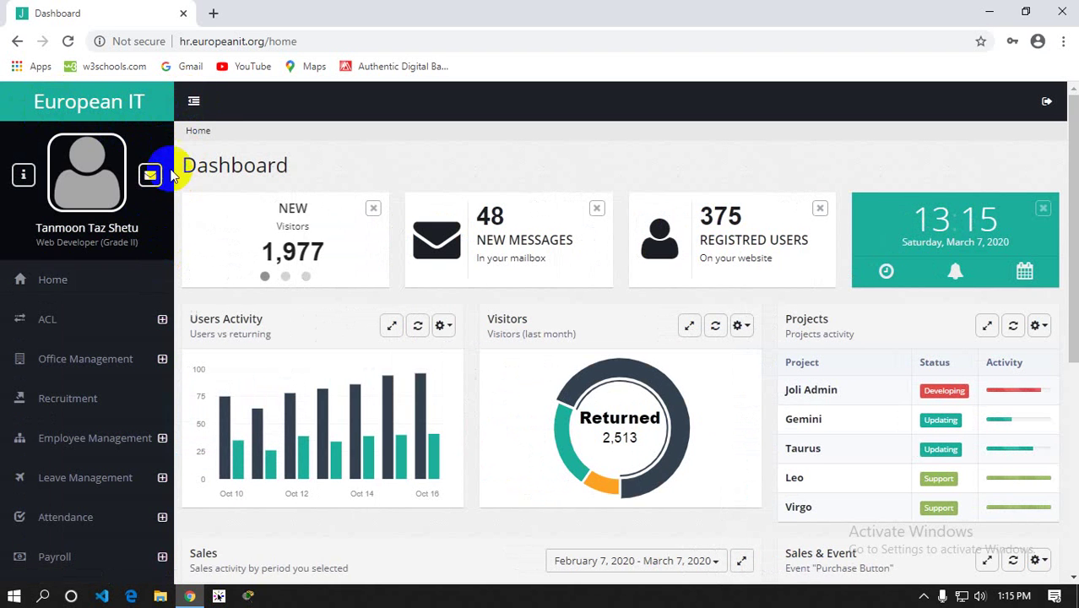
Collapse and re-expand the sidebar, then cancel the log-out prompt to stay signed in
{"action": "left_click", "coordinate": [195, 101]}
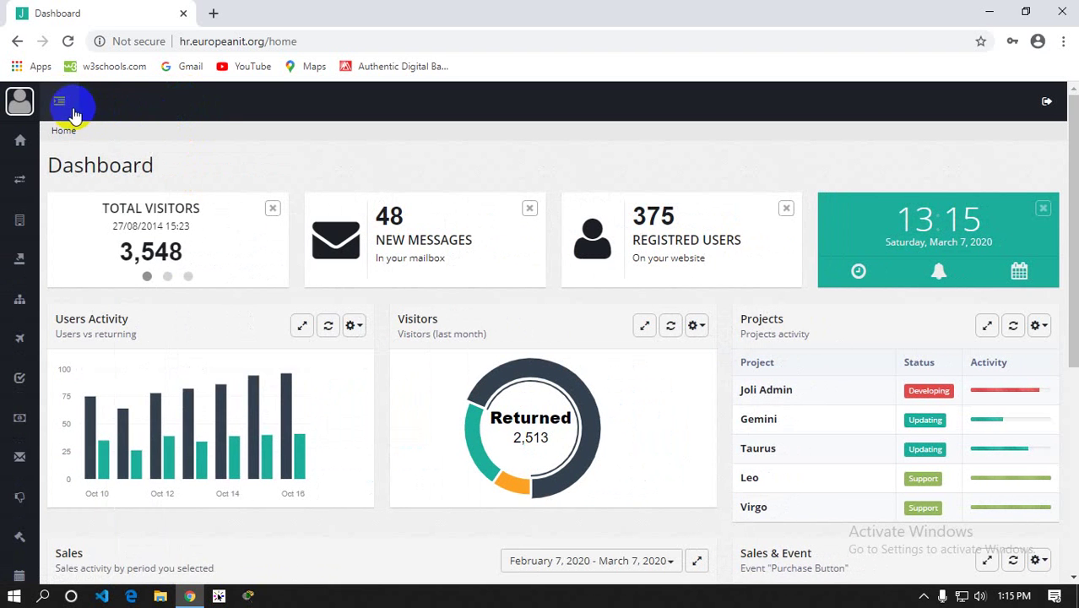
{"action": "left_click", "coordinate": [61, 104]}
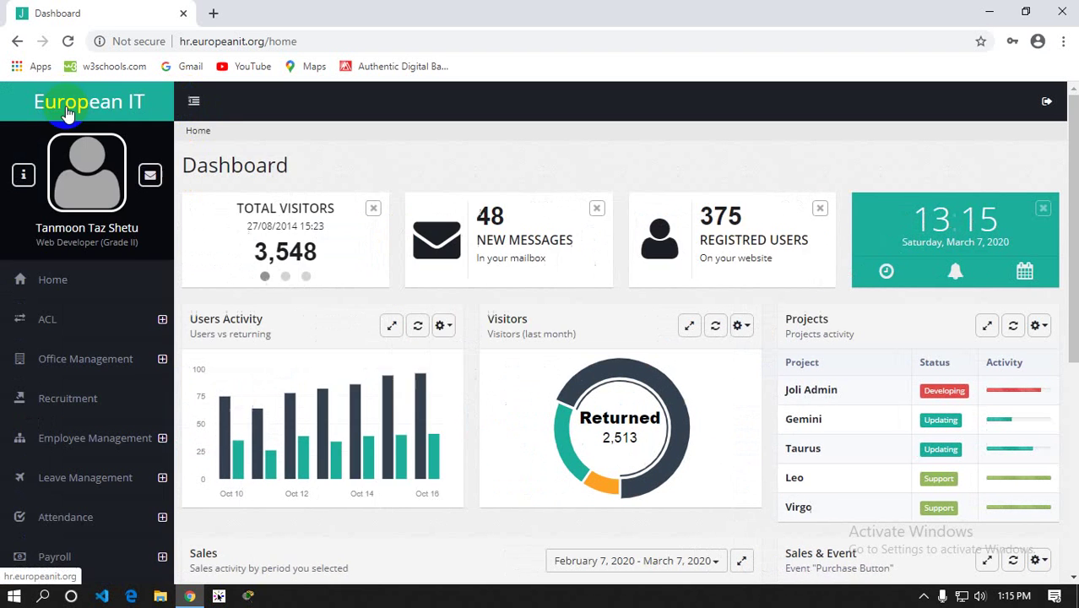
{"action": "left_click", "coordinate": [1050, 106]}
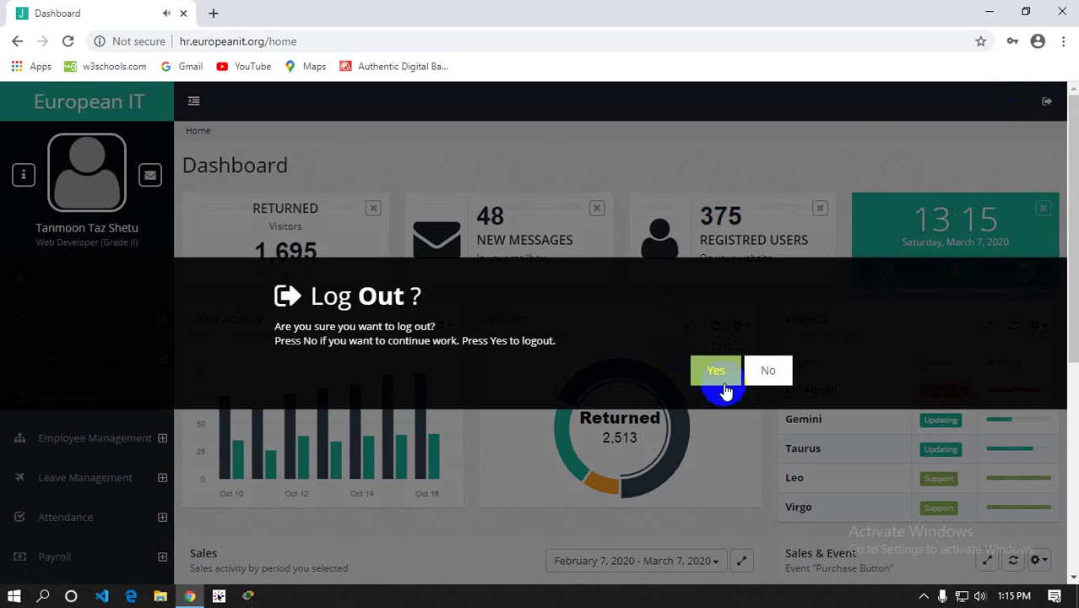
{"action": "left_click", "coordinate": [762, 373]}
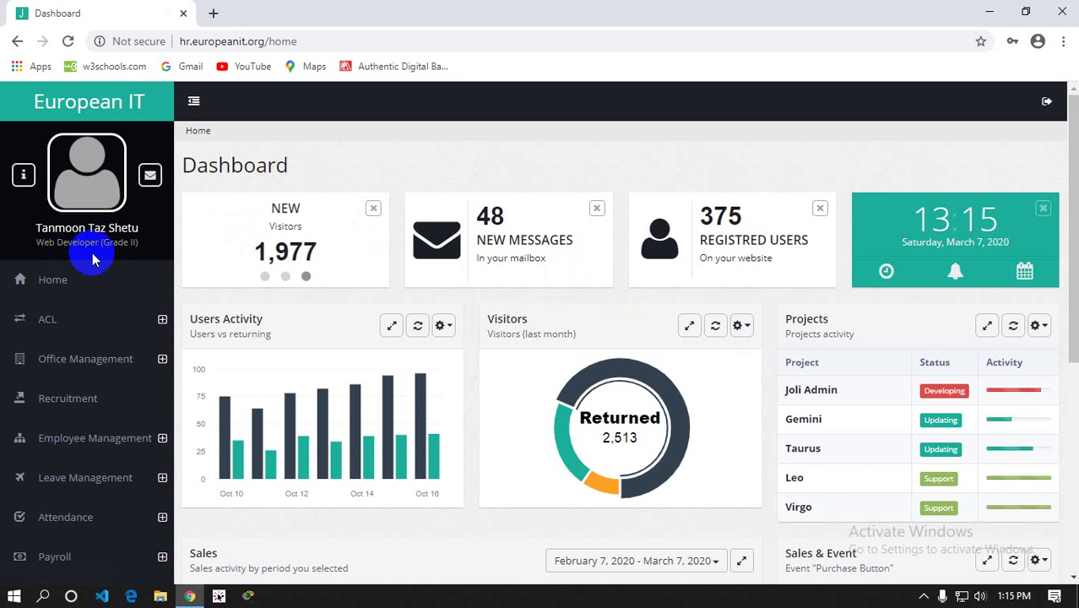
Scroll the sidebar, expand the ACL section and go to its Permissions page
{"action": "scroll", "coordinate": [98, 257], "scroll_direction": "down", "scroll_amount": 2}
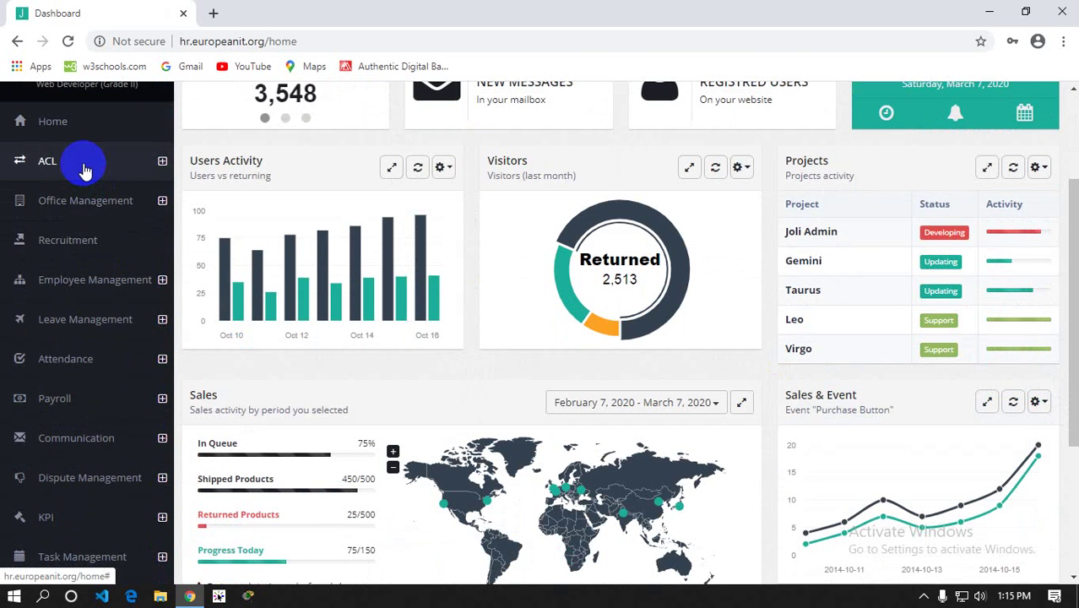
{"action": "scroll", "coordinate": [84, 167], "scroll_direction": "down", "scroll_amount": 1}
{"action": "scroll", "coordinate": [84, 173], "scroll_direction": "down", "scroll_amount": 1}
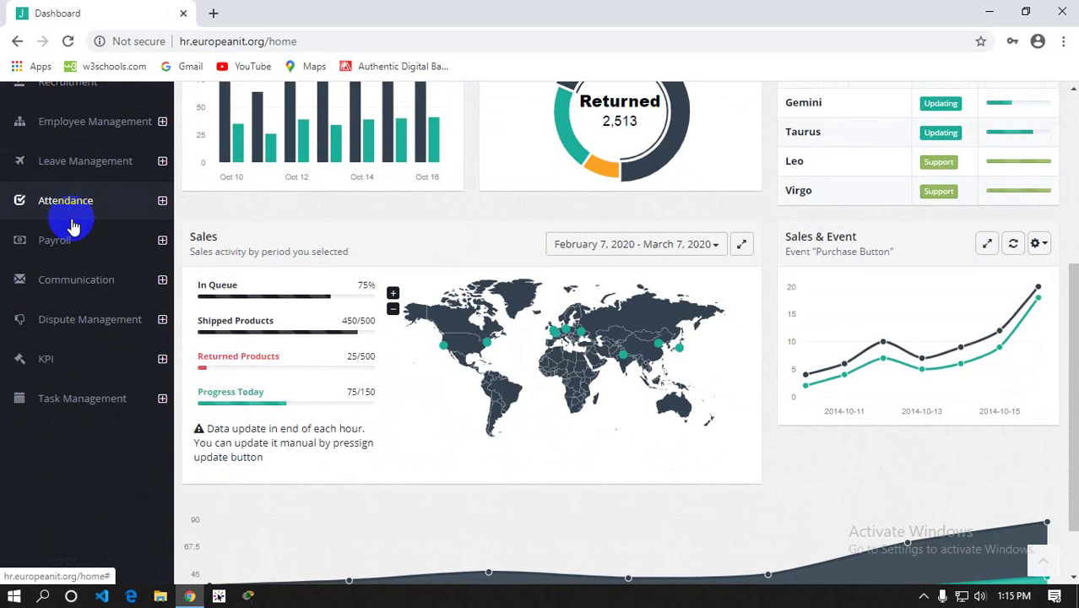
{"action": "scroll", "coordinate": [55, 382], "scroll_direction": "up", "scroll_amount": 1}
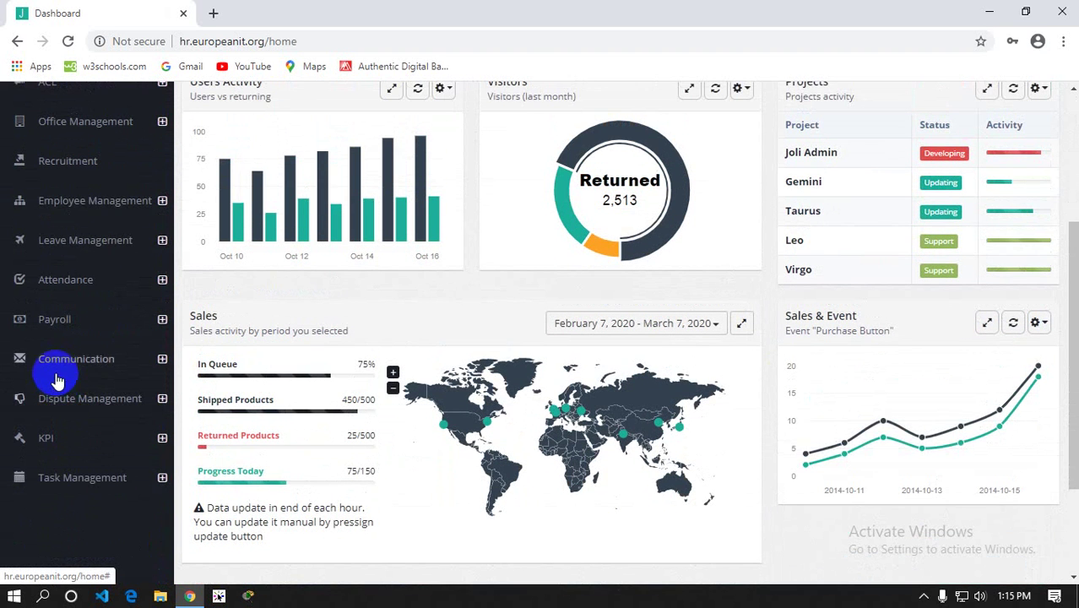
{"action": "scroll", "coordinate": [59, 271], "scroll_direction": "up", "scroll_amount": 1}
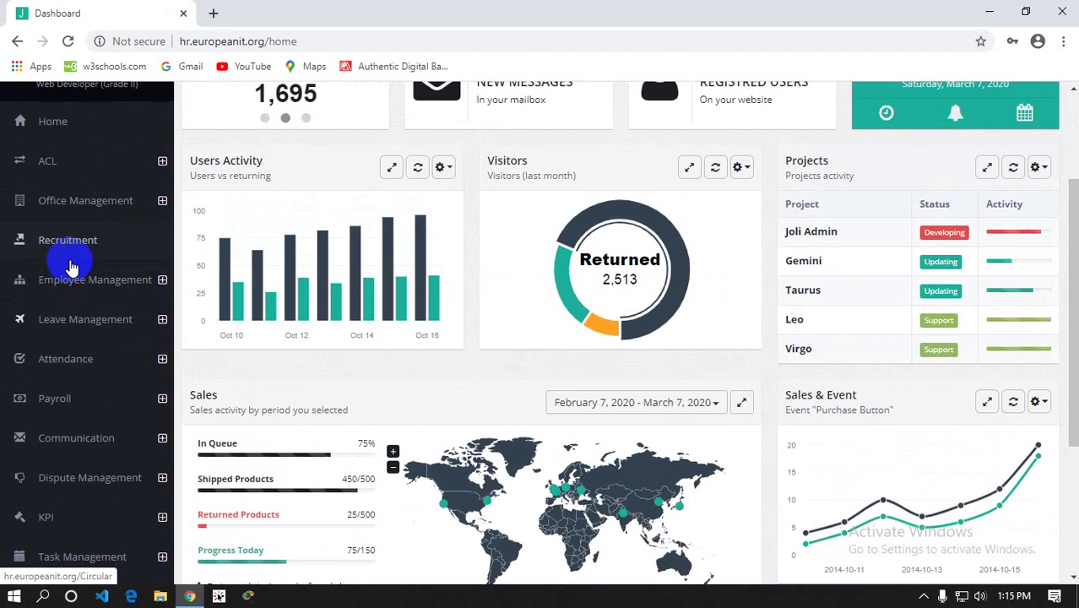
{"action": "left_click", "coordinate": [68, 174]}
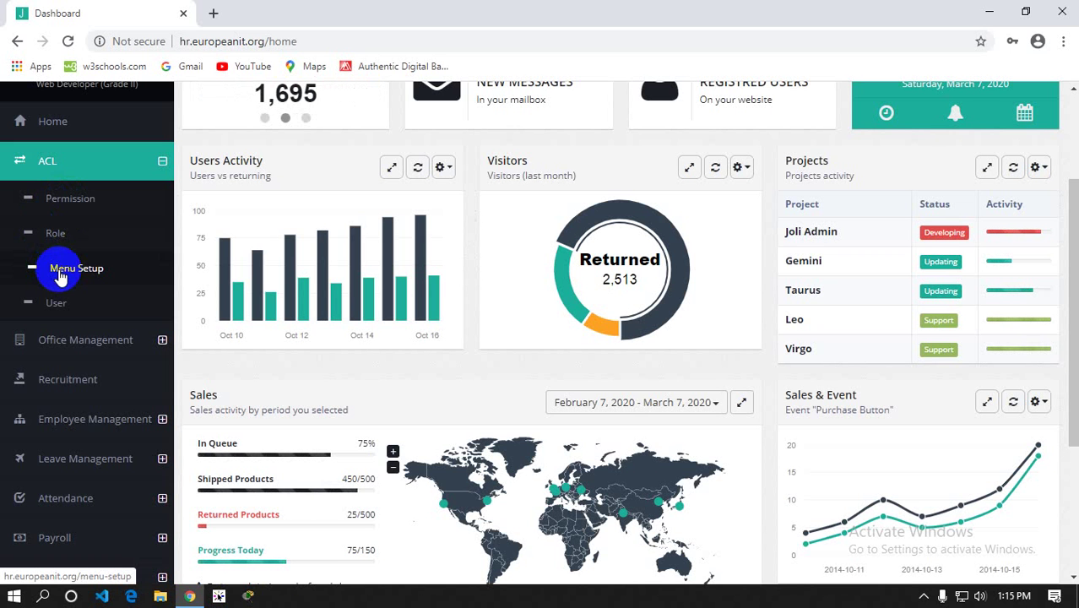
{"action": "left_click", "coordinate": [91, 201]}
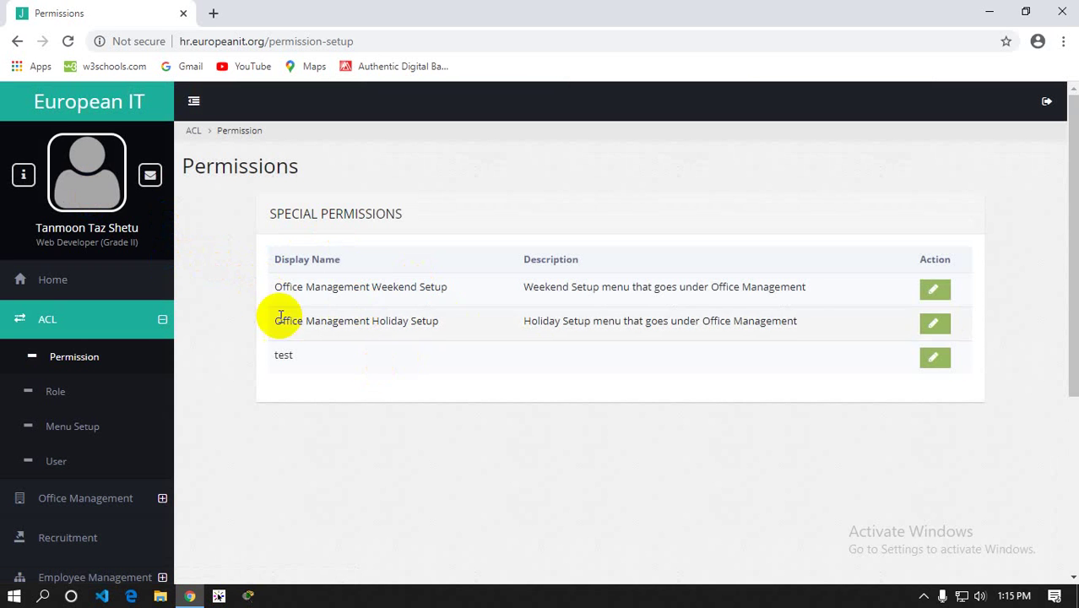
View the Menu Setup list of menu names, then return to the Permissions page
{"action": "left_click", "coordinate": [61, 427]}
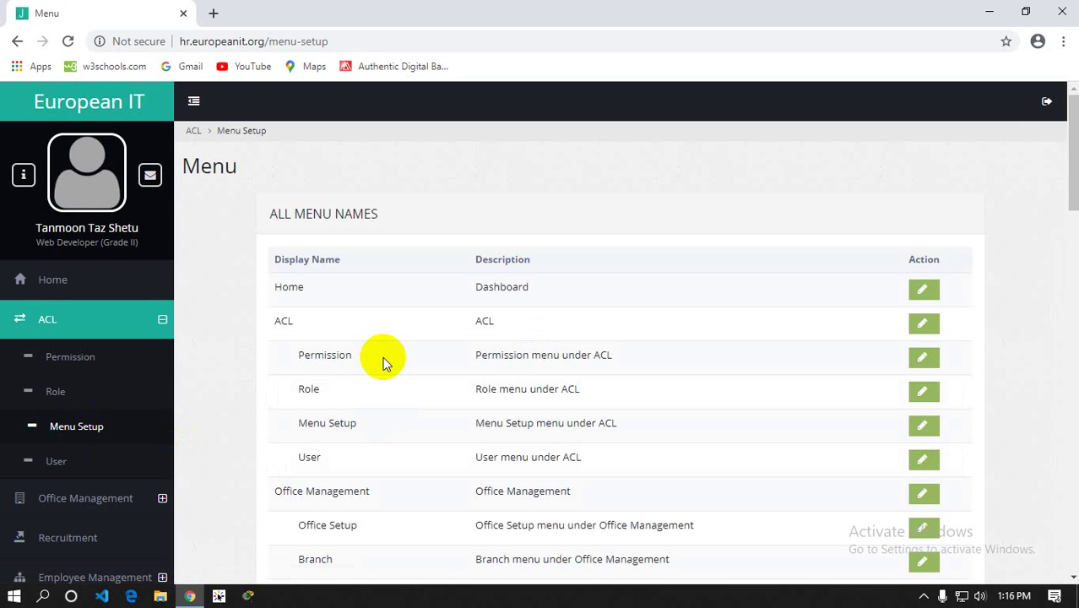
{"action": "left_click", "coordinate": [82, 429]}
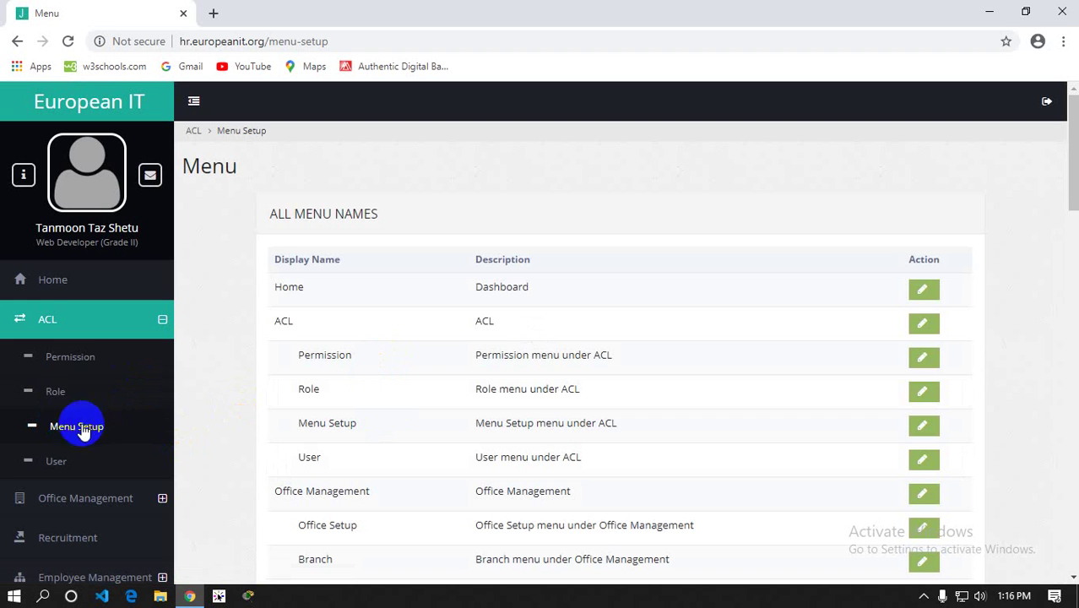
{"action": "left_click", "coordinate": [73, 358]}
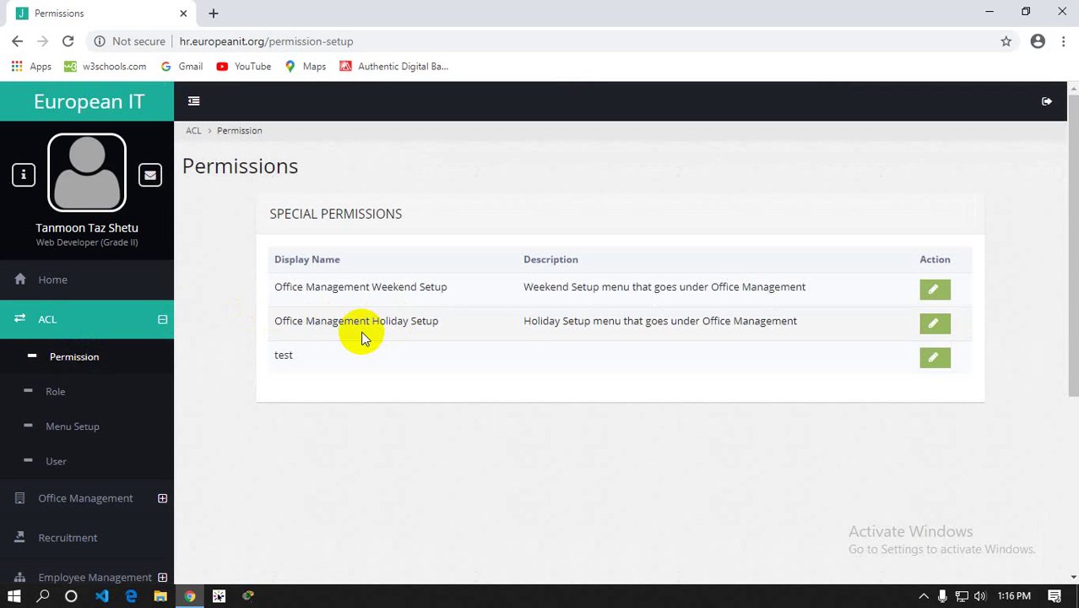
Select and deselect the Special Permissions table text, then scroll through the table
{"action": "left_click", "coordinate": [289, 353]}
{"action": "left_click_drag", "start_coordinate": [290, 353], "coordinate": [285, 320]}
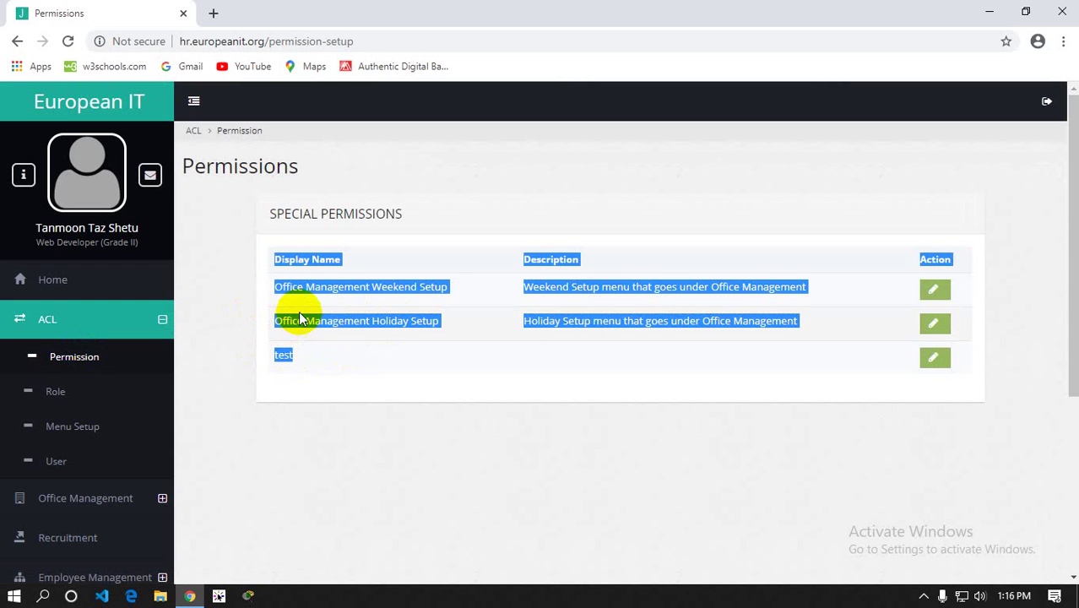
{"action": "left_click", "coordinate": [390, 320]}
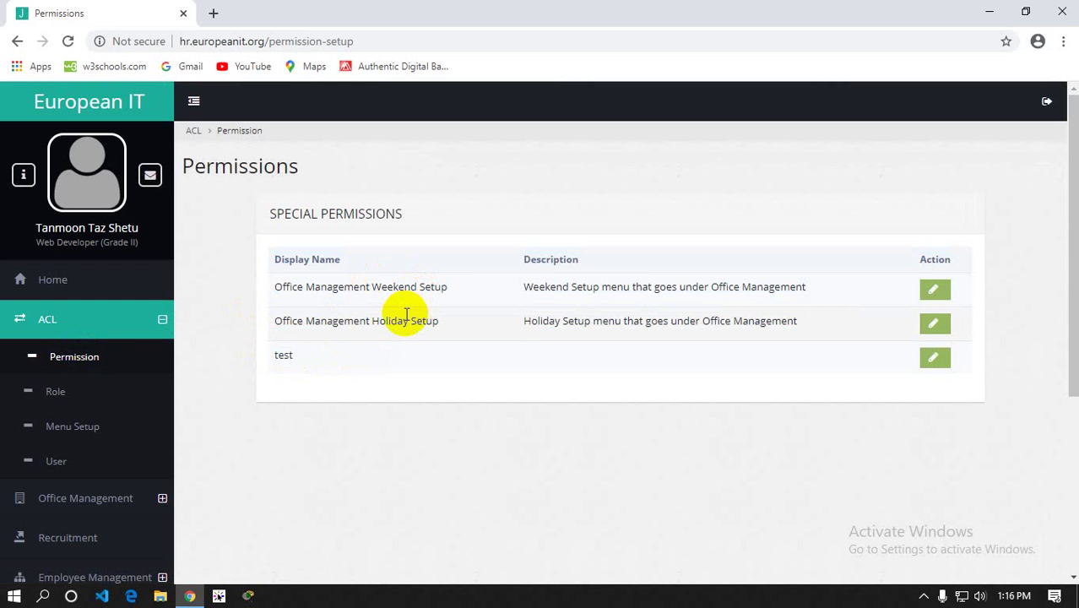
{"action": "scroll", "coordinate": [93, 345], "scroll_direction": "down", "scroll_amount": 3}
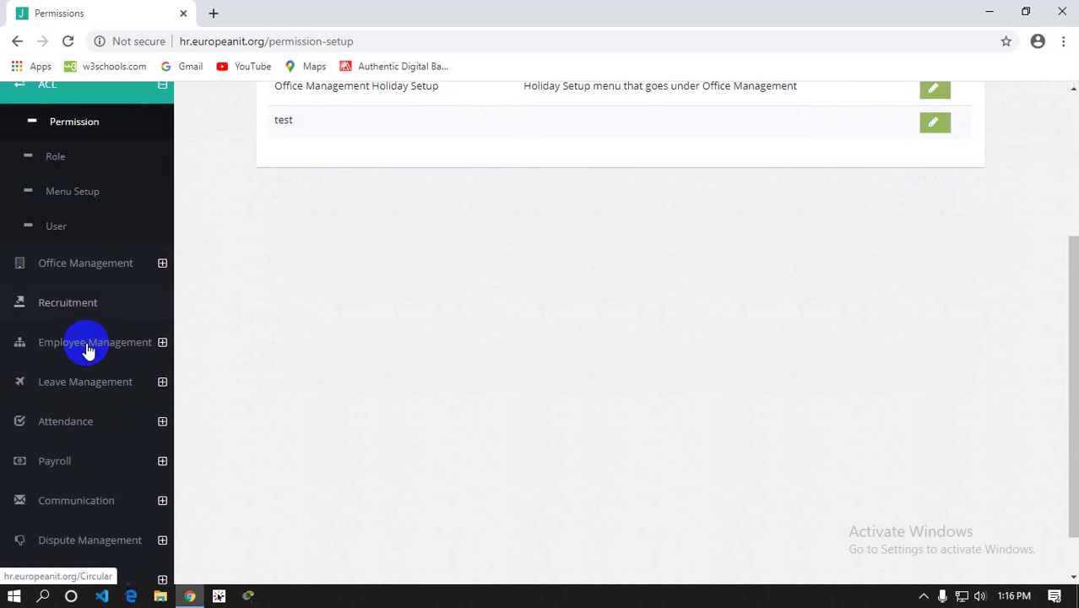
{"action": "scroll", "coordinate": [88, 355], "scroll_direction": "up", "scroll_amount": 1}
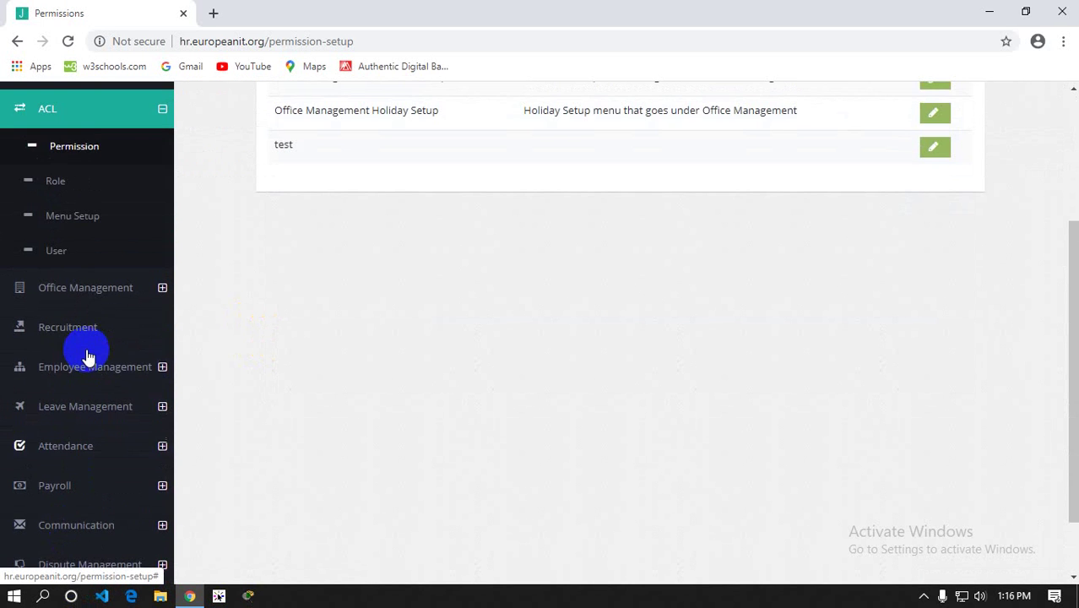
{"action": "scroll", "coordinate": [145, 353], "scroll_direction": "up", "scroll_amount": 1}
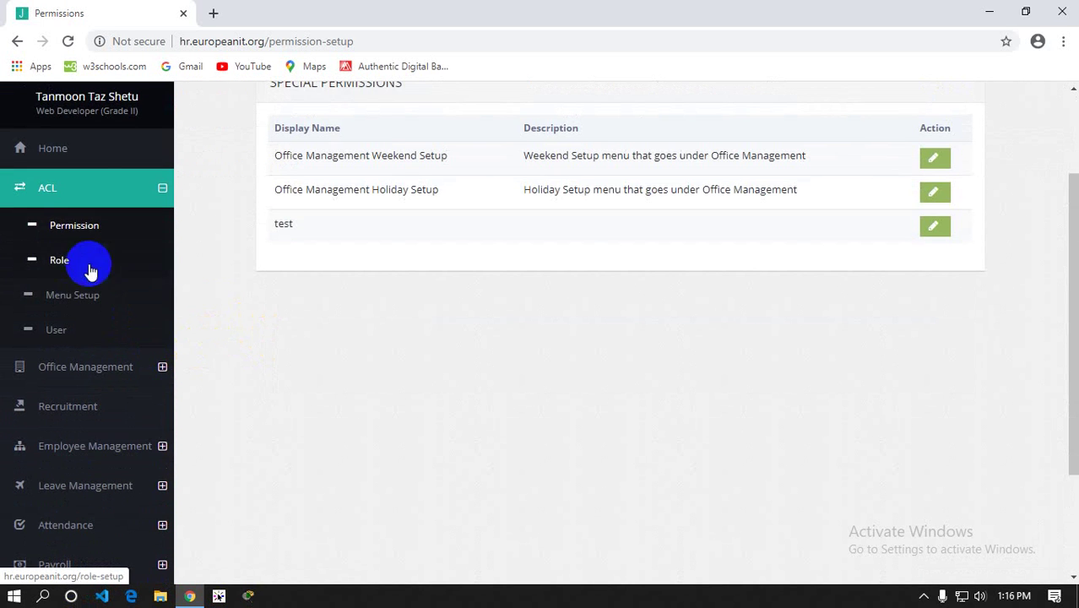
{"action": "scroll", "coordinate": [375, 329], "scroll_direction": "up", "scroll_amount": 1}
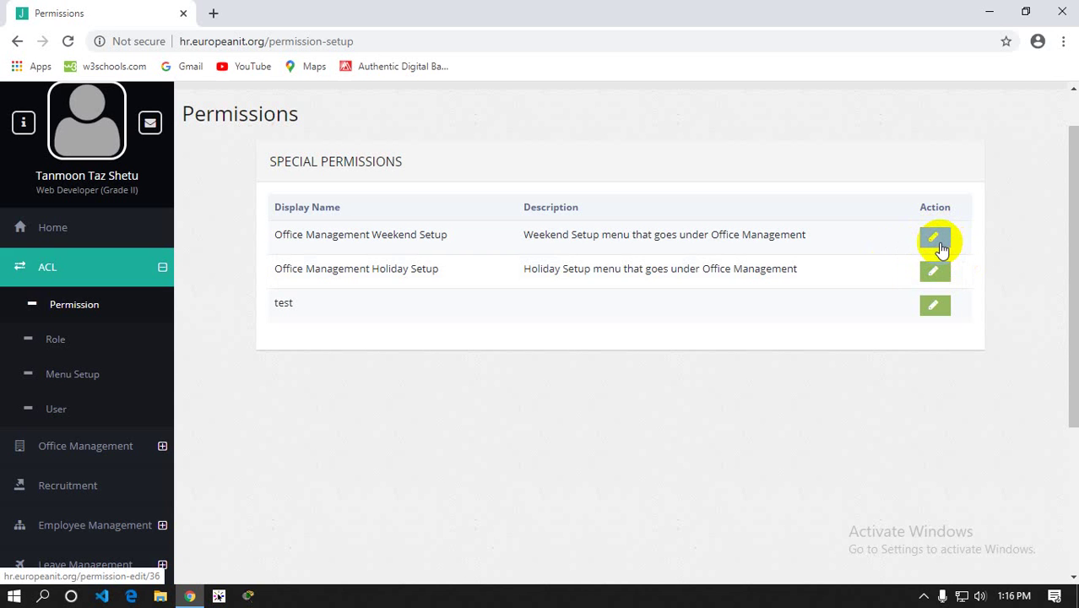
{"action": "scroll", "coordinate": [941, 248], "scroll_direction": "up", "scroll_amount": 1}
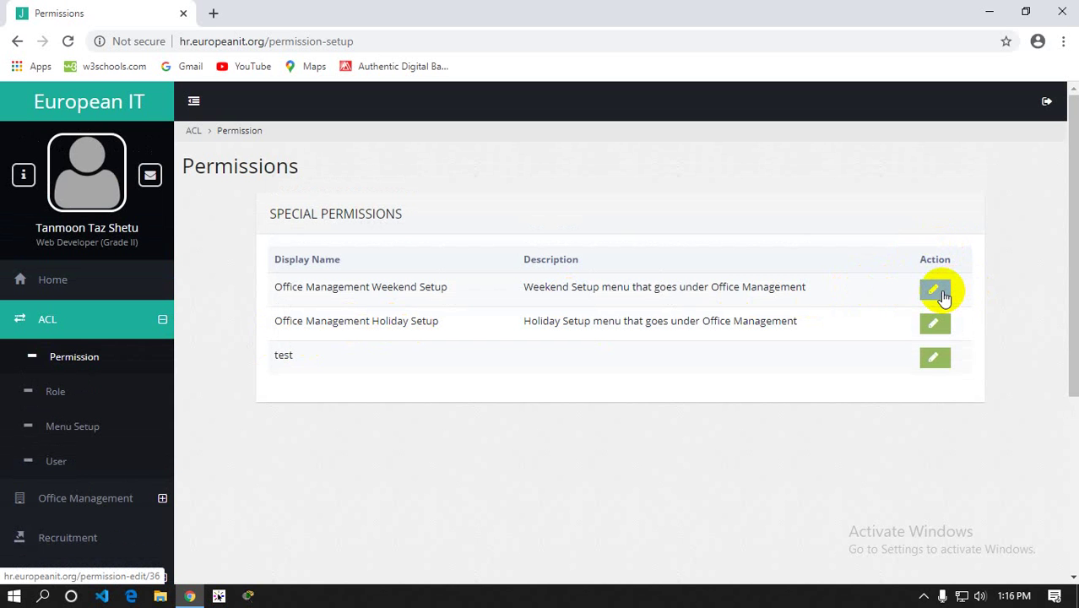
{"action": "left_click", "coordinate": [942, 293]}
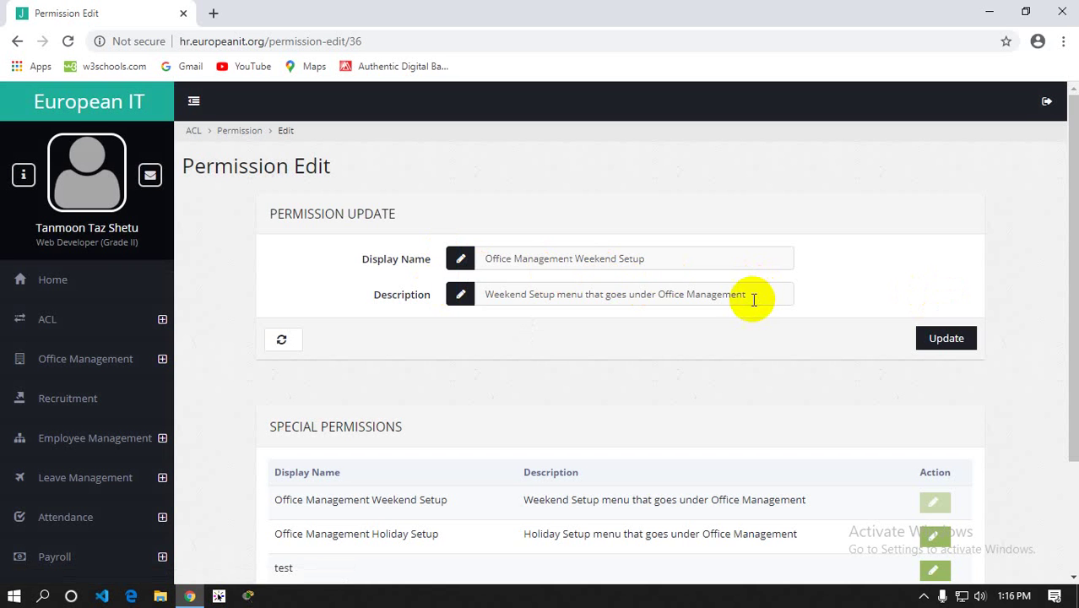
{"action": "left_click", "coordinate": [112, 331]}
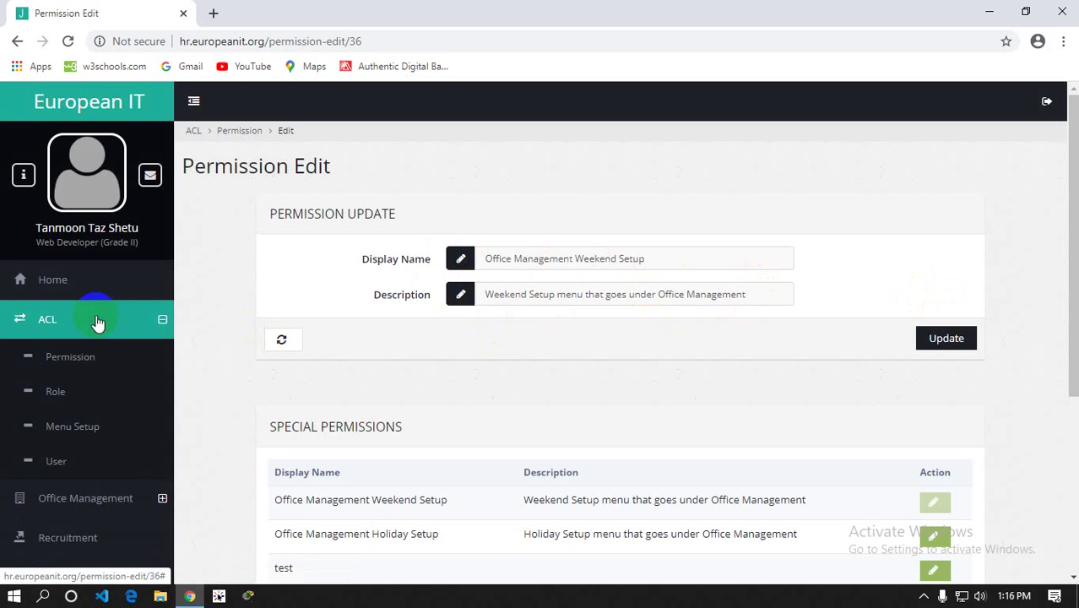
{"action": "left_click", "coordinate": [68, 426]}
{"action": "left_click", "coordinate": [67, 359]}
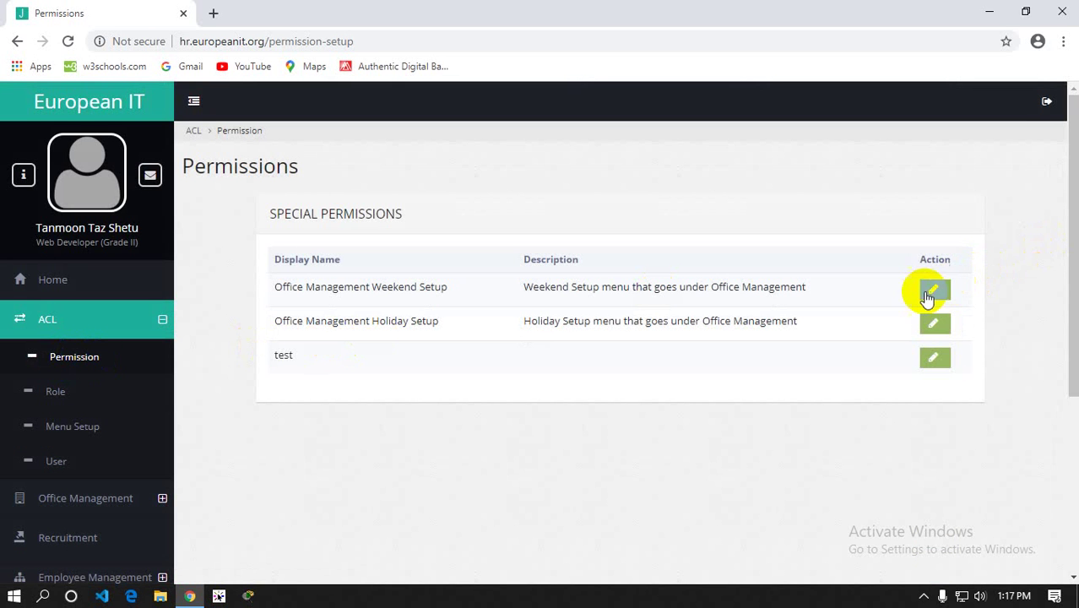
{"action": "left_click", "coordinate": [932, 288]}
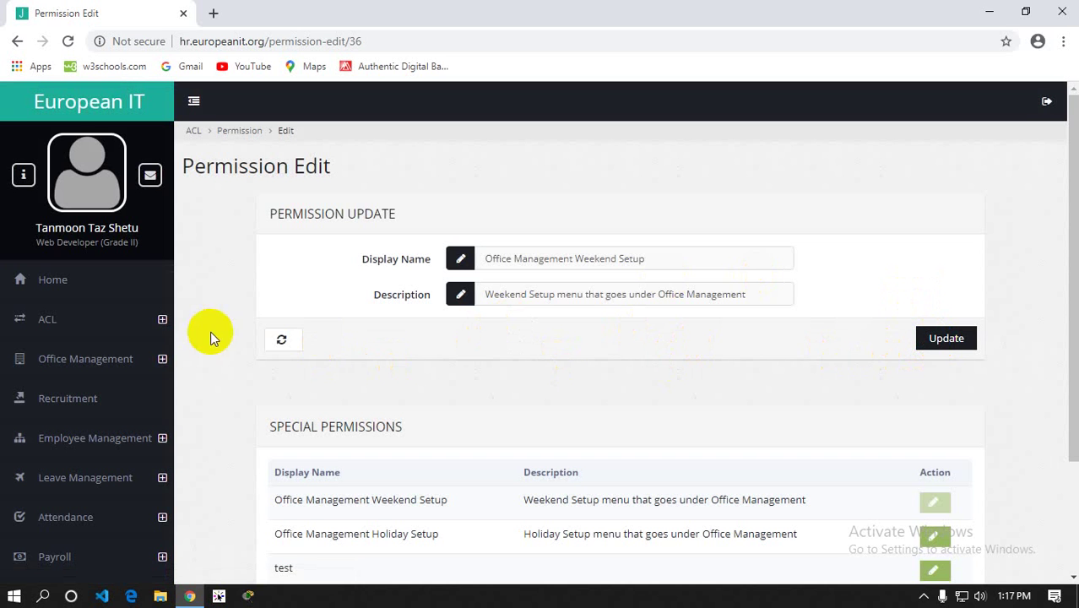
{"action": "left_click", "coordinate": [283, 348]}
{"action": "scroll", "coordinate": [477, 323], "scroll_direction": "down", "scroll_amount": 2}
{"action": "scroll", "coordinate": [477, 321], "scroll_direction": "up", "scroll_amount": 2}
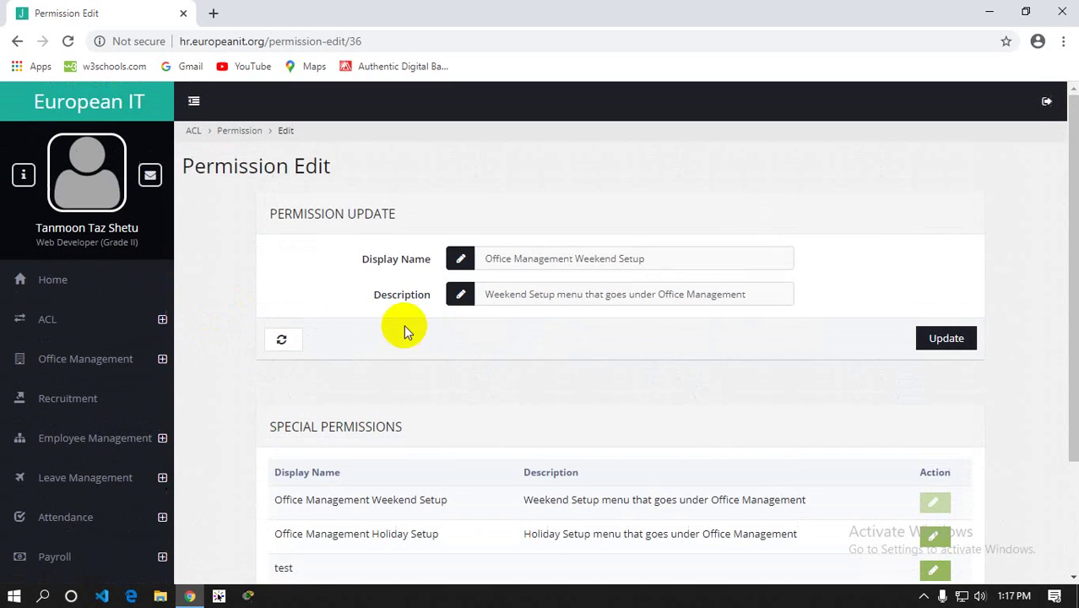
{"action": "left_click", "coordinate": [128, 329]}
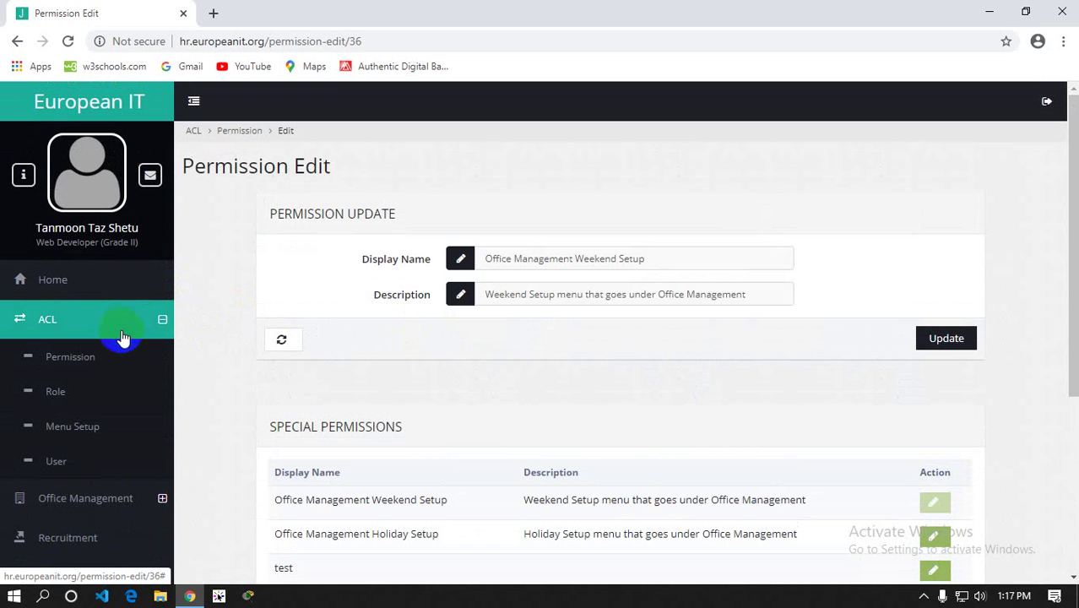
{"action": "left_click", "coordinate": [88, 358]}
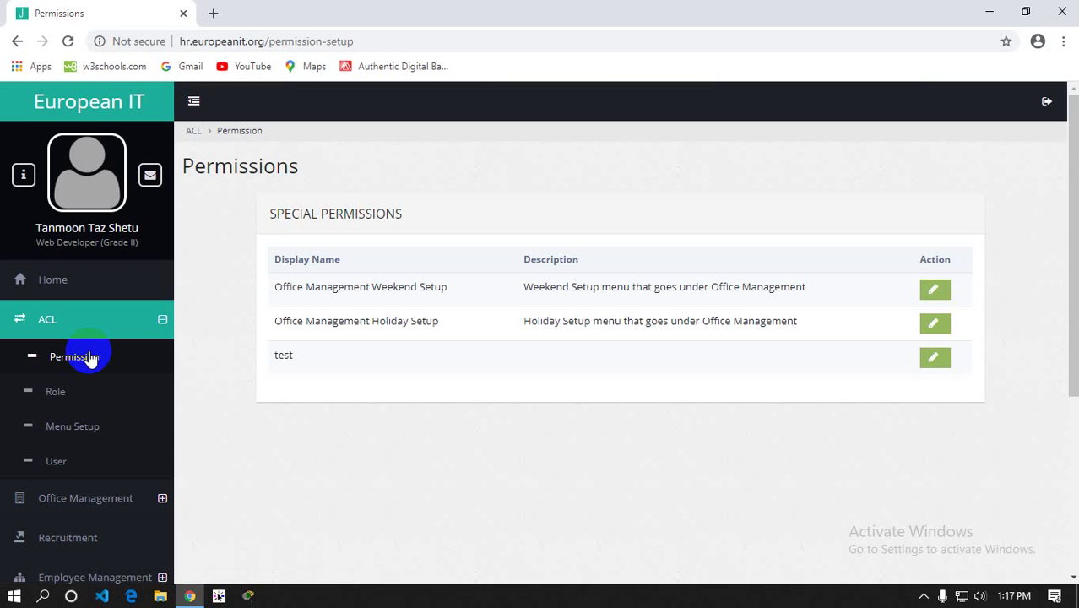
{"action": "left_click", "coordinate": [53, 393]}
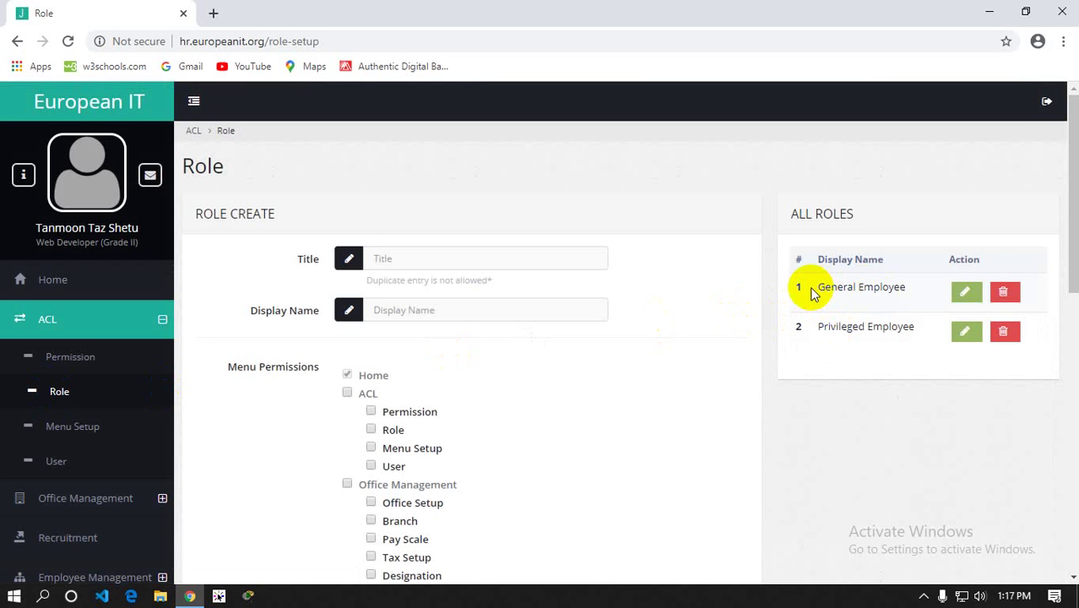
{"action": "left_click_drag", "start_coordinate": [818, 292], "coordinate": [905, 289]}
{"action": "left_click_drag", "start_coordinate": [818, 327], "coordinate": [916, 327]}
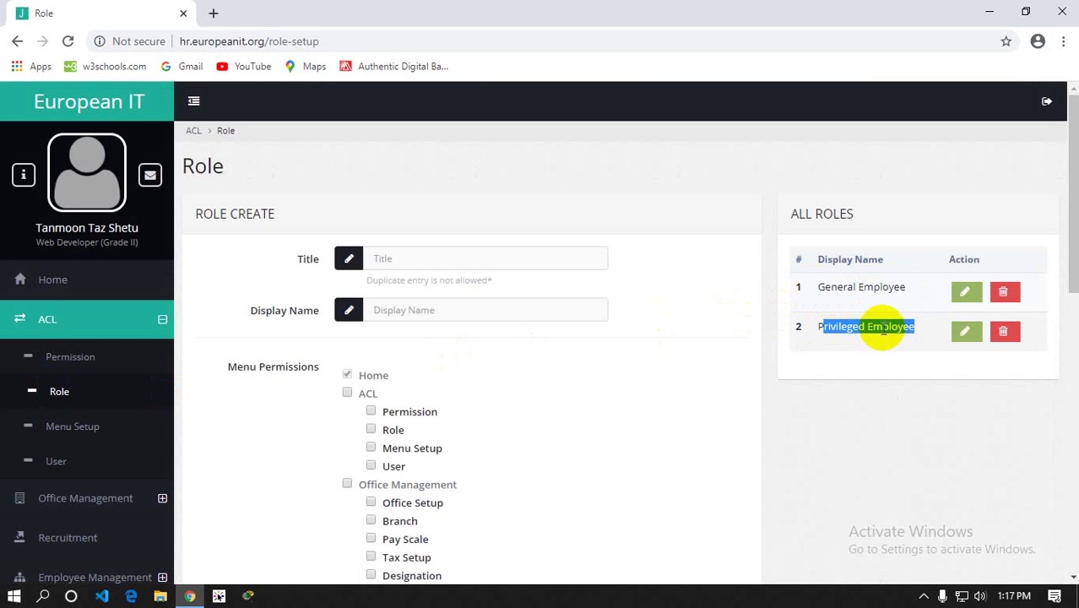
{"action": "left_click", "coordinate": [405, 260]}
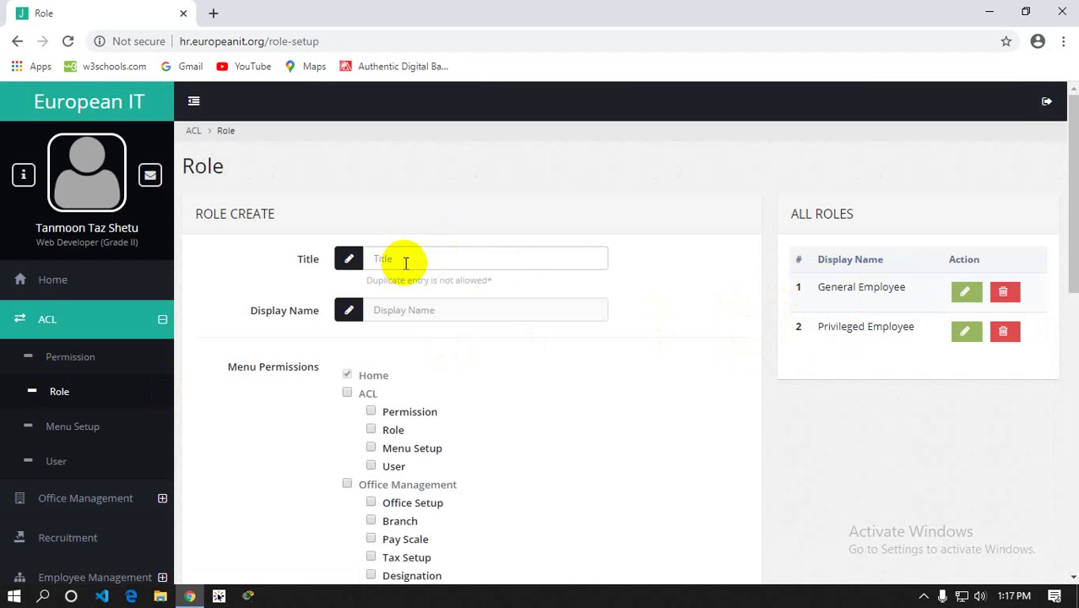
{"action": "left_click_drag", "start_coordinate": [365, 284], "coordinate": [474, 289]}
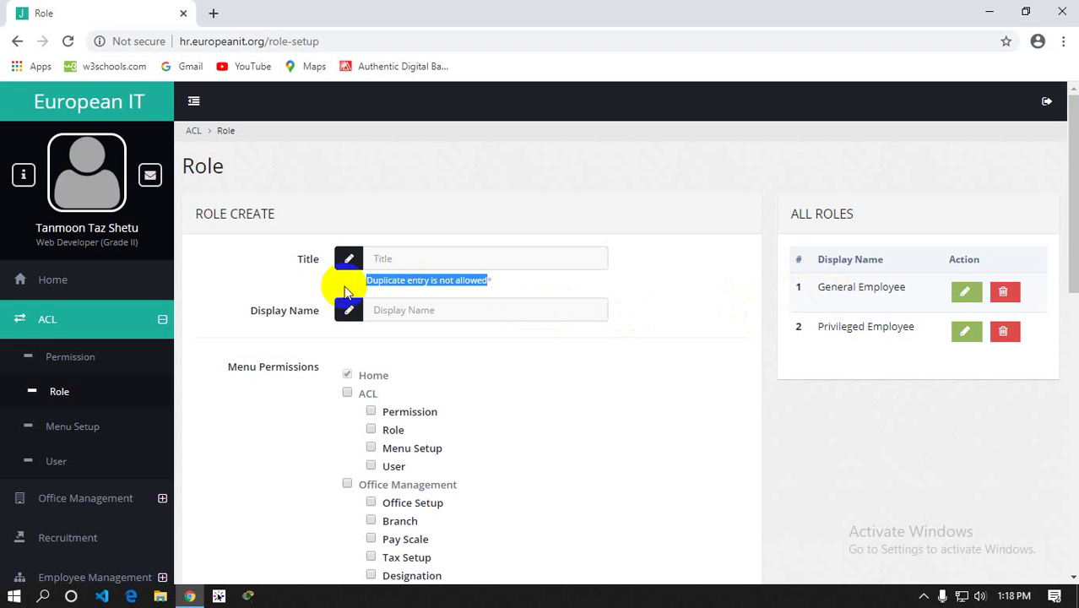
Toggle the ACL and Menu Setup checkboxes on the new role form, leaving all unchecked
{"action": "left_click", "coordinate": [405, 290]}
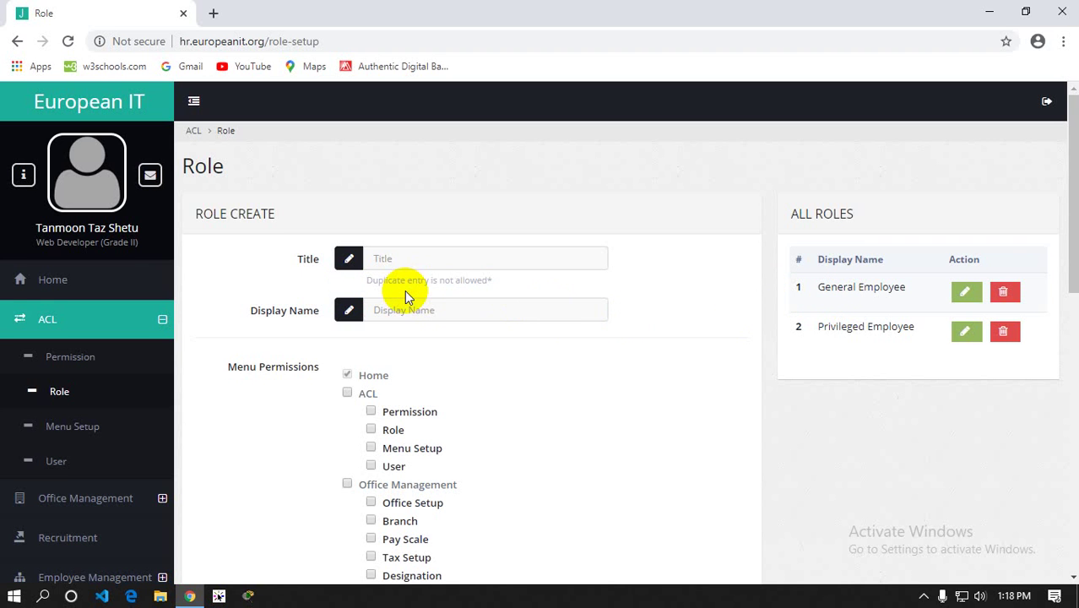
{"action": "scroll", "coordinate": [404, 289], "scroll_direction": "down", "scroll_amount": 1}
{"action": "left_click", "coordinate": [406, 232]}
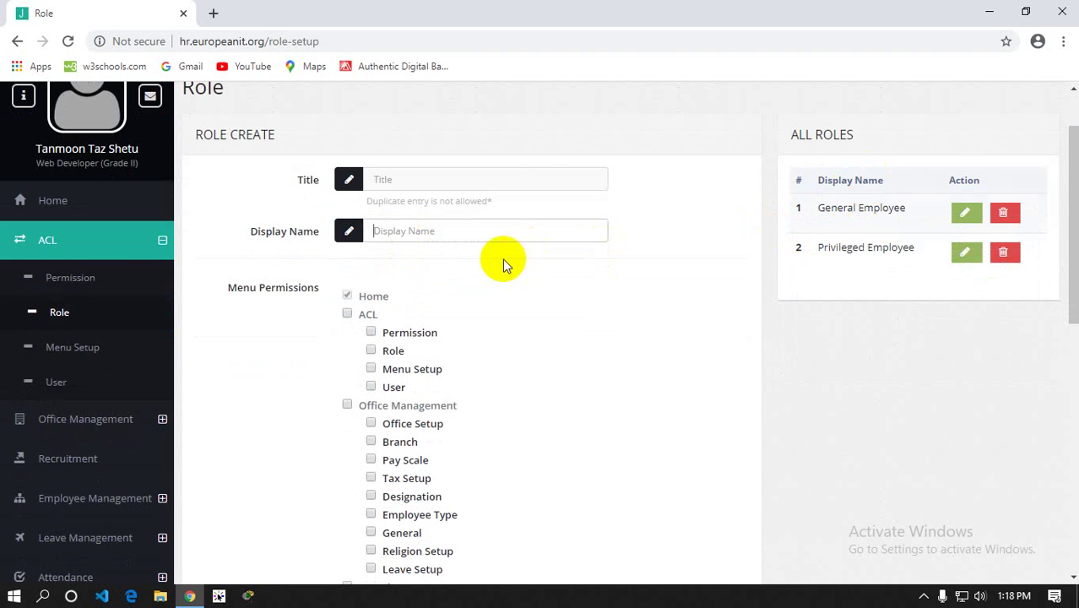
{"action": "left_click", "coordinate": [347, 315]}
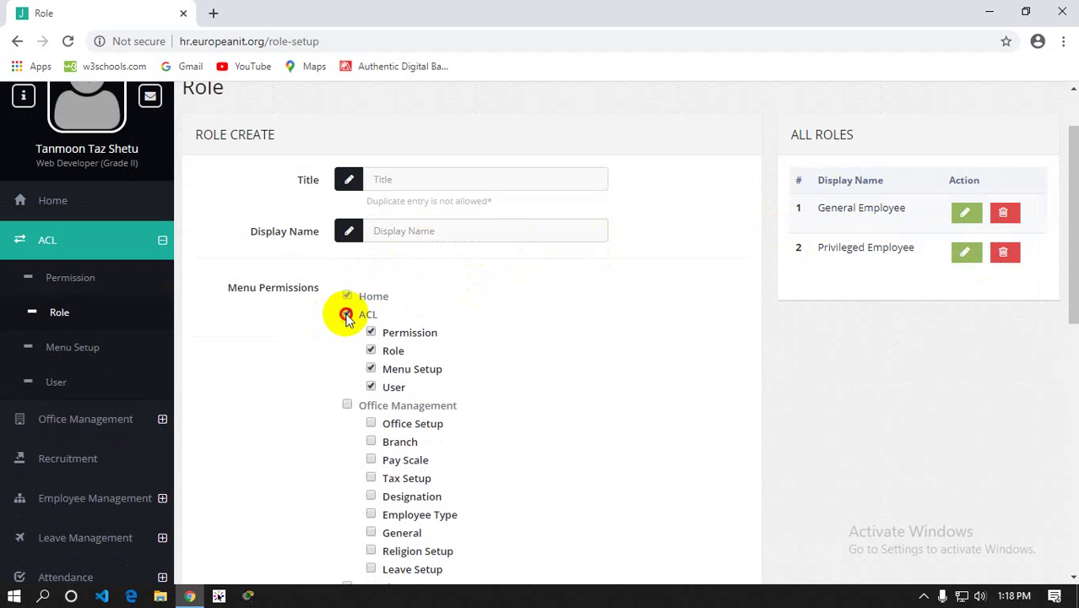
{"action": "left_click", "coordinate": [347, 315]}
{"action": "left_click", "coordinate": [372, 371]}
{"action": "left_click", "coordinate": [347, 315]}
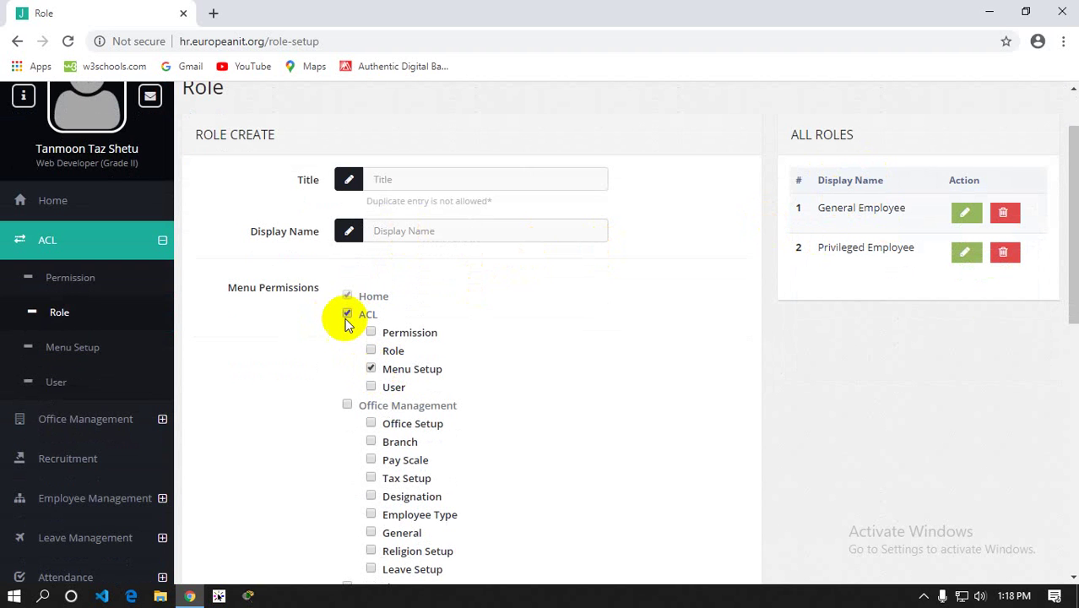
{"action": "left_click", "coordinate": [347, 314]}
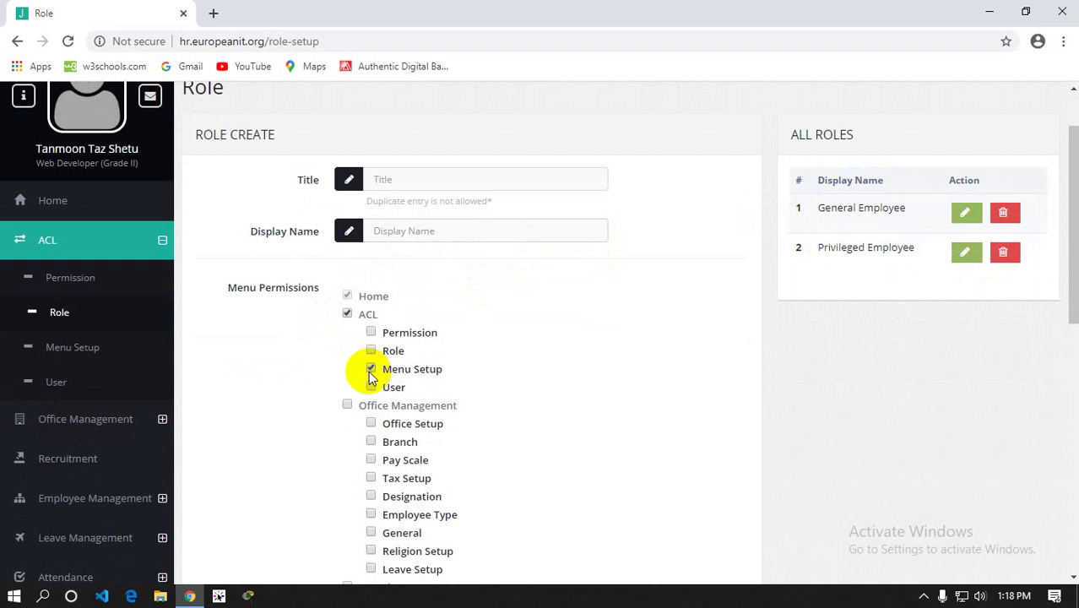
{"action": "left_click", "coordinate": [372, 370]}
{"action": "left_click", "coordinate": [372, 370]}
Scroll the permission list and open the General Employee role for editing
{"action": "scroll", "coordinate": [403, 317], "scroll_direction": "down", "scroll_amount": 8}
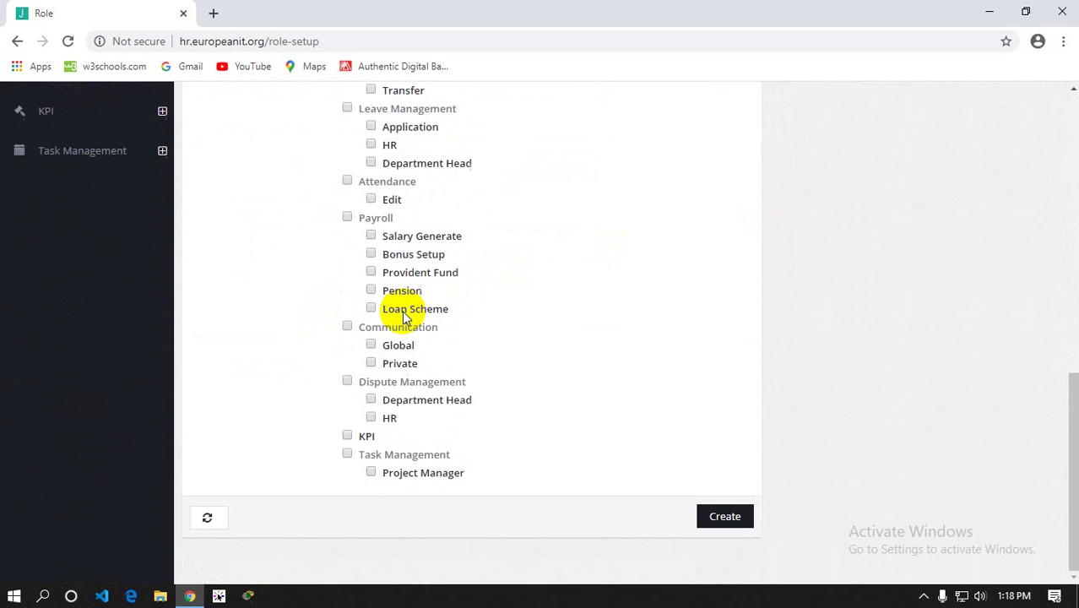
{"action": "scroll", "coordinate": [355, 338], "scroll_direction": "up", "scroll_amount": 4}
{"action": "scroll", "coordinate": [79, 463], "scroll_direction": "up", "scroll_amount": 5}
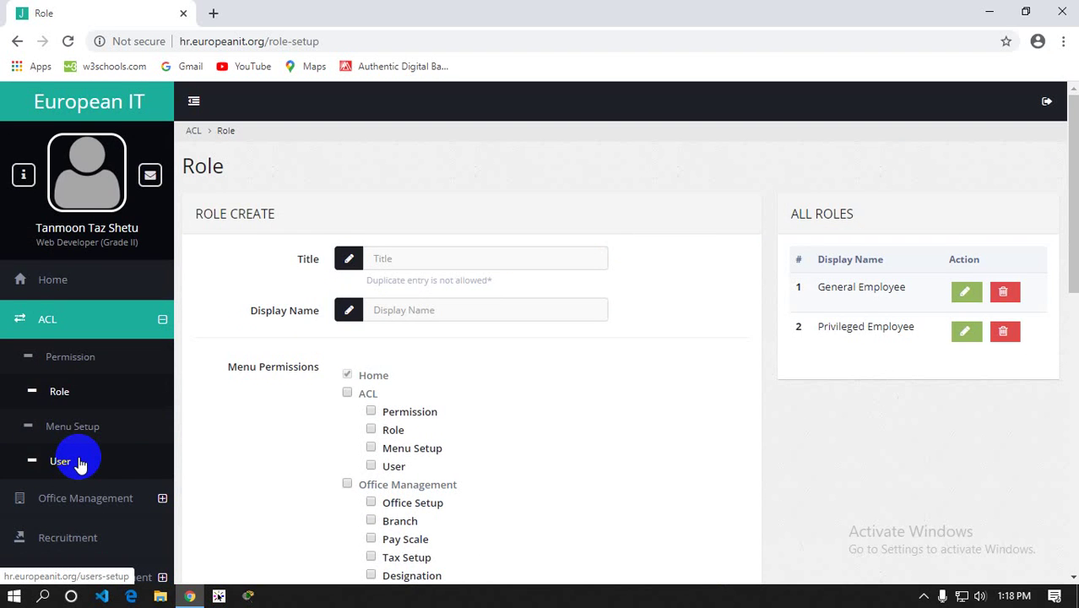
{"action": "scroll", "coordinate": [164, 381], "scroll_direction": "down", "scroll_amount": 7}
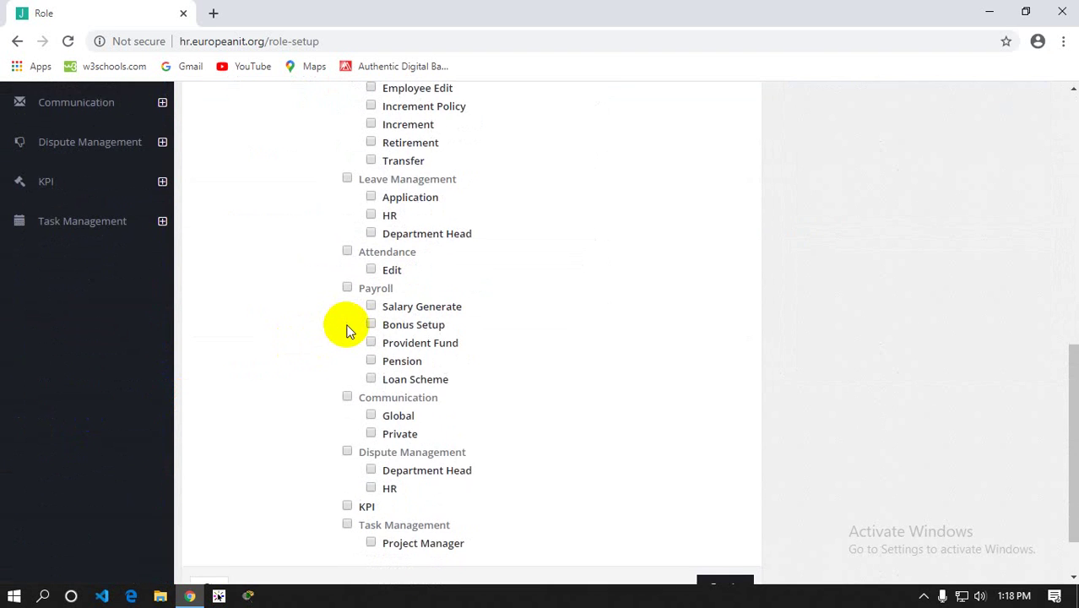
{"action": "scroll", "coordinate": [347, 329], "scroll_direction": "up", "scroll_amount": 5}
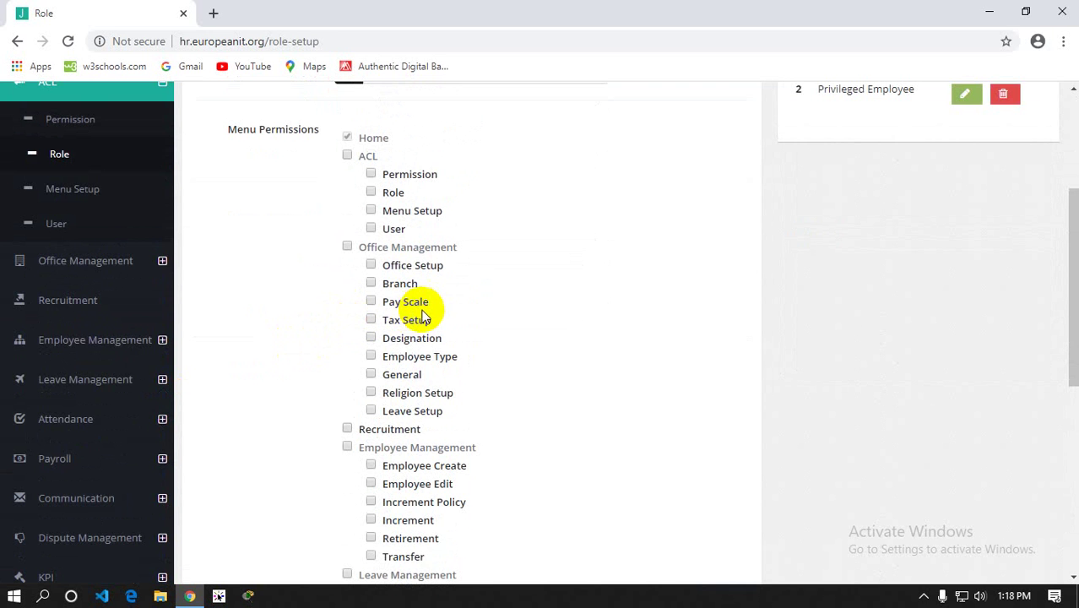
{"action": "scroll", "coordinate": [414, 304], "scroll_direction": "up", "scroll_amount": 3}
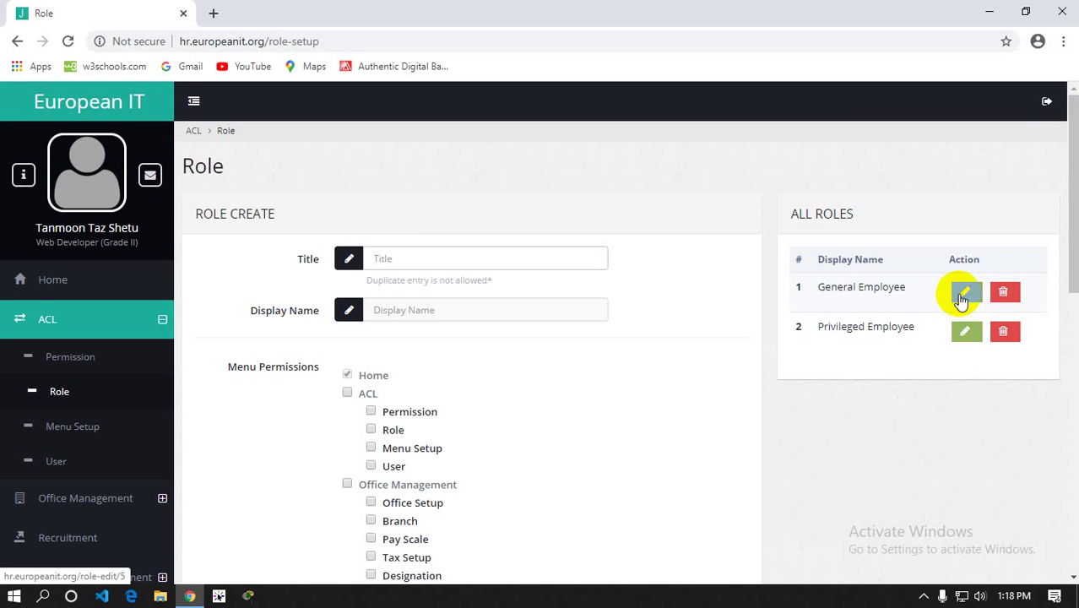
{"action": "left_click", "coordinate": [962, 297]}
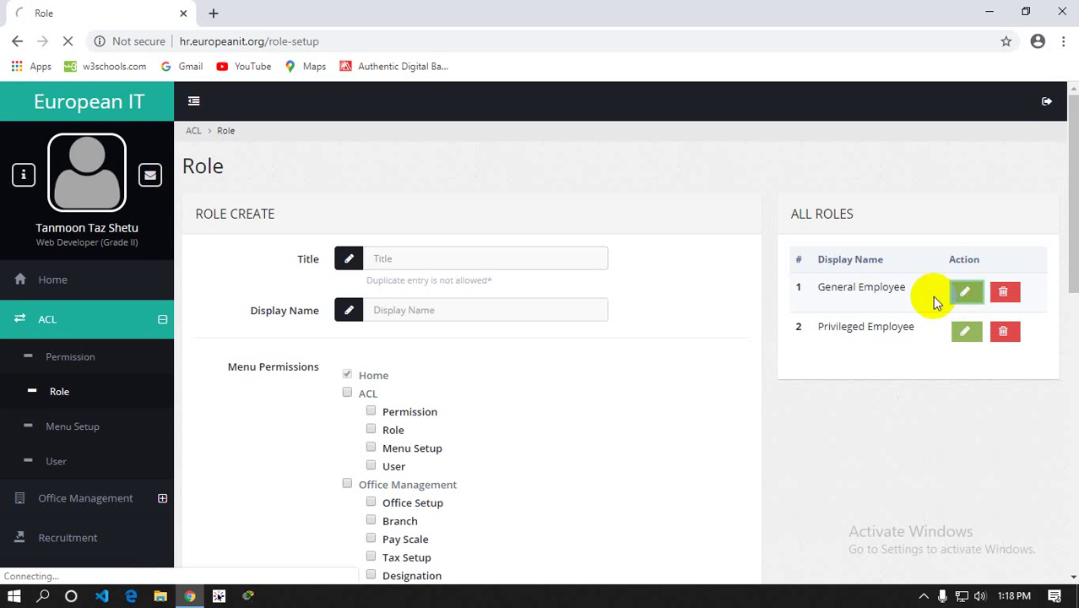
Uncheck and then recheck the General Employee role's Private communication permission
{"action": "scroll", "coordinate": [598, 287], "scroll_direction": "down", "scroll_amount": 5}
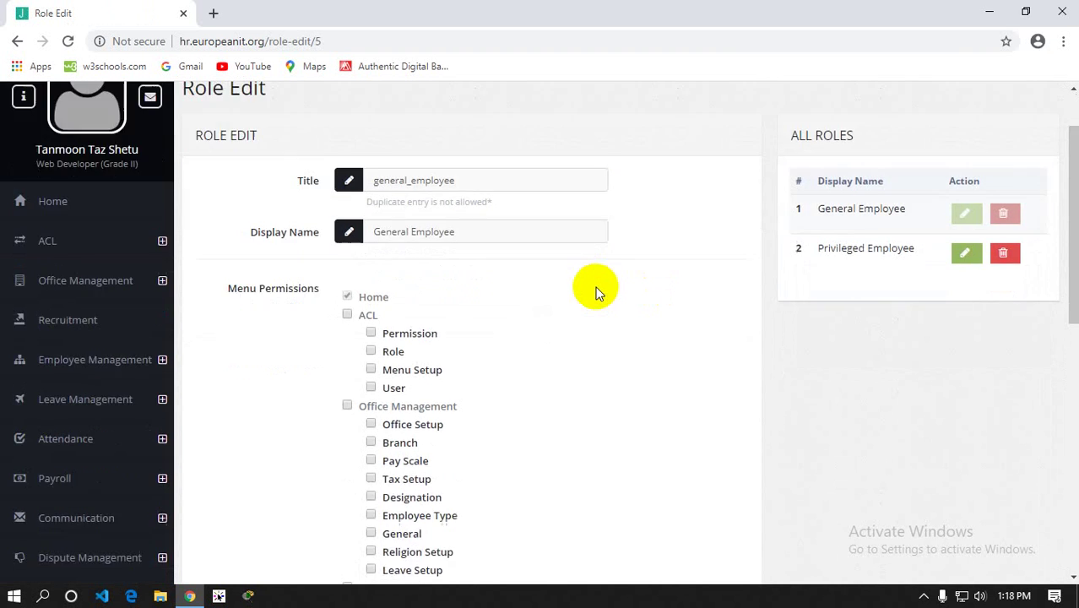
{"action": "scroll", "coordinate": [422, 291], "scroll_direction": "down", "scroll_amount": 3}
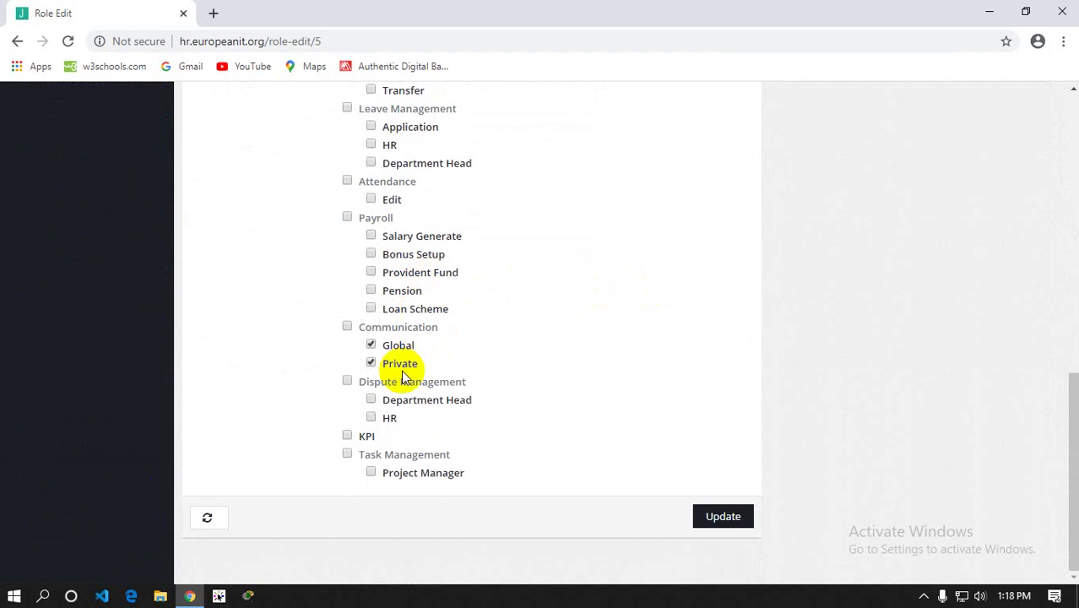
{"action": "left_click", "coordinate": [370, 361]}
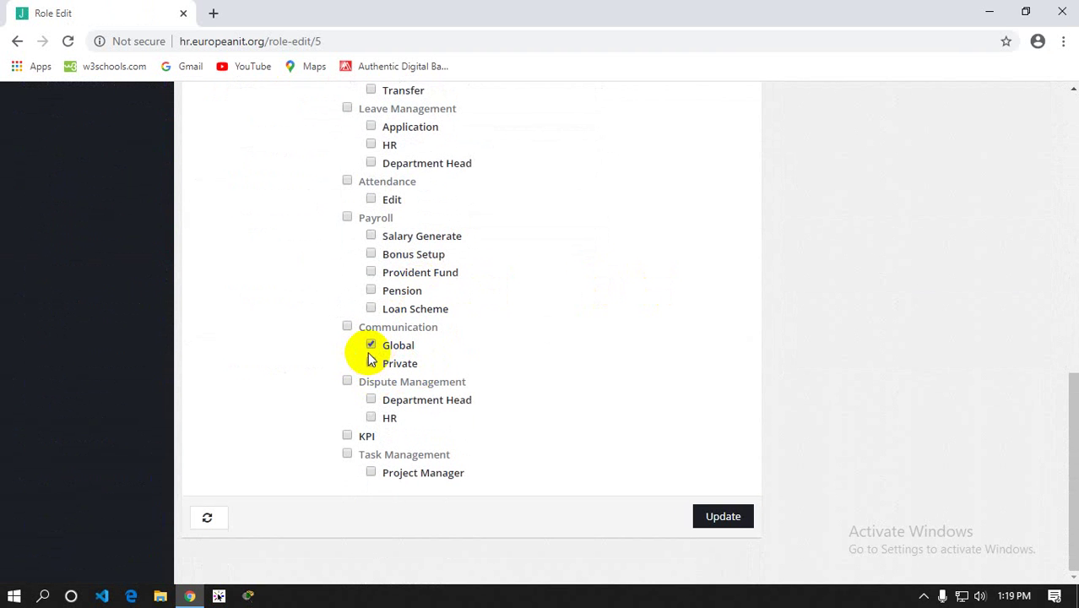
{"action": "left_click", "coordinate": [371, 363]}
{"action": "scroll", "coordinate": [276, 334], "scroll_direction": "up", "scroll_amount": 5}
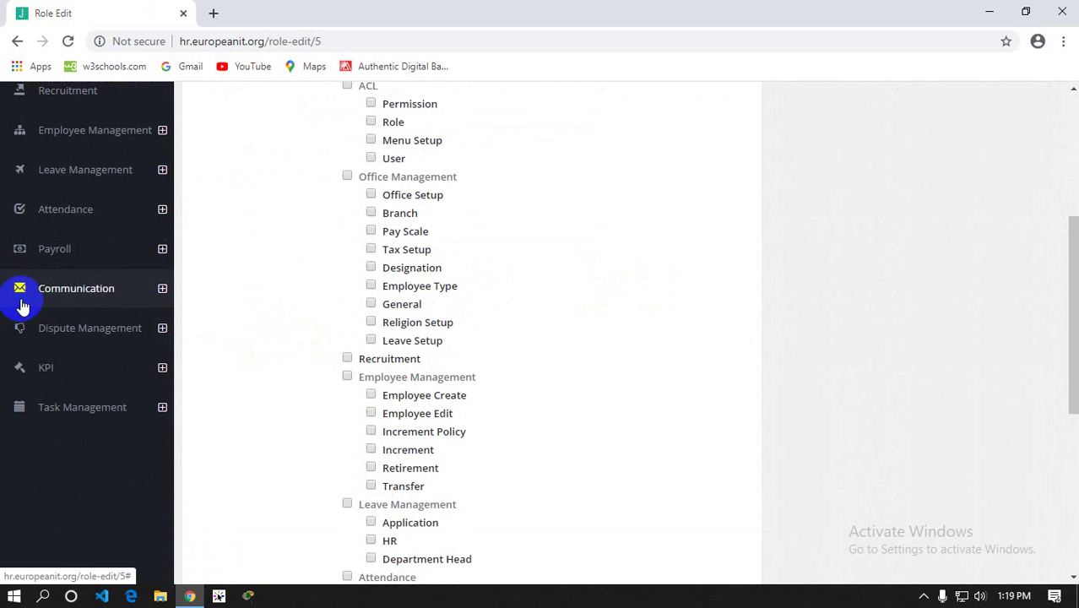
{"action": "scroll", "coordinate": [339, 294], "scroll_direction": "up", "scroll_amount": 4}
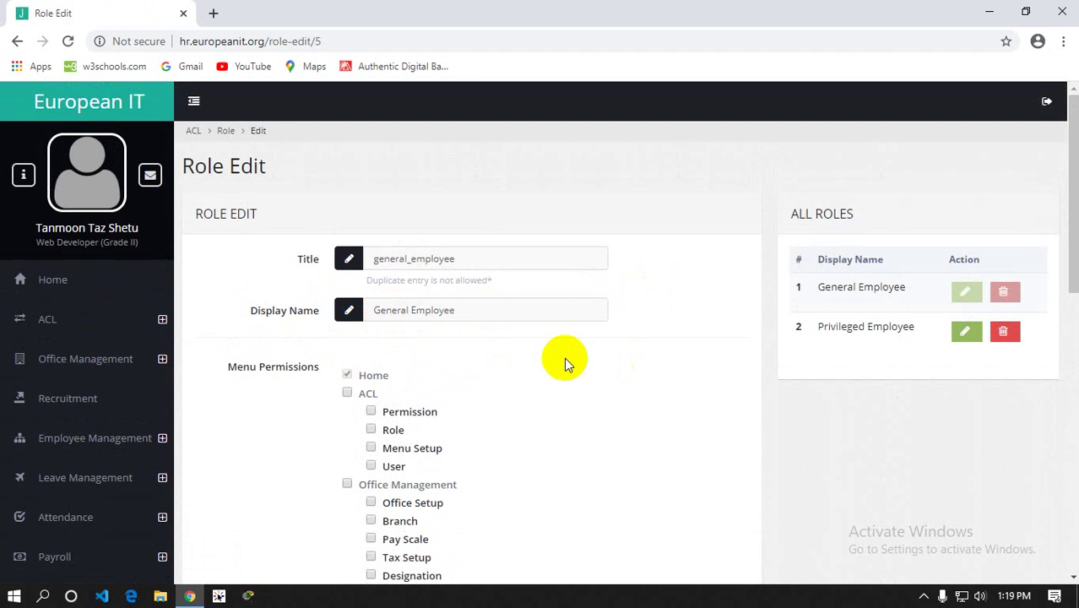
Grant all ACL permissions to the role, then remove them again
{"action": "left_click", "coordinate": [346, 392]}
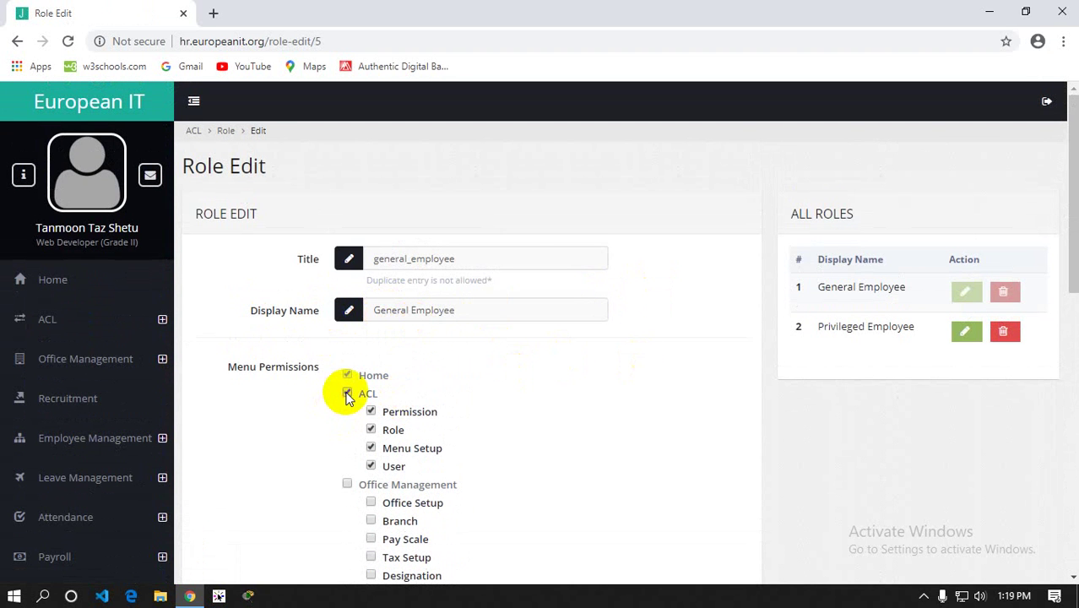
{"action": "scroll", "coordinate": [573, 353], "scroll_direction": "down", "scroll_amount": 3}
{"action": "scroll", "coordinate": [573, 352], "scroll_direction": "down", "scroll_amount": 5}
{"action": "scroll", "coordinate": [574, 352], "scroll_direction": "up", "scroll_amount": 8}
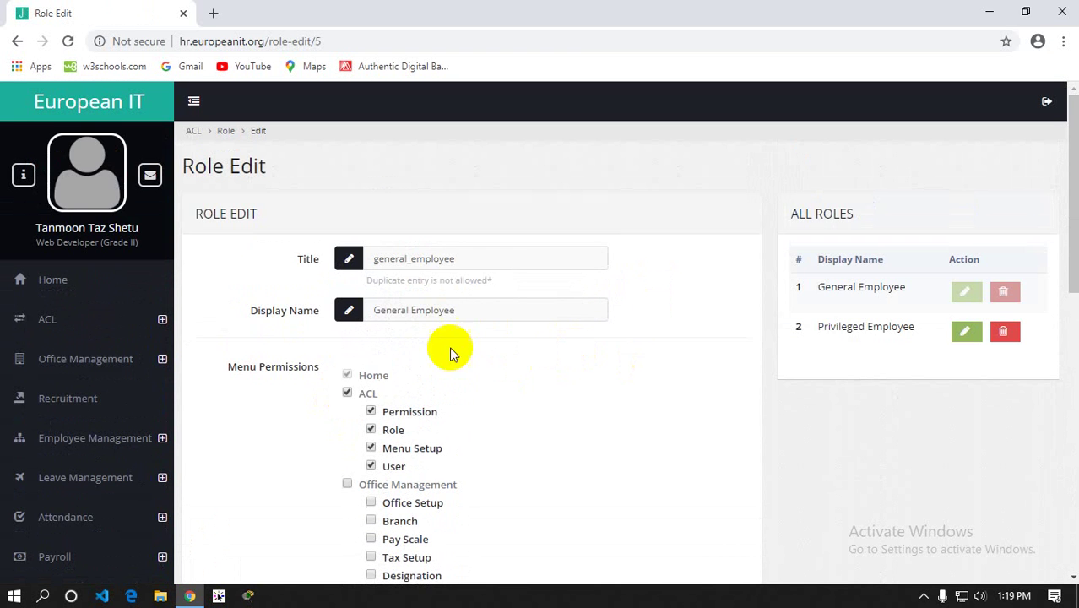
{"action": "left_click", "coordinate": [347, 393]}
{"action": "scroll", "coordinate": [394, 363], "scroll_direction": "down", "scroll_amount": 6}
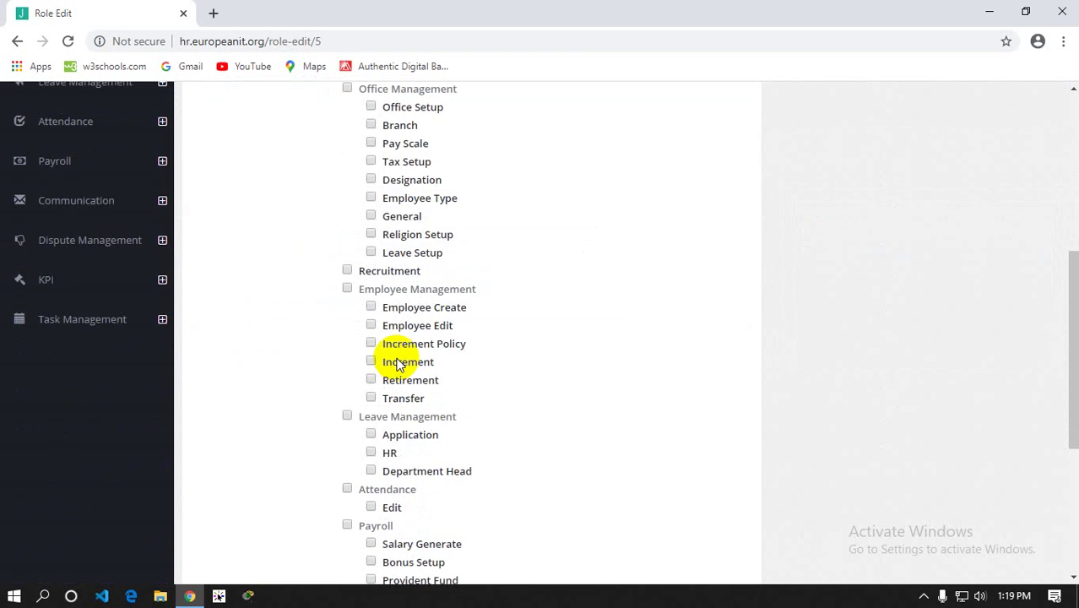
{"action": "scroll", "coordinate": [397, 364], "scroll_direction": "down", "scroll_amount": 1}
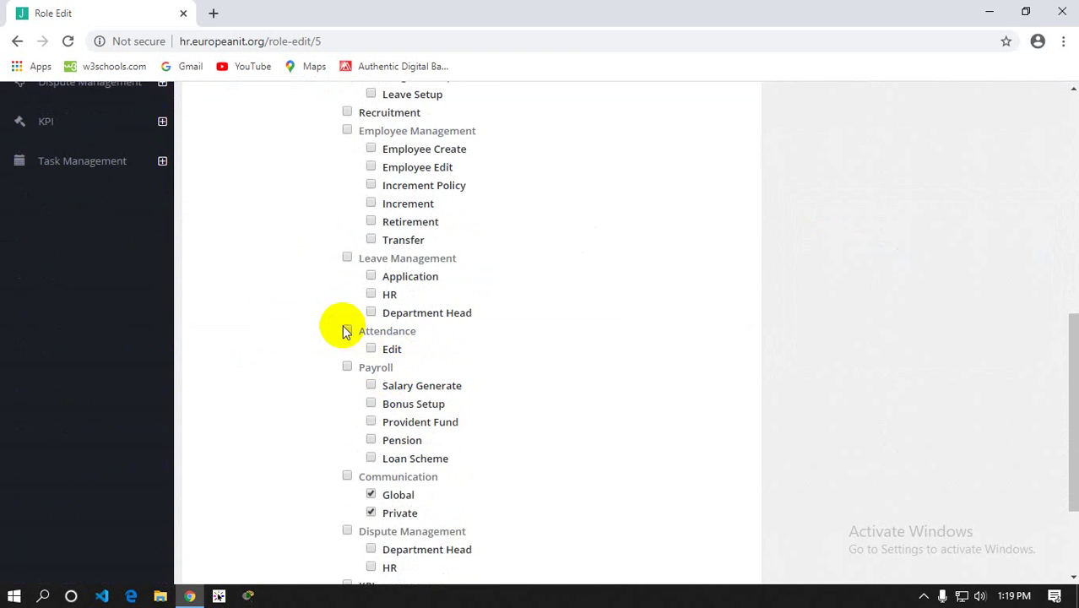
{"action": "scroll", "coordinate": [342, 366], "scroll_direction": "down", "scroll_amount": 2}
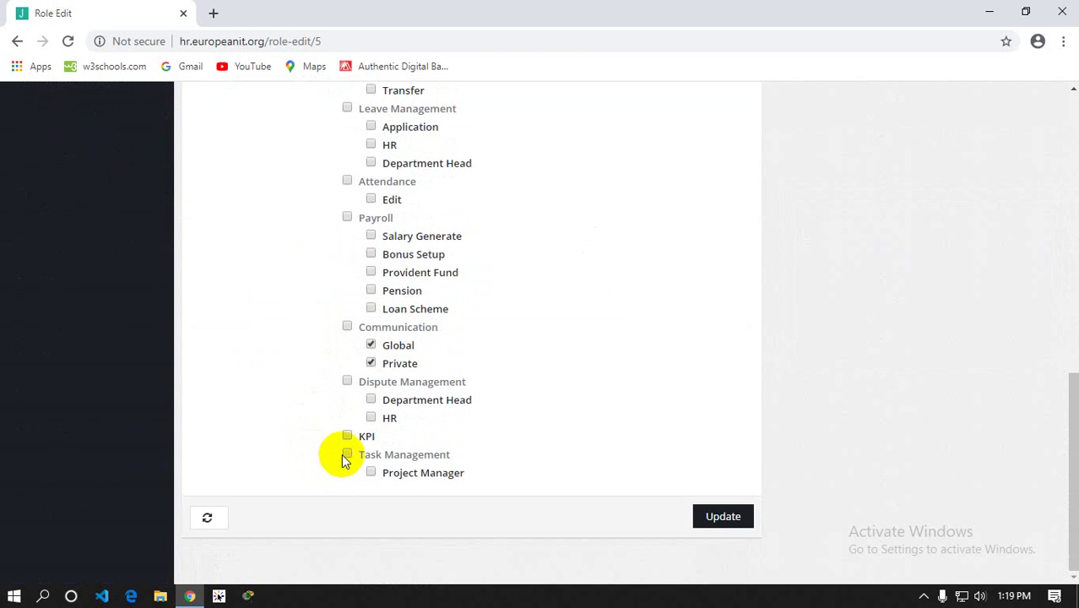
{"action": "scroll", "coordinate": [352, 390], "scroll_direction": "up", "scroll_amount": 6}
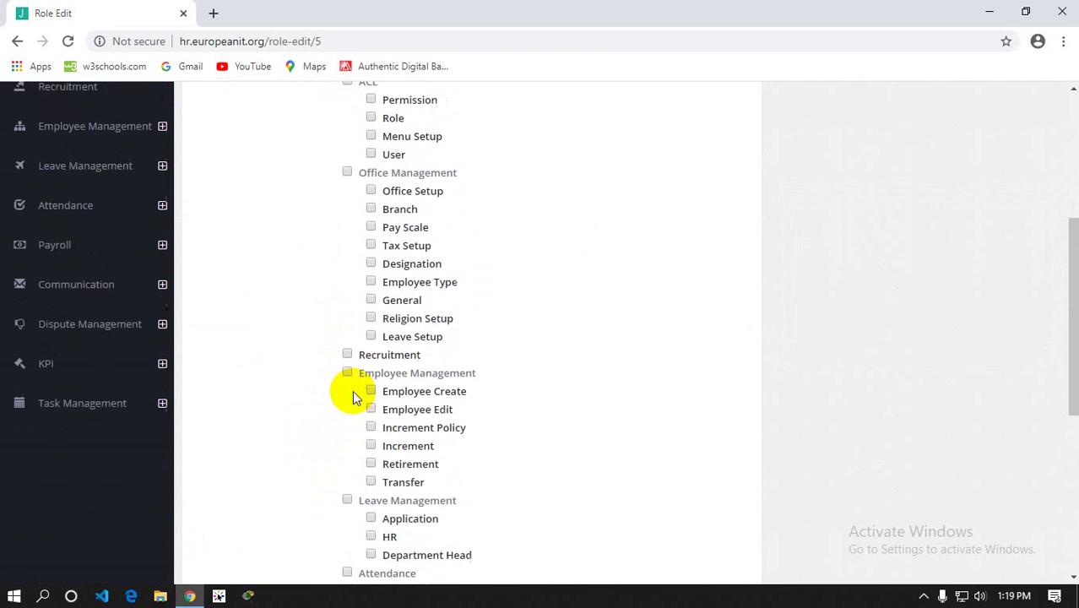
Check all Office Management permissions, then uncheck Religion Setup, Leave Setup, Employee Type, Designation, Tax Setup, Pay Scale, Branch and Office Setup
{"action": "left_click", "coordinate": [348, 255]}
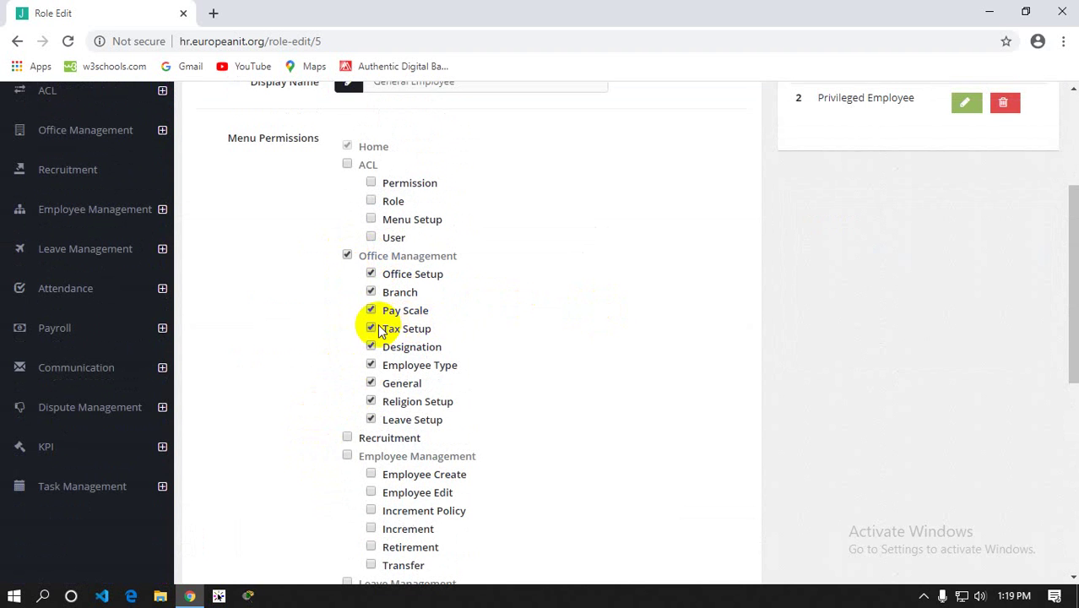
{"action": "left_click", "coordinate": [371, 402]}
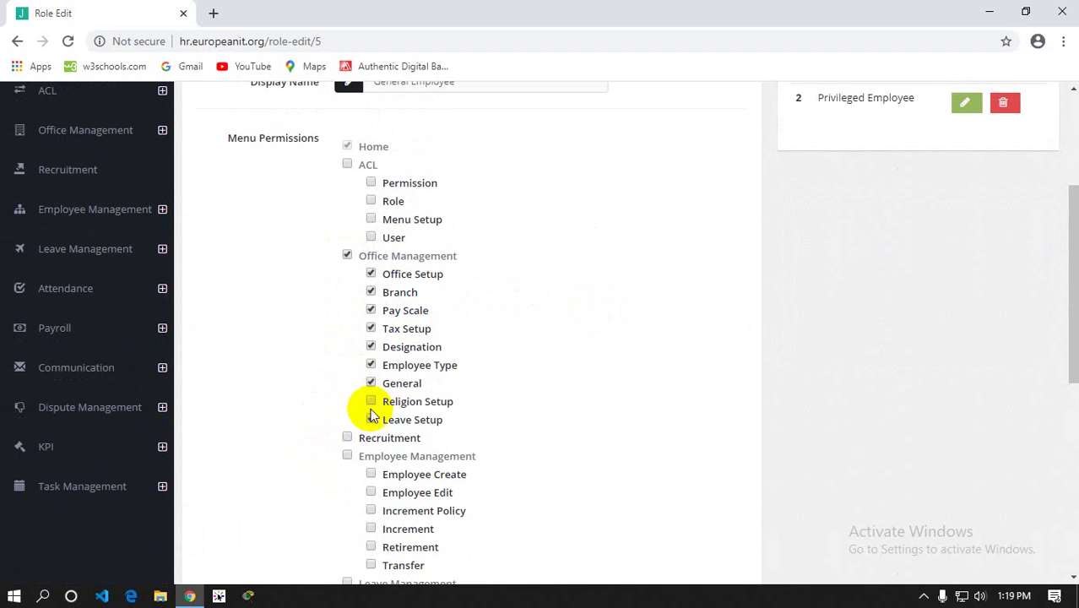
{"action": "left_click", "coordinate": [372, 420]}
{"action": "left_click", "coordinate": [371, 365]}
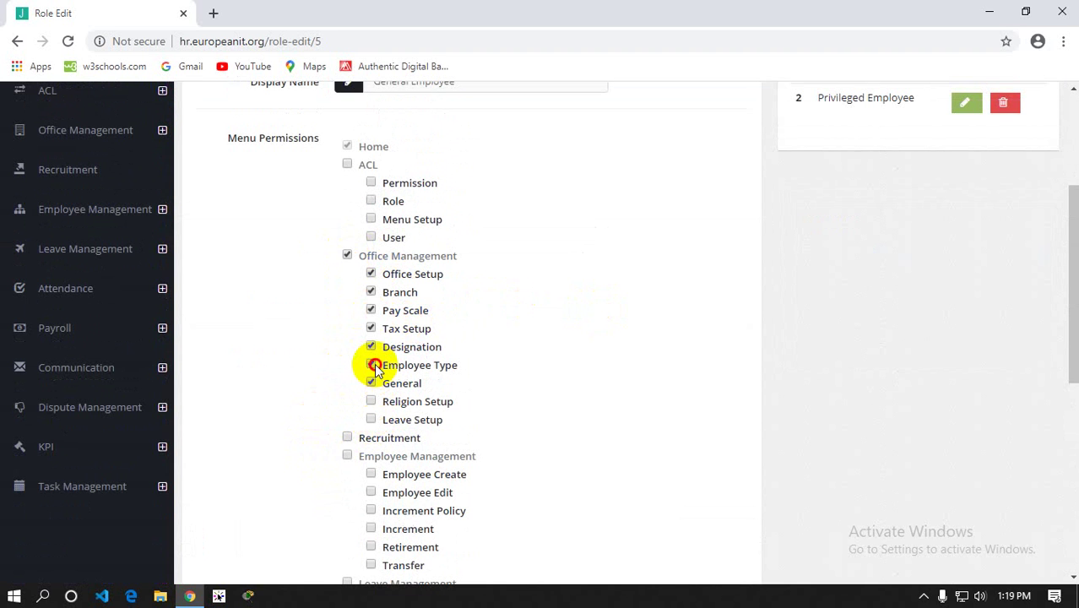
{"action": "left_click", "coordinate": [370, 347]}
{"action": "left_click", "coordinate": [370, 328]}
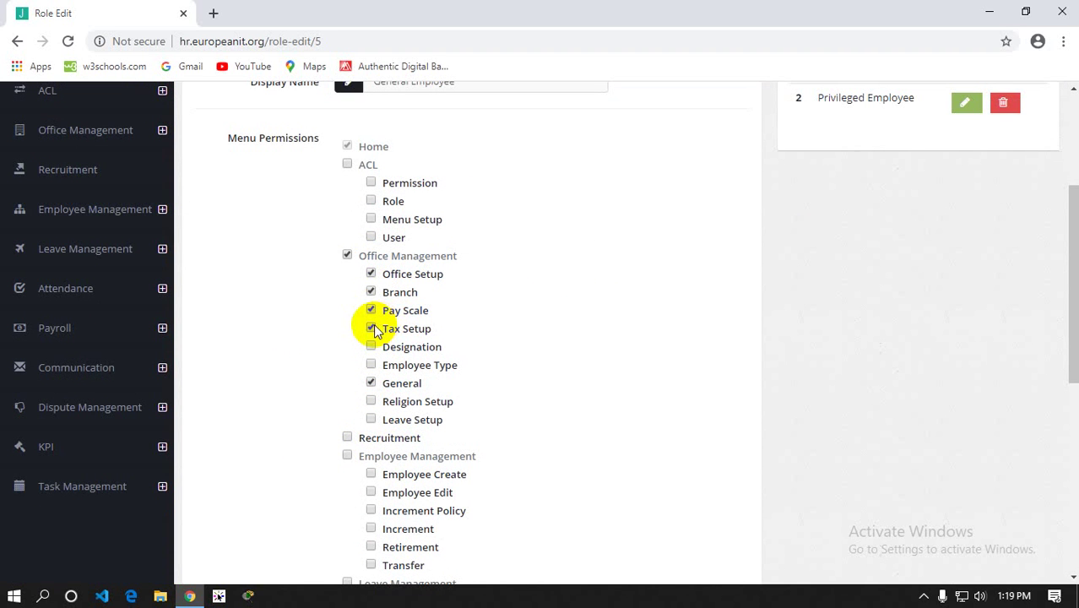
{"action": "left_click", "coordinate": [371, 310]}
{"action": "left_click", "coordinate": [371, 292]}
{"action": "left_click", "coordinate": [371, 274]}
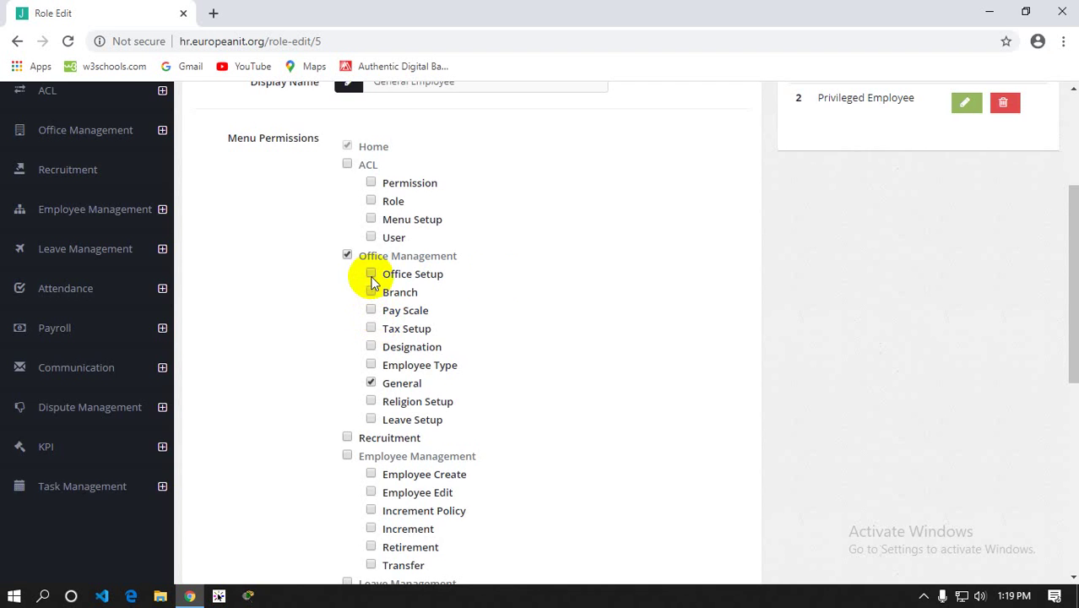
Save the General Employee role with its updated permissions
{"action": "scroll", "coordinate": [537, 303], "scroll_direction": "down", "scroll_amount": 3}
{"action": "scroll", "coordinate": [675, 389], "scroll_direction": "down", "scroll_amount": 3}
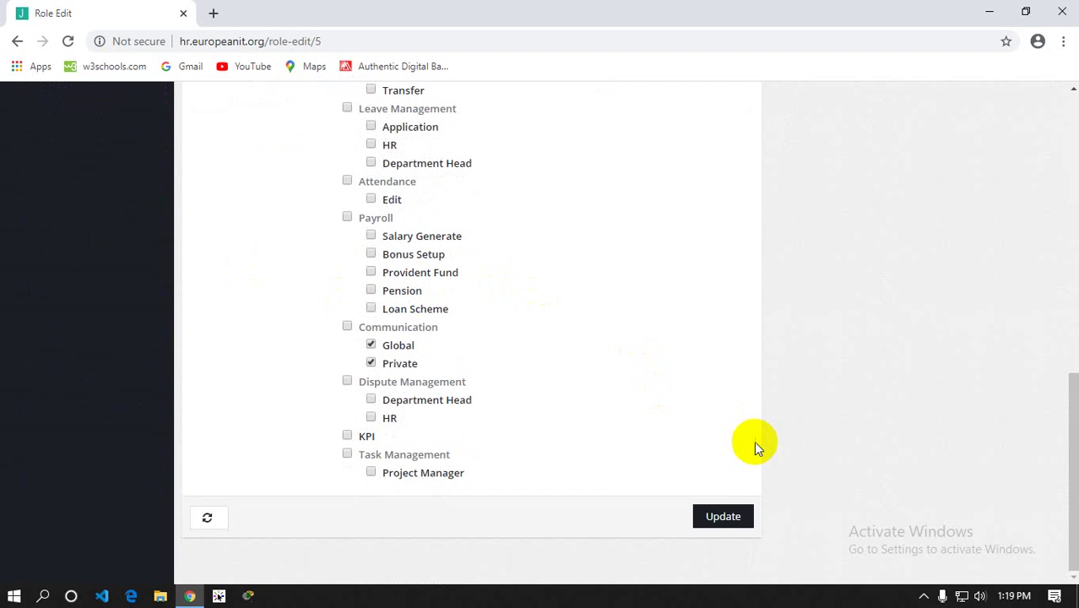
{"action": "left_click", "coordinate": [718, 515]}
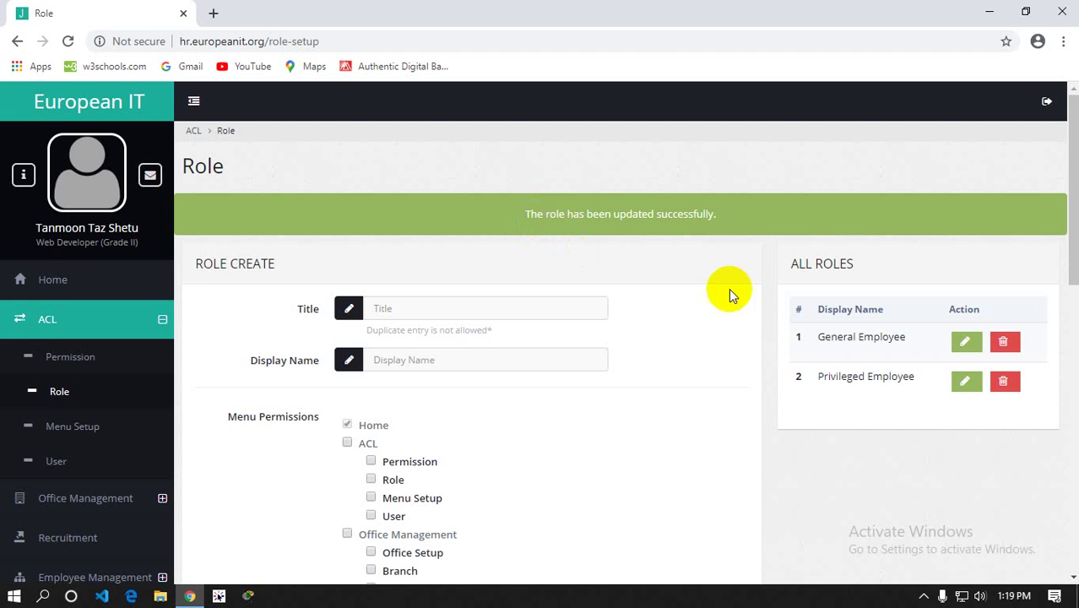
Reload the Role page and scroll through its Menu Permissions list
{"action": "left_click", "coordinate": [89, 388]}
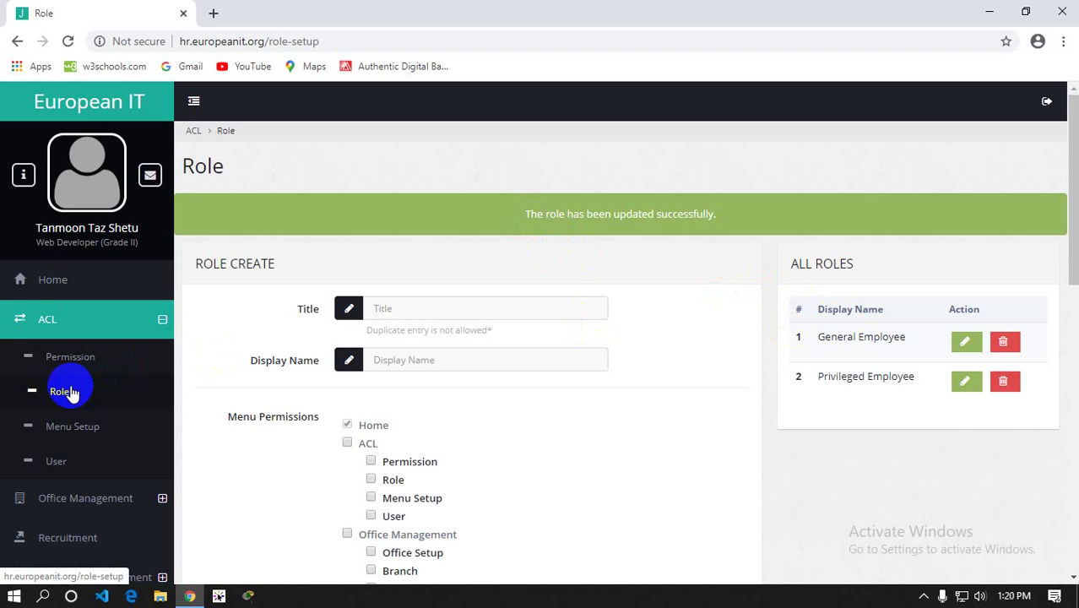
{"action": "scroll", "coordinate": [439, 355], "scroll_direction": "down", "scroll_amount": 3}
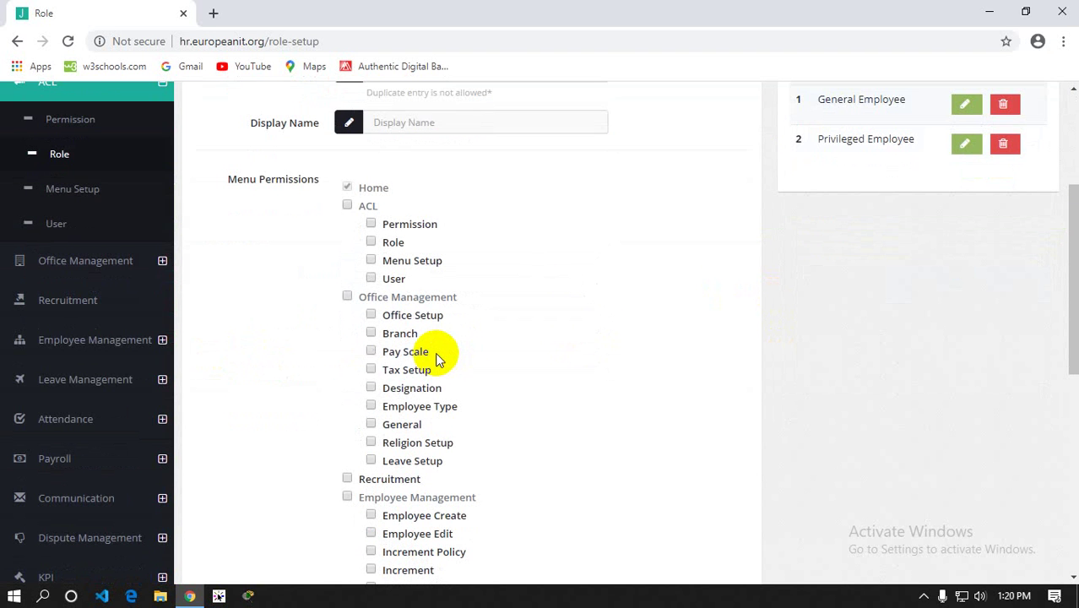
{"action": "scroll", "coordinate": [437, 359], "scroll_direction": "down", "scroll_amount": 2}
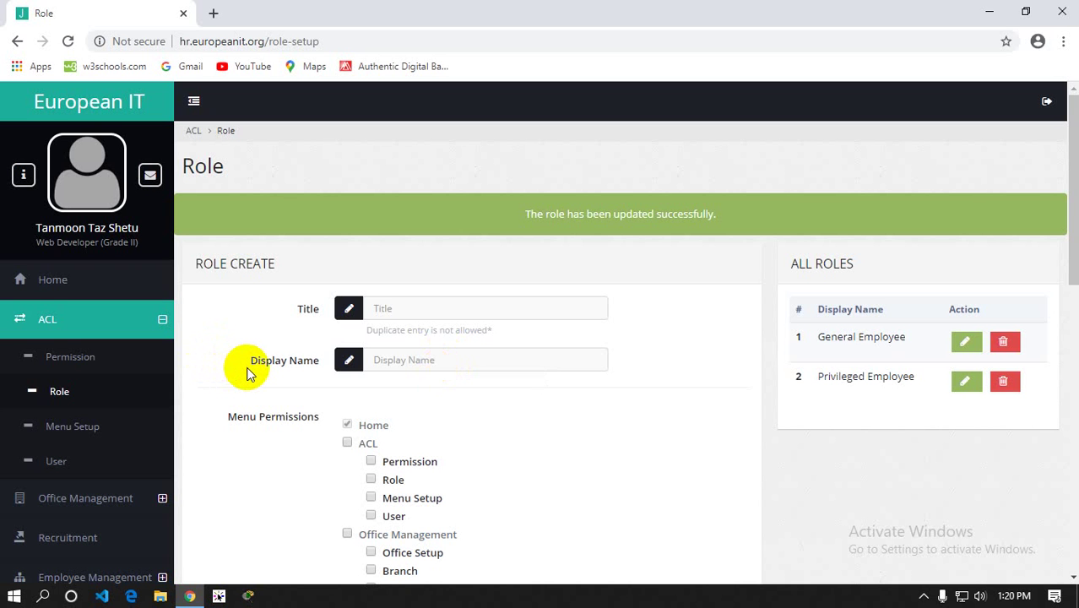
{"action": "scroll", "coordinate": [247, 374], "scroll_direction": "down", "scroll_amount": 7}
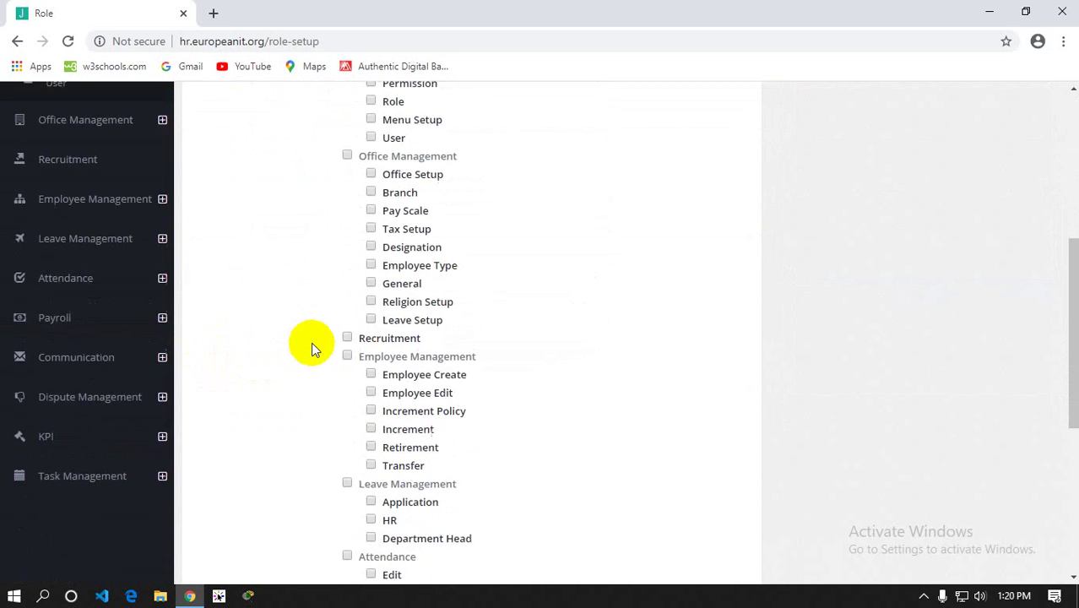
{"action": "scroll", "coordinate": [310, 342], "scroll_direction": "up", "scroll_amount": 5}
In Menu Setup, change the Home entry's display name to 'Dashboard' and save it
{"action": "left_click", "coordinate": [67, 284]}
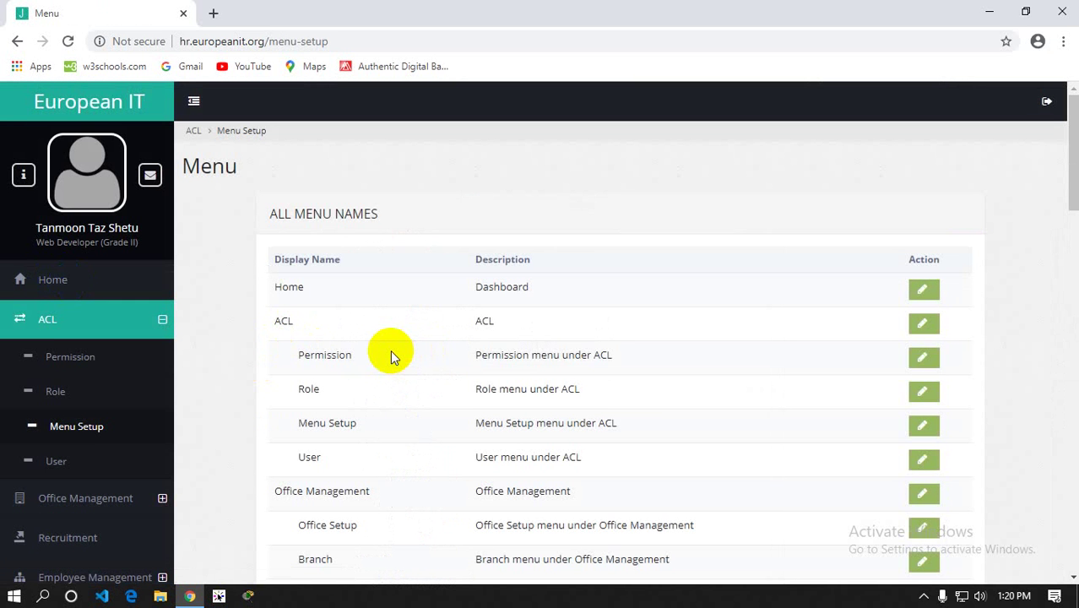
{"action": "scroll", "coordinate": [79, 297], "scroll_direction": "down", "scroll_amount": 4}
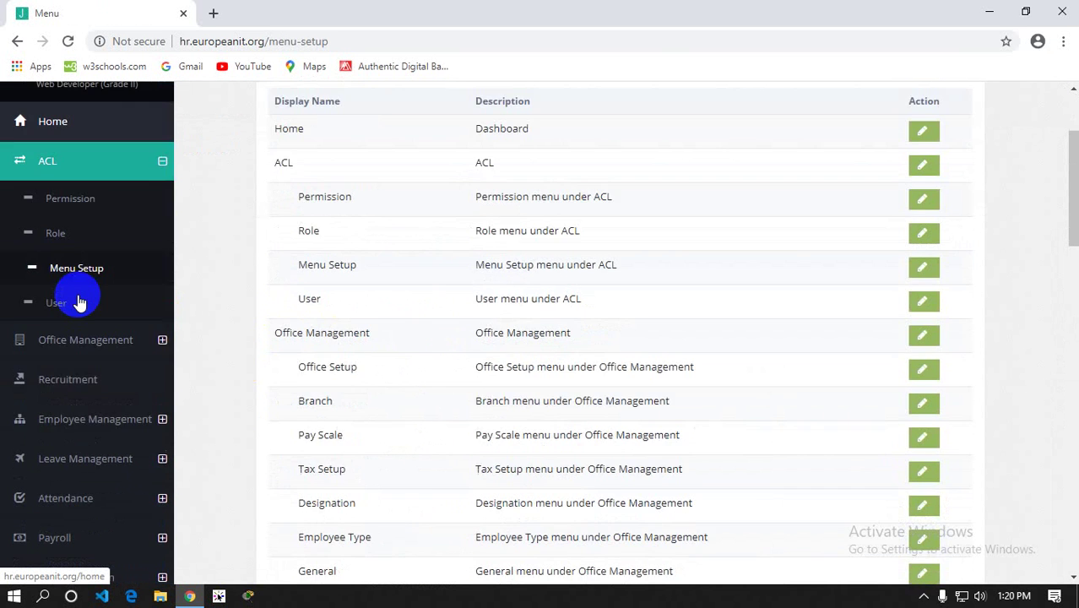
{"action": "scroll", "coordinate": [582, 359], "scroll_direction": "up", "scroll_amount": 4}
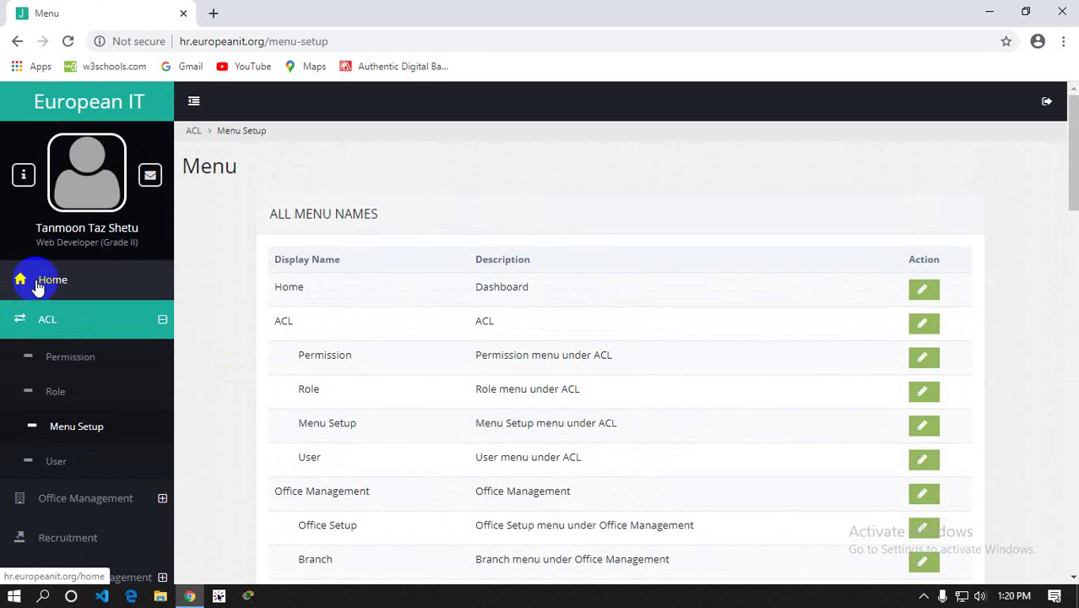
{"action": "left_click", "coordinate": [923, 290]}
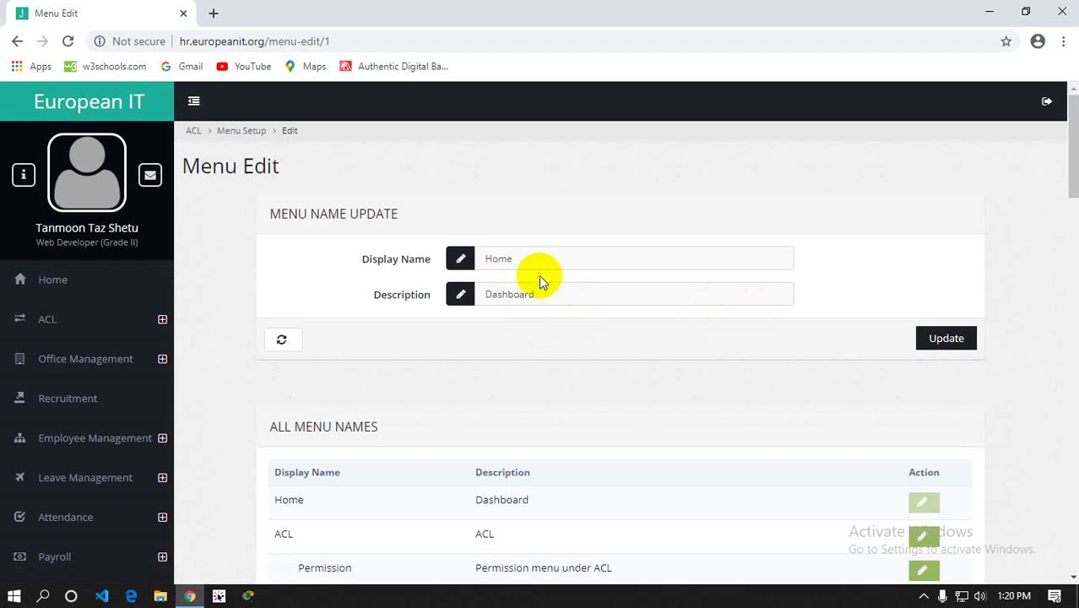
{"action": "left_click_drag", "start_coordinate": [525, 258], "coordinate": [408, 265]}
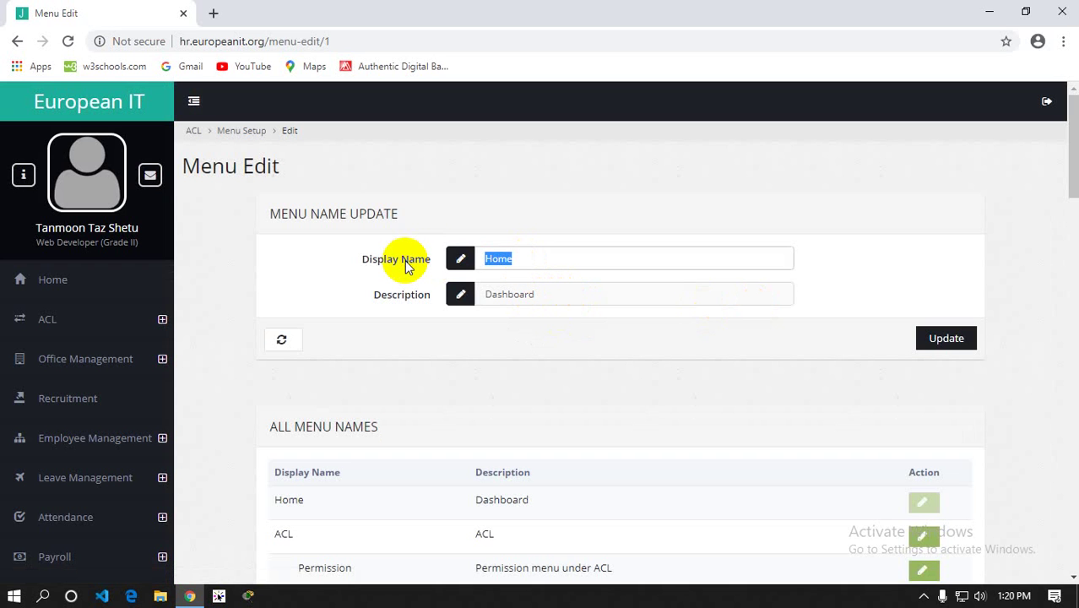
{"action": "type", "text": "Dashboard"}
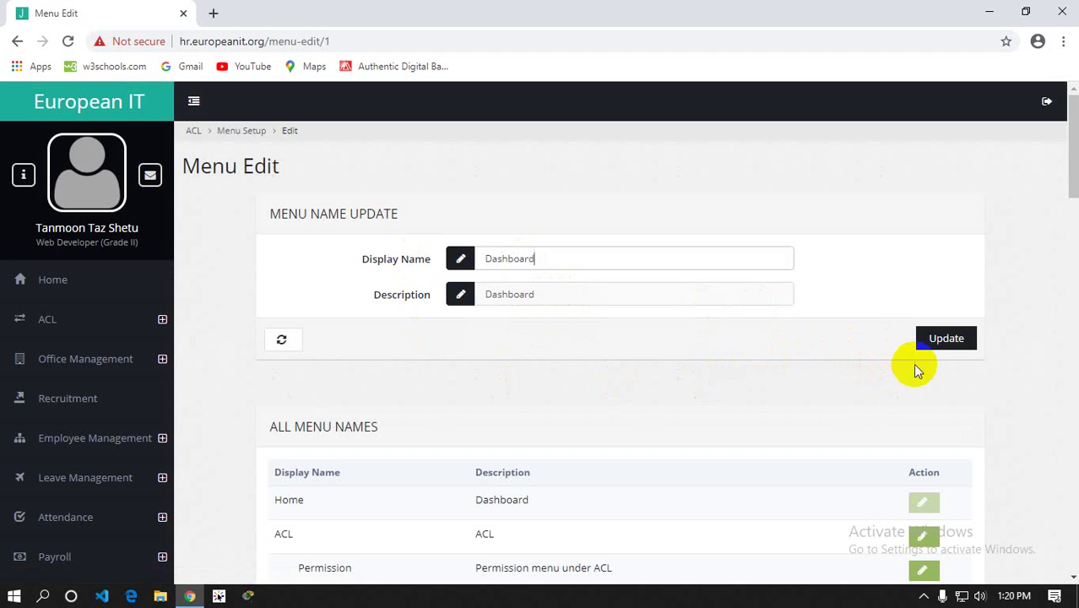
{"action": "left_click", "coordinate": [933, 343]}
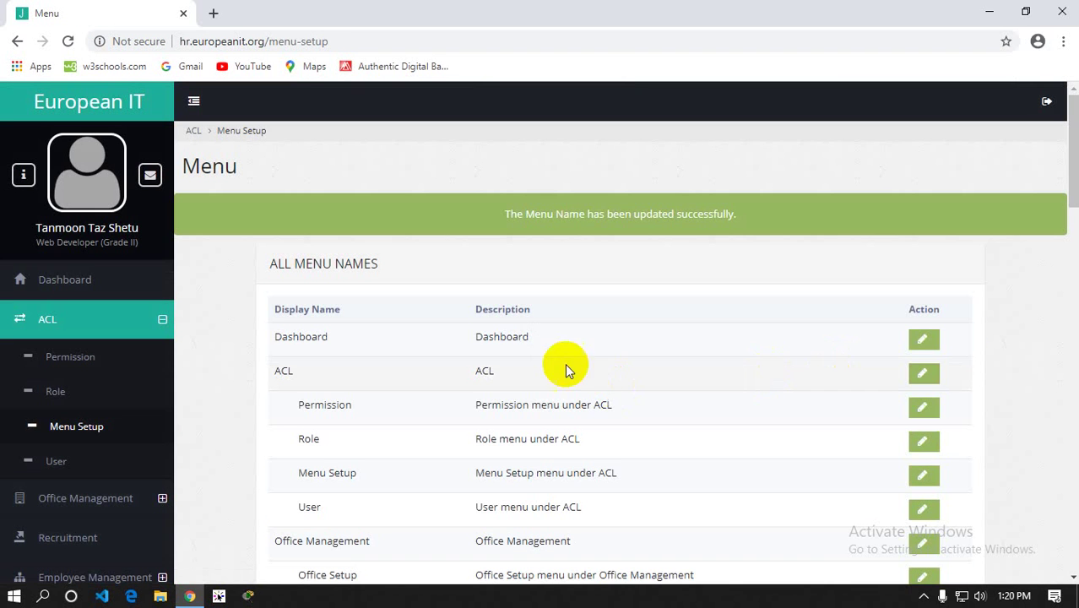
Highlight the site domain in the address bar and scroll through the All Menu Names table
{"action": "left_click", "coordinate": [67, 429]}
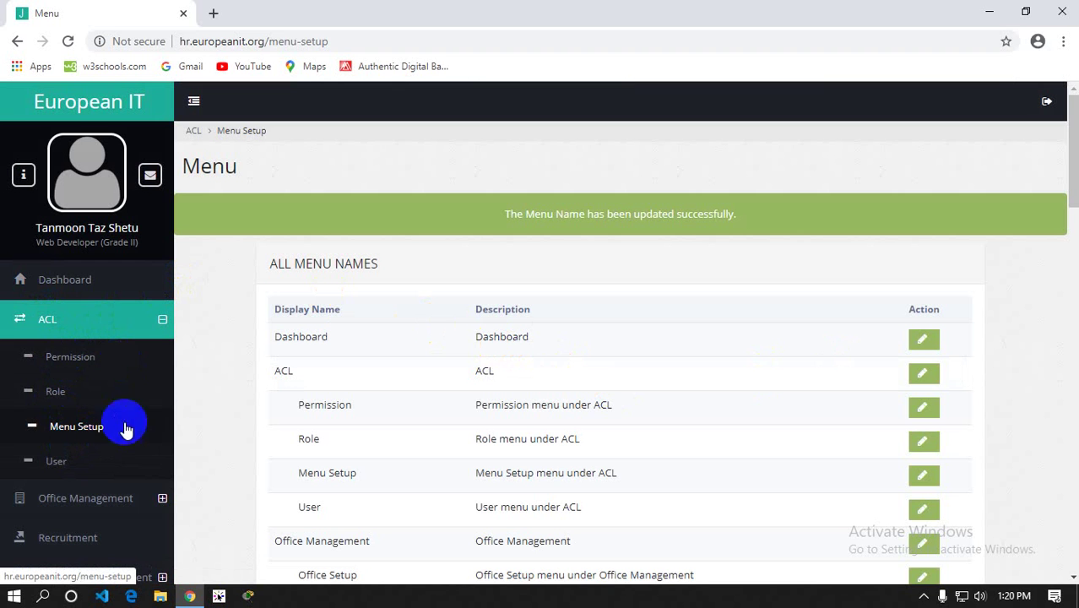
{"action": "left_click_drag", "start_coordinate": [180, 40], "coordinate": [264, 41]}
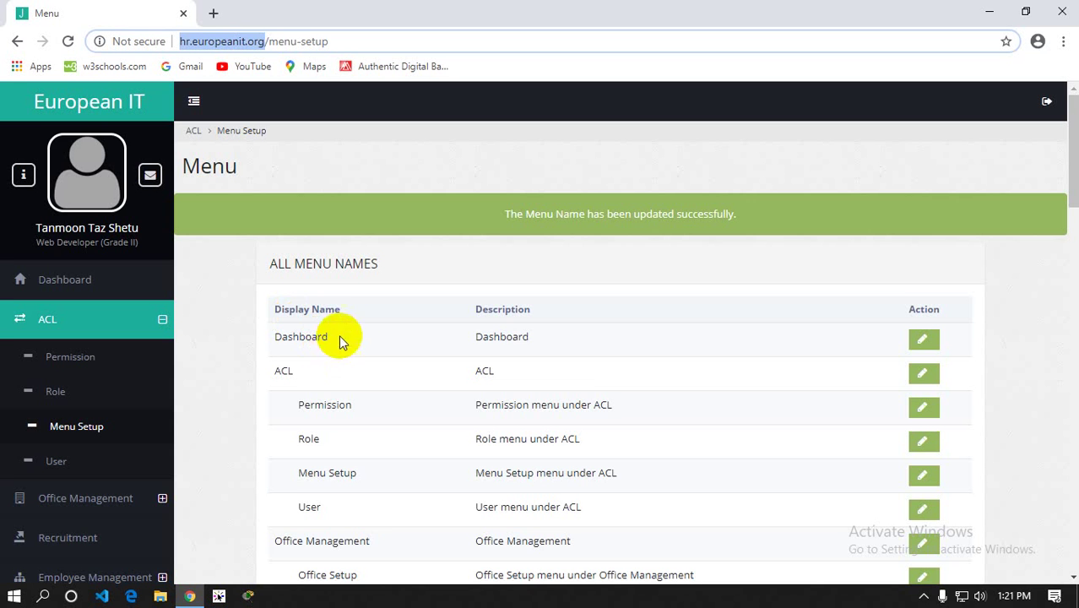
{"action": "scroll", "coordinate": [344, 332], "scroll_direction": "down", "scroll_amount": 1}
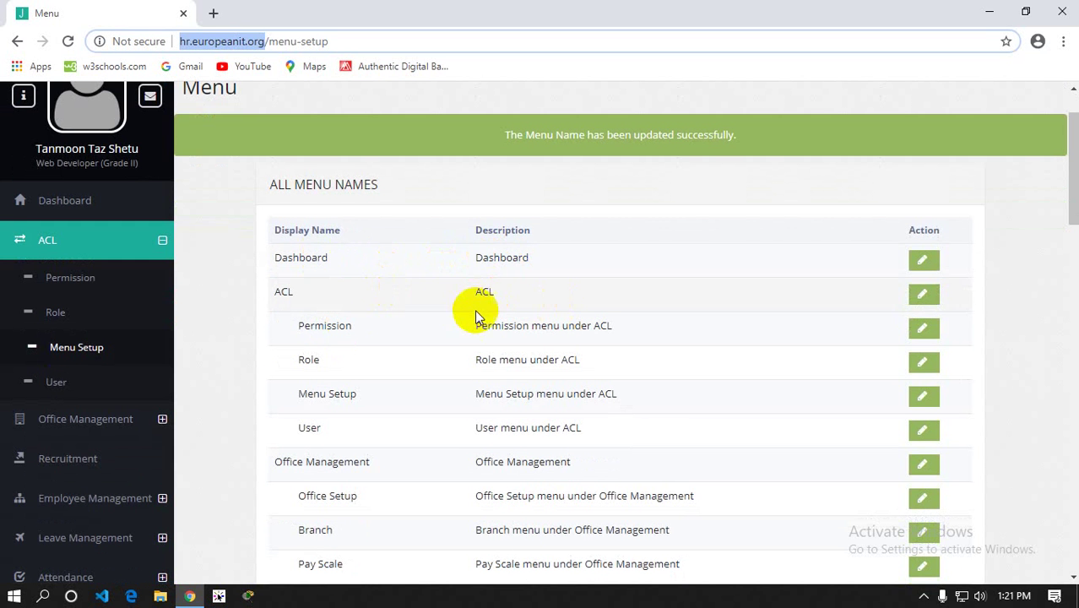
{"action": "scroll", "coordinate": [476, 312], "scroll_direction": "down", "scroll_amount": 10}
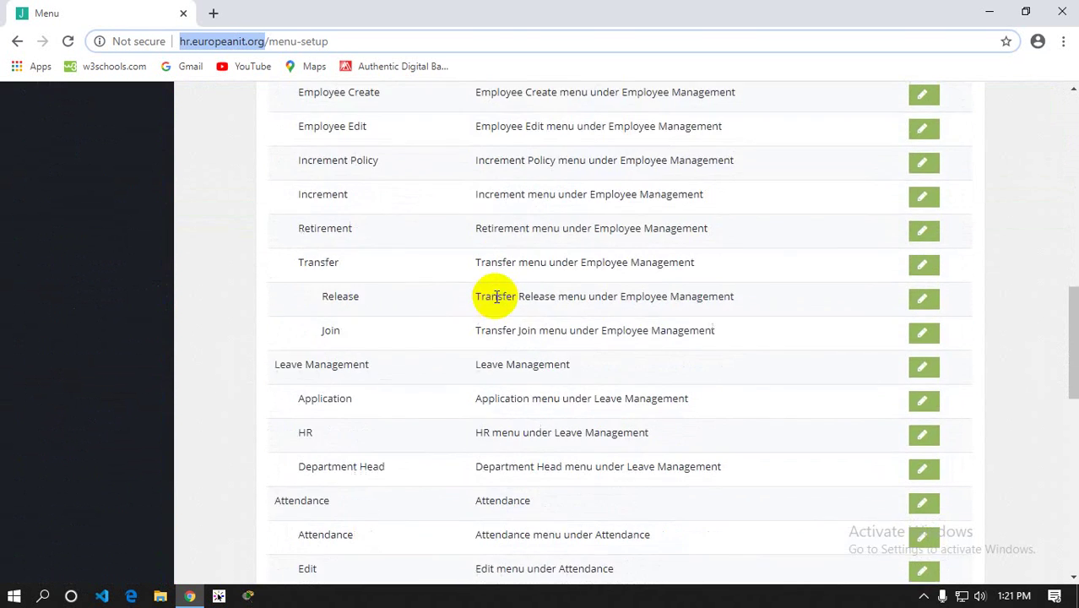
{"action": "scroll", "coordinate": [496, 296], "scroll_direction": "down", "scroll_amount": 6}
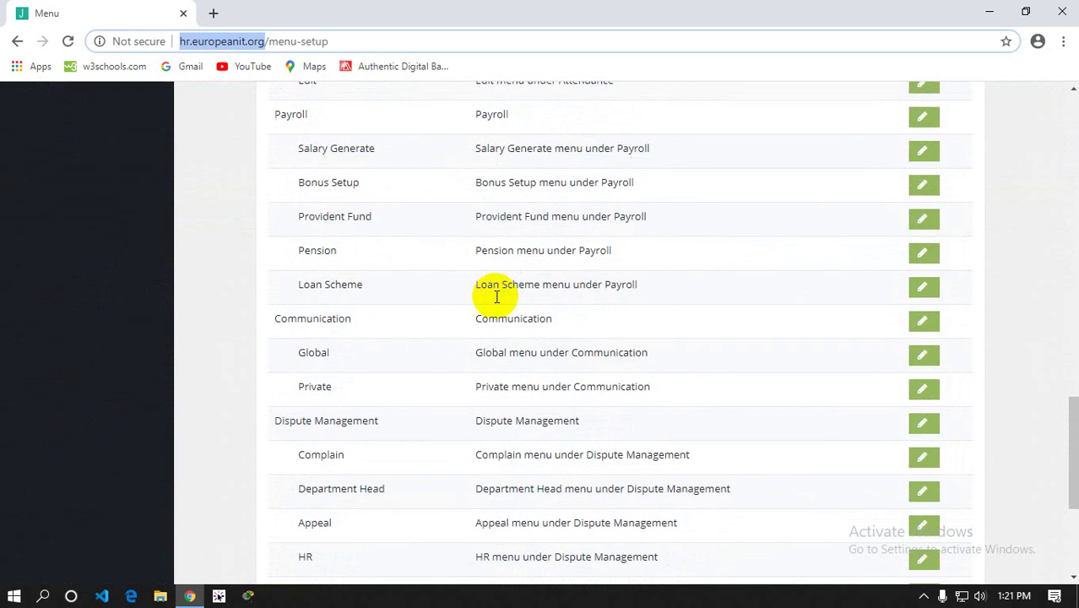
{"action": "scroll", "coordinate": [497, 296], "scroll_direction": "up", "scroll_amount": 7}
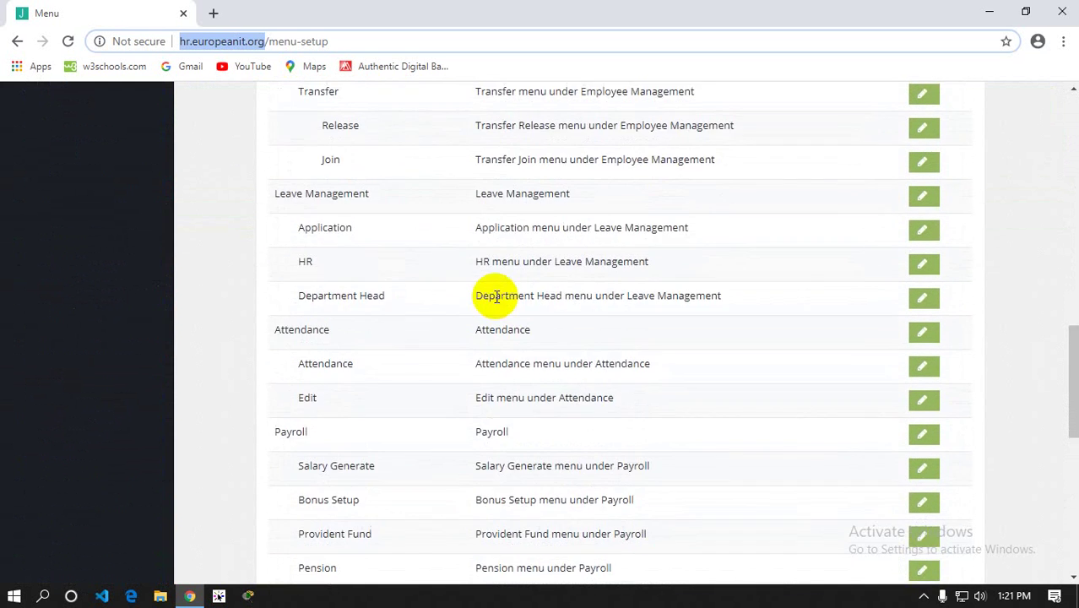
{"action": "scroll", "coordinate": [496, 312], "scroll_direction": "up", "scroll_amount": 1}
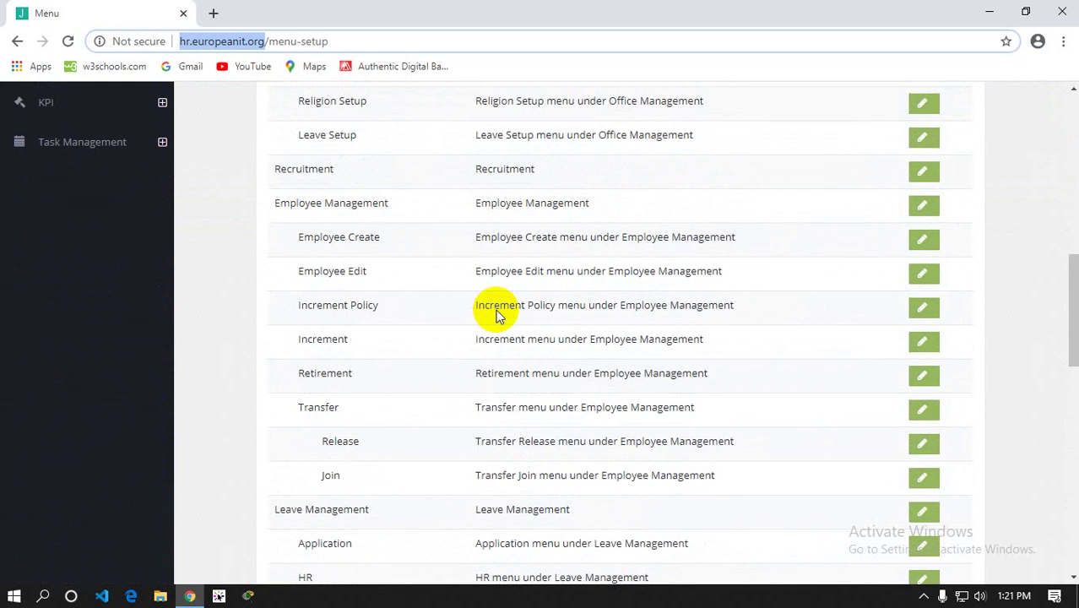
{"action": "scroll", "coordinate": [497, 314], "scroll_direction": "up", "scroll_amount": 9}
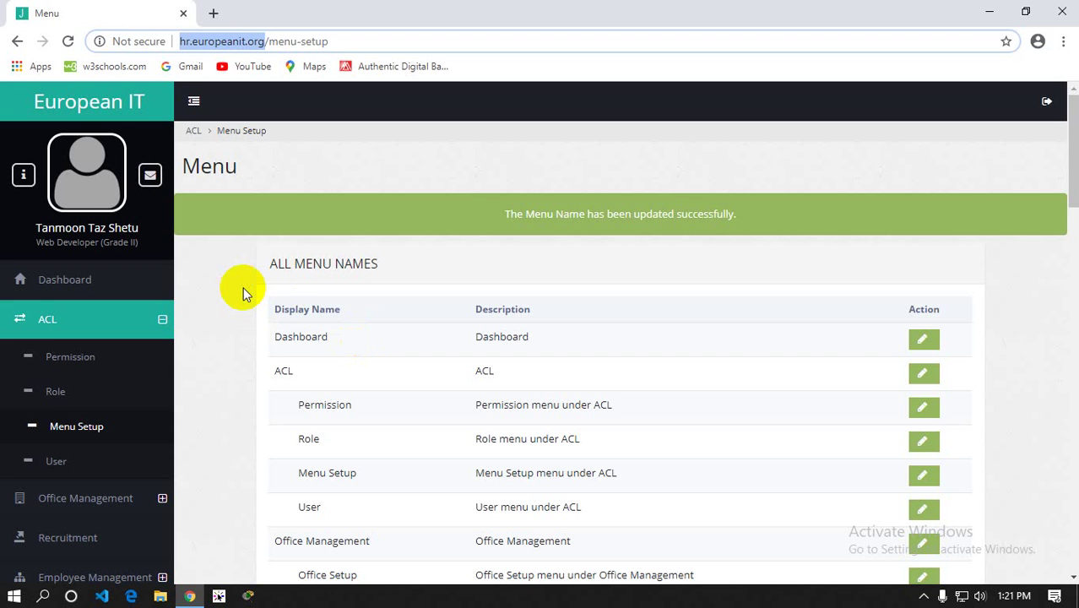
Scroll the menu list again, highlight the success message, and open ACL > User
{"action": "left_click", "coordinate": [69, 428]}
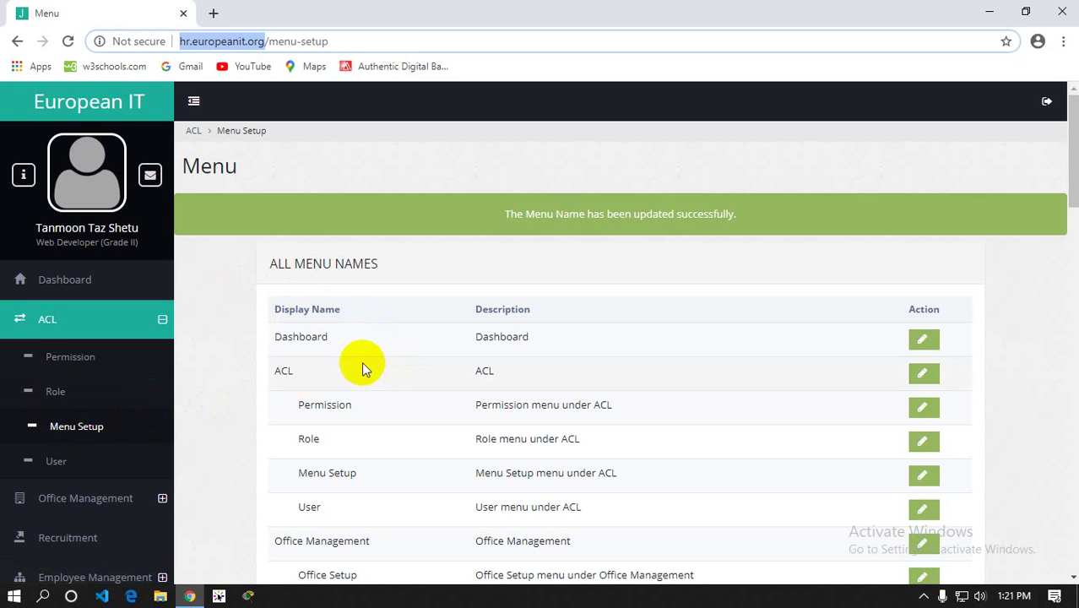
{"action": "left_click", "coordinate": [120, 319]}
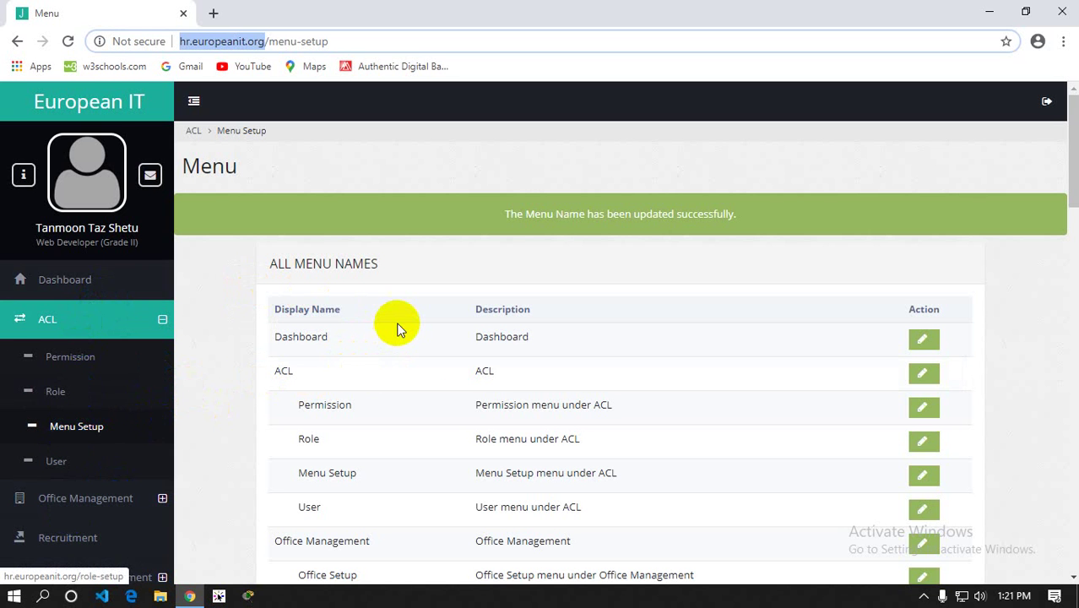
{"action": "scroll", "coordinate": [398, 328], "scroll_direction": "down", "scroll_amount": 1}
{"action": "scroll", "coordinate": [398, 328], "scroll_direction": "down", "scroll_amount": 2}
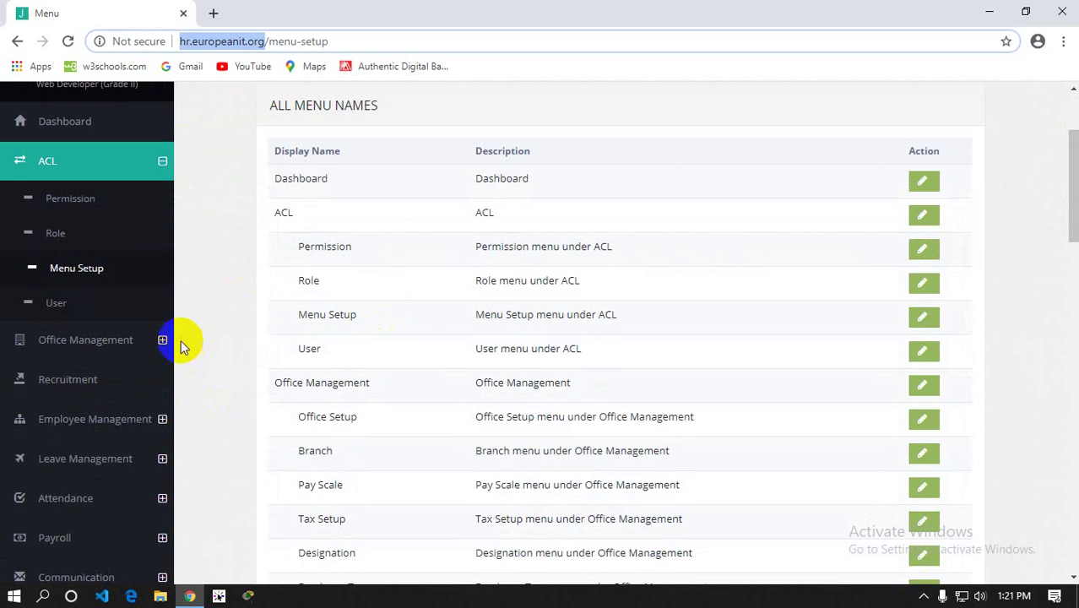
{"action": "scroll", "coordinate": [211, 338], "scroll_direction": "up", "scroll_amount": 1}
{"action": "scroll", "coordinate": [245, 346], "scroll_direction": "up", "scroll_amount": 2}
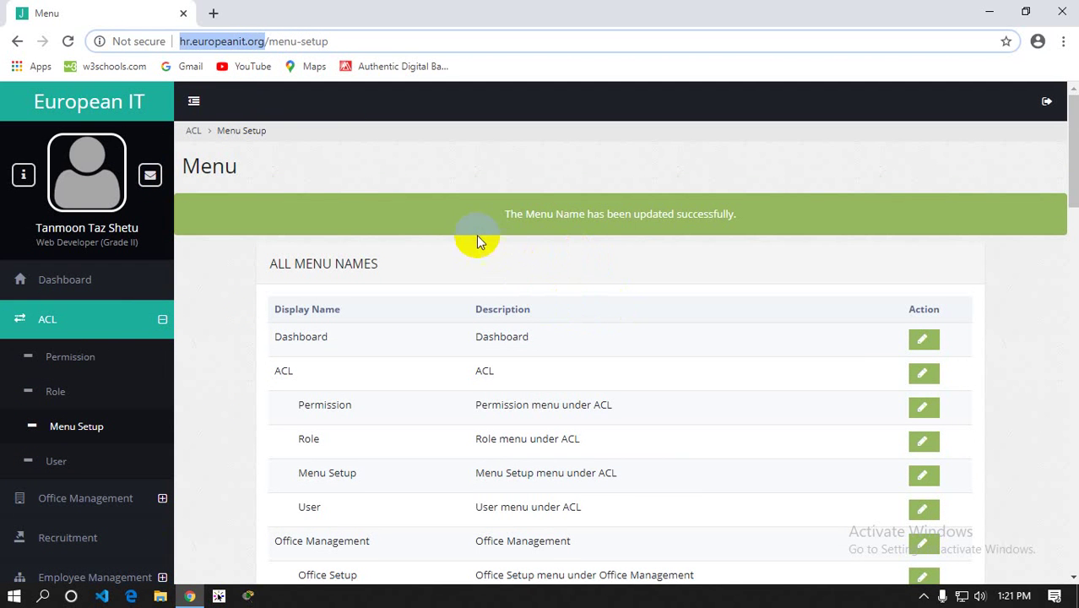
{"action": "left_click_drag", "start_coordinate": [458, 161], "coordinate": [686, 265]}
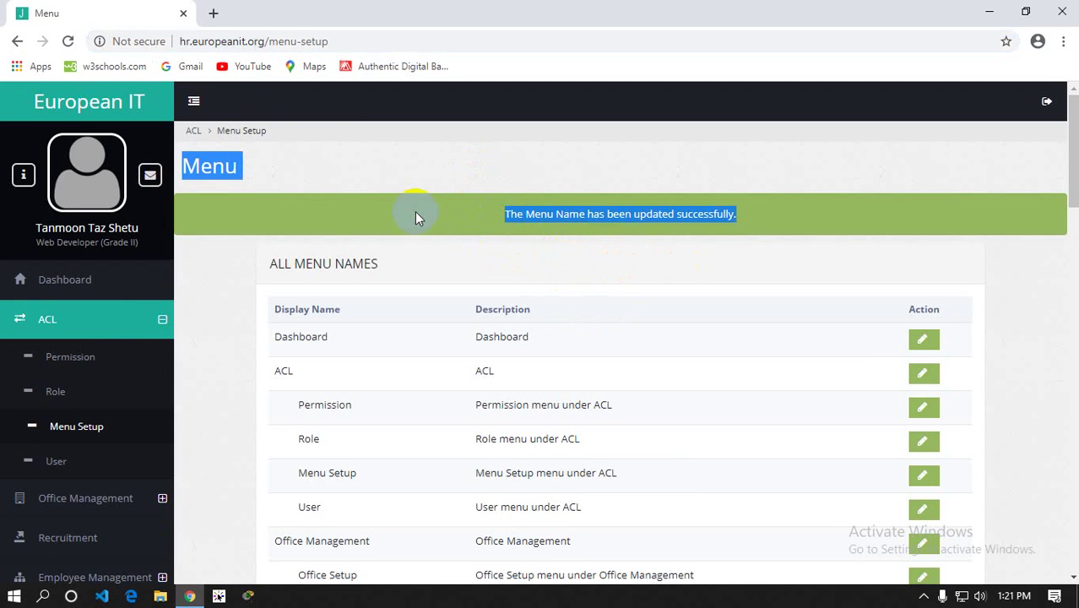
{"action": "left_click_drag", "start_coordinate": [495, 214], "coordinate": [823, 226]}
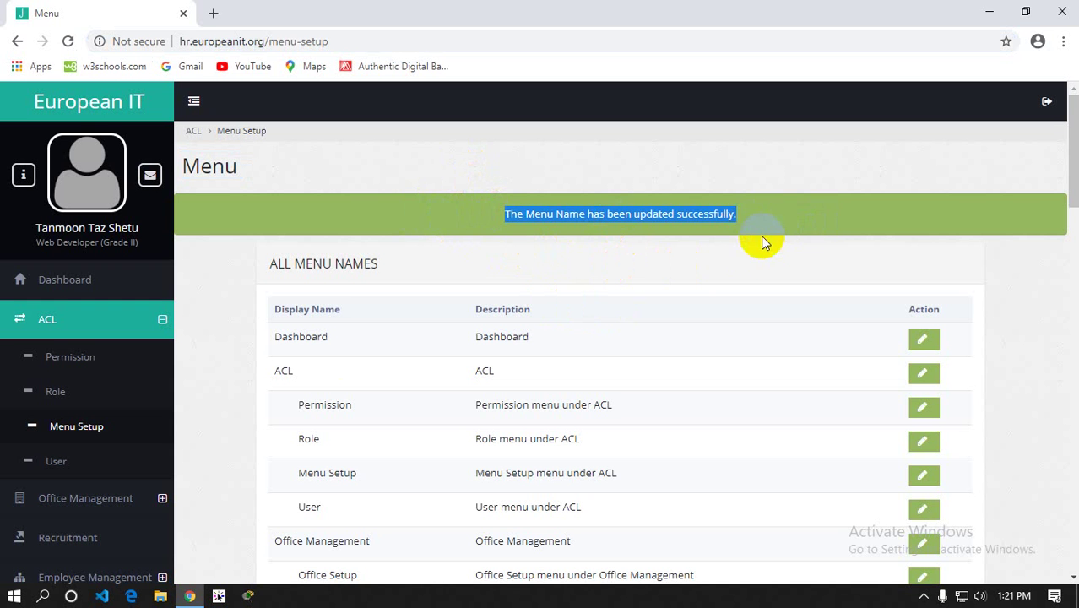
{"action": "left_click", "coordinate": [61, 464]}
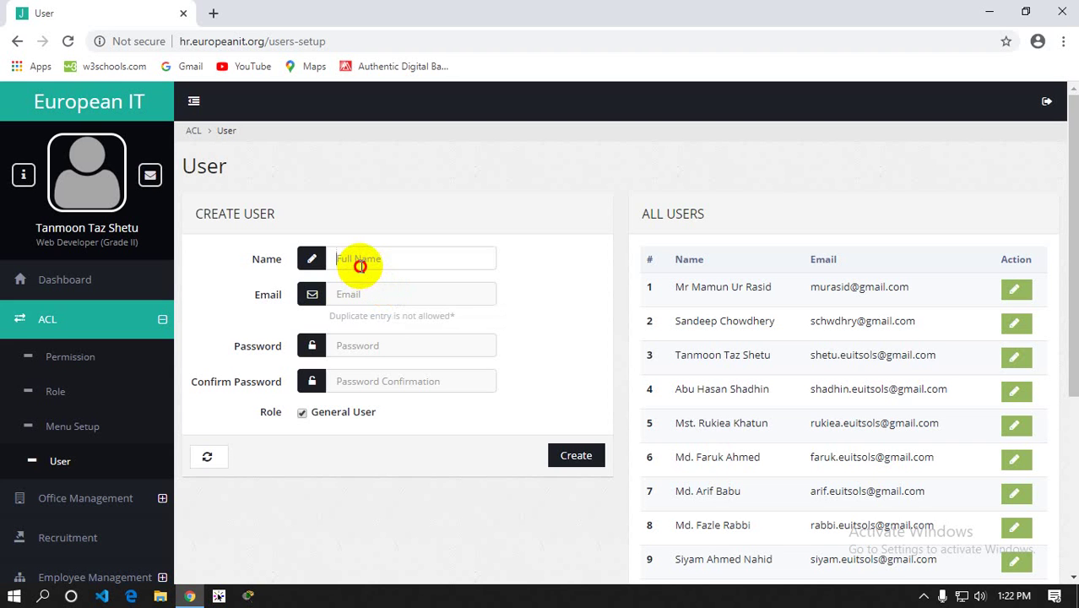
{"action": "left_click", "coordinate": [360, 287]}
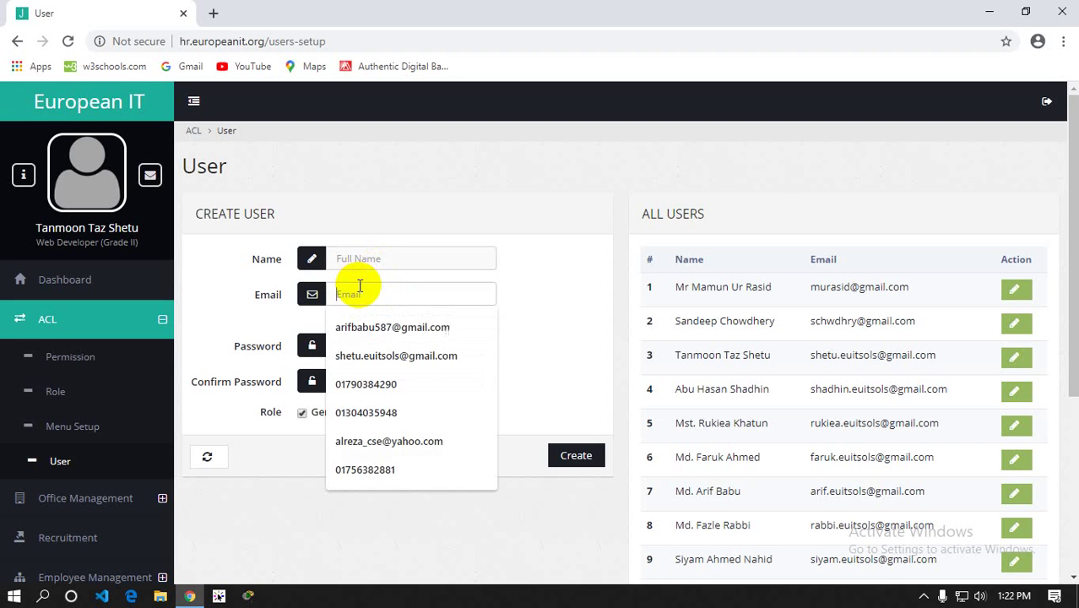
{"action": "left_click", "coordinate": [513, 256]}
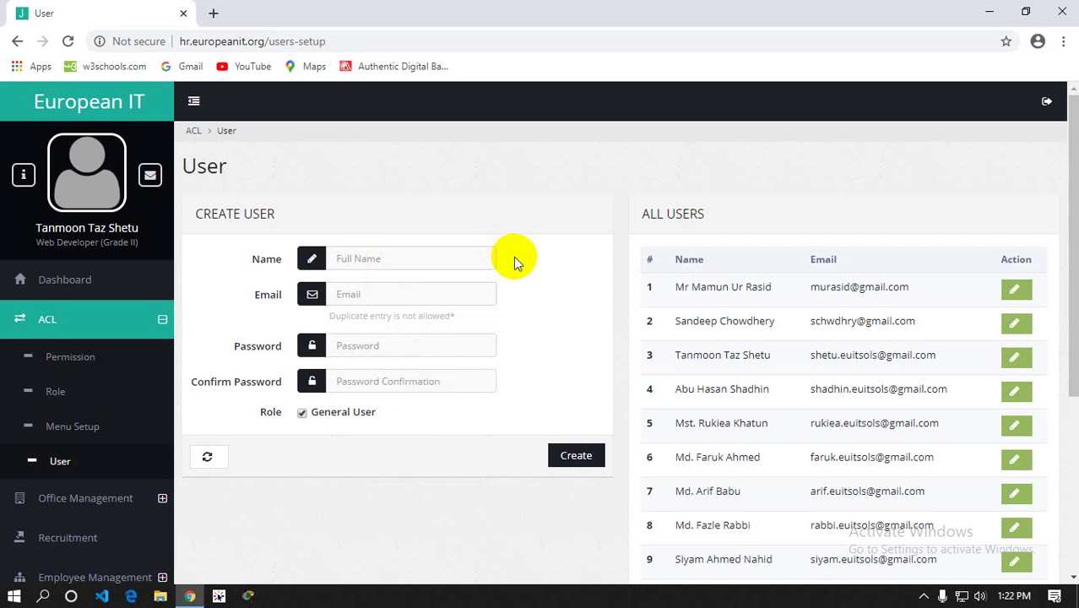
{"action": "scroll", "coordinate": [514, 257], "scroll_direction": "down", "scroll_amount": 1}
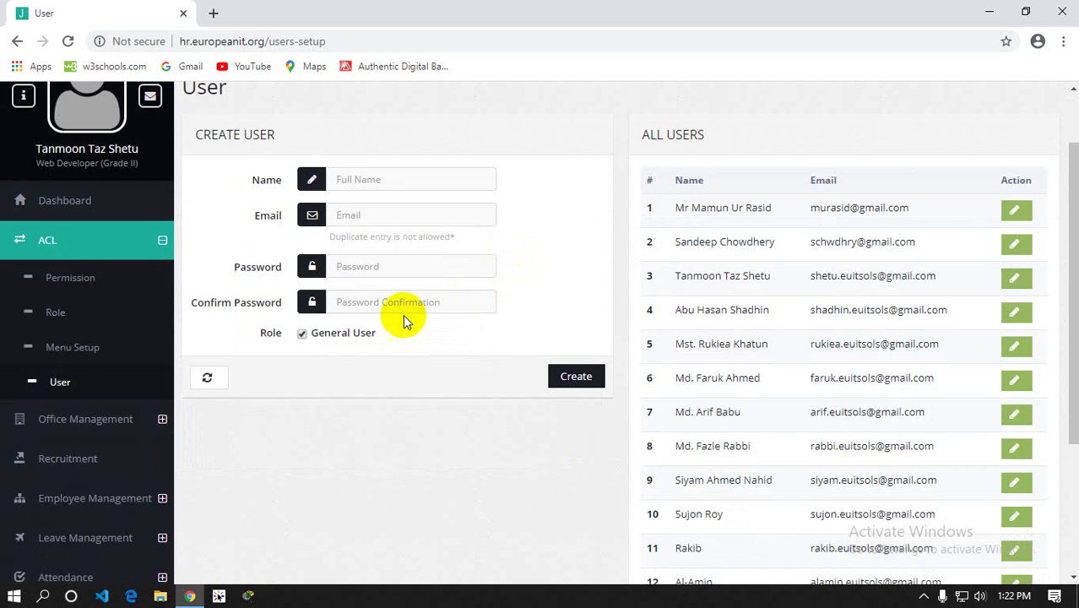
{"action": "left_click", "coordinate": [305, 333]}
{"action": "left_click_drag", "start_coordinate": [311, 333], "coordinate": [374, 332]}
{"action": "left_click", "coordinate": [386, 340]}
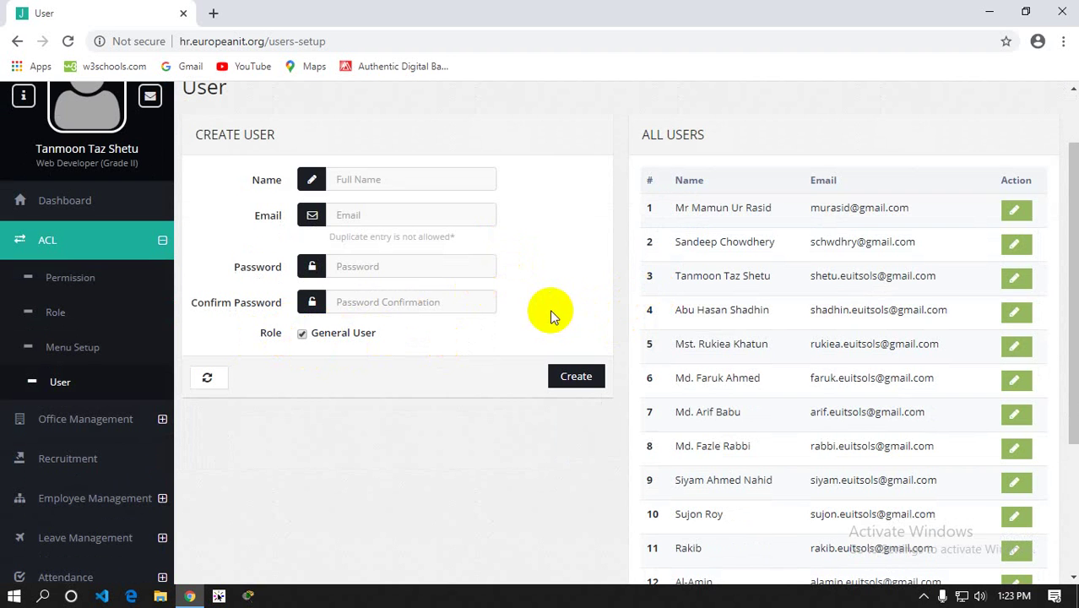
{"action": "left_click", "coordinate": [314, 334]}
{"action": "left_click_drag", "start_coordinate": [315, 335], "coordinate": [393, 339]}
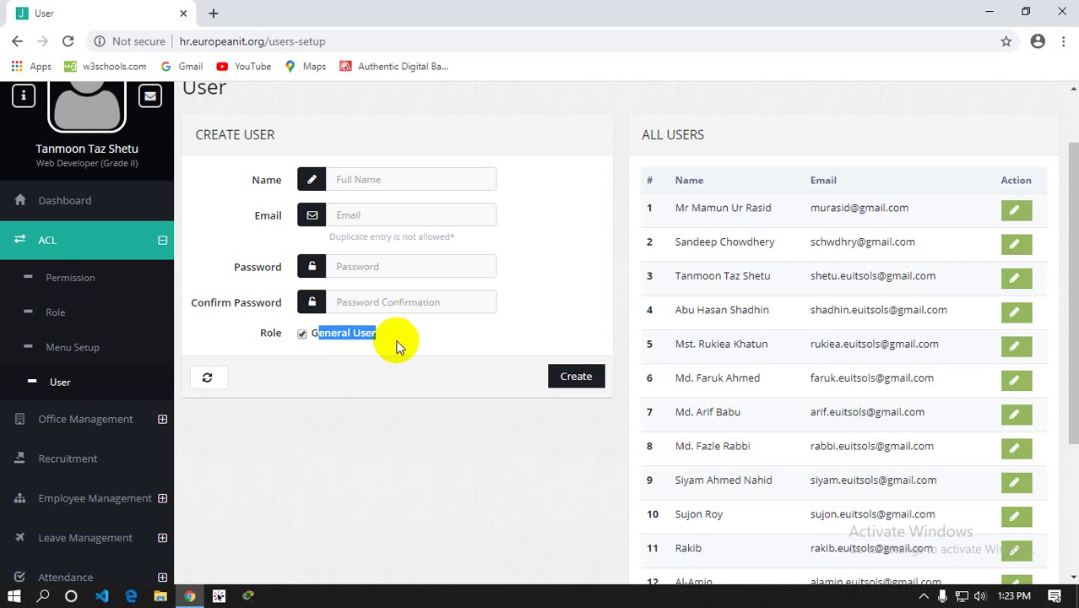
{"action": "scroll", "coordinate": [867, 236], "scroll_direction": "down", "scroll_amount": 3}
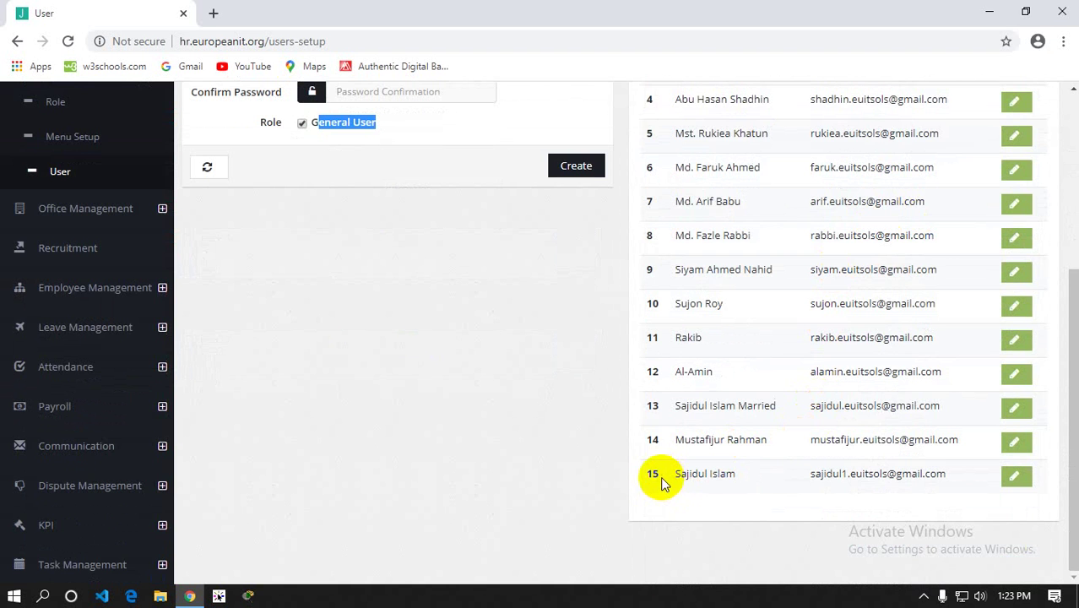
{"action": "left_click_drag", "start_coordinate": [652, 475], "coordinate": [696, 269]}
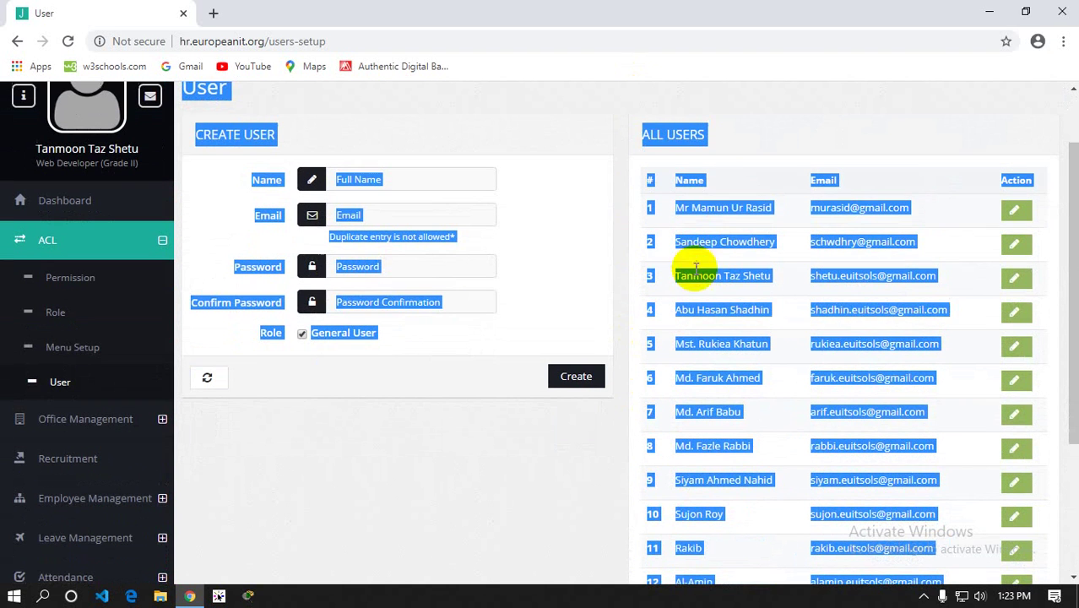
{"action": "left_click", "coordinate": [573, 443]}
{"action": "scroll", "coordinate": [799, 251], "scroll_direction": "down", "scroll_amount": 4}
{"action": "scroll", "coordinate": [794, 260], "scroll_direction": "up", "scroll_amount": 5}
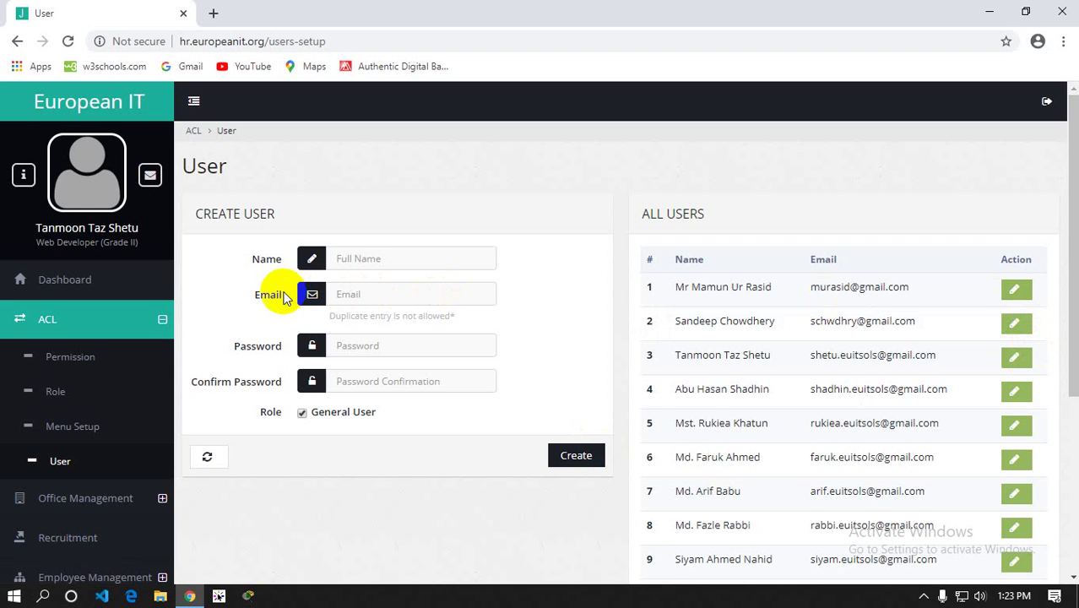
{"action": "scroll", "coordinate": [279, 292], "scroll_direction": "down", "scroll_amount": 2}
{"action": "left_click", "coordinate": [107, 175]}
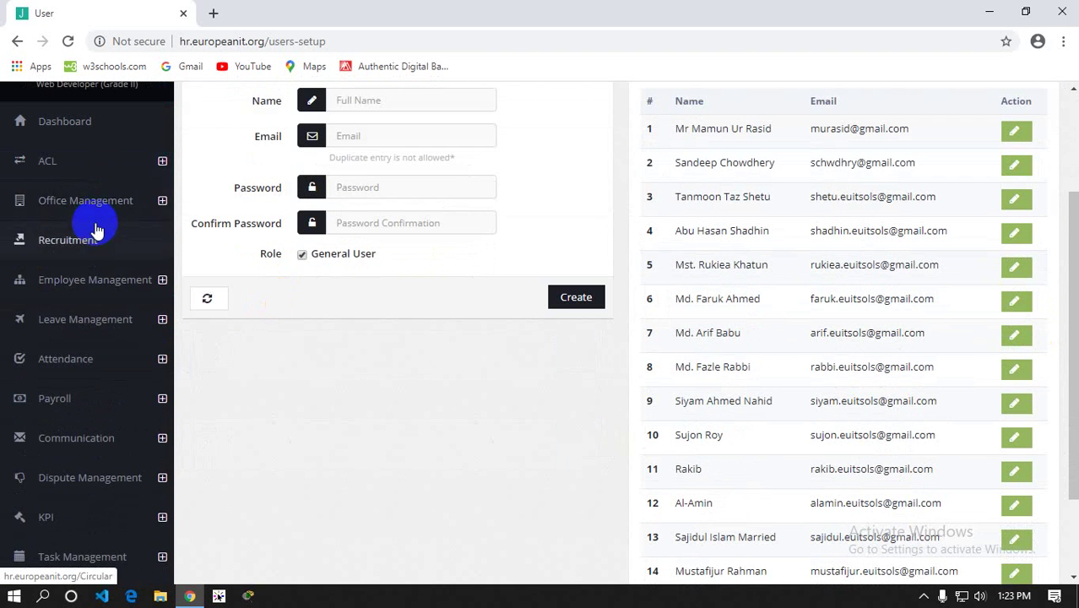
{"action": "left_click", "coordinate": [95, 202]}
Open Office Setup under Office Management, then minimize the browser to the desktop
{"action": "left_click", "coordinate": [87, 243]}
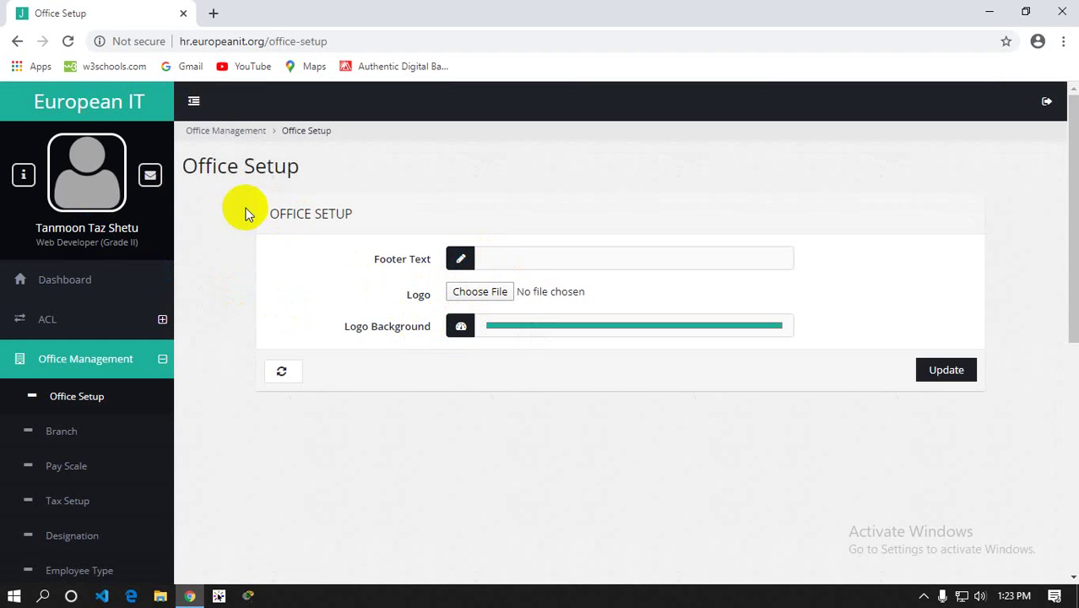
{"action": "left_click", "coordinate": [213, 136]}
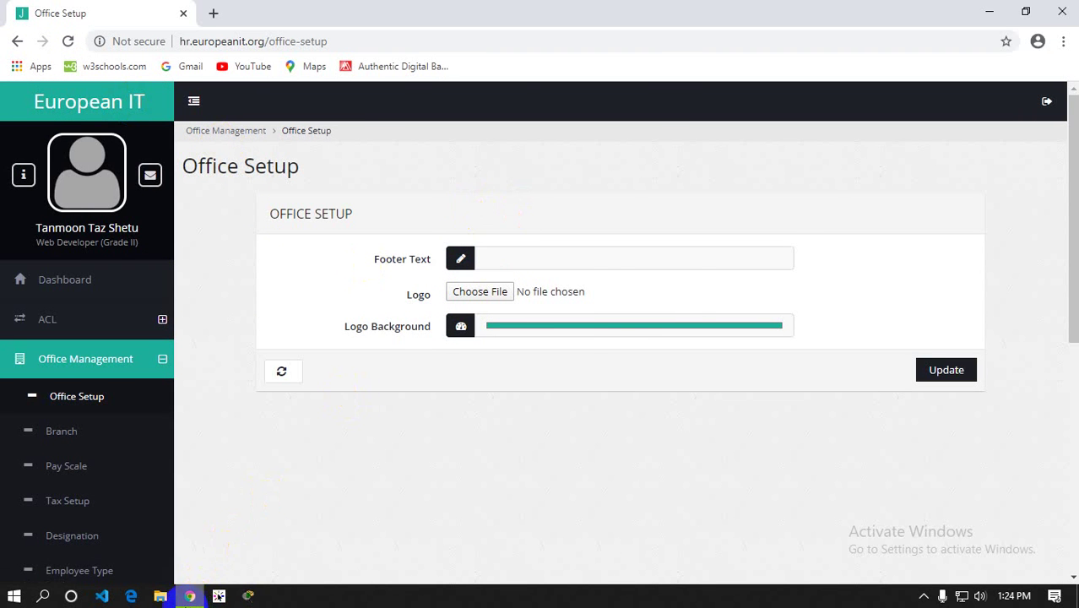
{"action": "left_click", "coordinate": [189, 597]}
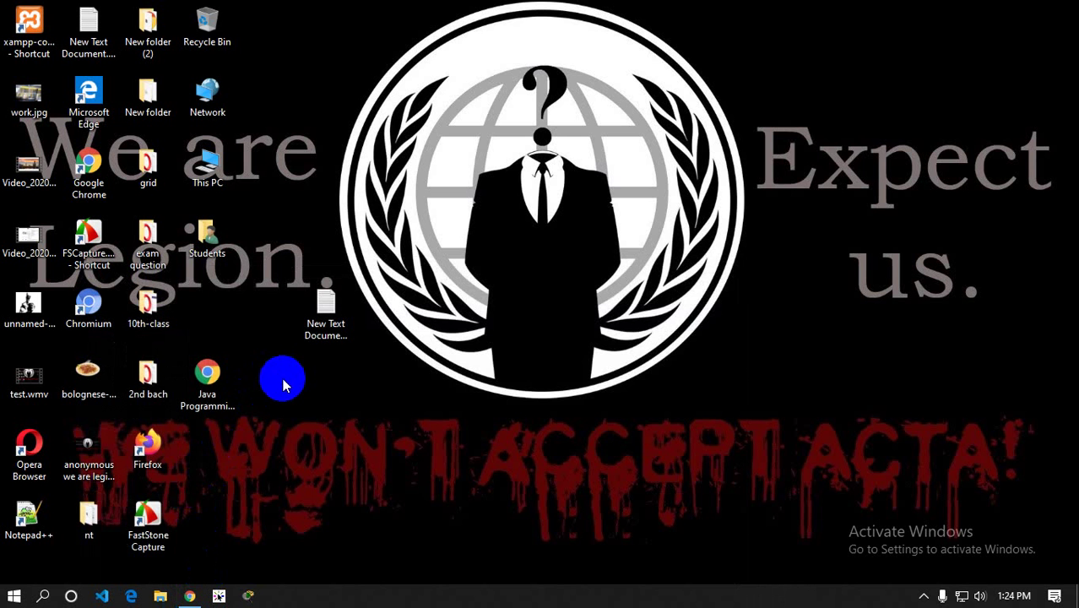
Restore the browser from the taskbar, back to the Office Setup page
{"action": "left_click", "coordinate": [189, 596]}
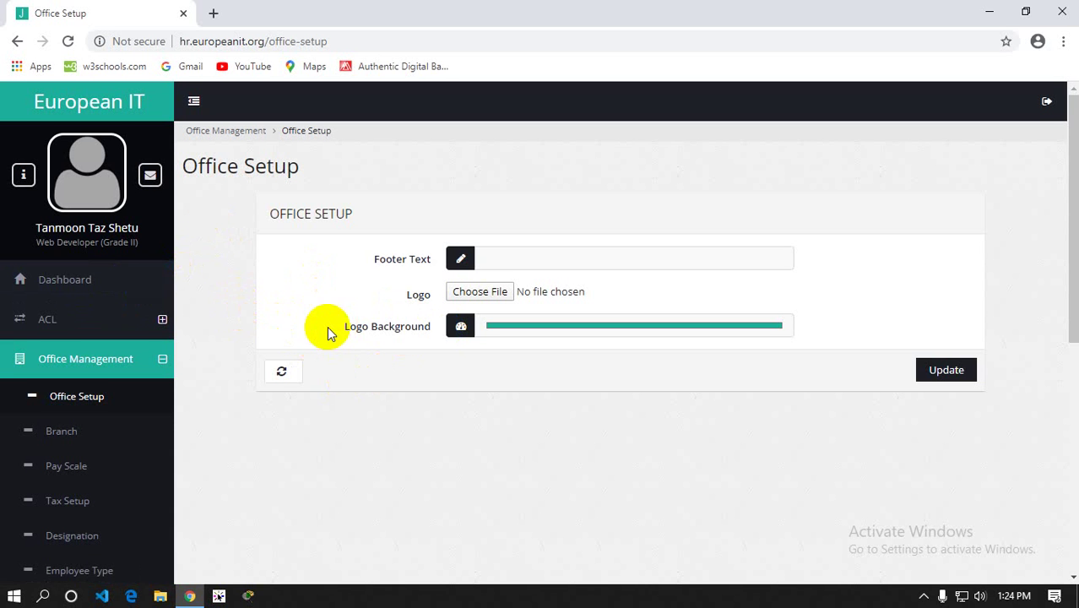
{"action": "scroll", "coordinate": [327, 326], "scroll_direction": "down", "scroll_amount": 1}
{"action": "scroll", "coordinate": [91, 249], "scroll_direction": "up", "scroll_amount": 1}
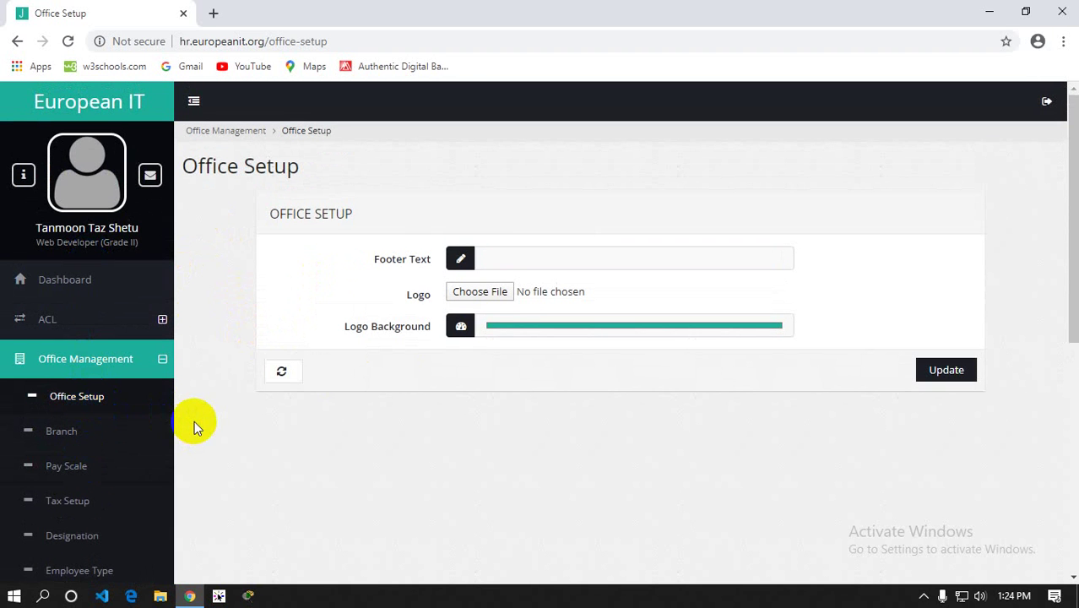
{"action": "left_click", "coordinate": [24, 113]}
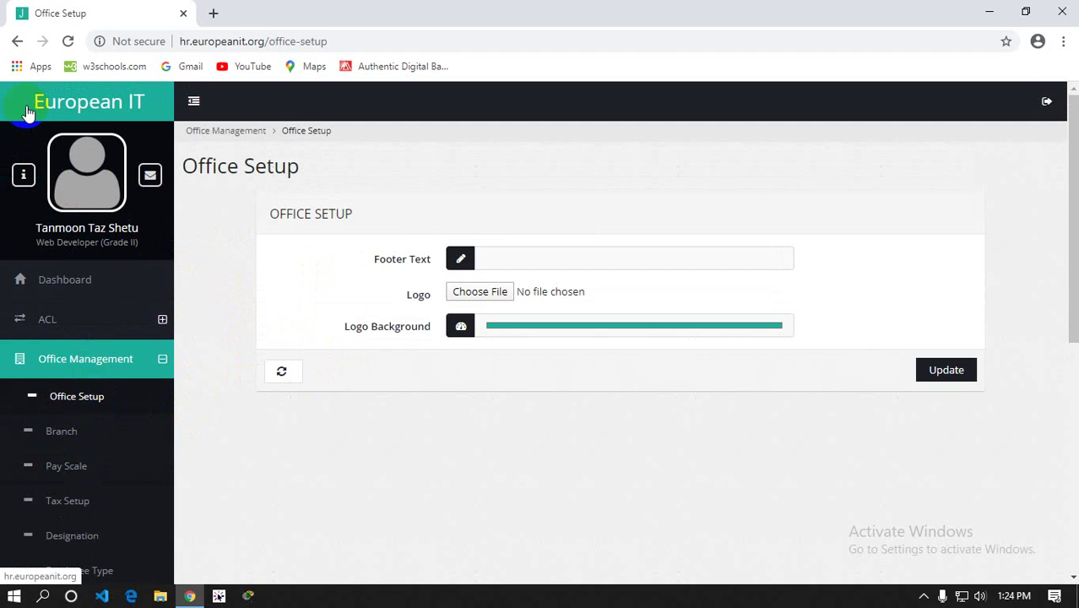
{"action": "left_click", "coordinate": [24, 127]}
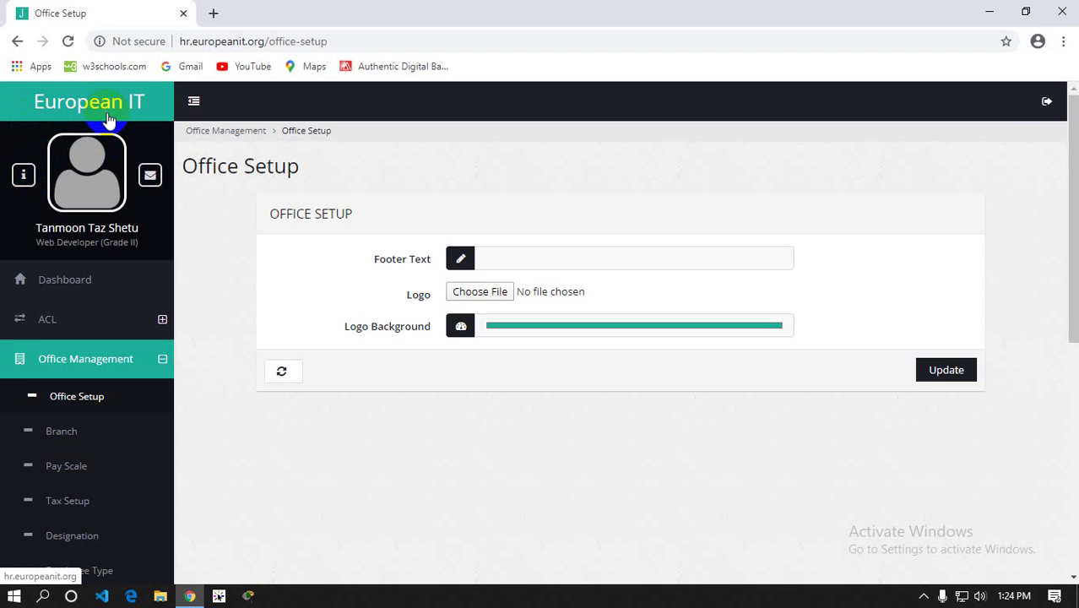
{"action": "scroll", "coordinate": [85, 300], "scroll_direction": "down", "scroll_amount": 2}
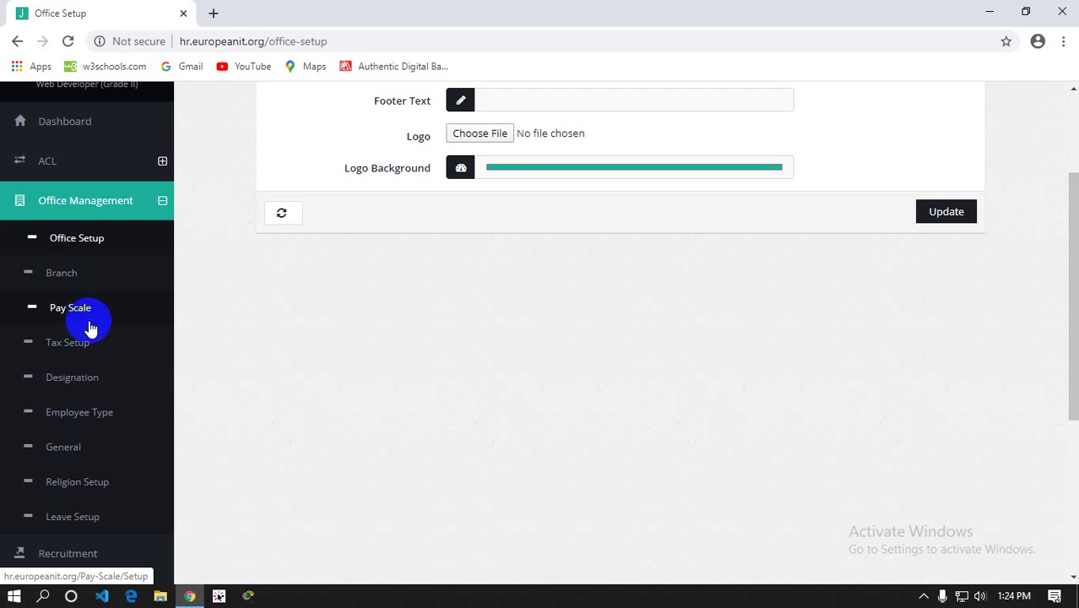
{"action": "scroll", "coordinate": [88, 344], "scroll_direction": "up", "scroll_amount": 1}
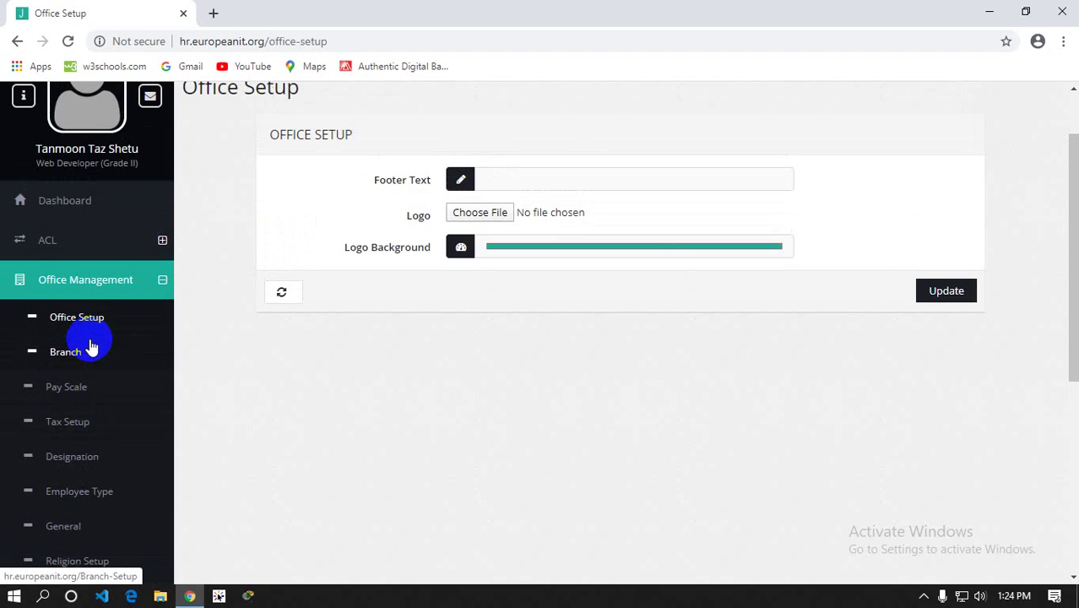
{"action": "scroll", "coordinate": [88, 342], "scroll_direction": "up", "scroll_amount": 1}
{"action": "scroll", "coordinate": [89, 344], "scroll_direction": "down", "scroll_amount": 1}
{"action": "scroll", "coordinate": [116, 402], "scroll_direction": "down", "scroll_amount": 1}
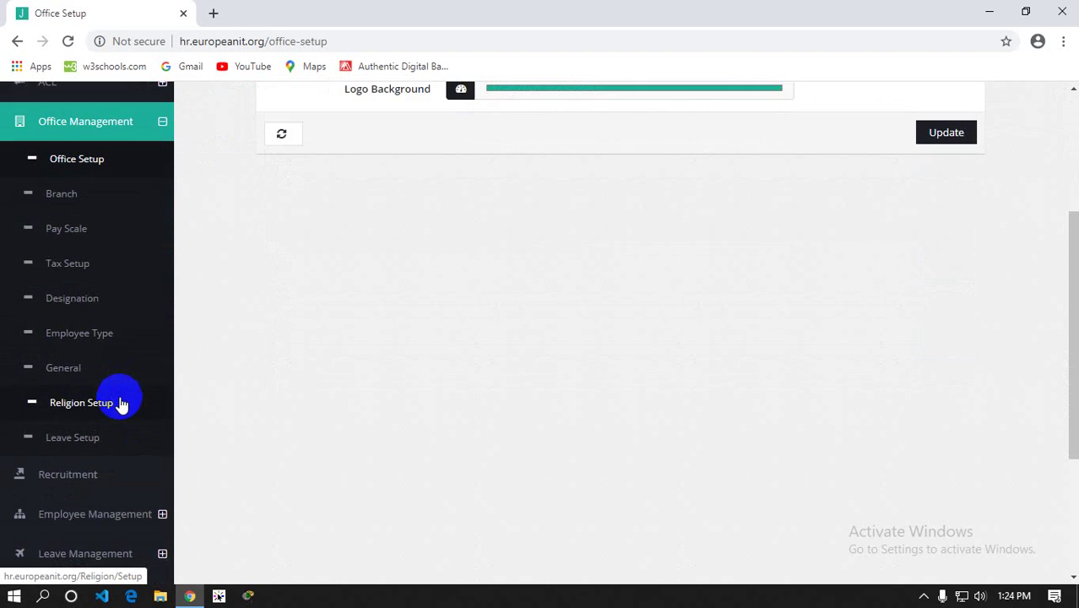
{"action": "scroll", "coordinate": [110, 401], "scroll_direction": "up", "scroll_amount": 1}
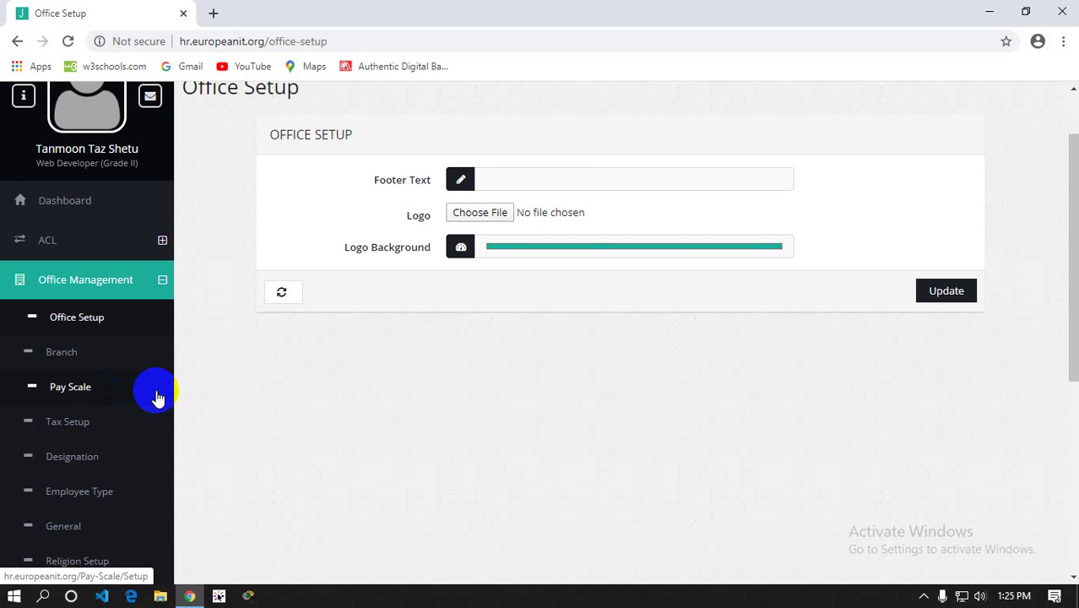
{"action": "scroll", "coordinate": [154, 403], "scroll_direction": "up", "scroll_amount": 1}
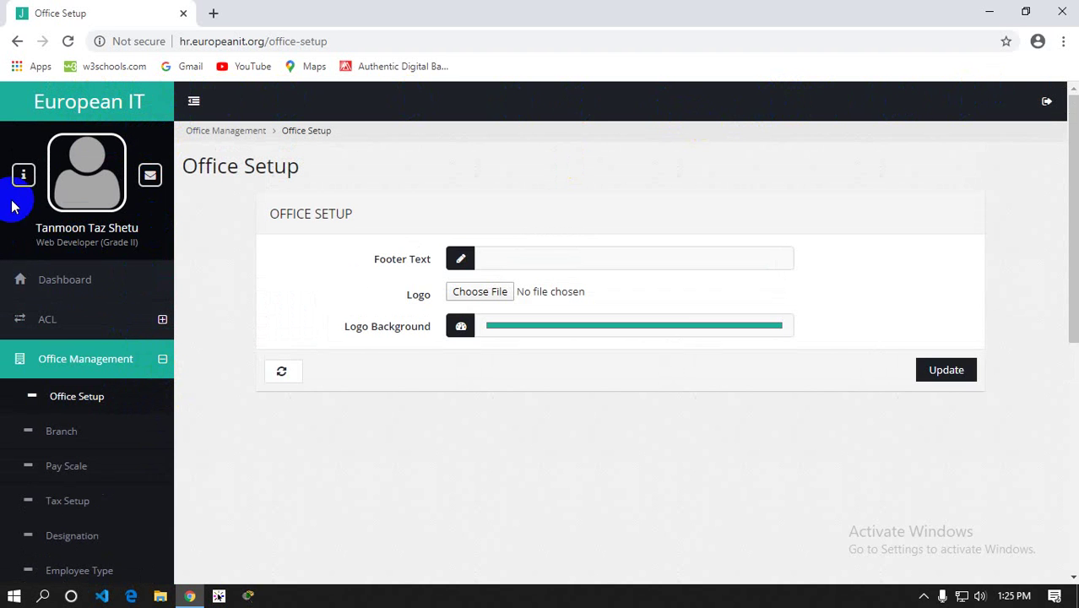
{"action": "left_click", "coordinate": [71, 188]}
{"action": "scroll", "coordinate": [73, 186], "scroll_direction": "down", "scroll_amount": 2}
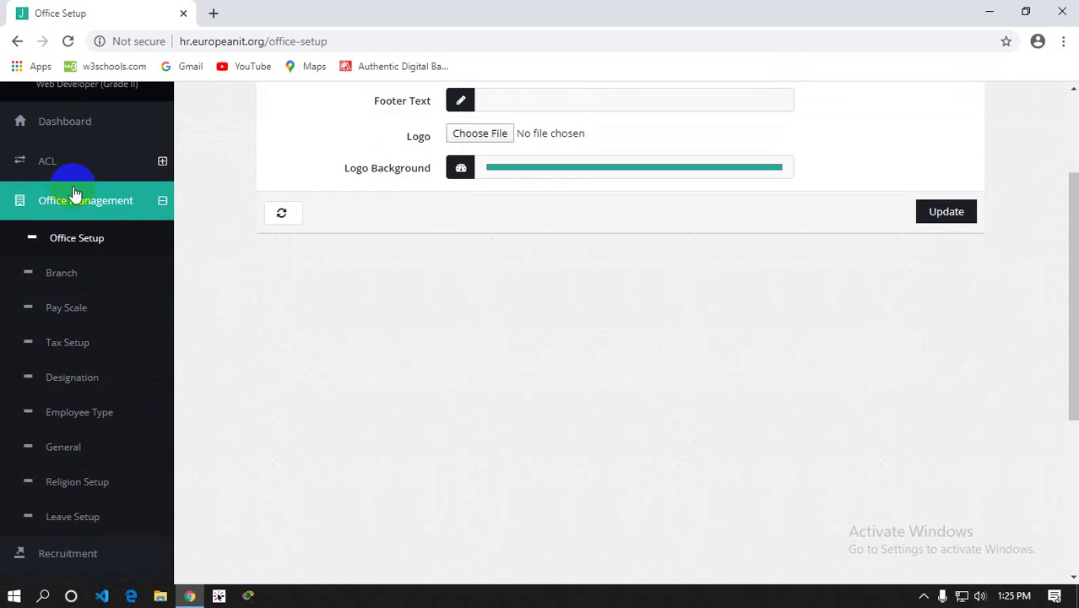
{"action": "scroll", "coordinate": [73, 193], "scroll_direction": "up", "scroll_amount": 2}
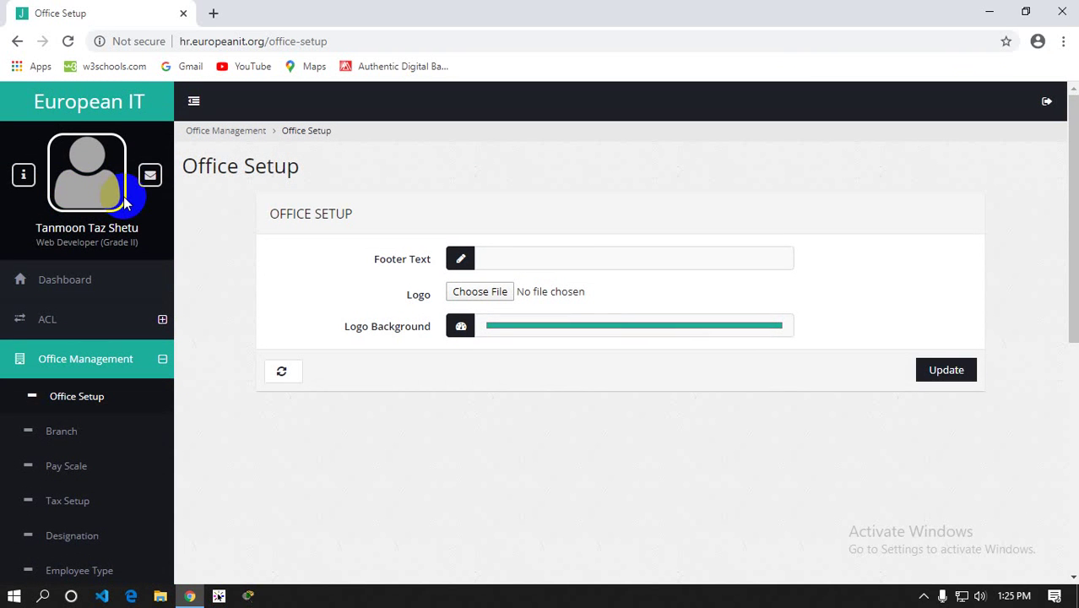
{"action": "scroll", "coordinate": [122, 200], "scroll_direction": "down", "scroll_amount": 2}
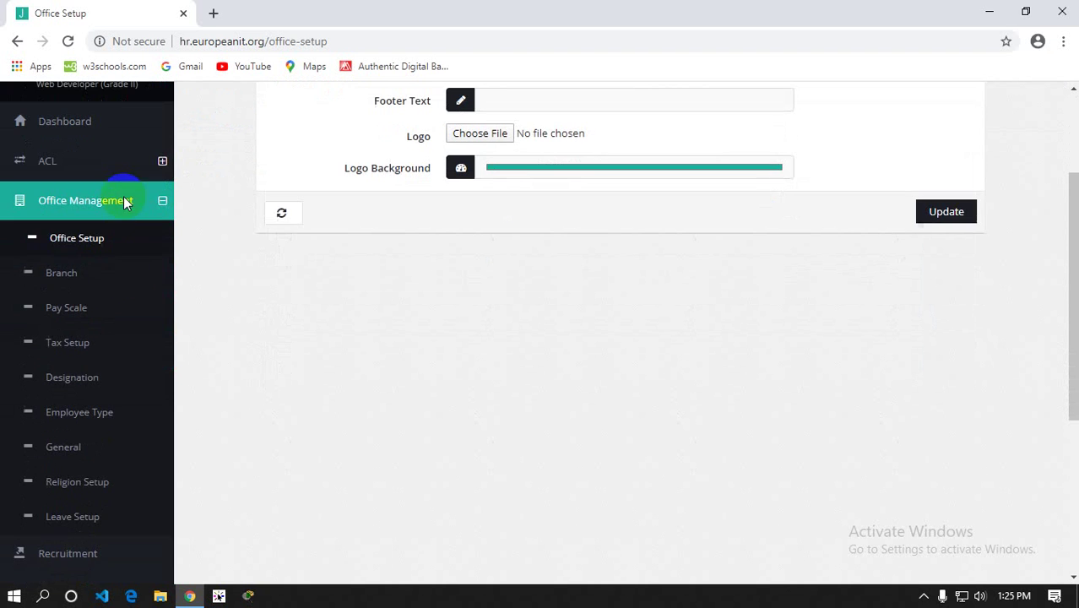
{"action": "left_click", "coordinate": [78, 275]}
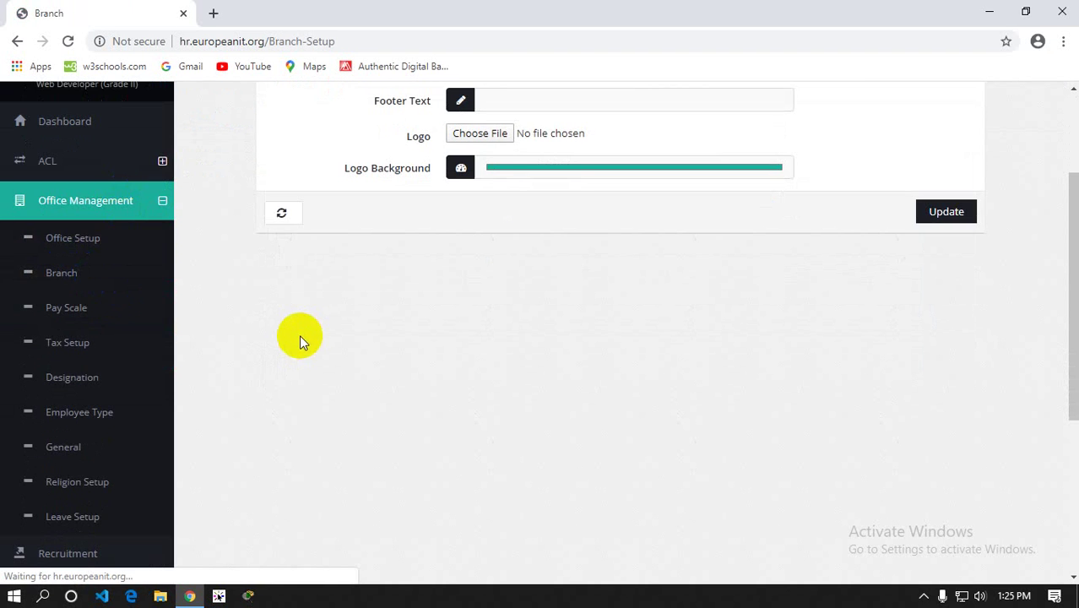
{"action": "scroll", "coordinate": [279, 342], "scroll_direction": "down", "scroll_amount": 1}
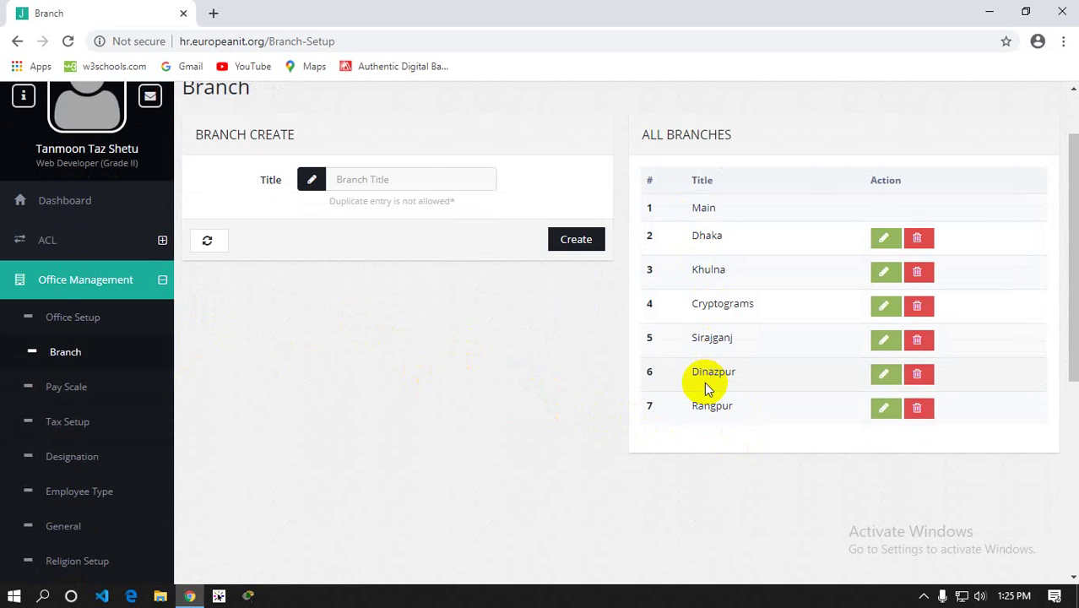
{"action": "left_click", "coordinate": [369, 189]}
{"action": "left_click_drag", "start_coordinate": [330, 201], "coordinate": [442, 206]}
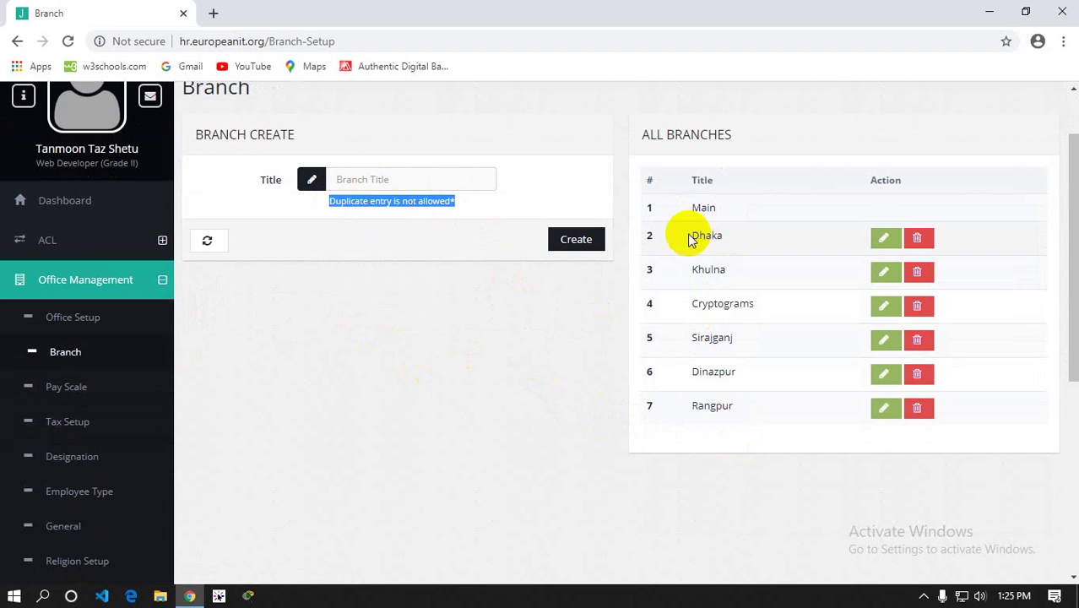
{"action": "left_click_drag", "start_coordinate": [693, 235], "coordinate": [732, 236]}
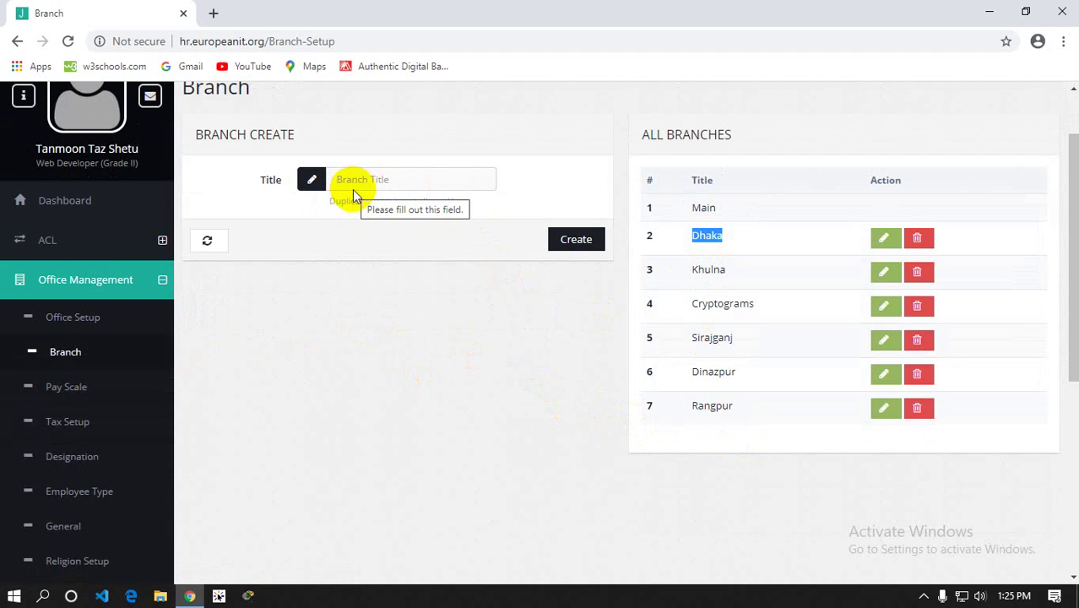
{"action": "left_click", "coordinate": [343, 187]}
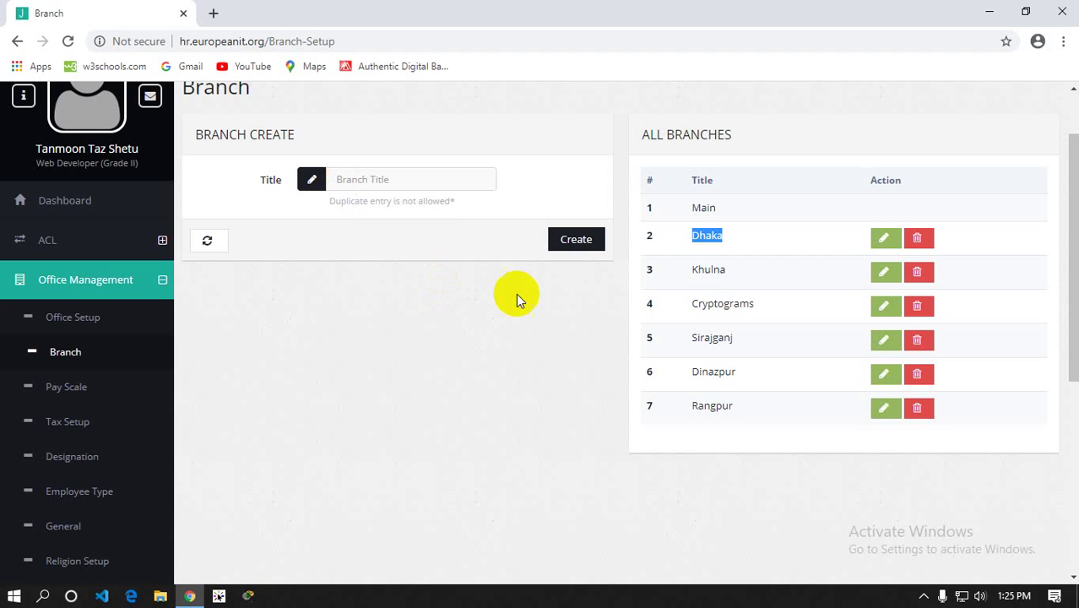
{"action": "left_click", "coordinate": [792, 211]}
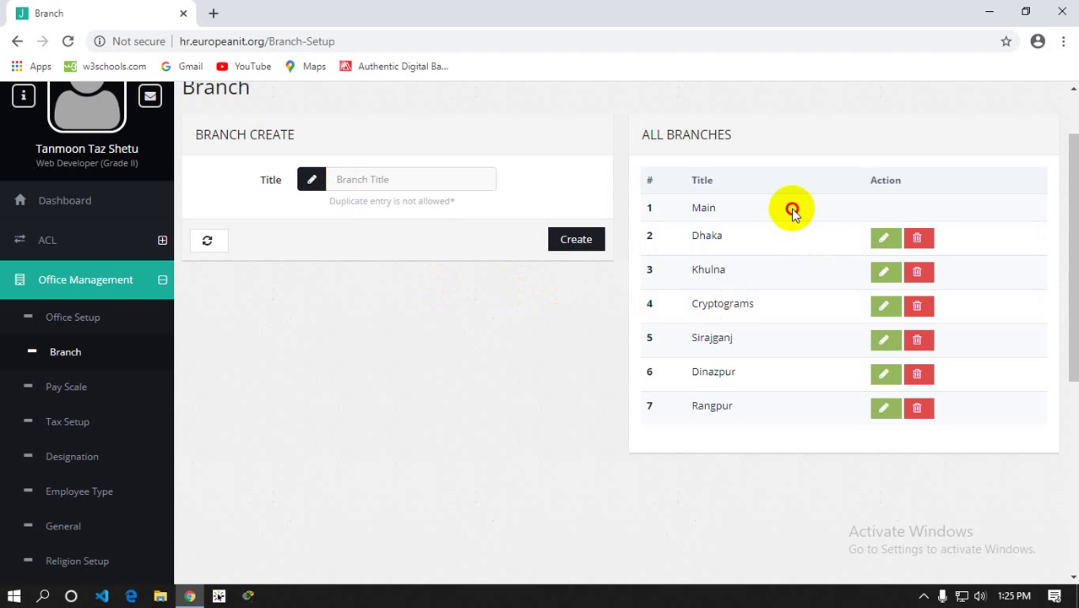
{"action": "left_click_drag", "start_coordinate": [641, 212], "coordinate": [554, 222]}
{"action": "left_click", "coordinate": [929, 207]}
{"action": "left_click", "coordinate": [728, 315]}
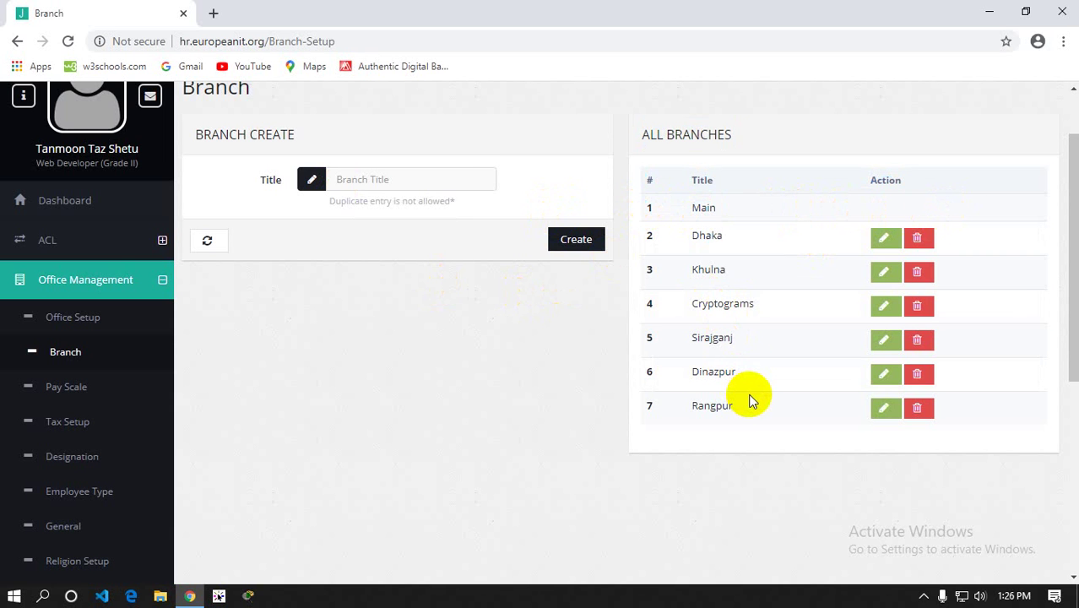
{"action": "left_click_drag", "start_coordinate": [696, 206], "coordinate": [735, 211]}
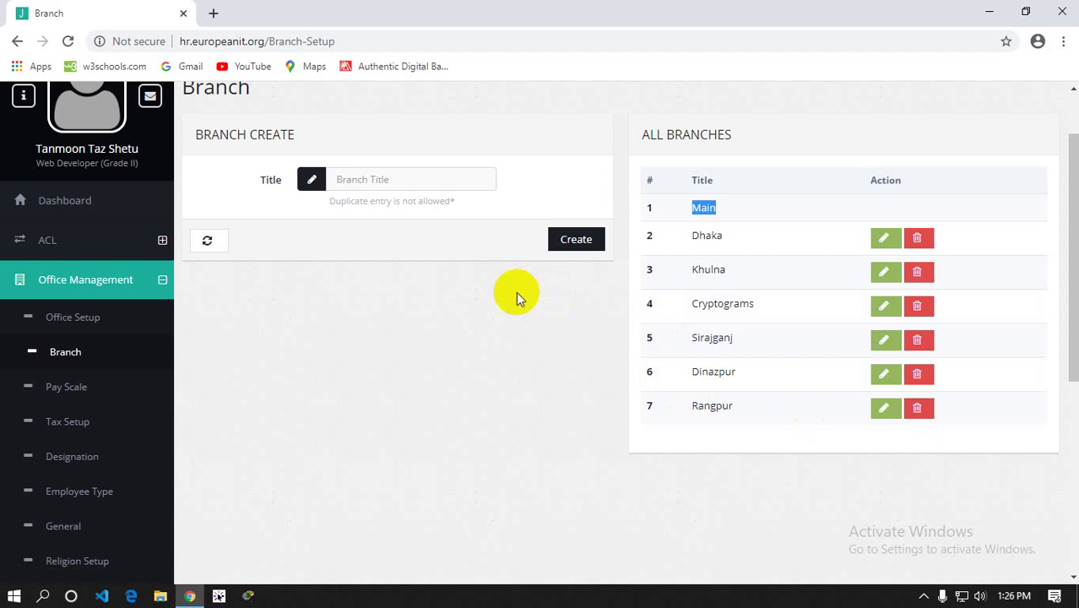
{"action": "scroll", "coordinate": [72, 342], "scroll_direction": "down", "scroll_amount": 2}
{"action": "scroll", "coordinate": [192, 332], "scroll_direction": "up", "scroll_amount": 2}
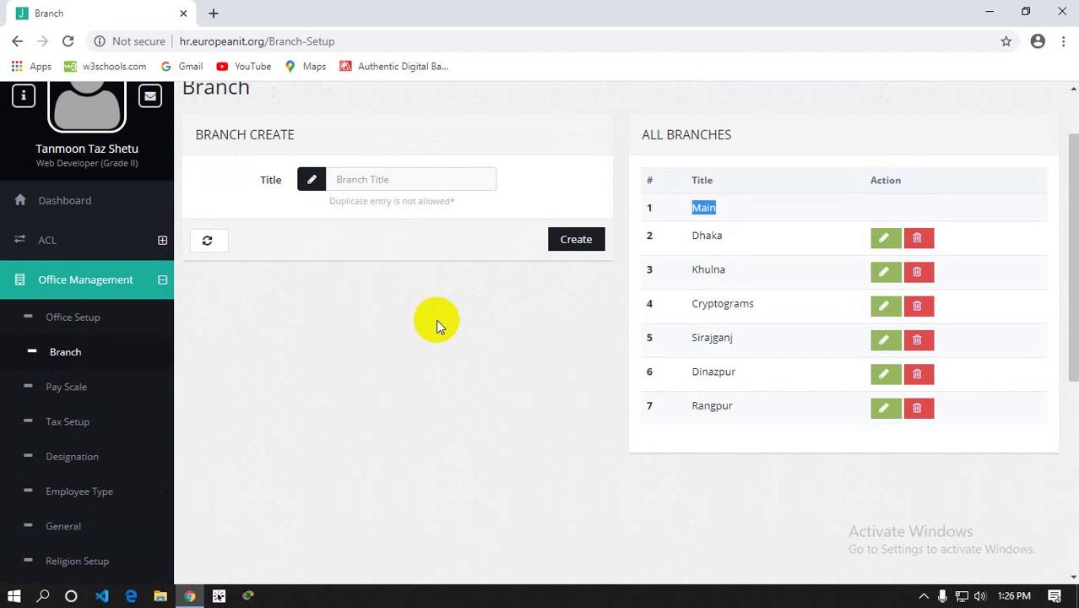
{"action": "left_click", "coordinate": [421, 346]}
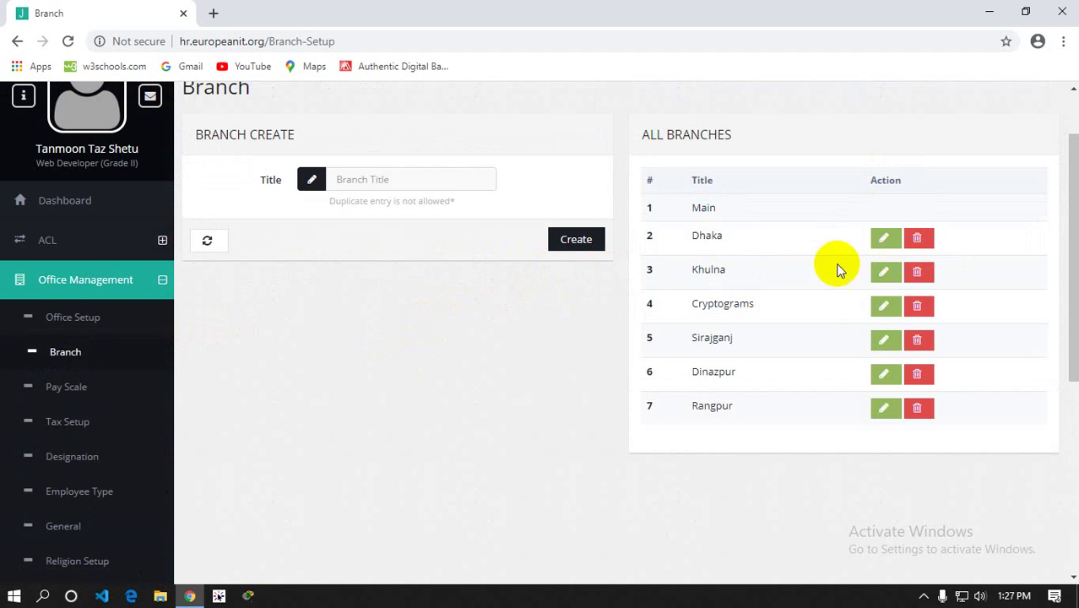
{"action": "left_click", "coordinate": [145, 332]}
Open the Pay Scale list and select text of its three pay scales, including Pay Scale 1's wage
{"action": "left_click", "coordinate": [83, 394]}
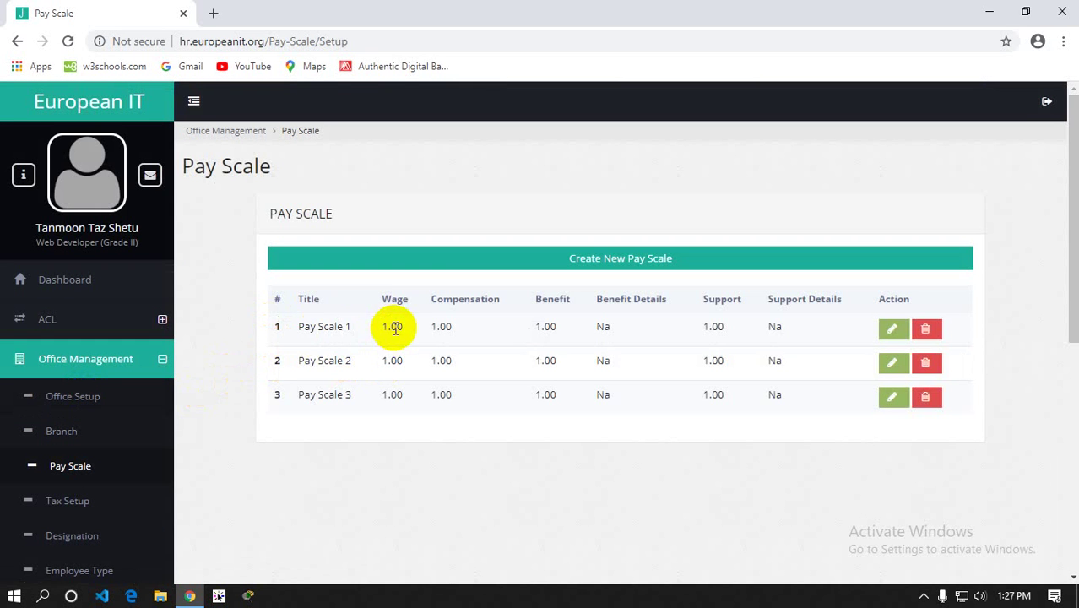
{"action": "left_click_drag", "start_coordinate": [287, 328], "coordinate": [807, 405]}
{"action": "left_click", "coordinate": [550, 478]}
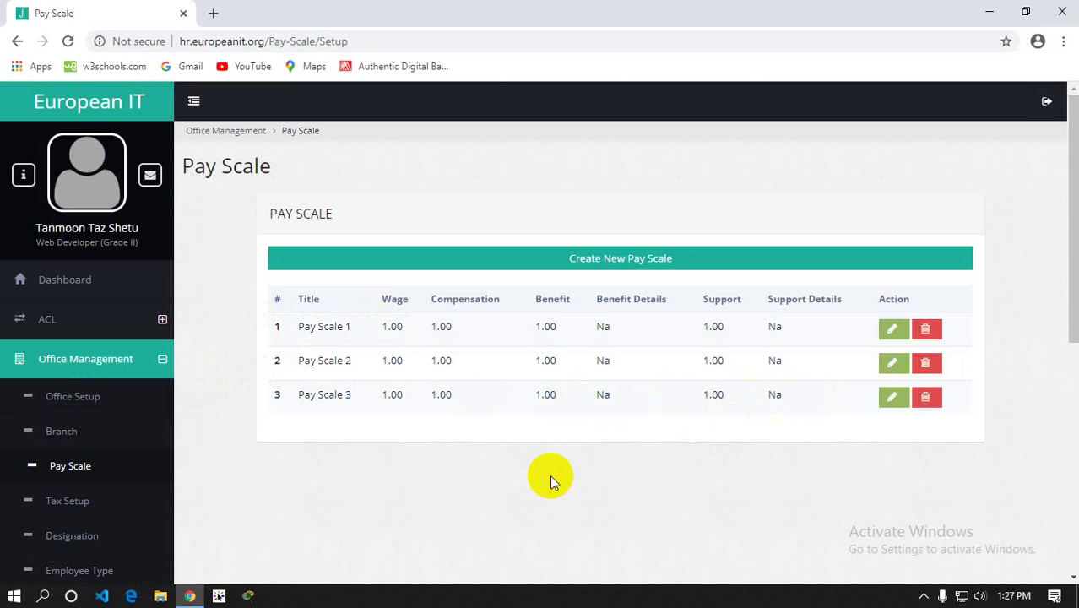
{"action": "left_click_drag", "start_coordinate": [304, 326], "coordinate": [353, 331]}
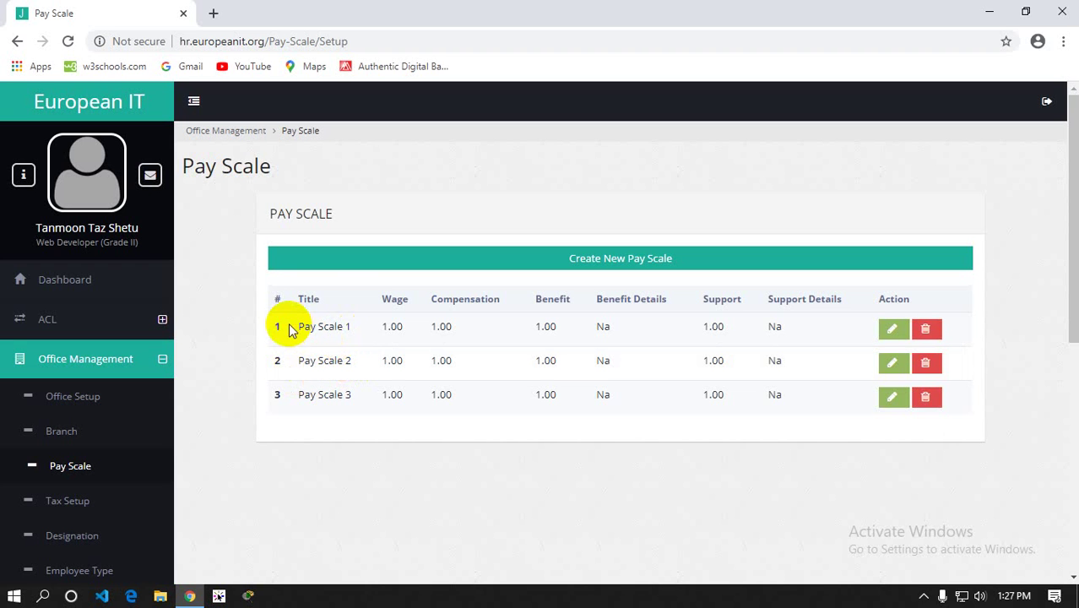
{"action": "left_click_drag", "start_coordinate": [288, 330], "coordinate": [428, 331]}
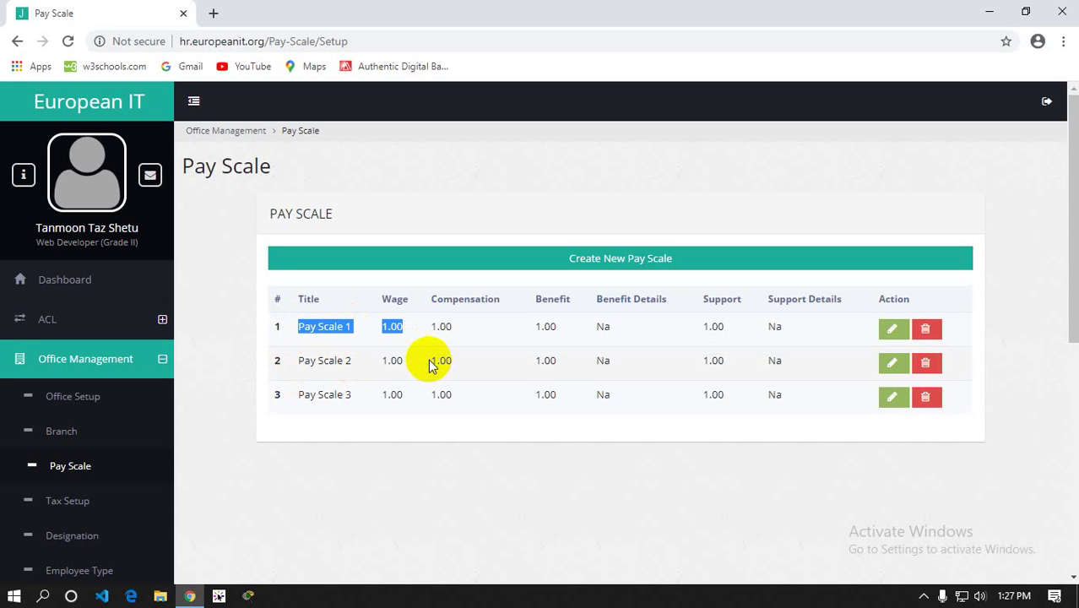
{"action": "scroll", "coordinate": [428, 364], "scroll_direction": "down", "scroll_amount": 2}
{"action": "mouse_move", "coordinate": [390, 246]}
{"action": "left_mouse_down"}
{"action": "mouse_move", "coordinate": [378, 246]}
{"action": "mouse_move", "coordinate": [393, 244]}
{"action": "left_mouse_up"}
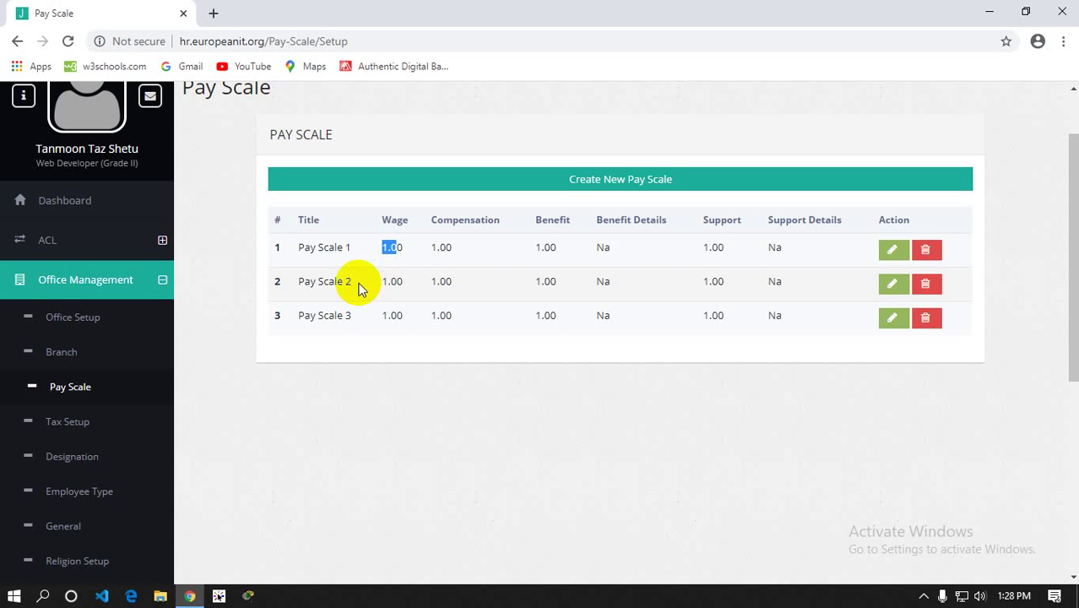
Open the Tax Setup page showing the Main branch's tax slabs
{"action": "scroll", "coordinate": [358, 288], "scroll_direction": "down", "scroll_amount": 1}
{"action": "scroll", "coordinate": [358, 288], "scroll_direction": "up", "scroll_amount": 1}
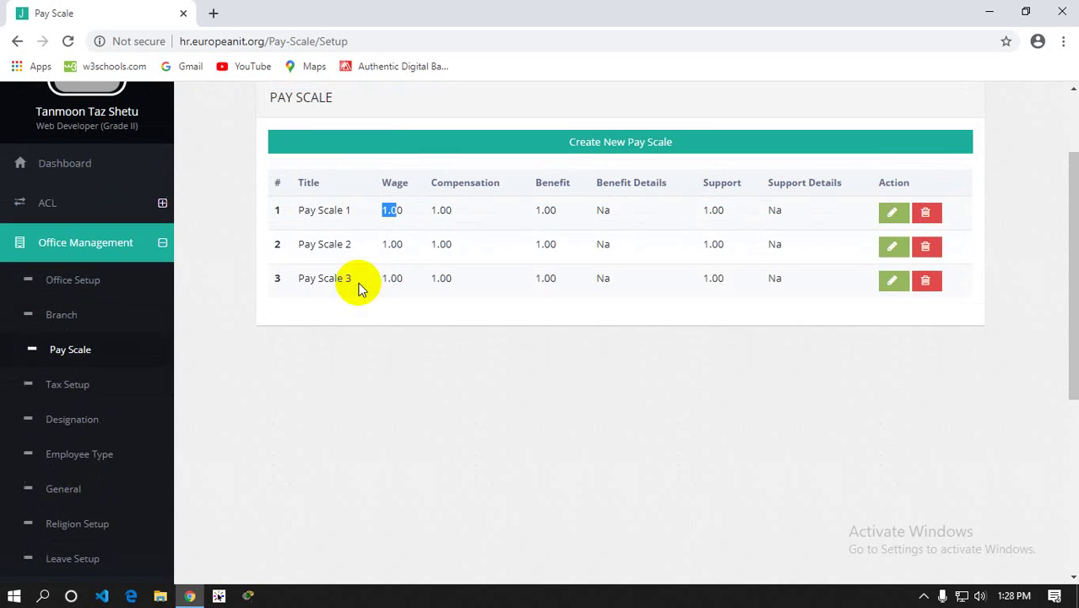
{"action": "left_click", "coordinate": [61, 419]}
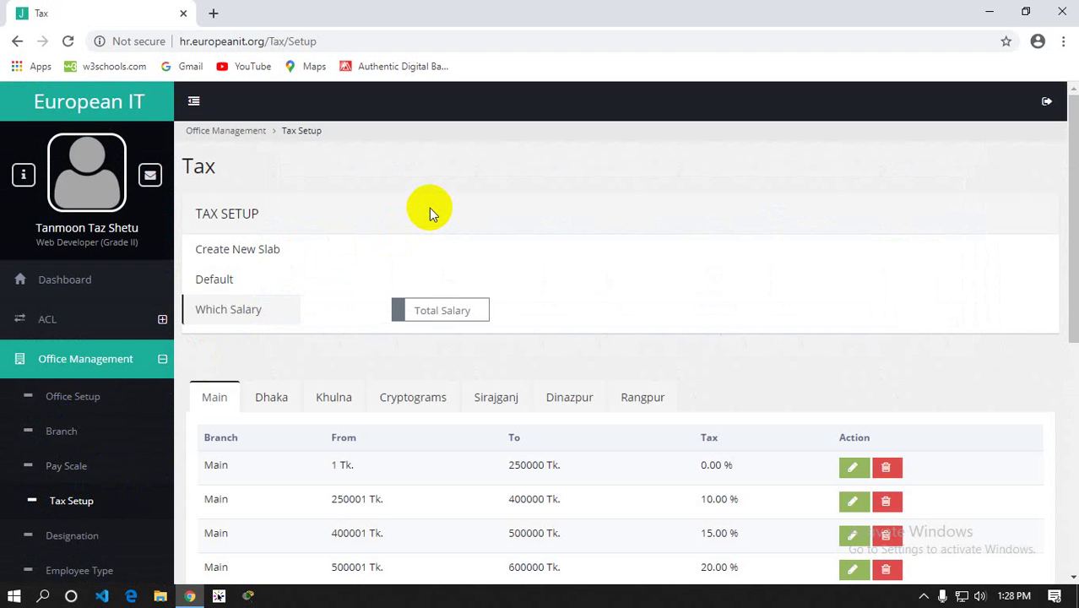
{"action": "scroll", "coordinate": [429, 208], "scroll_direction": "down", "scroll_amount": 1}
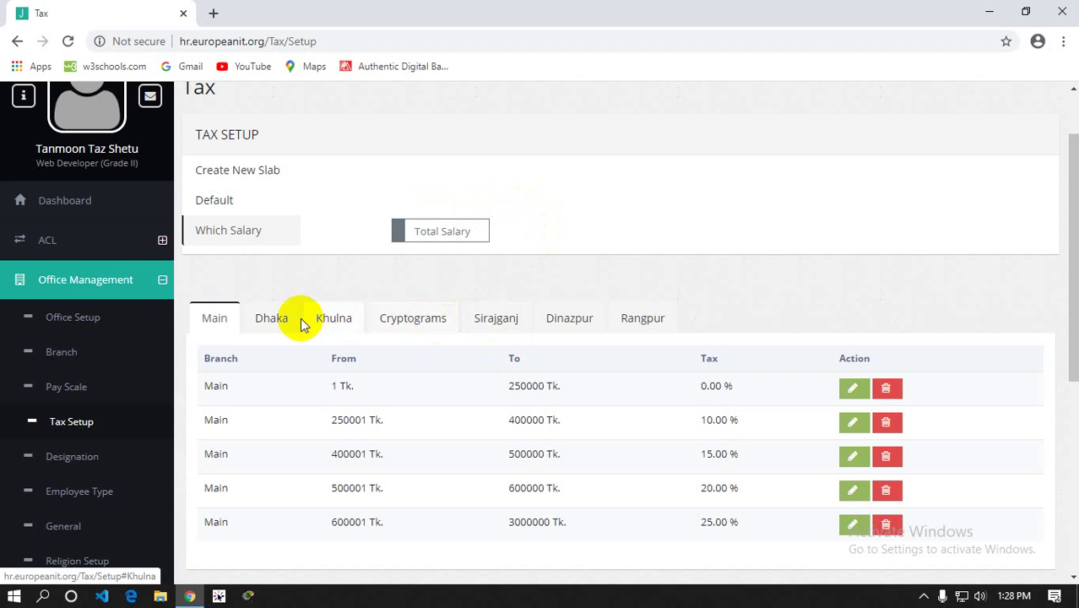
{"action": "left_click", "coordinate": [268, 324]}
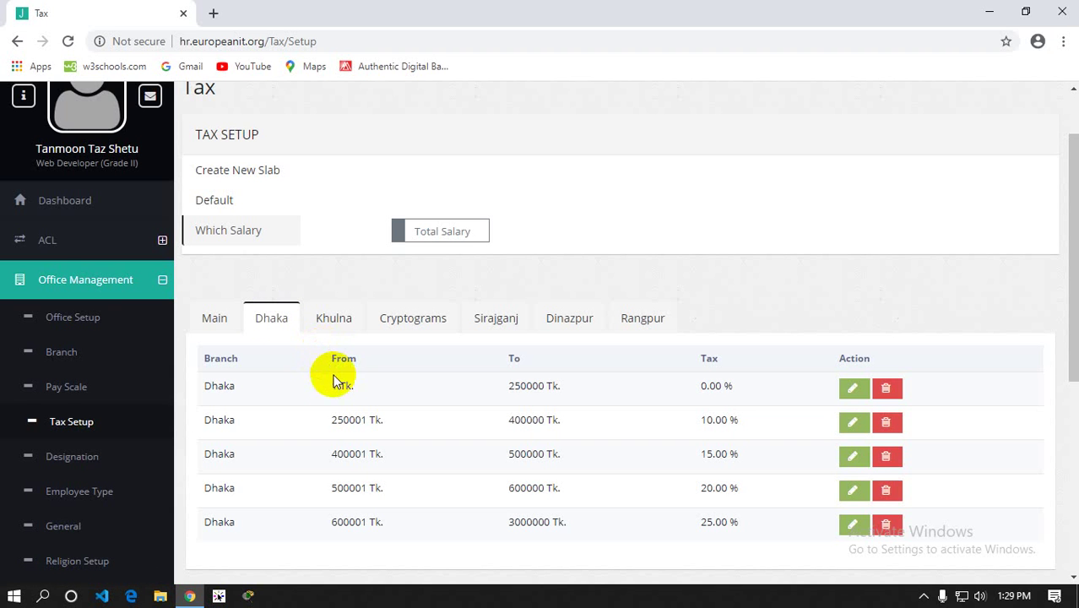
{"action": "left_click", "coordinate": [332, 320]}
{"action": "left_click", "coordinate": [445, 322]}
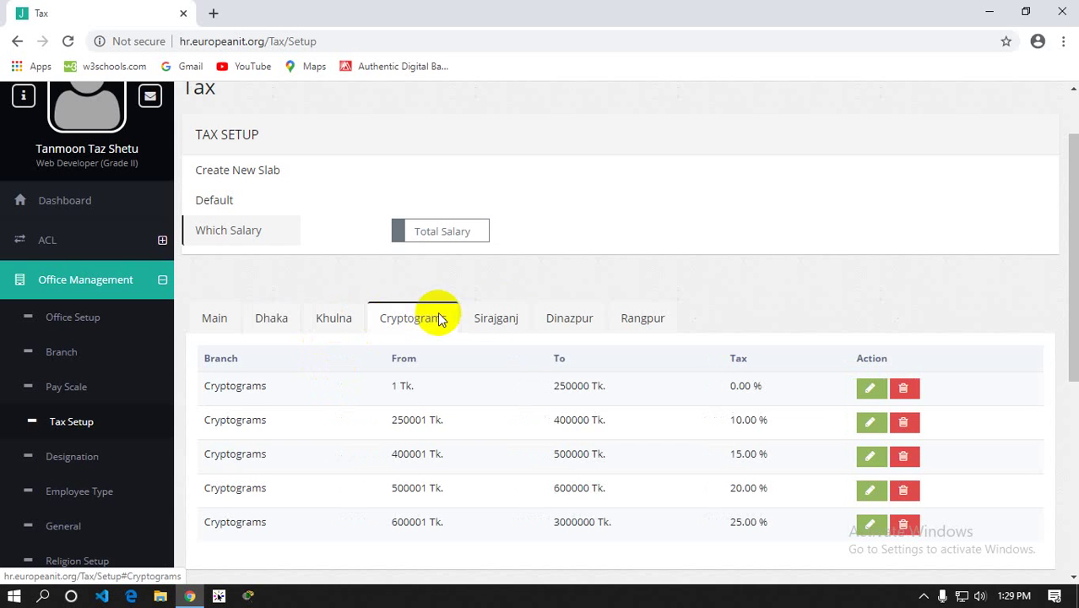
{"action": "left_click", "coordinate": [522, 319]}
{"action": "left_click", "coordinate": [582, 318]}
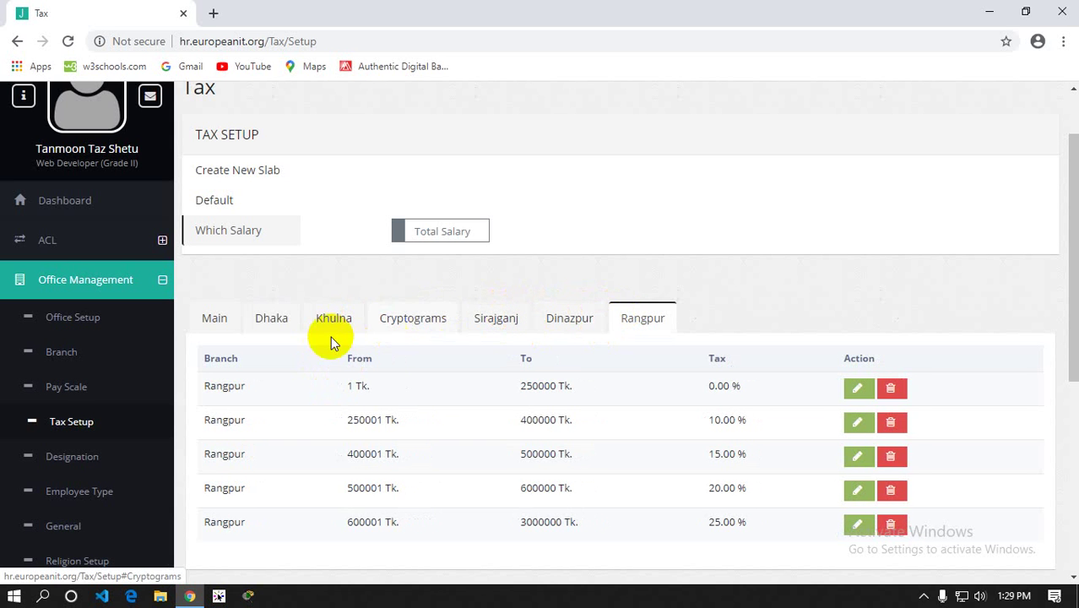
{"action": "left_click", "coordinate": [215, 320]}
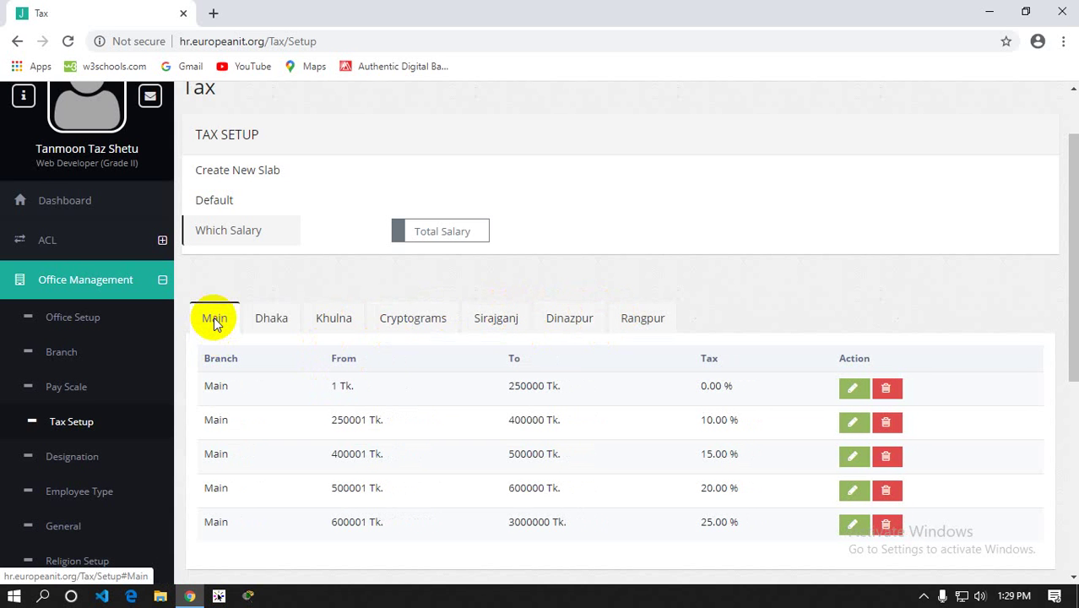
{"action": "scroll", "coordinate": [214, 321], "scroll_direction": "up", "scroll_amount": 1}
{"action": "scroll", "coordinate": [211, 316], "scroll_direction": "down", "scroll_amount": 1}
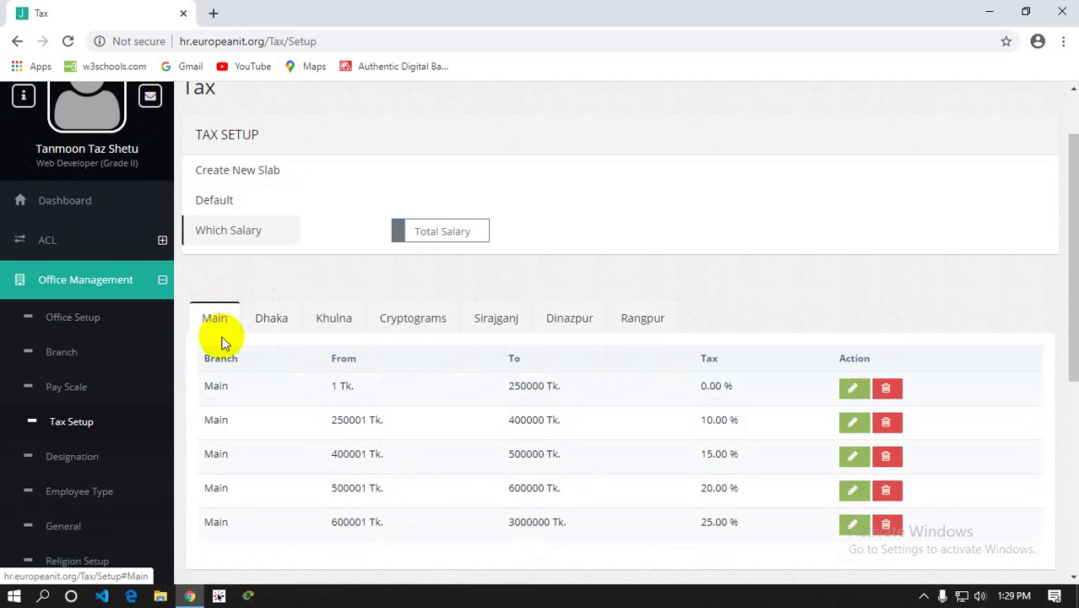
{"action": "scroll", "coordinate": [218, 334], "scroll_direction": "down", "scroll_amount": 1}
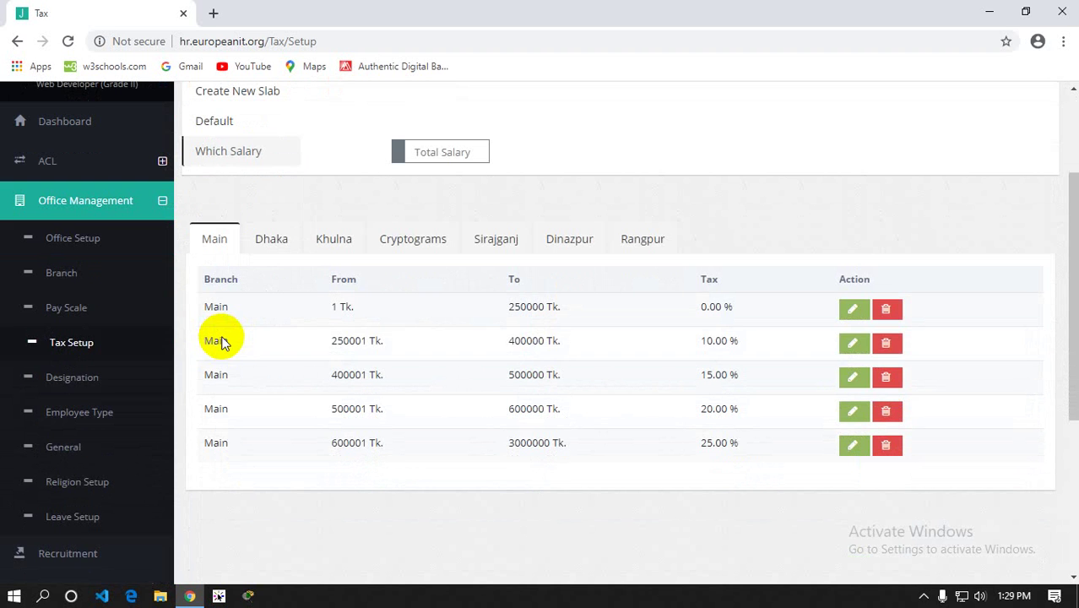
{"action": "scroll", "coordinate": [270, 330], "scroll_direction": "up", "scroll_amount": 1}
{"action": "left_click", "coordinate": [267, 318]}
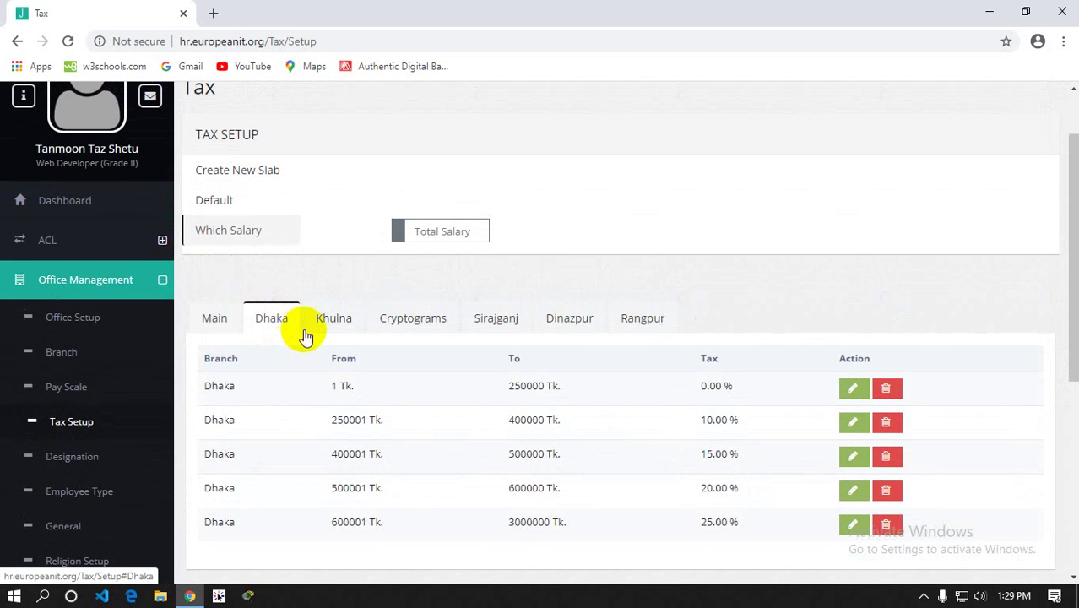
{"action": "left_click", "coordinate": [208, 320]}
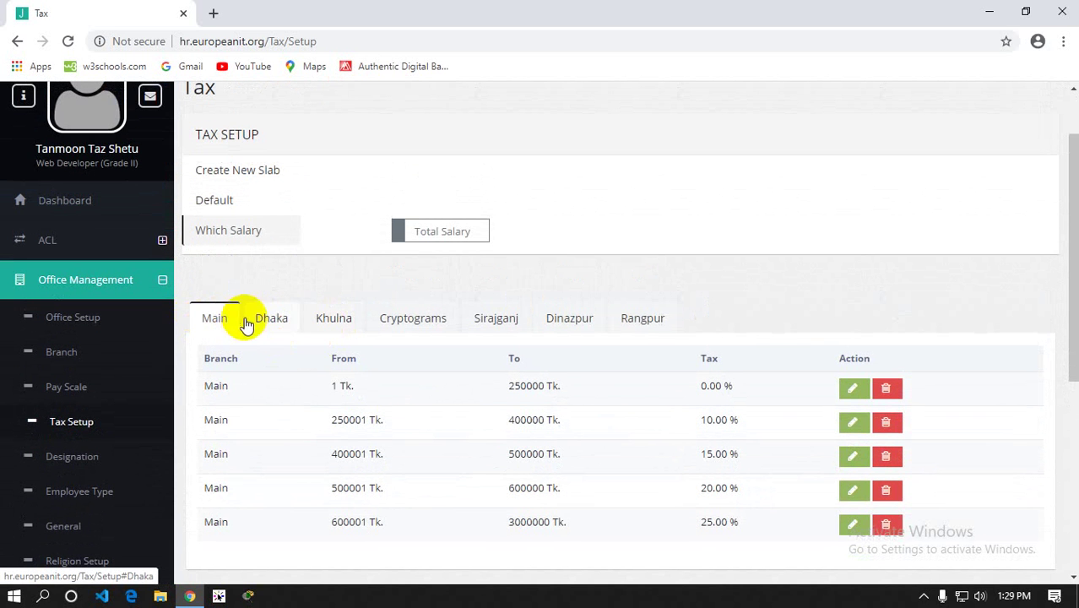
{"action": "scroll", "coordinate": [409, 338], "scroll_direction": "up", "scroll_amount": 1}
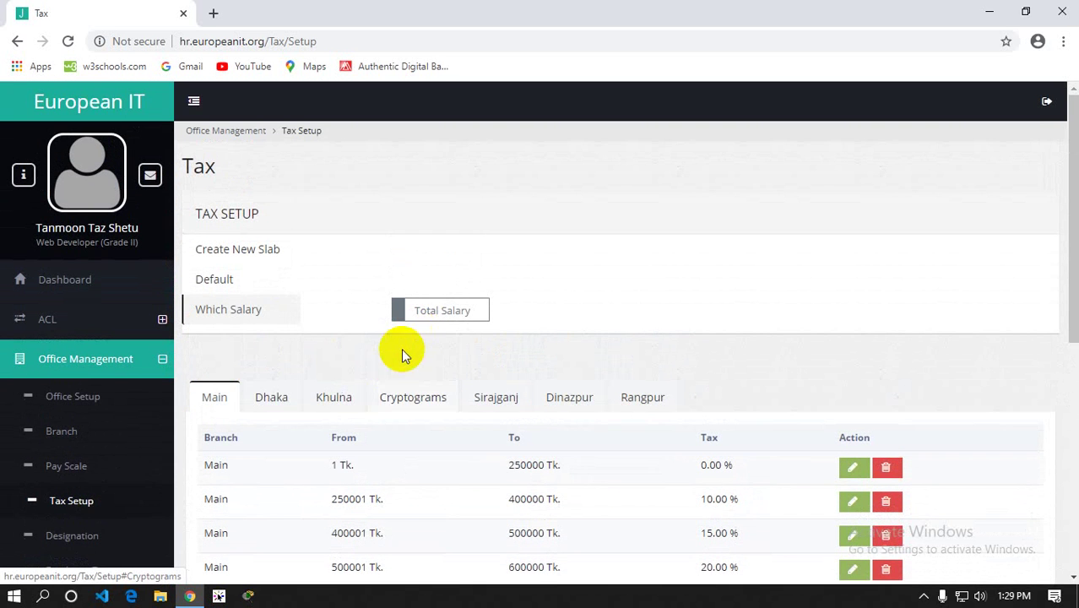
{"action": "scroll", "coordinate": [397, 369], "scroll_direction": "down", "scroll_amount": 1}
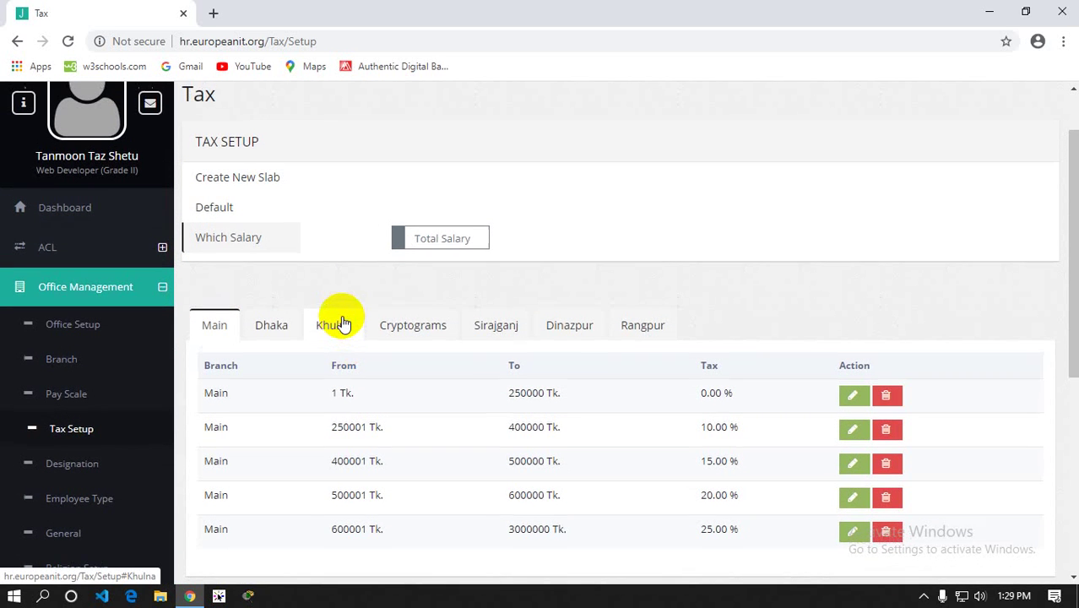
{"action": "scroll", "coordinate": [340, 319], "scroll_direction": "up", "scroll_amount": 1}
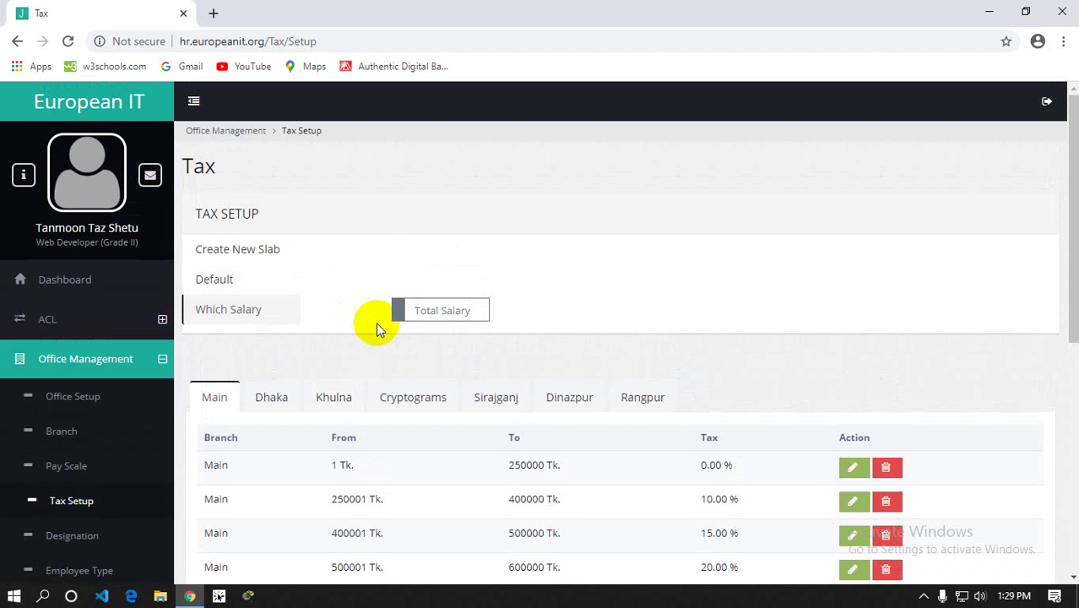
{"action": "left_click", "coordinate": [68, 470]}
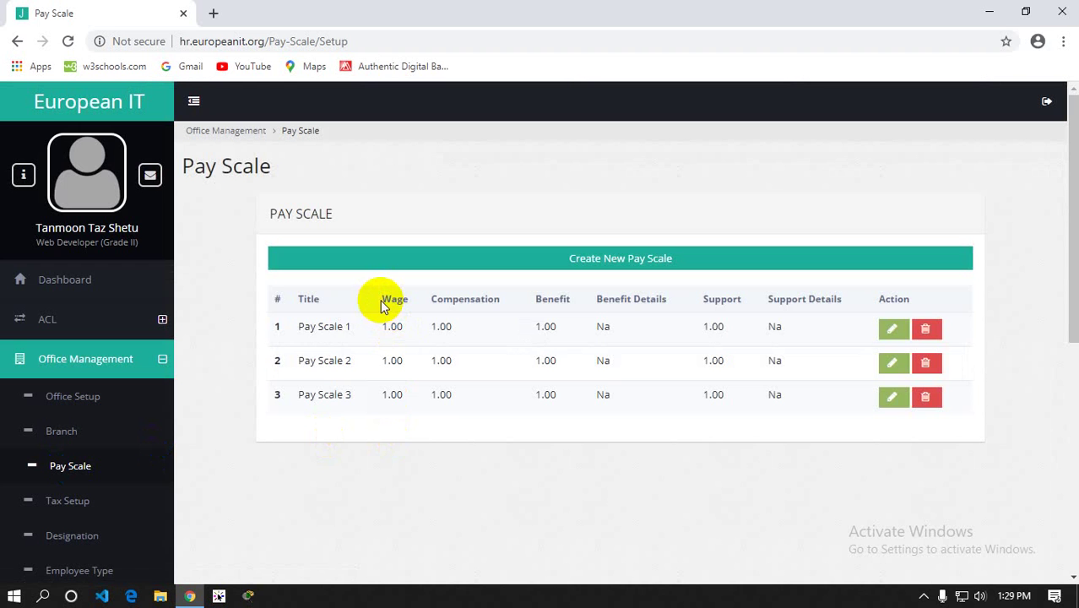
Highlight the 1.00 wage values of Pay Scale 1 to 3, then clear the selection
{"action": "left_click_drag", "start_coordinate": [381, 296], "coordinate": [385, 392]}
{"action": "left_click", "coordinate": [397, 415]}
{"action": "left_click", "coordinate": [387, 394]}
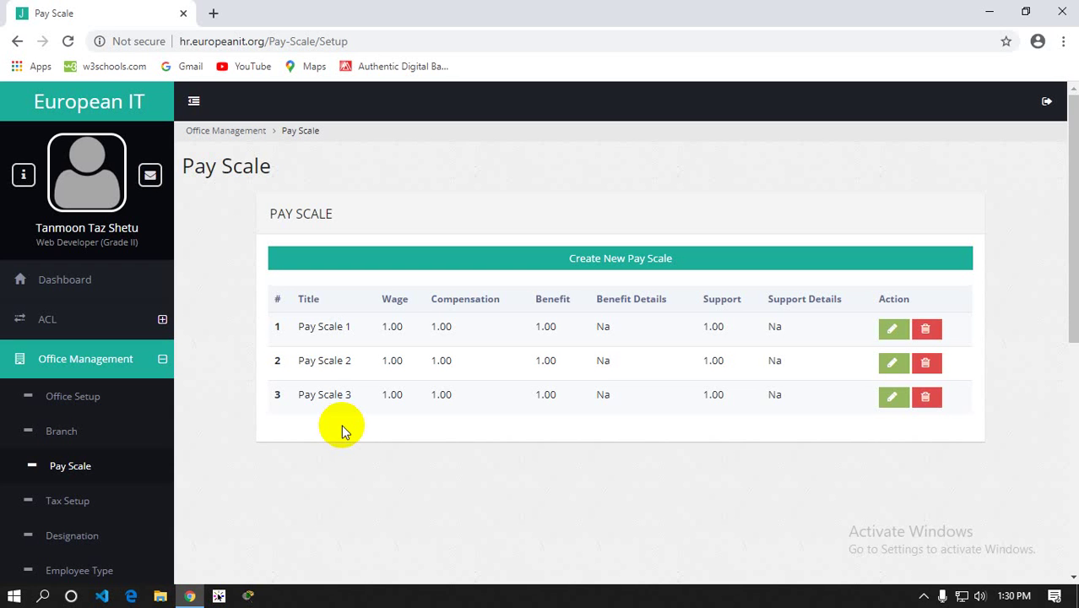
On Tax Setup, switch Which Salary from Total Salary to Gross Salary and confirm with OK
{"action": "left_click", "coordinate": [64, 513]}
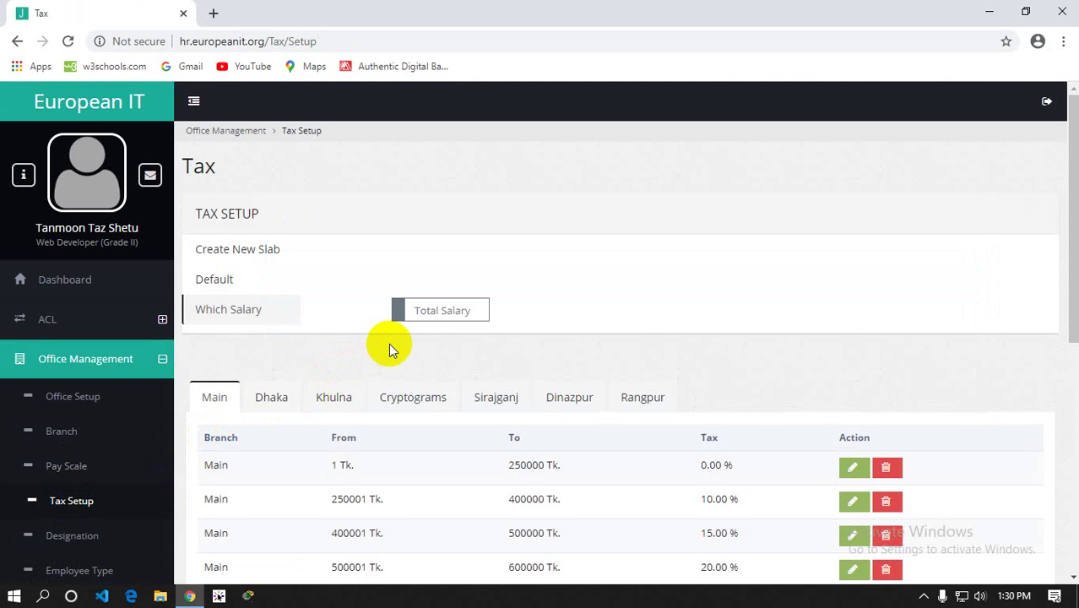
{"action": "double_click", "coordinate": [420, 312]}
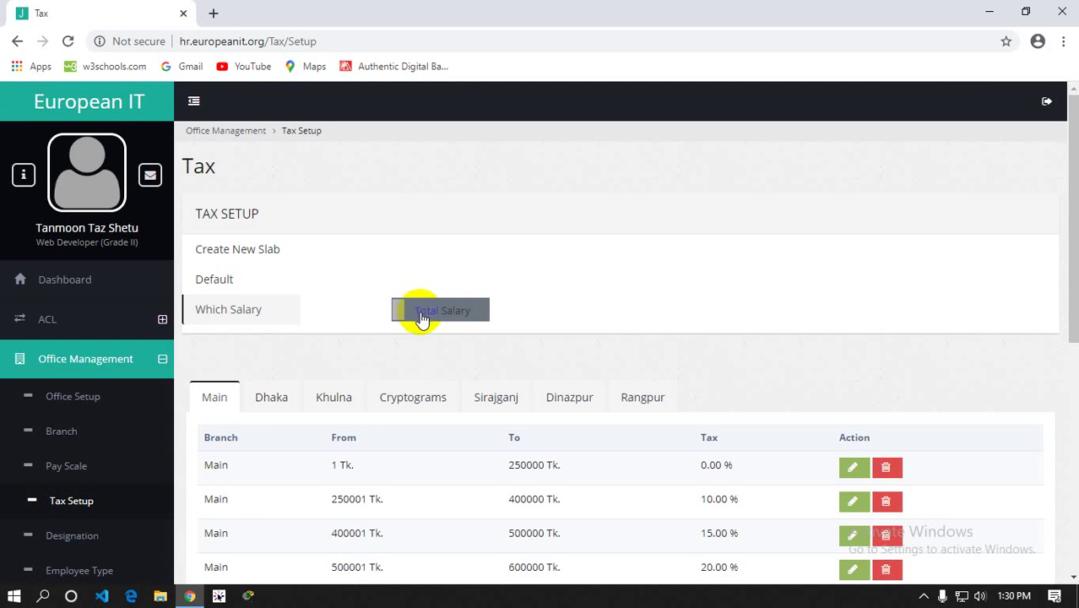
{"action": "left_click", "coordinate": [421, 336]}
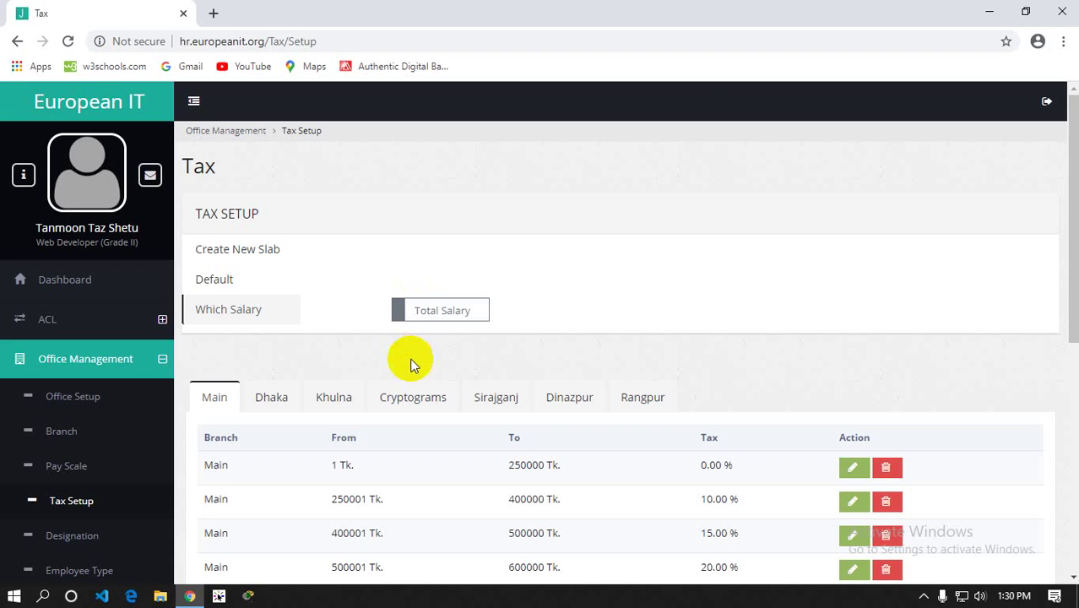
{"action": "left_click", "coordinate": [422, 312]}
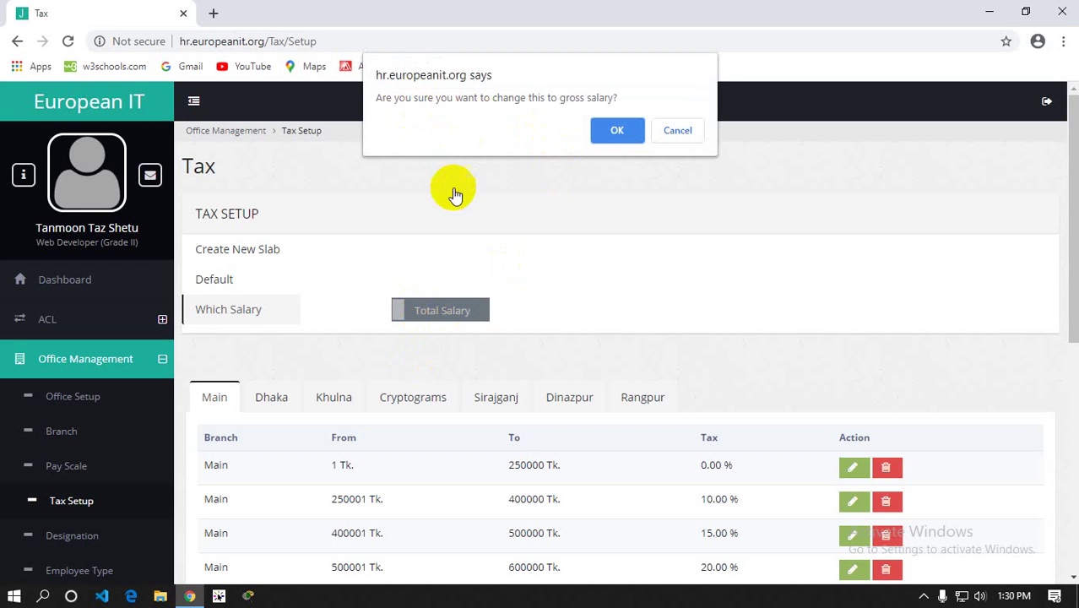
{"action": "left_click", "coordinate": [621, 137]}
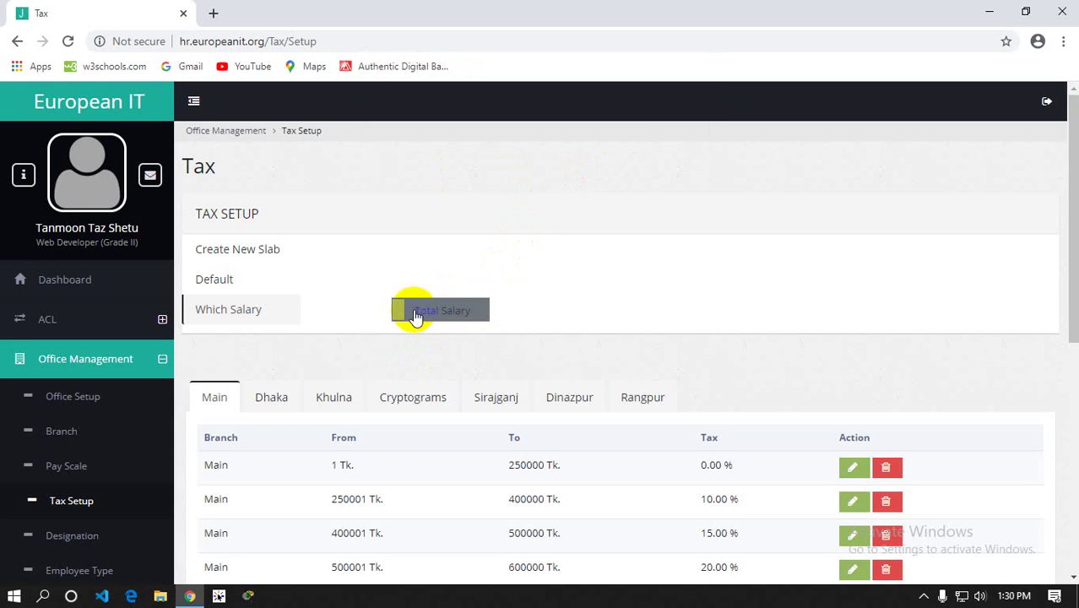
{"action": "left_click", "coordinate": [444, 329]}
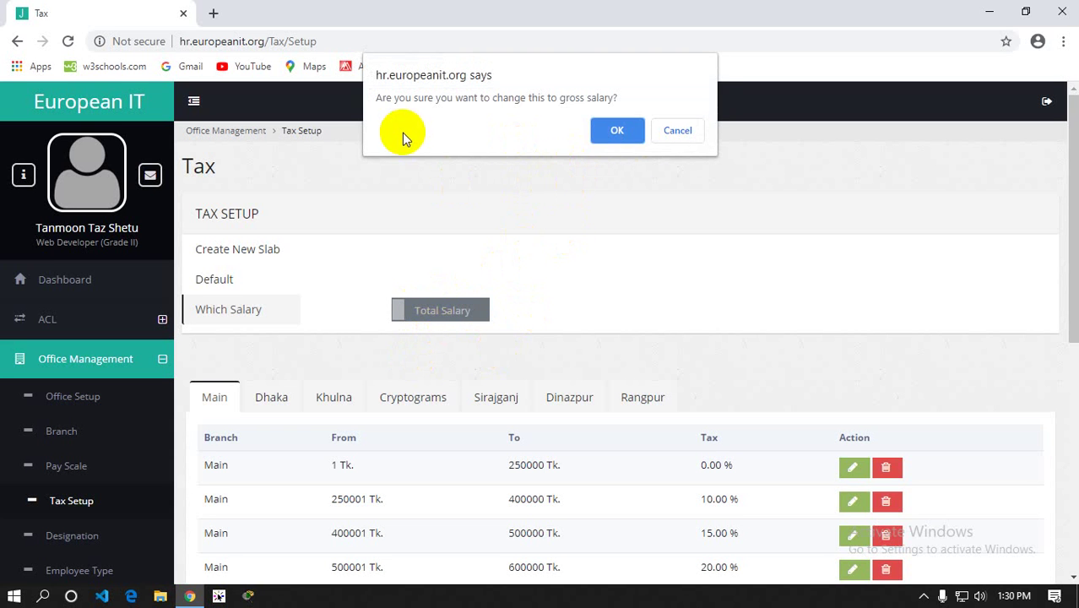
{"action": "left_click", "coordinate": [617, 128]}
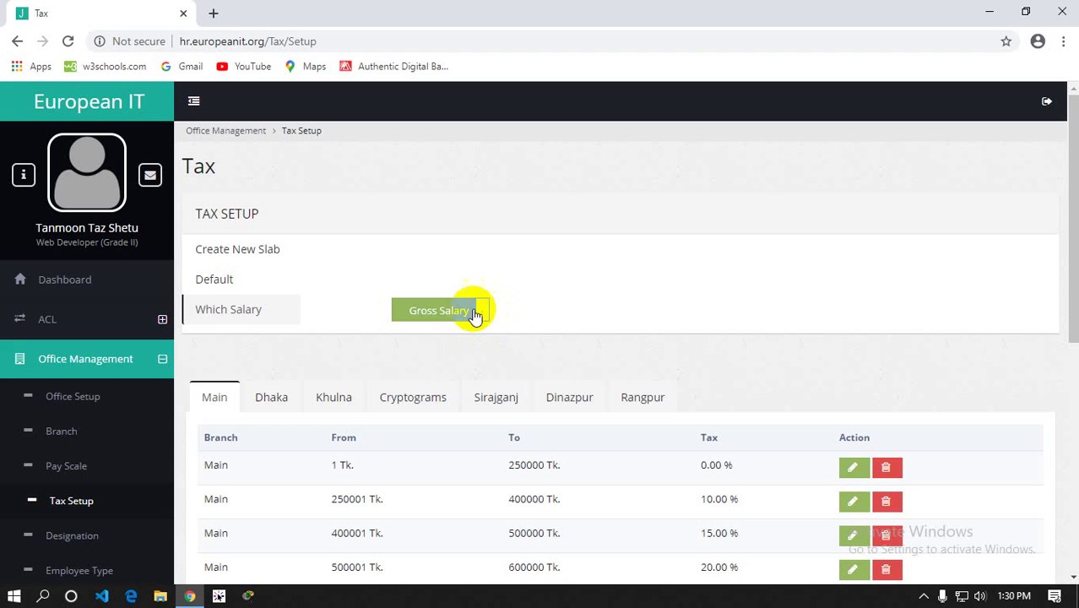
{"action": "left_click", "coordinate": [474, 312]}
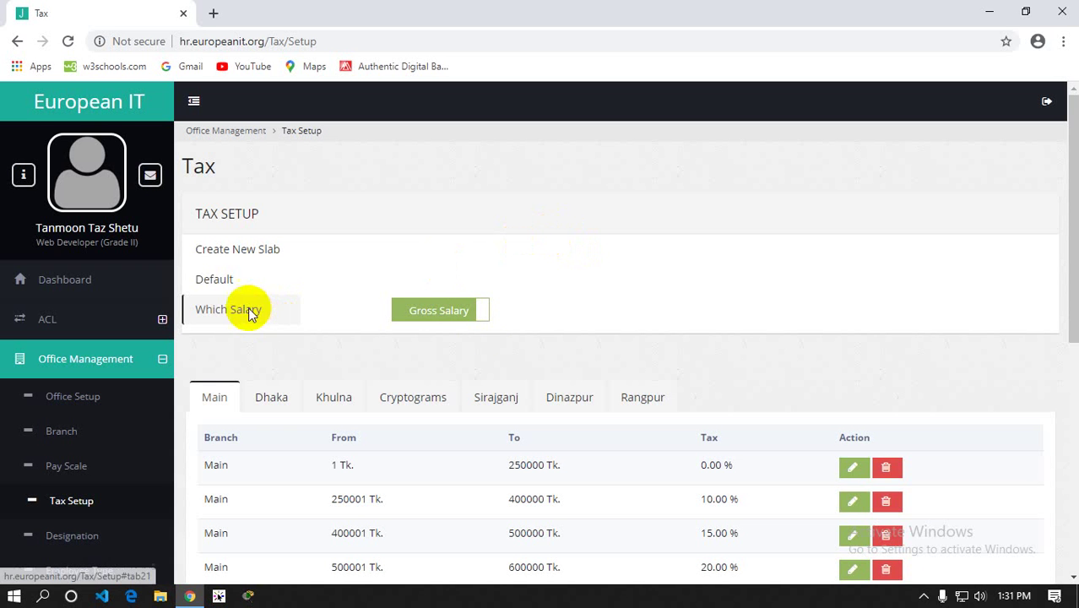
Open the Create New Slab form and look over its fields
{"action": "left_click", "coordinate": [229, 252]}
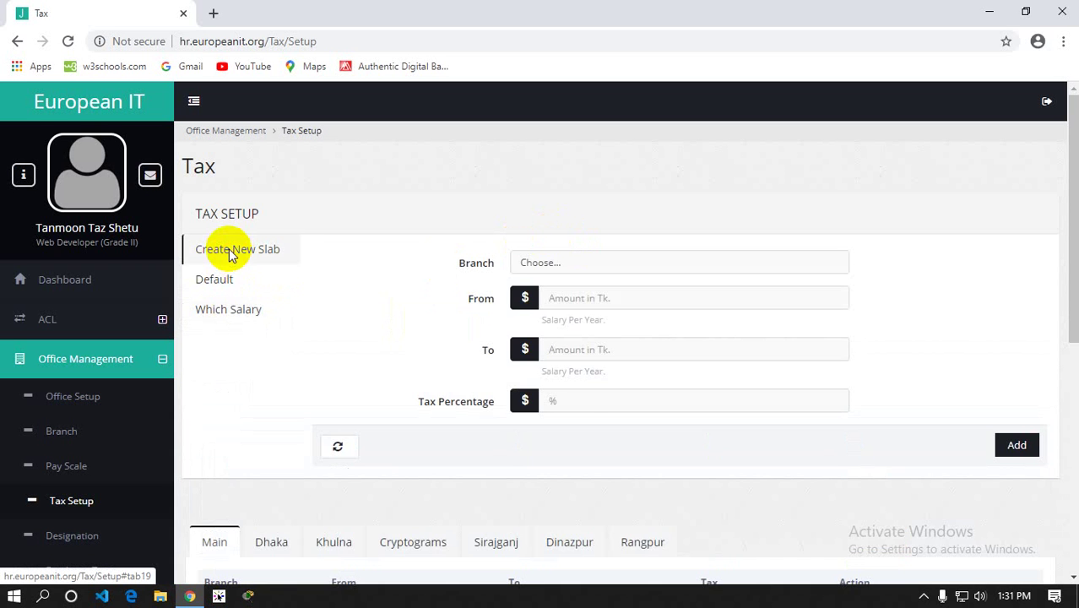
{"action": "scroll", "coordinate": [311, 271], "scroll_direction": "down", "scroll_amount": 1}
{"action": "scroll", "coordinate": [312, 270], "scroll_direction": "down", "scroll_amount": 3}
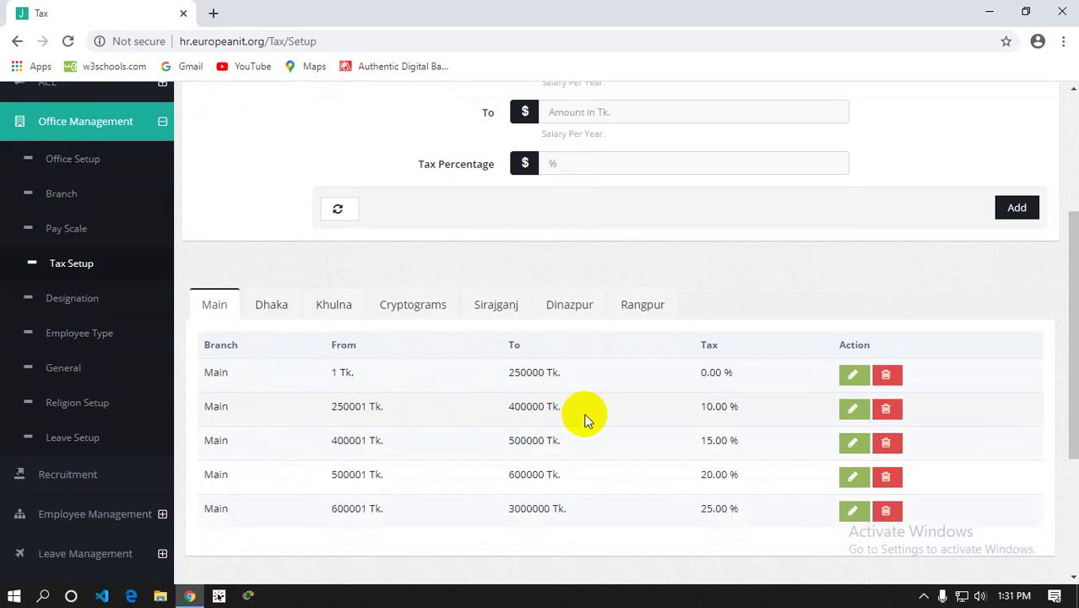
{"action": "scroll", "coordinate": [584, 404], "scroll_direction": "up", "scroll_amount": 3}
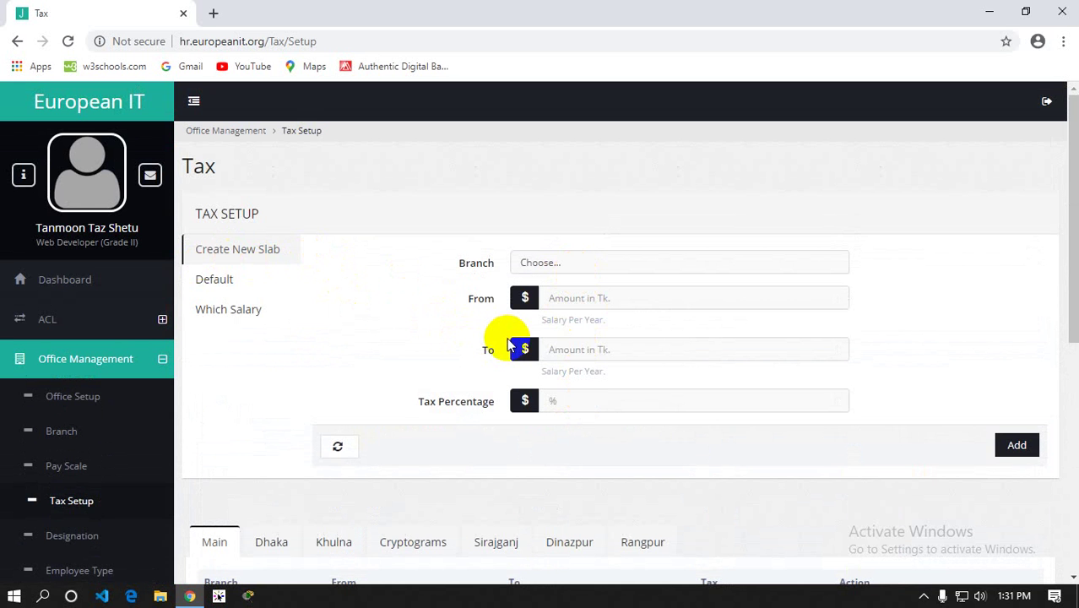
{"action": "scroll", "coordinate": [508, 346], "scroll_direction": "down", "scroll_amount": 2}
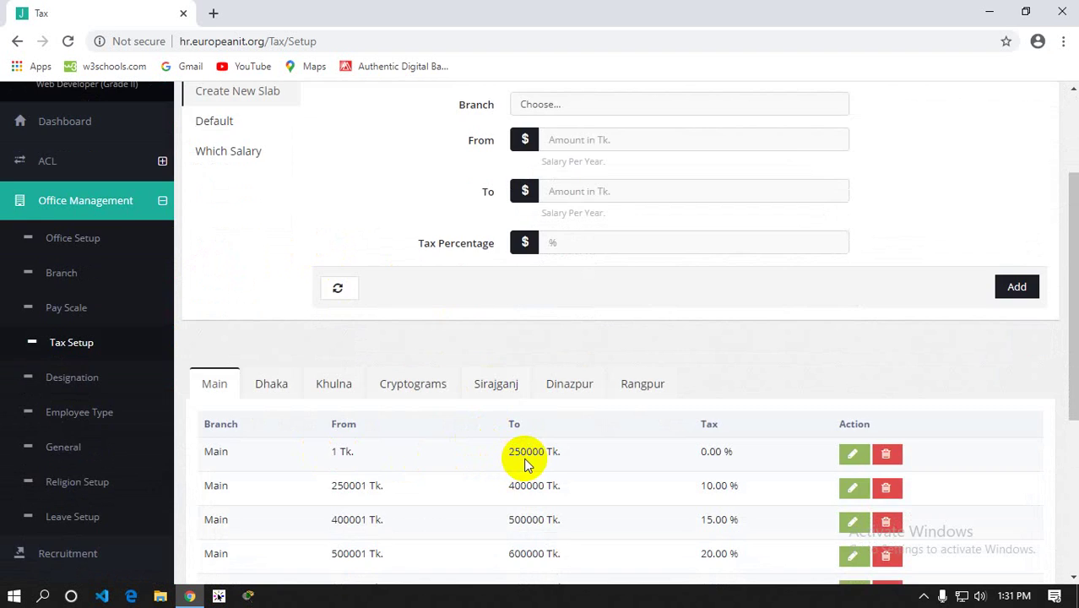
{"action": "scroll", "coordinate": [525, 460], "scroll_direction": "up", "scroll_amount": 2}
{"action": "scroll", "coordinate": [559, 366], "scroll_direction": "down", "scroll_amount": 3}
{"action": "scroll", "coordinate": [506, 379], "scroll_direction": "up", "scroll_amount": 2}
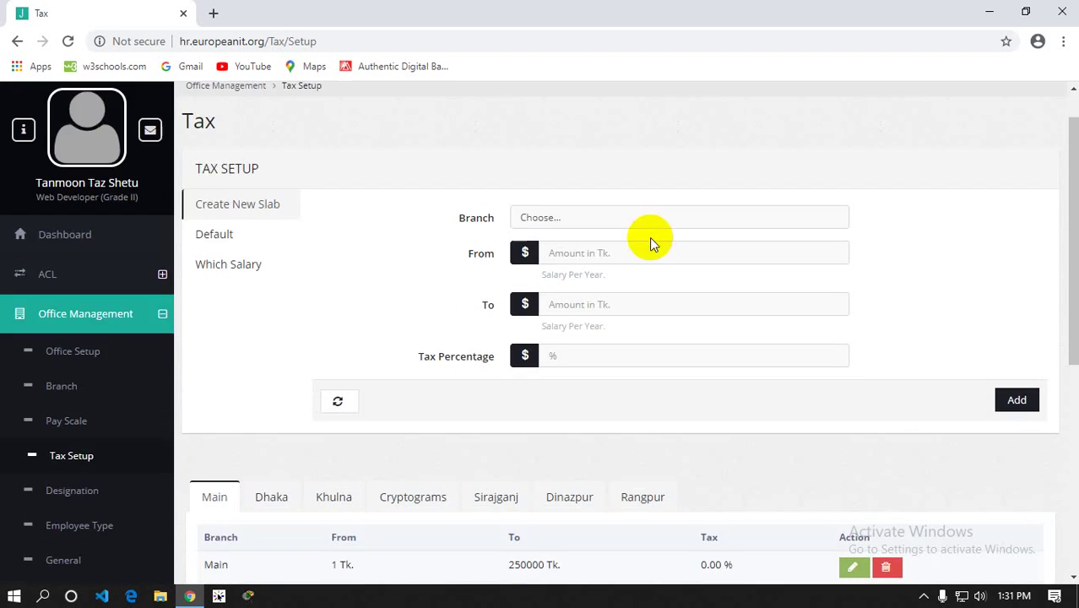
{"action": "scroll", "coordinate": [608, 253], "scroll_direction": "up", "scroll_amount": 1}
Submit a Main-branch slab from 10 to 40 at 2% tax, which is rejected as clashing
{"action": "left_click", "coordinate": [574, 264]}
{"action": "left_click", "coordinate": [532, 279]}
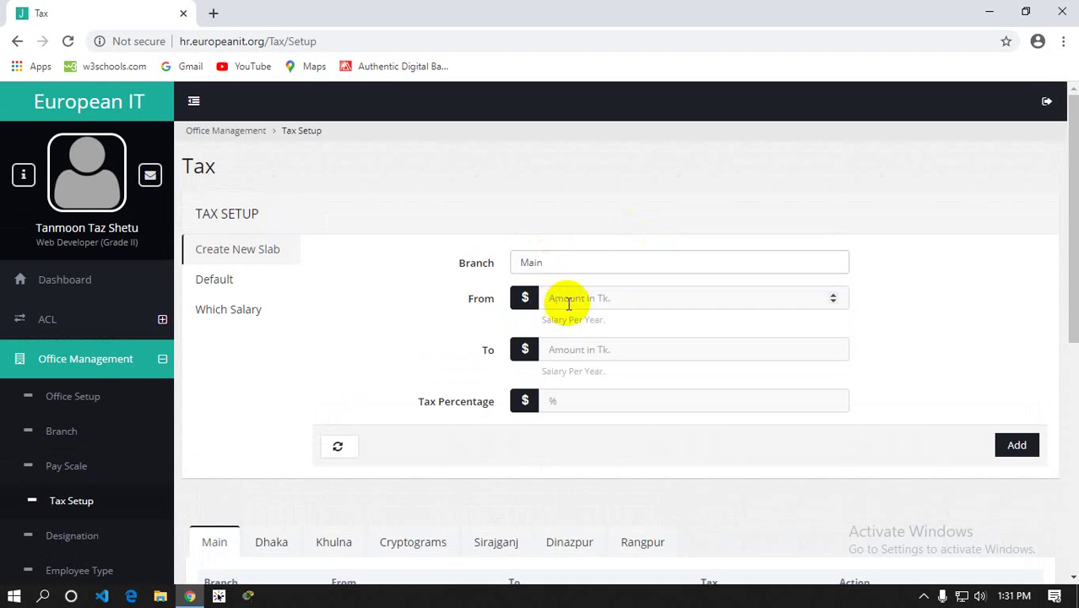
{"action": "left_click", "coordinate": [569, 300]}
{"action": "type", "text": "10"}
{"action": "left_click", "coordinate": [583, 348]}
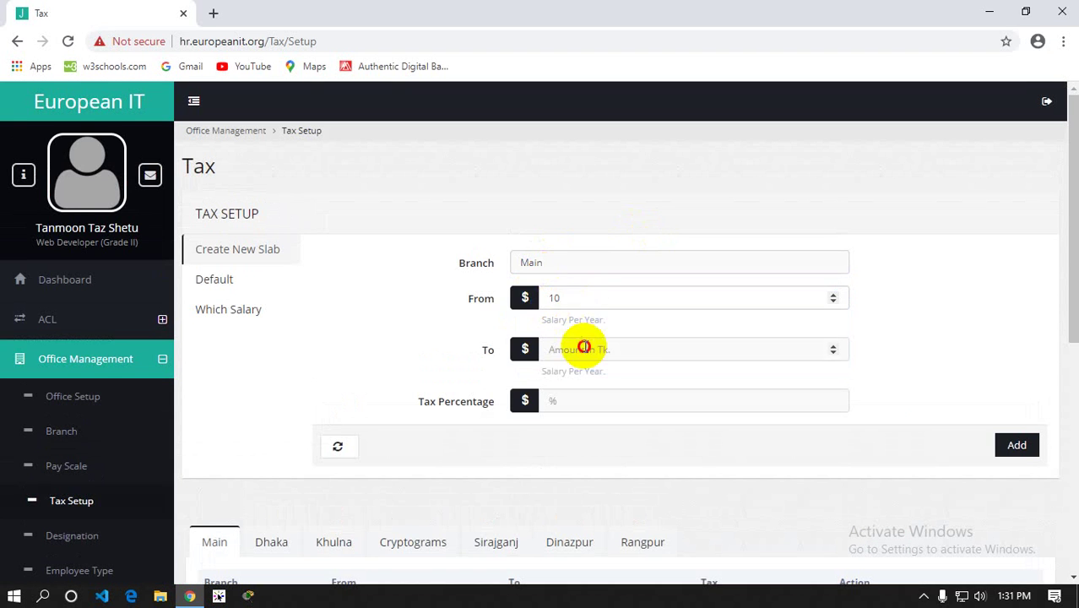
{"action": "type", "text": "40"}
{"action": "left_click", "coordinate": [576, 399]}
{"action": "type", "text": "2"}
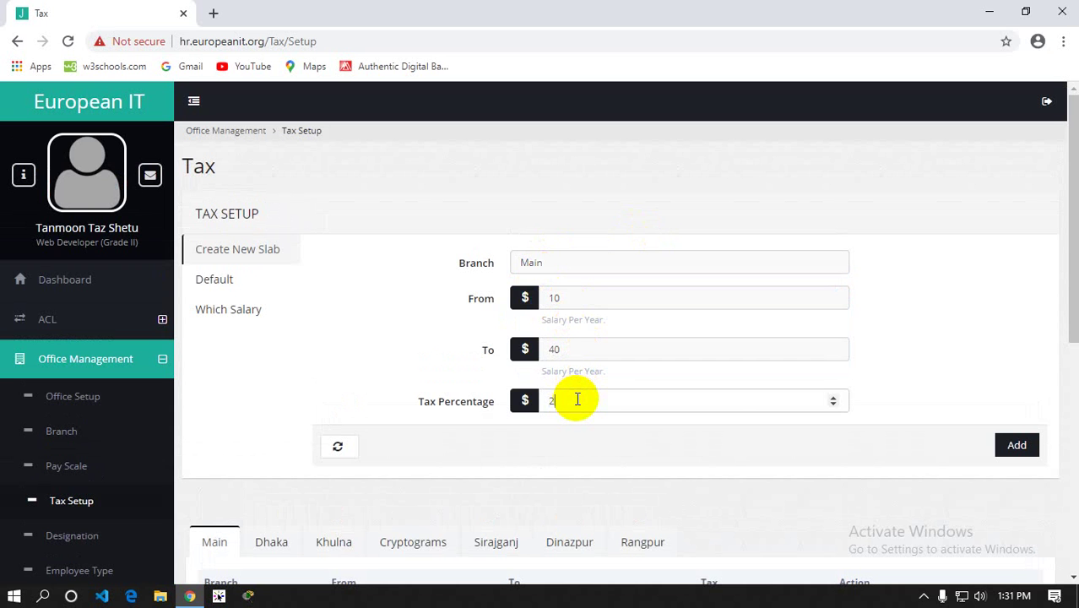
{"action": "left_click", "coordinate": [1017, 446]}
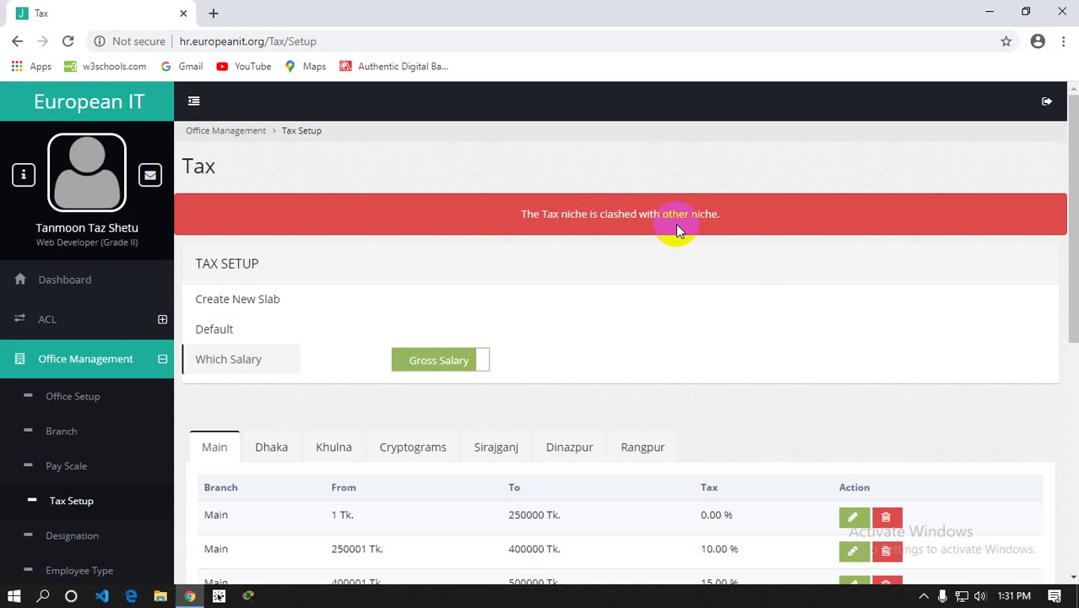
Select the 'Tax niche is clashed' error text, then show the Default tax settings (Maximum 30%, Default 10%)
{"action": "scroll", "coordinate": [692, 228], "scroll_direction": "down", "scroll_amount": 5}
{"action": "scroll", "coordinate": [645, 254], "scroll_direction": "up", "scroll_amount": 2}
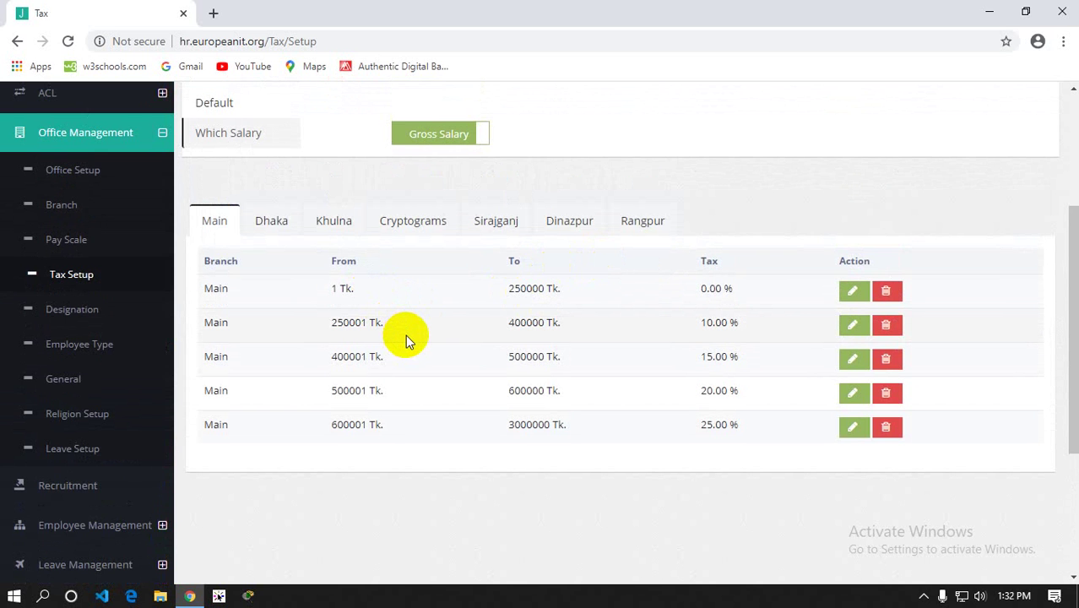
{"action": "scroll", "coordinate": [405, 334], "scroll_direction": "up", "scroll_amount": 2}
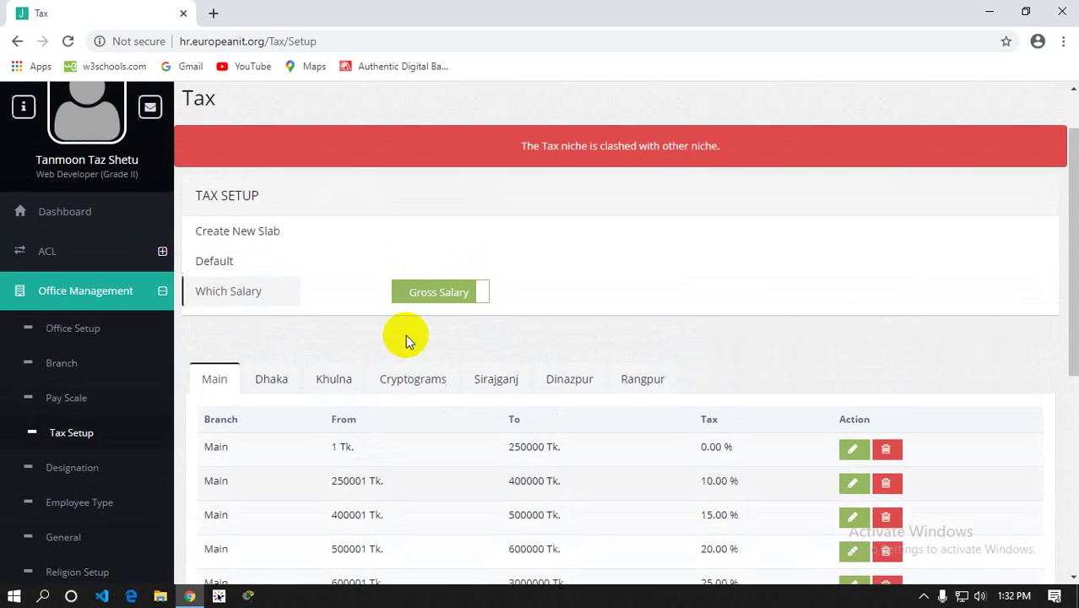
{"action": "scroll", "coordinate": [553, 271], "scroll_direction": "up", "scroll_amount": 1}
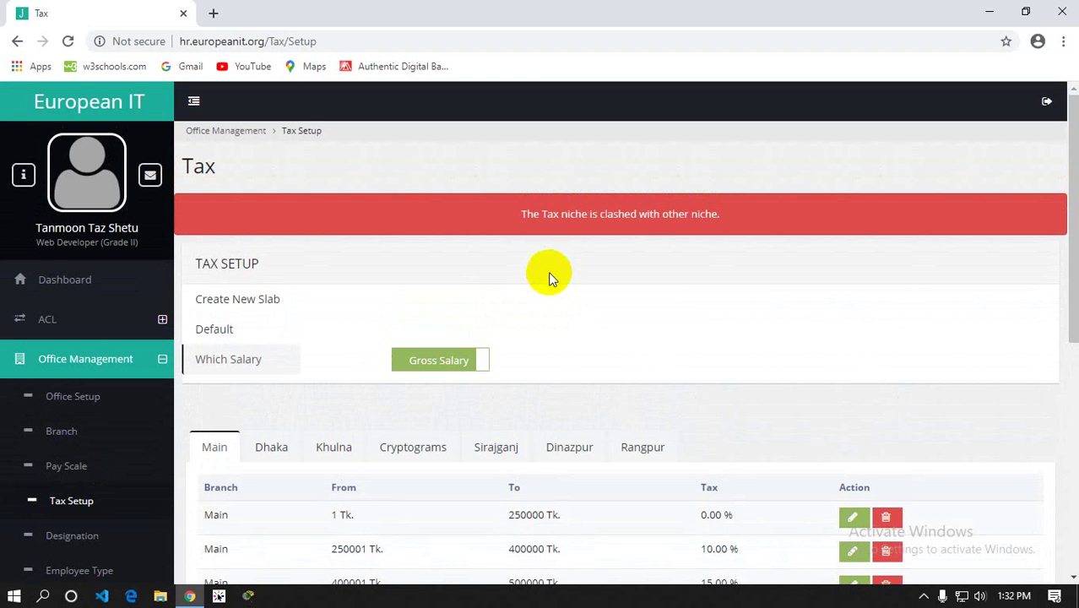
{"action": "left_click", "coordinate": [476, 211]}
{"action": "left_click_drag", "start_coordinate": [478, 214], "coordinate": [726, 218]}
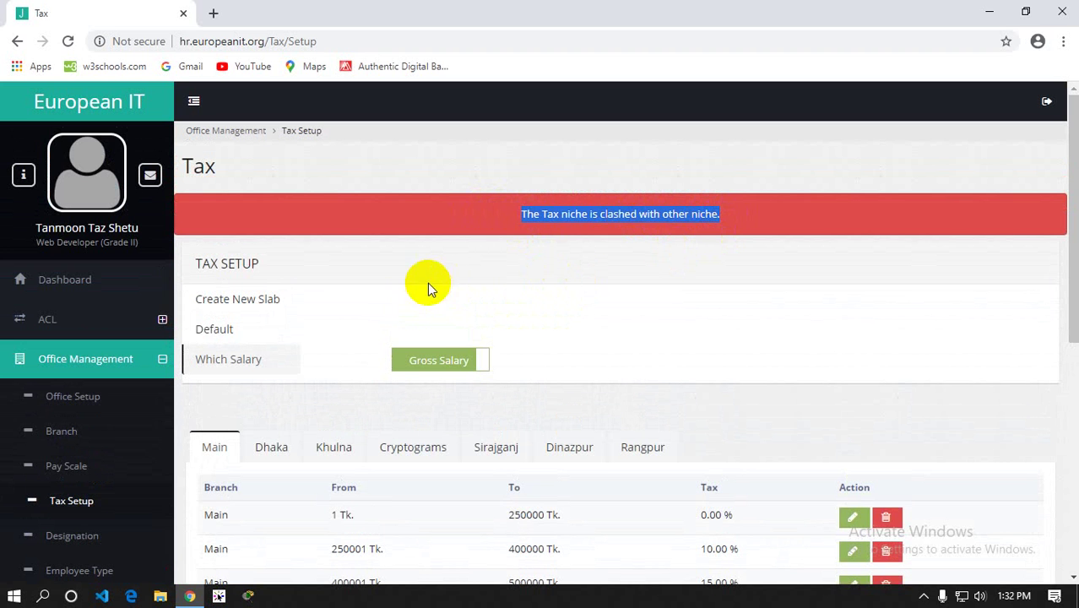
{"action": "left_click", "coordinate": [222, 330]}
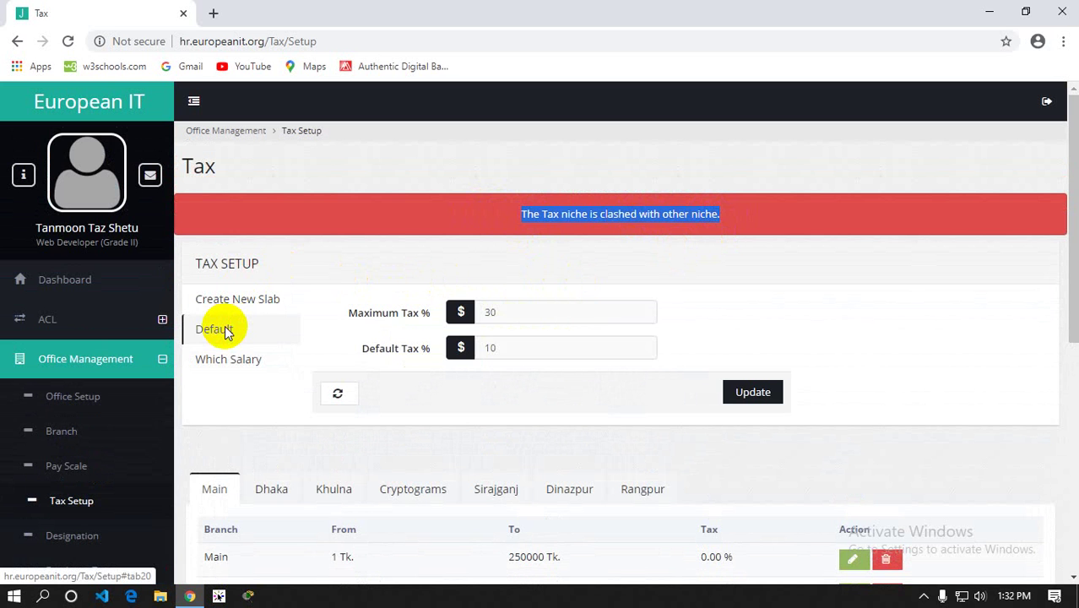
Scroll the Main slab table and highlight the last slab's 3000000 upper limit
{"action": "scroll", "coordinate": [224, 331], "scroll_direction": "down", "scroll_amount": 2}
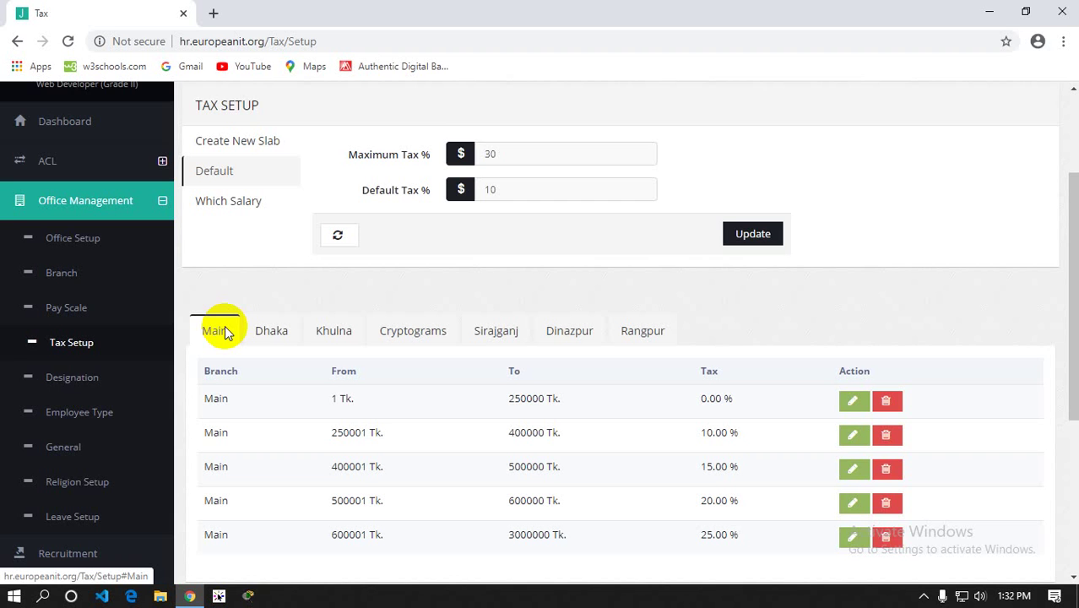
{"action": "scroll", "coordinate": [224, 331], "scroll_direction": "down", "scroll_amount": 1}
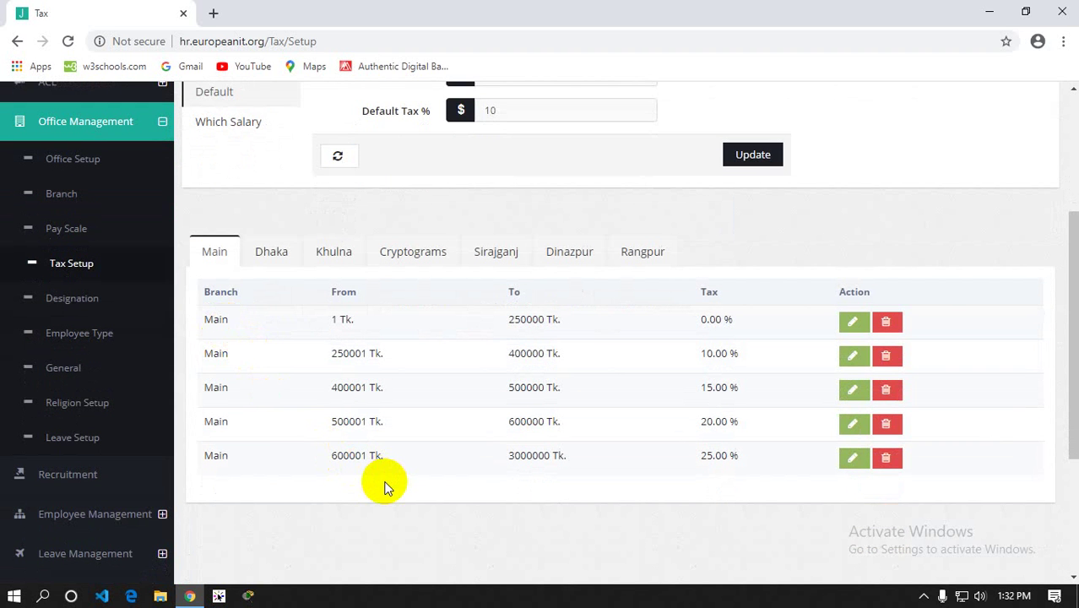
{"action": "scroll", "coordinate": [384, 488], "scroll_direction": "up", "scroll_amount": 2}
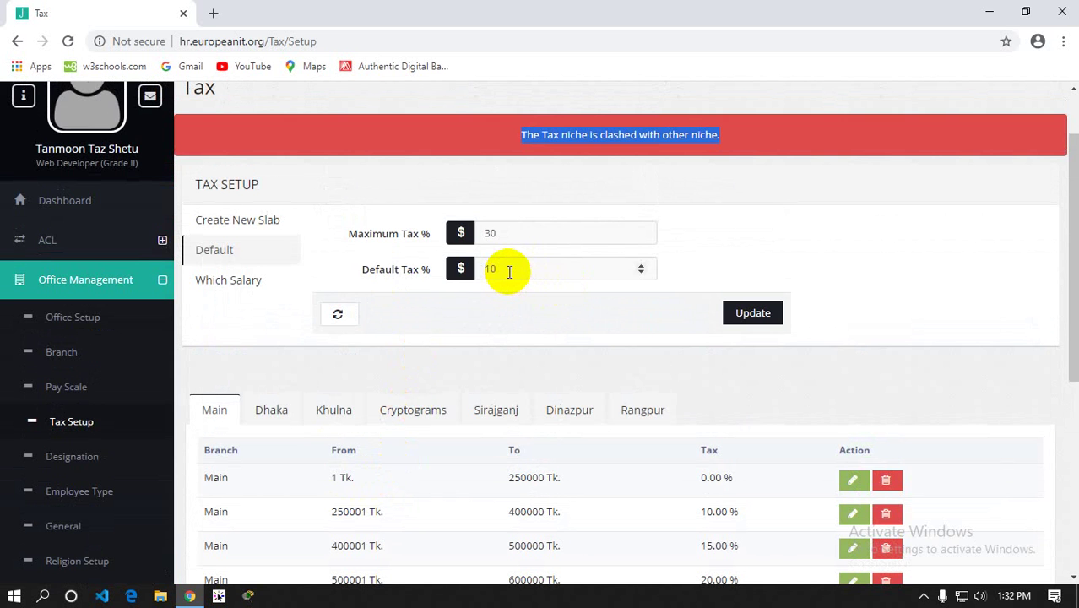
{"action": "scroll", "coordinate": [509, 271], "scroll_direction": "down", "scroll_amount": 1}
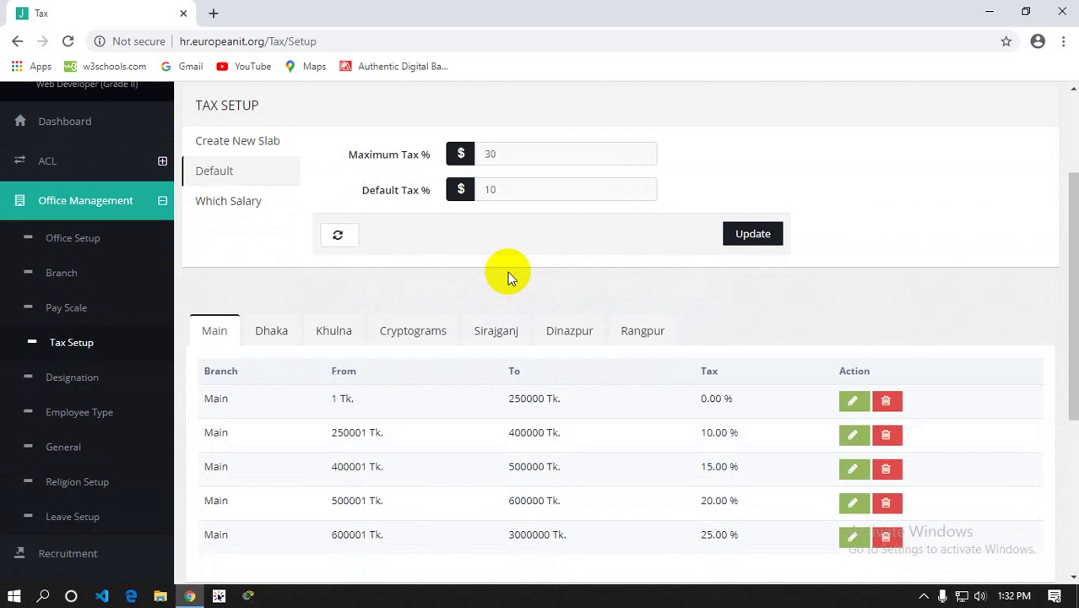
{"action": "scroll", "coordinate": [507, 271], "scroll_direction": "up", "scroll_amount": 1}
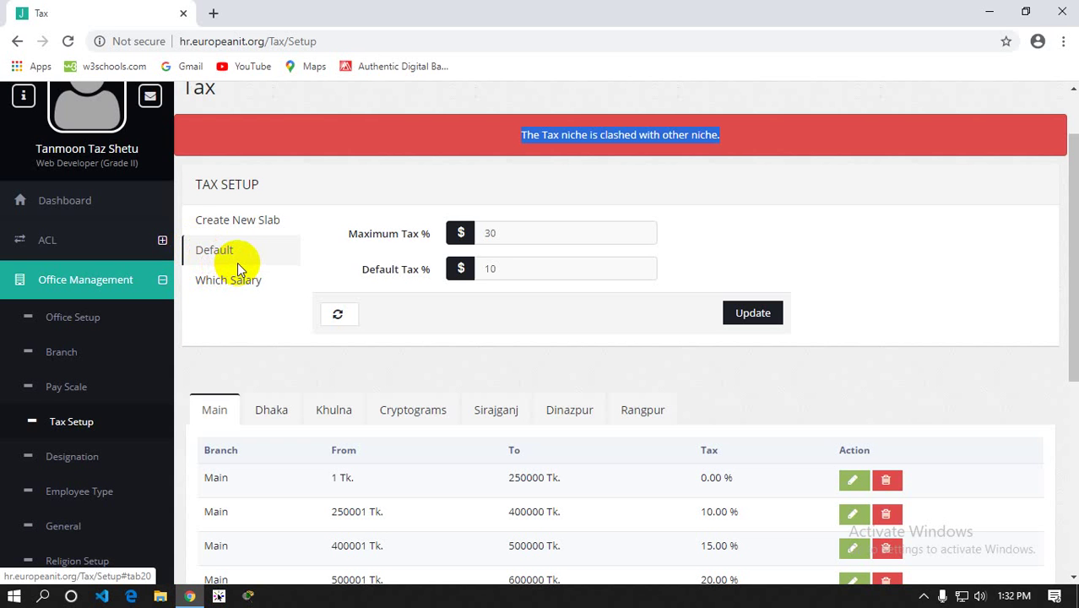
{"action": "scroll", "coordinate": [238, 263], "scroll_direction": "down", "scroll_amount": 4}
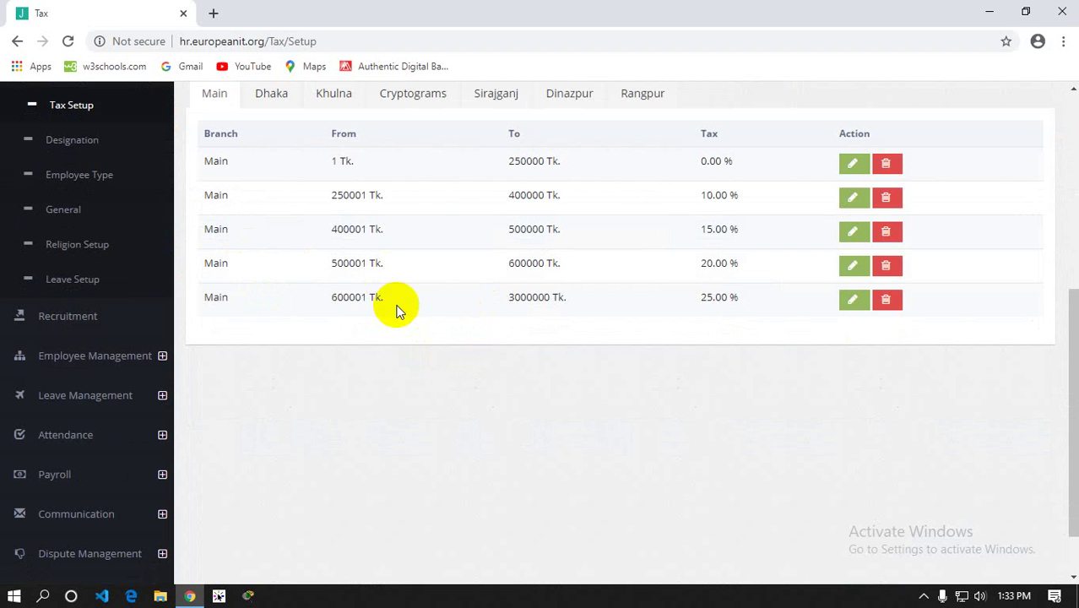
{"action": "left_click_drag", "start_coordinate": [508, 299], "coordinate": [543, 312]}
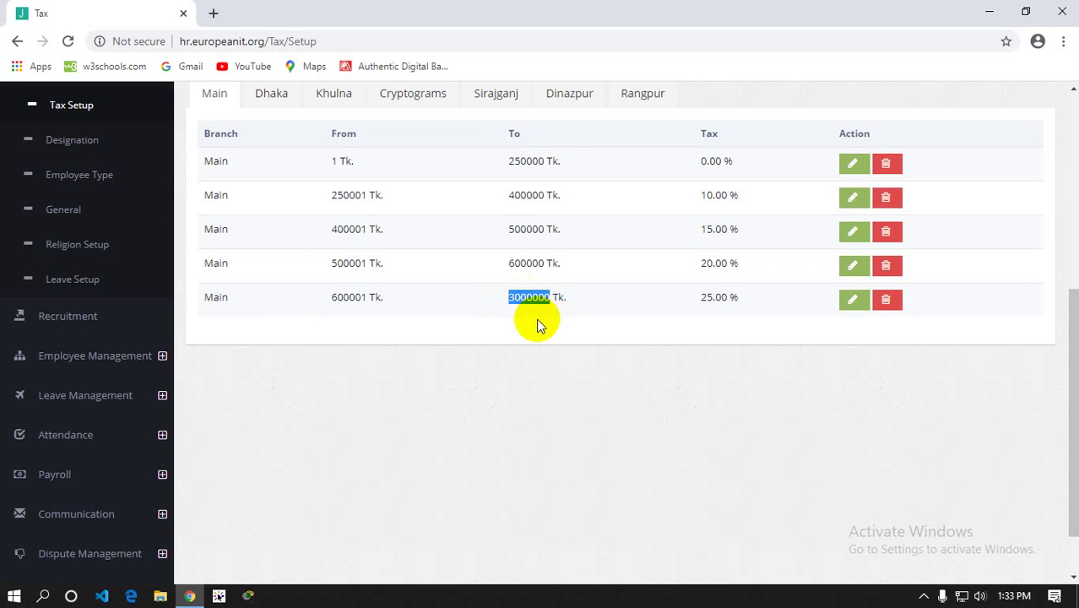
{"action": "scroll", "coordinate": [536, 318], "scroll_direction": "up", "scroll_amount": 4}
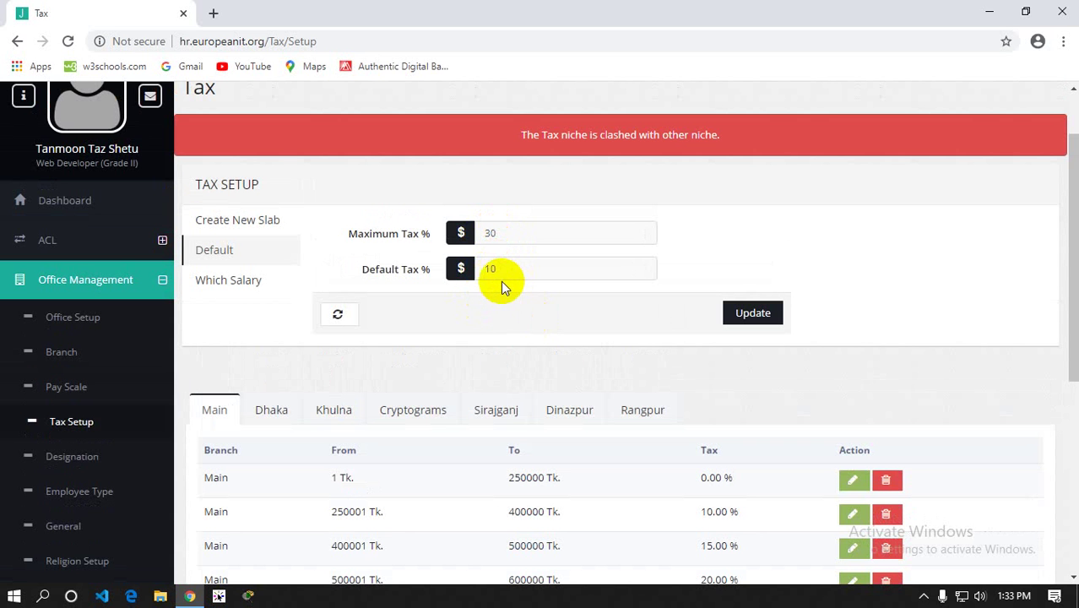
{"action": "scroll", "coordinate": [492, 270], "scroll_direction": "down", "scroll_amount": 3}
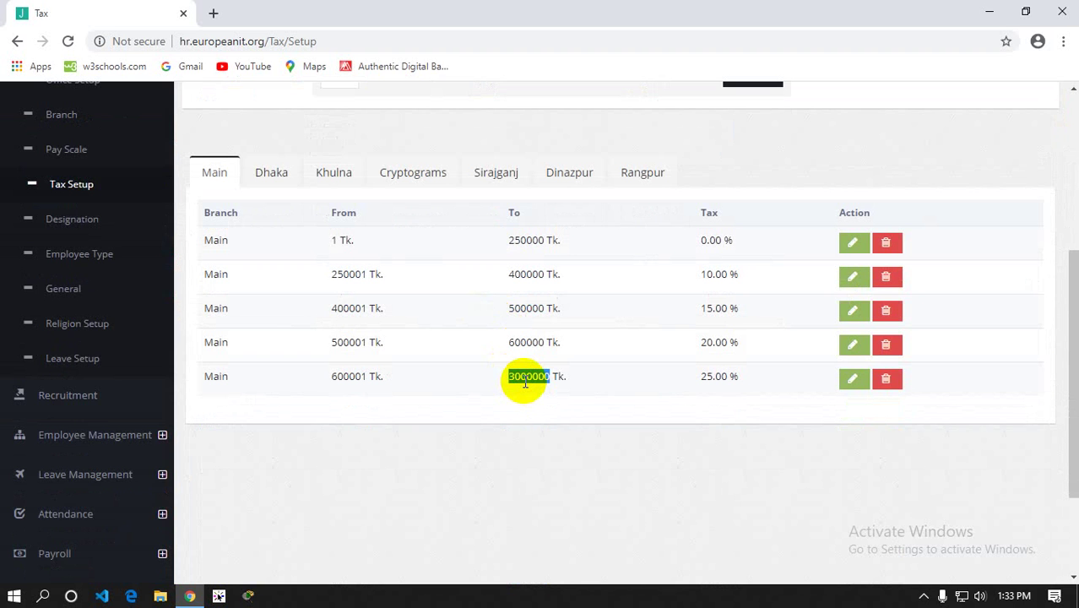
{"action": "left_click", "coordinate": [533, 398]}
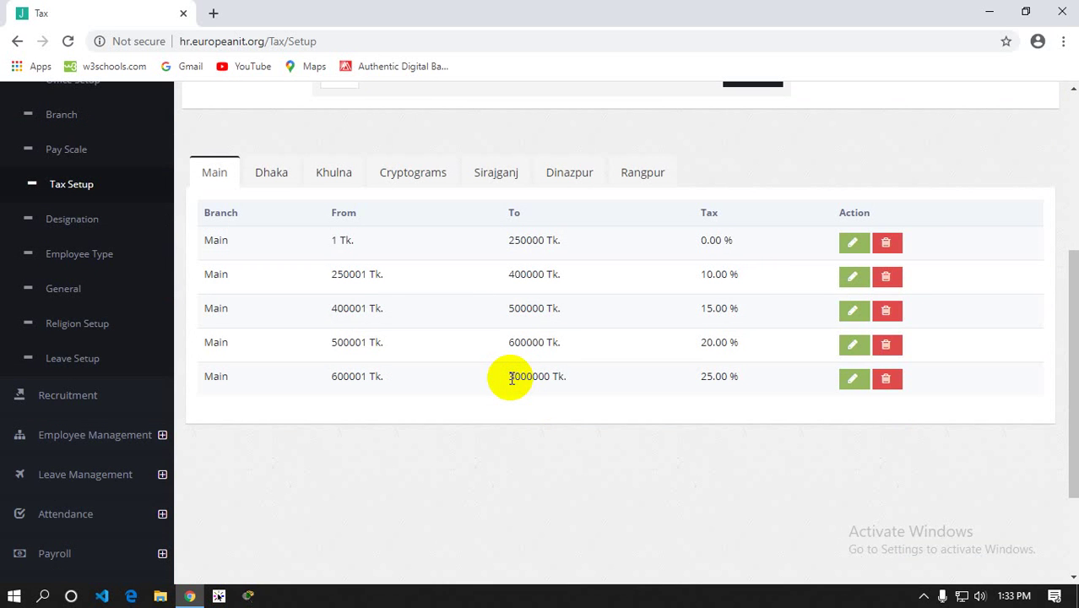
{"action": "scroll", "coordinate": [510, 378], "scroll_direction": "up", "scroll_amount": 4}
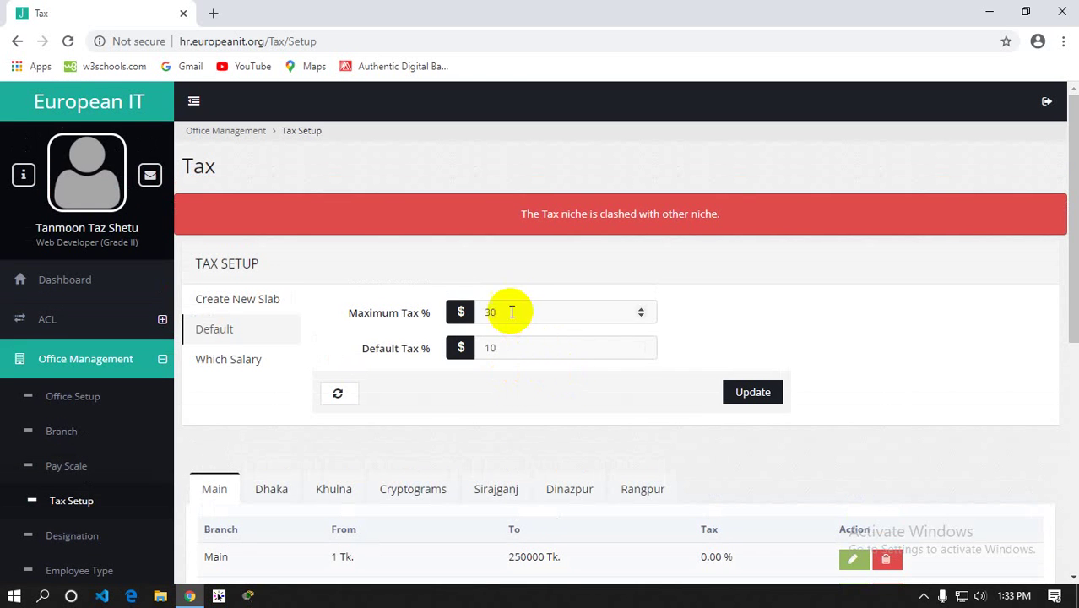
Highlight the Maximum Tax 30 and Default Tax 10 values, plus the 3000000 limit
{"action": "left_click_drag", "start_coordinate": [510, 311], "coordinate": [488, 312]}
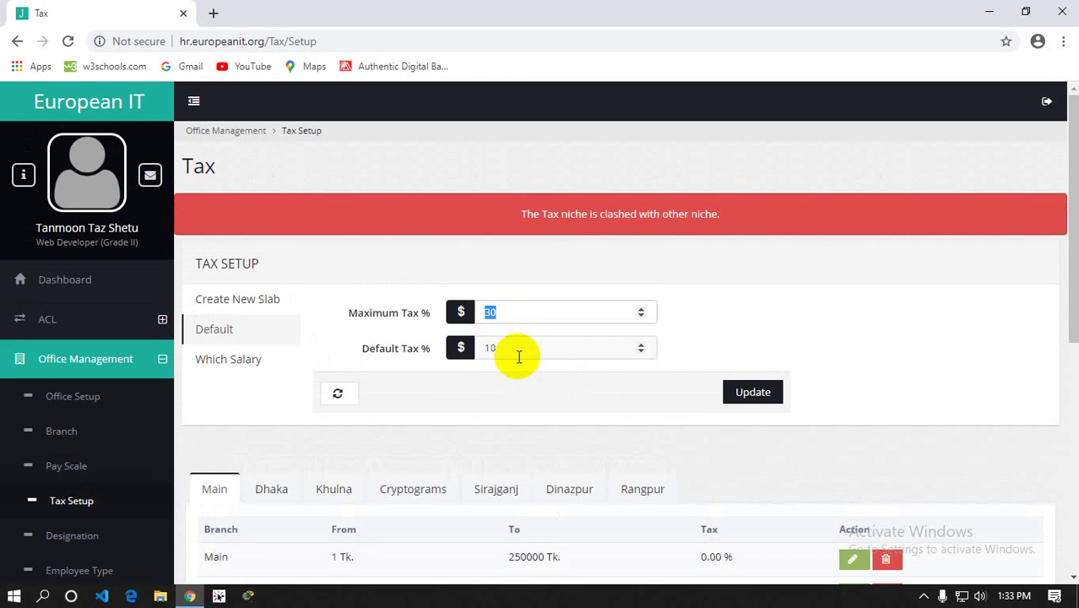
{"action": "scroll", "coordinate": [515, 356], "scroll_direction": "down", "scroll_amount": 4}
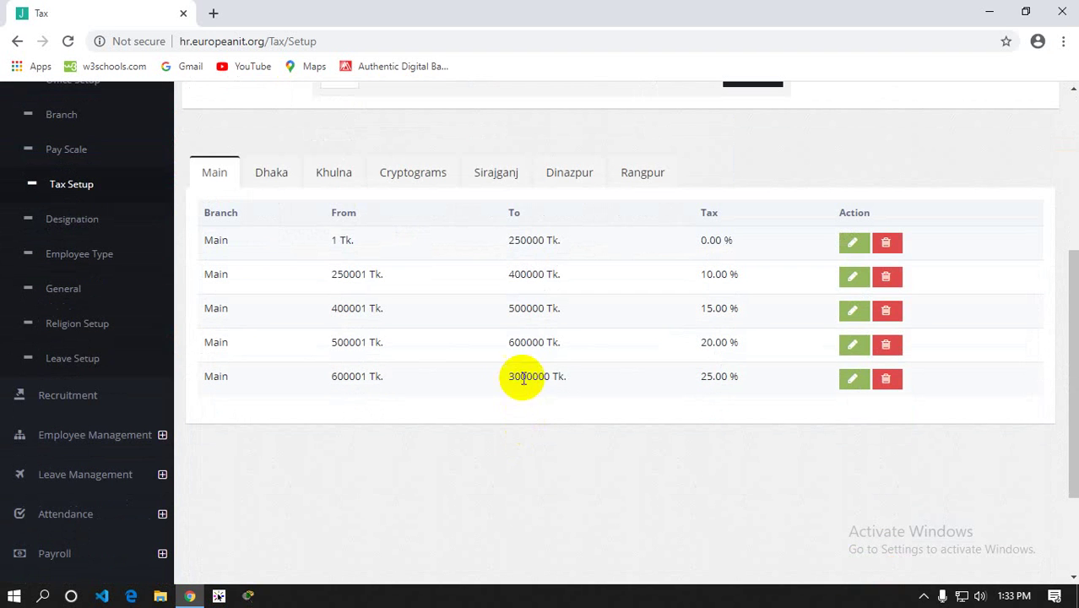
{"action": "double_click", "coordinate": [512, 376]}
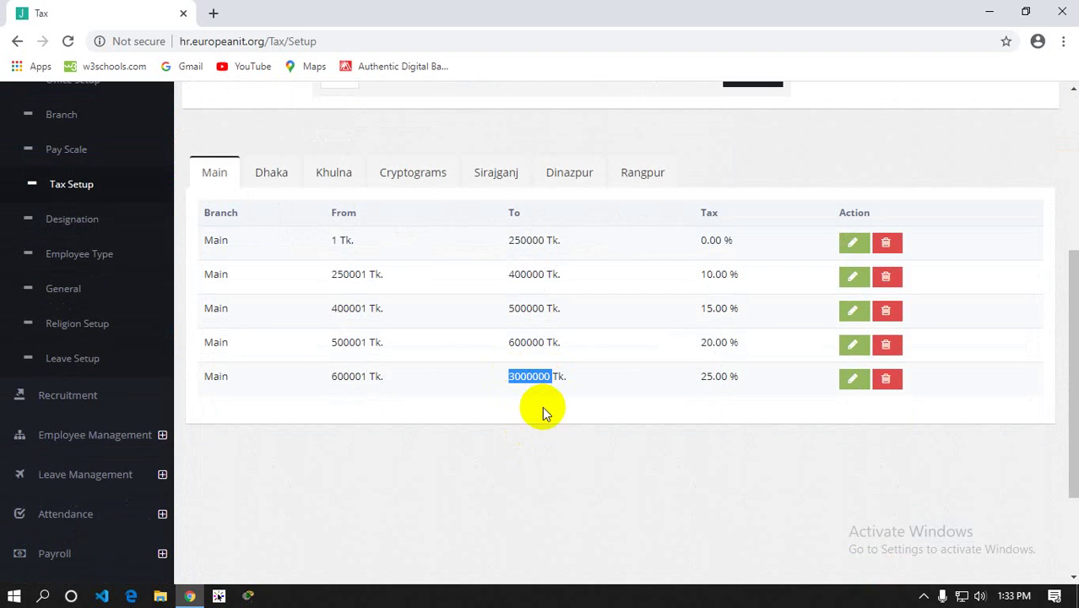
{"action": "scroll", "coordinate": [542, 405], "scroll_direction": "up", "scroll_amount": 3}
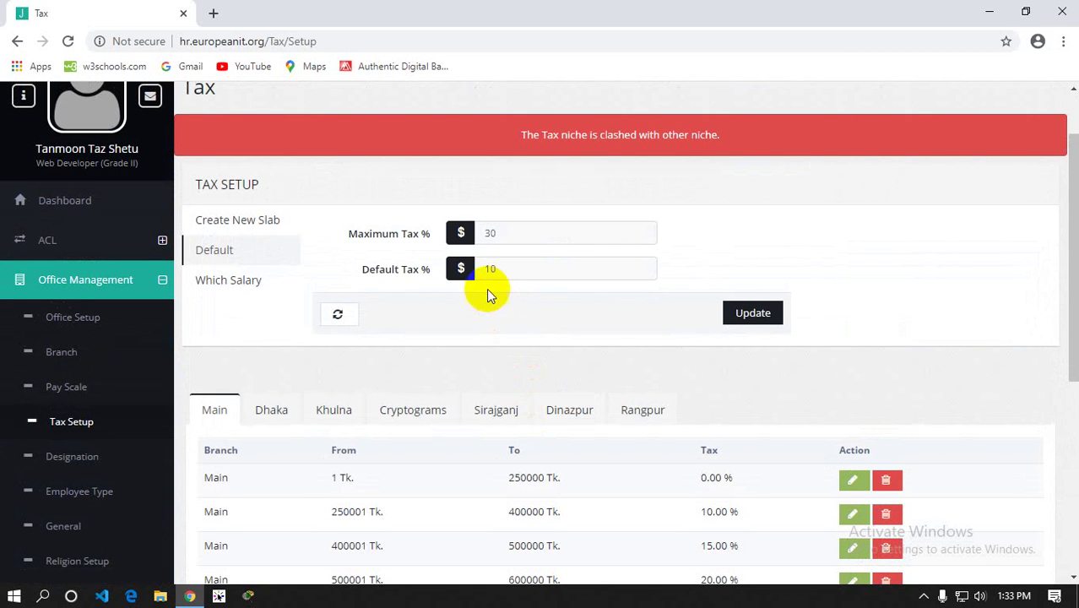
{"action": "double_click", "coordinate": [496, 268]}
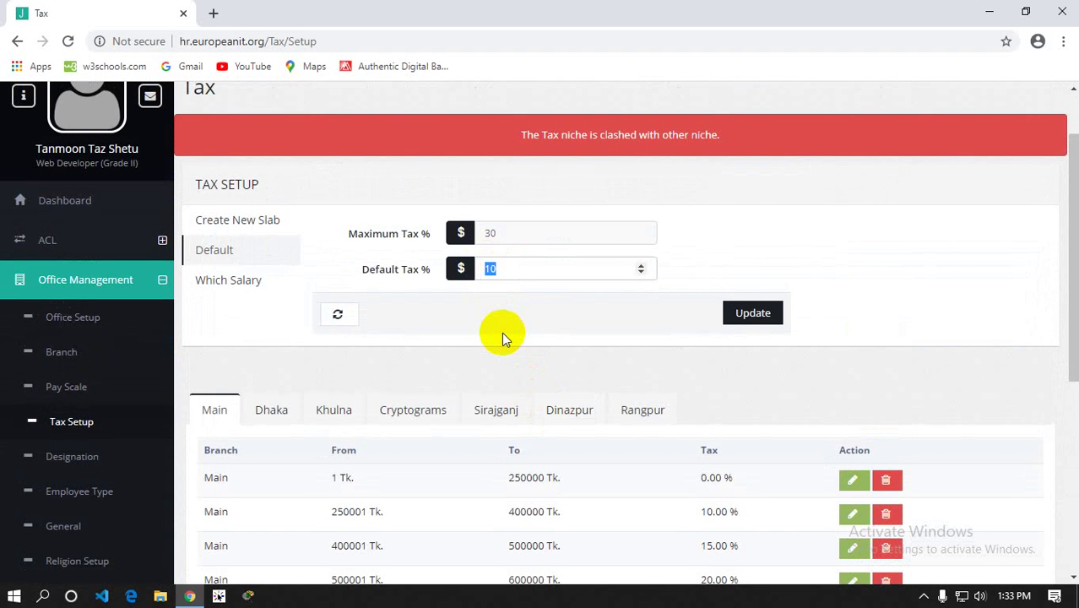
{"action": "double_click", "coordinate": [458, 269]}
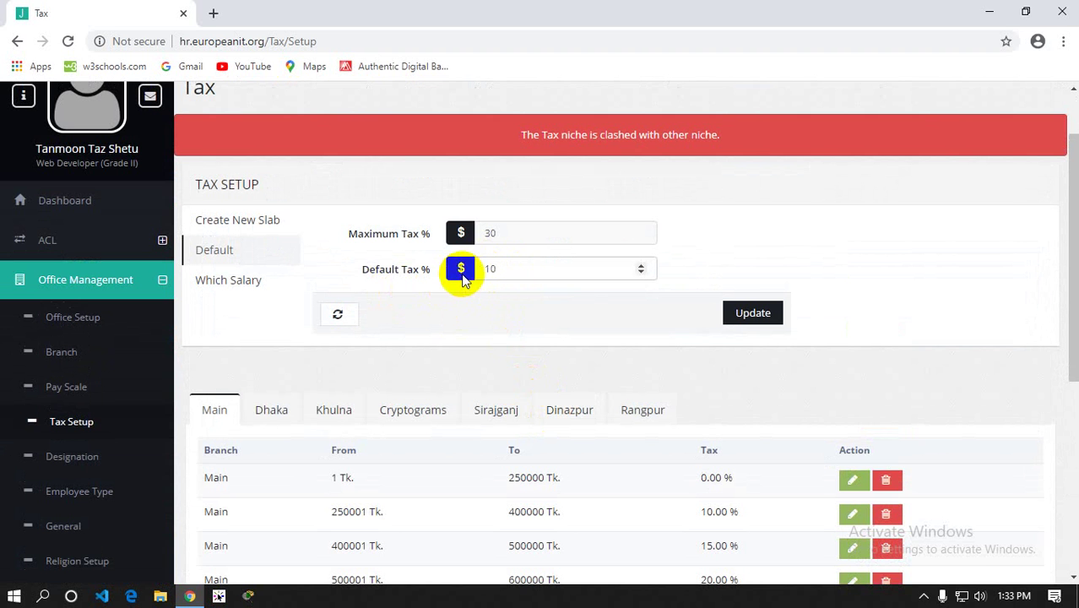
{"action": "double_click", "coordinate": [480, 269]}
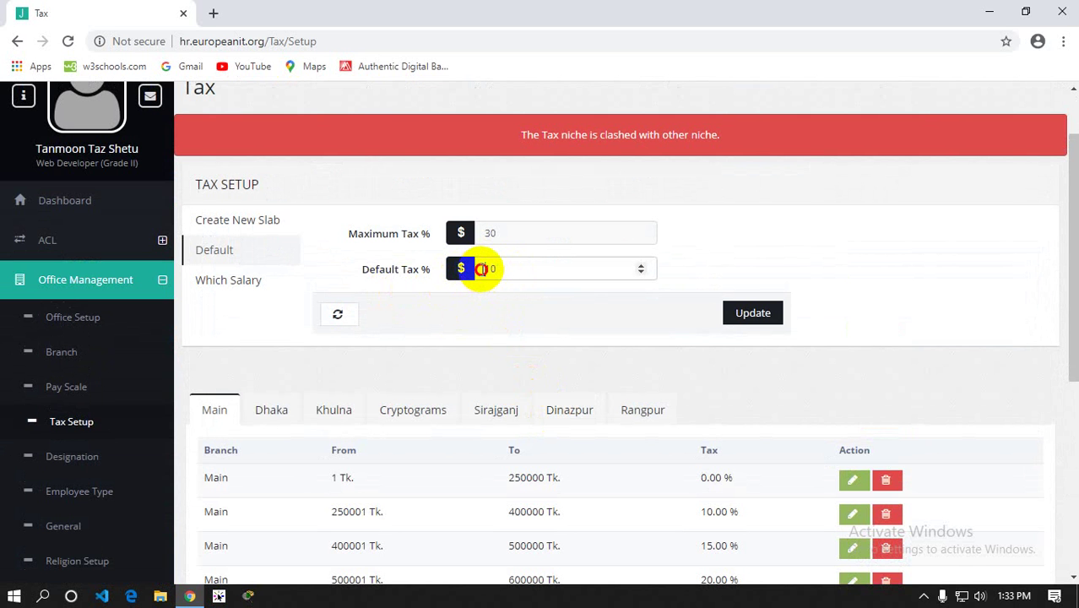
{"action": "scroll", "coordinate": [508, 269], "scroll_direction": "down", "scroll_amount": 3}
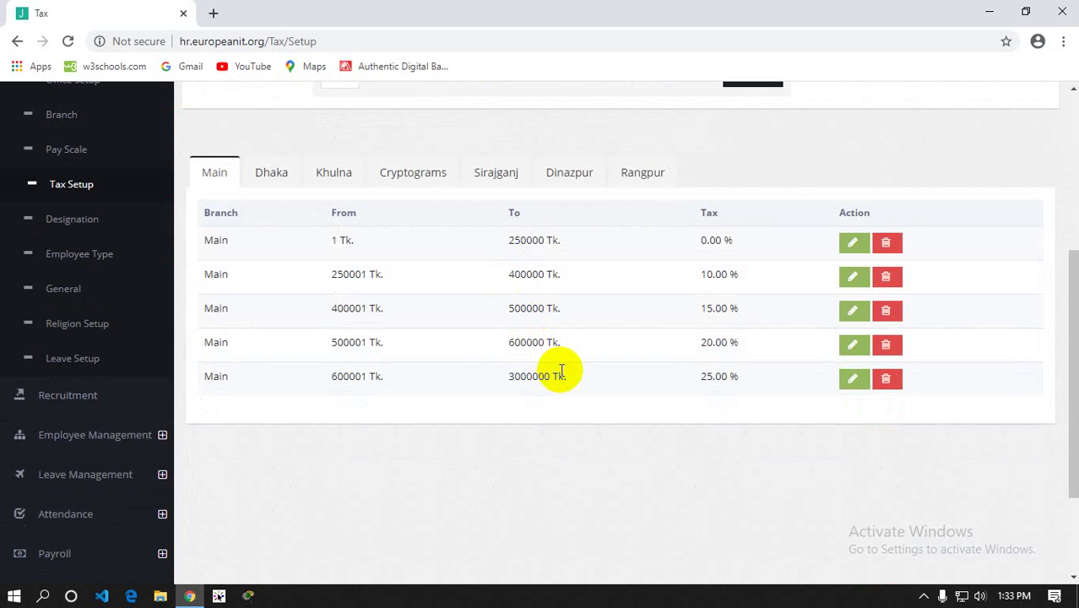
{"action": "scroll", "coordinate": [561, 371], "scroll_direction": "up", "scroll_amount": 4}
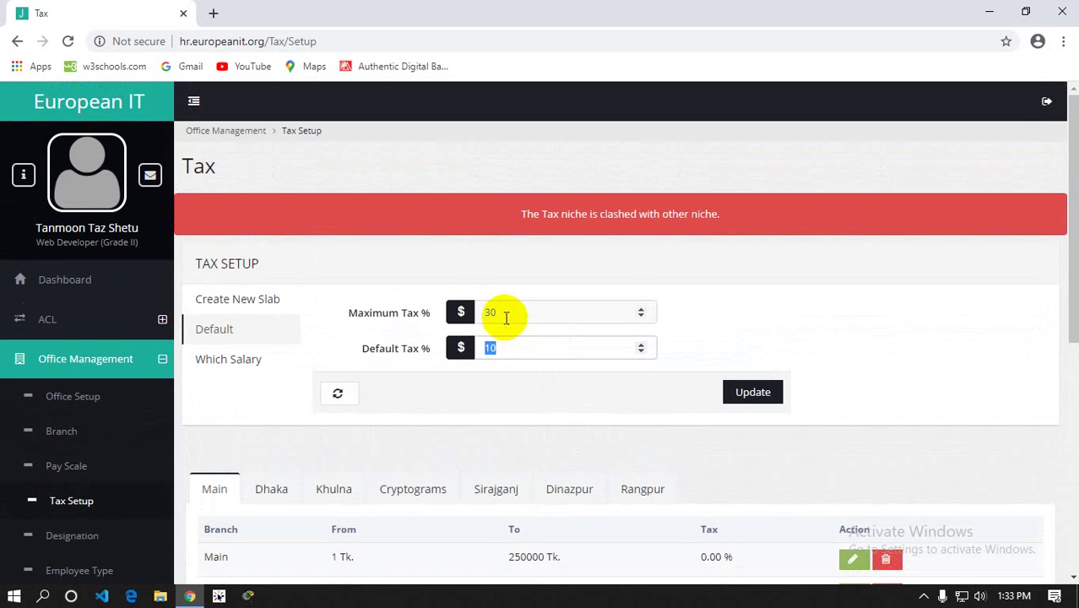
{"action": "double_click", "coordinate": [489, 309]}
{"action": "double_click", "coordinate": [489, 313]}
{"action": "double_click", "coordinate": [488, 355]}
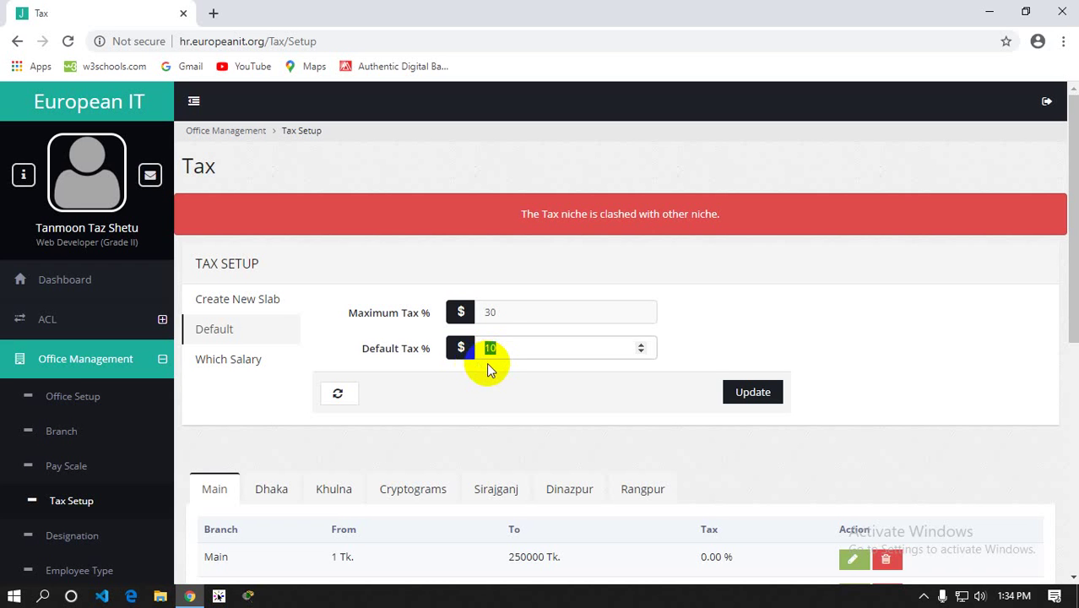
Scroll the slab table once more, then go to the Designation setup page
{"action": "scroll", "coordinate": [487, 362], "scroll_direction": "down", "scroll_amount": 1}
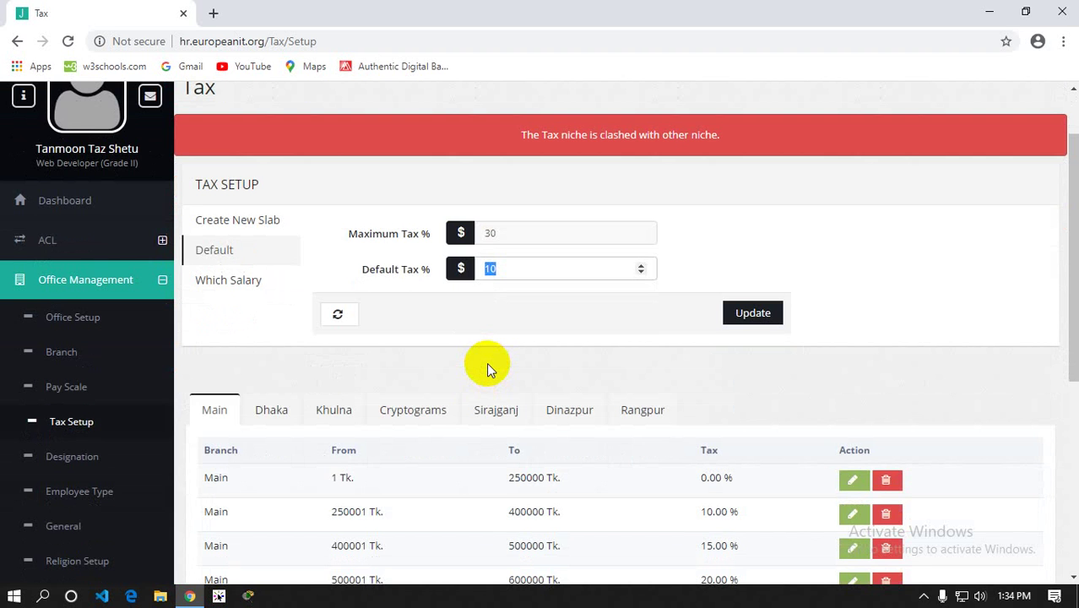
{"action": "scroll", "coordinate": [487, 362], "scroll_direction": "down", "scroll_amount": 2}
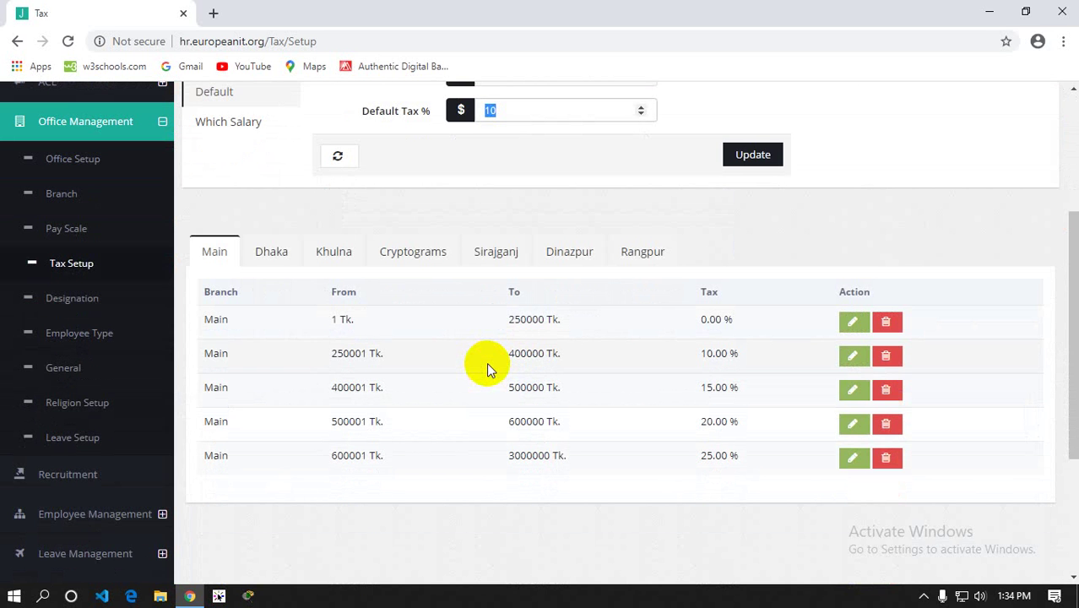
{"action": "scroll", "coordinate": [456, 346], "scroll_direction": "up", "scroll_amount": 3}
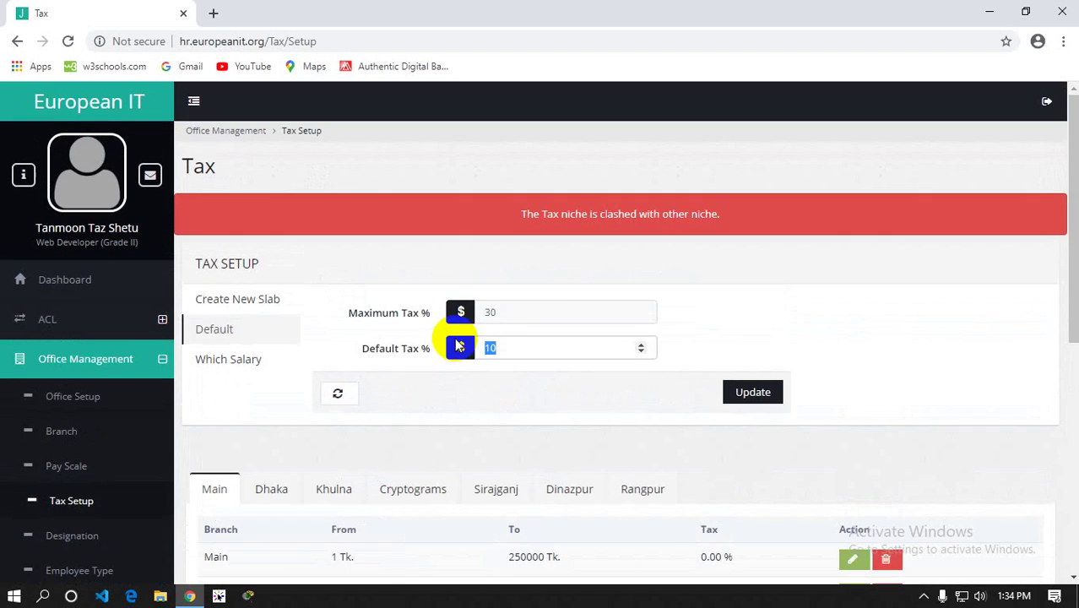
{"action": "scroll", "coordinate": [456, 346], "scroll_direction": "down", "scroll_amount": 3}
{"action": "scroll", "coordinate": [456, 346], "scroll_direction": "up", "scroll_amount": 3}
{"action": "scroll", "coordinate": [484, 305], "scroll_direction": "down", "scroll_amount": 4}
{"action": "scroll", "coordinate": [486, 306], "scroll_direction": "up", "scroll_amount": 2}
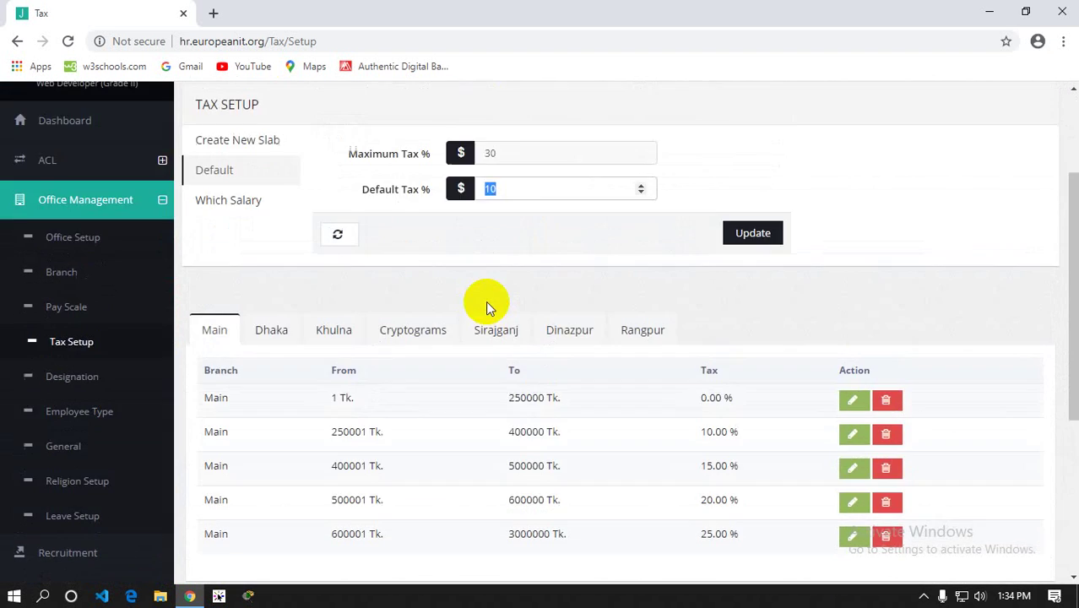
{"action": "left_click", "coordinate": [78, 379]}
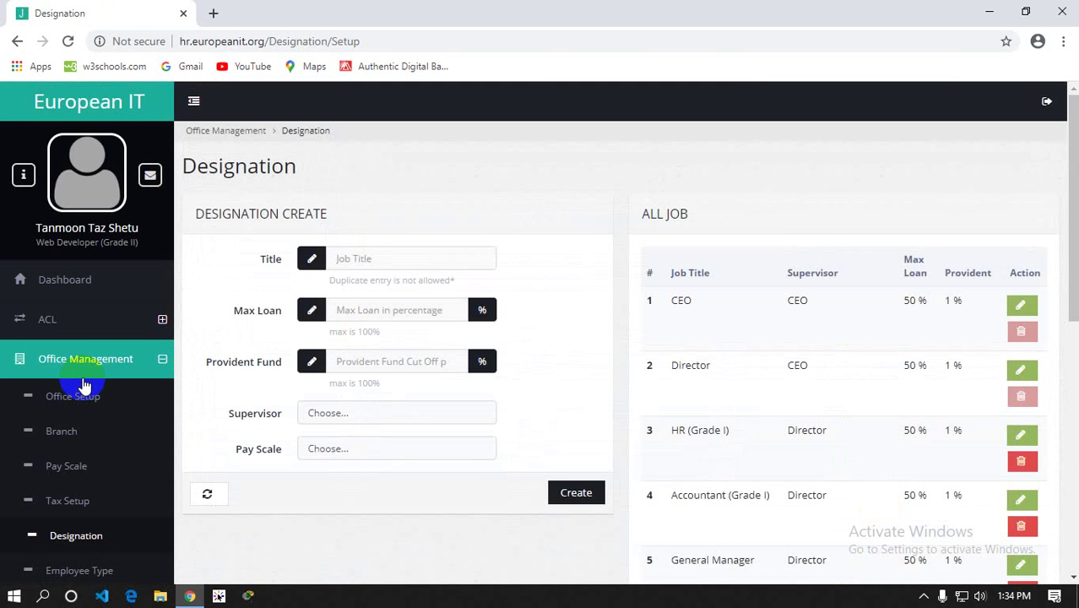
{"action": "scroll", "coordinate": [748, 298], "scroll_direction": "down", "scroll_amount": 2}
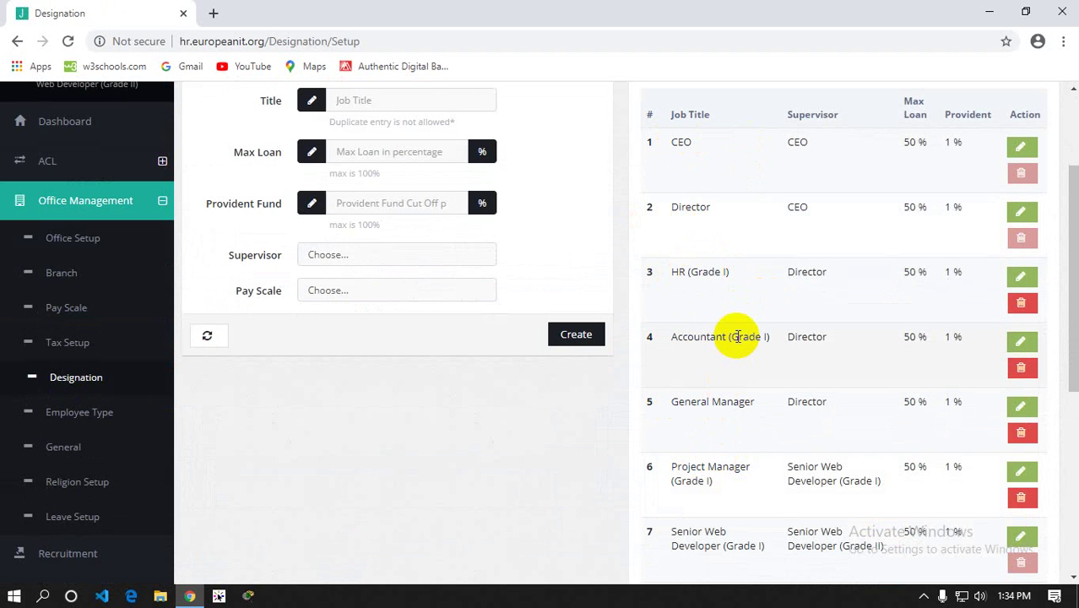
{"action": "scroll", "coordinate": [738, 337], "scroll_direction": "down", "scroll_amount": 5}
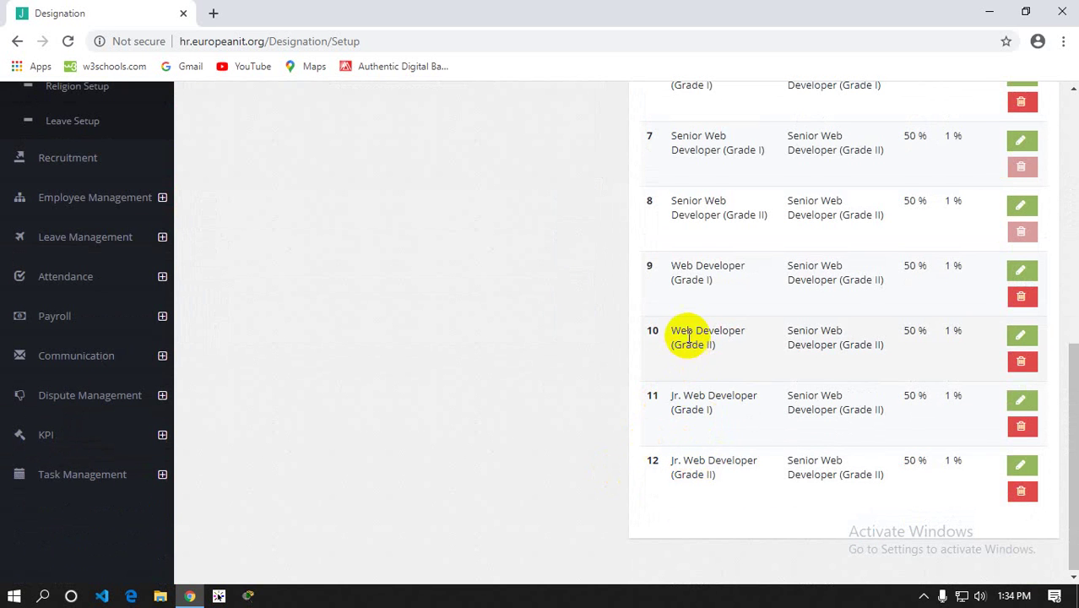
{"action": "scroll", "coordinate": [679, 283], "scroll_direction": "up", "scroll_amount": 1}
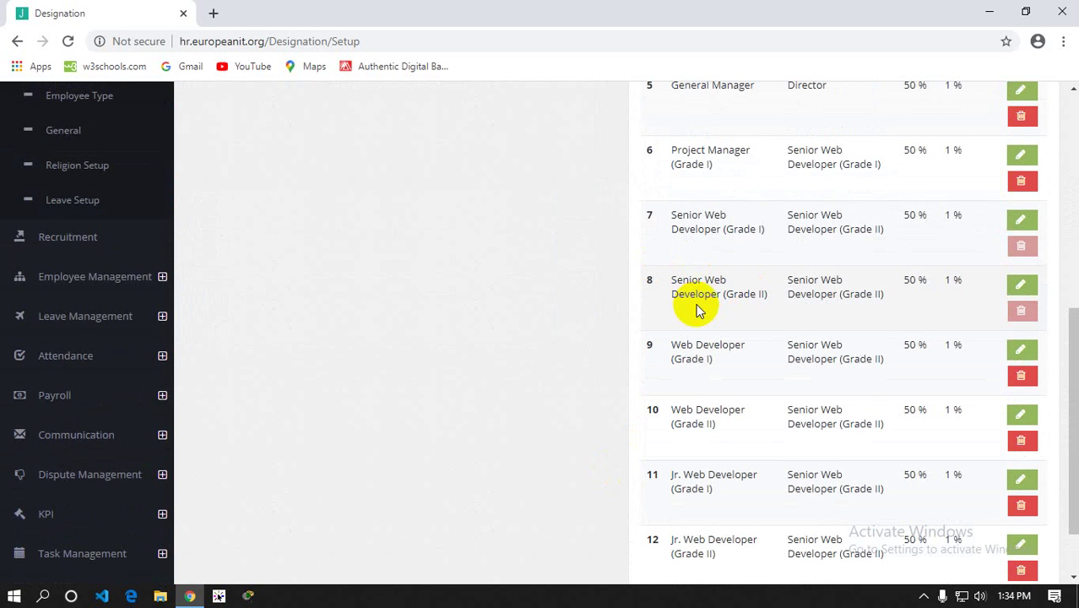
{"action": "scroll", "coordinate": [695, 311], "scroll_direction": "up", "scroll_amount": 5}
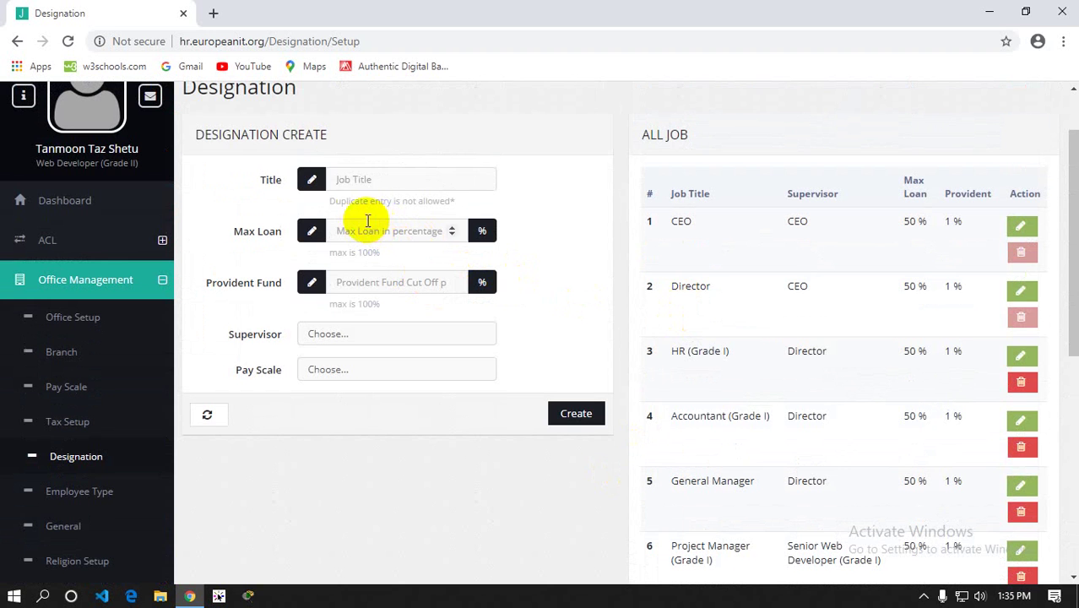
{"action": "left_click", "coordinate": [353, 180]}
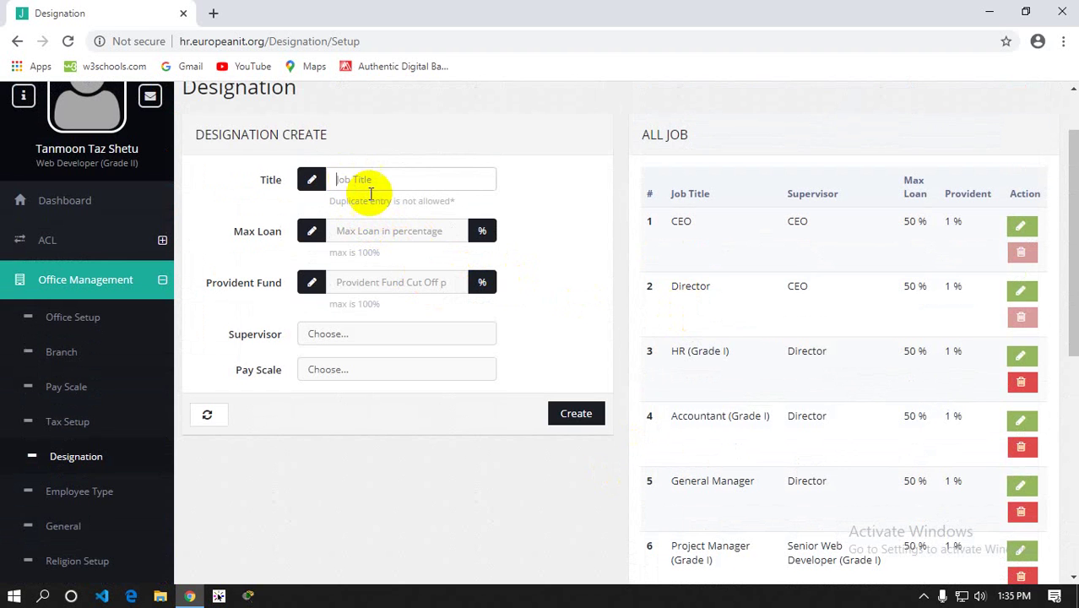
{"action": "left_click", "coordinate": [677, 222]}
{"action": "double_click", "coordinate": [677, 222]}
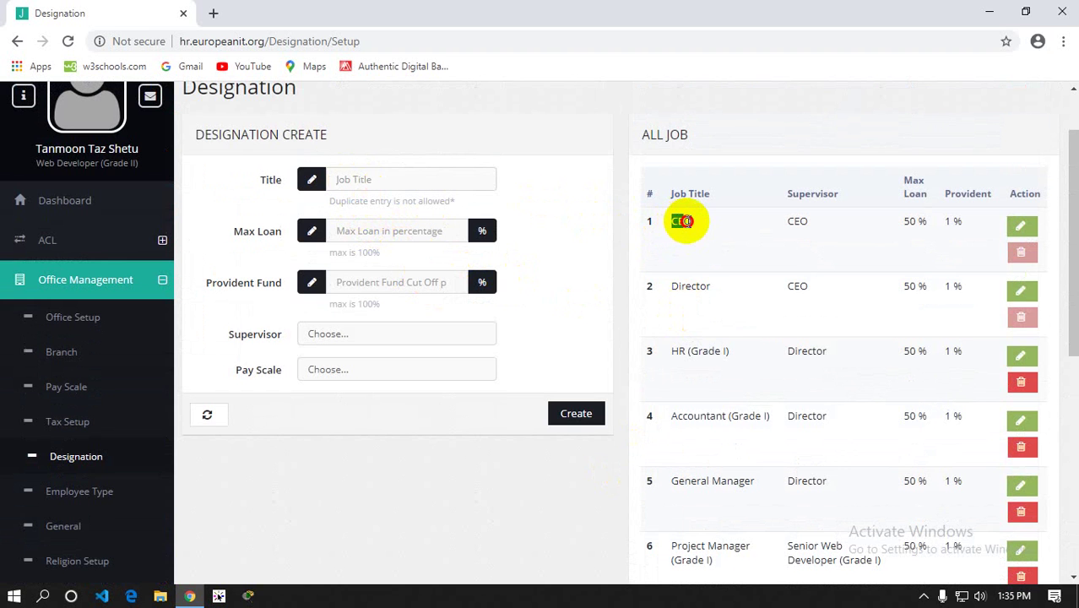
{"action": "left_click", "coordinate": [373, 179]}
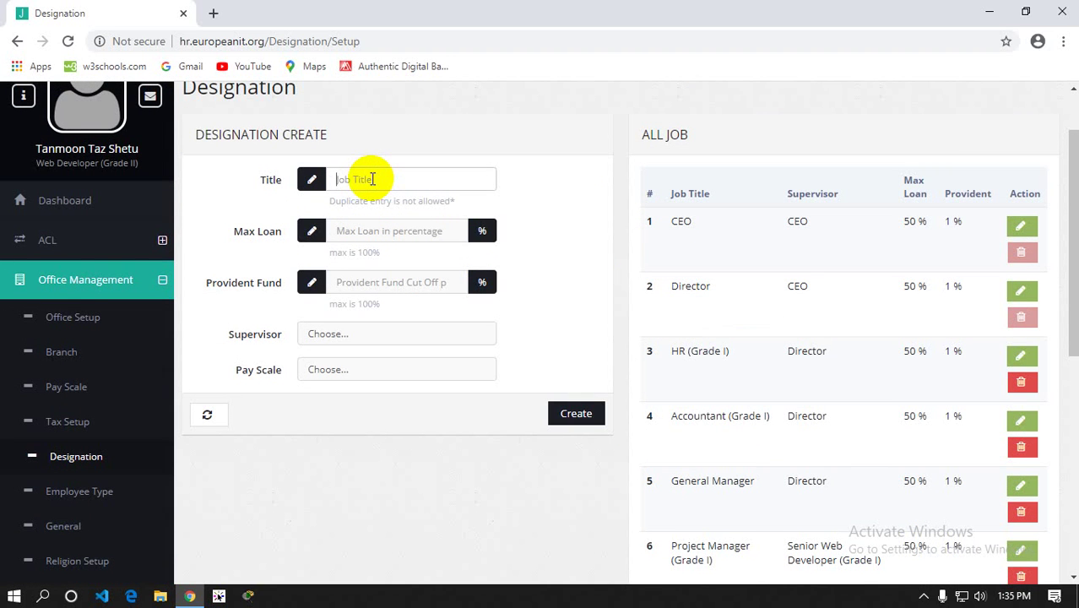
{"action": "left_click", "coordinate": [354, 235]}
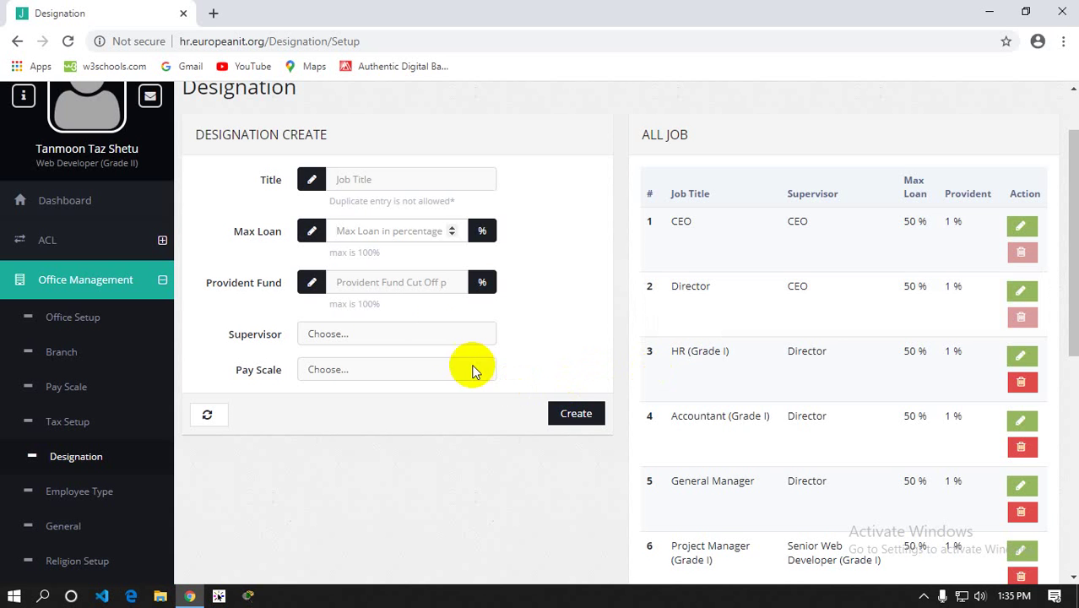
Point out the Max Loan and Provident Fund percentage fields, then open the Supervisor job-title list
{"action": "scroll", "coordinate": [775, 471], "scroll_direction": "down", "scroll_amount": 5}
{"action": "scroll", "coordinate": [362, 368], "scroll_direction": "up", "scroll_amount": 6}
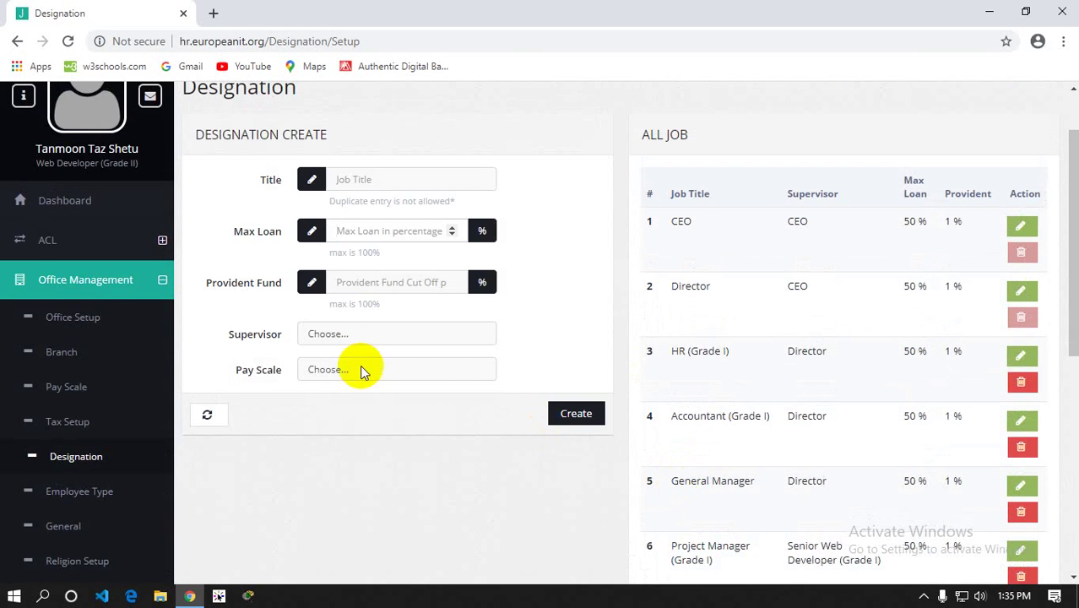
{"action": "left_click", "coordinate": [321, 232]}
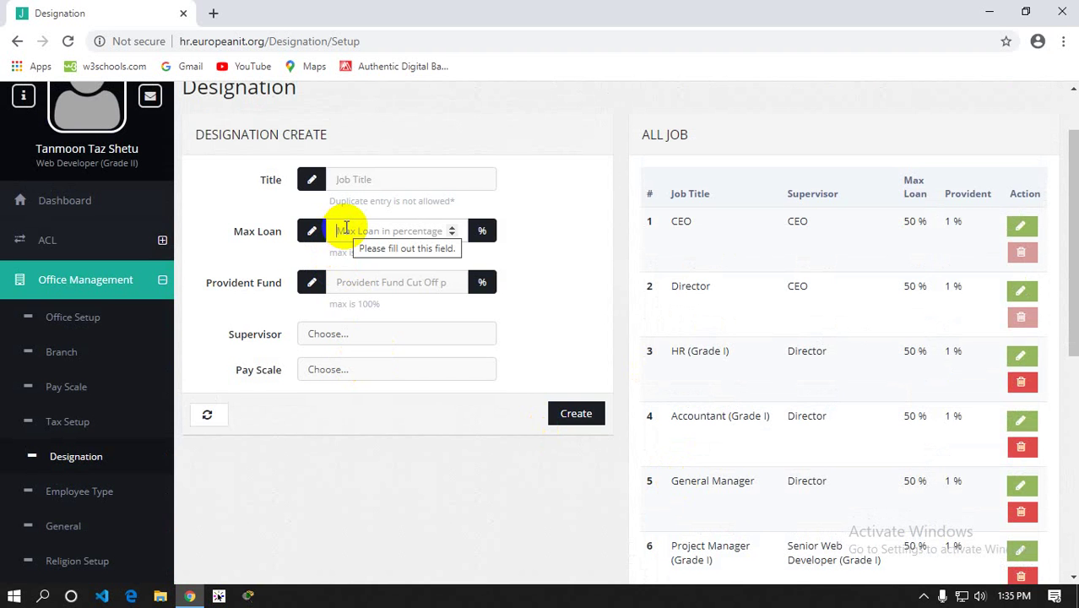
{"action": "left_click_drag", "start_coordinate": [655, 286], "coordinate": [712, 287]}
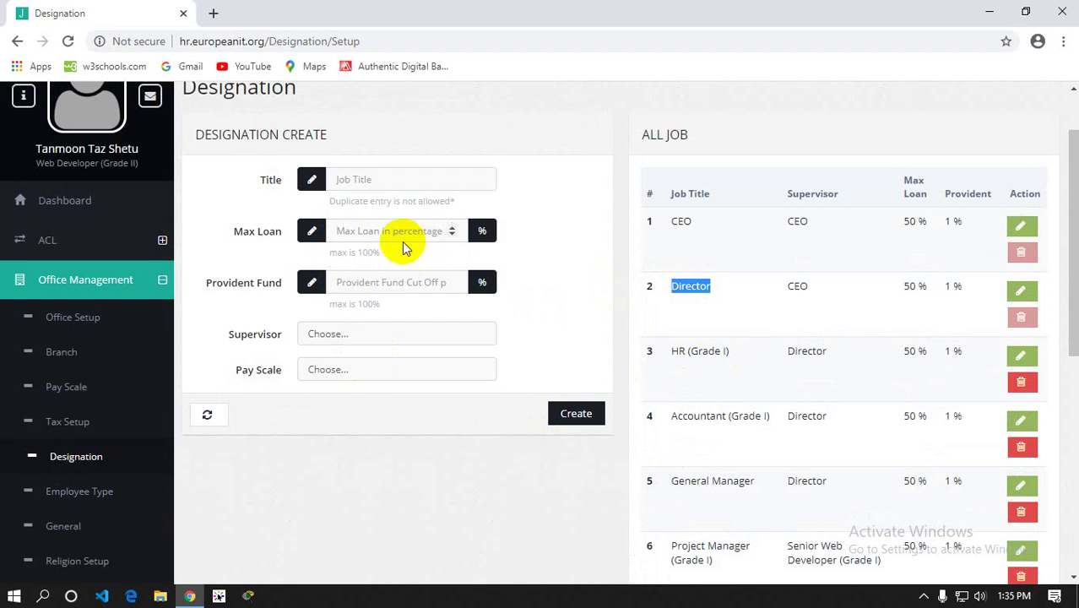
{"action": "left_click", "coordinate": [353, 282]}
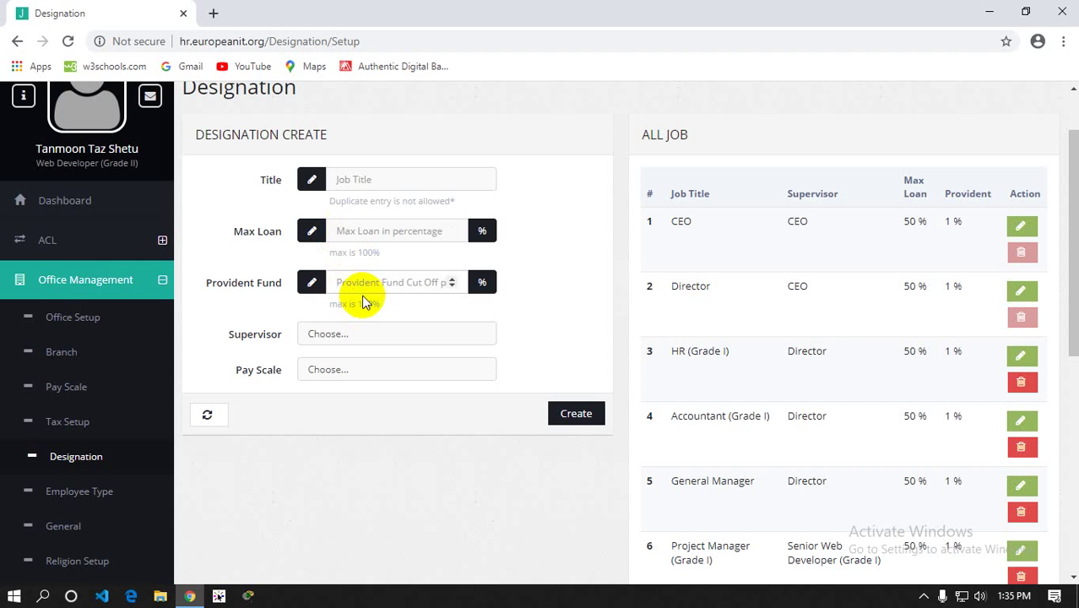
{"action": "double_click", "coordinate": [473, 230]}
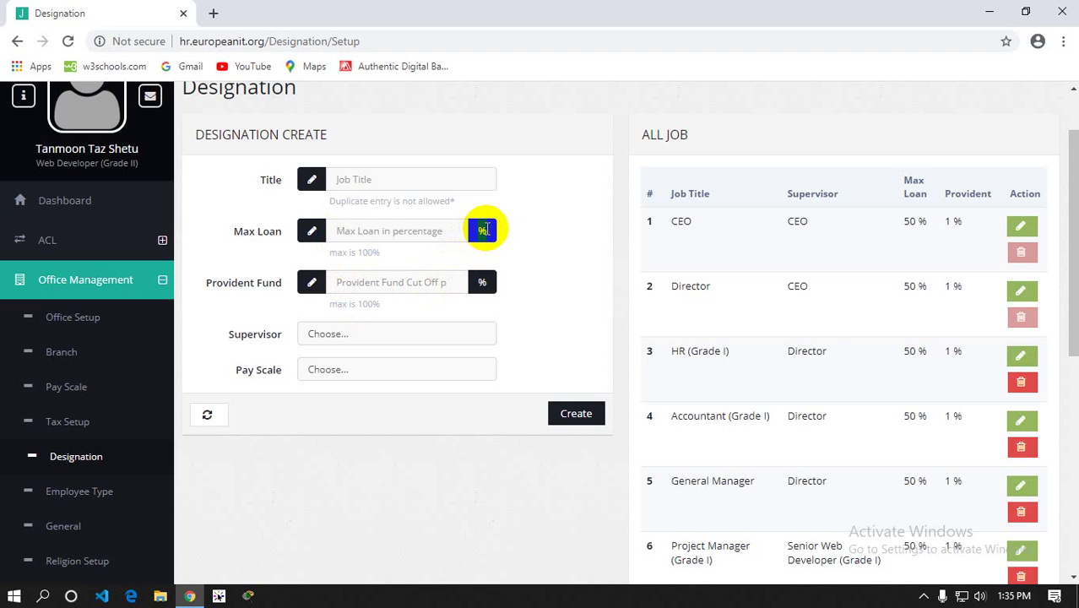
{"action": "double_click", "coordinate": [483, 279]}
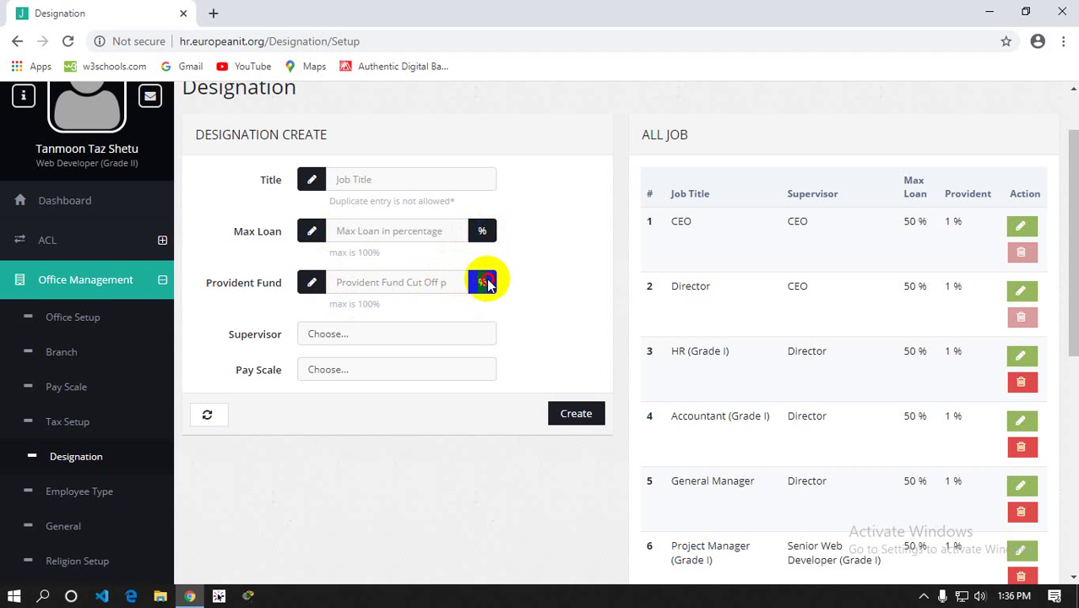
{"action": "double_click", "coordinate": [479, 285]}
{"action": "left_click", "coordinate": [340, 283]}
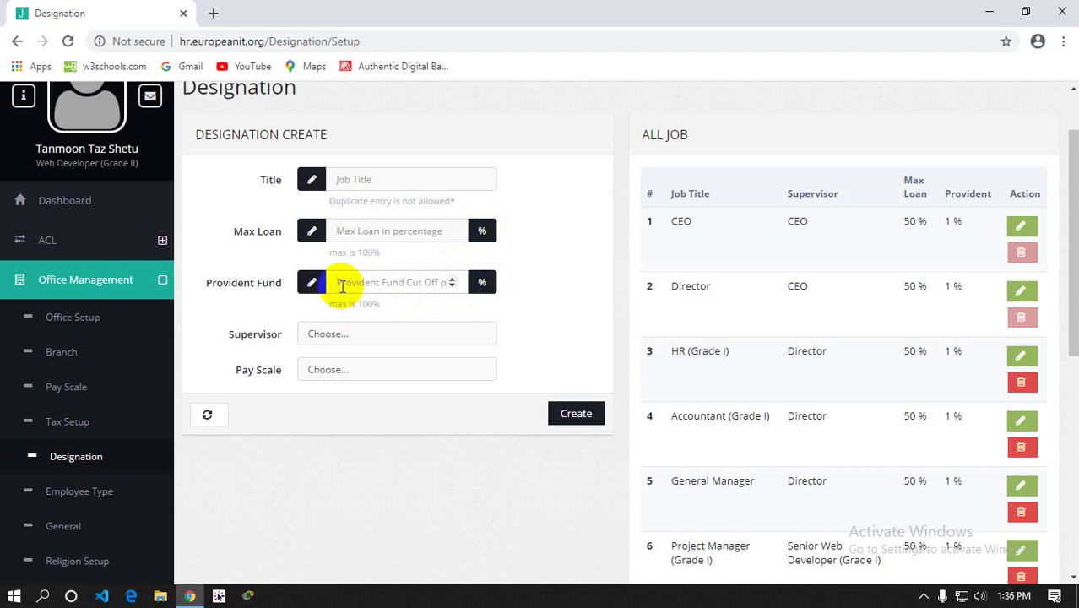
{"action": "left_click", "coordinate": [344, 236]}
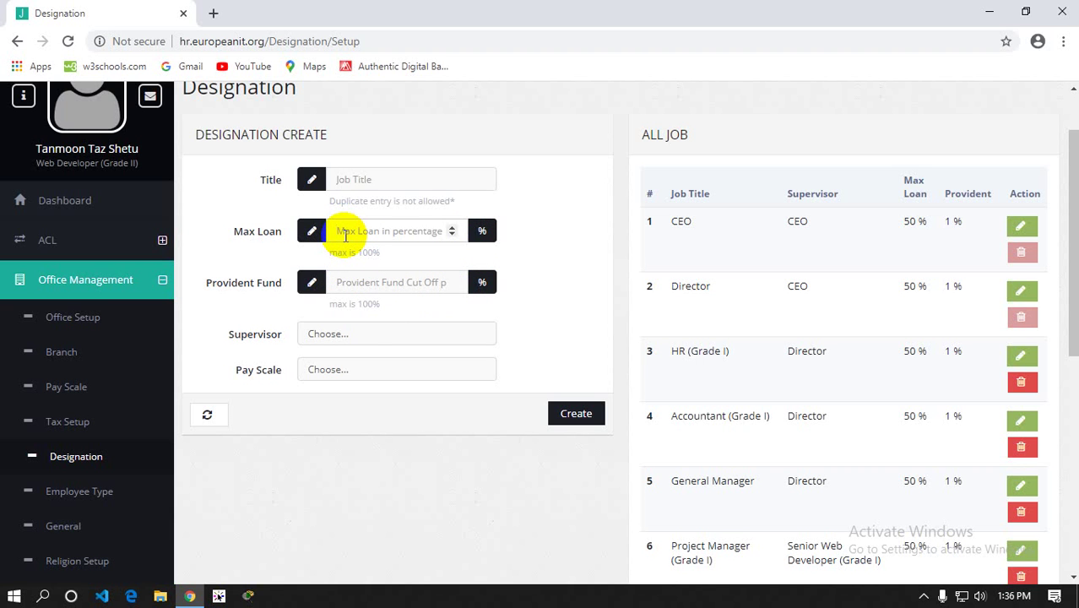
{"action": "left_click", "coordinate": [319, 337]}
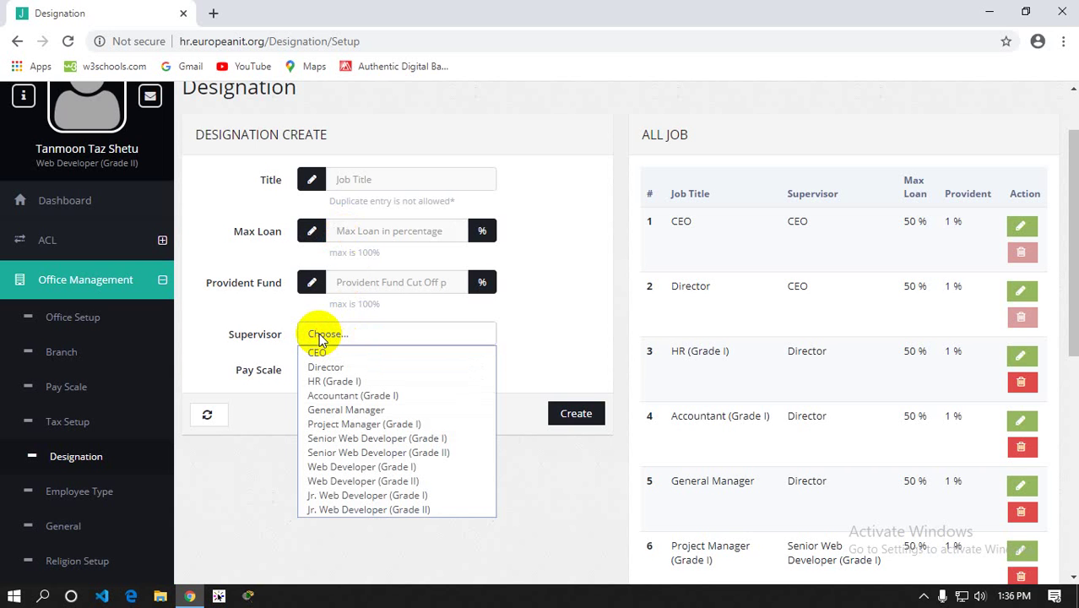
Close the Supervisor list, scroll the jobs, and view Pay Scale 1–3 without choosing one
{"action": "left_click", "coordinate": [572, 268]}
{"action": "scroll", "coordinate": [591, 291], "scroll_direction": "down", "scroll_amount": 5}
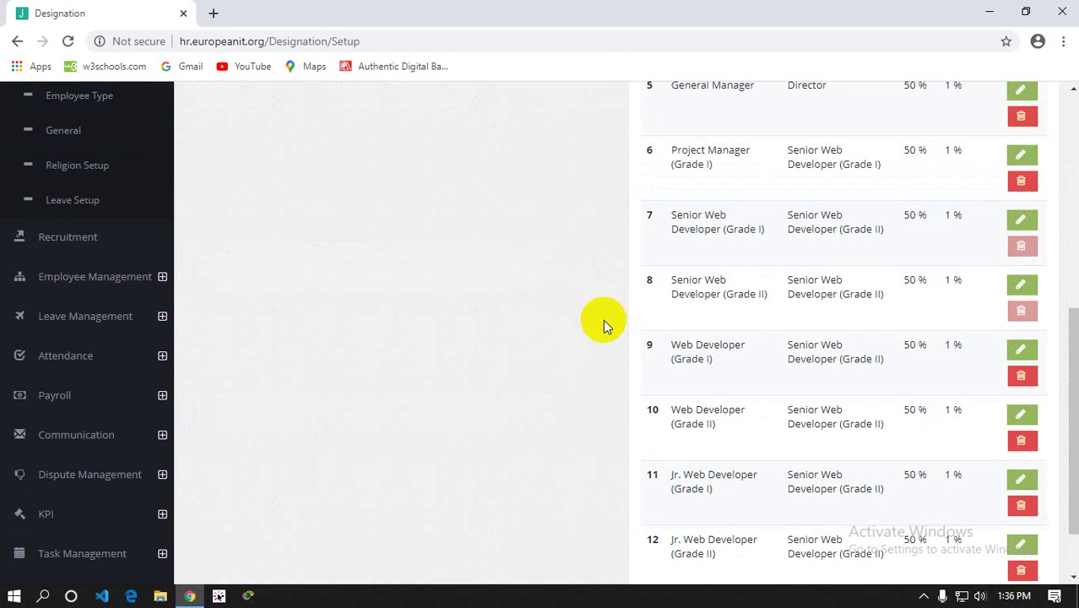
{"action": "scroll", "coordinate": [602, 321], "scroll_direction": "down", "scroll_amount": 2}
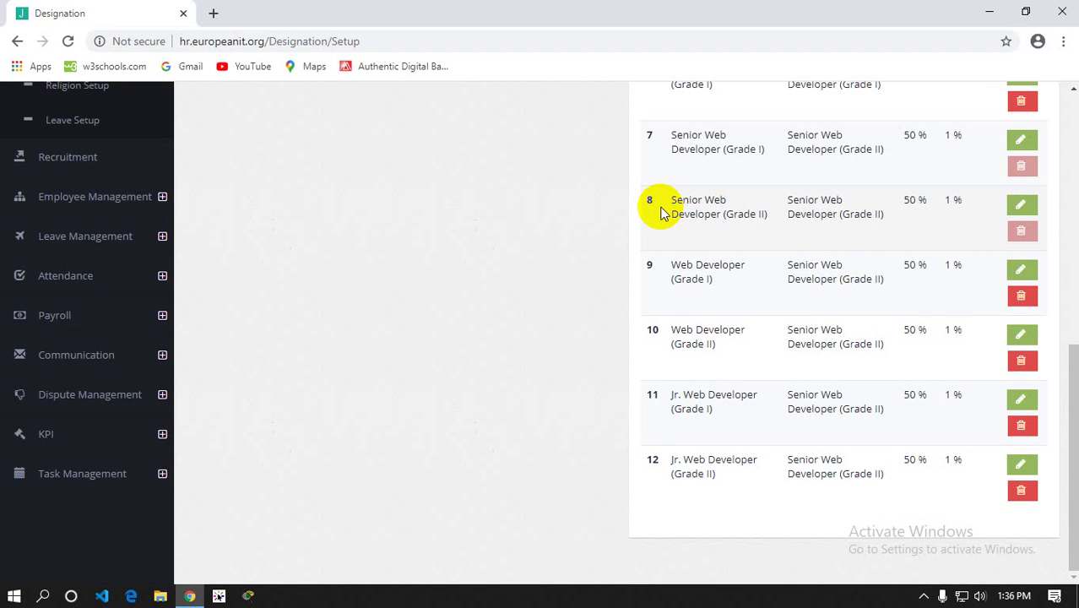
{"action": "scroll", "coordinate": [627, 241], "scroll_direction": "up", "scroll_amount": 4}
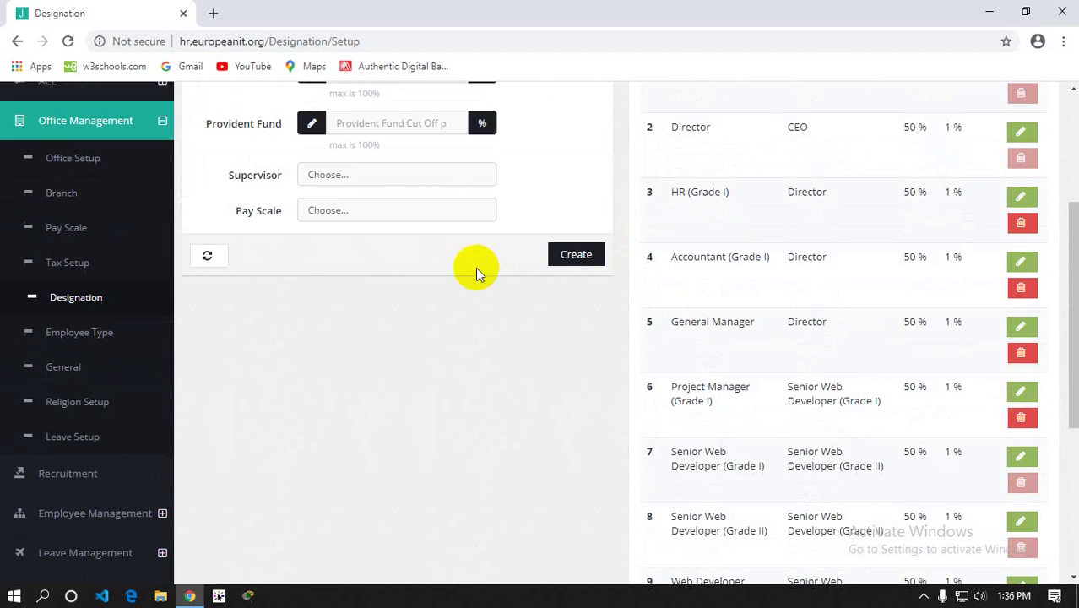
{"action": "left_click", "coordinate": [317, 213]}
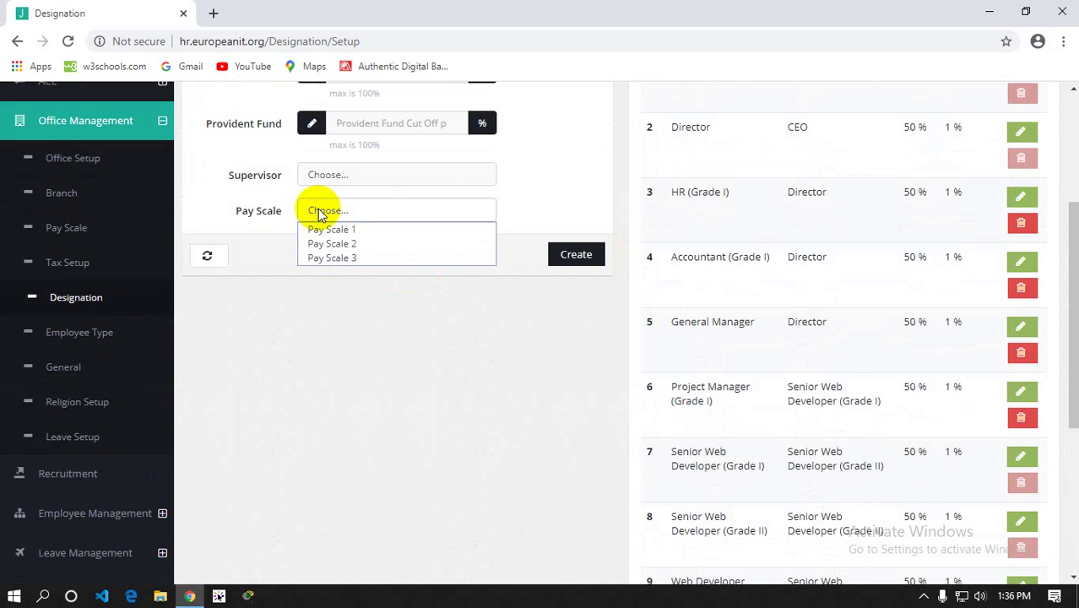
{"action": "left_click", "coordinate": [340, 333]}
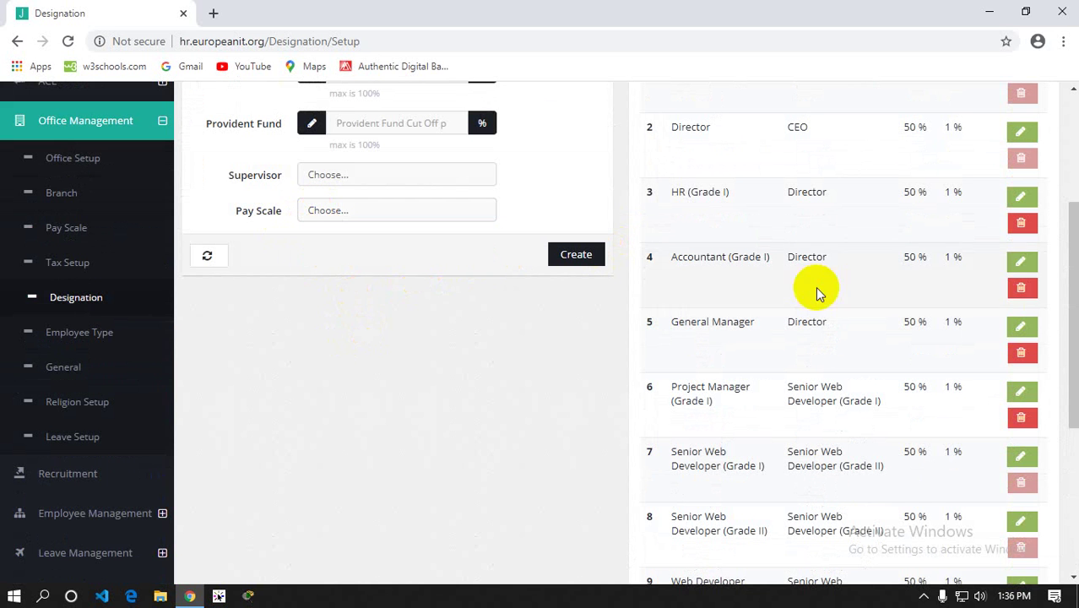
{"action": "scroll", "coordinate": [844, 254], "scroll_direction": "up", "scroll_amount": 2}
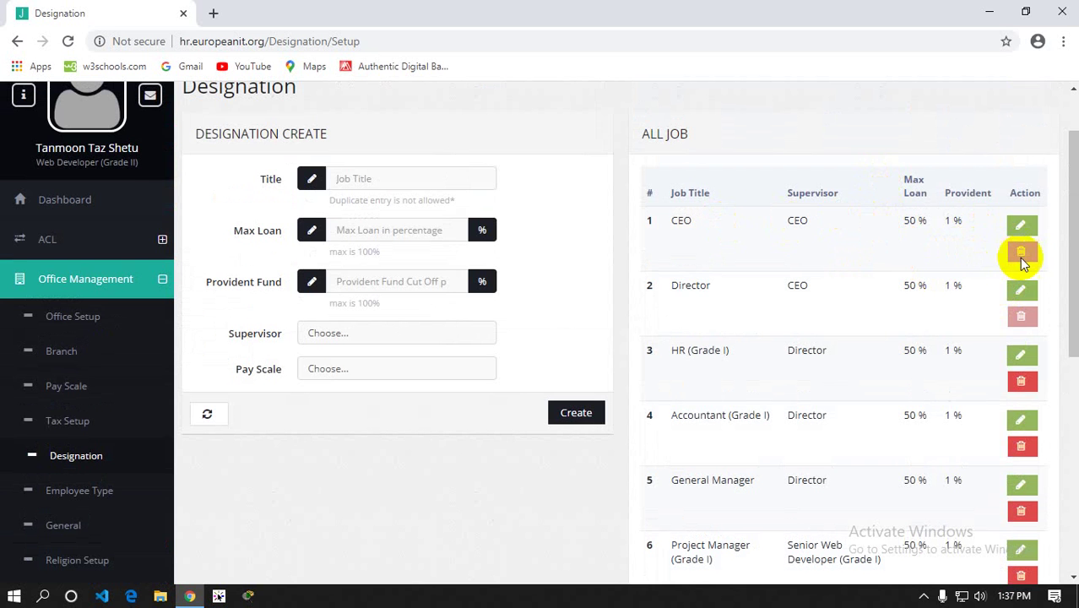
{"action": "scroll", "coordinate": [744, 291], "scroll_direction": "down", "scroll_amount": 5}
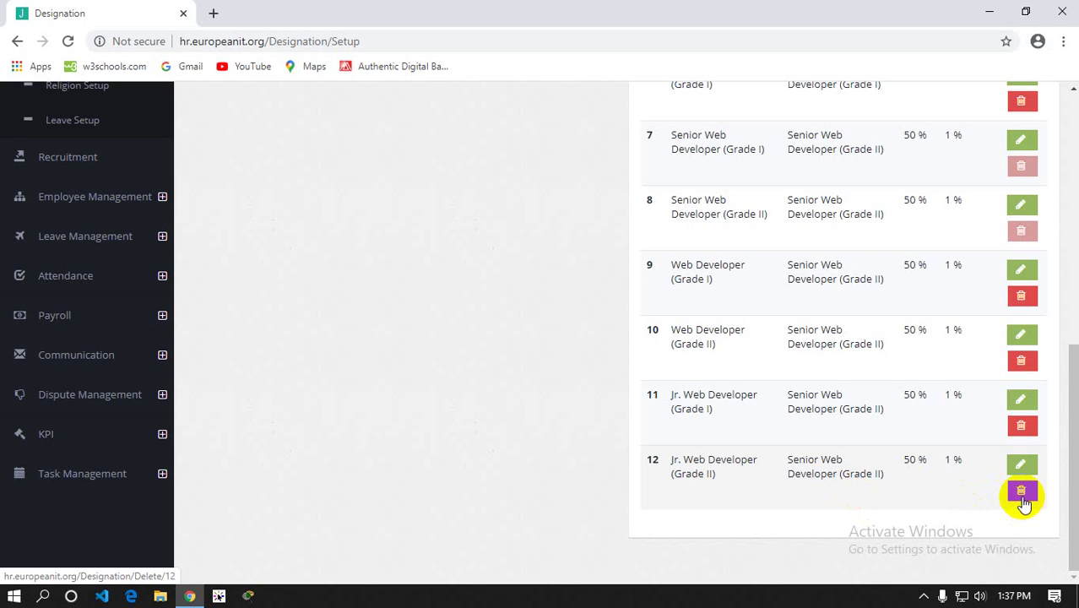
{"action": "scroll", "coordinate": [964, 342], "scroll_direction": "up", "scroll_amount": 5}
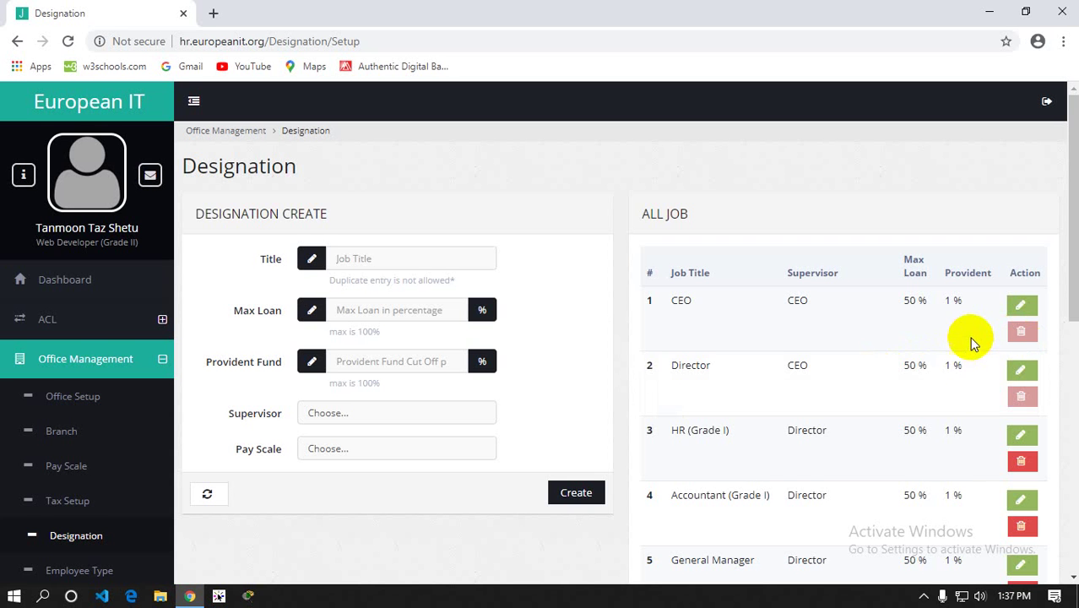
{"action": "scroll", "coordinate": [969, 334], "scroll_direction": "down", "scroll_amount": 1}
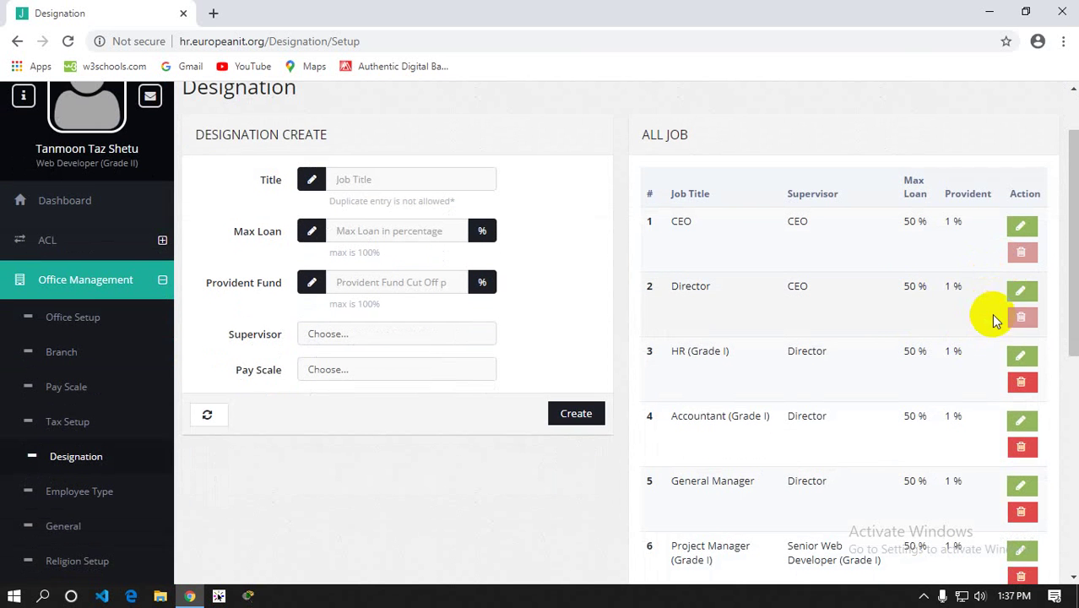
{"action": "scroll", "coordinate": [1009, 320], "scroll_direction": "down", "scroll_amount": 2}
{"action": "scroll", "coordinate": [1005, 324], "scroll_direction": "down", "scroll_amount": 1}
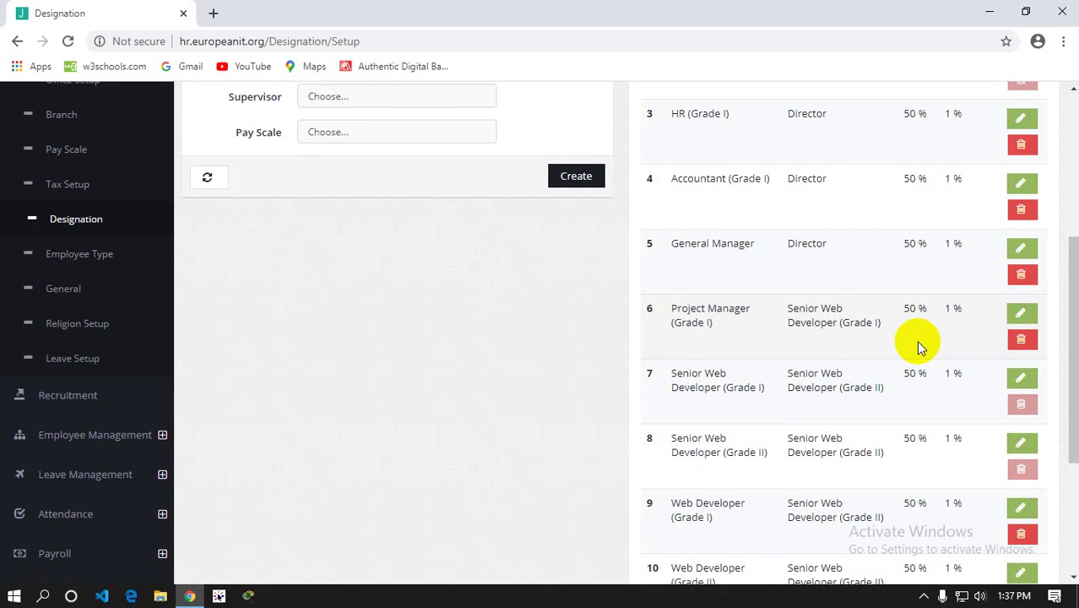
{"action": "scroll", "coordinate": [918, 346], "scroll_direction": "up", "scroll_amount": 1}
{"action": "scroll", "coordinate": [919, 342], "scroll_direction": "up", "scroll_amount": 1}
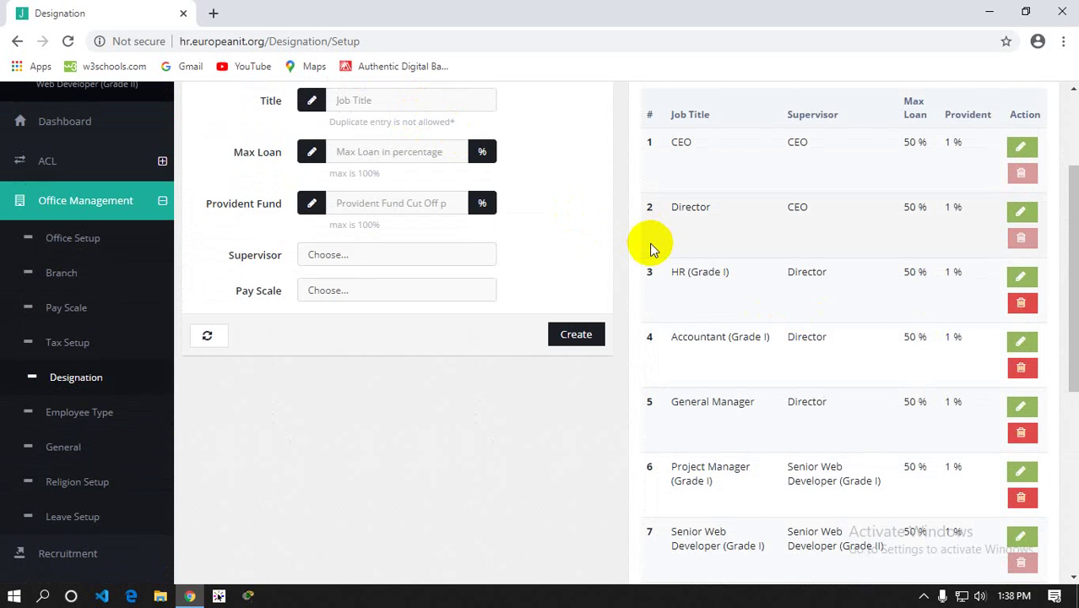
{"action": "scroll", "coordinate": [436, 243], "scroll_direction": "up", "scroll_amount": 2}
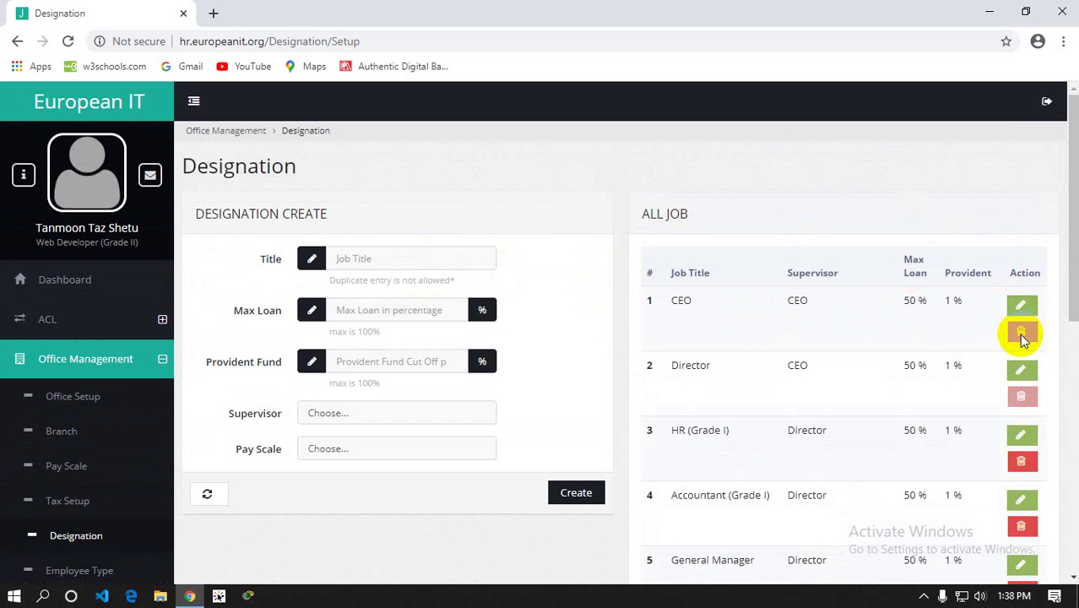
{"action": "scroll", "coordinate": [106, 302], "scroll_direction": "down", "scroll_amount": 2}
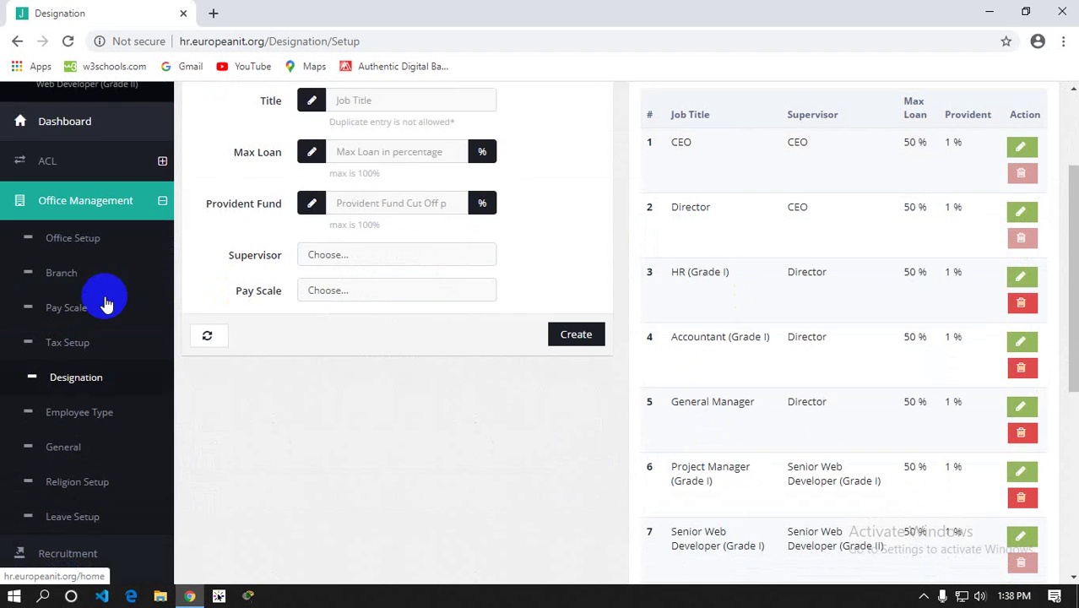
Open Employee Type and highlight the Full Time and Contractual entries in its table
{"action": "left_click", "coordinate": [70, 429]}
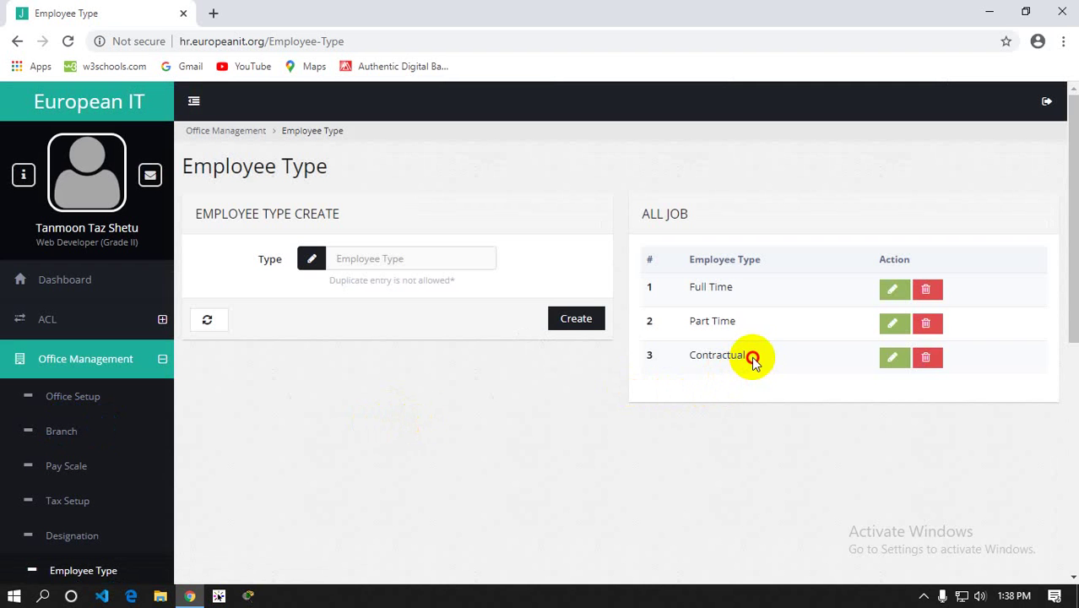
{"action": "left_click_drag", "start_coordinate": [752, 358], "coordinate": [639, 292]}
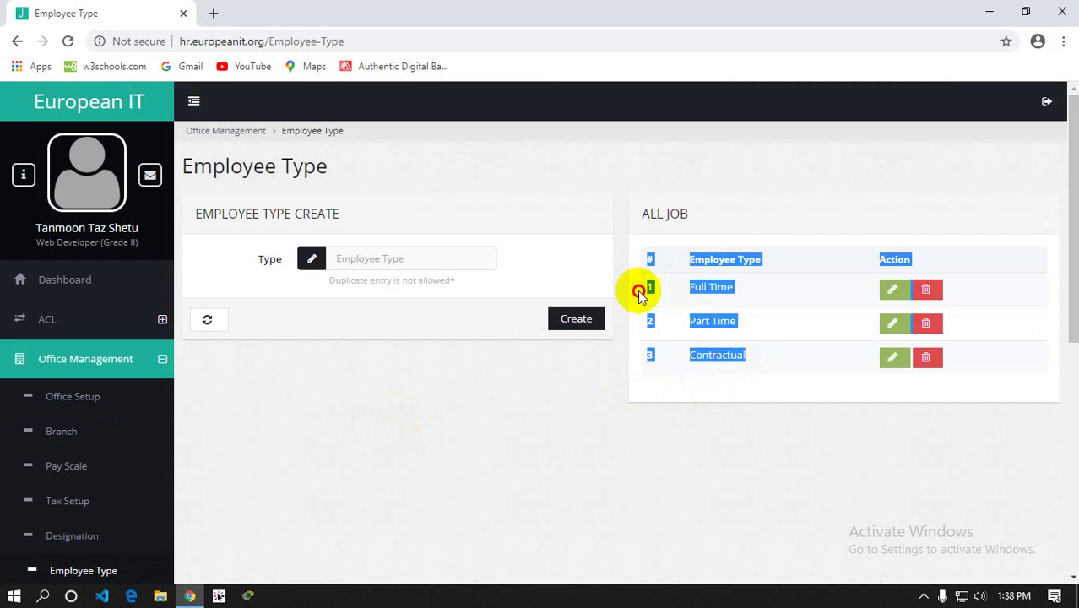
{"action": "left_click", "coordinate": [715, 408]}
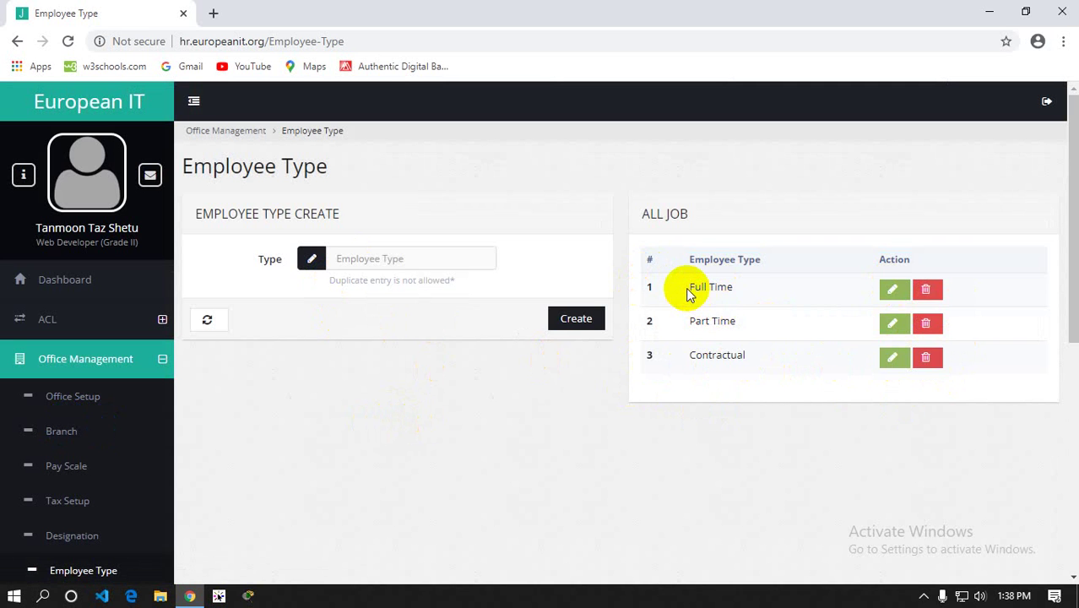
{"action": "left_click_drag", "start_coordinate": [688, 288], "coordinate": [736, 293]}
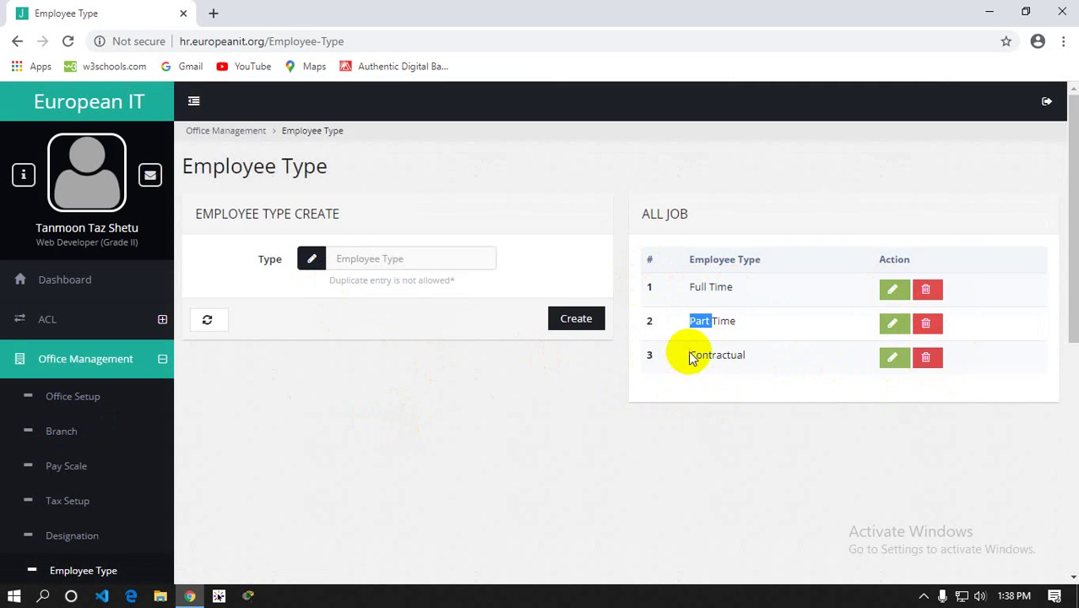
{"action": "left_click_drag", "start_coordinate": [688, 355], "coordinate": [760, 359]}
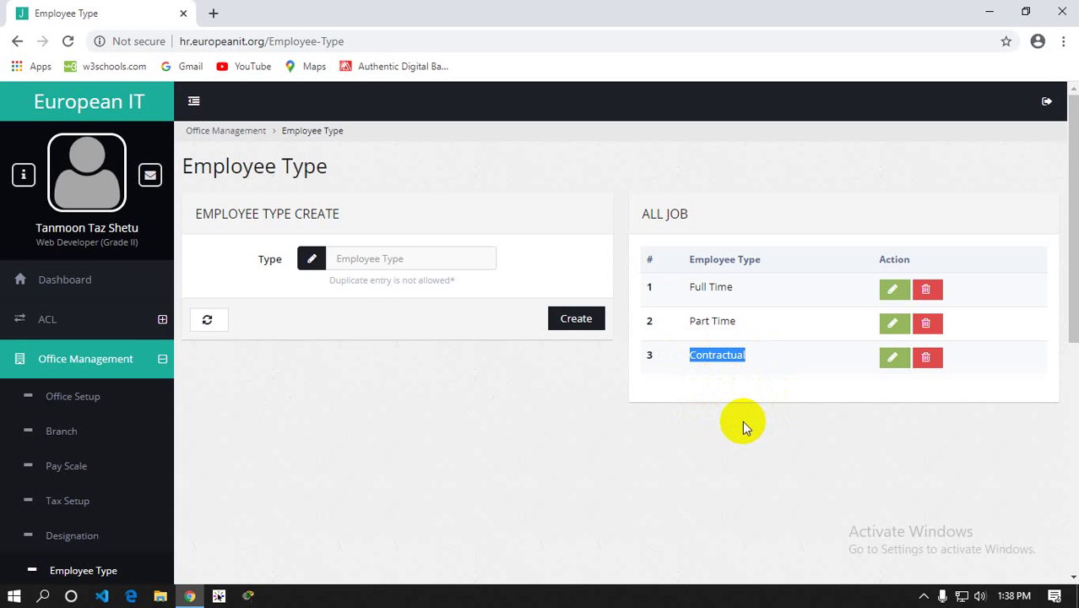
Scroll the sidebar and open the General Setup page
{"action": "scroll", "coordinate": [417, 384], "scroll_direction": "down", "scroll_amount": 1}
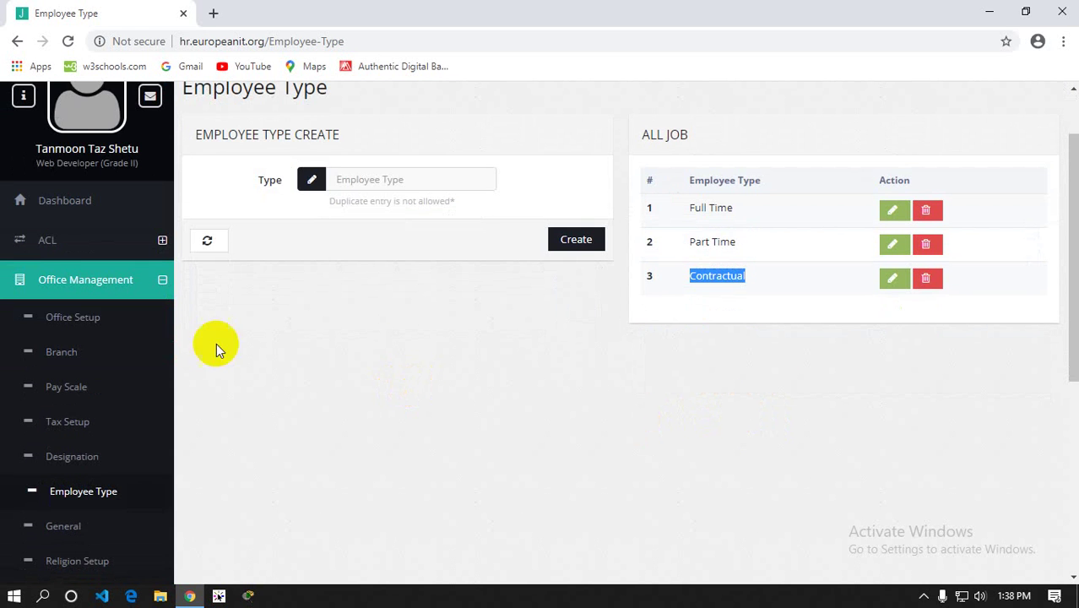
{"action": "left_click", "coordinate": [60, 341]}
{"action": "scroll", "coordinate": [76, 375], "scroll_direction": "down", "scroll_amount": 2}
{"action": "left_click", "coordinate": [72, 366]}
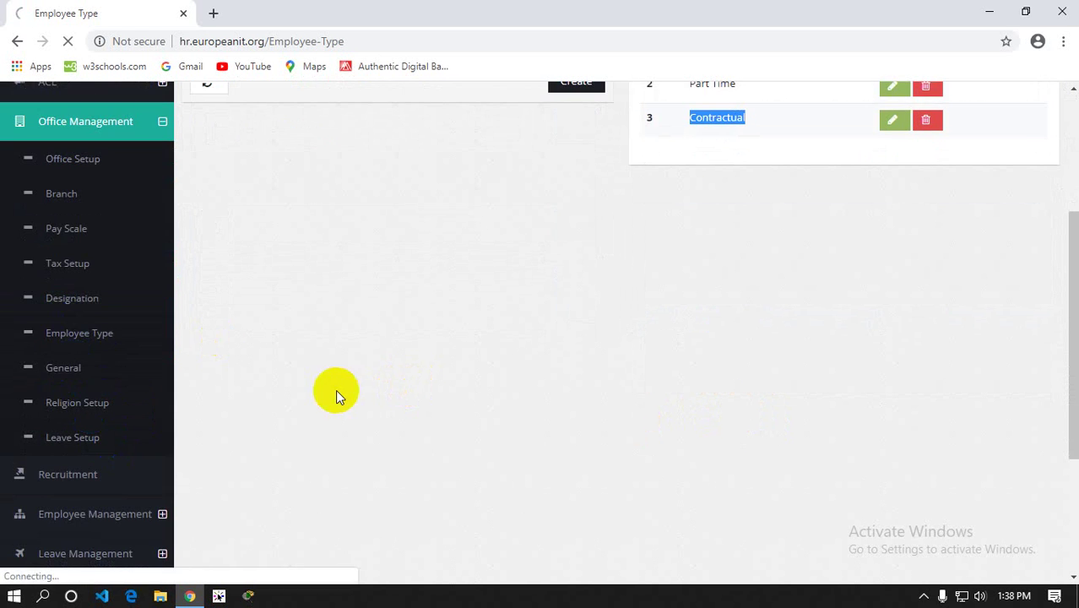
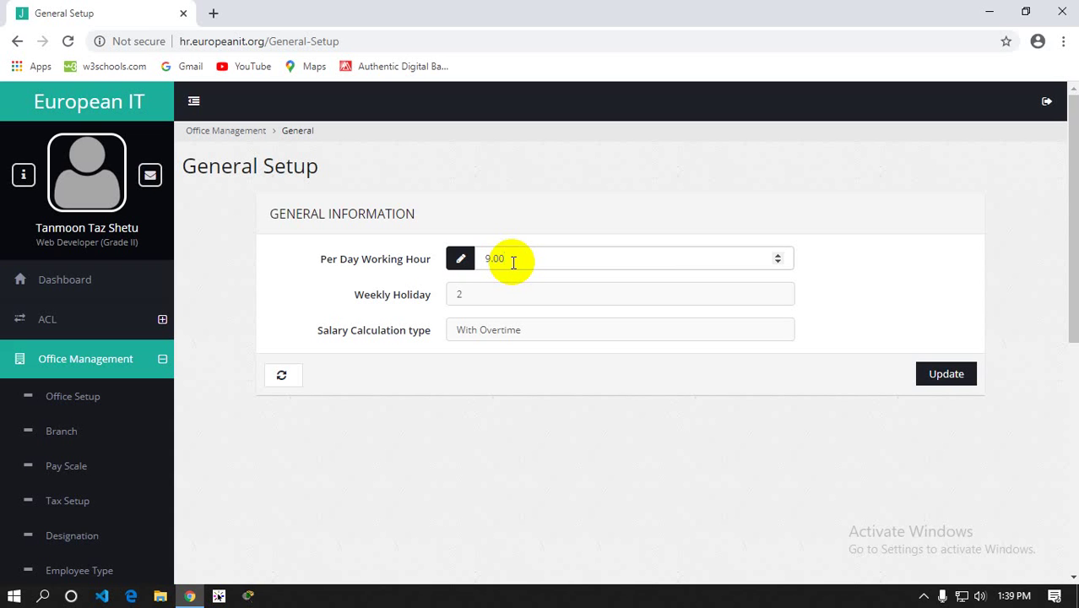
Check the 9.00 daily working hours and keep Weekly Holiday at 2
{"action": "left_click_drag", "start_coordinate": [511, 261], "coordinate": [471, 270]}
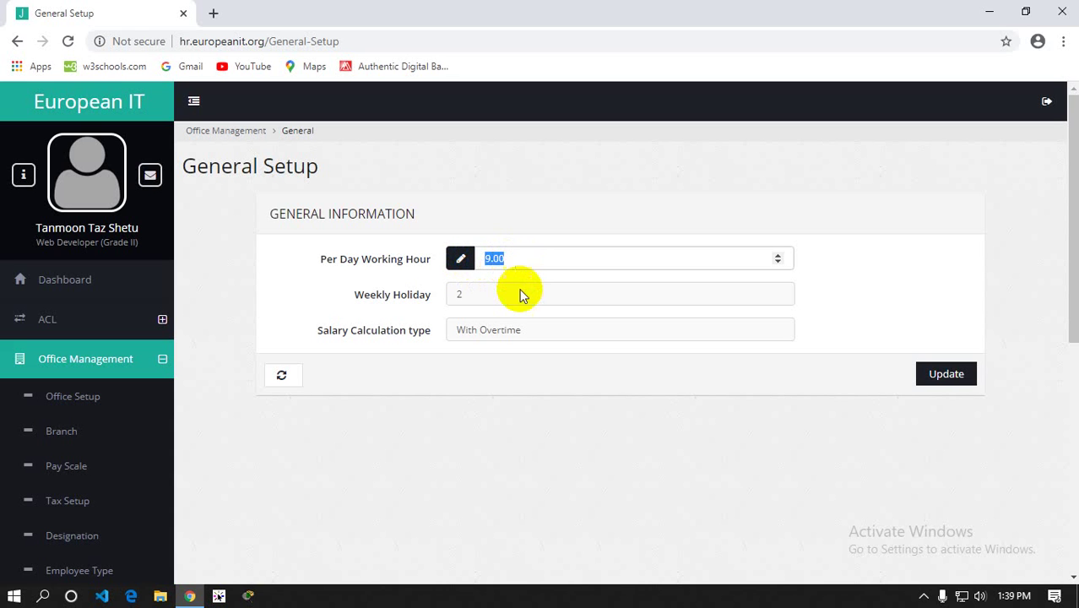
{"action": "left_click", "coordinate": [473, 295]}
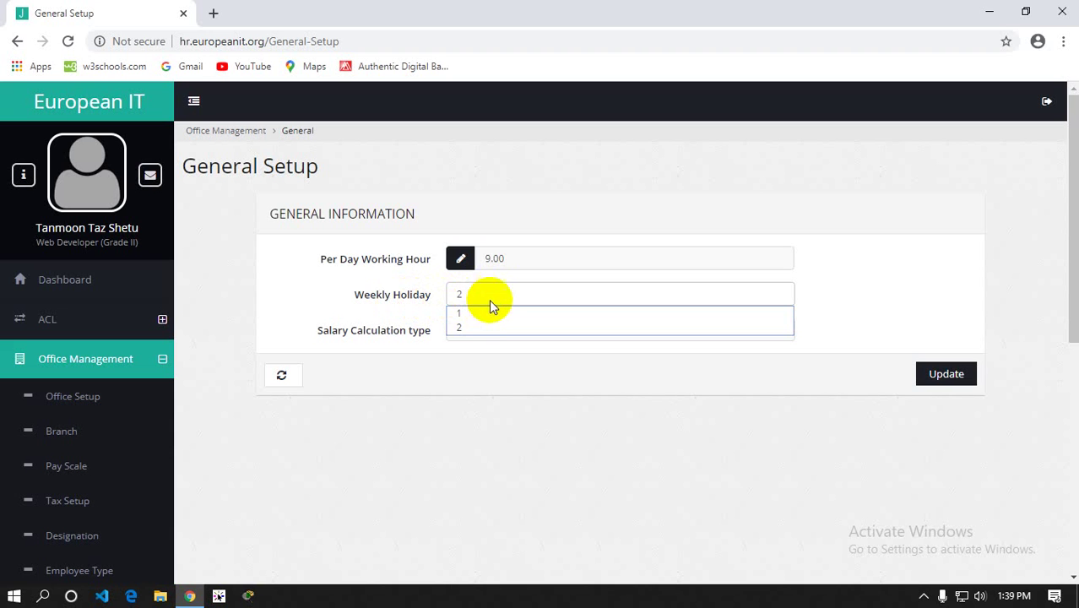
{"action": "left_click", "coordinate": [470, 327]}
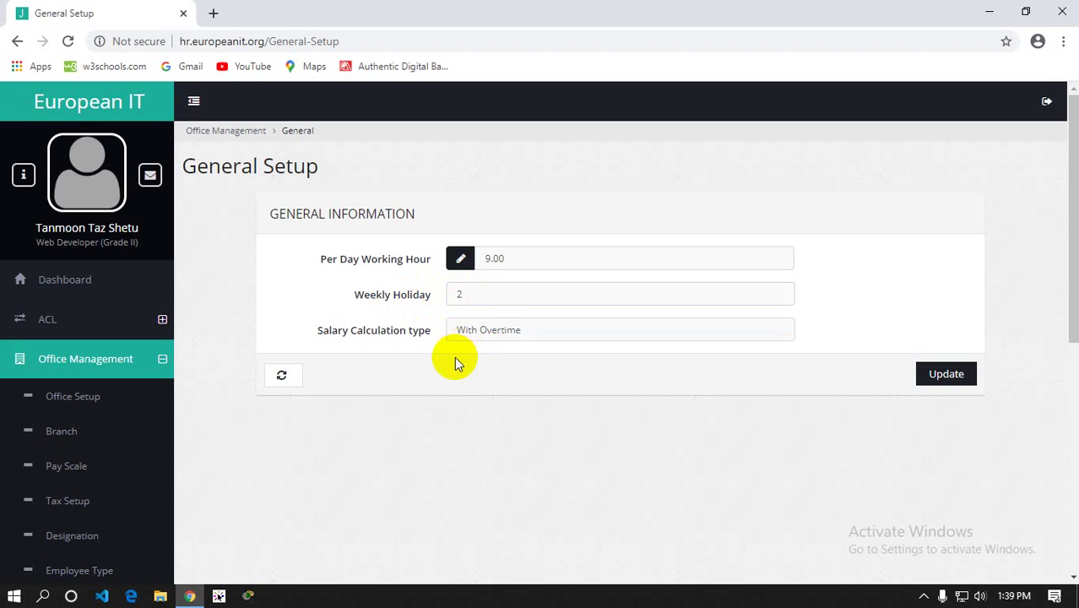
{"action": "left_click", "coordinate": [488, 293]}
{"action": "left_click", "coordinate": [488, 293]}
{"action": "left_click", "coordinate": [488, 294]}
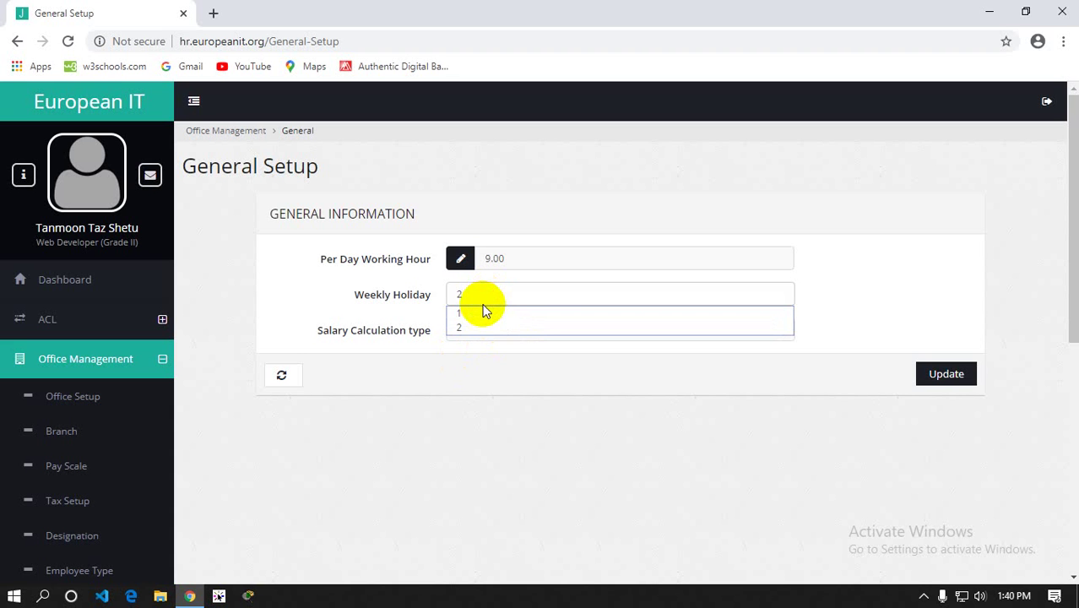
{"action": "left_click", "coordinate": [469, 385]}
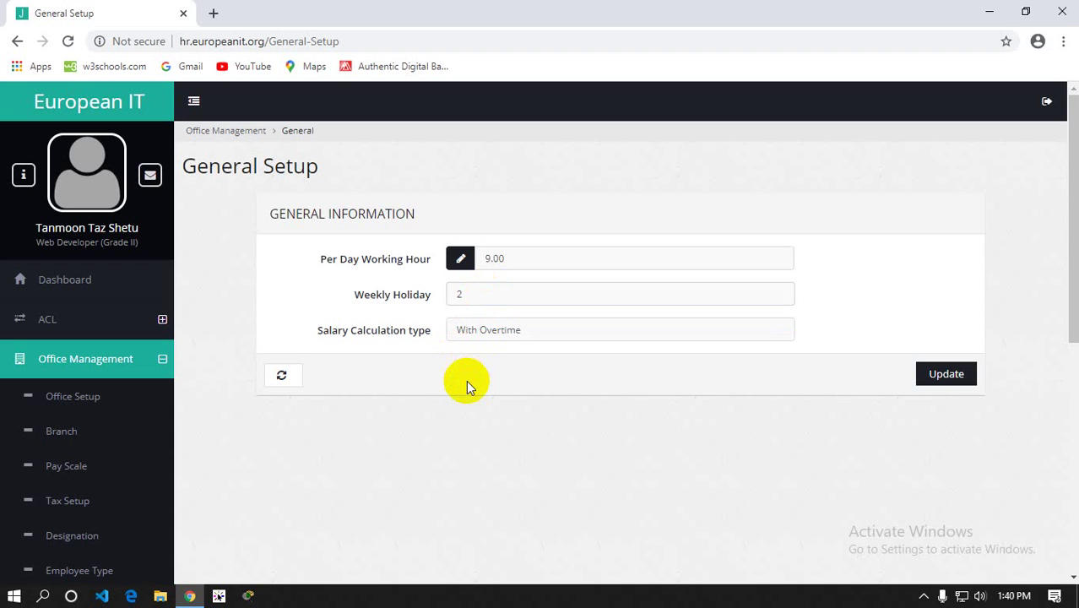
Switch the Salary Calculation type from With Overtime to Without Overtime
{"action": "left_click", "coordinate": [482, 331]}
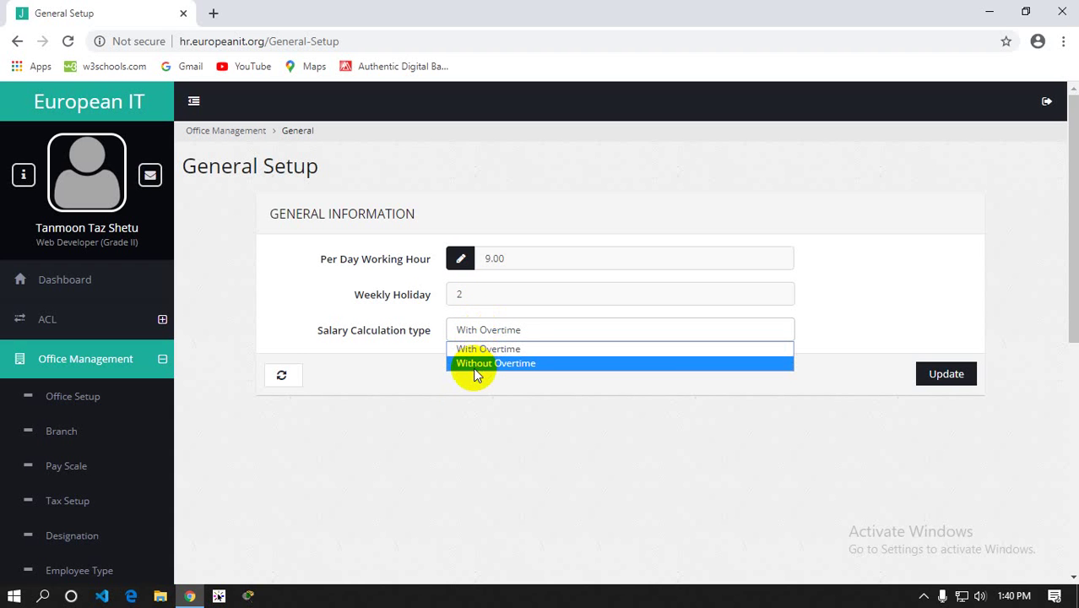
{"action": "left_click", "coordinate": [344, 381]}
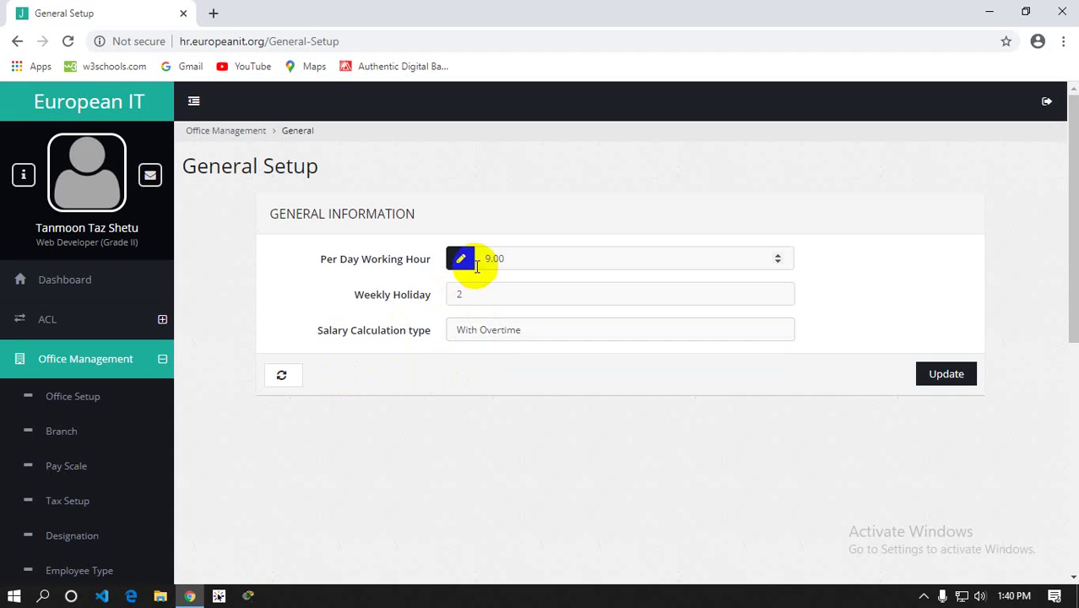
{"action": "left_click_drag", "start_coordinate": [482, 259], "coordinate": [533, 259]}
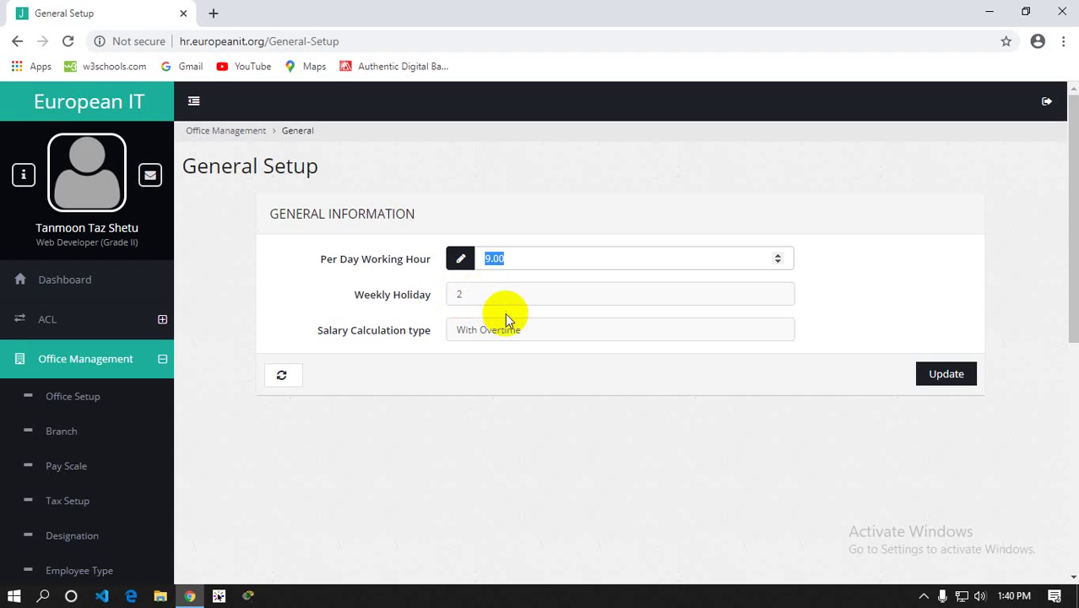
{"action": "left_click", "coordinate": [481, 331]}
{"action": "left_click", "coordinate": [482, 361]}
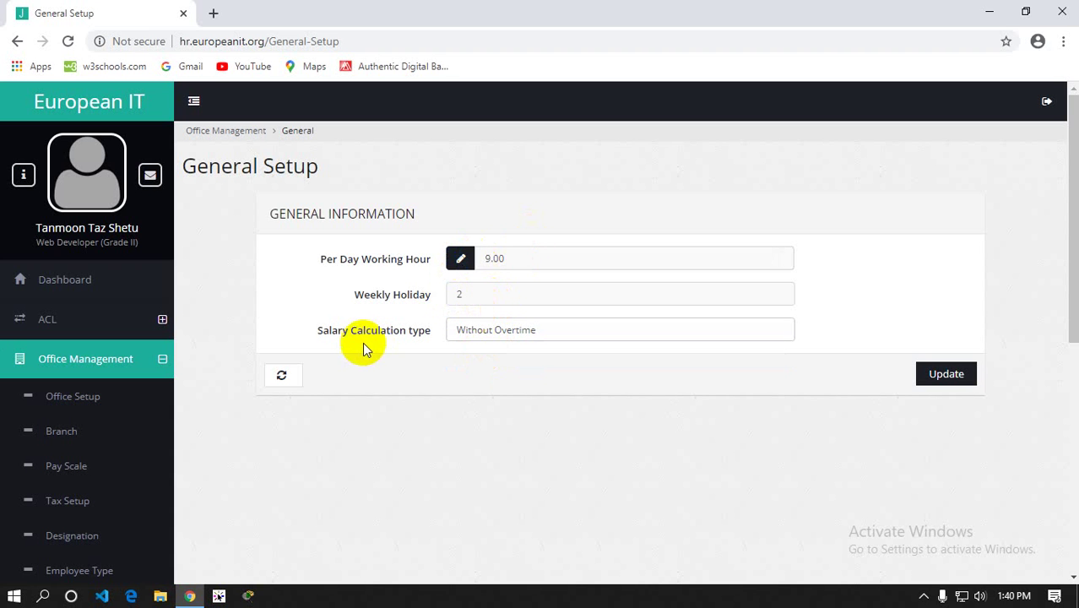
{"action": "scroll", "coordinate": [108, 363], "scroll_direction": "down", "scroll_amount": 3}
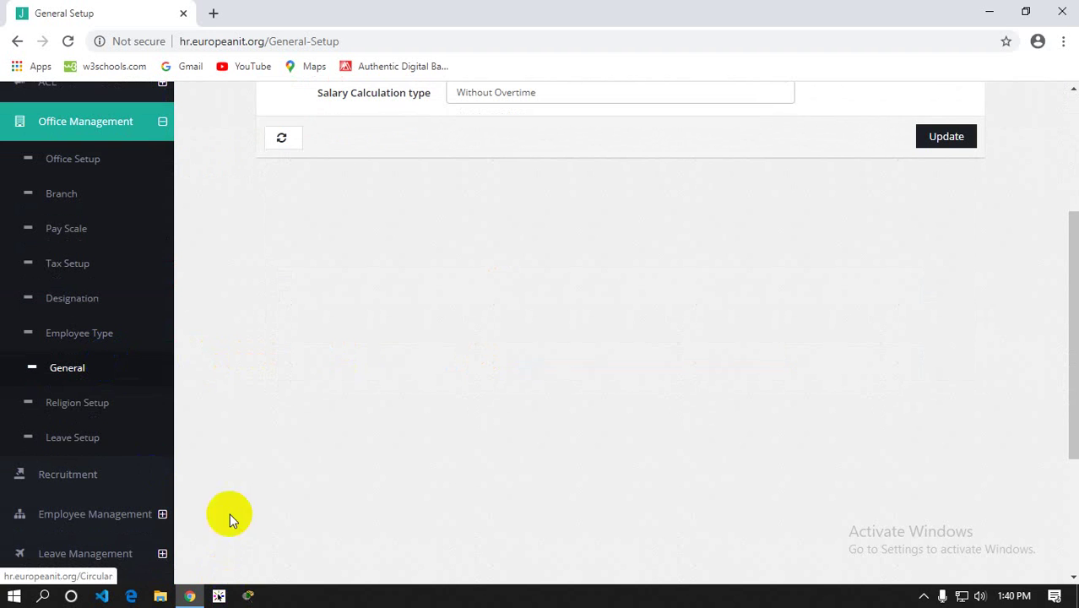
{"action": "left_click", "coordinate": [71, 404]}
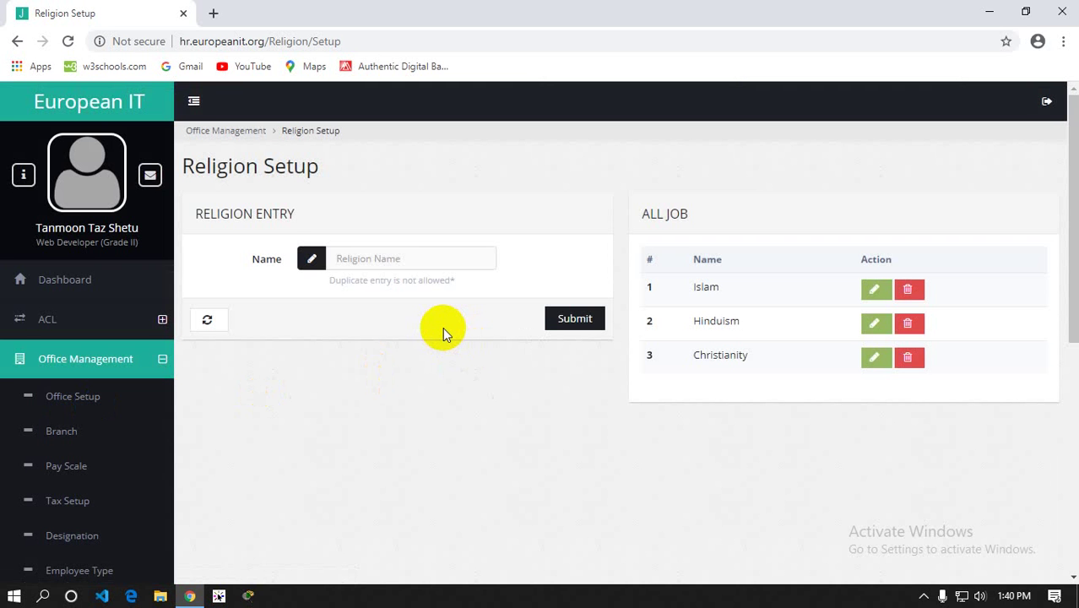
Review the Religion Setup list of Islam, Hinduism and Christianity and its new-religion name field
{"action": "scroll", "coordinate": [416, 337], "scroll_direction": "down", "scroll_amount": 3}
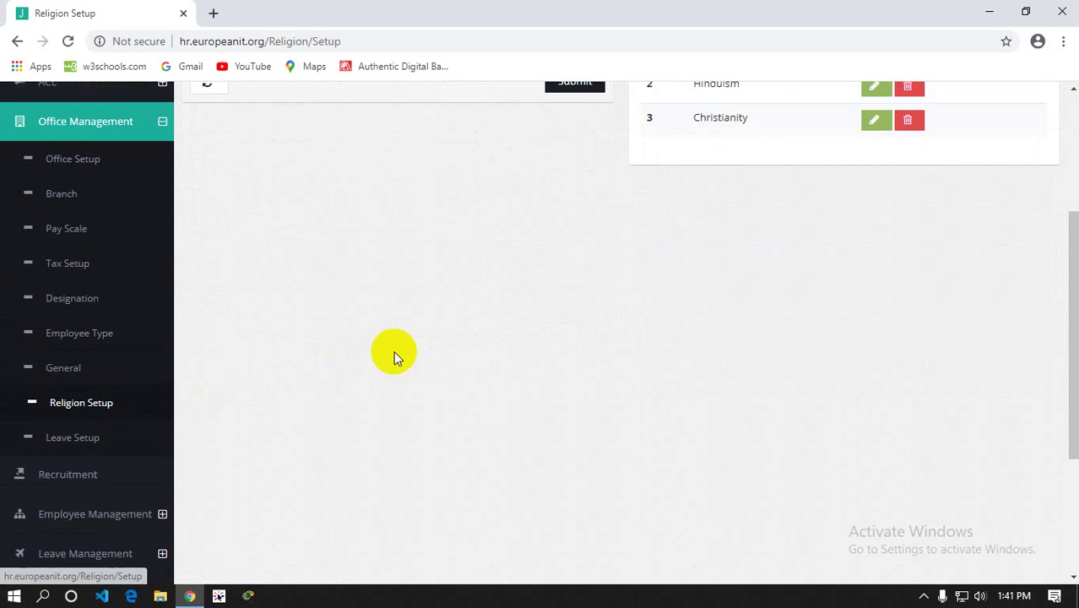
{"action": "scroll", "coordinate": [393, 354], "scroll_direction": "up", "scroll_amount": 2}
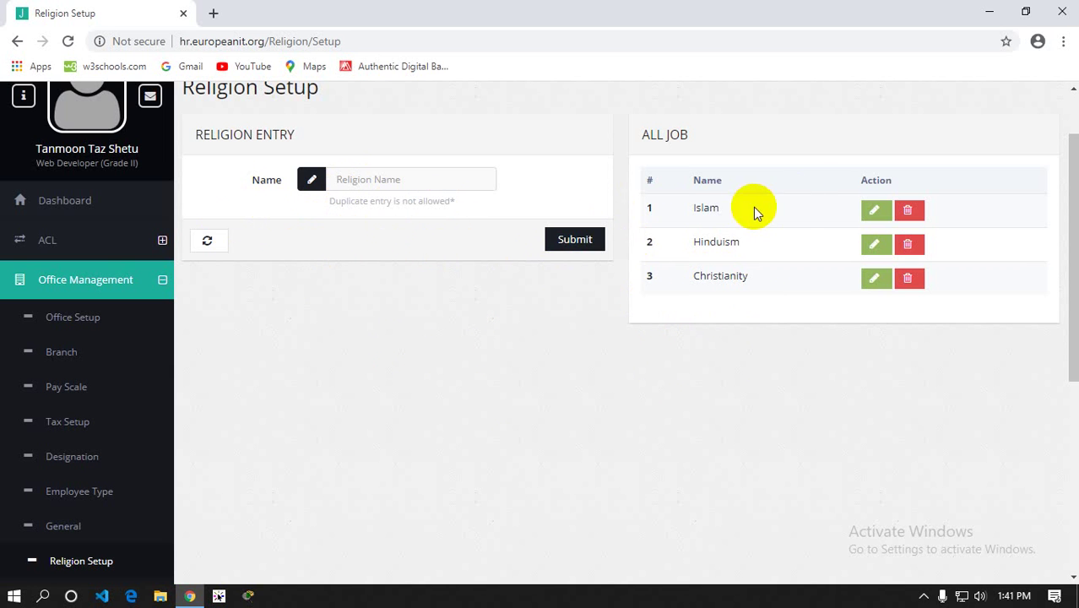
{"action": "left_click_drag", "start_coordinate": [723, 209], "coordinate": [687, 210]}
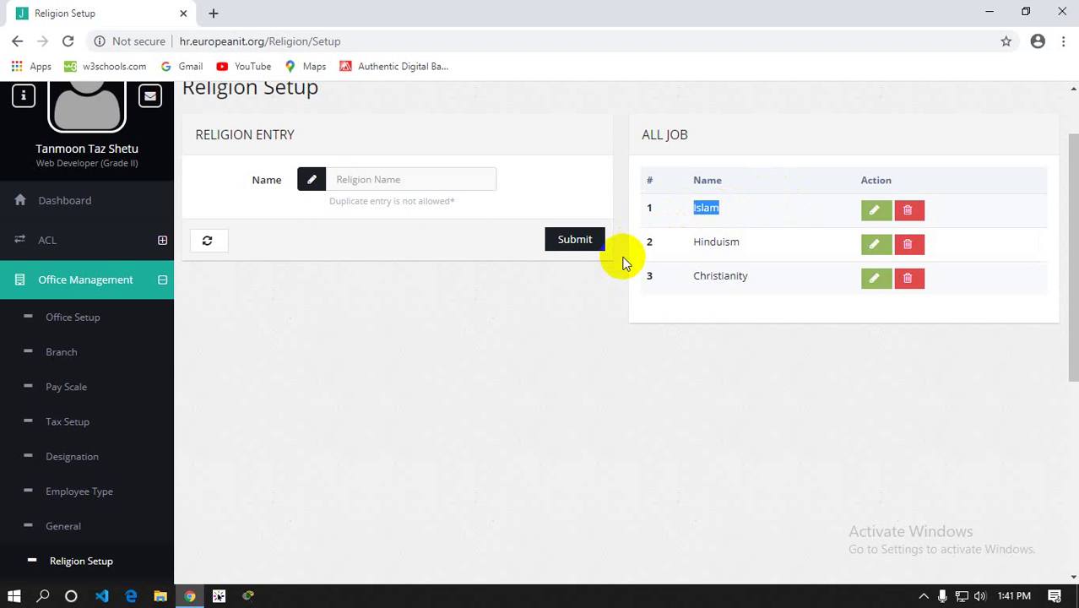
{"action": "left_click", "coordinate": [353, 179]}
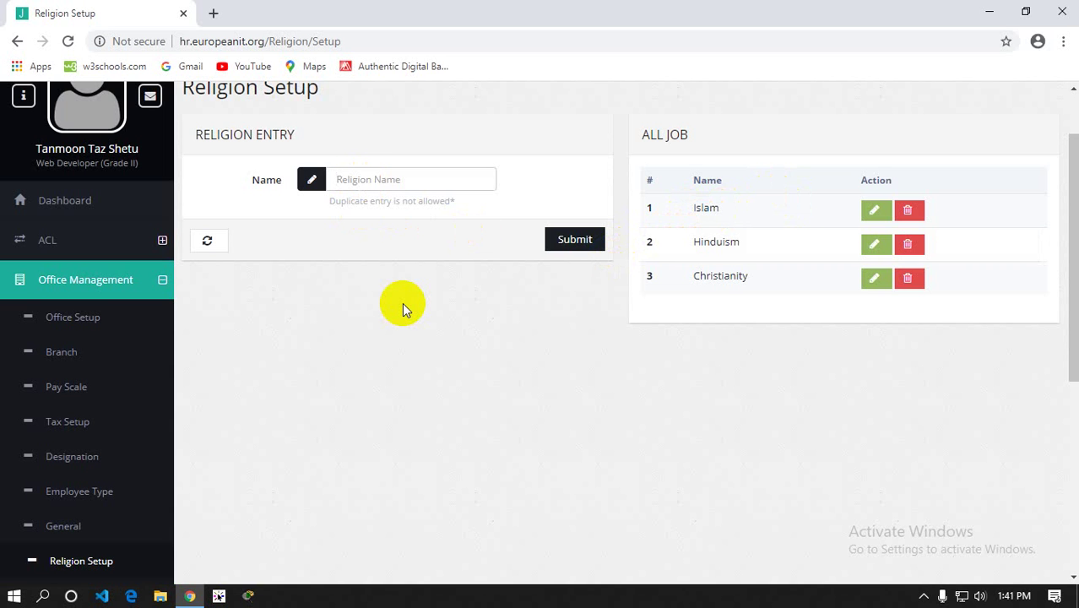
{"action": "left_click", "coordinate": [62, 351]}
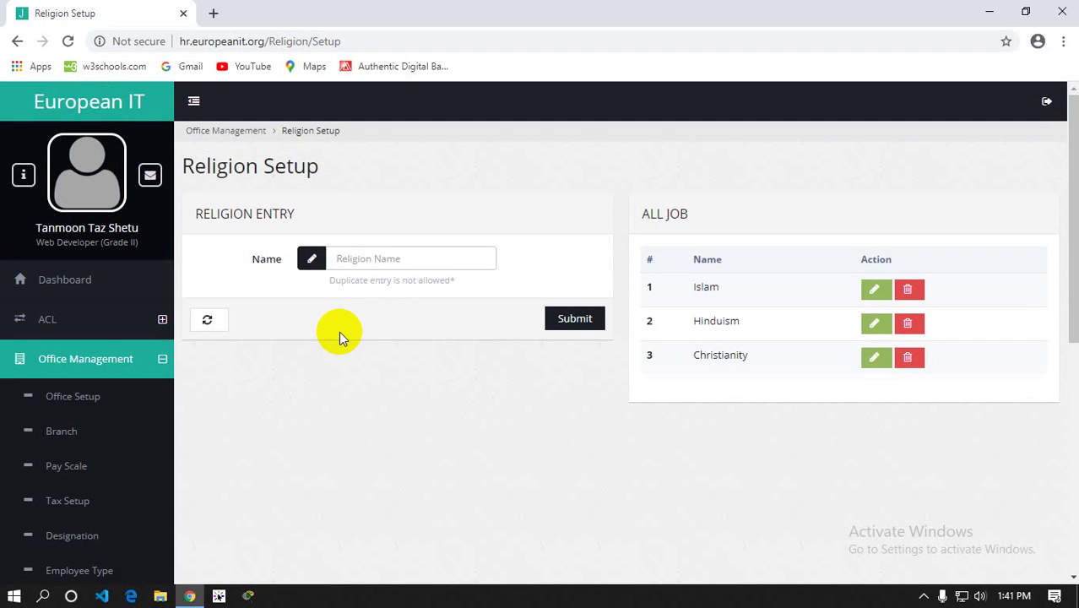
{"action": "left_click", "coordinate": [70, 329]}
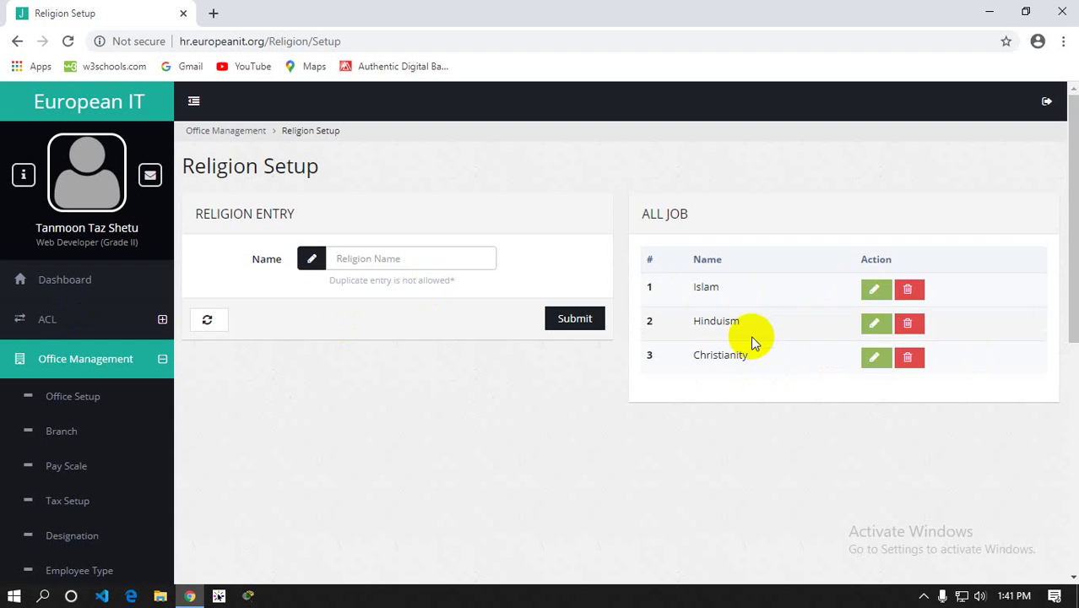
{"action": "scroll", "coordinate": [292, 327], "scroll_direction": "down", "scroll_amount": 3}
{"action": "scroll", "coordinate": [277, 314], "scroll_direction": "down", "scroll_amount": 2}
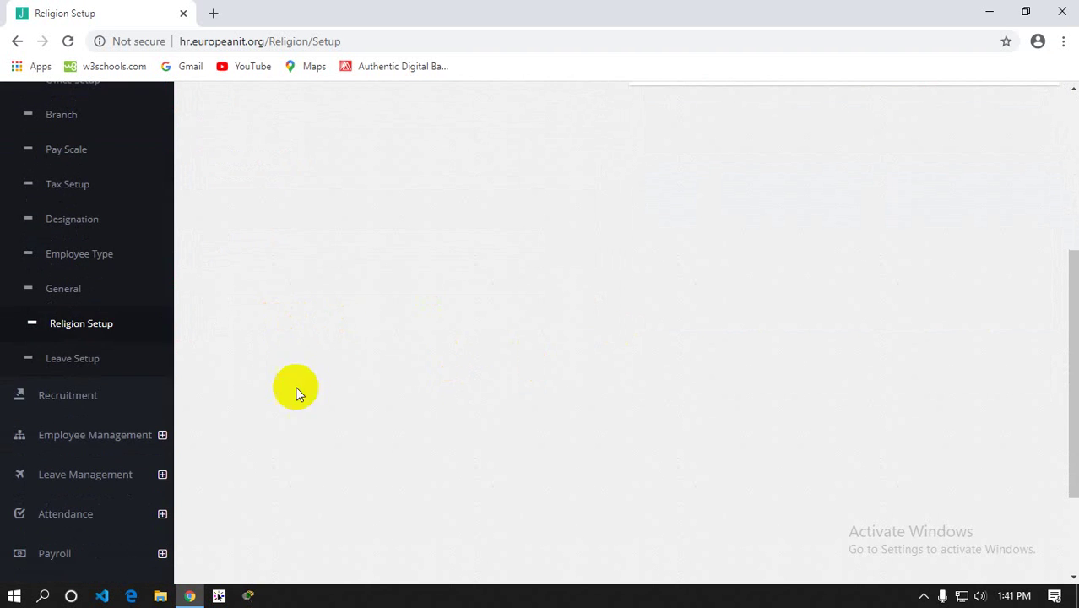
{"action": "left_click", "coordinate": [72, 360]}
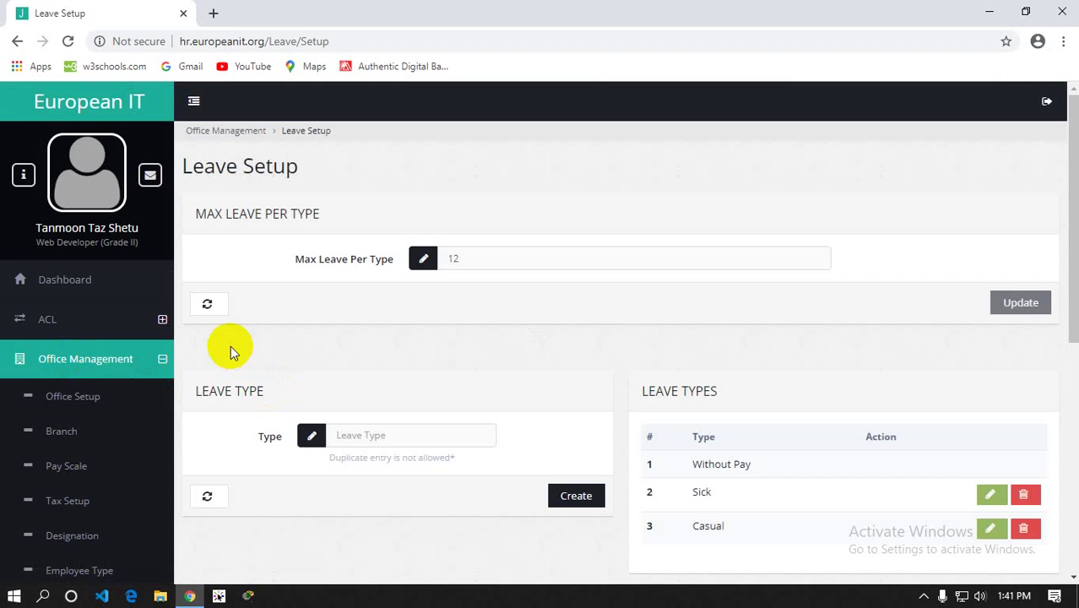
Try adding a leave type with an empty name and highlight the Without Pay type
{"action": "left_click", "coordinate": [84, 373]}
{"action": "scroll", "coordinate": [454, 314], "scroll_direction": "down", "scroll_amount": 1}
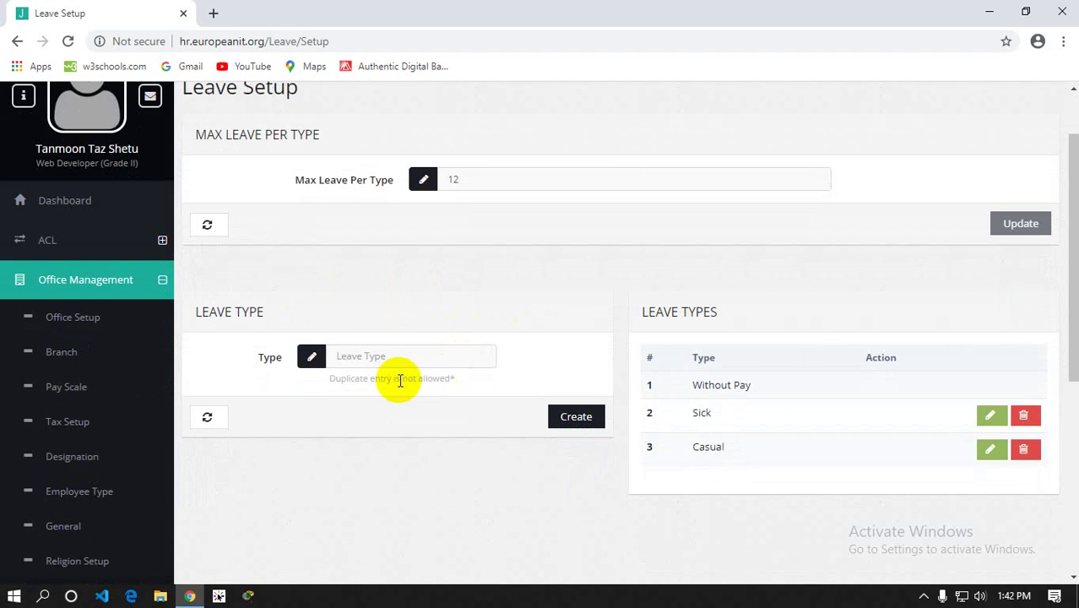
{"action": "left_click", "coordinate": [338, 358]}
{"action": "key", "text": "Return"}
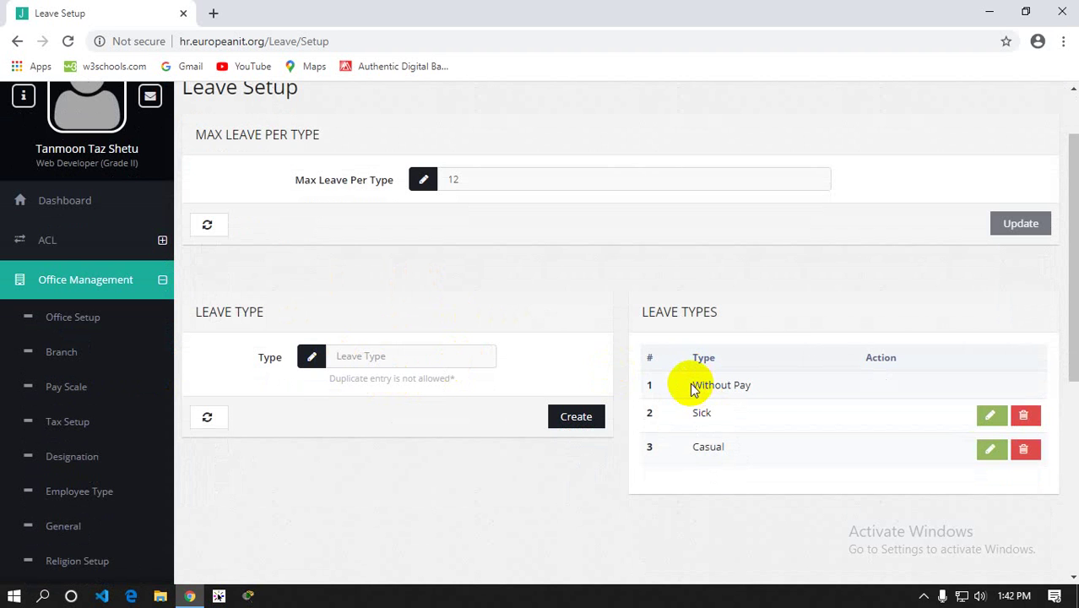
{"action": "left_click_drag", "start_coordinate": [684, 385], "coordinate": [751, 388]}
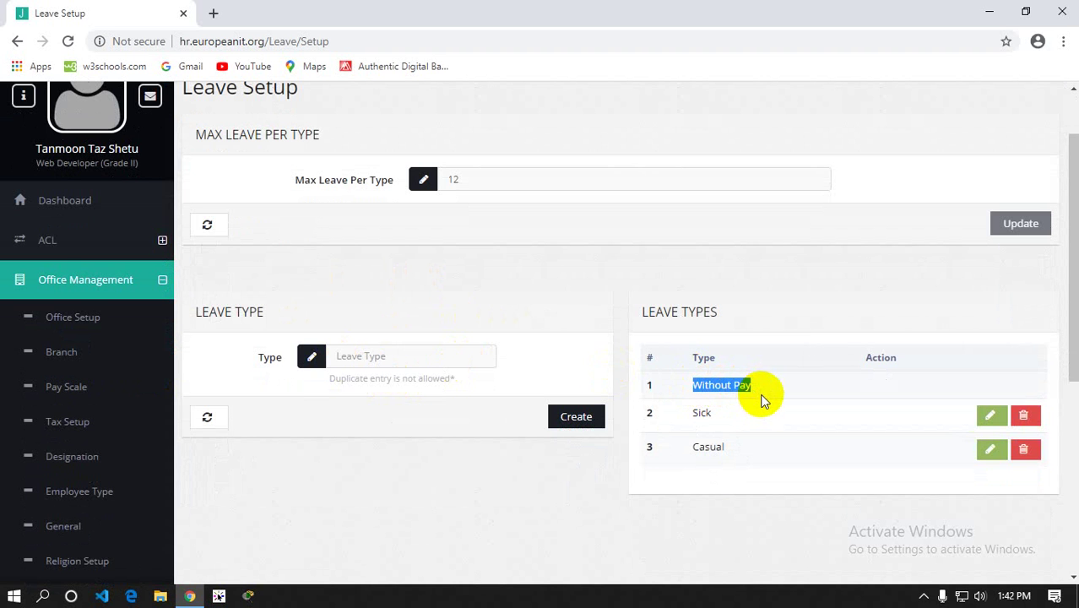
{"action": "left_click", "coordinate": [988, 383]}
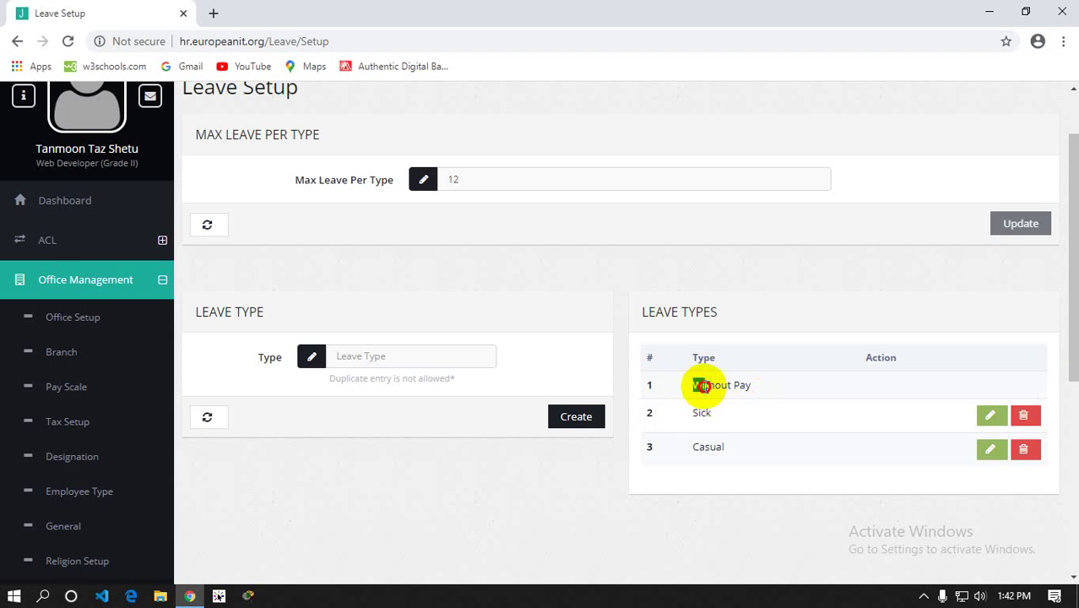
{"action": "left_click_drag", "start_coordinate": [693, 385], "coordinate": [756, 393]}
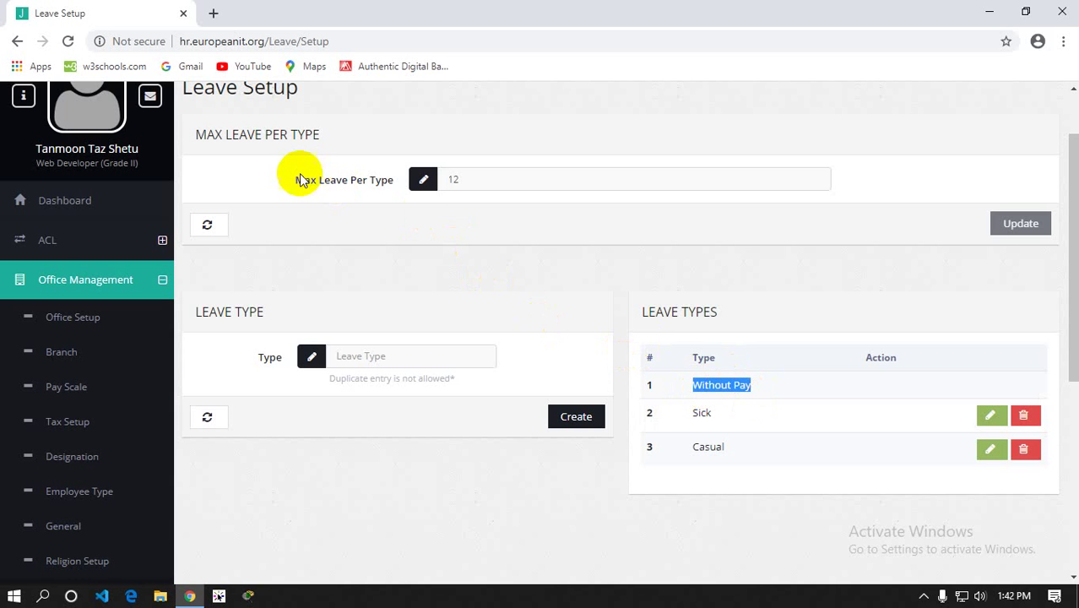
Highlight the Max Leave Per Type value of 12 and the Sick and Casual rows
{"action": "mouse_move", "coordinate": [290, 184]}
{"action": "left_mouse_down"}
{"action": "mouse_move", "coordinate": [401, 194]}
{"action": "mouse_move", "coordinate": [394, 198]}
{"action": "left_mouse_up"}
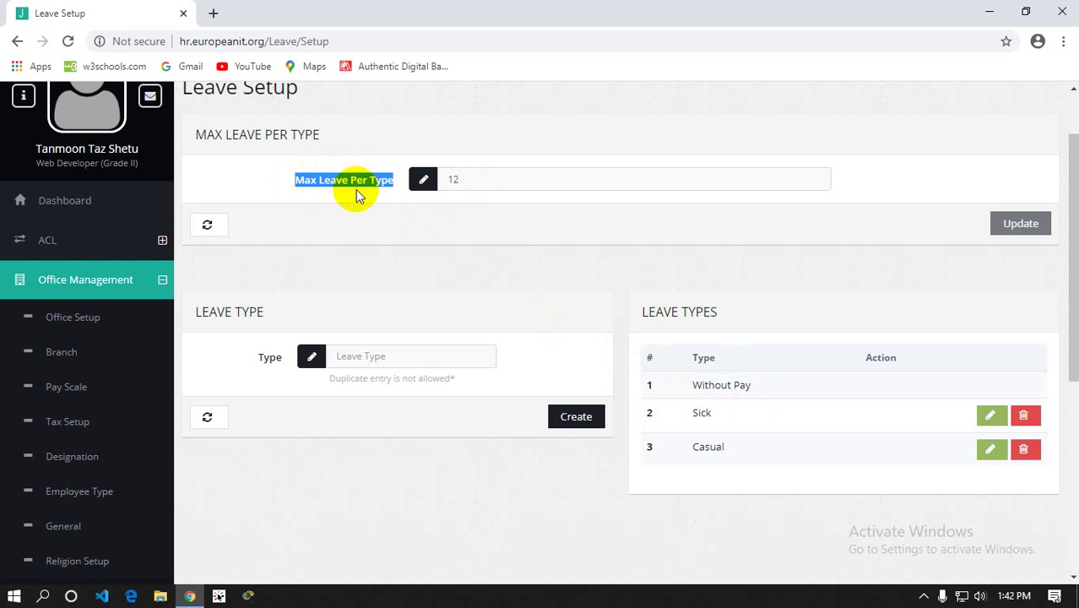
{"action": "double_click", "coordinate": [449, 180]}
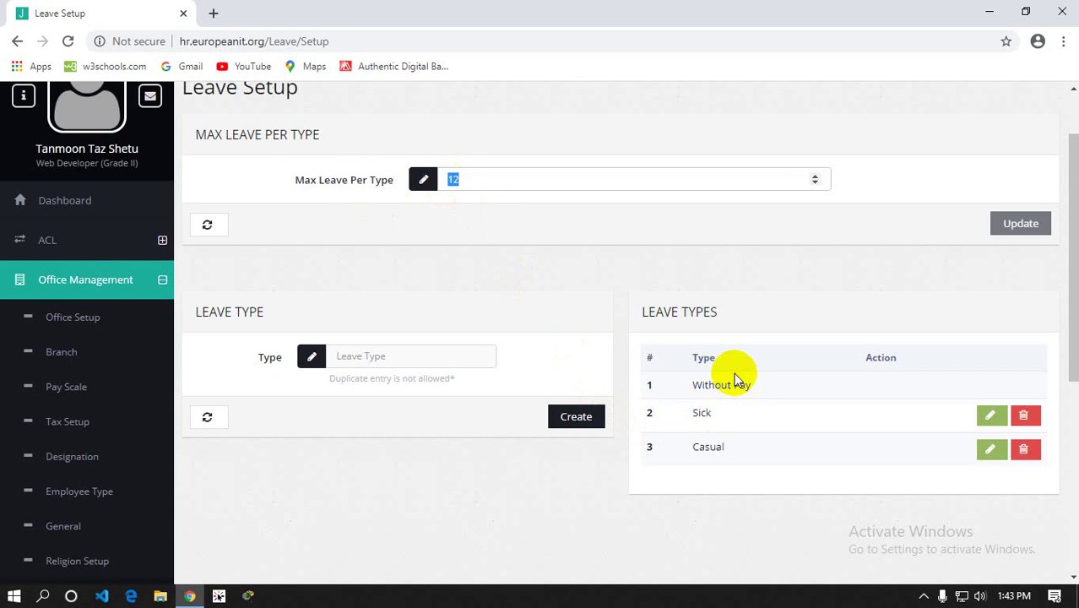
{"action": "scroll", "coordinate": [733, 372], "scroll_direction": "down", "scroll_amount": 1}
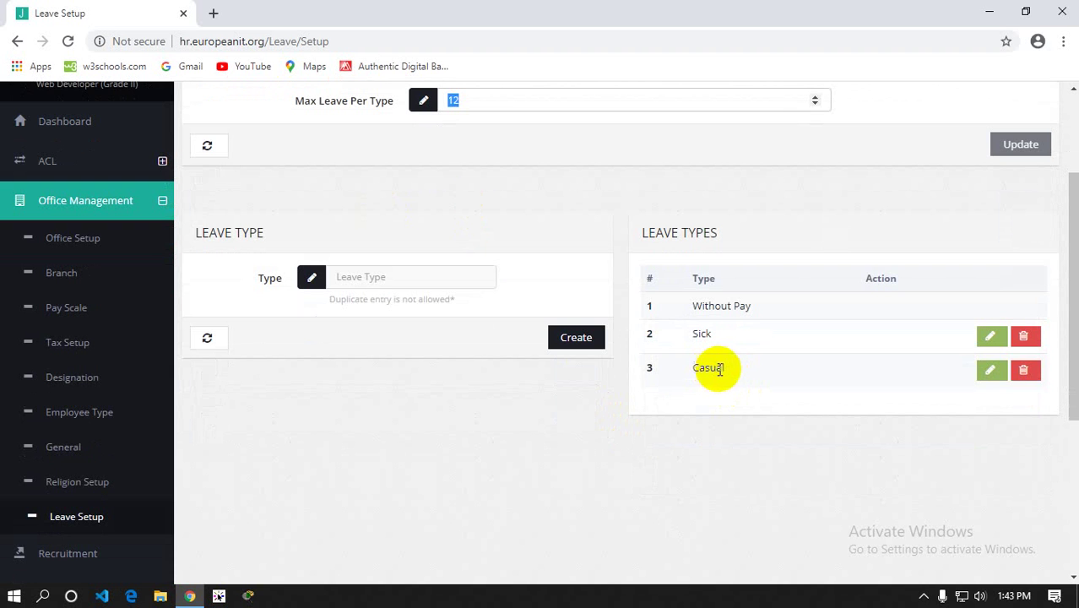
{"action": "left_click", "coordinate": [726, 369]}
{"action": "left_click_drag", "start_coordinate": [726, 371], "coordinate": [650, 335]}
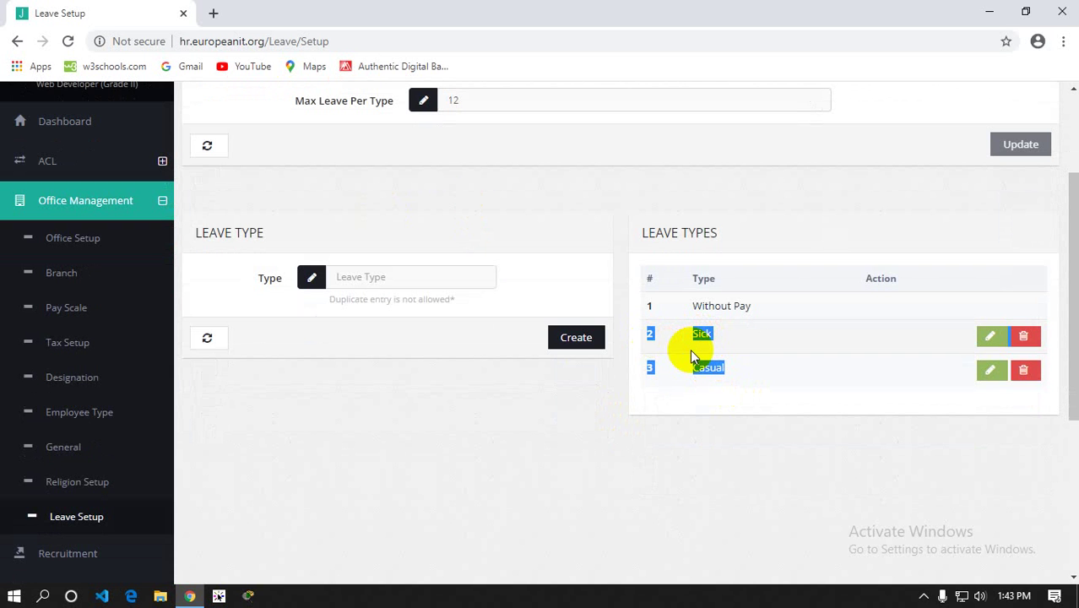
{"action": "scroll", "coordinate": [366, 393], "scroll_direction": "up", "scroll_amount": 1}
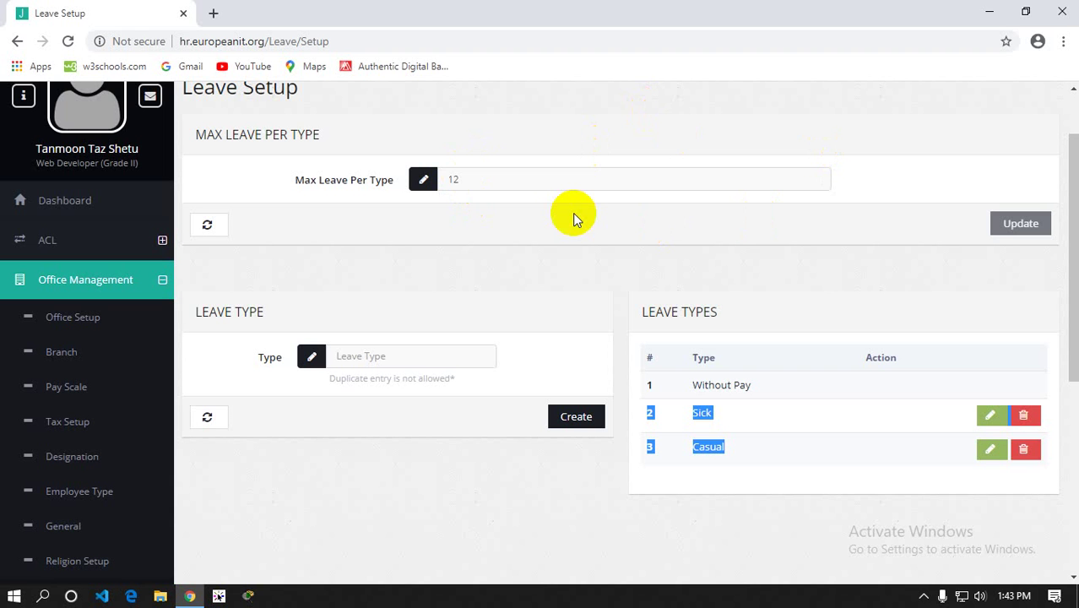
{"action": "left_click", "coordinate": [369, 470]}
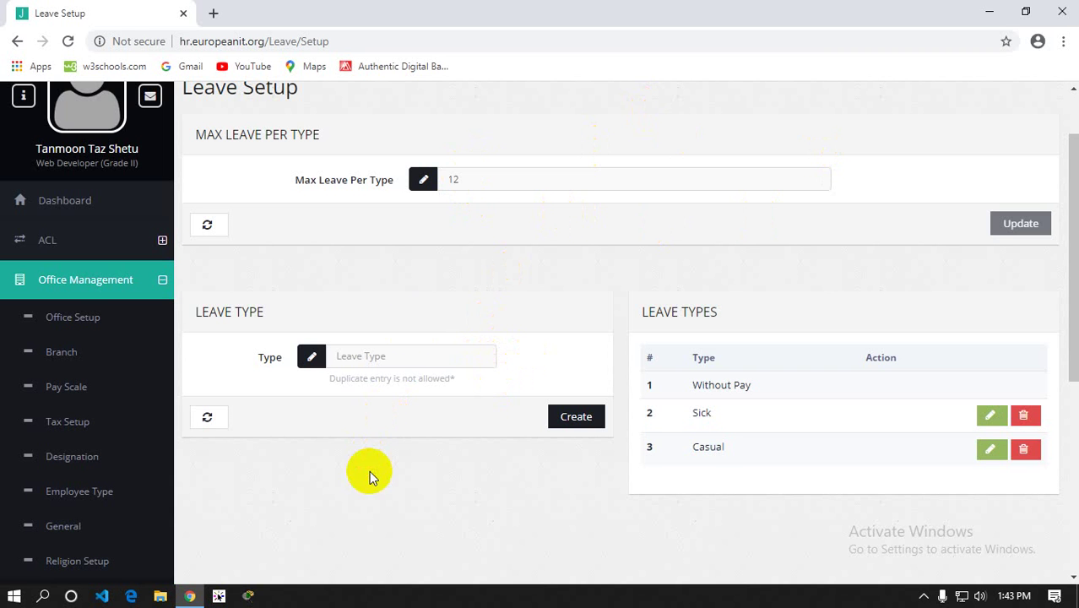
Point out the 12-leave maximum and the Sick and Casual types once more
{"action": "left_click", "coordinate": [395, 168]}
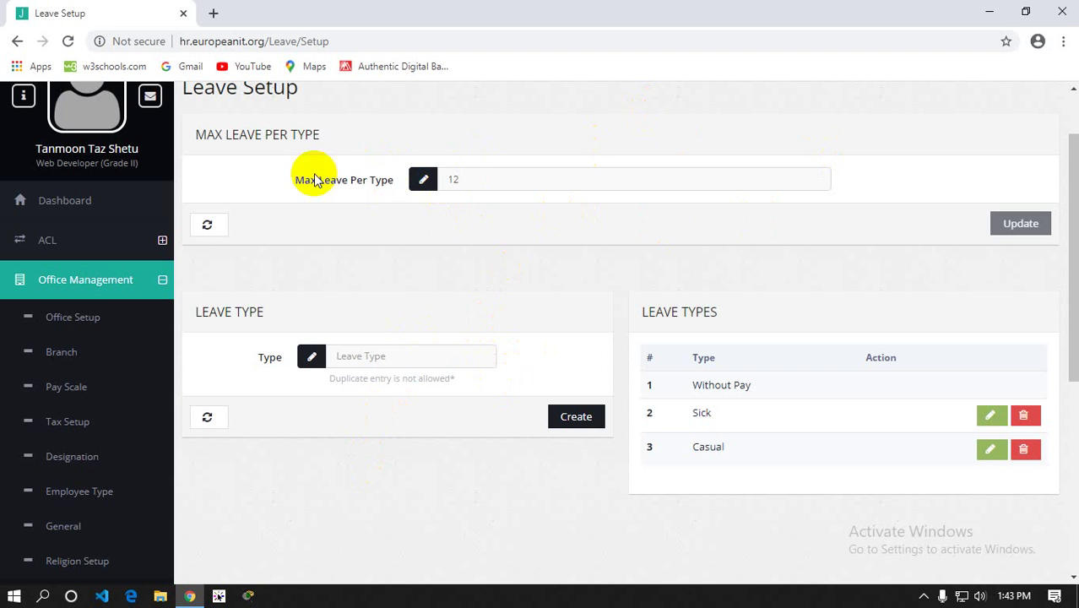
{"action": "left_click_drag", "start_coordinate": [288, 177], "coordinate": [395, 182]}
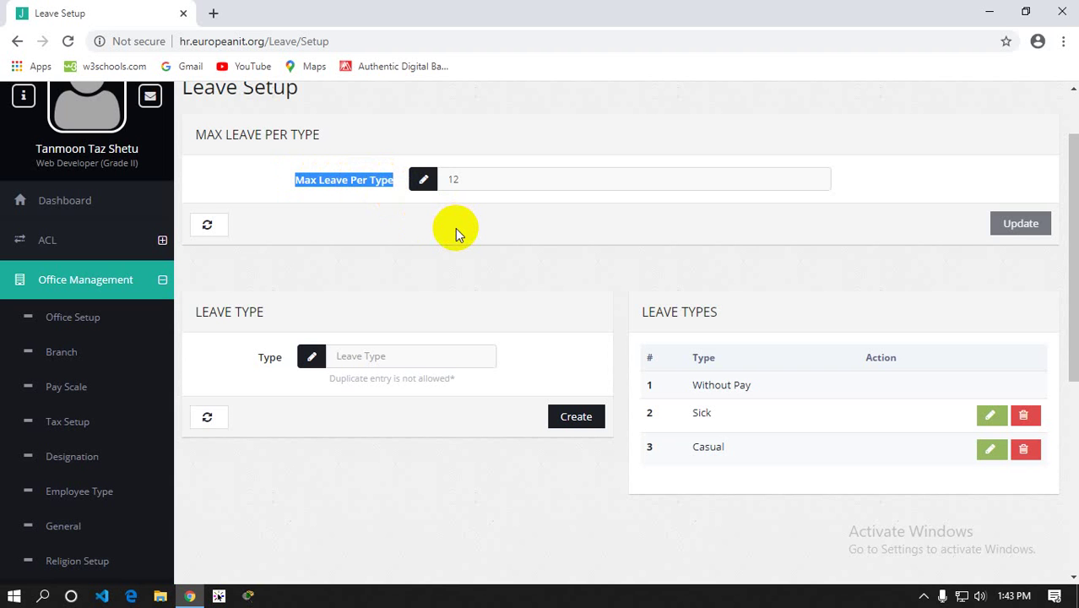
{"action": "left_click_drag", "start_coordinate": [459, 178], "coordinate": [445, 179]}
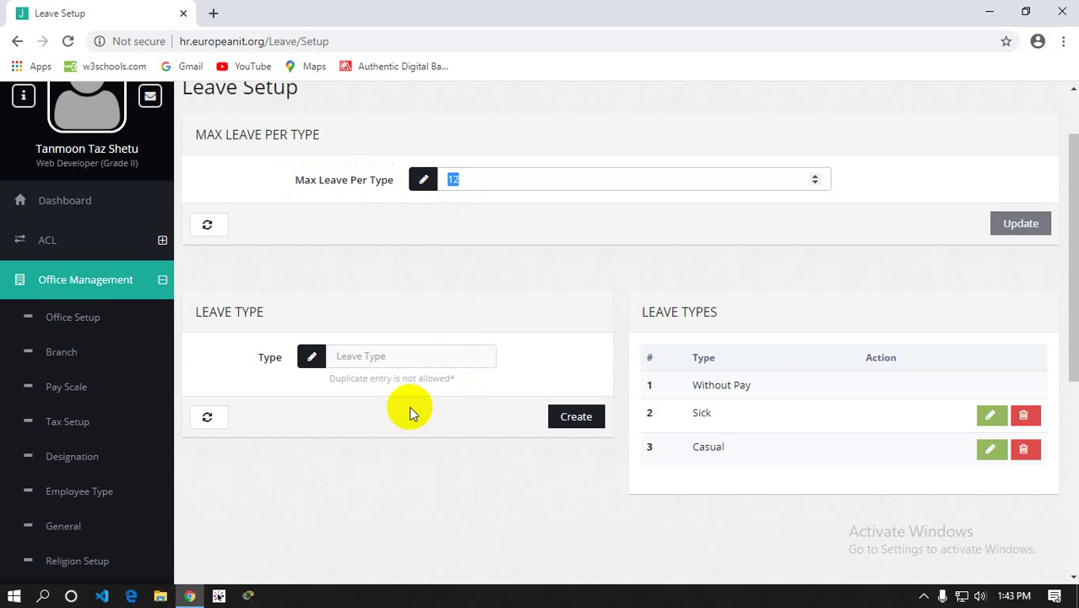
{"action": "left_click_drag", "start_coordinate": [690, 413], "coordinate": [739, 454]}
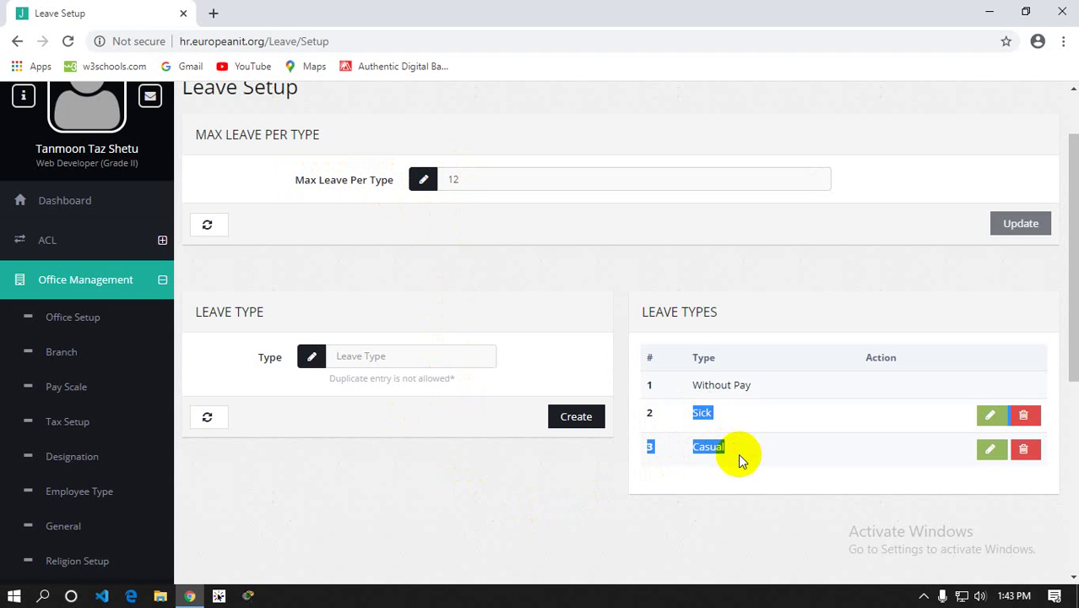
{"action": "left_click", "coordinate": [467, 273]}
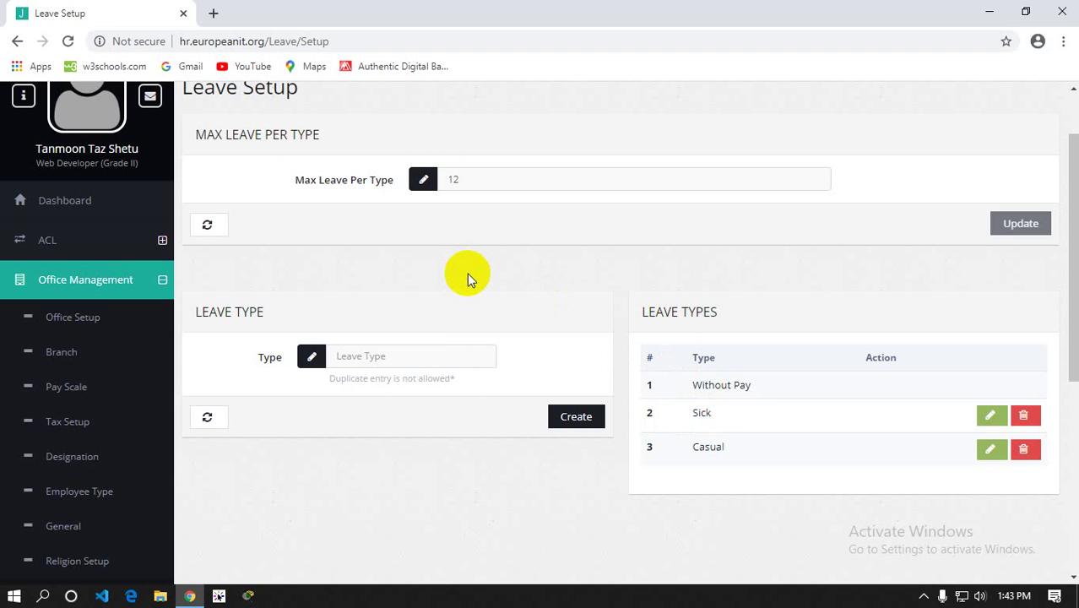
{"action": "scroll", "coordinate": [116, 255], "scroll_direction": "down", "scroll_amount": 3}
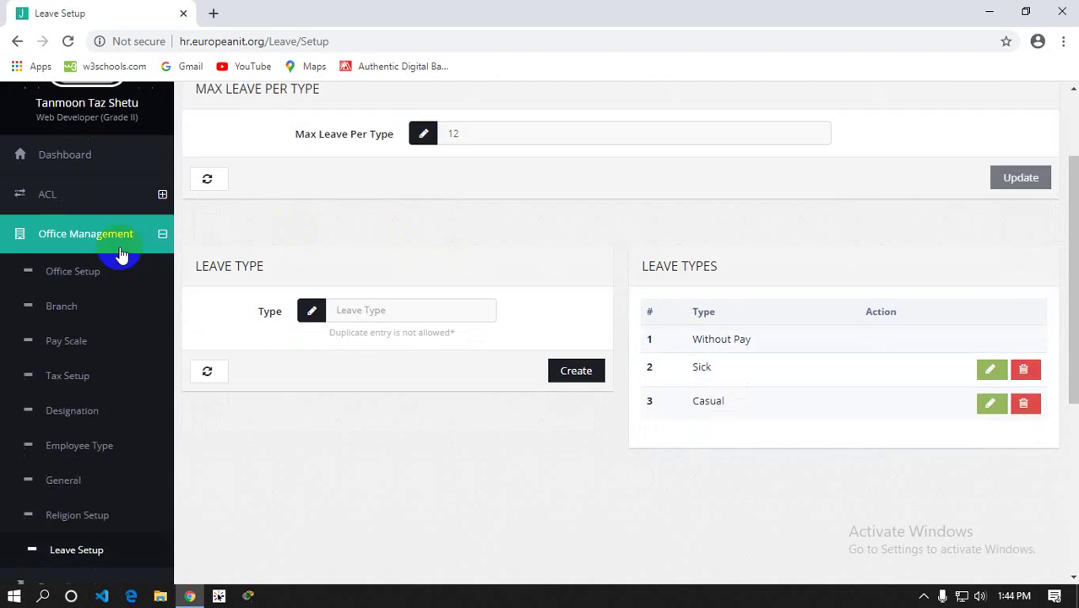
{"action": "left_click", "coordinate": [116, 403]}
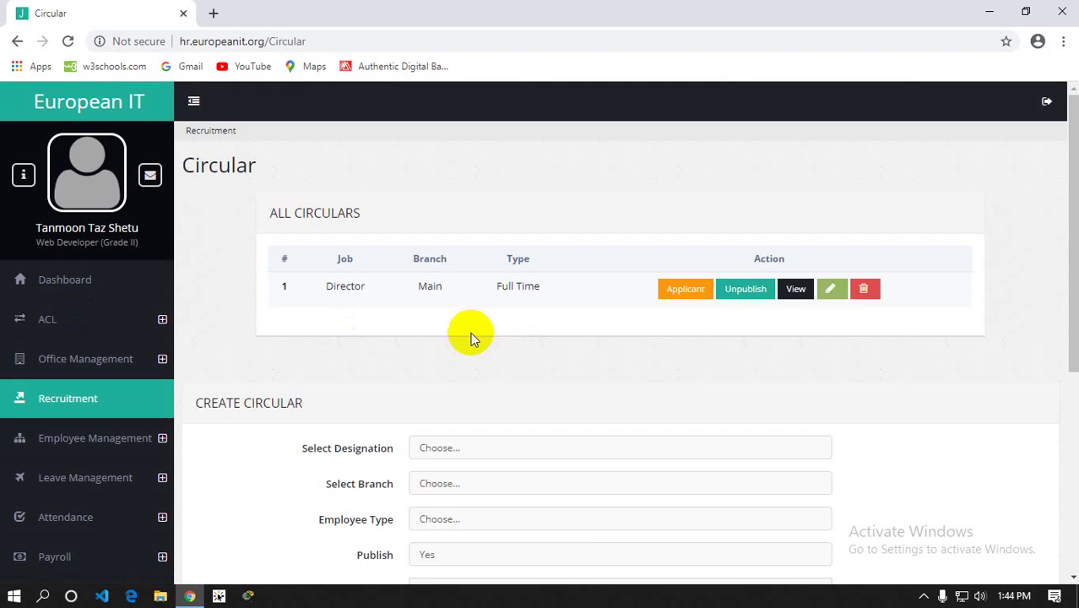
{"action": "scroll", "coordinate": [470, 332], "scroll_direction": "down", "scroll_amount": 3}
{"action": "scroll", "coordinate": [474, 321], "scroll_direction": "up", "scroll_amount": 3}
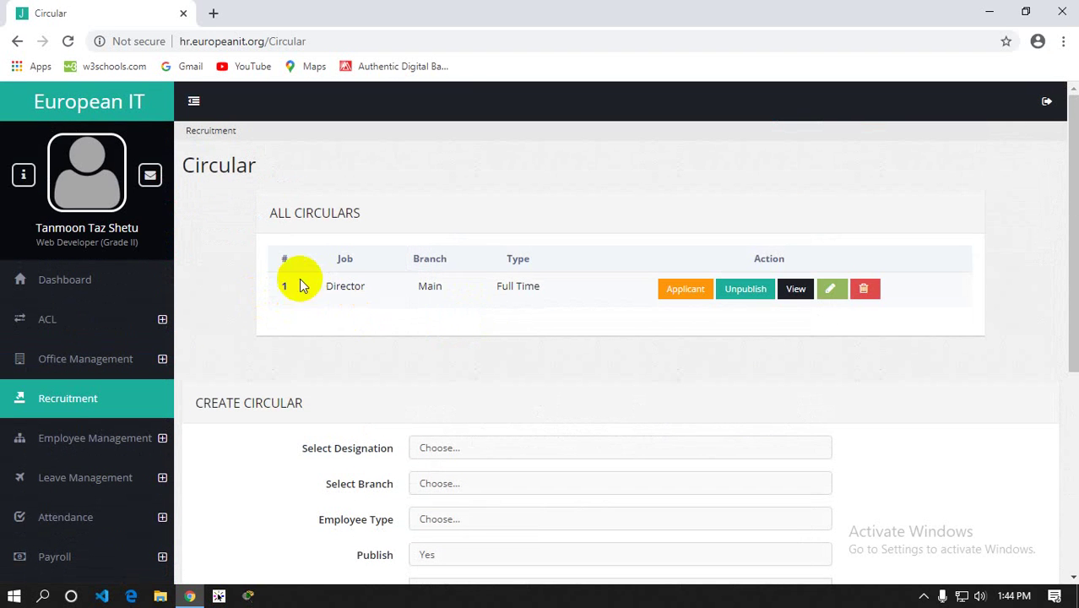
{"action": "left_click_drag", "start_coordinate": [325, 287], "coordinate": [531, 292]}
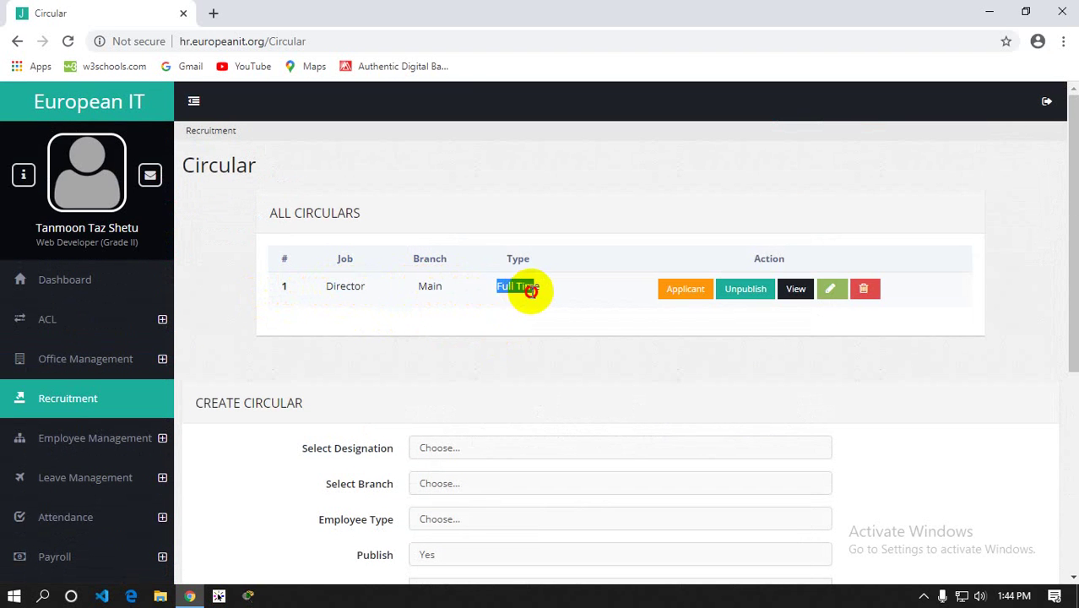
{"action": "scroll", "coordinate": [532, 334], "scroll_direction": "down", "scroll_amount": 1}
{"action": "scroll", "coordinate": [532, 334], "scroll_direction": "down", "scroll_amount": 2}
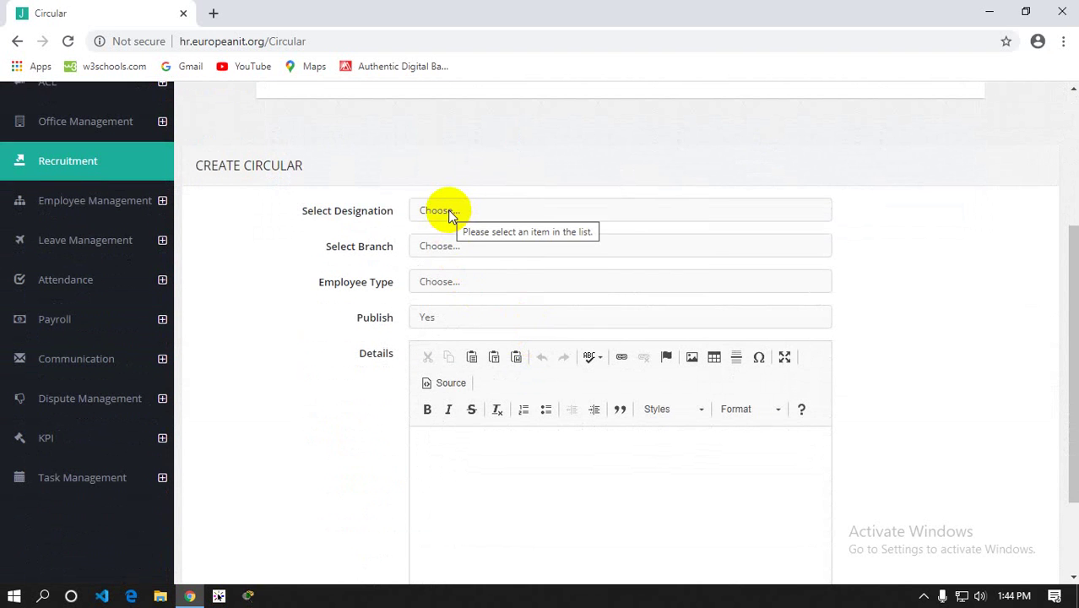
{"action": "scroll", "coordinate": [447, 215], "scroll_direction": "down", "scroll_amount": 2}
{"action": "scroll", "coordinate": [463, 271], "scroll_direction": "up", "scroll_amount": 1}
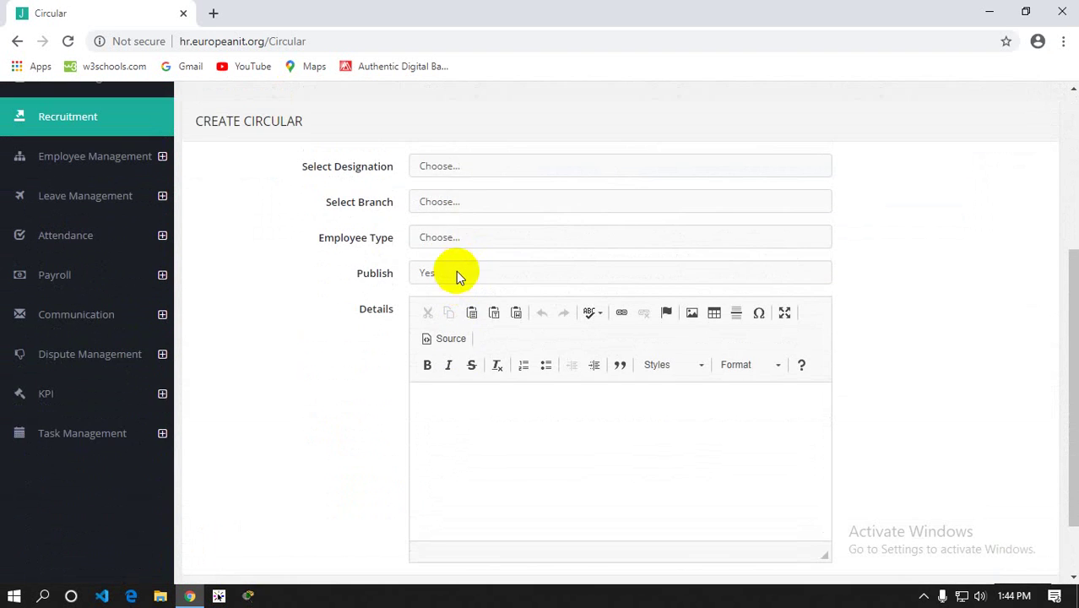
{"action": "left_click", "coordinate": [431, 169]}
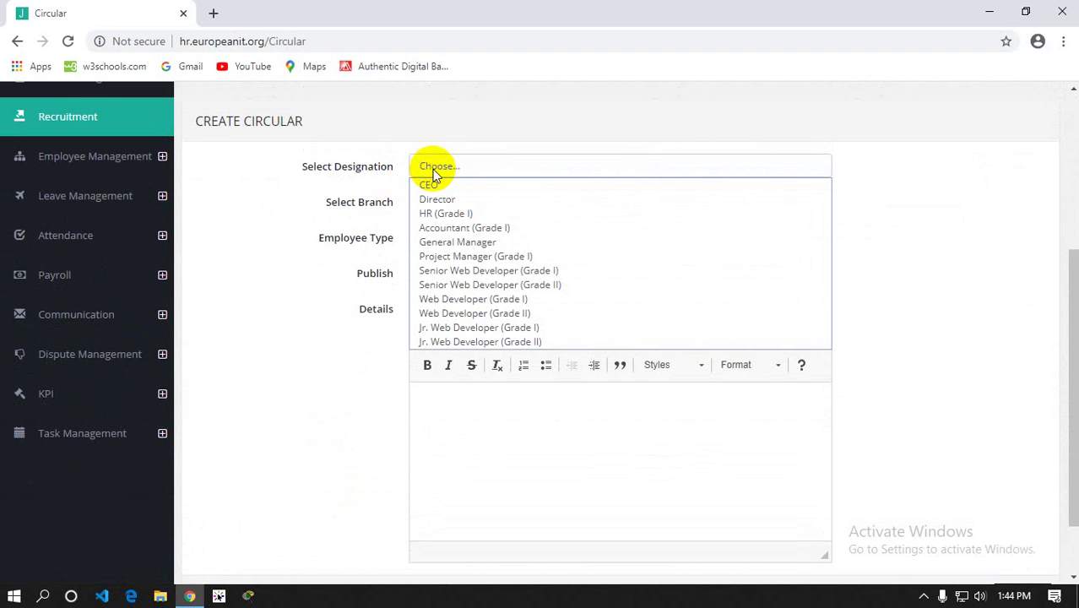
{"action": "left_click", "coordinate": [296, 224]}
{"action": "left_click", "coordinate": [487, 207]}
{"action": "left_click", "coordinate": [488, 207]}
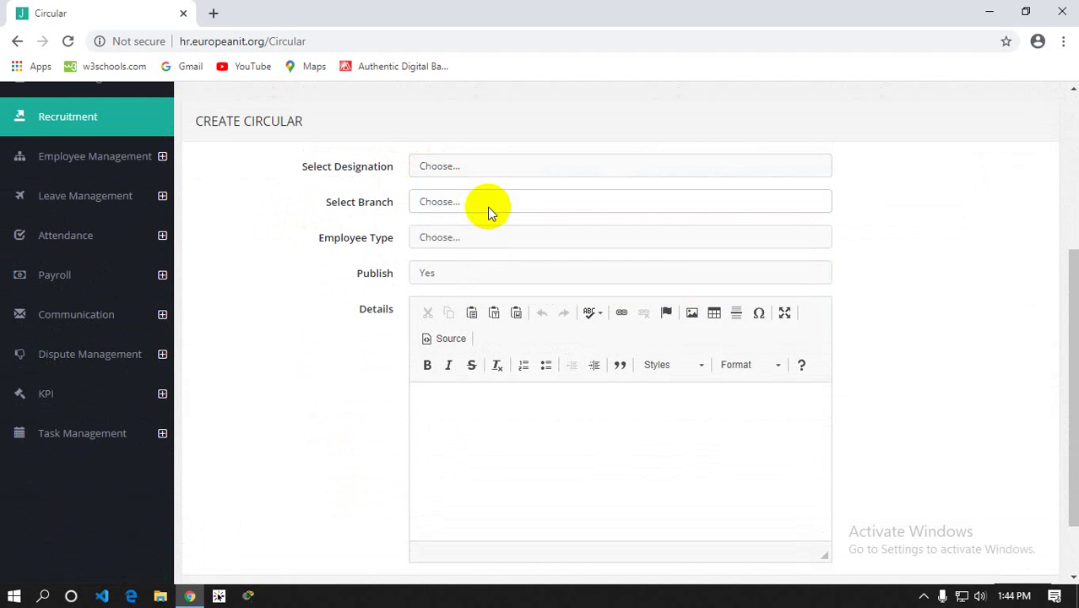
{"action": "left_click", "coordinate": [455, 243]}
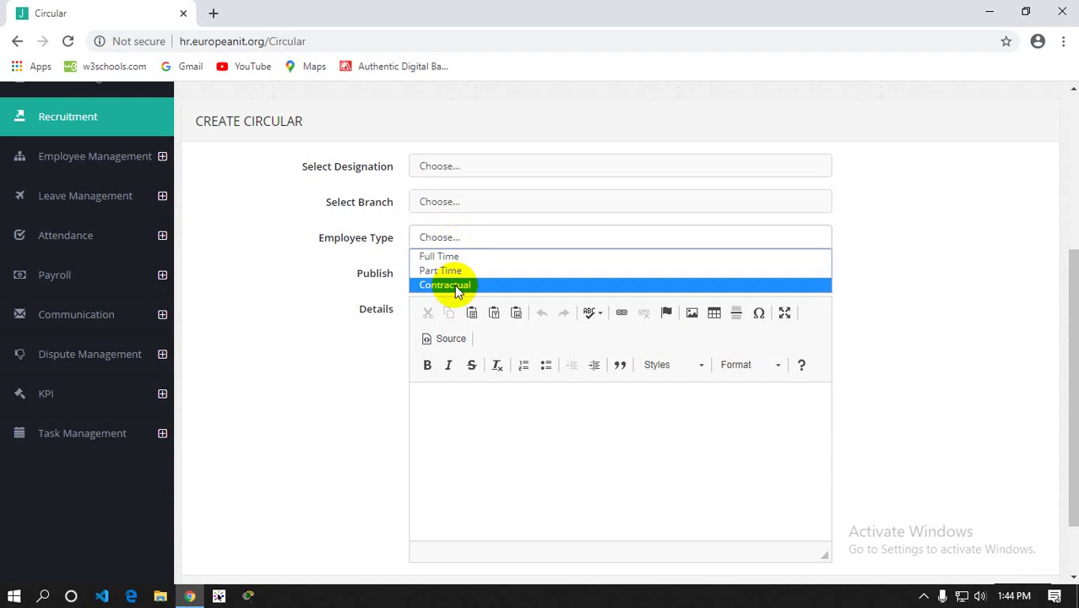
{"action": "left_click", "coordinate": [267, 272]}
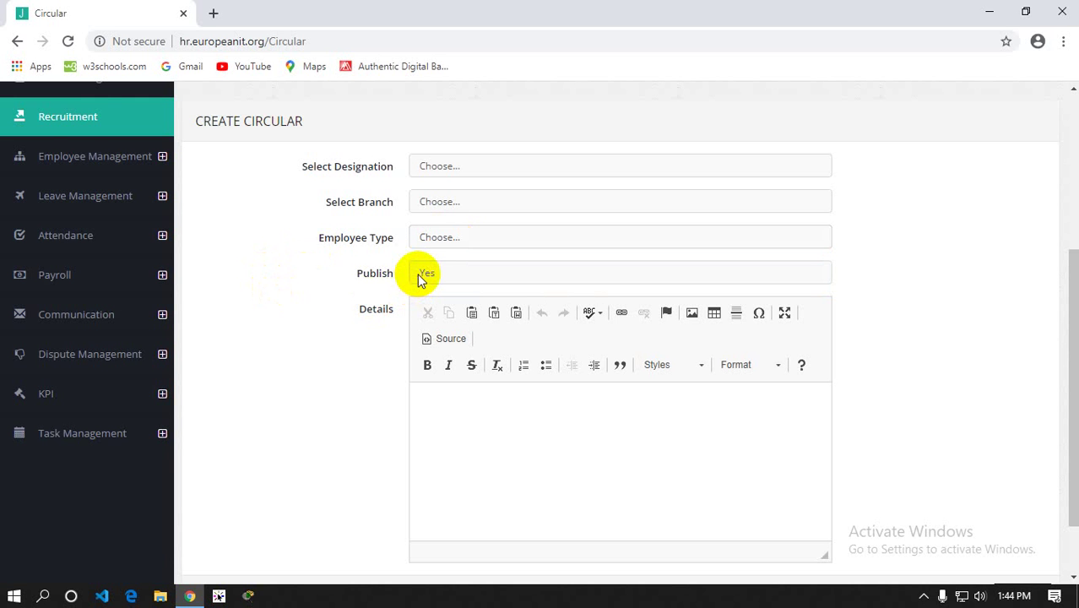
{"action": "scroll", "coordinate": [418, 273], "scroll_direction": "up", "scroll_amount": 4}
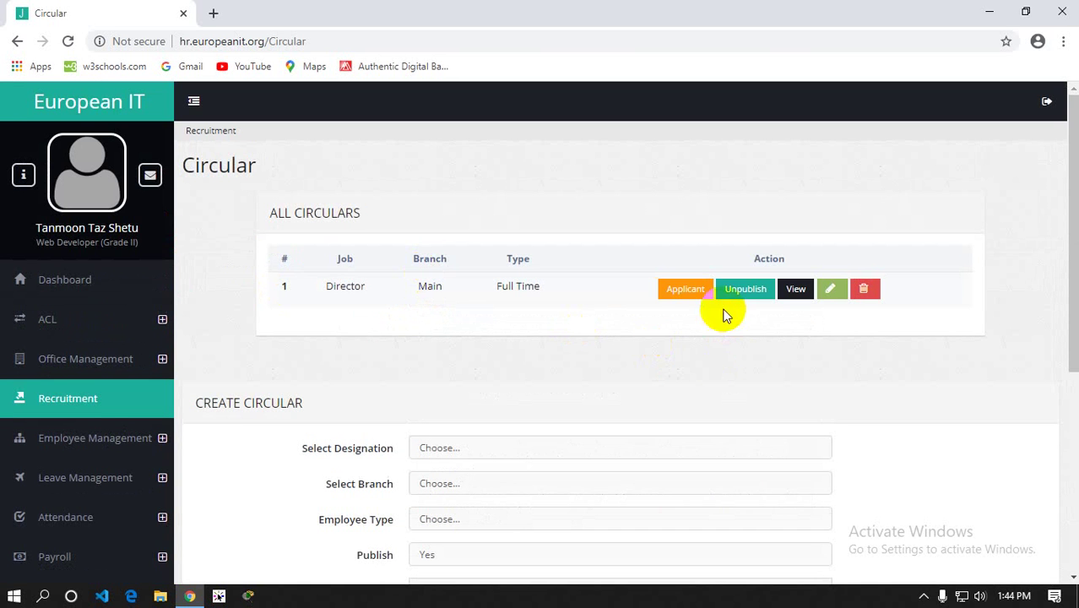
{"action": "scroll", "coordinate": [511, 346], "scroll_direction": "down", "scroll_amount": 3}
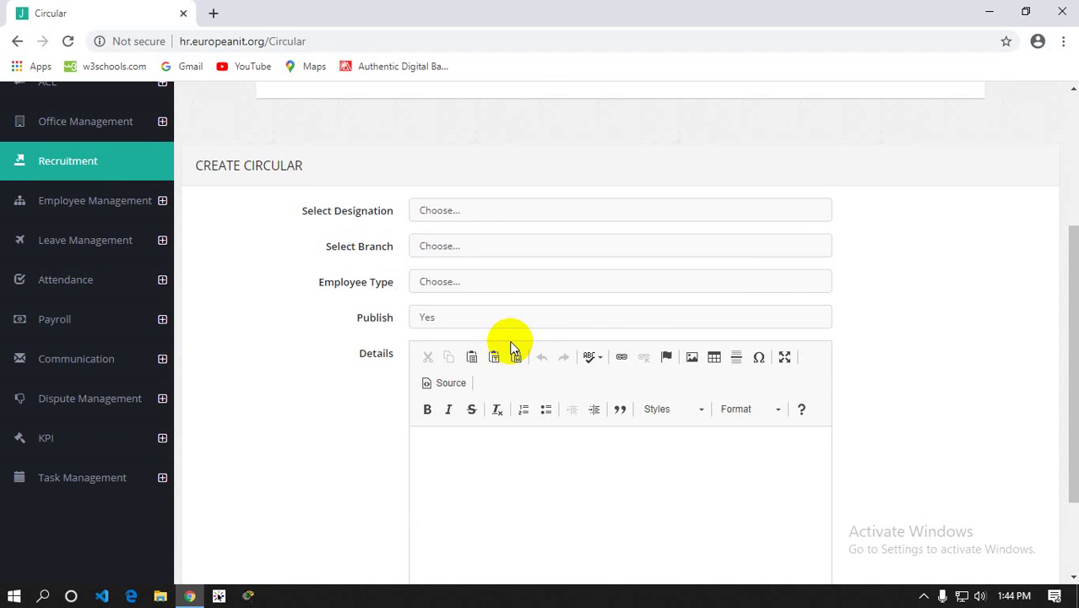
{"action": "scroll", "coordinate": [513, 347], "scroll_direction": "down", "scroll_amount": 2}
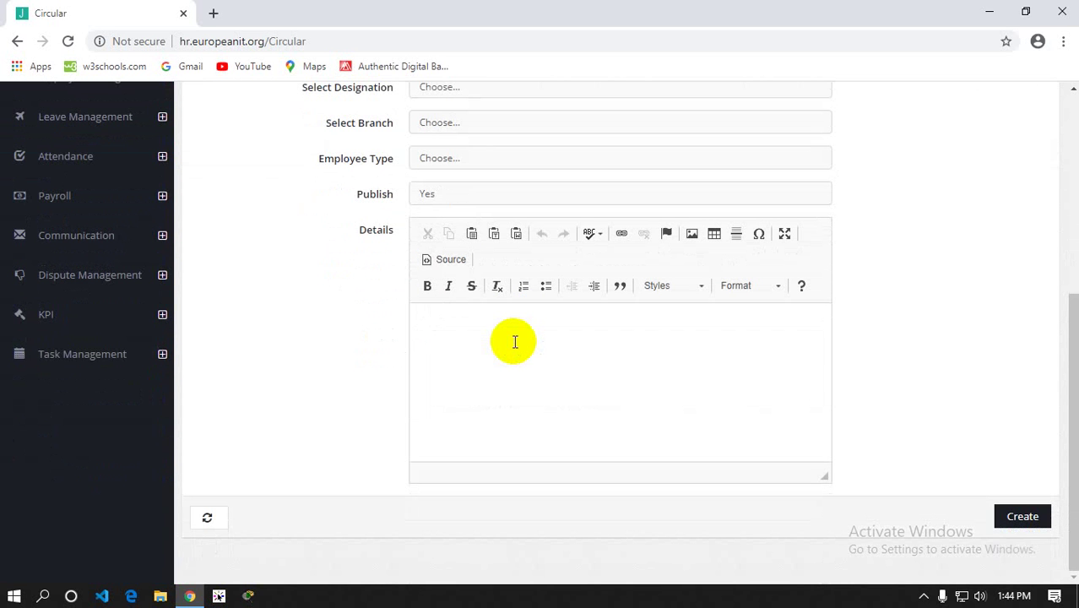
{"action": "scroll", "coordinate": [515, 341], "scroll_direction": "up", "scroll_amount": 4}
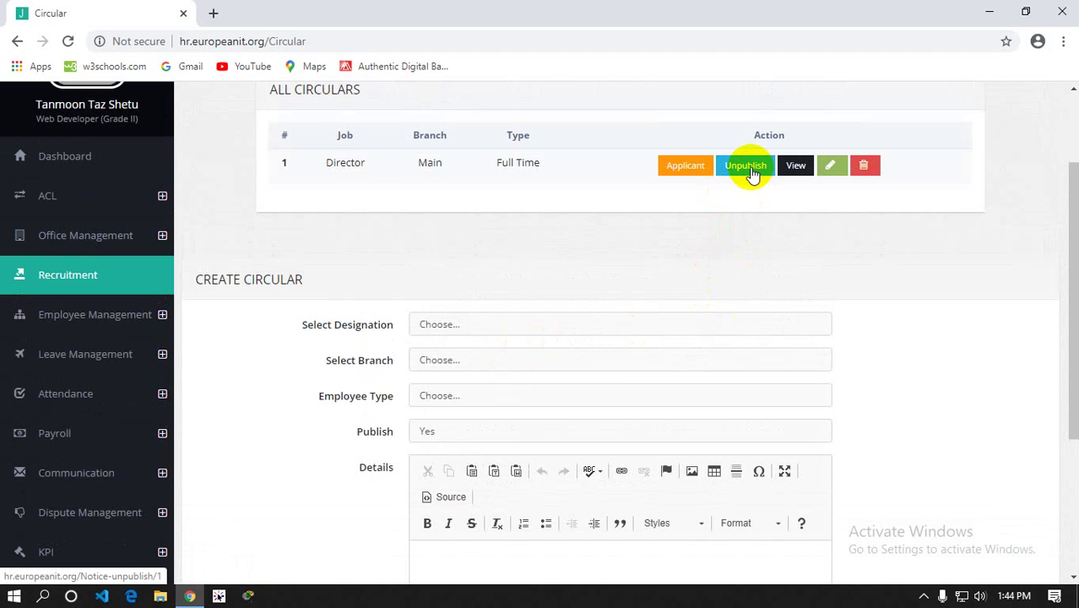
{"action": "scroll", "coordinate": [537, 309], "scroll_direction": "down", "scroll_amount": 3}
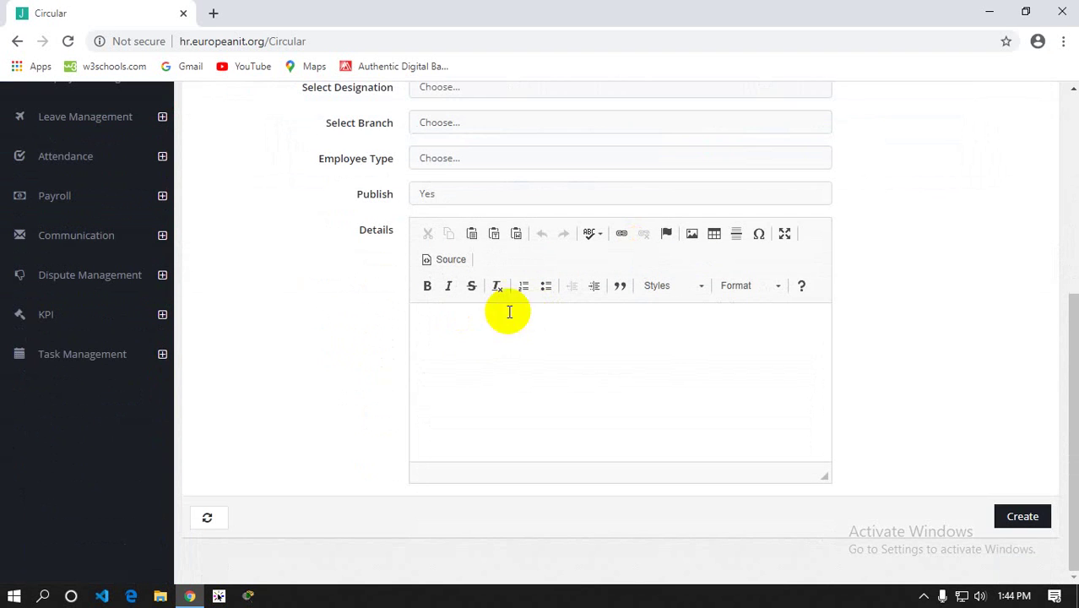
{"action": "scroll", "coordinate": [627, 358], "scroll_direction": "up", "scroll_amount": 3}
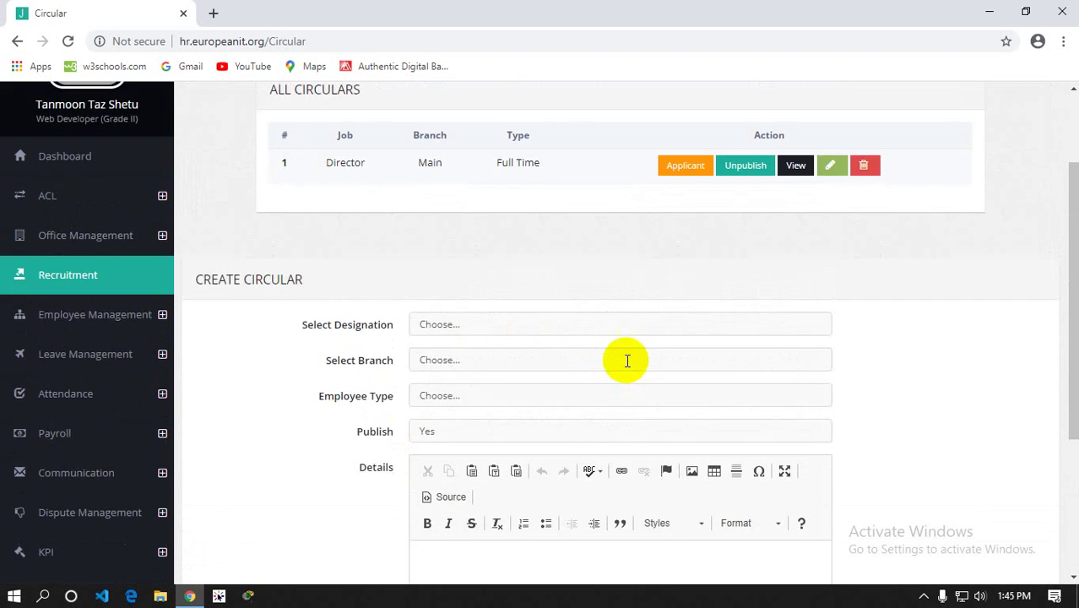
{"action": "scroll", "coordinate": [692, 288], "scroll_direction": "up", "scroll_amount": 1}
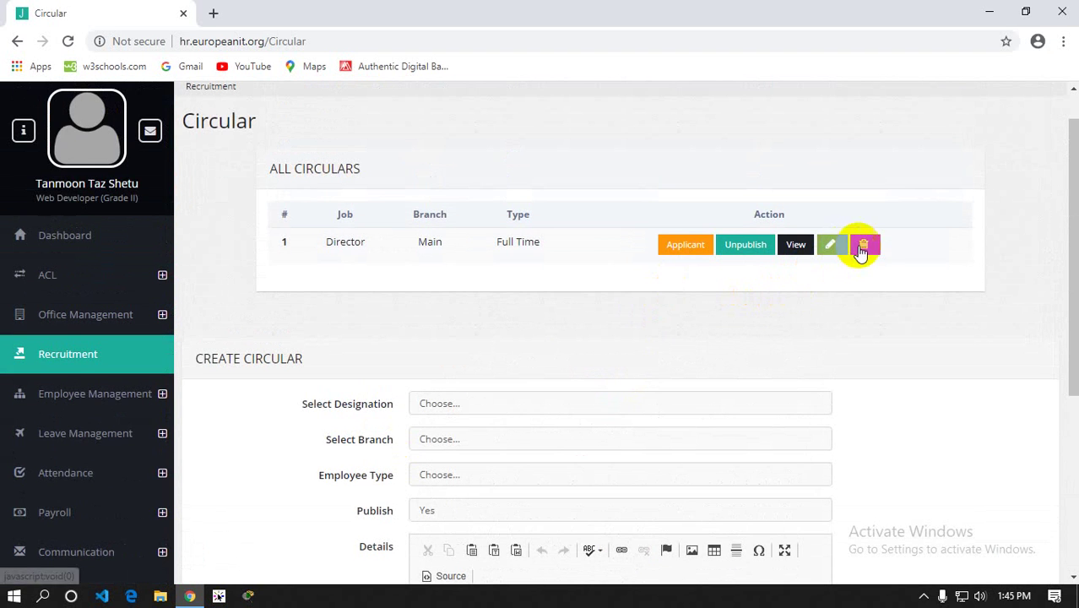
{"action": "scroll", "coordinate": [601, 348], "scroll_direction": "down", "scroll_amount": 2}
{"action": "scroll", "coordinate": [601, 348], "scroll_direction": "up", "scroll_amount": 3}
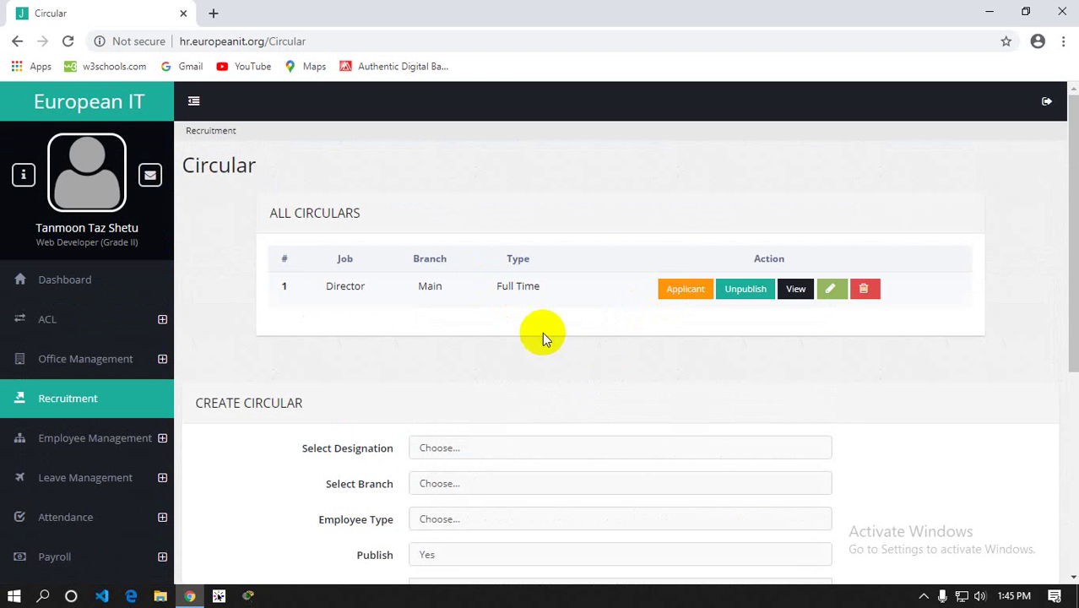
Check the Director circular's applicants, which reports 'No Applicant for the job yet.'
{"action": "left_click", "coordinate": [686, 288]}
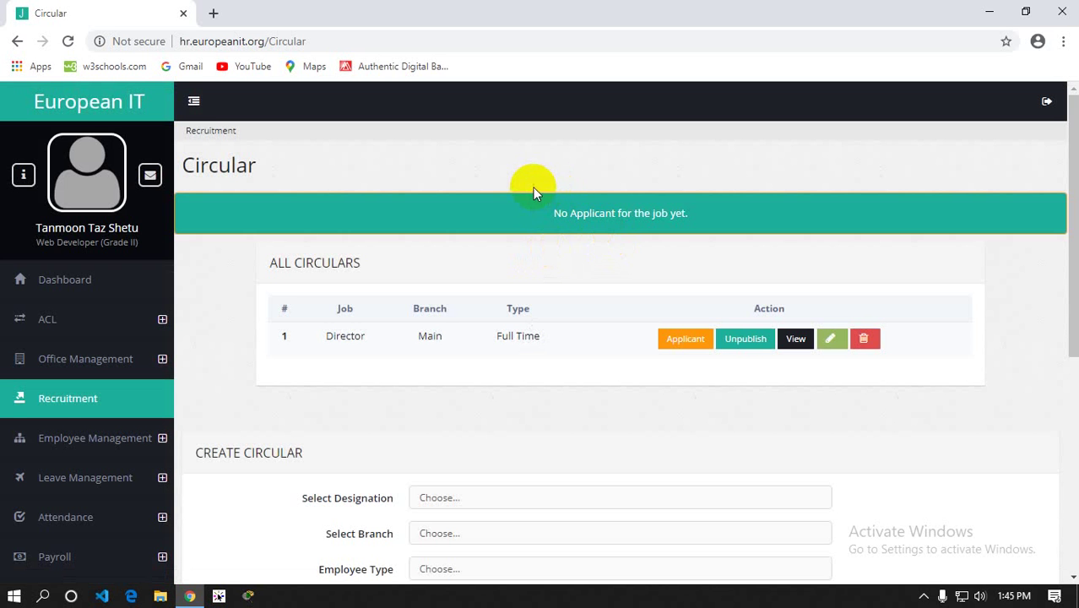
{"action": "scroll", "coordinate": [479, 243], "scroll_direction": "down", "scroll_amount": 2}
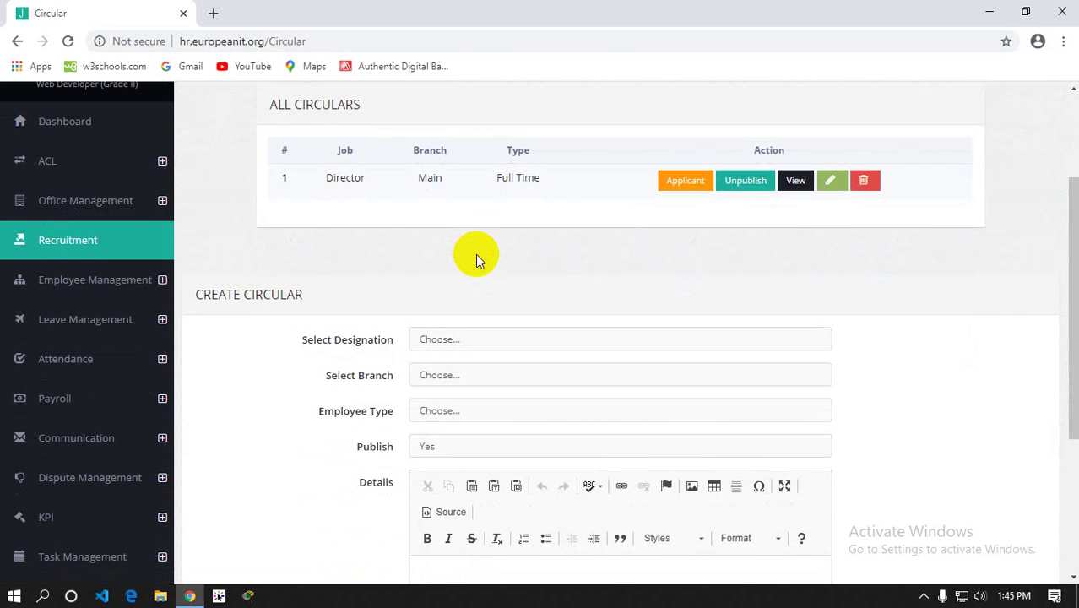
{"action": "scroll", "coordinate": [476, 254], "scroll_direction": "up", "scroll_amount": 2}
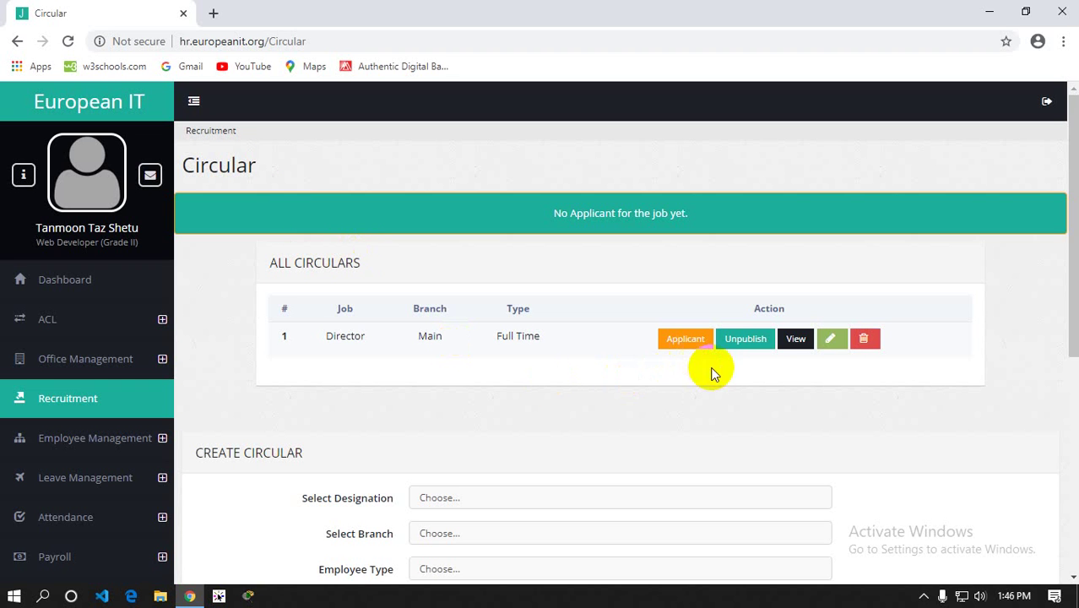
Read the full Director circular, highlighting the DIRECTOR title and Main Branch, Full Time details
{"action": "left_click", "coordinate": [796, 339]}
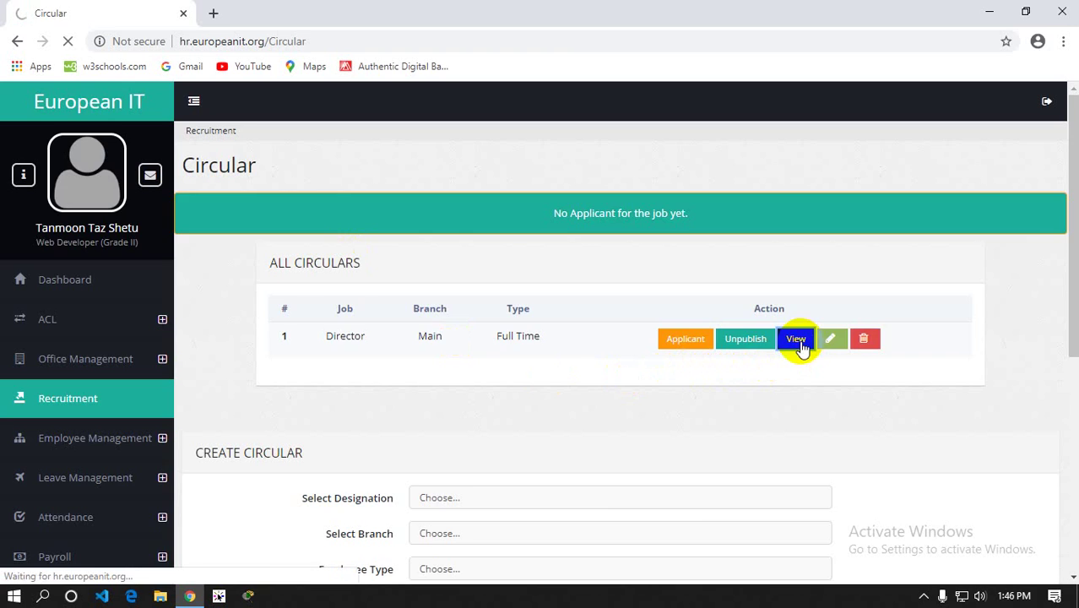
{"action": "scroll", "coordinate": [460, 211], "scroll_direction": "down", "scroll_amount": 2}
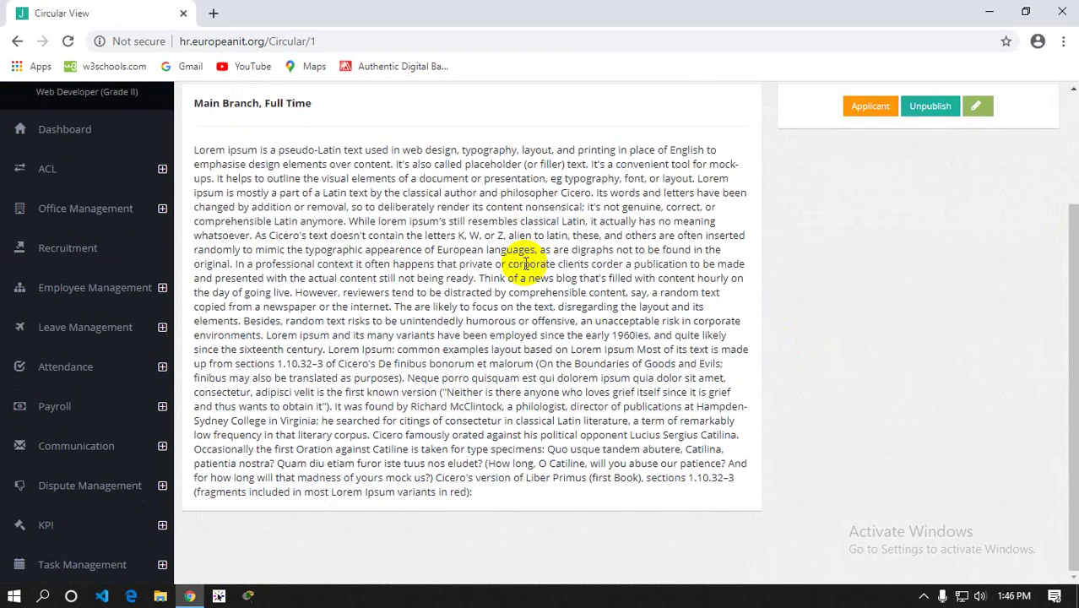
{"action": "scroll", "coordinate": [439, 279], "scroll_direction": "up", "scroll_amount": 2}
{"action": "scroll", "coordinate": [439, 316], "scroll_direction": "down", "scroll_amount": 2}
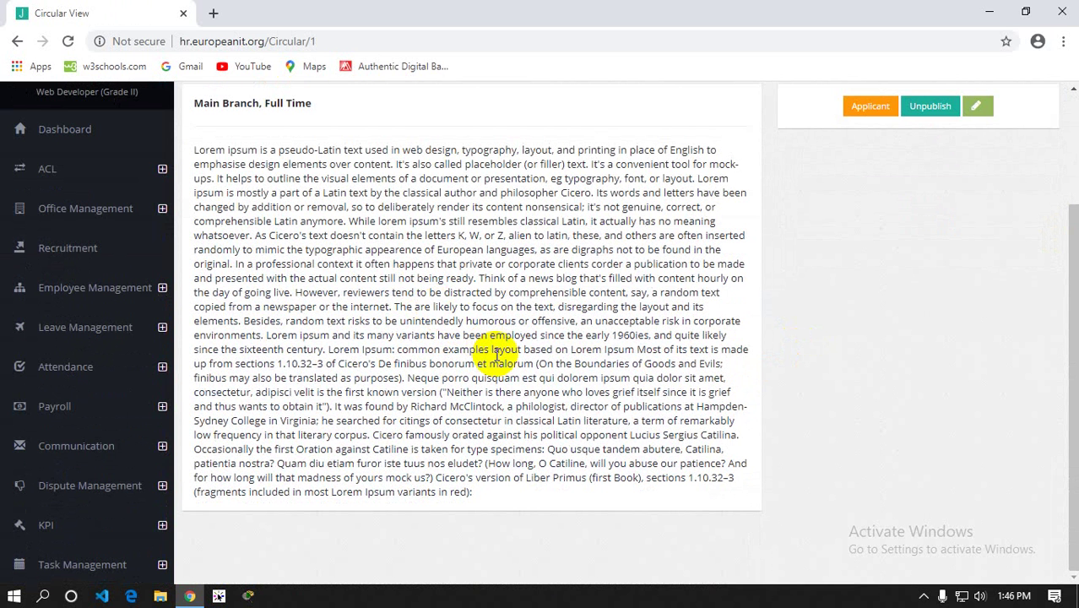
{"action": "scroll", "coordinate": [498, 355], "scroll_direction": "up", "scroll_amount": 2}
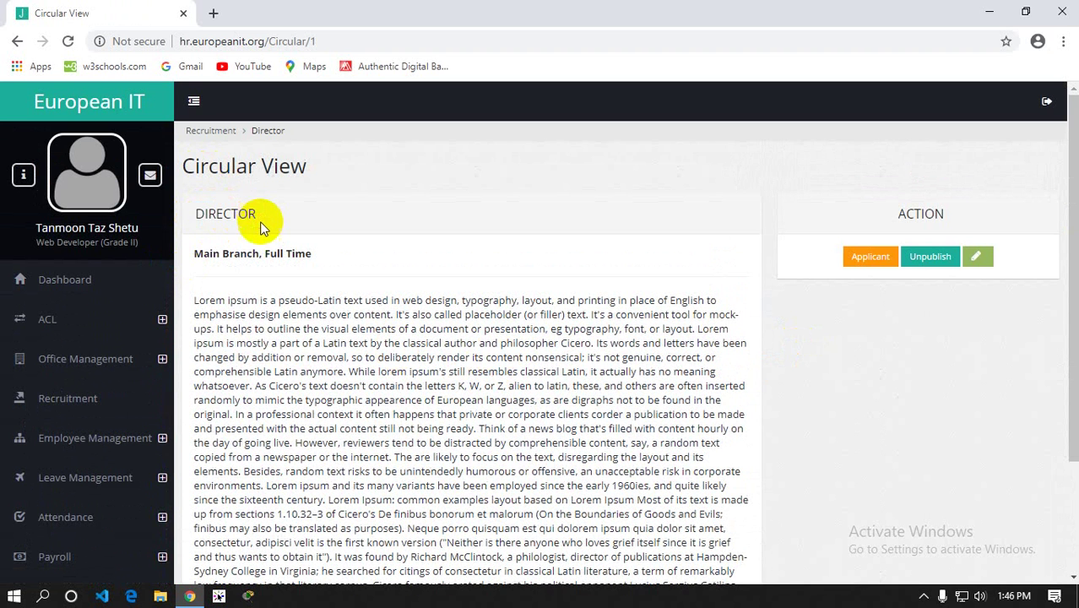
{"action": "left_click_drag", "start_coordinate": [255, 213], "coordinate": [193, 215]}
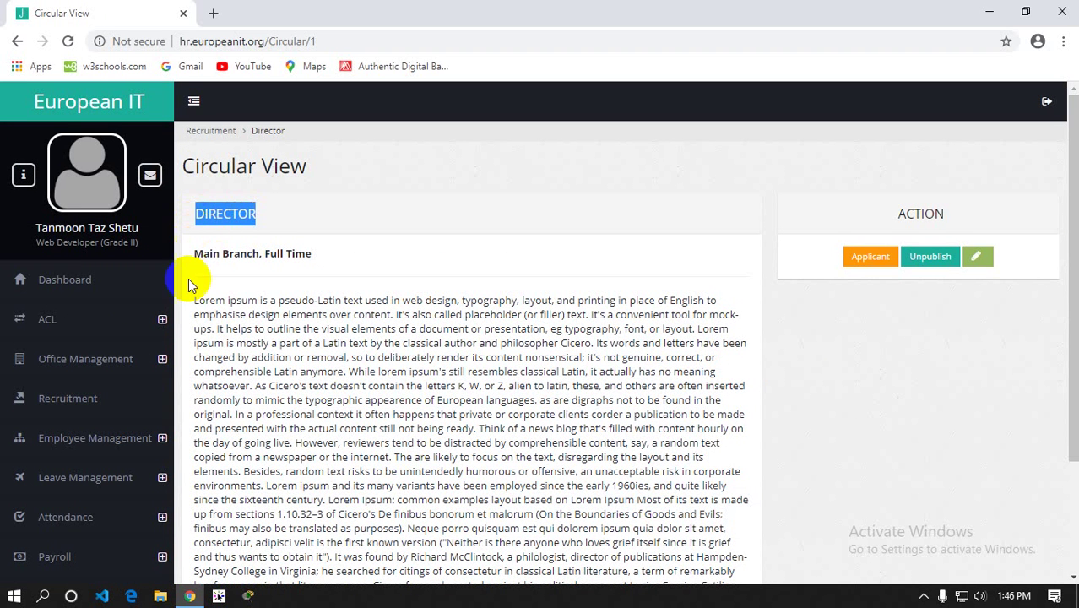
{"action": "left_click_drag", "start_coordinate": [195, 253], "coordinate": [328, 266]}
{"action": "left_click", "coordinate": [340, 277]}
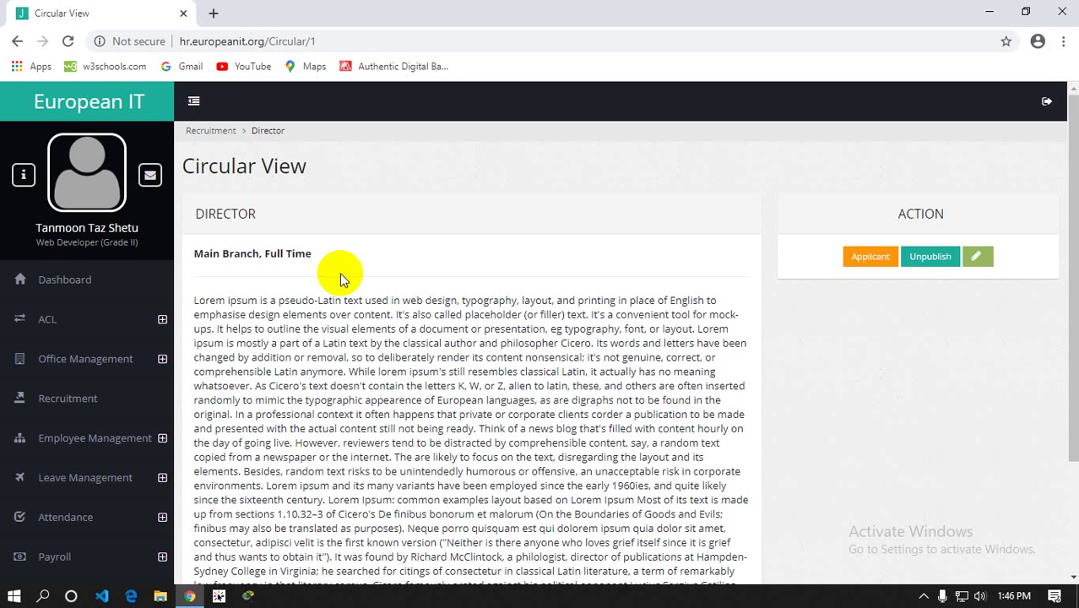
{"action": "scroll", "coordinate": [340, 272], "scroll_direction": "down", "scroll_amount": 3}
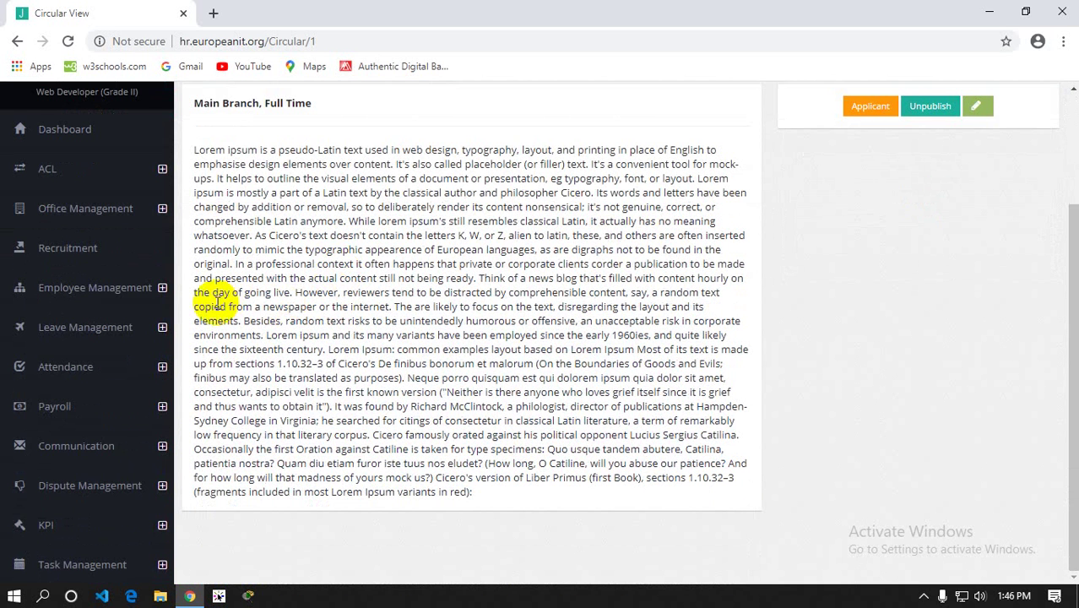
{"action": "scroll", "coordinate": [218, 301], "scroll_direction": "up", "scroll_amount": 3}
{"action": "scroll", "coordinate": [218, 301], "scroll_direction": "down", "scroll_amount": 3}
{"action": "left_click", "coordinate": [83, 260]}
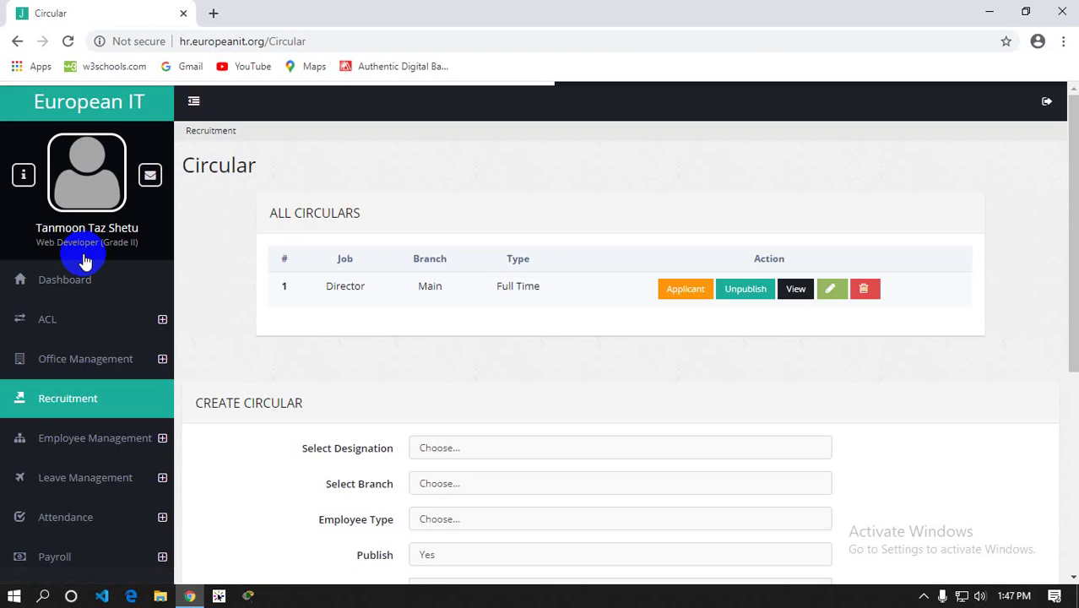
Open Employee Create and check the Select User dropdown for existing users
{"action": "scroll", "coordinate": [504, 287], "scroll_direction": "down", "scroll_amount": 6}
{"action": "scroll", "coordinate": [505, 287], "scroll_direction": "up", "scroll_amount": 3}
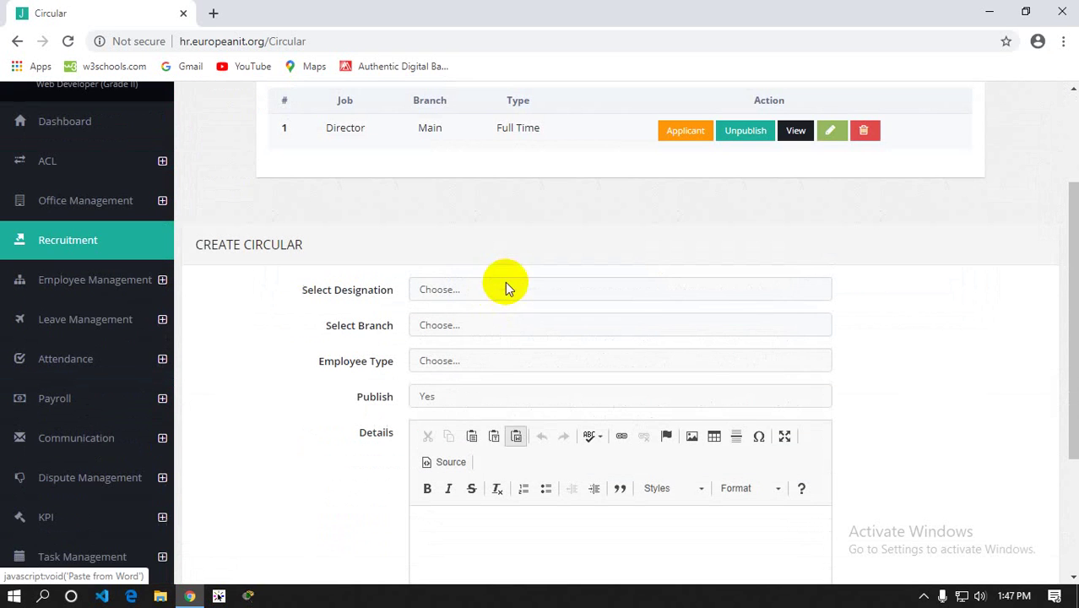
{"action": "left_click", "coordinate": [86, 293]}
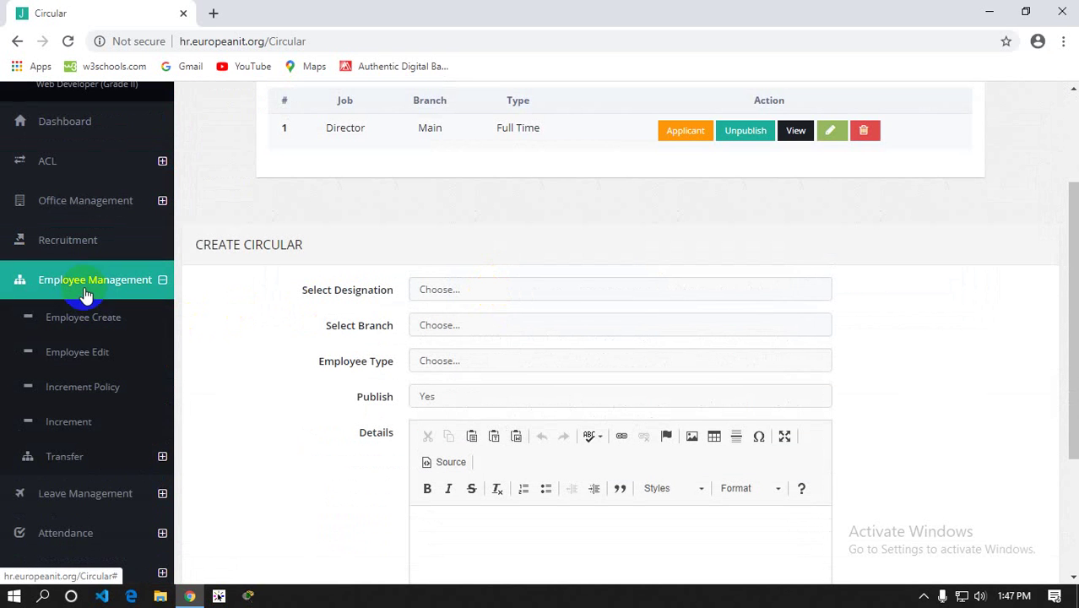
{"action": "left_click", "coordinate": [90, 327]}
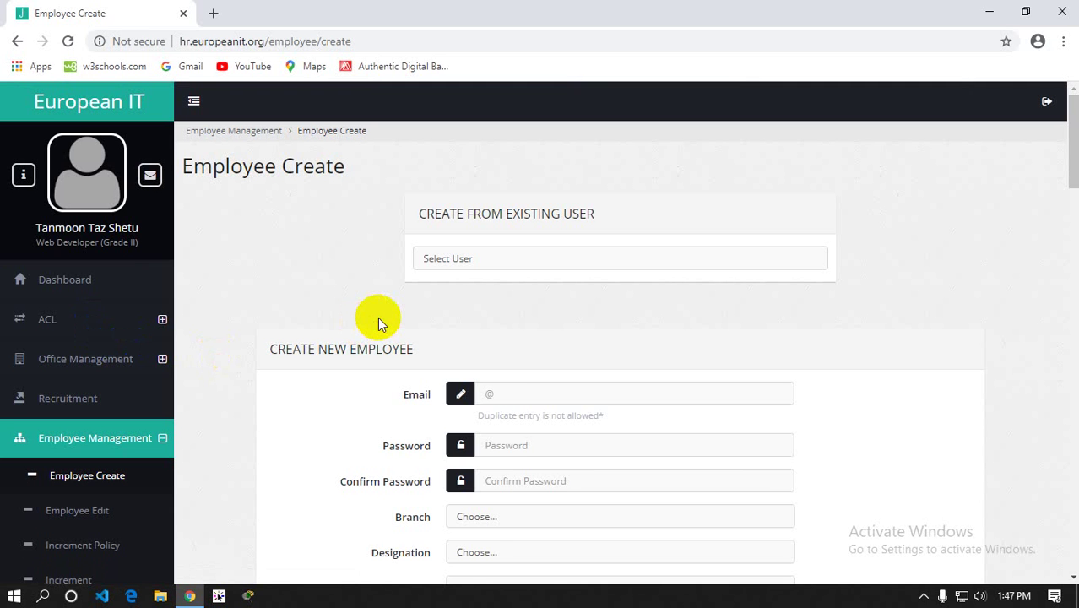
{"action": "scroll", "coordinate": [386, 302], "scroll_direction": "down", "scroll_amount": 1}
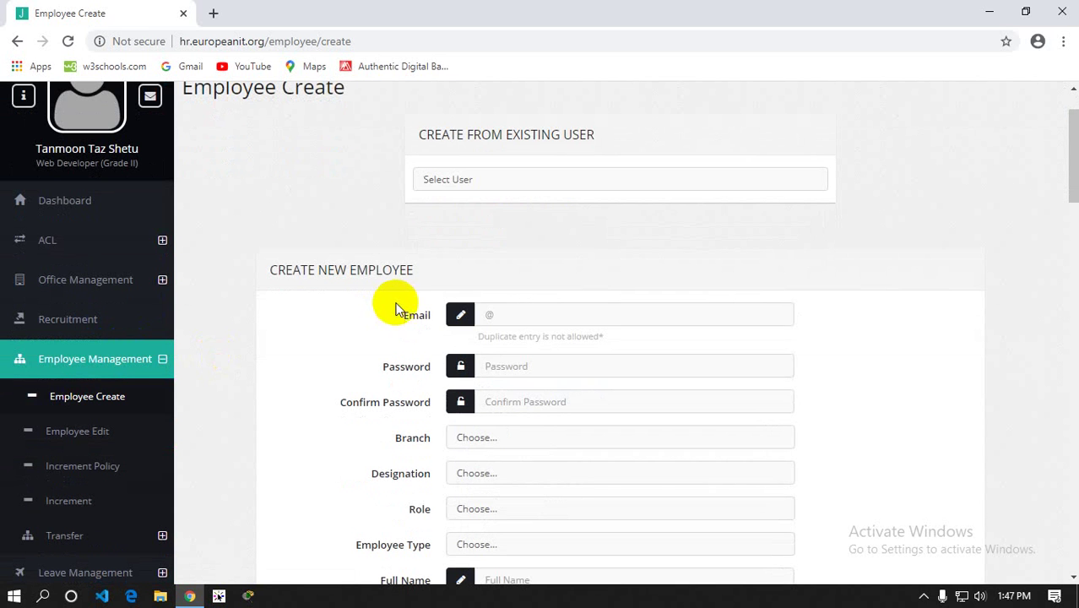
{"action": "left_click", "coordinate": [446, 180]}
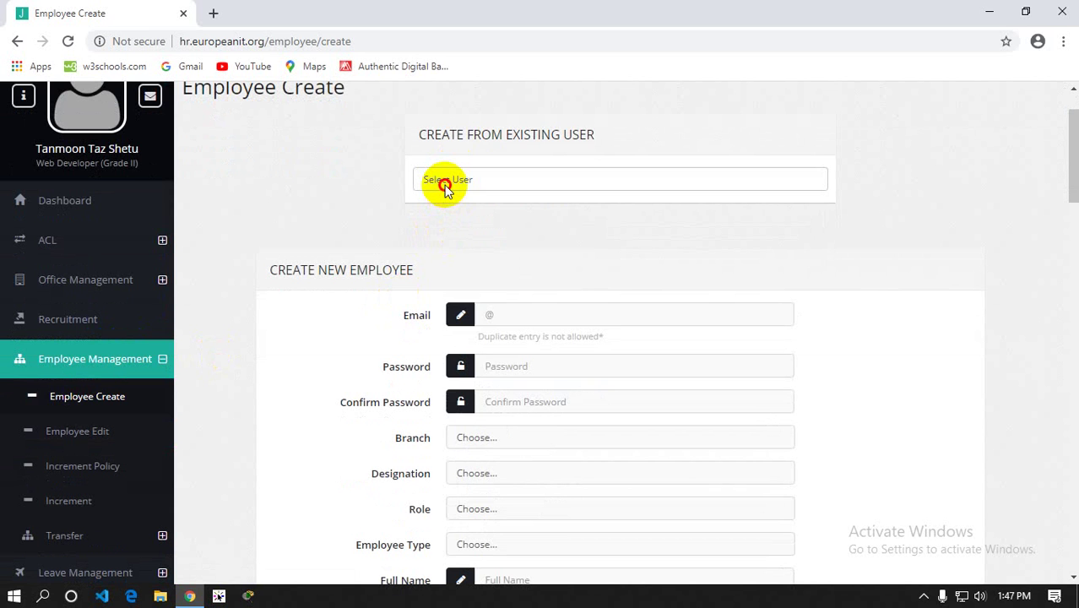
{"action": "left_click", "coordinate": [445, 186]}
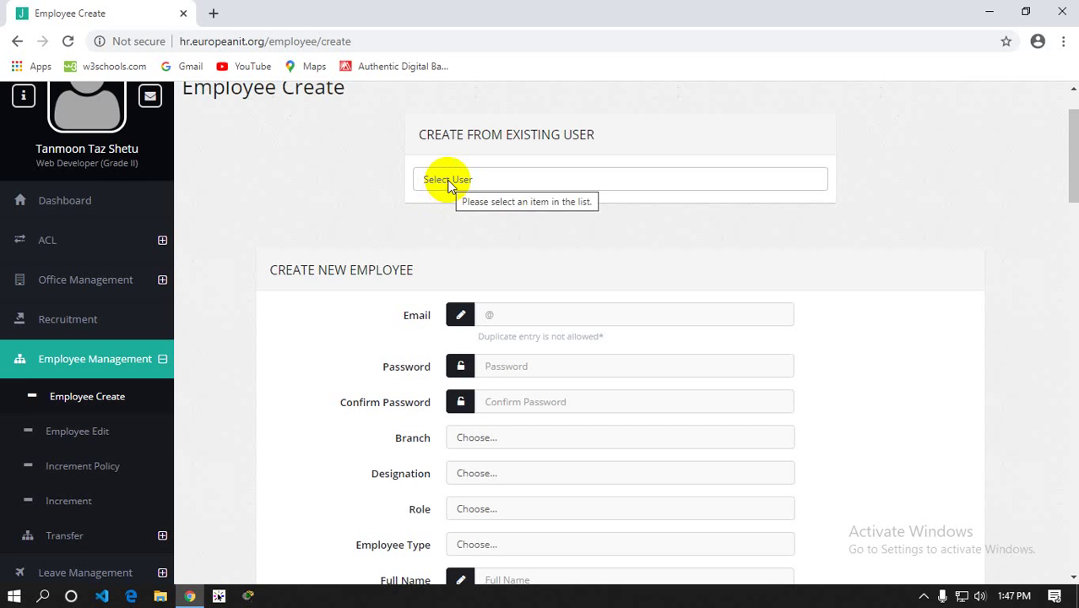
{"action": "scroll", "coordinate": [448, 186], "scroll_direction": "down", "scroll_amount": 1}
{"action": "left_click_drag", "start_coordinate": [284, 275], "coordinate": [816, 319]}
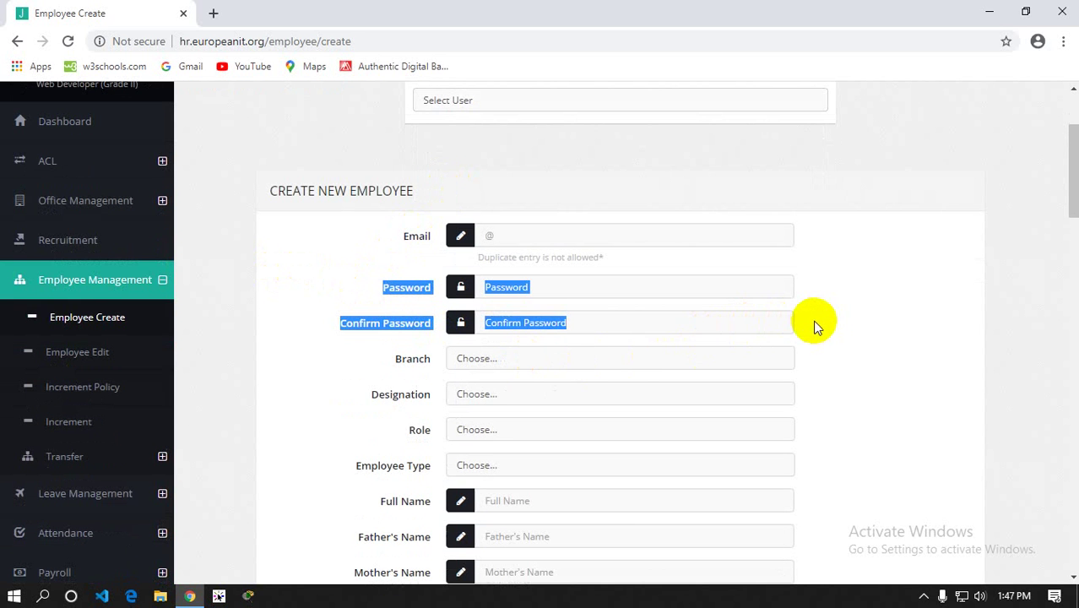
{"action": "scroll", "coordinate": [76, 354], "scroll_direction": "up", "scroll_amount": 1}
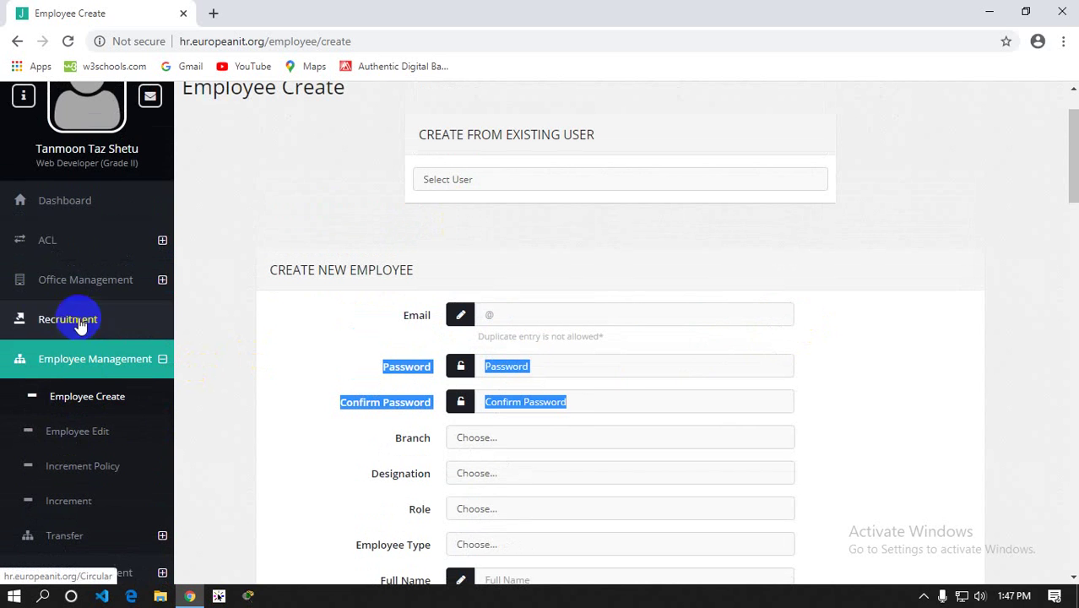
{"action": "left_click", "coordinate": [70, 240]}
Create General User 'Test' with an e-mail address, password and password confirmation
{"action": "left_click", "coordinate": [55, 382]}
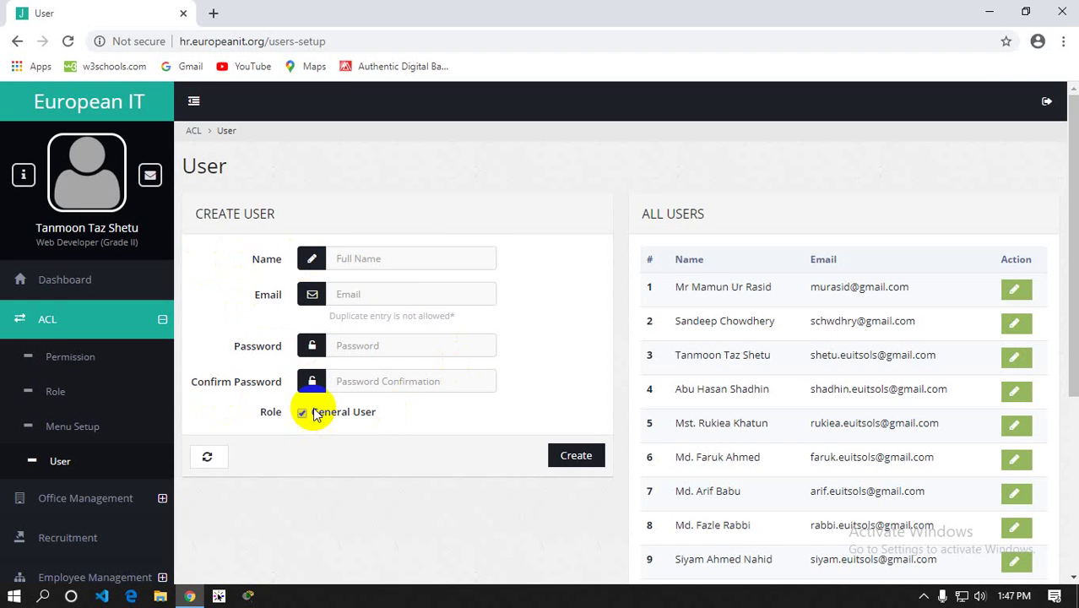
{"action": "left_click", "coordinate": [401, 266]}
{"action": "type", "text": "Test"}
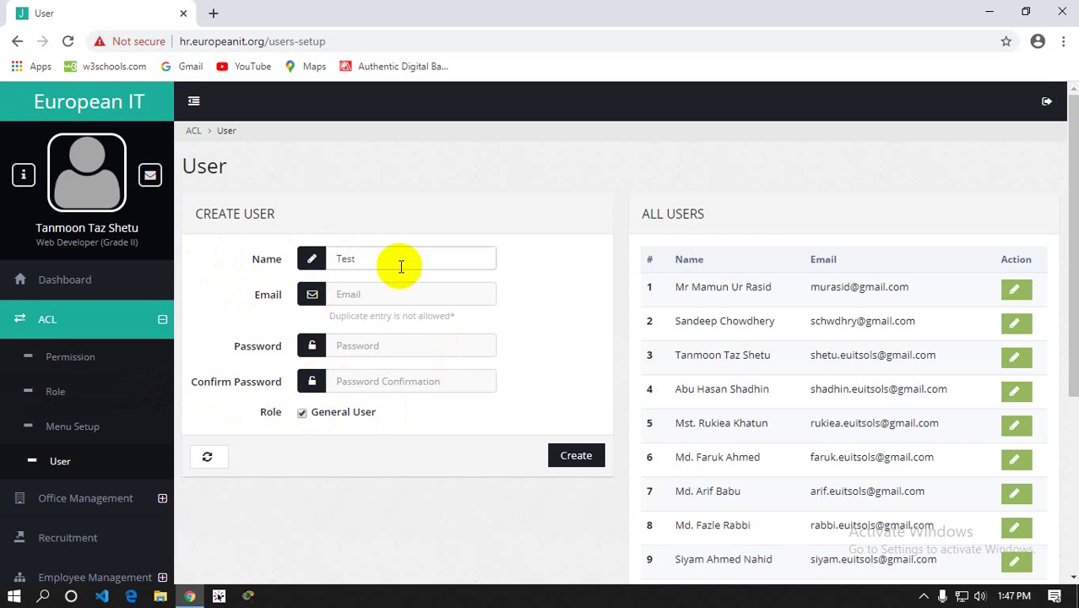
{"action": "left_click", "coordinate": [391, 295]}
{"action": "type", "text": "te"}
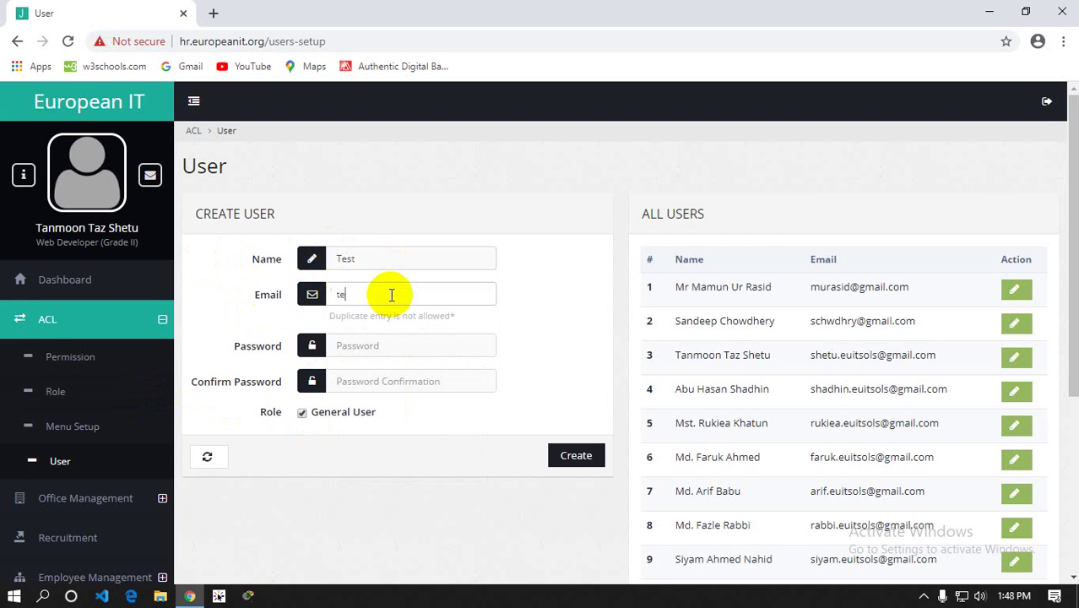
{"action": "type", "text": "st@gmail.com"}
{"action": "key", "text": "Tab"}
{"action": "type", "text": "12345"}
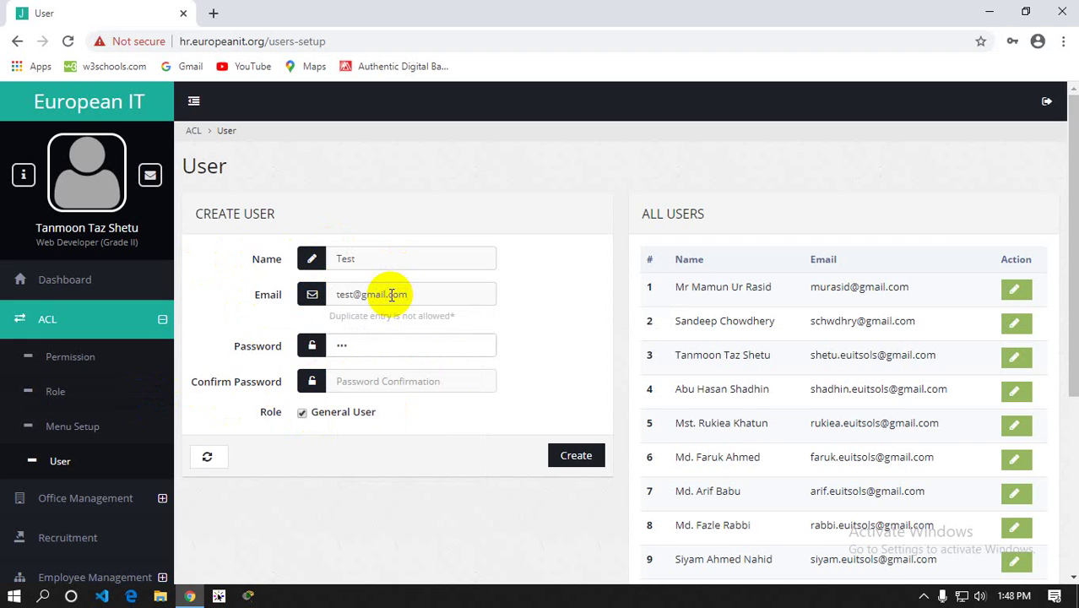
{"action": "type", "text": "6"}
{"action": "key", "text": "Tab"}
{"action": "type", "text": "123456"}
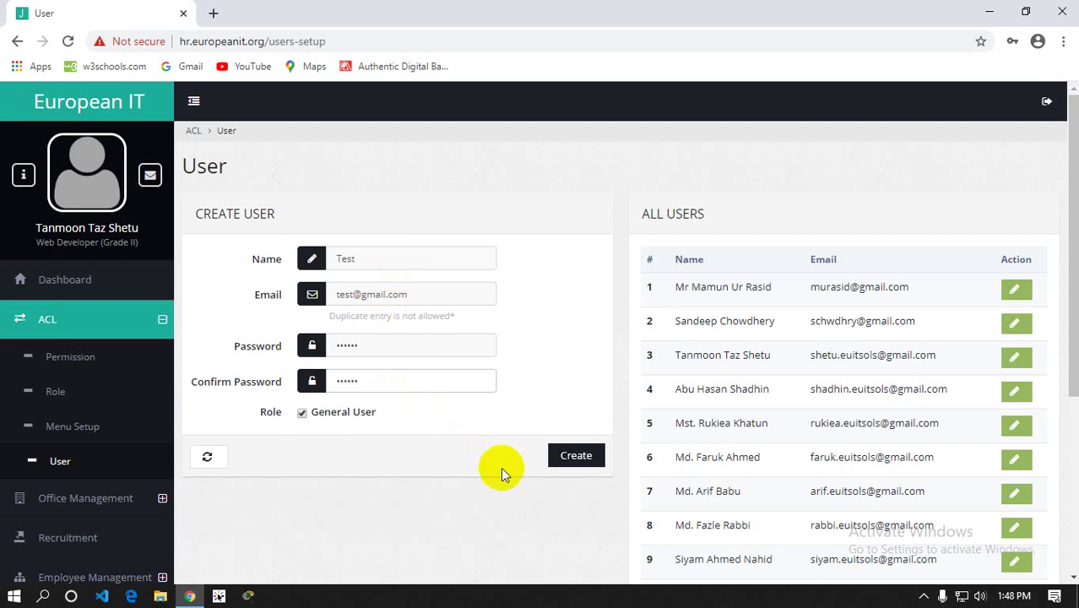
{"action": "left_click", "coordinate": [572, 464]}
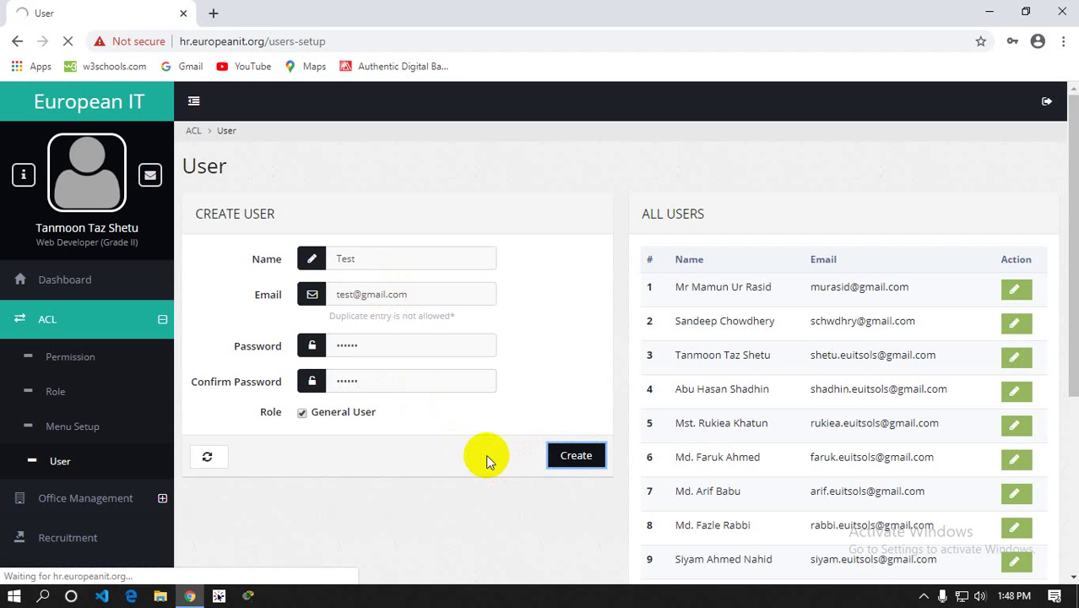
{"action": "scroll", "coordinate": [485, 456], "scroll_direction": "down", "scroll_amount": 4}
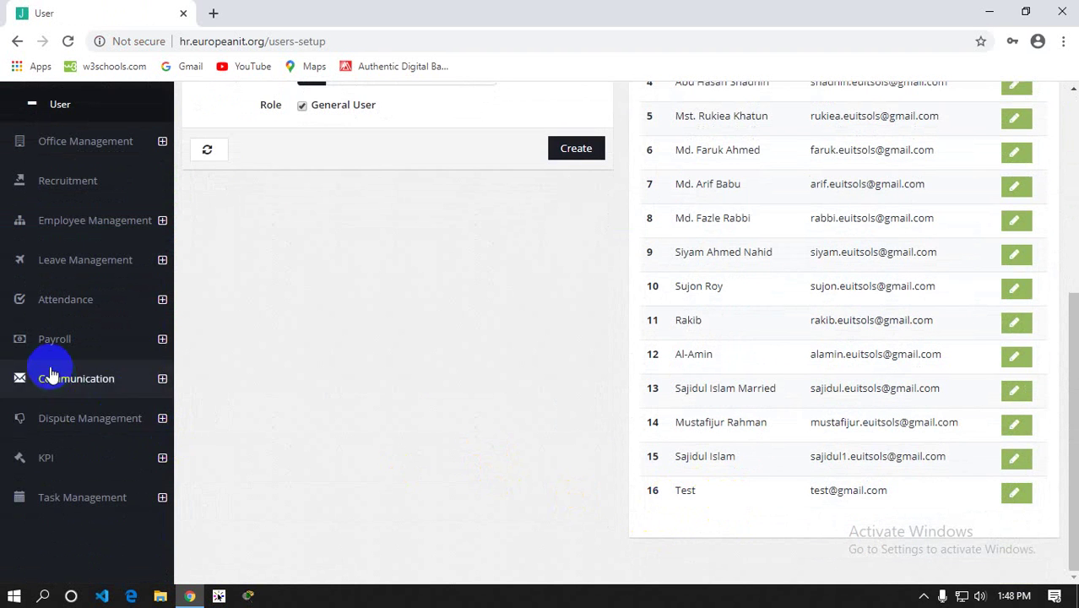
{"action": "scroll", "coordinate": [47, 359], "scroll_direction": "up", "scroll_amount": 1}
Open Employee Create, list the existing users, then return to the ACL User page
{"action": "left_click", "coordinate": [78, 302]}
{"action": "scroll", "coordinate": [76, 279], "scroll_direction": "down", "scroll_amount": 2}
{"action": "left_click", "coordinate": [74, 207]}
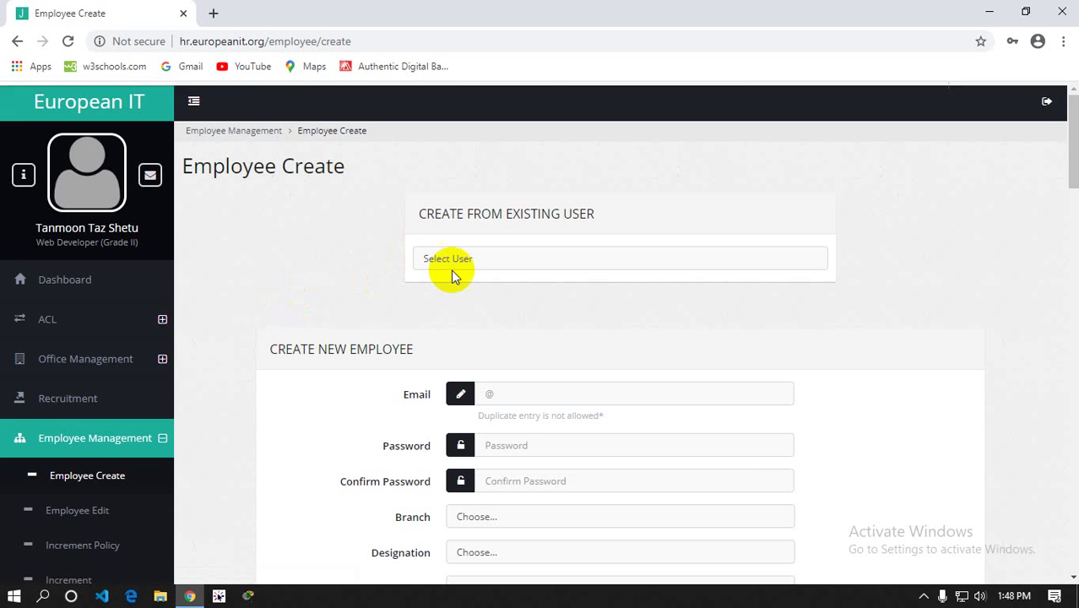
{"action": "left_click", "coordinate": [452, 264]}
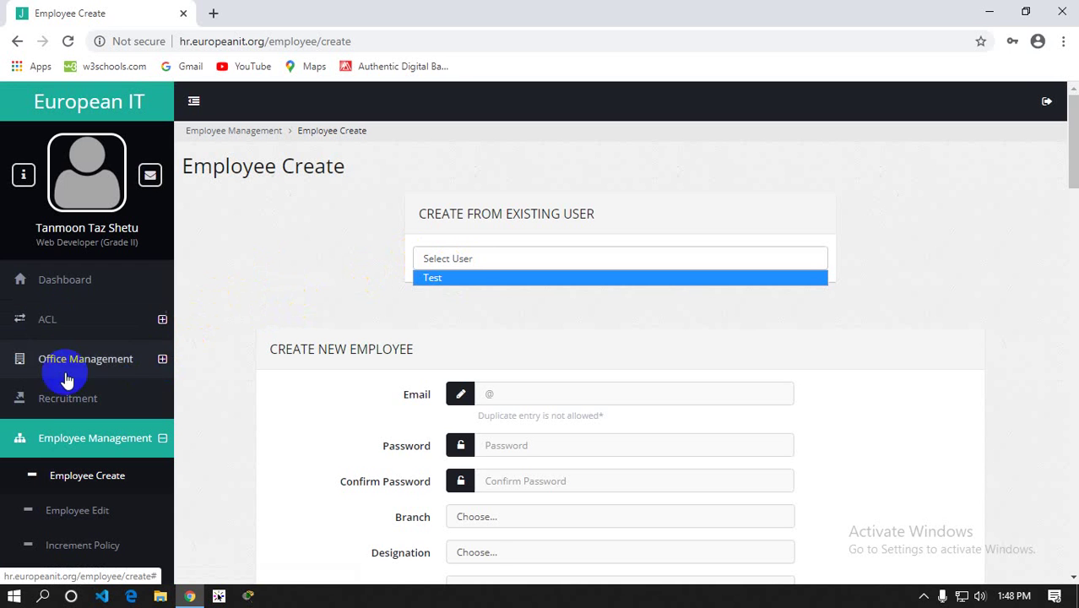
{"action": "left_click", "coordinate": [67, 328]}
{"action": "left_click", "coordinate": [59, 461]}
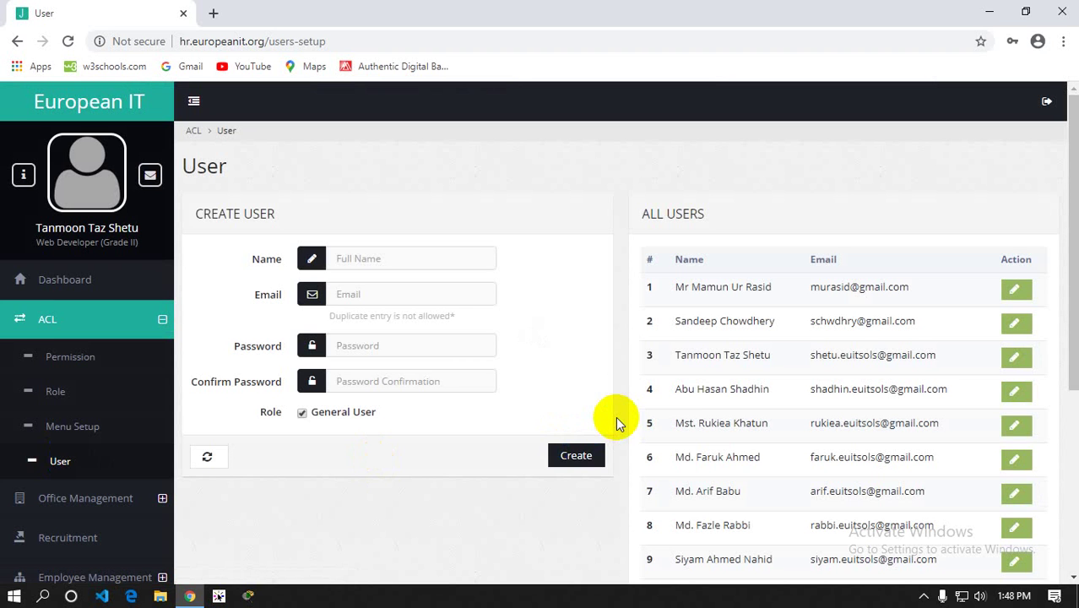
Reopen Employee Create, see Test in the Select User list, and close it unchosen
{"action": "left_click", "coordinate": [75, 504]}
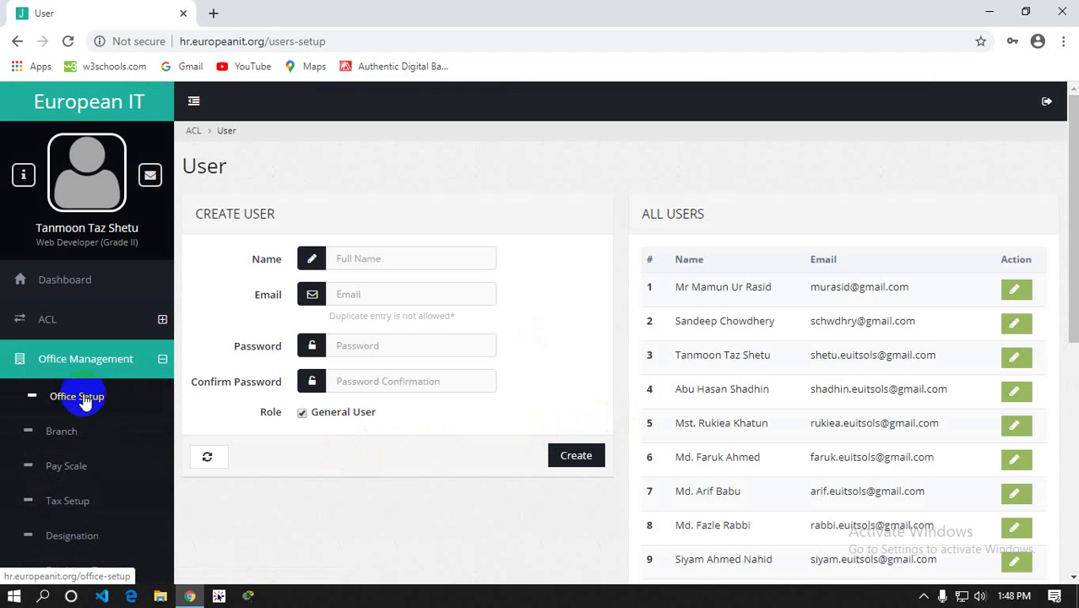
{"action": "scroll", "coordinate": [84, 396], "scroll_direction": "down", "scroll_amount": 4}
{"action": "left_click", "coordinate": [104, 440]}
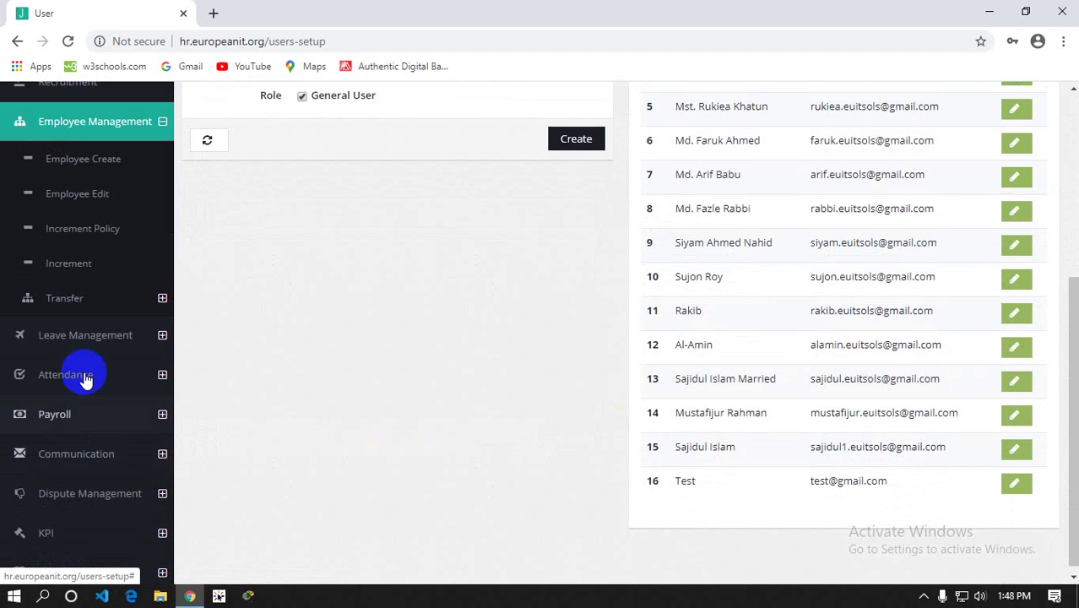
{"action": "left_click", "coordinate": [71, 169]}
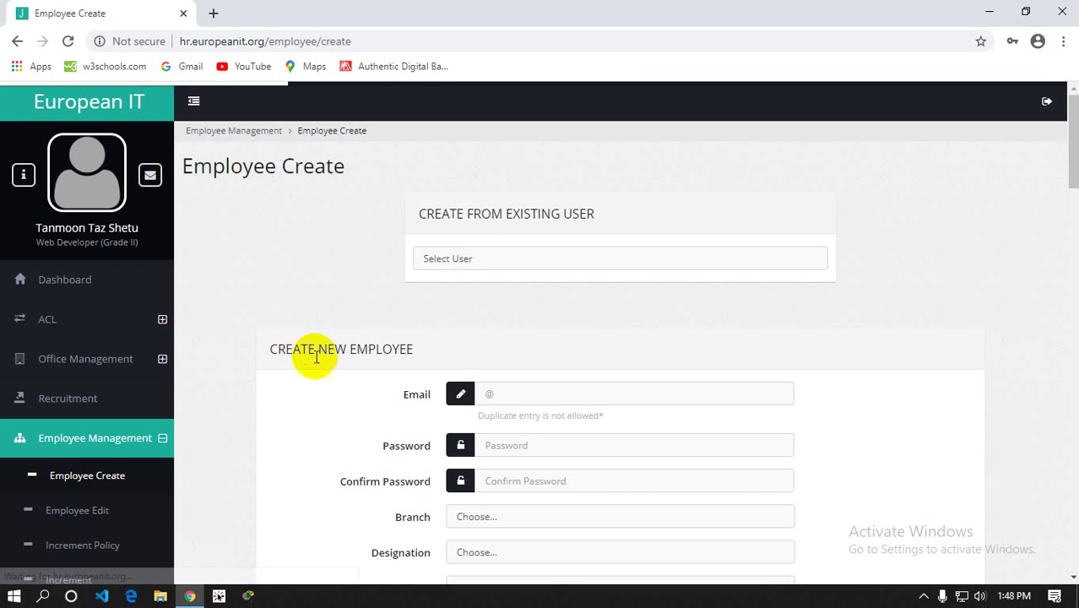
{"action": "left_click", "coordinate": [494, 258]}
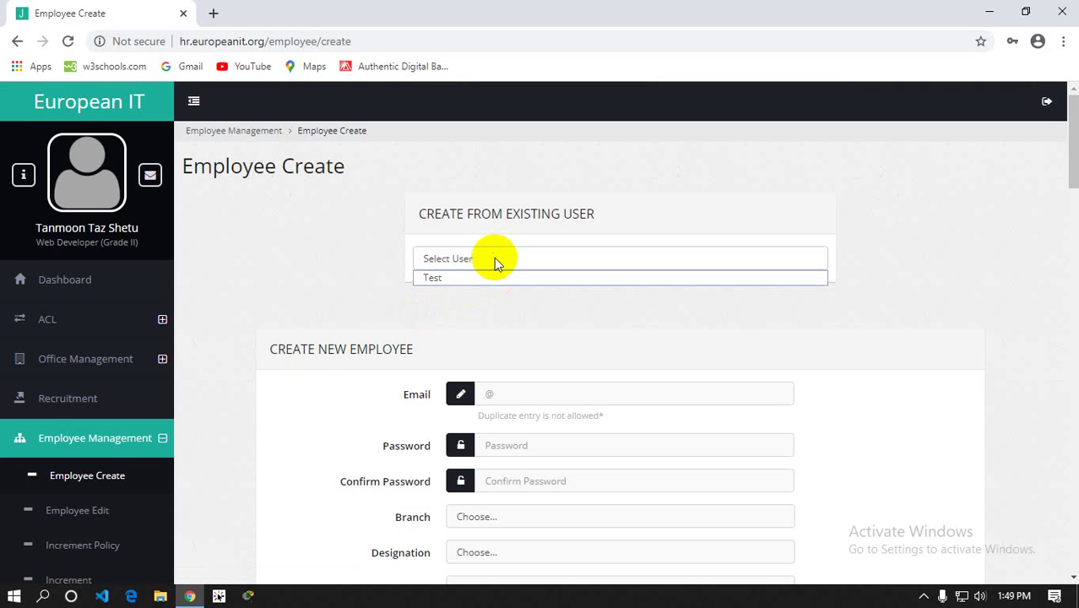
{"action": "left_click", "coordinate": [260, 288]}
{"action": "scroll", "coordinate": [248, 284], "scroll_direction": "down", "scroll_amount": 2}
{"action": "scroll", "coordinate": [252, 289], "scroll_direction": "down", "scroll_amount": 3}
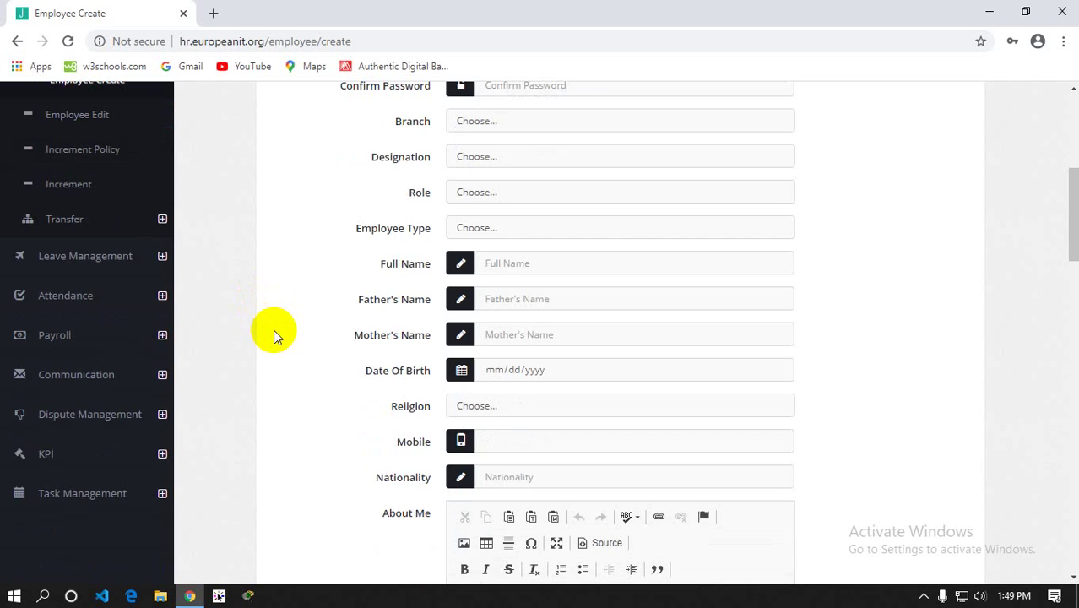
{"action": "scroll", "coordinate": [278, 325], "scroll_direction": "up", "scroll_amount": 2}
{"action": "scroll", "coordinate": [454, 211], "scroll_direction": "up", "scroll_amount": 2}
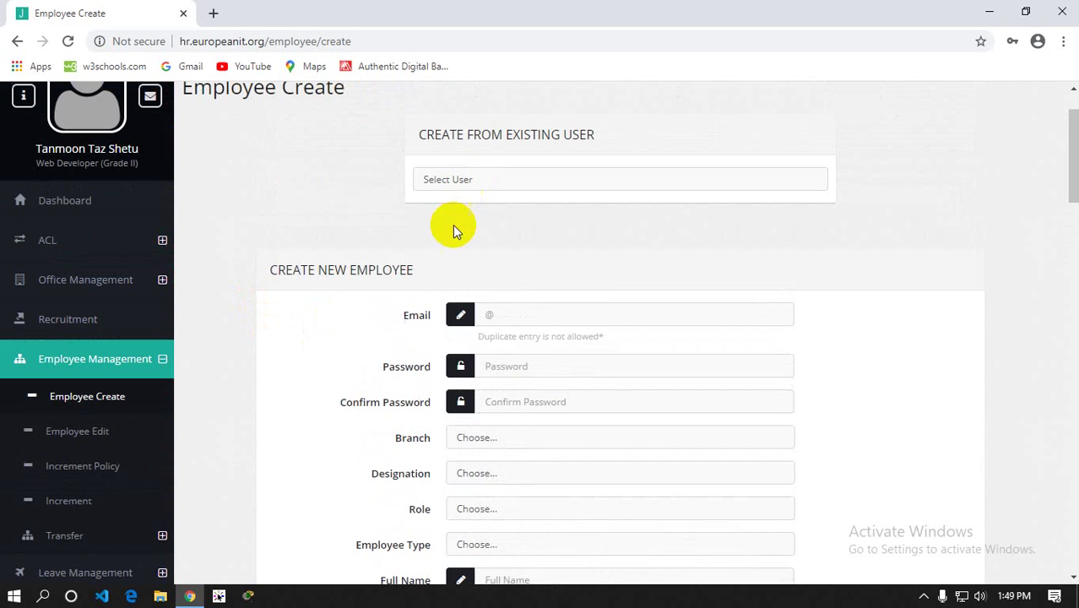
{"action": "left_click", "coordinate": [435, 179]}
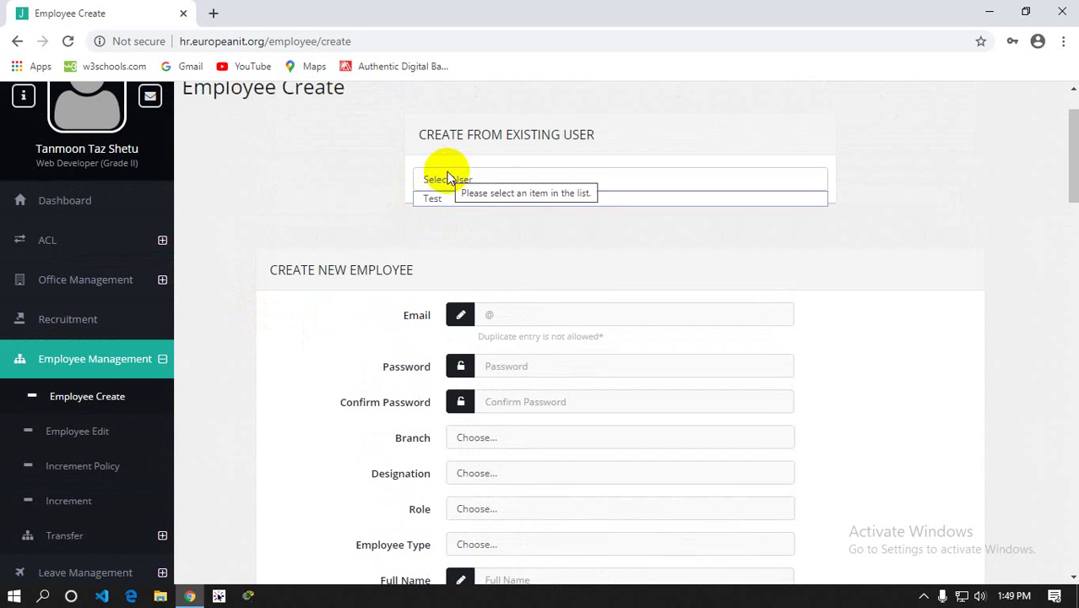
{"action": "left_click", "coordinate": [436, 203]}
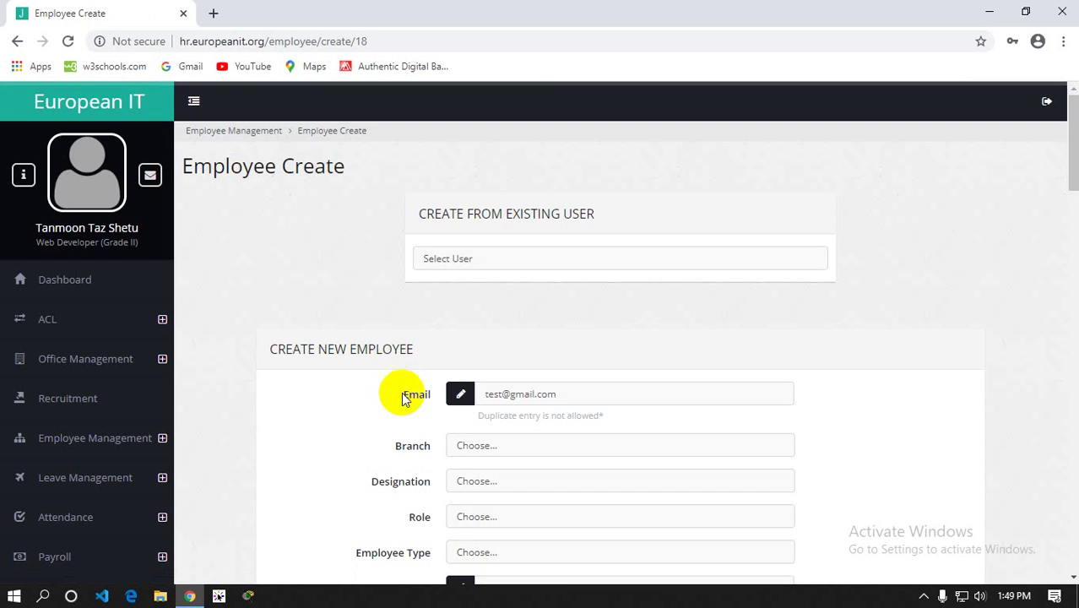
{"action": "scroll", "coordinate": [404, 399], "scroll_direction": "down", "scroll_amount": 1}
{"action": "scroll", "coordinate": [398, 392], "scroll_direction": "down", "scroll_amount": 1}
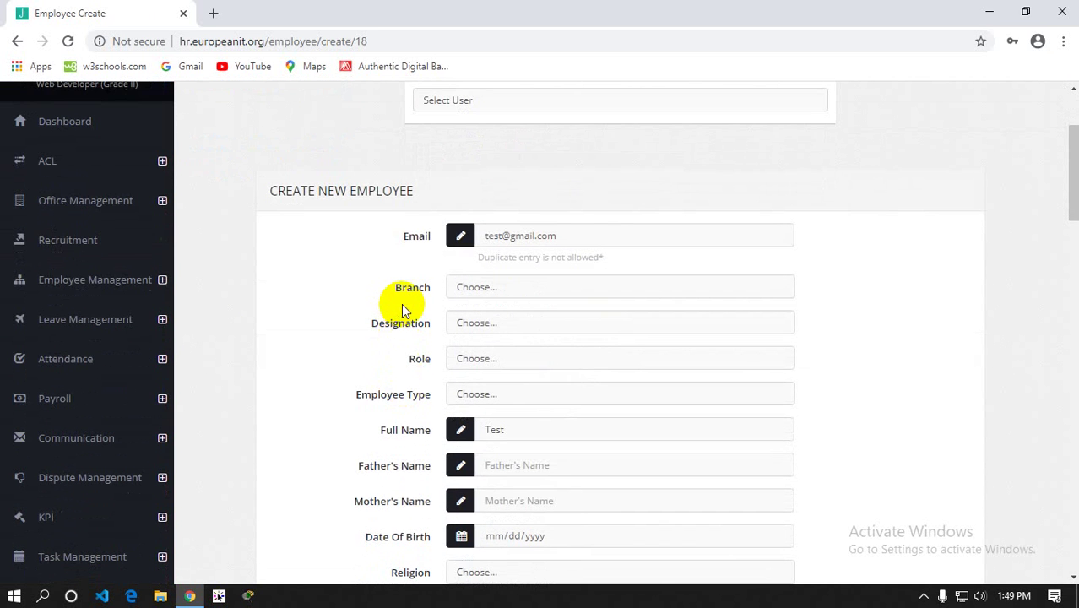
{"action": "scroll", "coordinate": [401, 303], "scroll_direction": "up", "scroll_amount": 2}
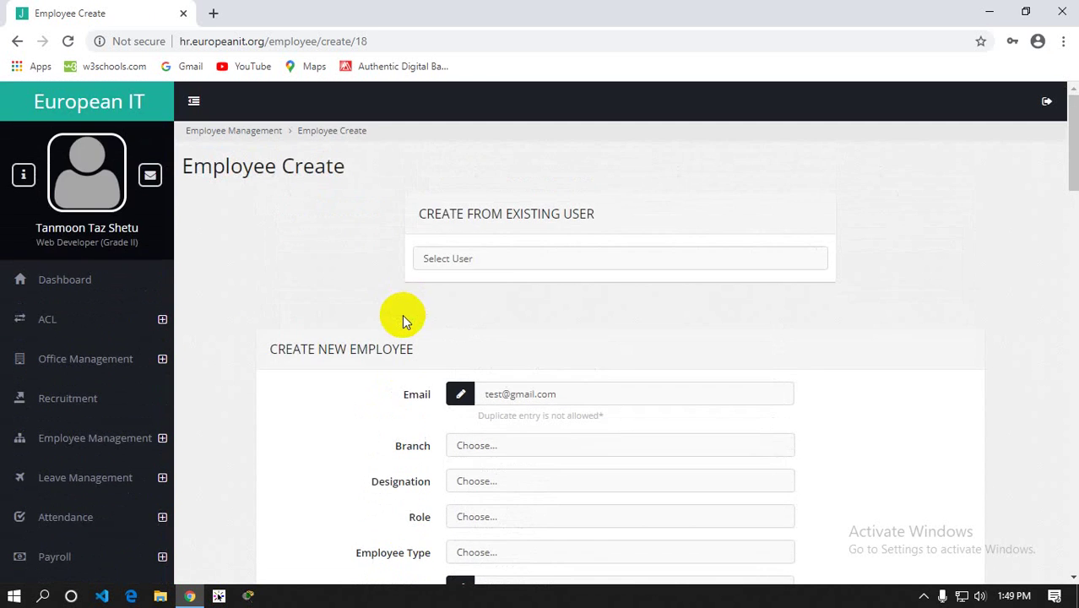
{"action": "scroll", "coordinate": [402, 314], "scroll_direction": "down", "scroll_amount": 2}
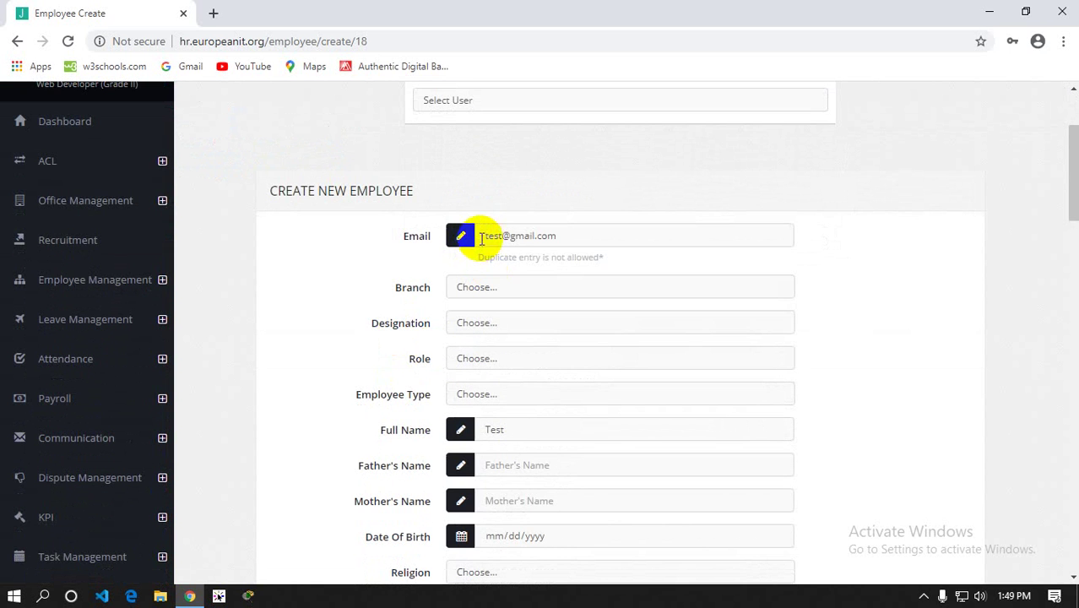
{"action": "left_click_drag", "start_coordinate": [487, 236], "coordinate": [582, 238]}
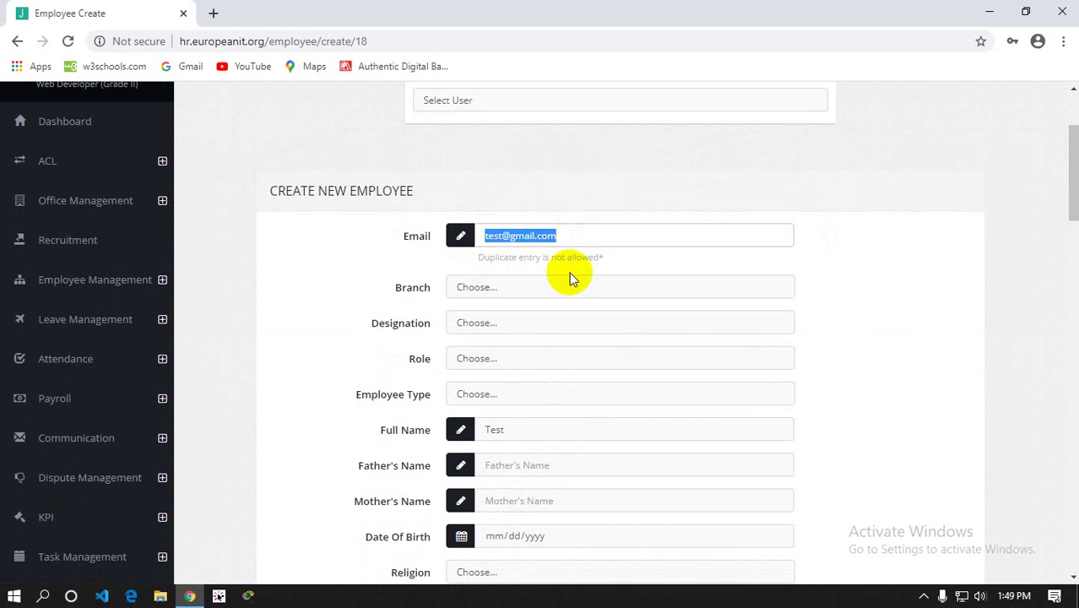
{"action": "scroll", "coordinate": [532, 328], "scroll_direction": "down", "scroll_amount": 1}
{"action": "left_click", "coordinate": [485, 349]}
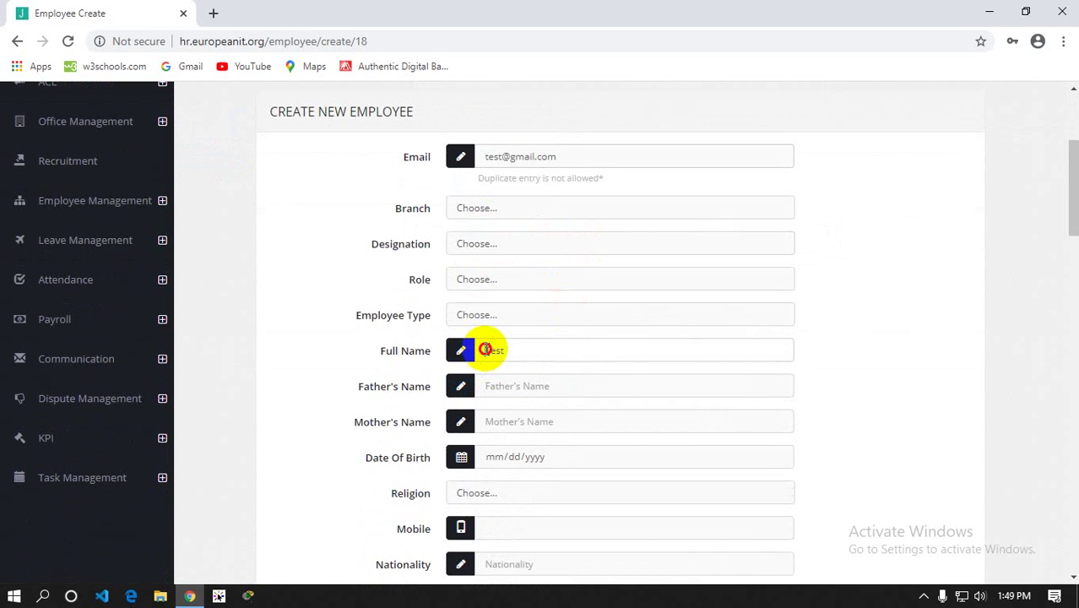
{"action": "left_click_drag", "start_coordinate": [486, 350], "coordinate": [523, 344]}
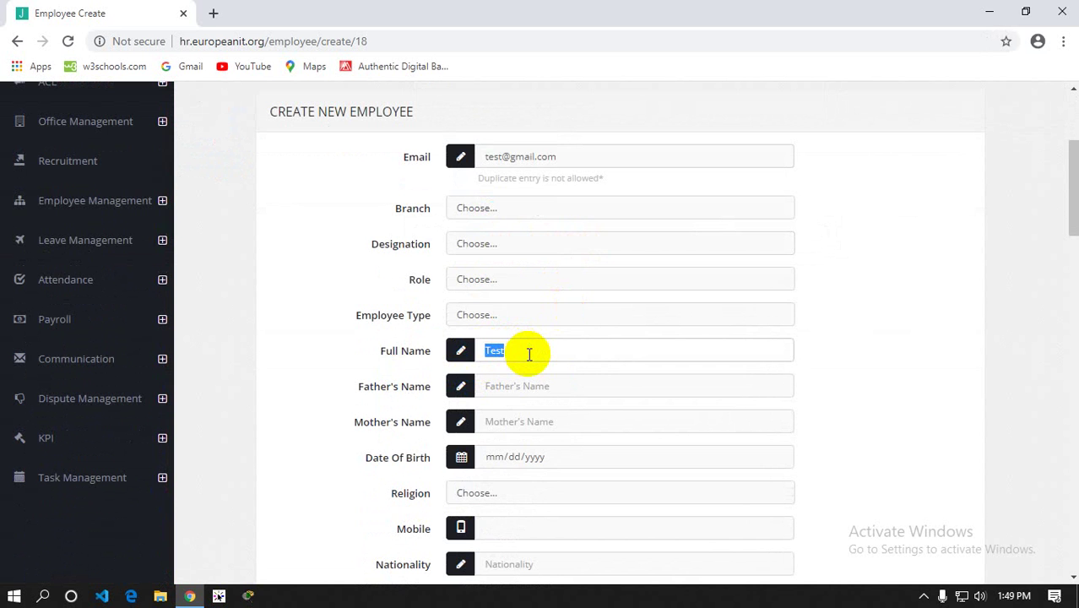
{"action": "left_click", "coordinate": [832, 330]}
{"action": "scroll", "coordinate": [835, 329], "scroll_direction": "down", "scroll_amount": 7}
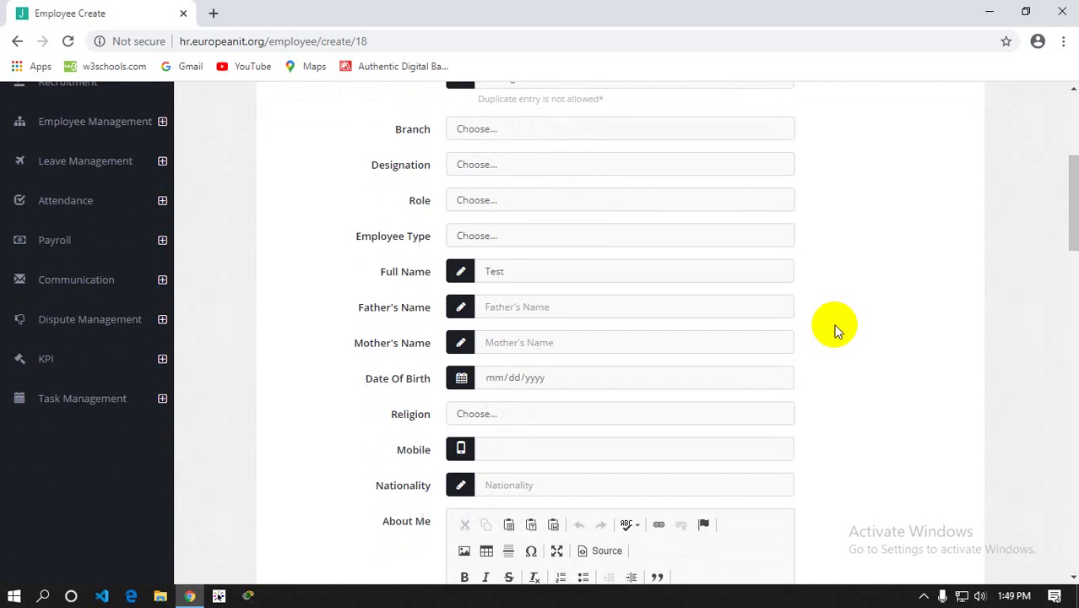
{"action": "scroll", "coordinate": [836, 329], "scroll_direction": "up", "scroll_amount": 4}
{"action": "scroll", "coordinate": [667, 299], "scroll_direction": "up", "scroll_amount": 3}
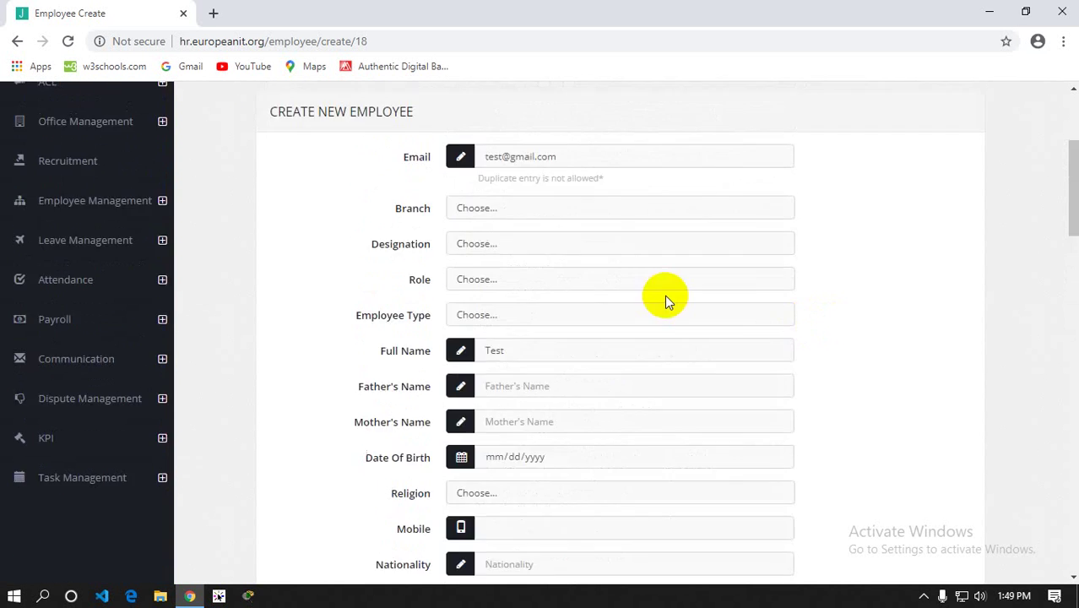
{"action": "scroll", "coordinate": [666, 295], "scroll_direction": "down", "scroll_amount": 9}
{"action": "scroll", "coordinate": [666, 296], "scroll_direction": "down", "scroll_amount": 15}
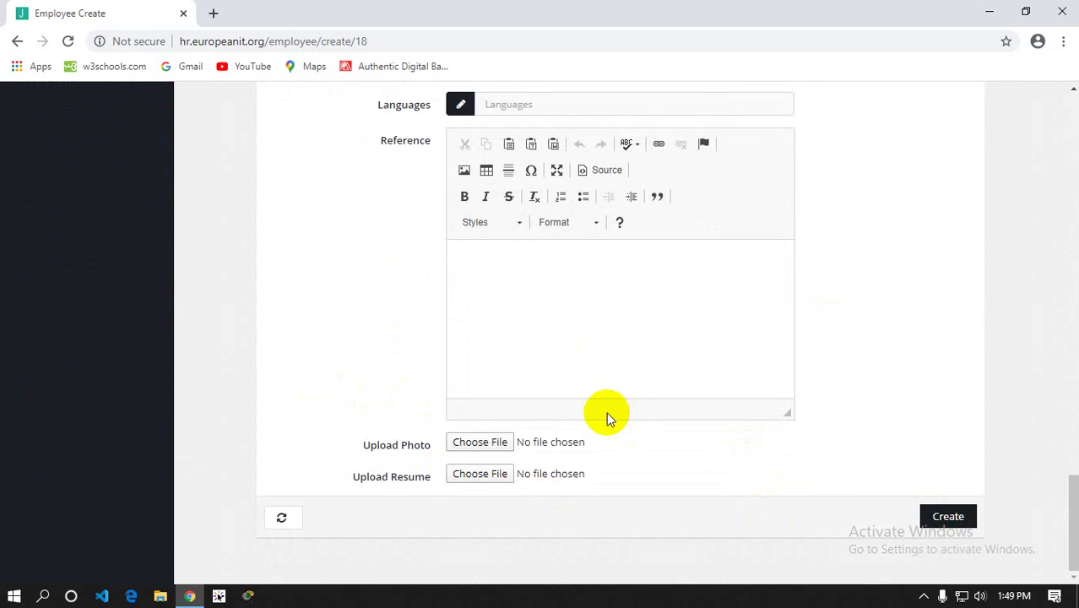
{"action": "scroll", "coordinate": [607, 414], "scroll_direction": "up", "scroll_amount": 20}
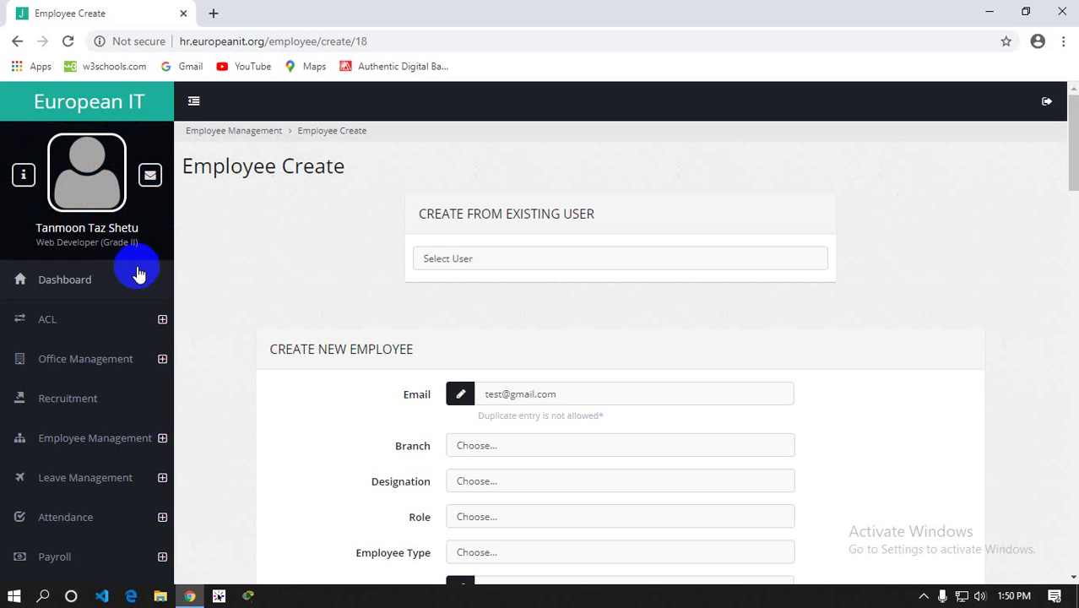
{"action": "scroll", "coordinate": [137, 274], "scroll_direction": "down", "scroll_amount": 4}
{"action": "scroll", "coordinate": [143, 319], "scroll_direction": "up", "scroll_amount": 4}
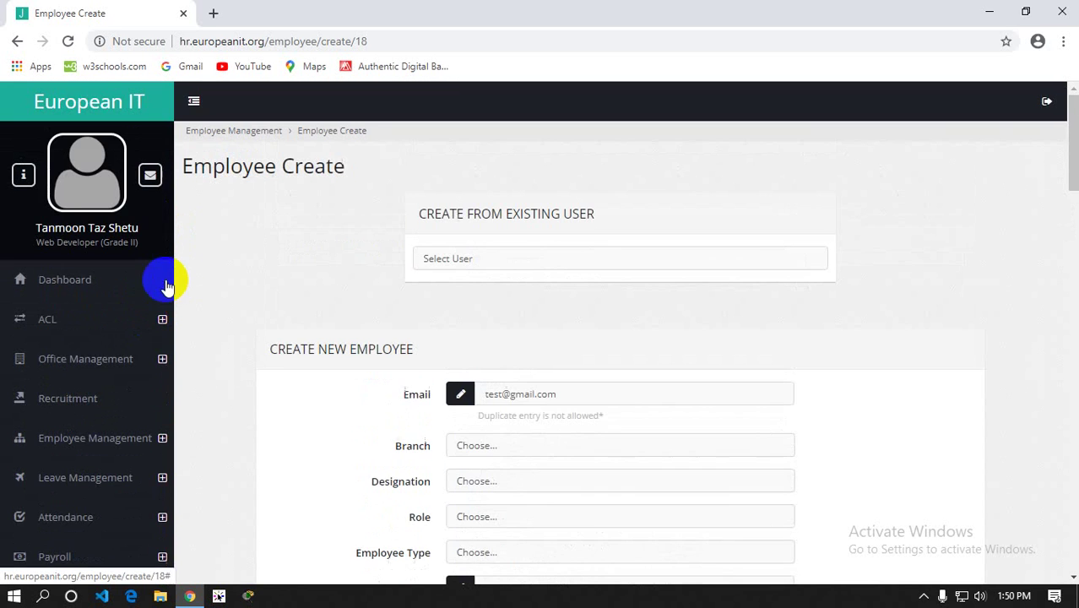
{"action": "scroll", "coordinate": [266, 374], "scroll_direction": "down", "scroll_amount": 1}
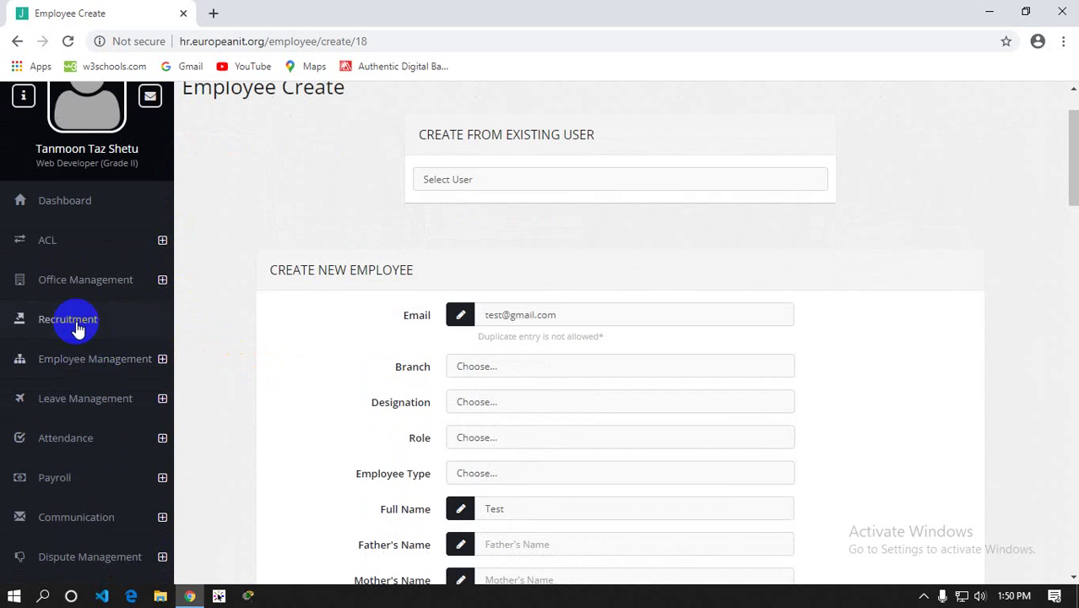
Open Employee Edit and load an existing employee from the Select Employee list
{"action": "left_click", "coordinate": [113, 365]}
{"action": "left_click", "coordinate": [97, 446]}
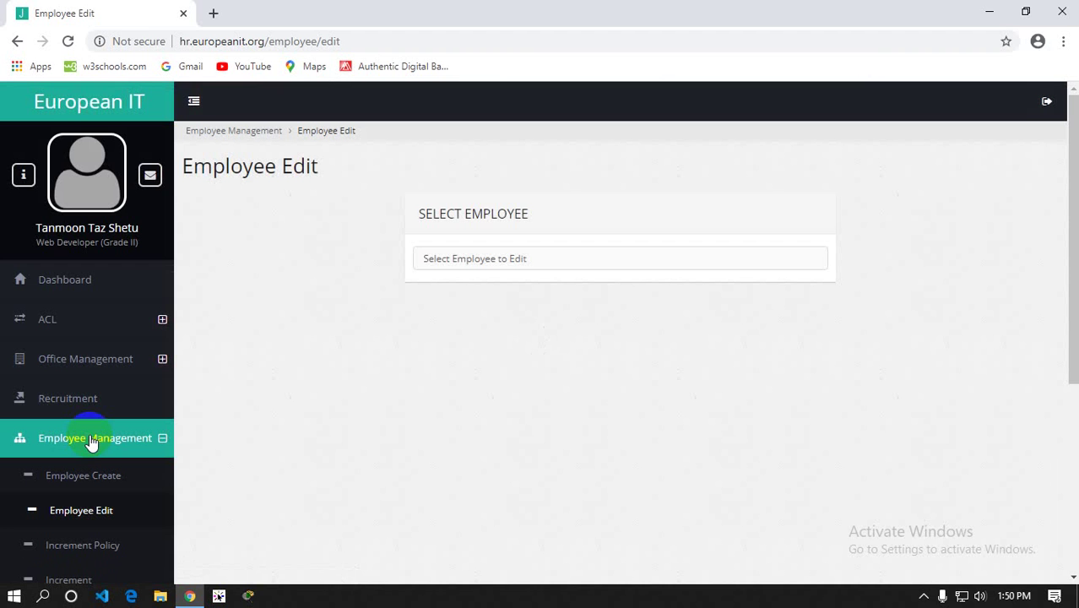
{"action": "left_click", "coordinate": [482, 257]}
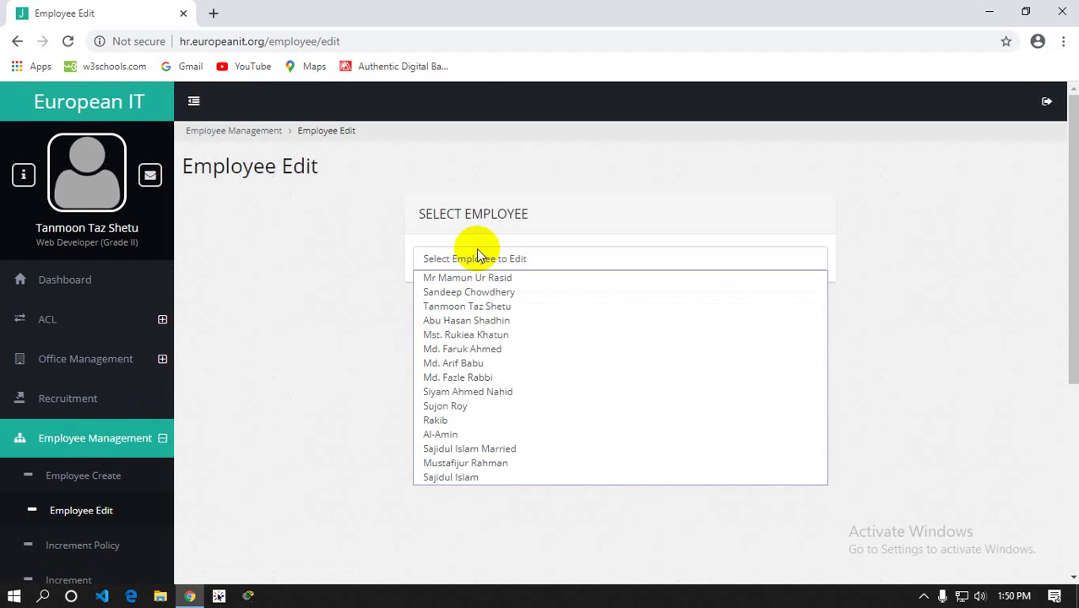
{"action": "left_click", "coordinate": [336, 266]}
{"action": "left_click", "coordinate": [480, 259]}
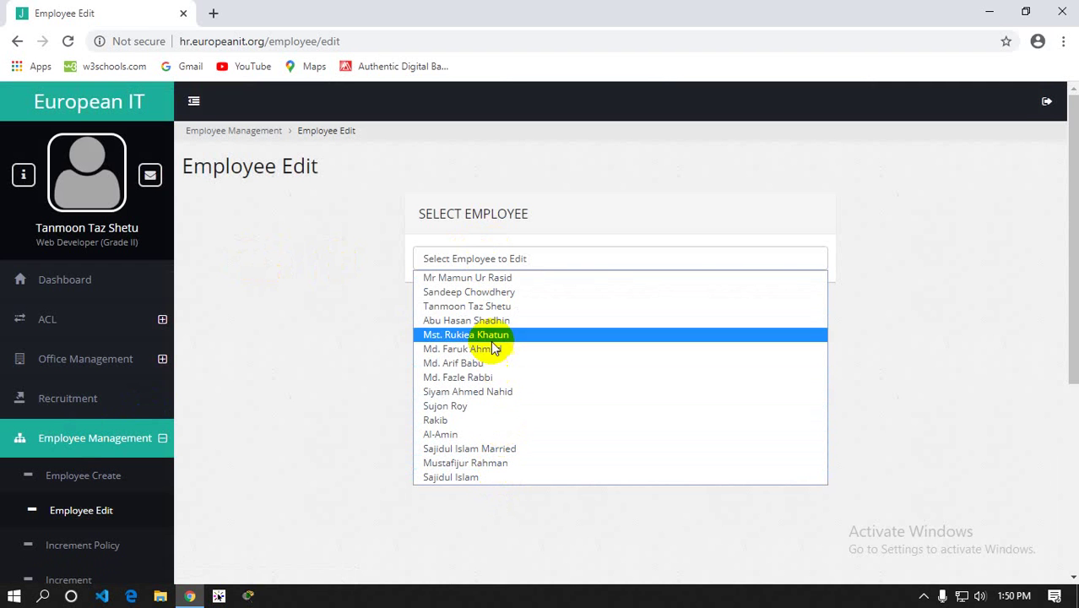
{"action": "left_click", "coordinate": [479, 308]}
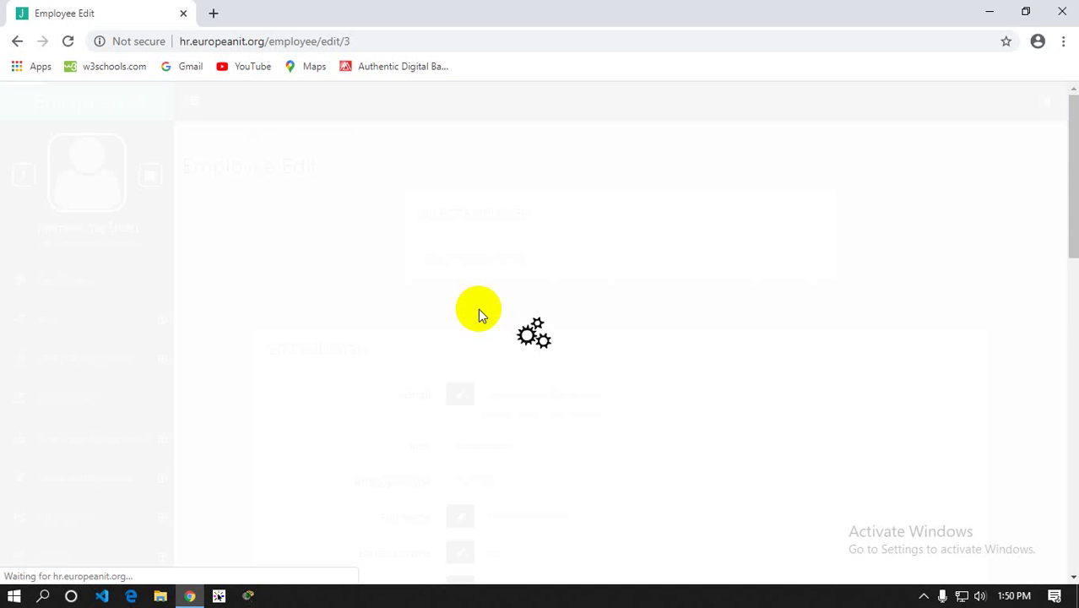
Scroll through the loaded Super Admin, Full Time employee's record
{"action": "scroll", "coordinate": [488, 277], "scroll_direction": "down", "scroll_amount": 1}
{"action": "scroll", "coordinate": [488, 279], "scroll_direction": "down", "scroll_amount": 12}
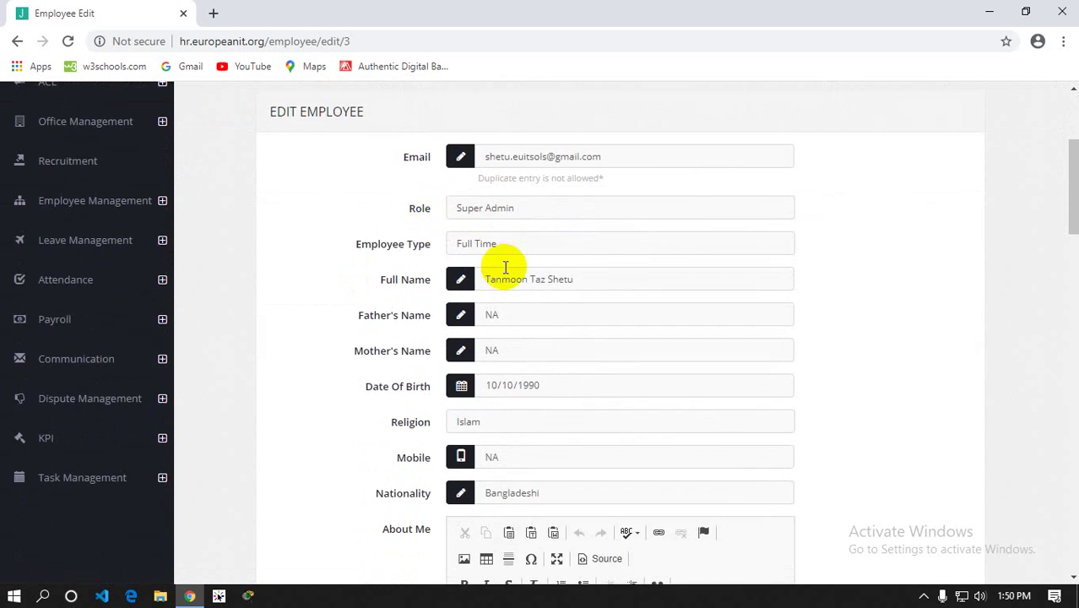
{"action": "scroll", "coordinate": [488, 283], "scroll_direction": "down", "scroll_amount": 8}
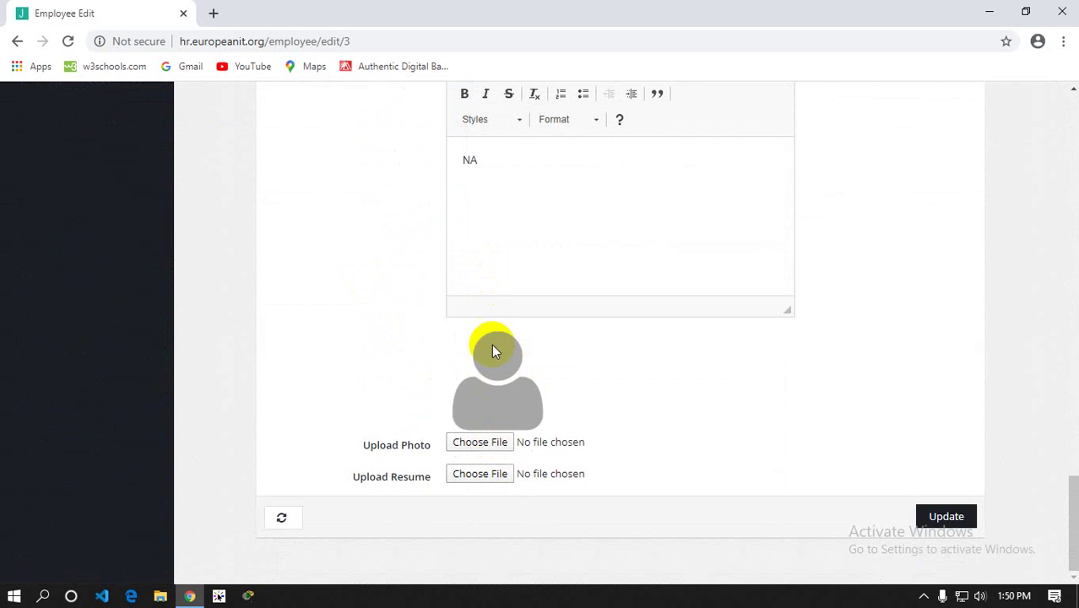
{"action": "scroll", "coordinate": [506, 374], "scroll_direction": "up", "scroll_amount": 4}
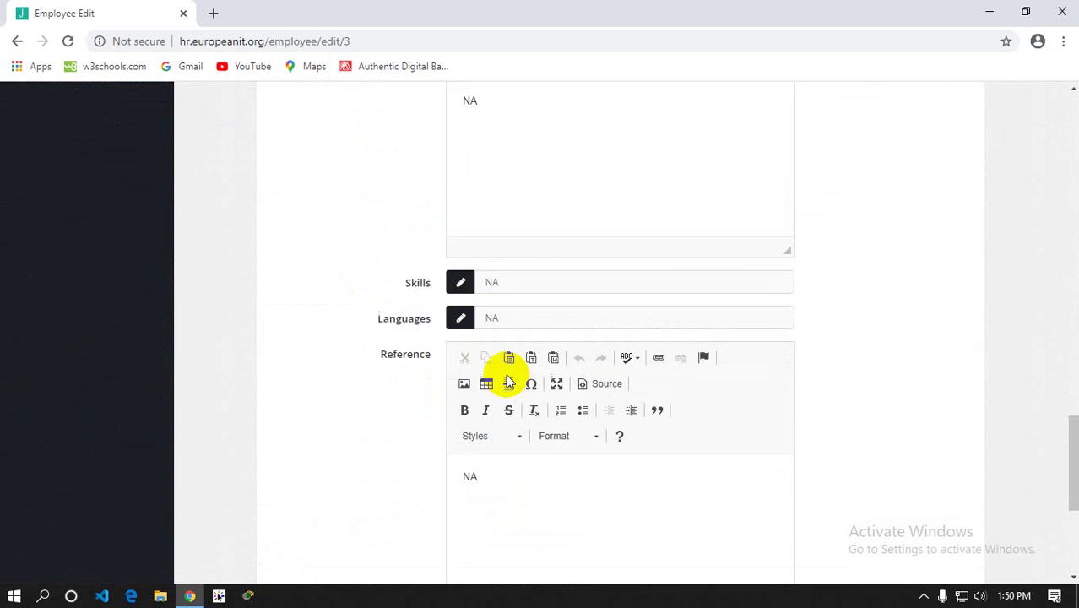
{"action": "scroll", "coordinate": [540, 397], "scroll_direction": "down", "scroll_amount": 4}
{"action": "scroll", "coordinate": [714, 426], "scroll_direction": "up", "scroll_amount": 9}
{"action": "scroll", "coordinate": [713, 426], "scroll_direction": "up", "scroll_amount": 15}
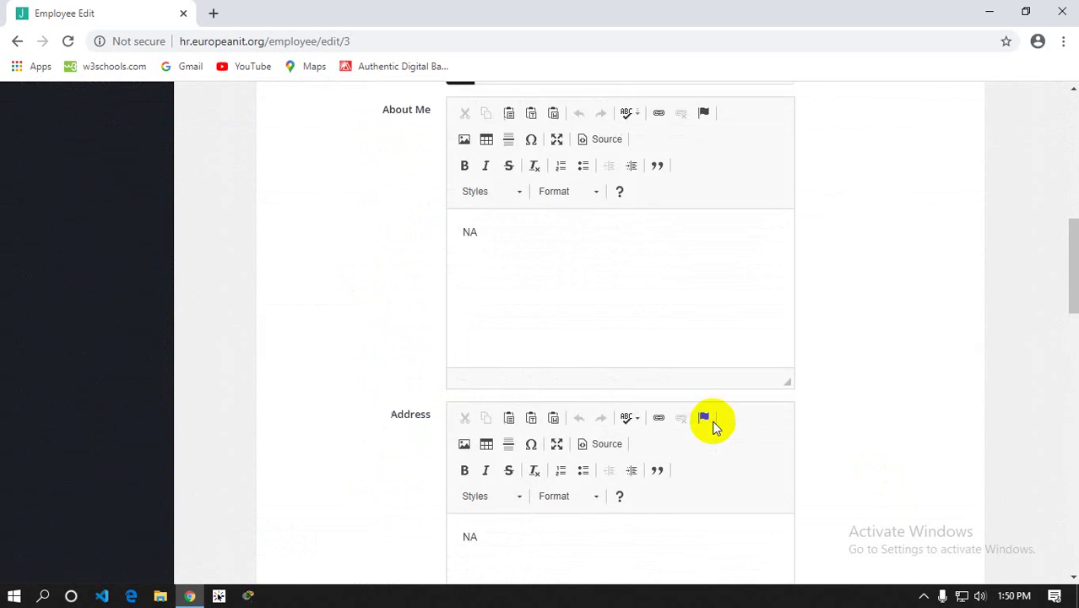
{"action": "left_click", "coordinate": [113, 437]}
{"action": "scroll", "coordinate": [105, 363], "scroll_direction": "down", "scroll_amount": 2}
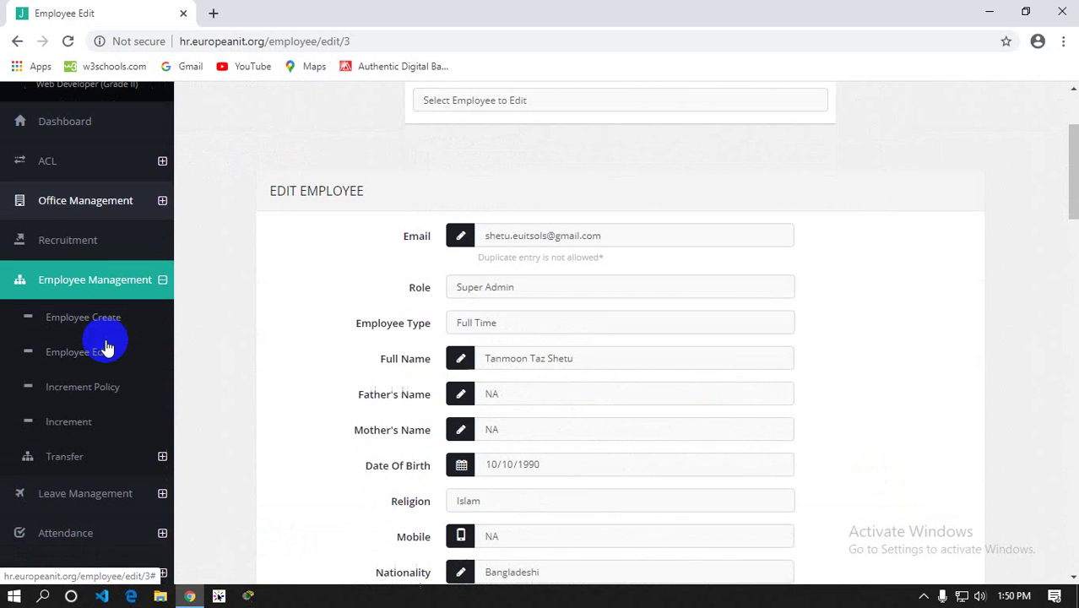
On Increment Policy, leave the 'User without KPI assigment' no-increment rule ticked
{"action": "left_click", "coordinate": [88, 393]}
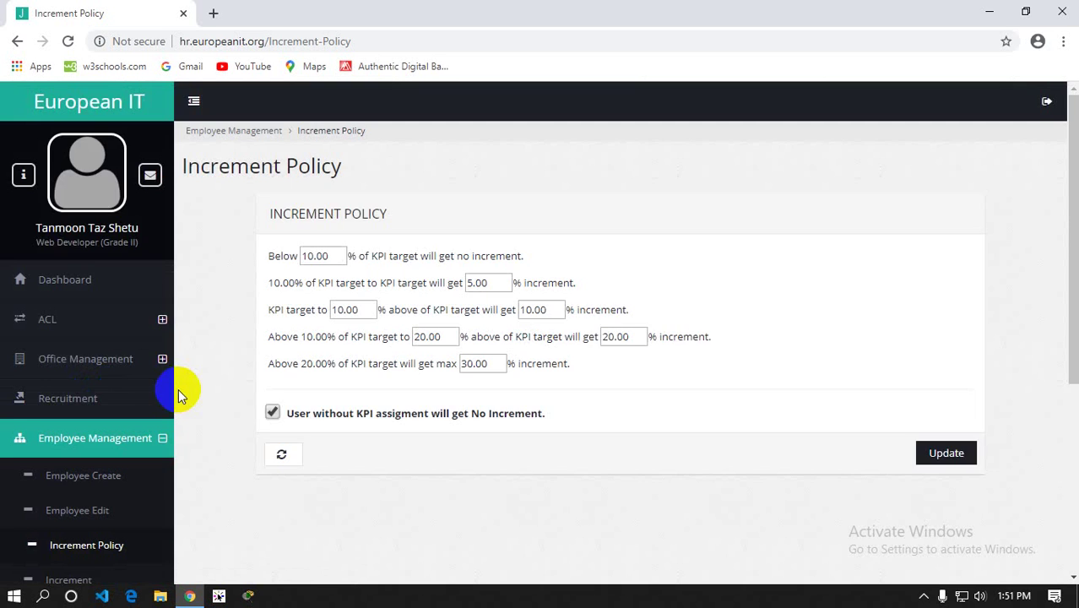
{"action": "scroll", "coordinate": [197, 412], "scroll_direction": "down", "scroll_amount": 2}
{"action": "left_click", "coordinate": [57, 404]}
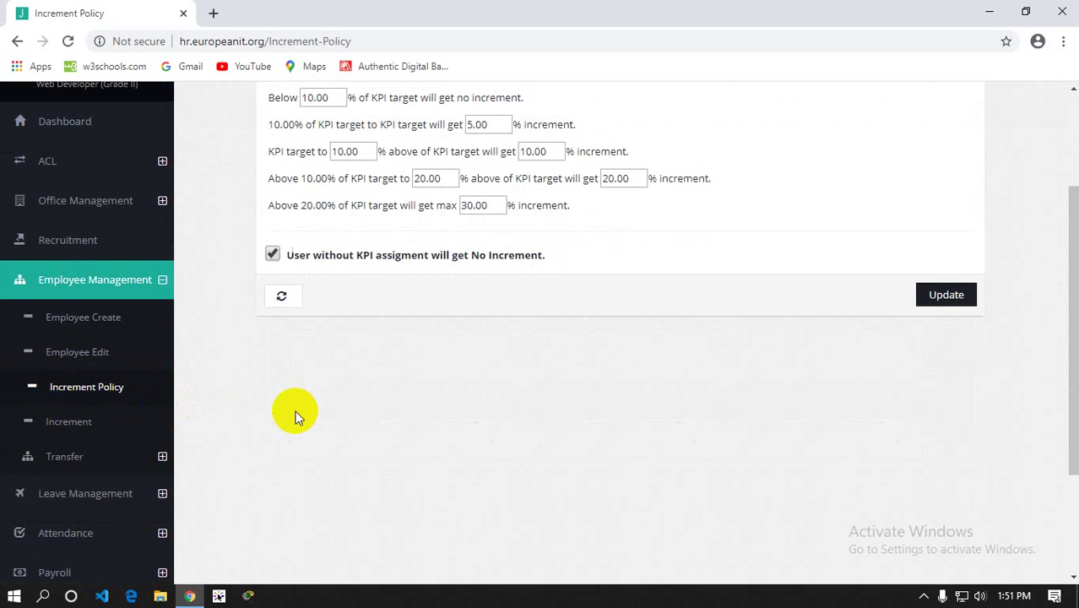
{"action": "scroll", "coordinate": [295, 410], "scroll_direction": "up", "scroll_amount": 1}
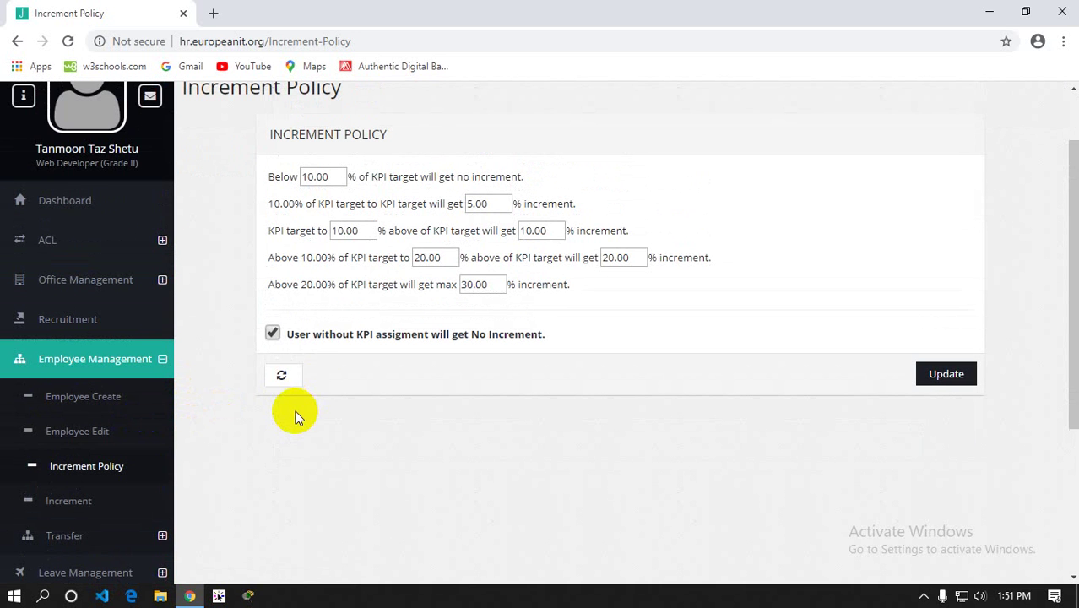
{"action": "left_click", "coordinate": [272, 334]}
{"action": "left_click", "coordinate": [272, 335]}
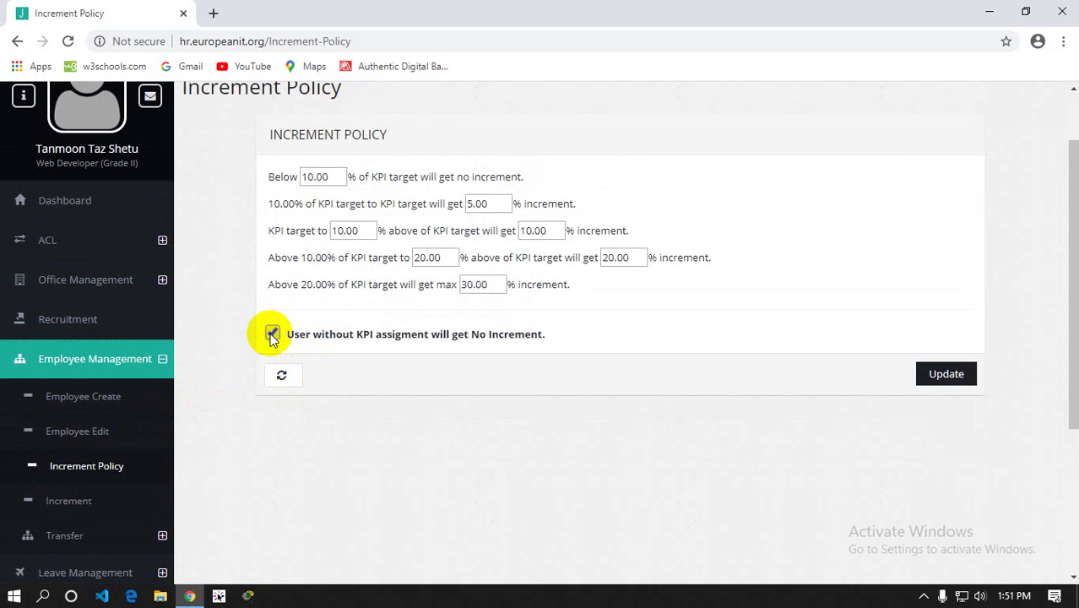
{"action": "left_click", "coordinate": [272, 334]}
{"action": "left_click", "coordinate": [272, 335]}
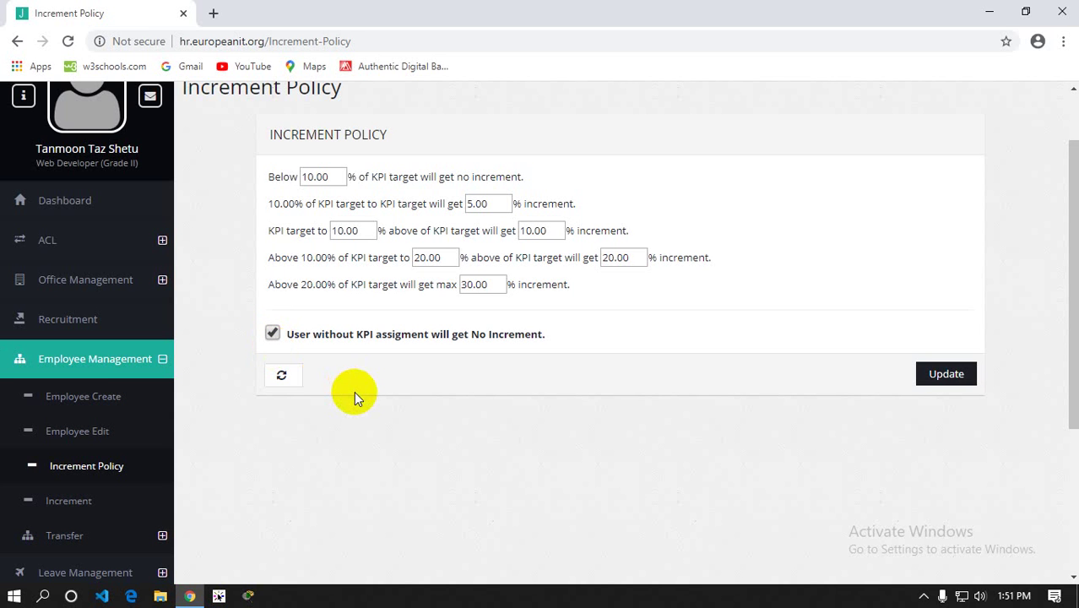
{"action": "scroll", "coordinate": [354, 391], "scroll_direction": "down", "scroll_amount": 2}
{"action": "left_click", "coordinate": [70, 344]}
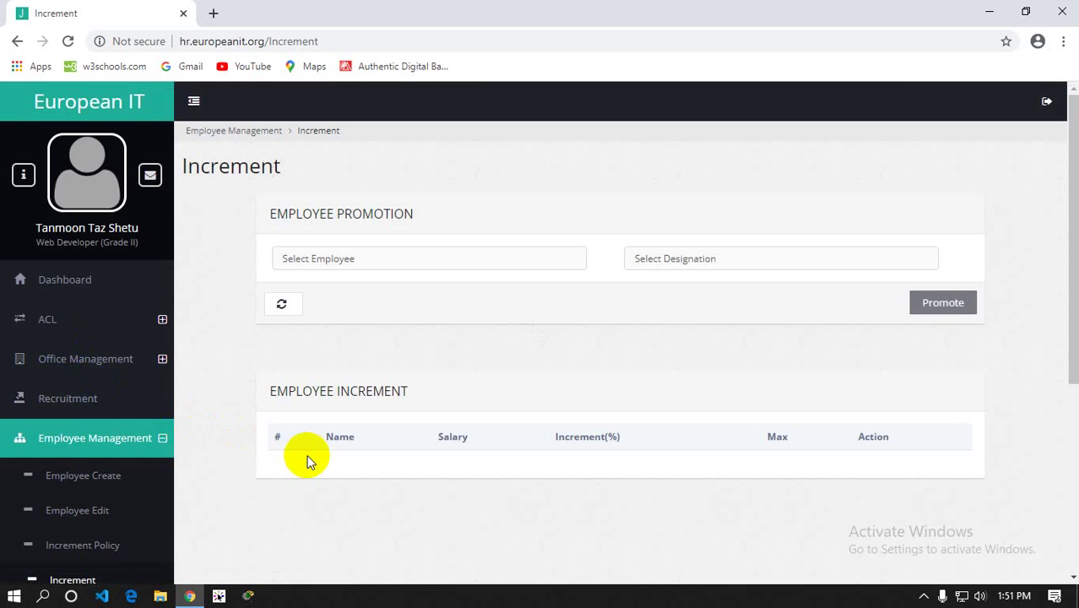
Back on Increment Policy, toggle the no-KPI no-increment rule and save the policy
{"action": "scroll", "coordinate": [306, 460], "scroll_direction": "down", "scroll_amount": 3}
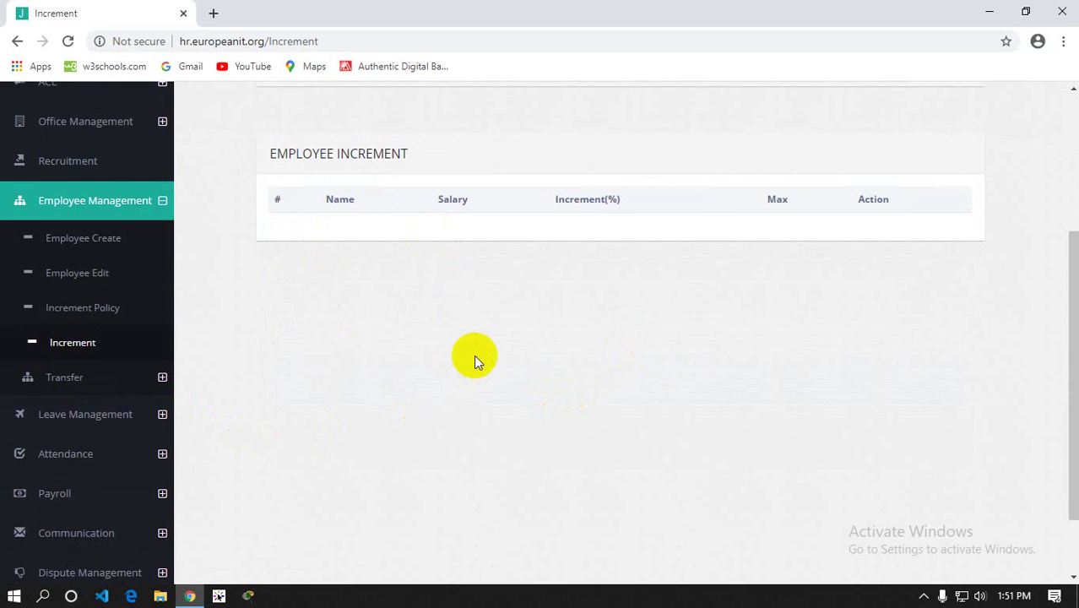
{"action": "left_click", "coordinate": [67, 319]}
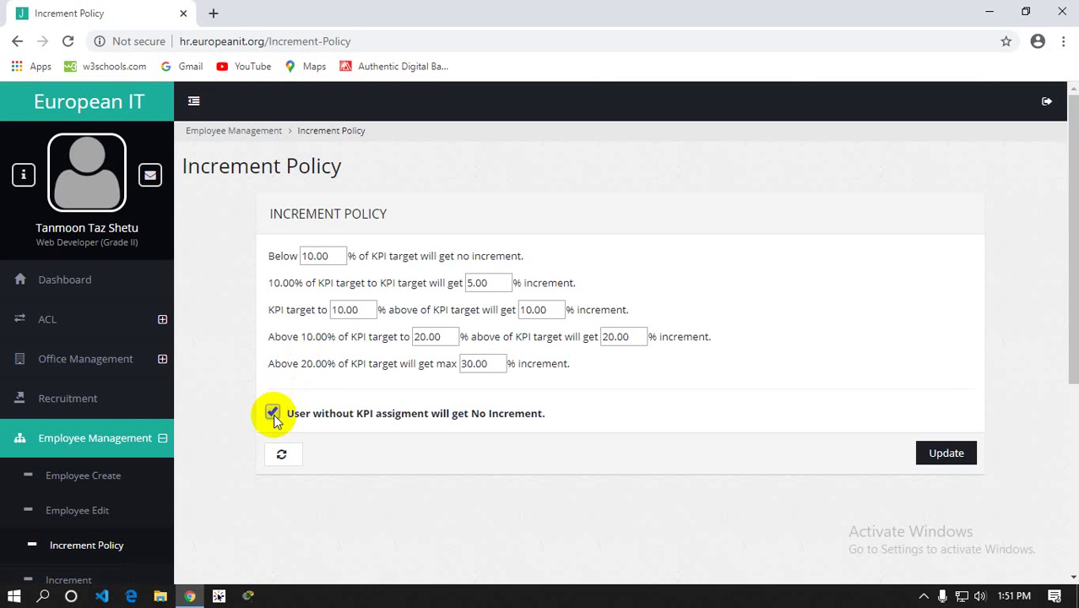
{"action": "left_click", "coordinate": [273, 413]}
{"action": "left_click", "coordinate": [946, 453]}
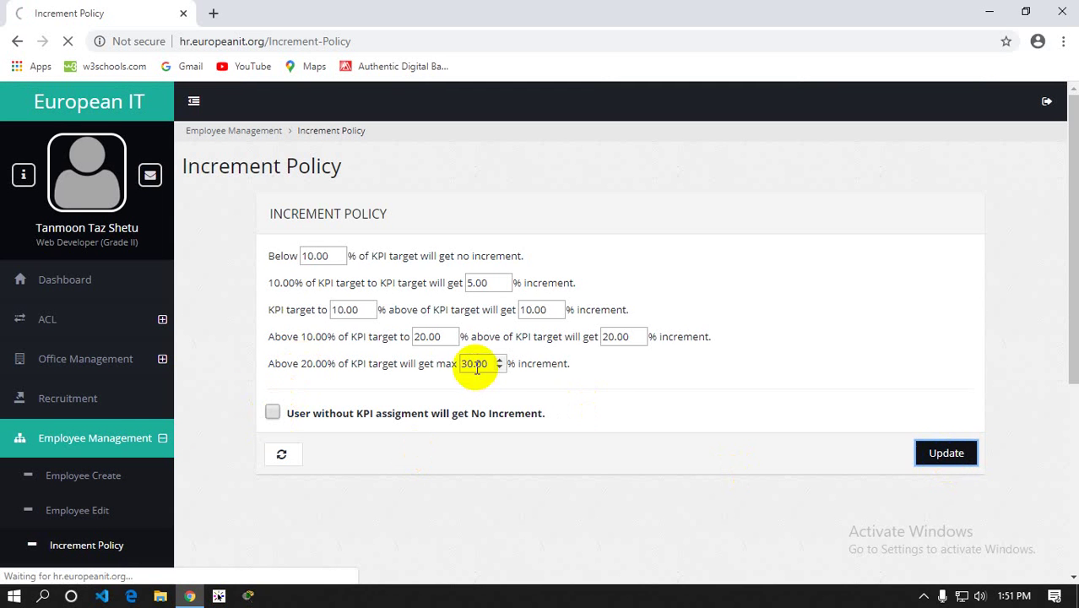
Check the Employee Increment table shows a 30.00% maximum, then return to Increment Policy
{"action": "scroll", "coordinate": [246, 309], "scroll_direction": "down", "scroll_amount": 2}
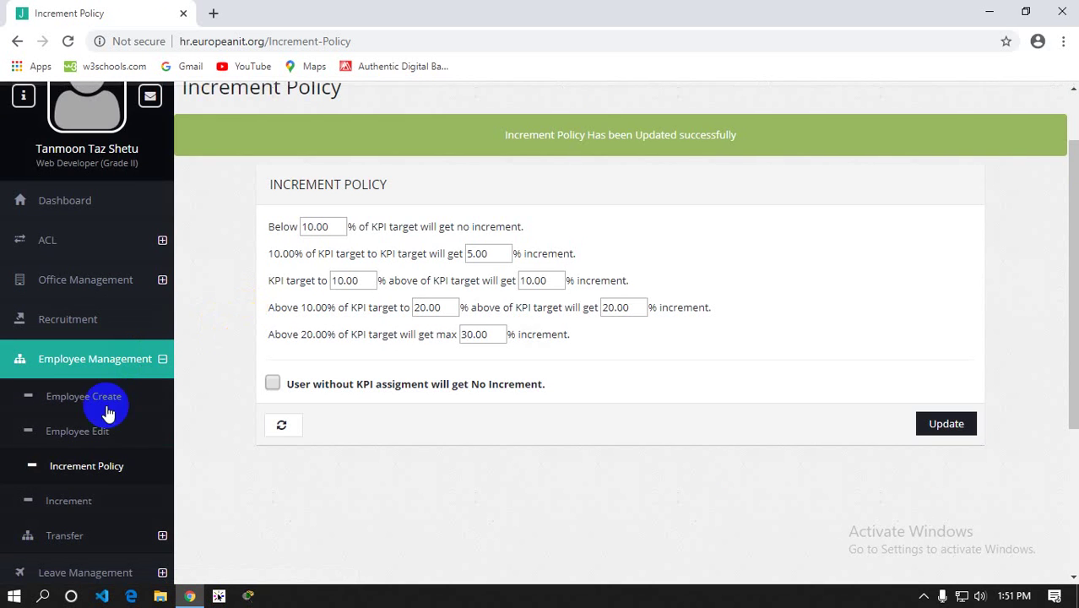
{"action": "left_click", "coordinate": [90, 506]}
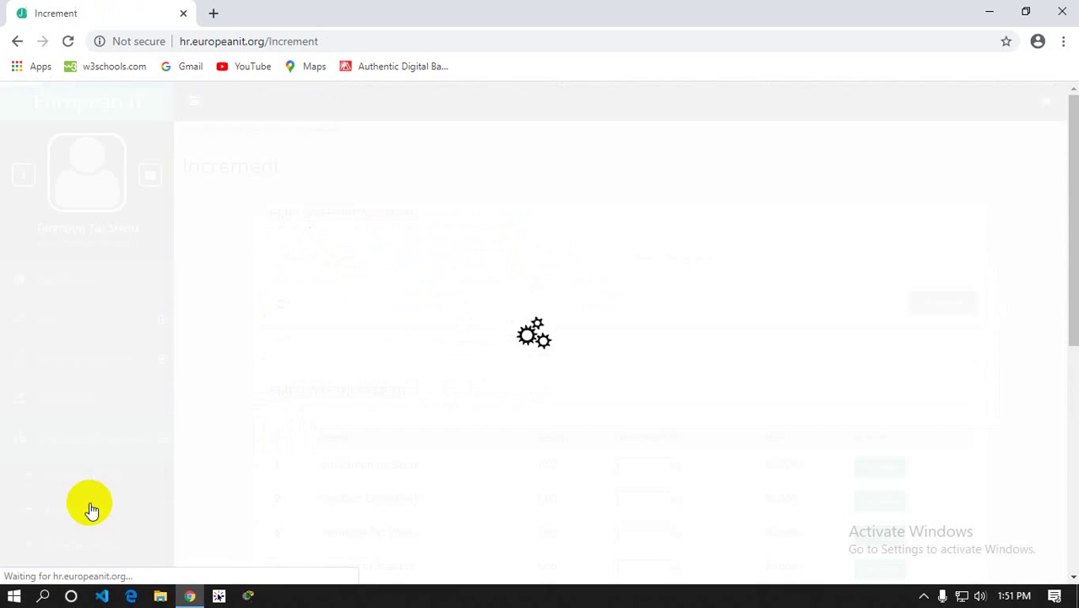
{"action": "scroll", "coordinate": [236, 415], "scroll_direction": "down", "scroll_amount": 4}
{"action": "scroll", "coordinate": [438, 294], "scroll_direction": "down", "scroll_amount": 3}
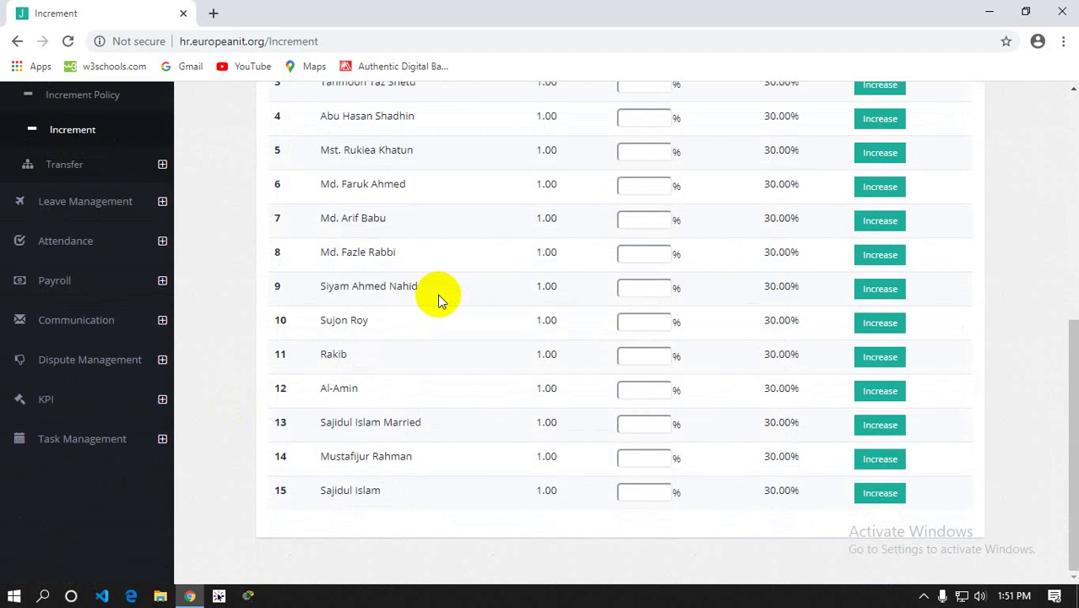
{"action": "left_click", "coordinate": [49, 402]}
{"action": "scroll", "coordinate": [215, 402], "scroll_direction": "up", "scroll_amount": 3}
{"action": "left_click", "coordinate": [74, 338]}
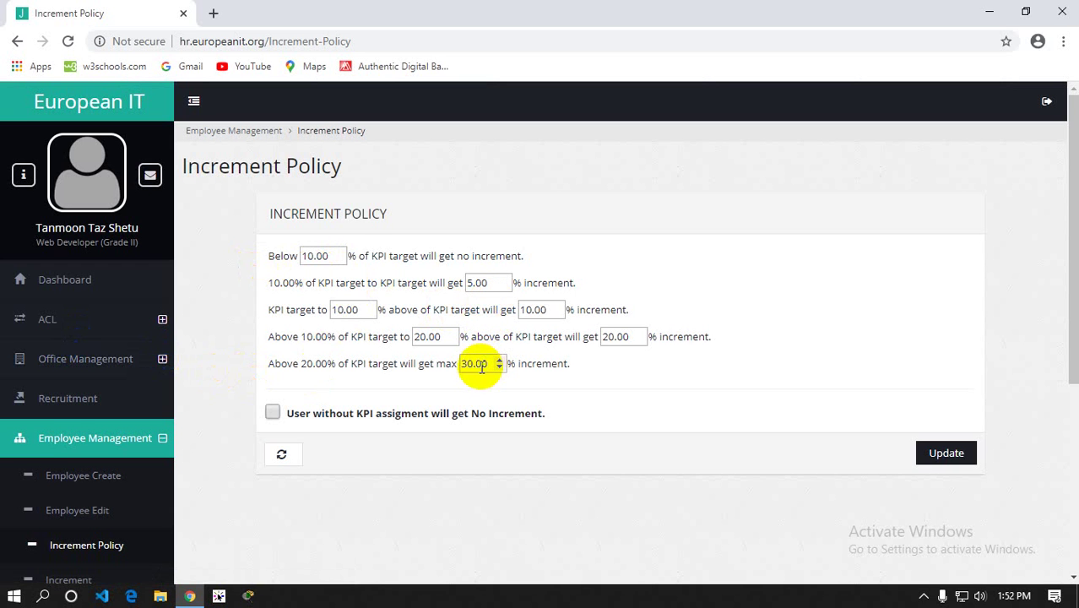
Turn on 'User without KPI assigment will get No Increment' and look over the Below threshold
{"action": "left_click", "coordinate": [271, 411]}
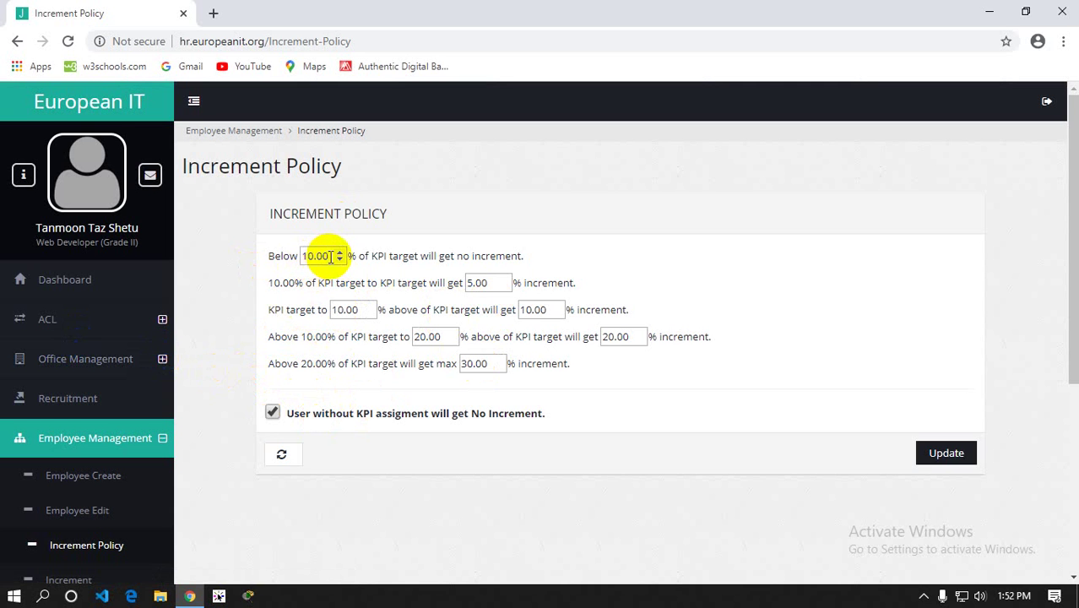
{"action": "left_click_drag", "start_coordinate": [330, 256], "coordinate": [302, 259]}
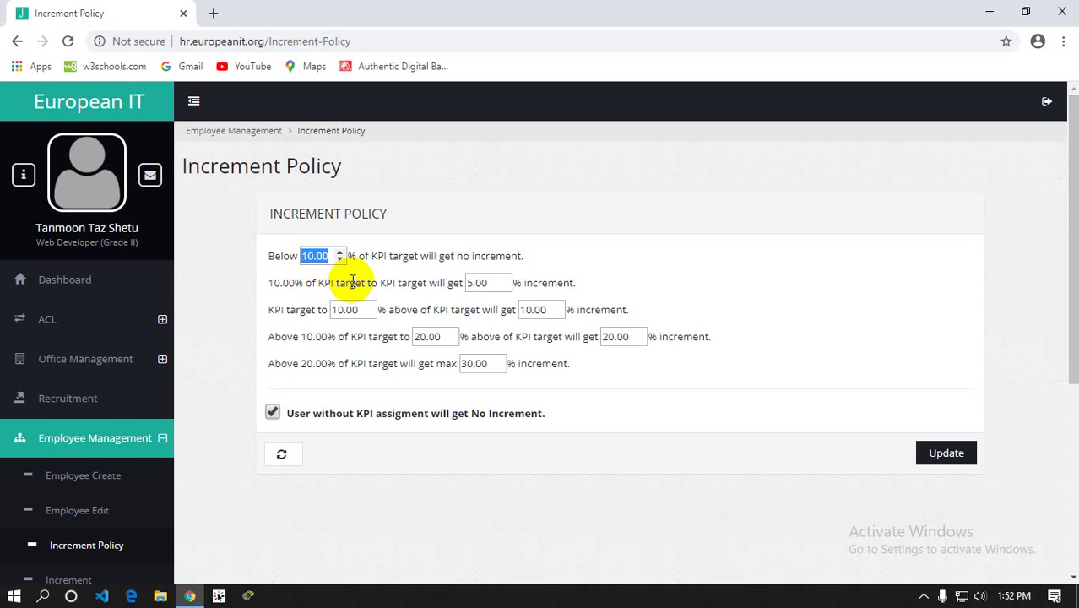
{"action": "left_click_drag", "start_coordinate": [437, 255], "coordinate": [528, 258]}
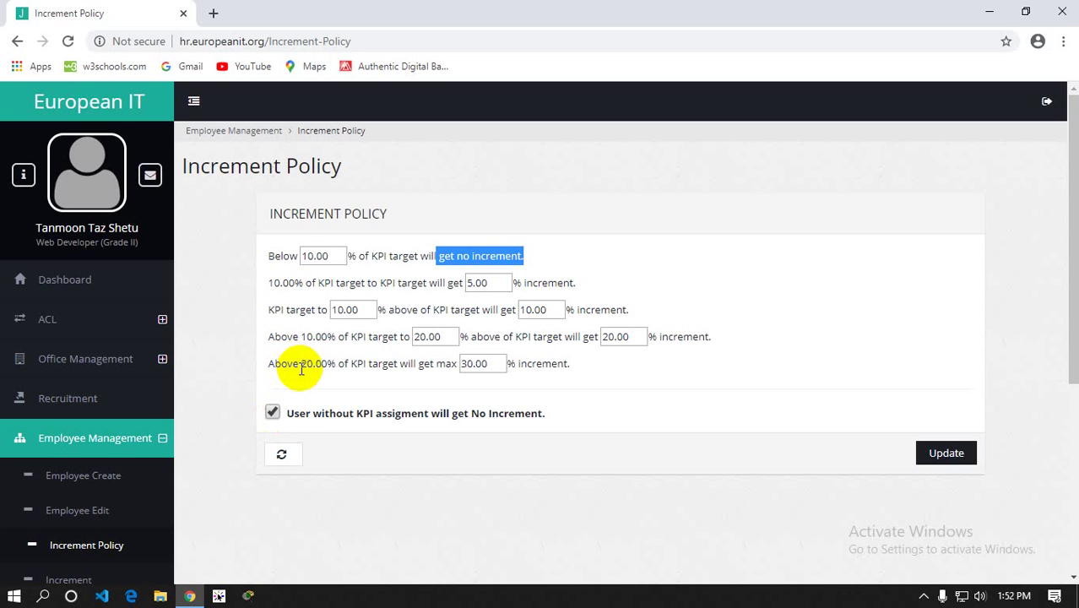
Adjust the Below threshold with its spinner arrows until it reads 10
{"action": "left_click", "coordinate": [338, 254]}
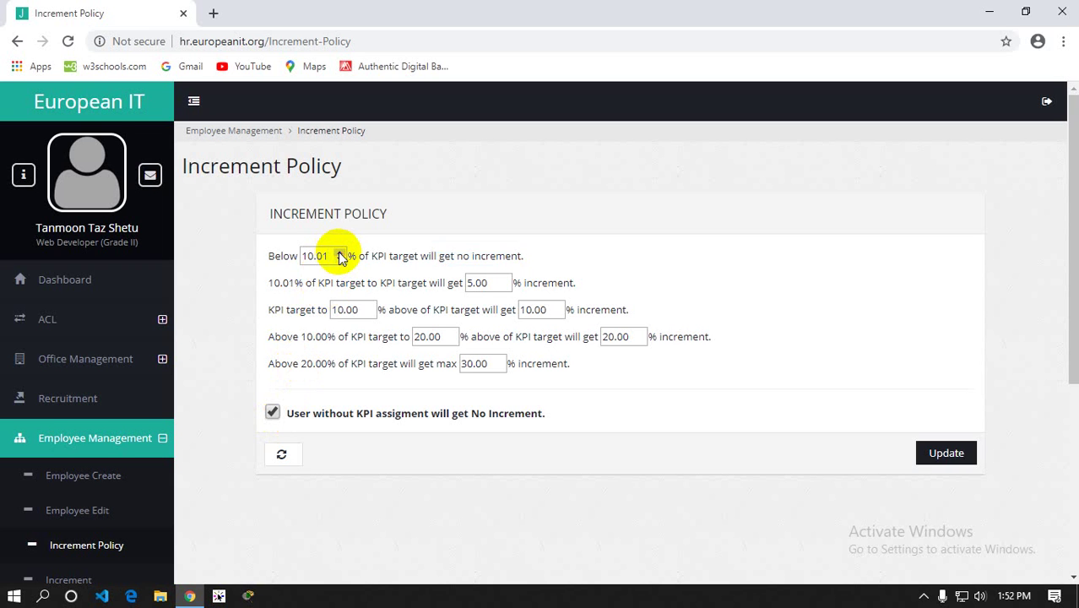
{"action": "left_click", "coordinate": [339, 253]}
{"action": "left_click", "coordinate": [339, 254]}
{"action": "left_click", "coordinate": [339, 254]}
{"action": "left_click", "coordinate": [338, 253]}
{"action": "left_click", "coordinate": [338, 253]}
{"action": "left_click", "coordinate": [339, 253]}
{"action": "left_click", "coordinate": [338, 253]}
{"action": "left_click", "coordinate": [339, 260]}
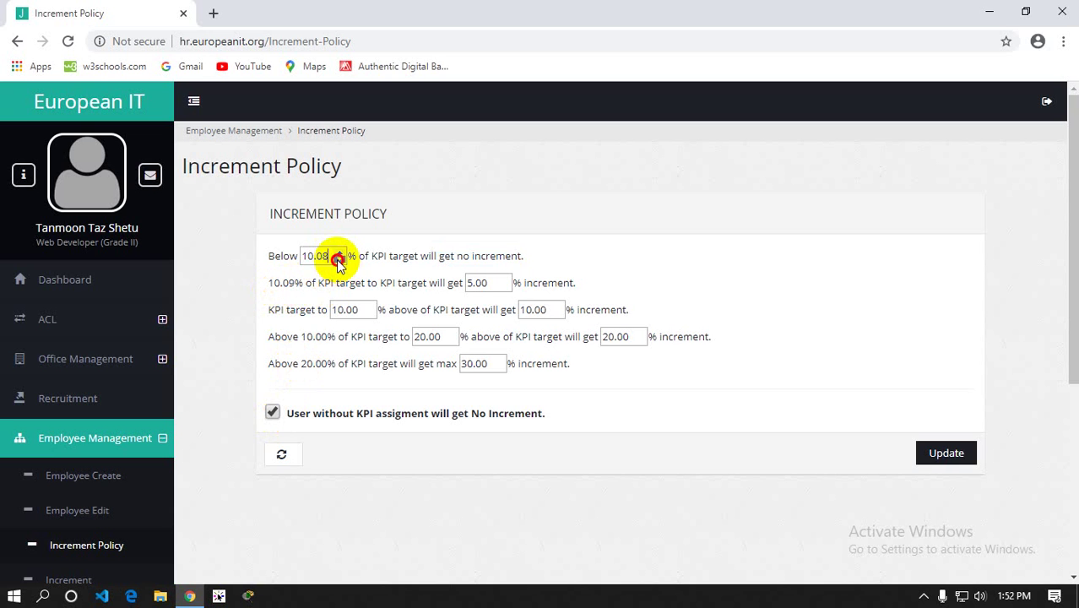
{"action": "left_click", "coordinate": [339, 260]}
{"action": "left_click", "coordinate": [339, 260]}
{"action": "left_click", "coordinate": [339, 260]}
{"action": "left_click", "coordinate": [338, 260]}
{"action": "left_click", "coordinate": [338, 260]}
{"action": "left_click", "coordinate": [339, 261]}
{"action": "left_click", "coordinate": [338, 260]}
{"action": "left_click", "coordinate": [339, 260]}
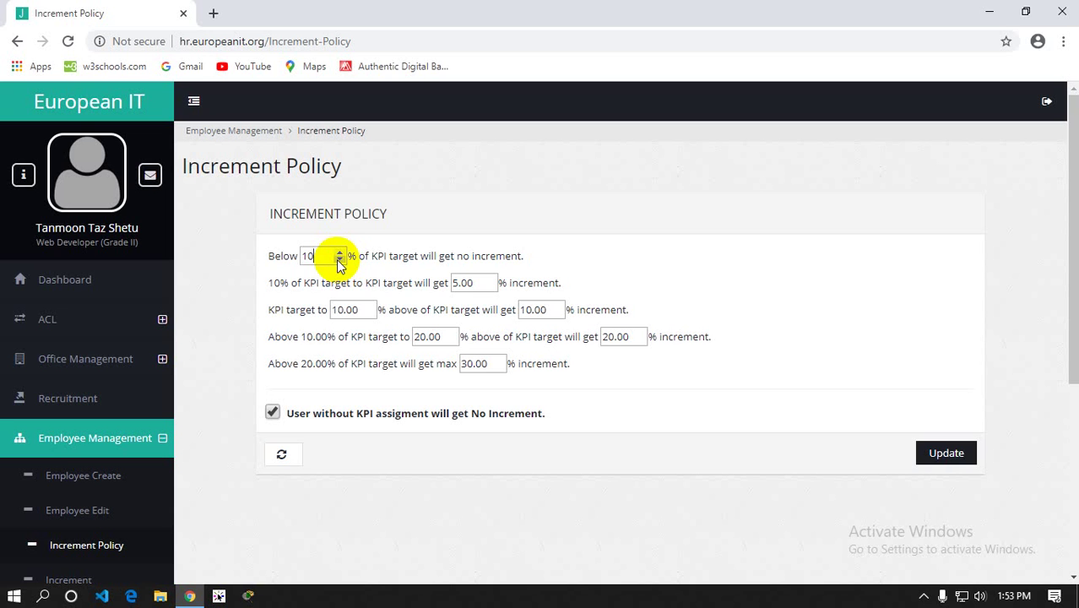
{"action": "left_click", "coordinate": [339, 253]}
{"action": "left_click", "coordinate": [339, 254]}
{"action": "left_click", "coordinate": [339, 253]}
{"action": "left_click", "coordinate": [339, 254]}
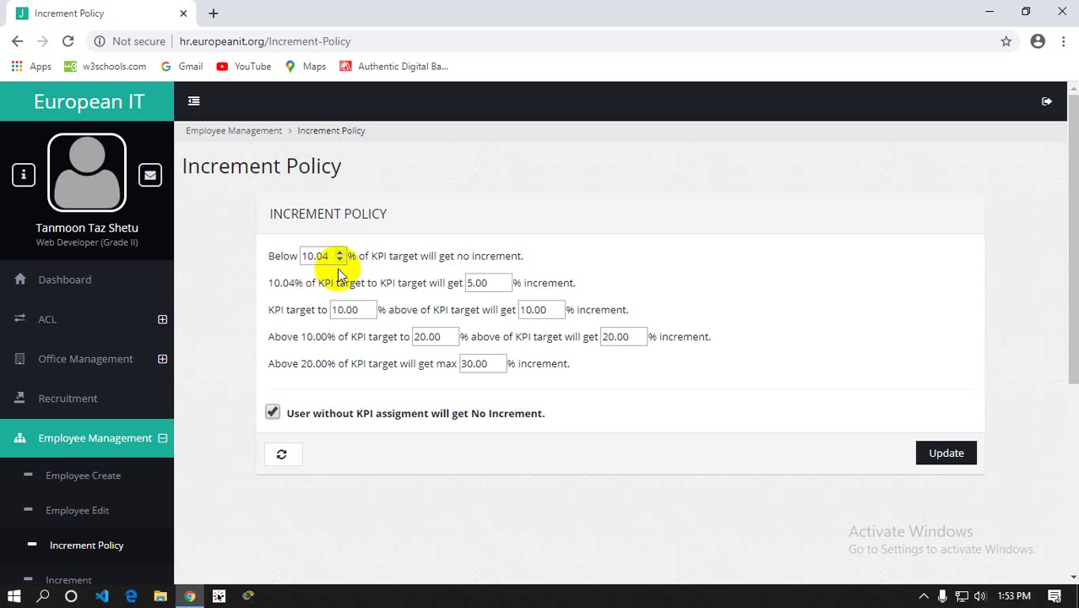
{"action": "left_click", "coordinate": [339, 260]}
{"action": "left_click", "coordinate": [338, 260]}
{"action": "left_click", "coordinate": [339, 260]}
{"action": "left_click", "coordinate": [339, 260]}
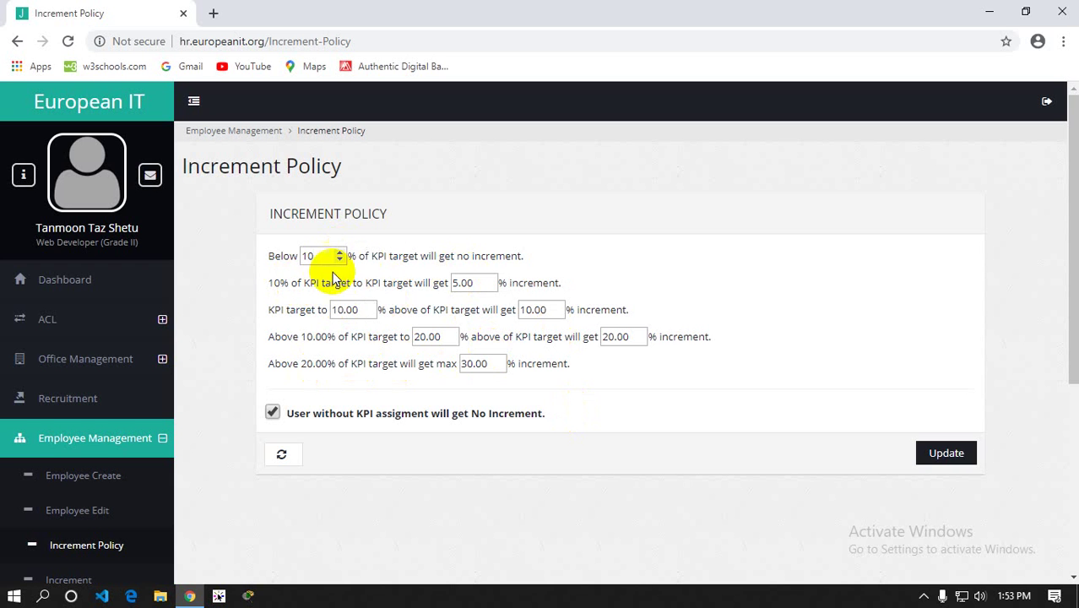
{"action": "double_click", "coordinate": [308, 256]}
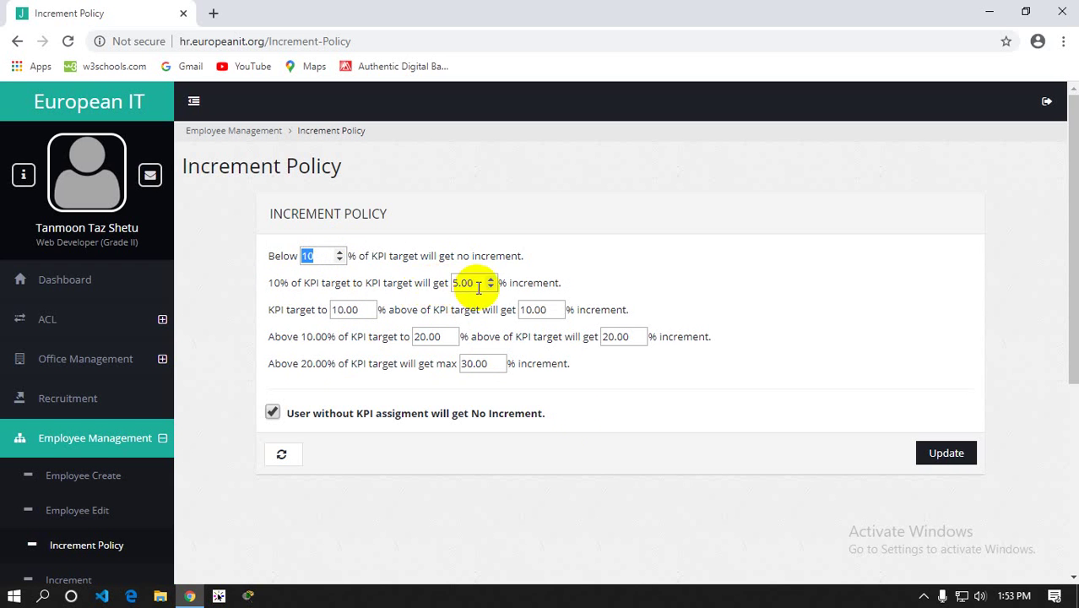
Inspect the 5.00 increment, KPI target upper range and 30.00 maximum increment fields
{"action": "double_click", "coordinate": [465, 282]}
{"action": "left_click", "coordinate": [345, 310]}
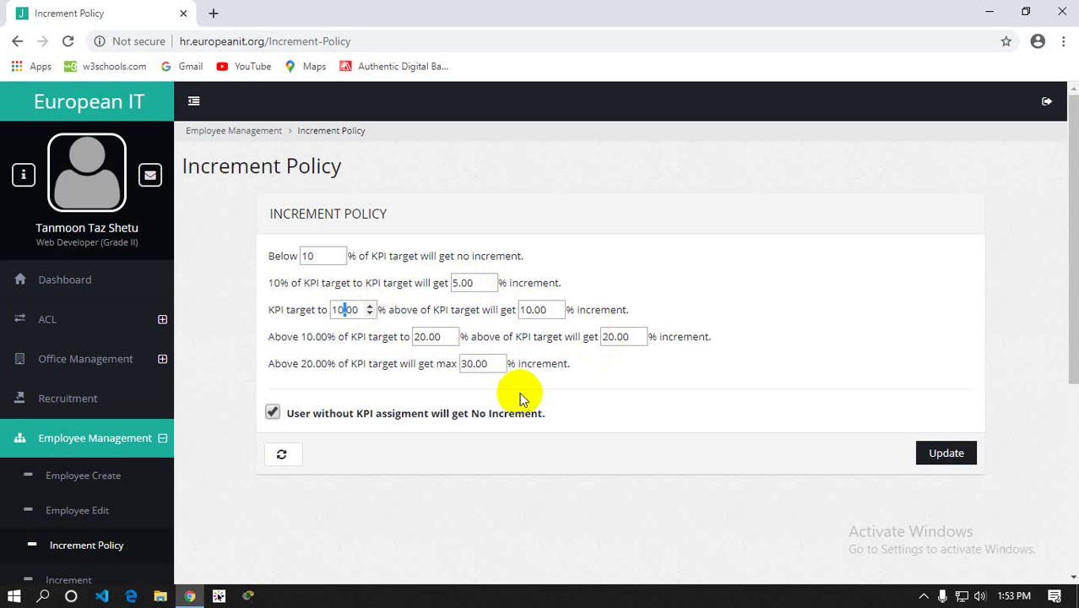
{"action": "scroll", "coordinate": [482, 334], "scroll_direction": "down", "scroll_amount": 1}
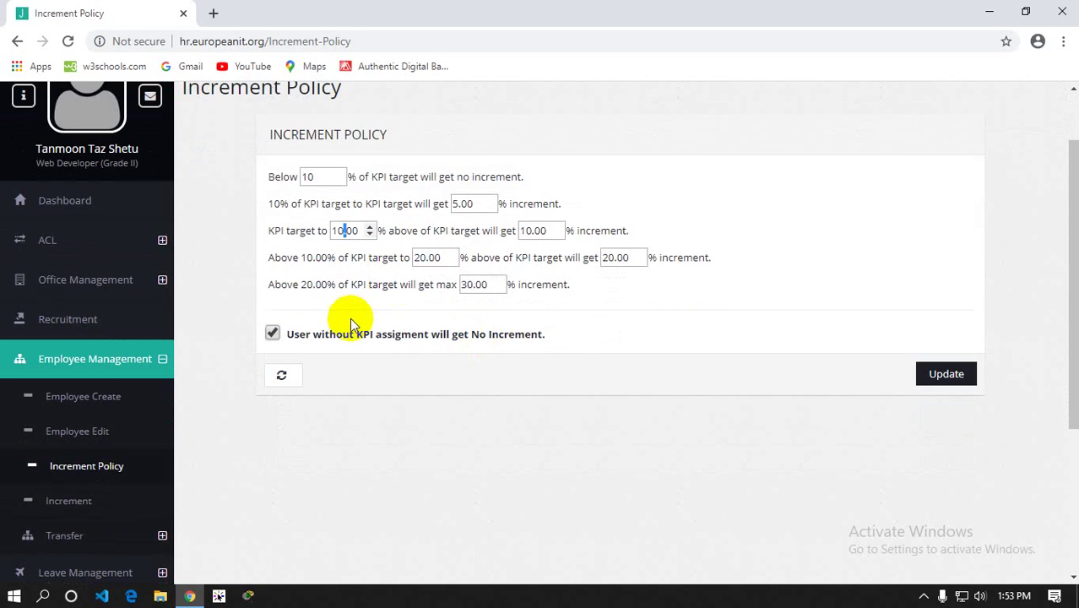
{"action": "left_click", "coordinate": [478, 285]}
{"action": "mouse_move", "coordinate": [479, 285]}
{"action": "left_mouse_down"}
{"action": "mouse_move", "coordinate": [457, 309]}
{"action": "mouse_move", "coordinate": [460, 285]}
{"action": "left_mouse_up"}
{"action": "left_click", "coordinate": [480, 287]}
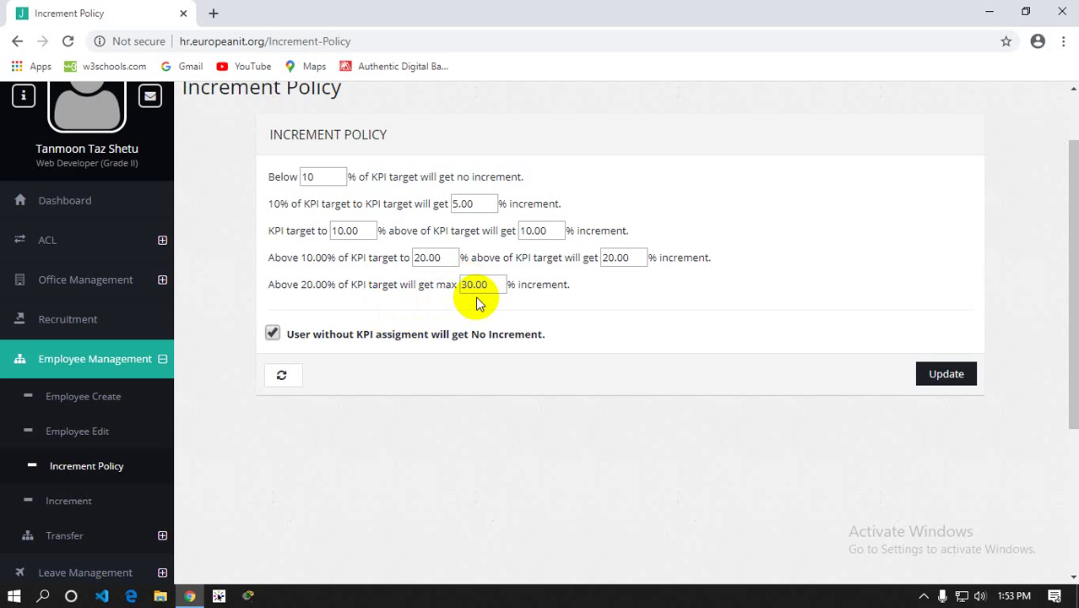
{"action": "left_click", "coordinate": [471, 284]}
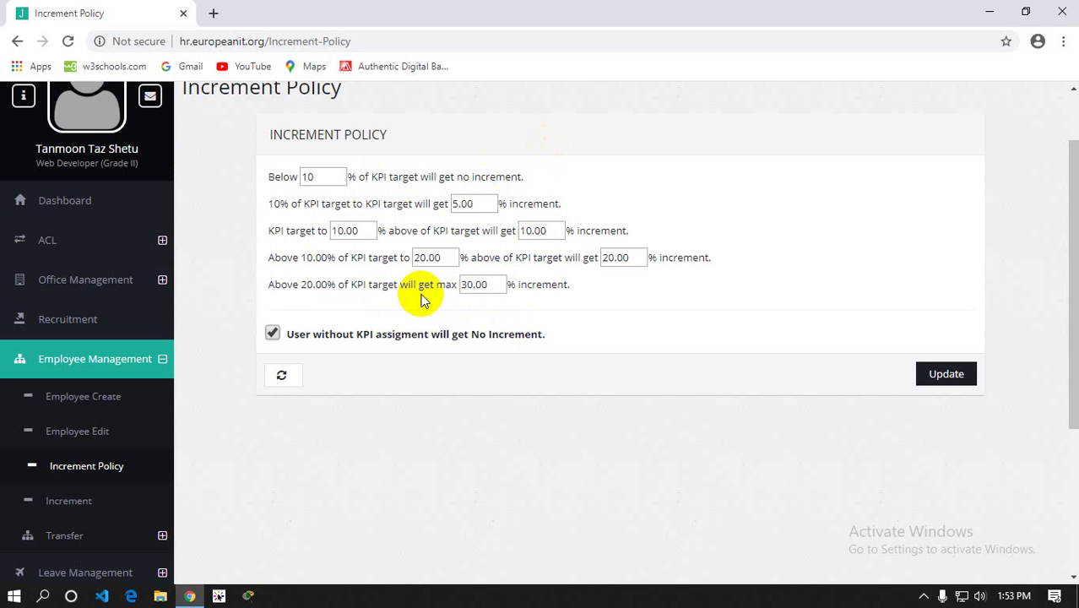
Turn off the no-KPI no-increment rule and save the increment policy with Update
{"action": "left_click", "coordinate": [272, 333]}
{"action": "scroll", "coordinate": [100, 354], "scroll_direction": "down", "scroll_amount": 1}
{"action": "scroll", "coordinate": [100, 355], "scroll_direction": "down", "scroll_amount": 1}
{"action": "left_click", "coordinate": [940, 218]}
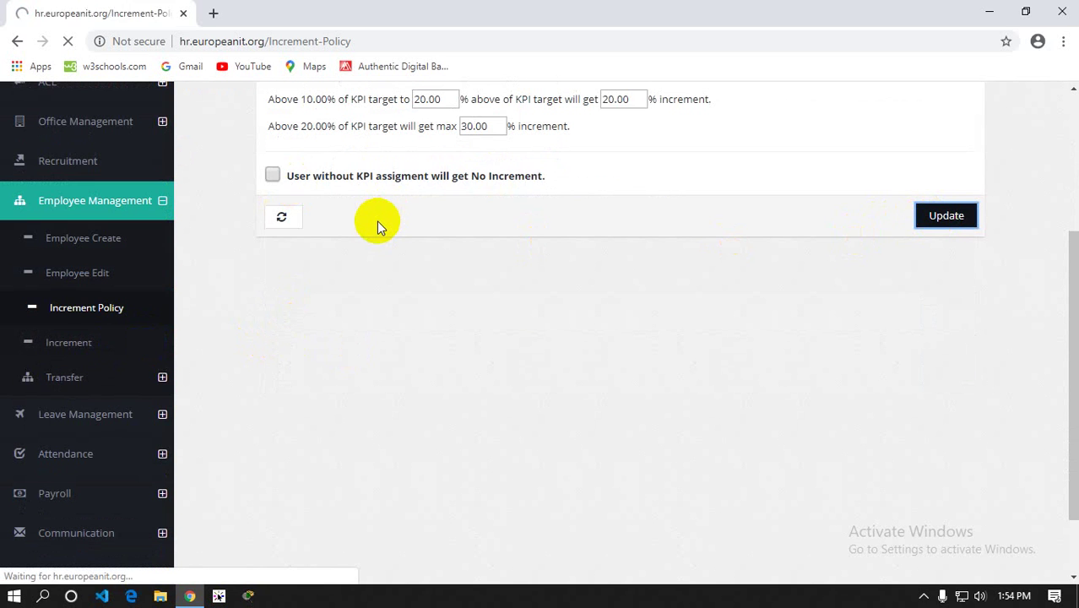
{"action": "scroll", "coordinate": [83, 428], "scroll_direction": "down", "scroll_amount": 3}
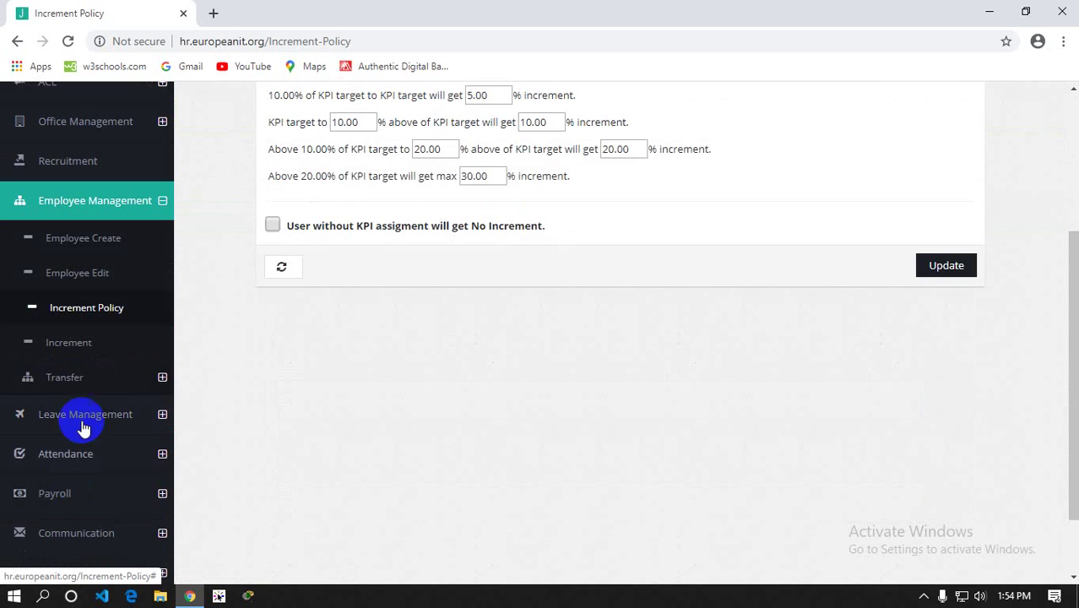
Open Employee Management > Increment and scroll through employees at salary 1.00 with 30.00% maximum
{"action": "left_click", "coordinate": [73, 344]}
{"action": "scroll", "coordinate": [600, 325], "scroll_direction": "down", "scroll_amount": 3}
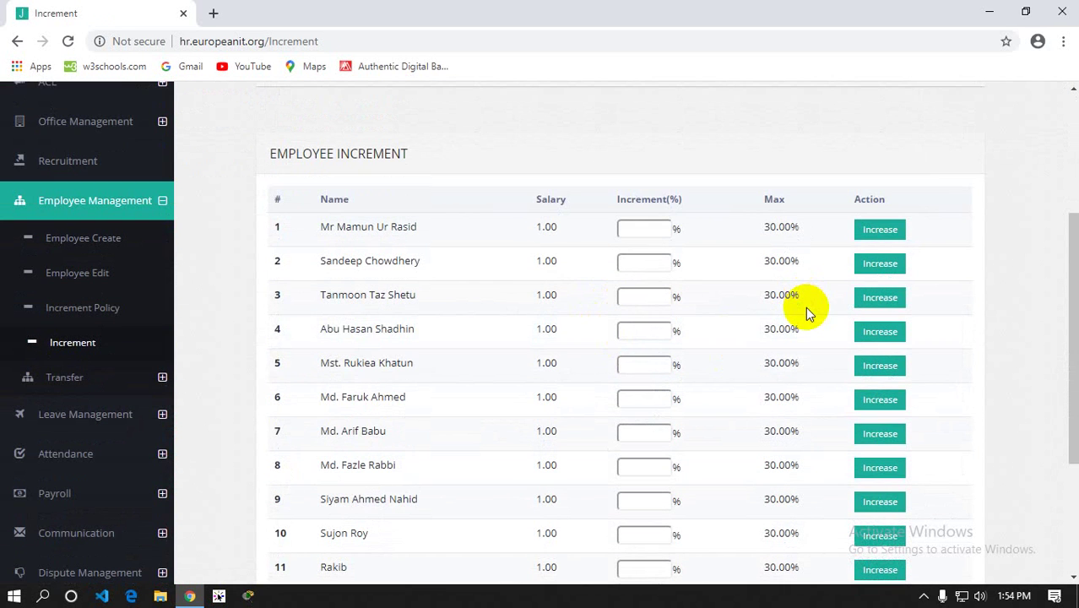
{"action": "scroll", "coordinate": [780, 251], "scroll_direction": "down", "scroll_amount": 3}
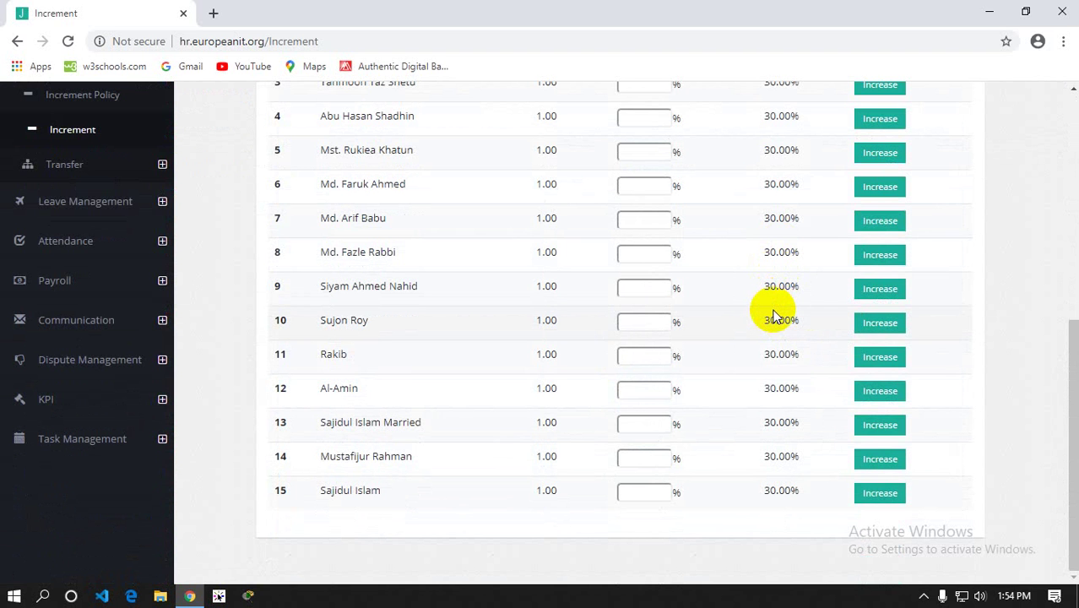
{"action": "scroll", "coordinate": [775, 316], "scroll_direction": "up", "scroll_amount": 1}
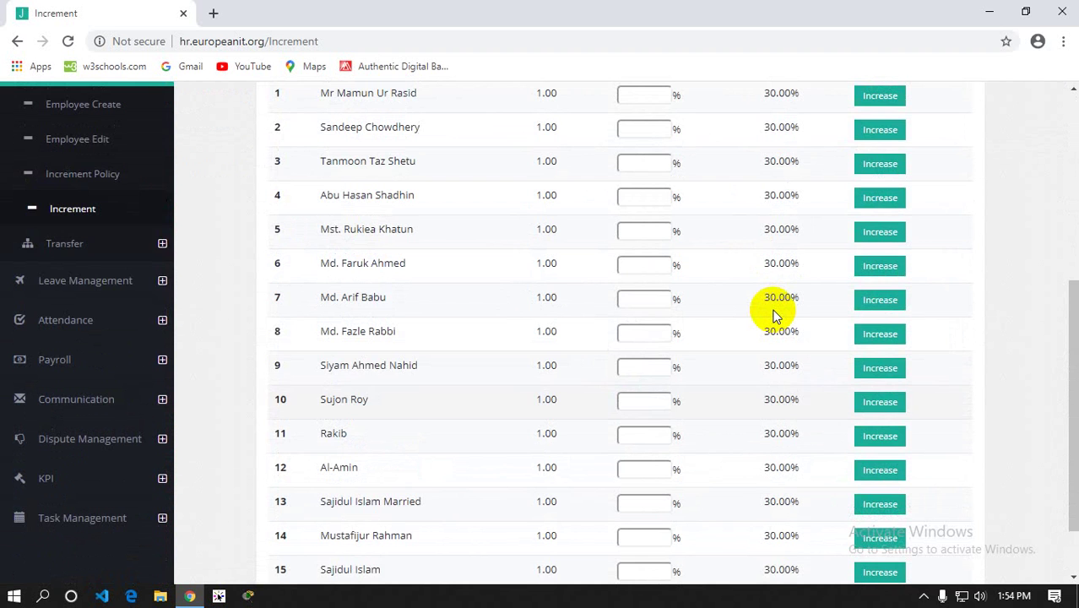
{"action": "scroll", "coordinate": [775, 314], "scroll_direction": "up", "scroll_amount": 1}
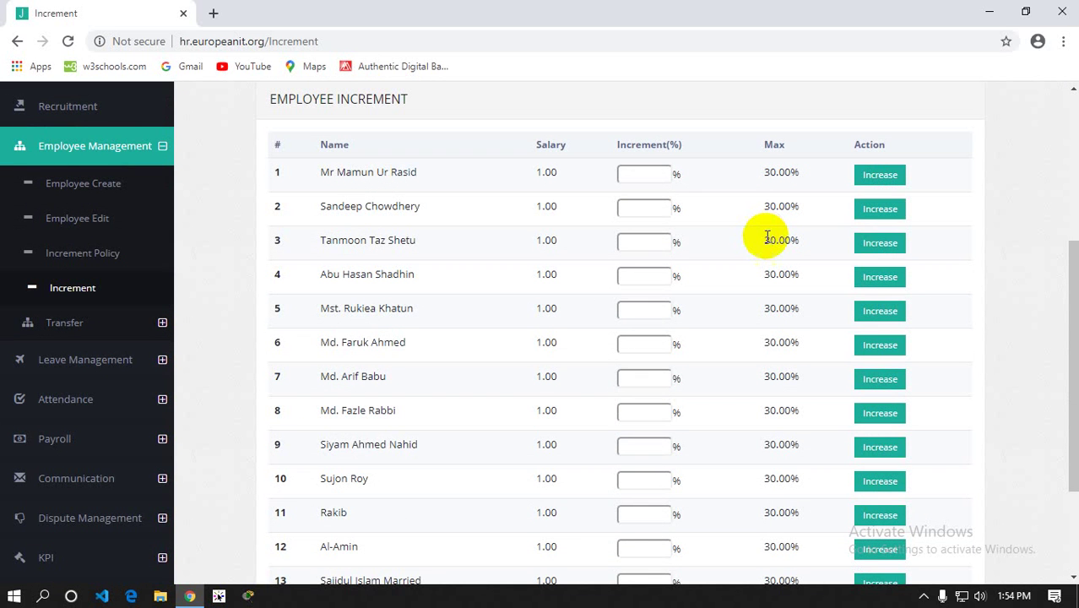
{"action": "scroll", "coordinate": [767, 237], "scroll_direction": "down", "scroll_amount": 3}
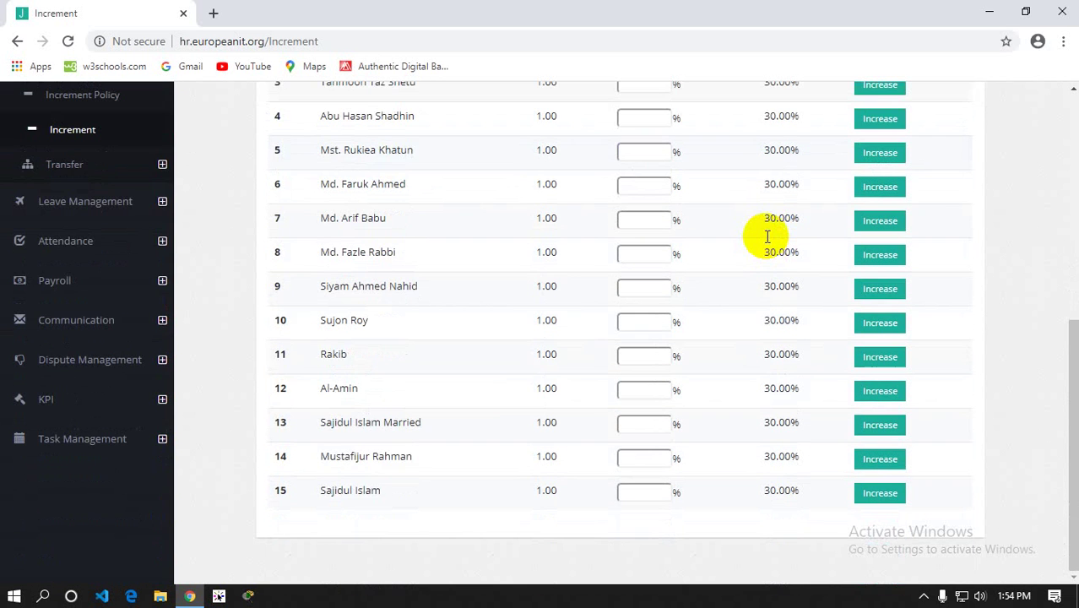
{"action": "scroll", "coordinate": [121, 284], "scroll_direction": "up", "scroll_amount": 3}
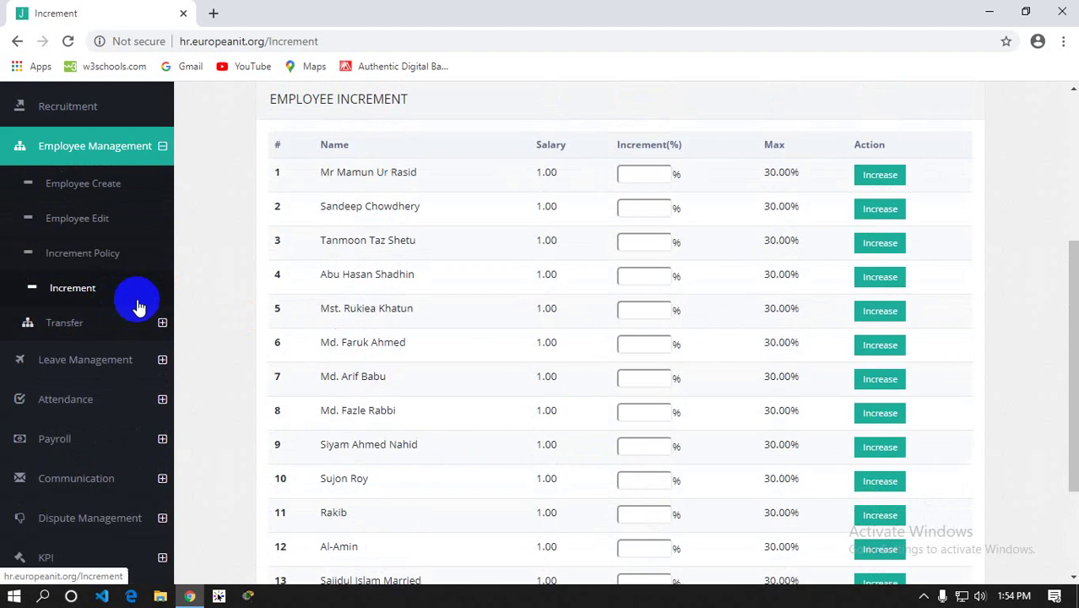
{"action": "scroll", "coordinate": [140, 306], "scroll_direction": "up", "scroll_amount": 5}
{"action": "scroll", "coordinate": [126, 439], "scroll_direction": "down", "scroll_amount": 3}
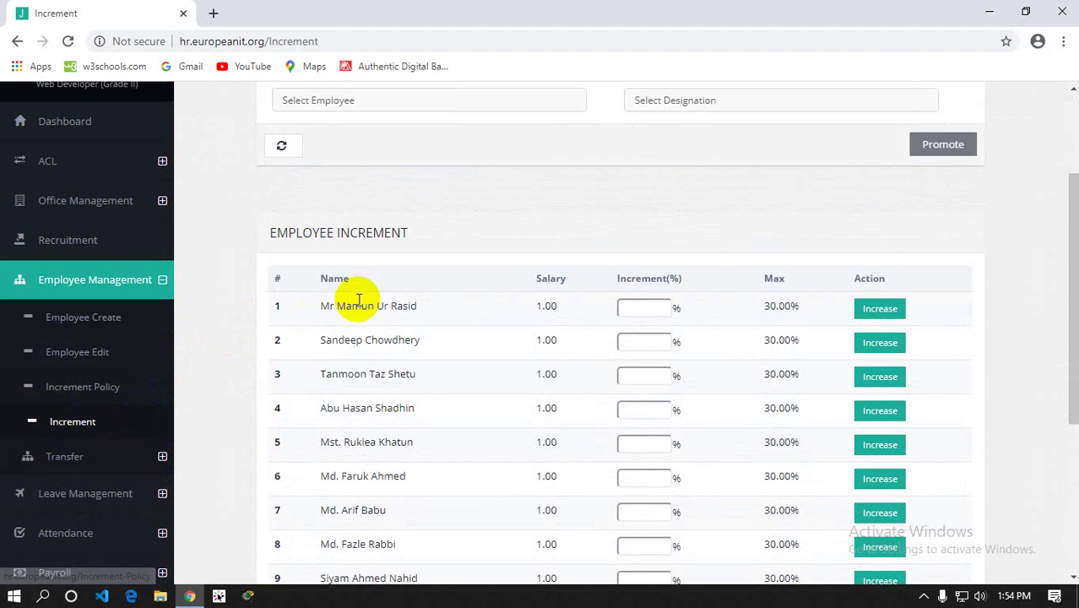
{"action": "scroll", "coordinate": [320, 301], "scroll_direction": "down", "scroll_amount": 3}
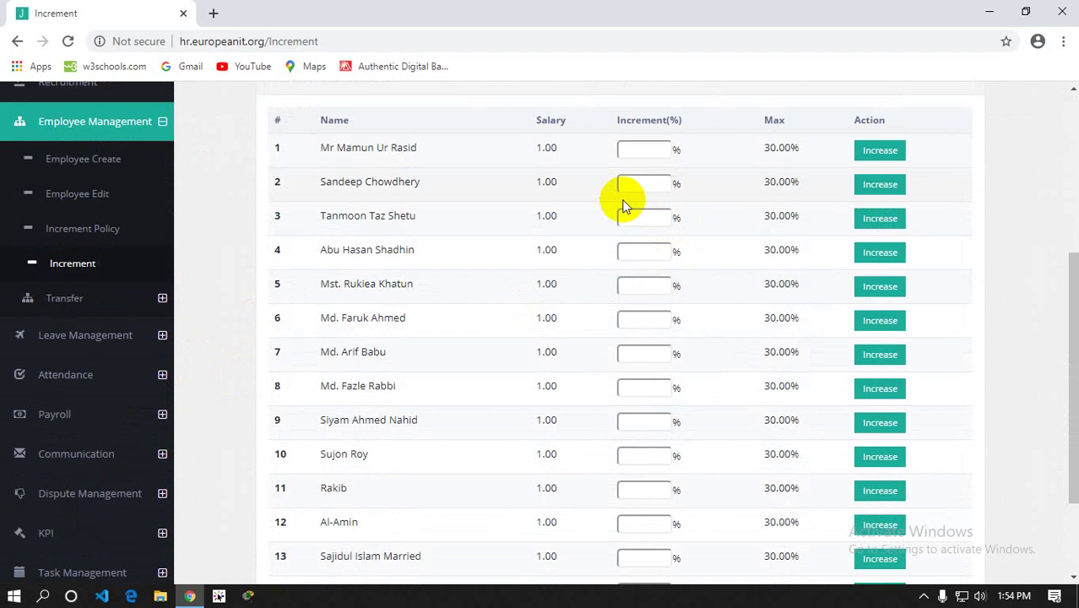
{"action": "scroll", "coordinate": [623, 202], "scroll_direction": "up", "scroll_amount": 6}
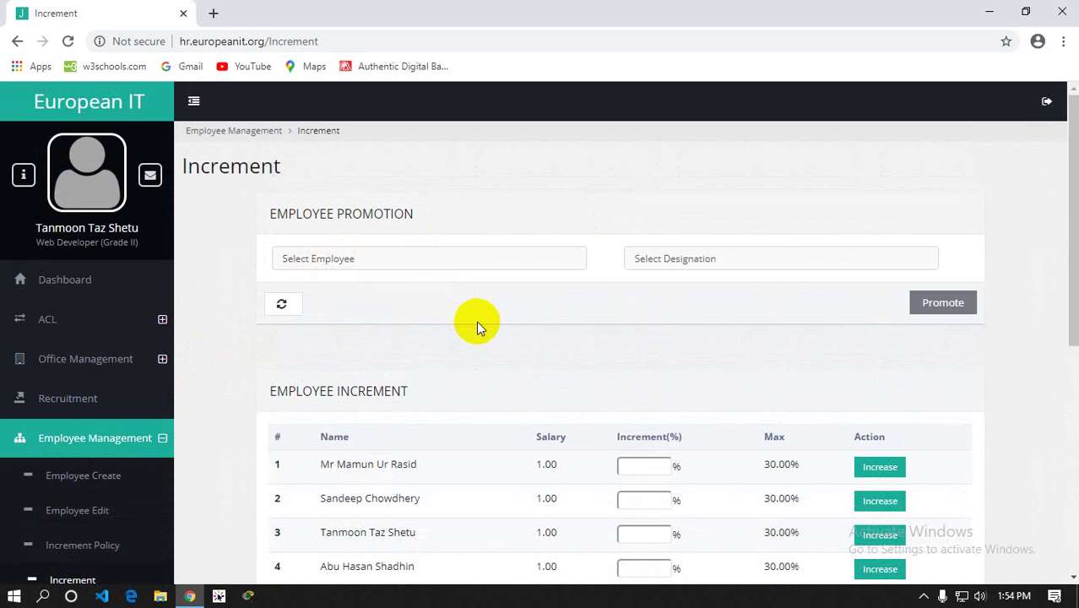
{"action": "scroll", "coordinate": [476, 320], "scroll_direction": "down", "scroll_amount": 1}
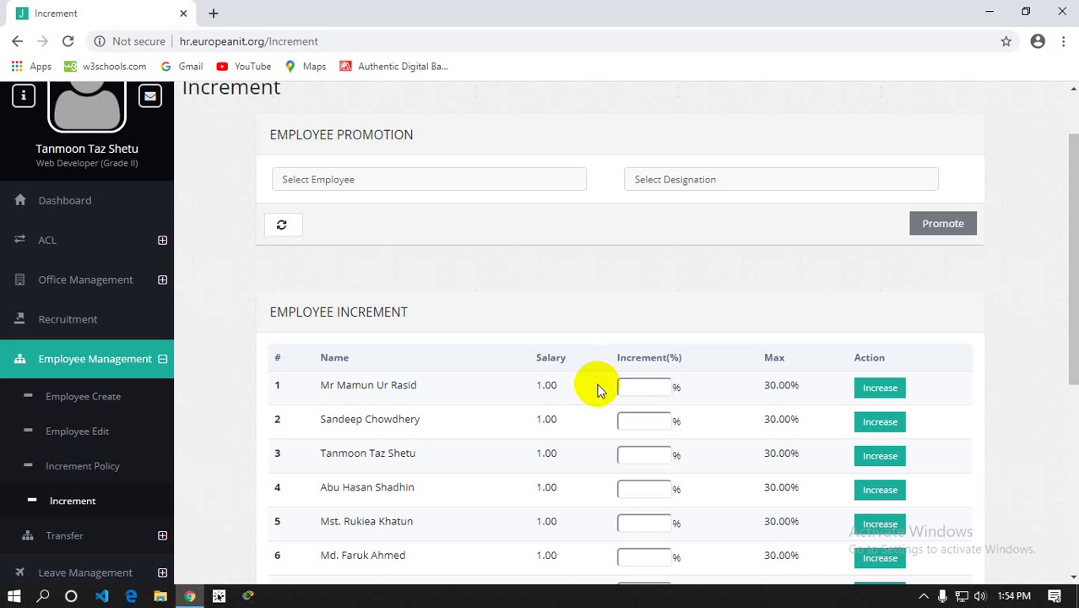
Select the first employee's increment percentage field and review the table again
{"action": "left_click", "coordinate": [637, 391]}
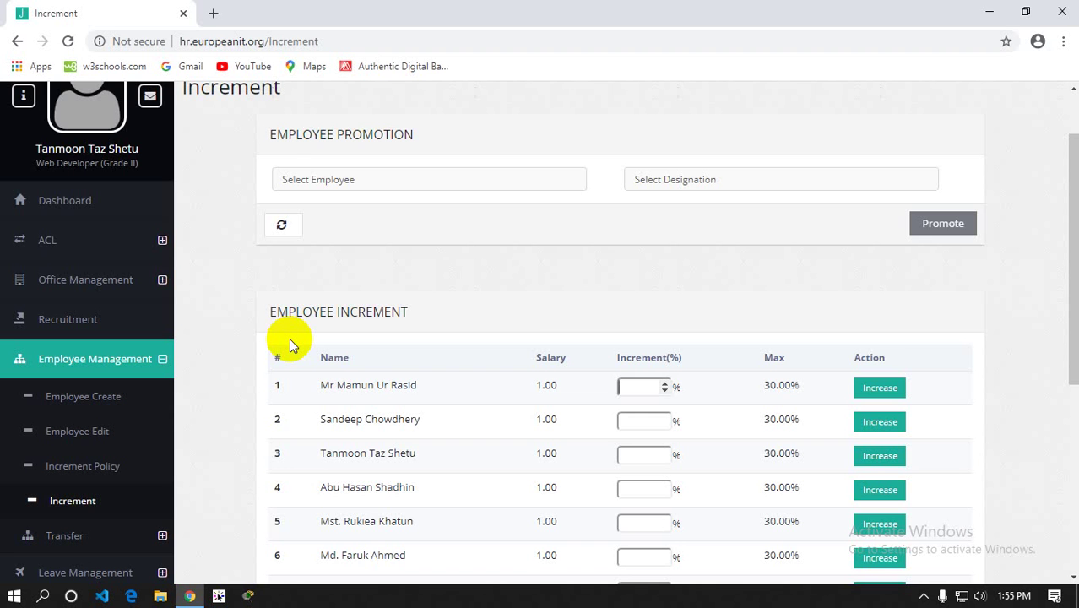
{"action": "scroll", "coordinate": [288, 338], "scroll_direction": "down", "scroll_amount": 3}
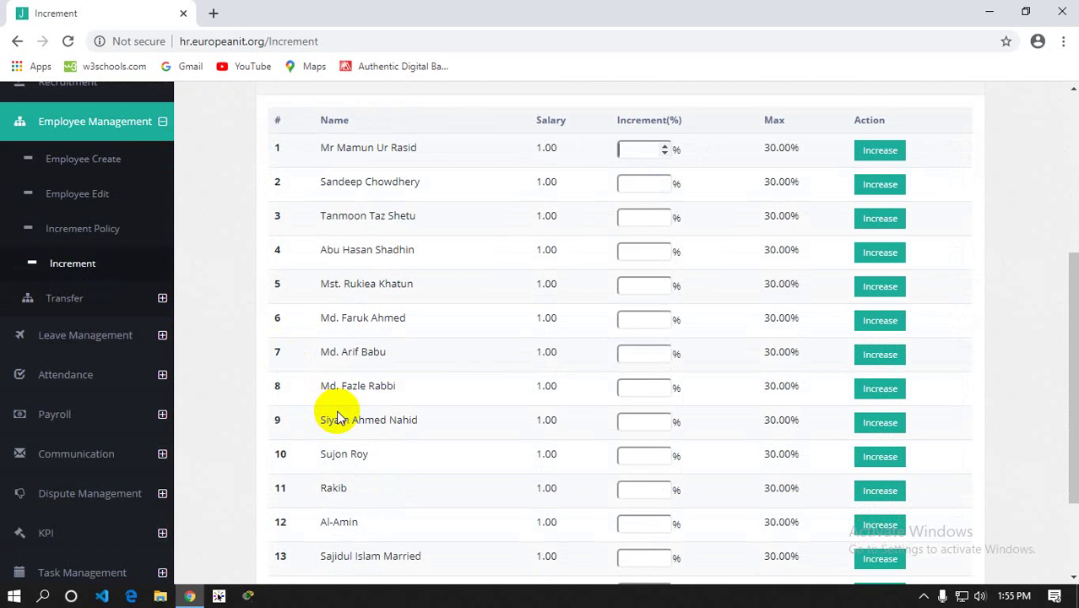
{"action": "scroll", "coordinate": [336, 412], "scroll_direction": "up", "scroll_amount": 1}
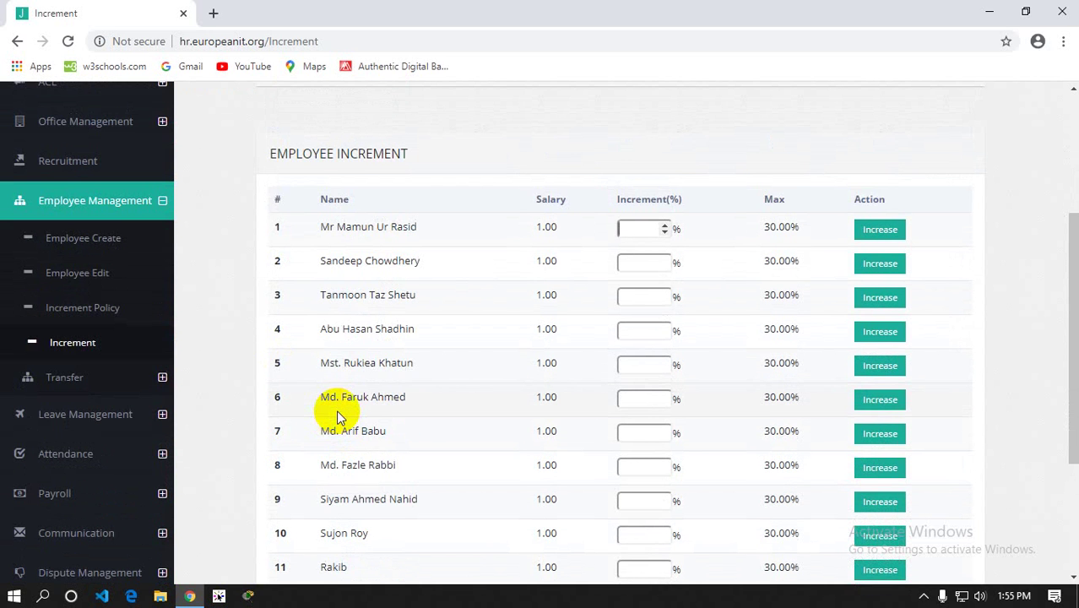
{"action": "scroll", "coordinate": [336, 410], "scroll_direction": "down", "scroll_amount": 1}
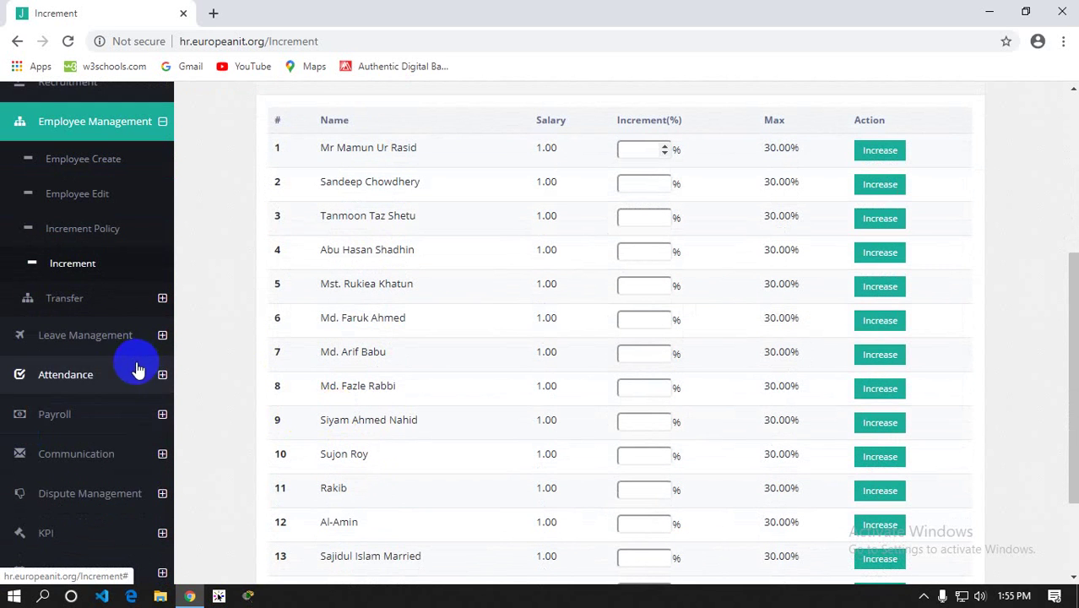
Under Transfer > Release, release the chosen employee to the Rangpur branch
{"action": "left_click", "coordinate": [97, 297]}
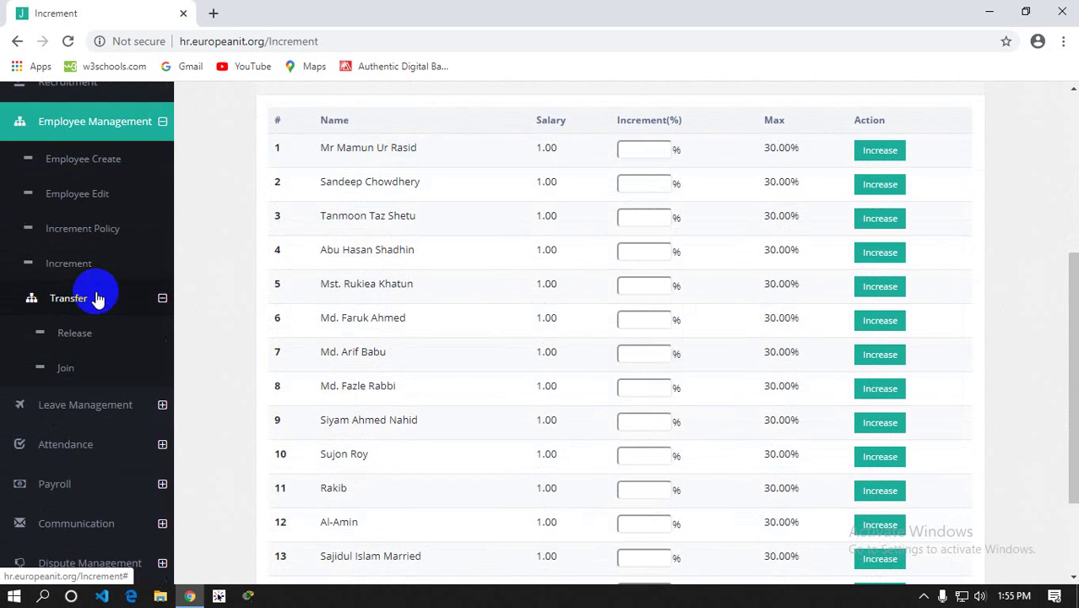
{"action": "left_click", "coordinate": [68, 344]}
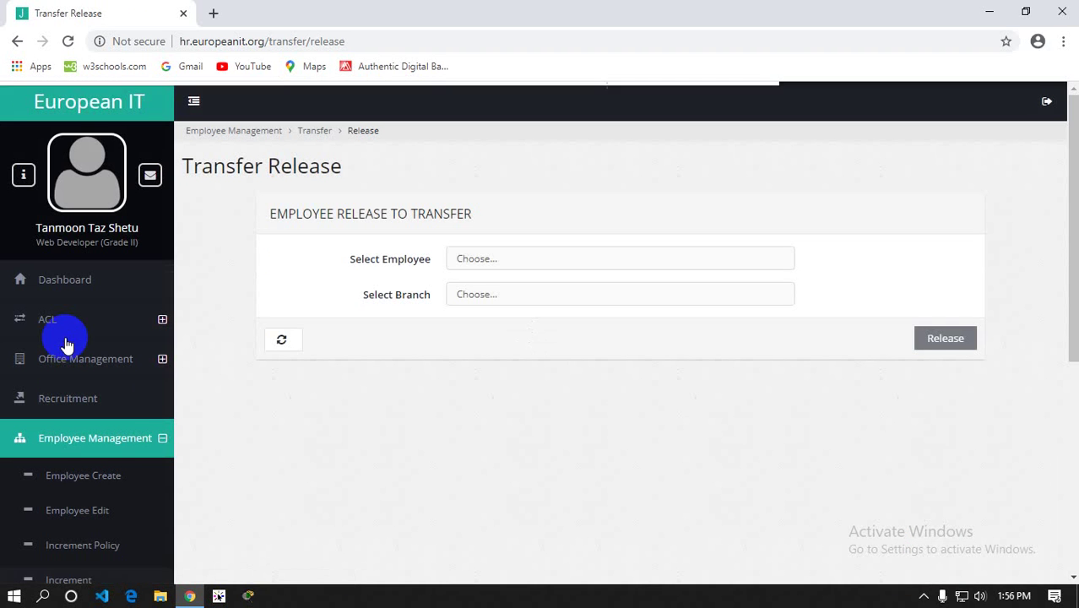
{"action": "left_click", "coordinate": [470, 267]}
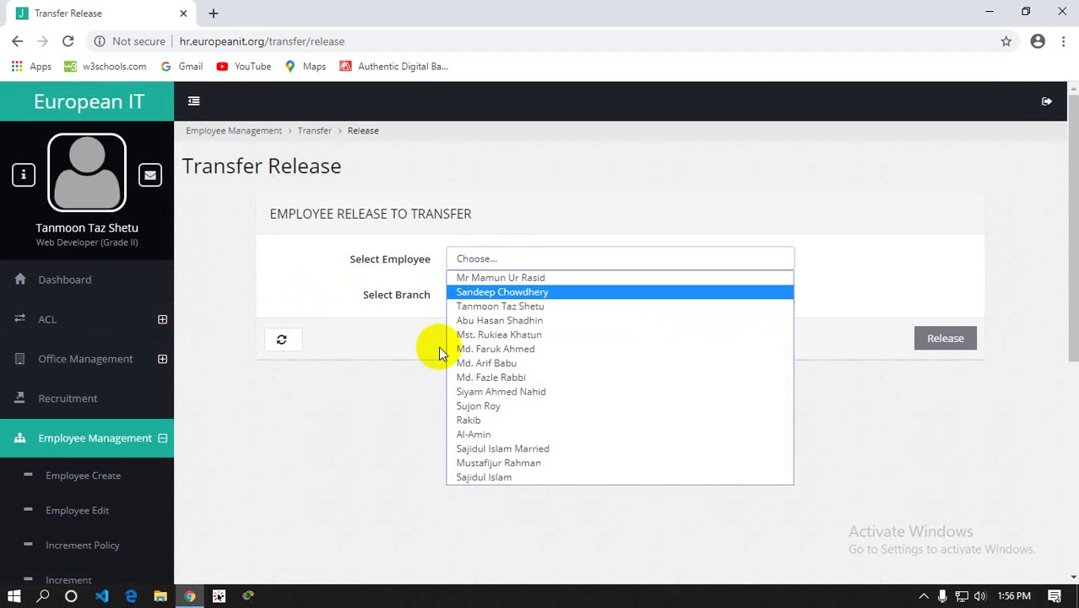
{"action": "left_click", "coordinate": [466, 478]}
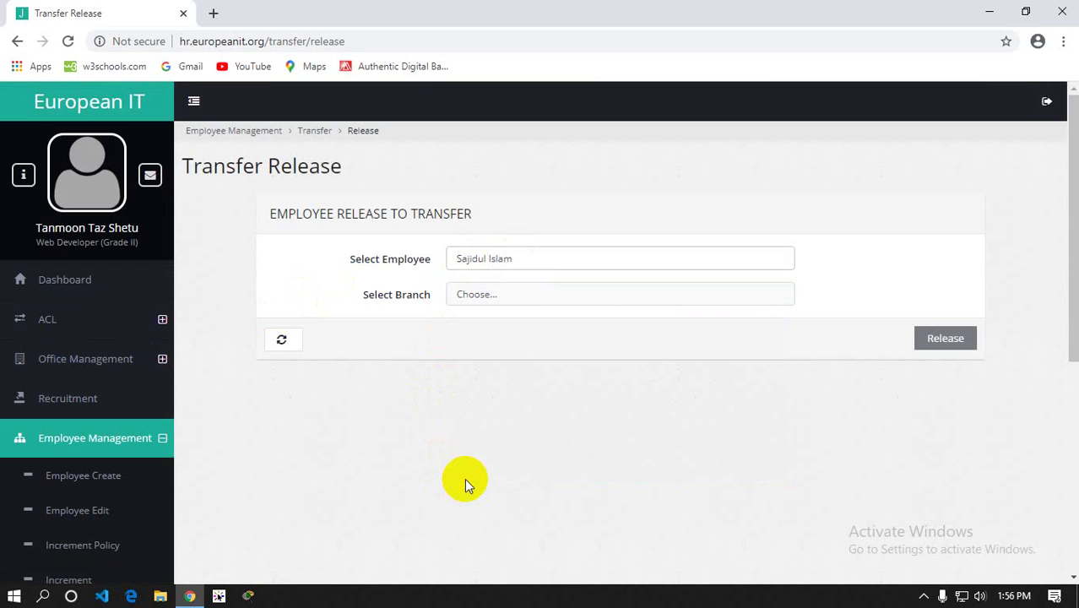
{"action": "left_click", "coordinate": [475, 295]}
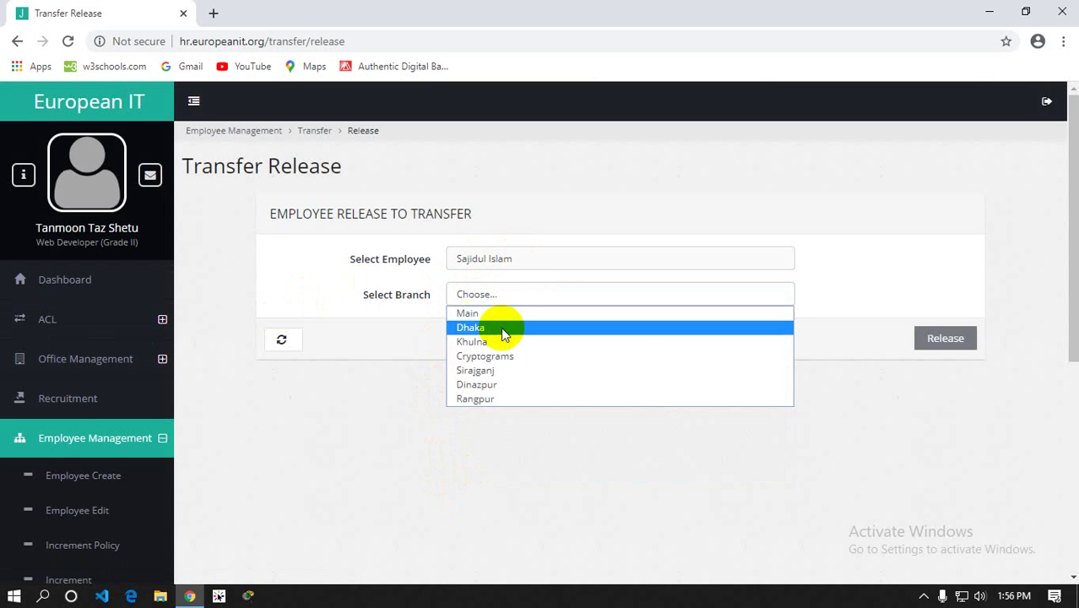
{"action": "left_click", "coordinate": [498, 398]}
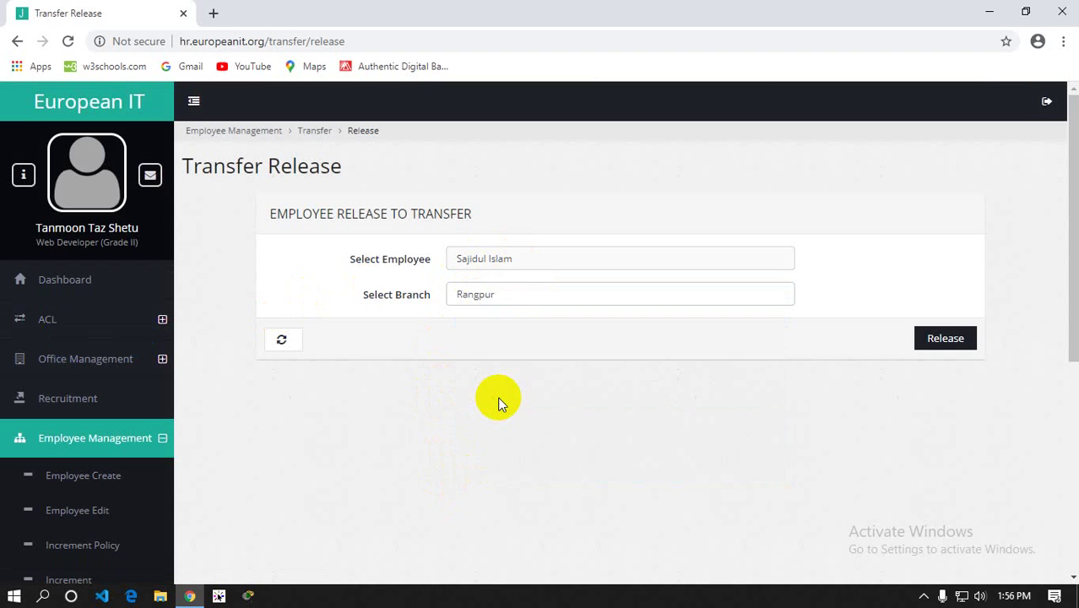
{"action": "left_click", "coordinate": [945, 338]}
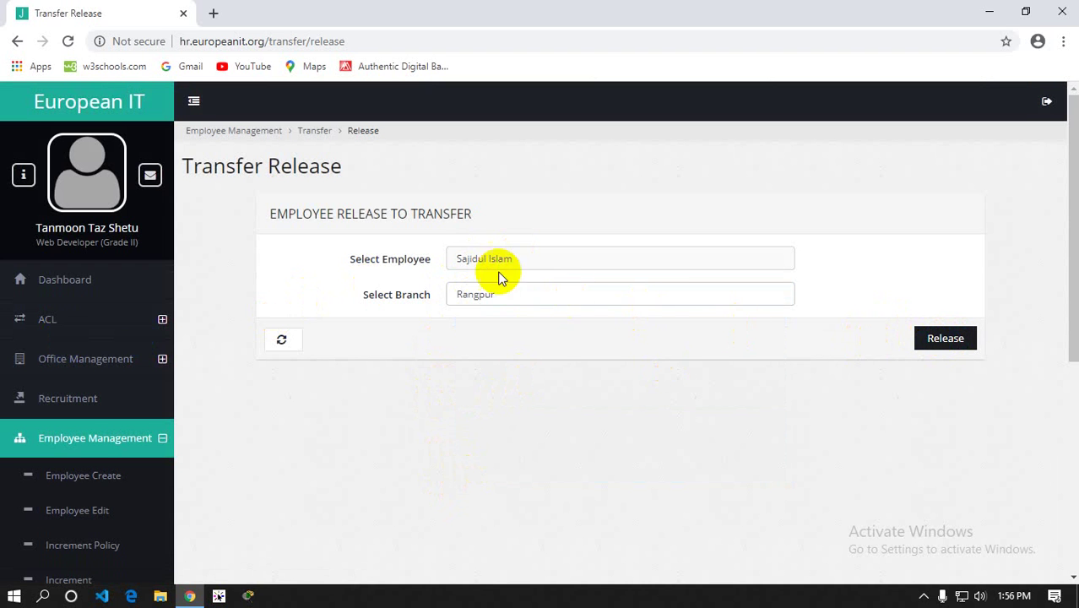
Reselect the same employee and resubmit, getting 'User is already in the same branch.'
{"action": "left_click", "coordinate": [466, 261]}
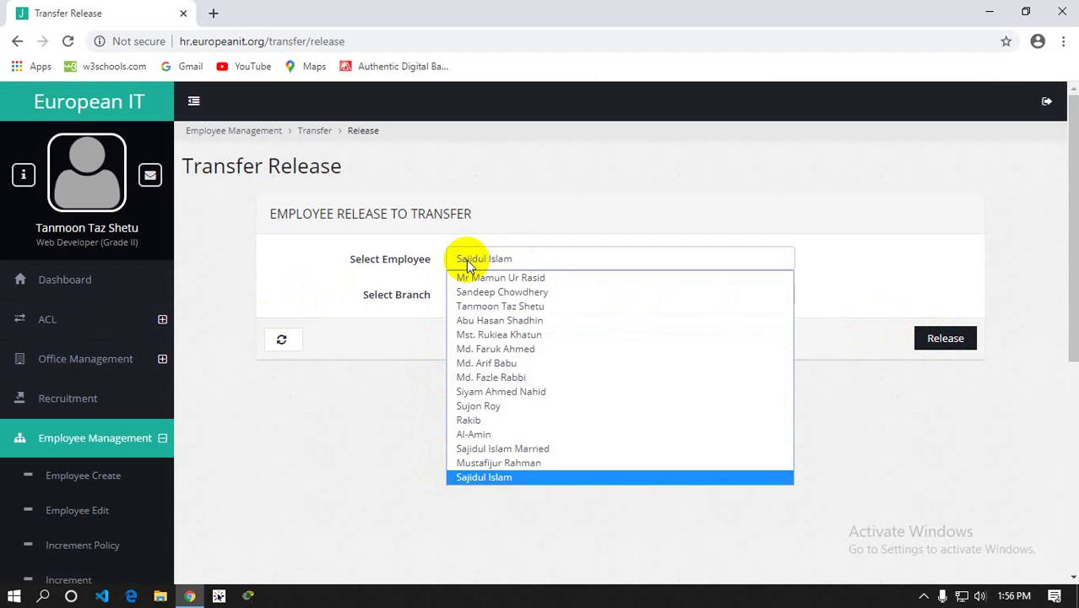
{"action": "left_click", "coordinate": [407, 337]}
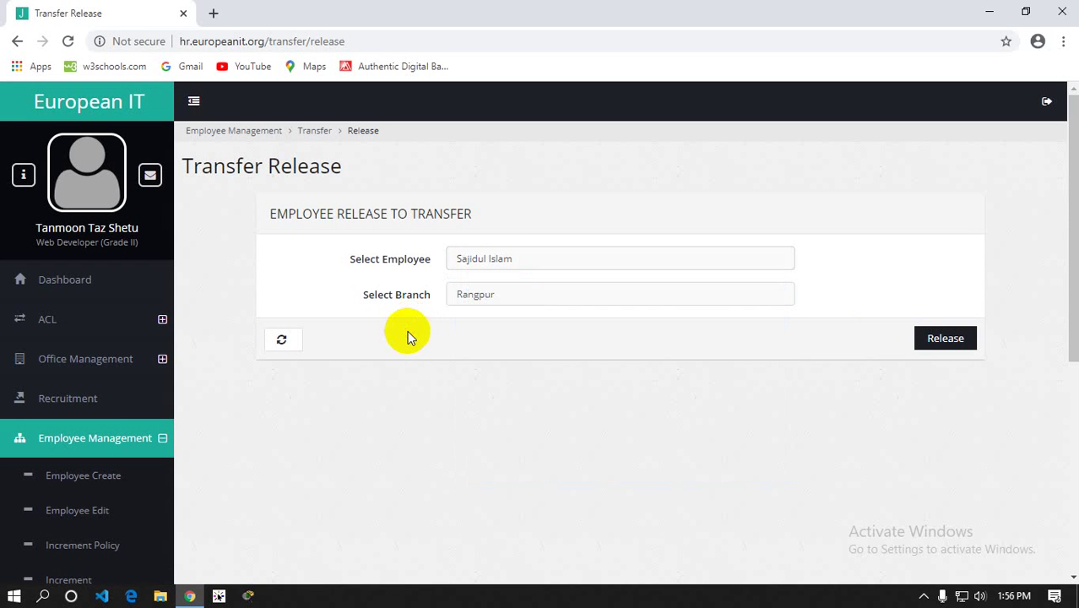
{"action": "left_click", "coordinate": [953, 340]}
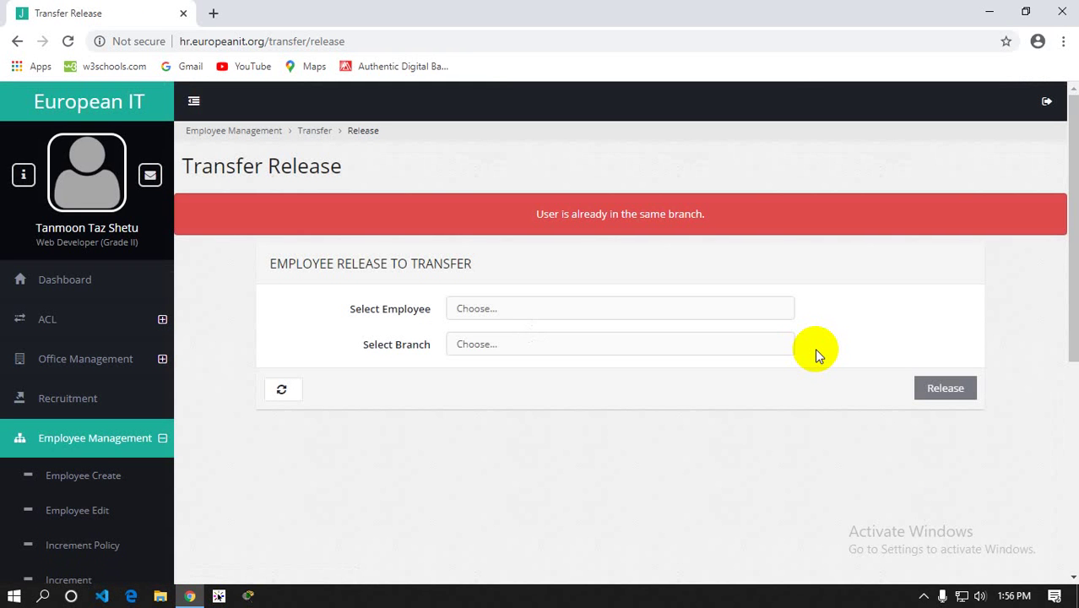
Reselect the employee, choose Dhaka as destination branch, and submit the release
{"action": "left_click", "coordinate": [461, 309]}
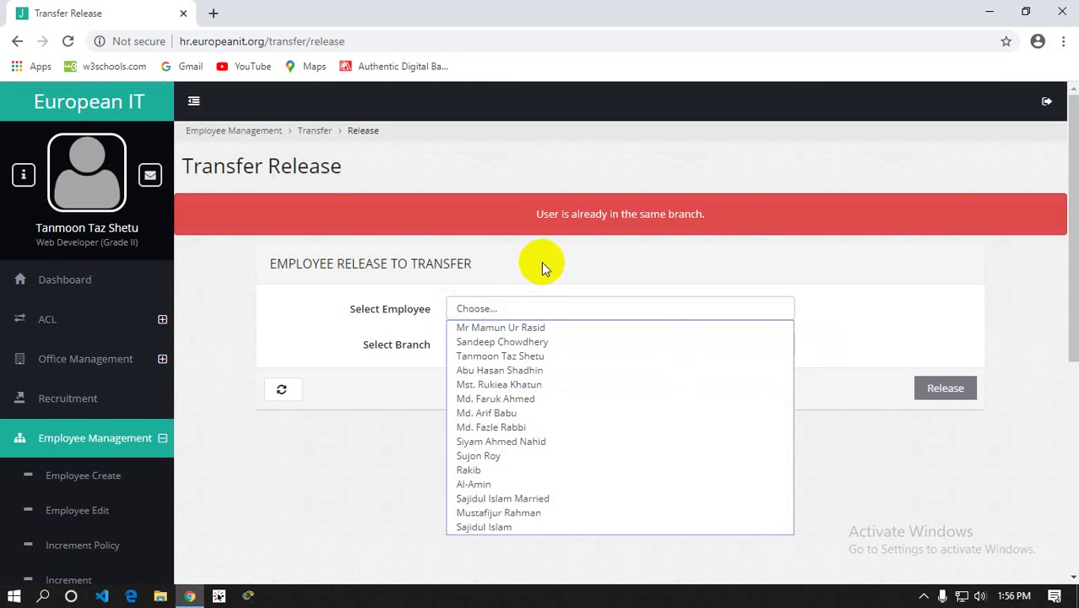
{"action": "left_click", "coordinate": [518, 328]}
{"action": "left_click", "coordinate": [513, 348]}
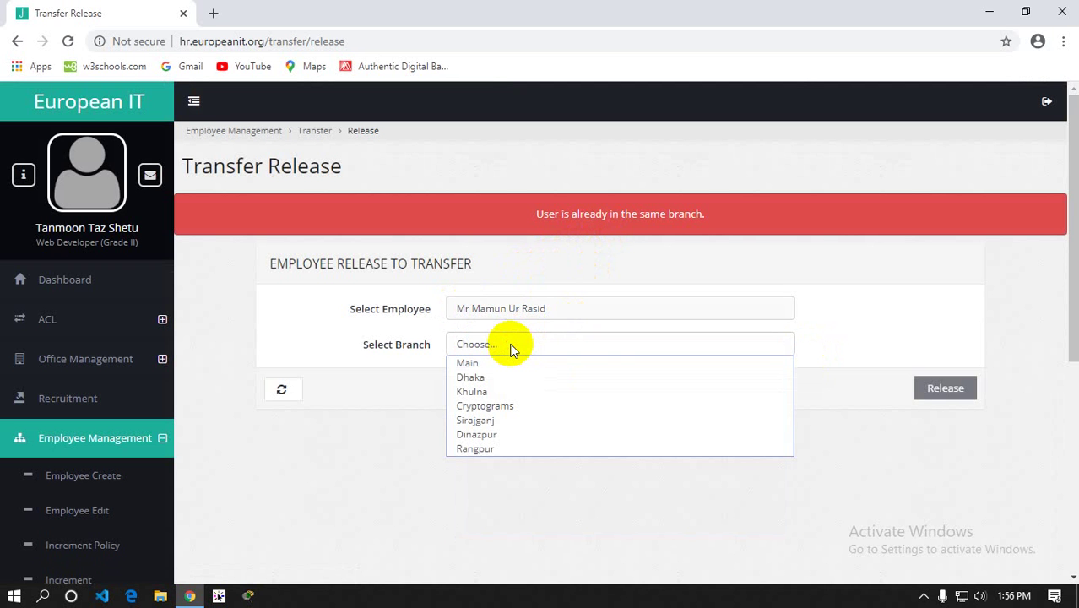
{"action": "left_click", "coordinate": [511, 309]}
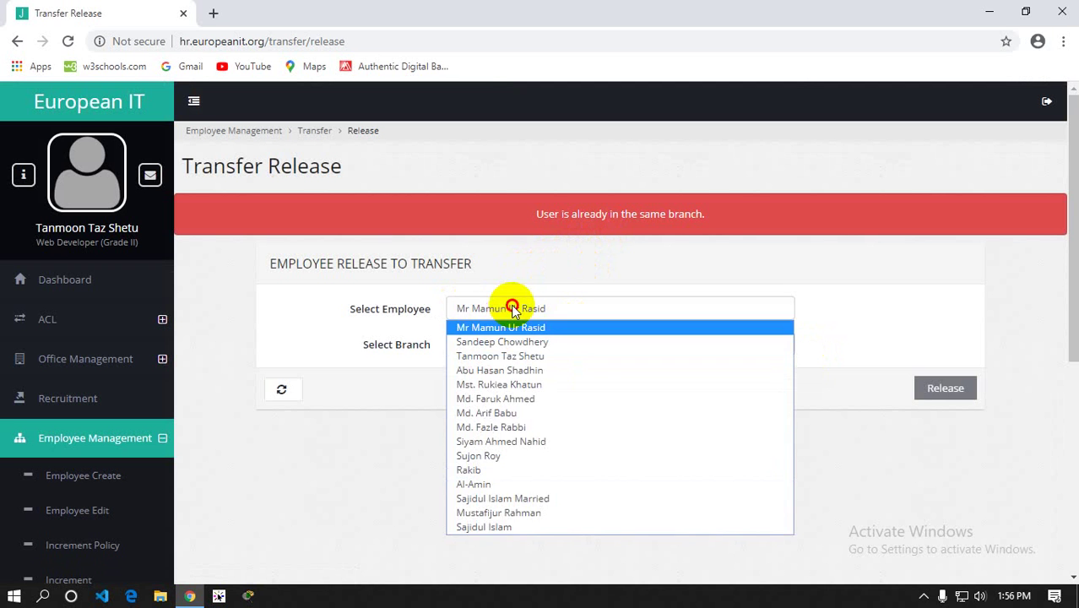
{"action": "left_click", "coordinate": [490, 526]}
{"action": "left_click", "coordinate": [492, 359]}
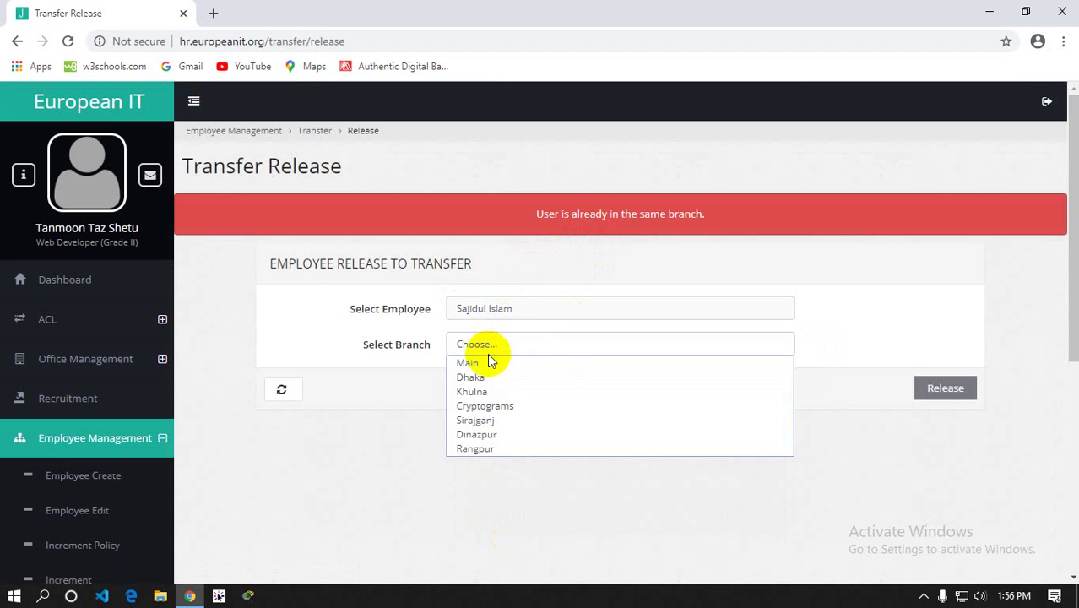
{"action": "left_click", "coordinate": [476, 374]}
{"action": "left_click", "coordinate": [935, 387]}
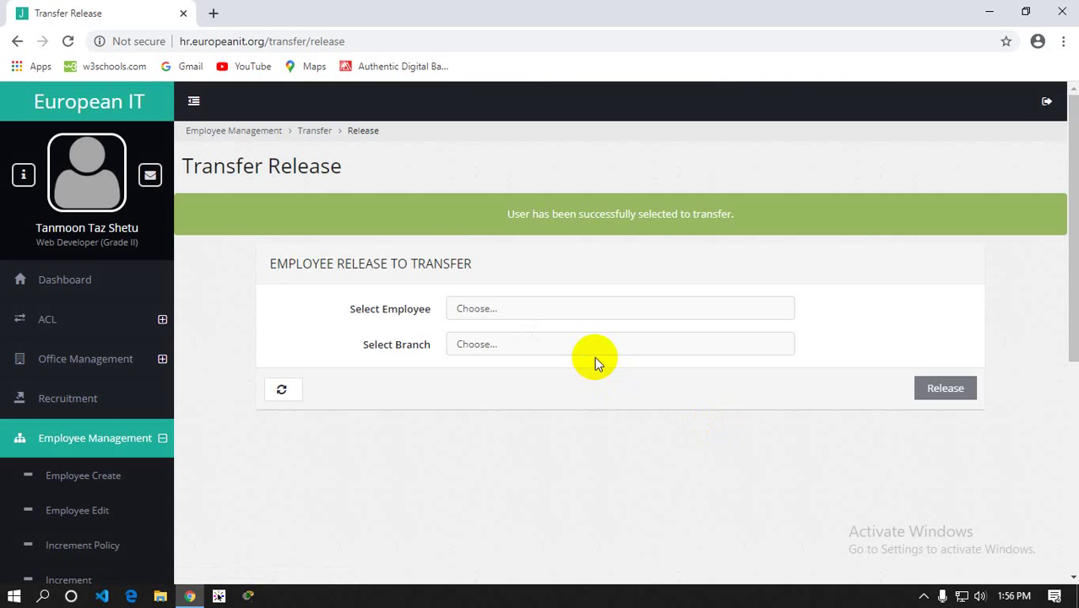
Check the successful transfer message and go to the Transfer Join page
{"action": "scroll", "coordinate": [399, 386], "scroll_direction": "down", "scroll_amount": 3}
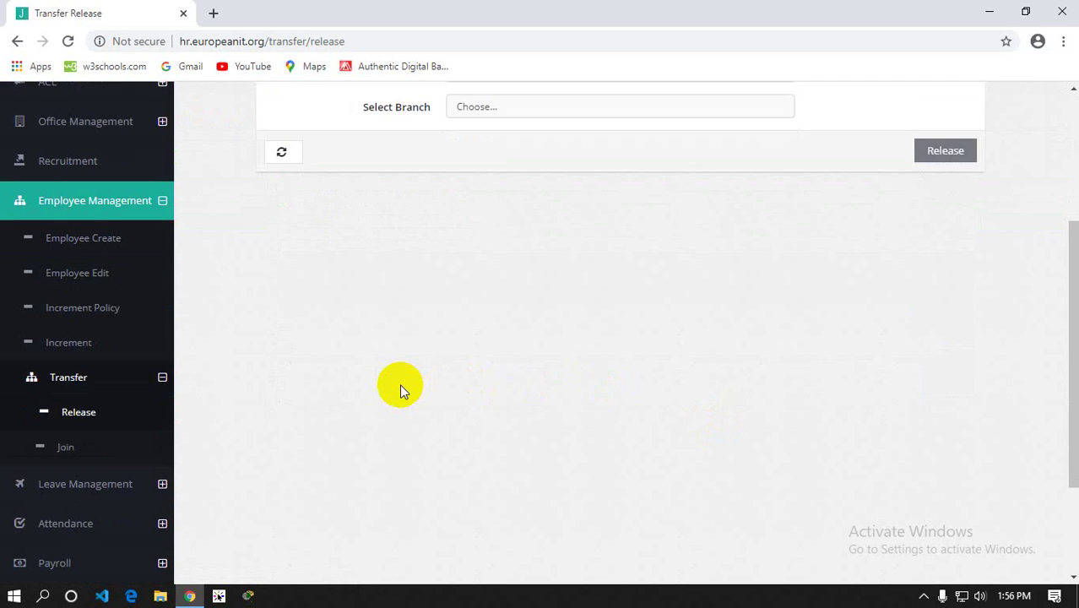
{"action": "scroll", "coordinate": [401, 390], "scroll_direction": "up", "scroll_amount": 1}
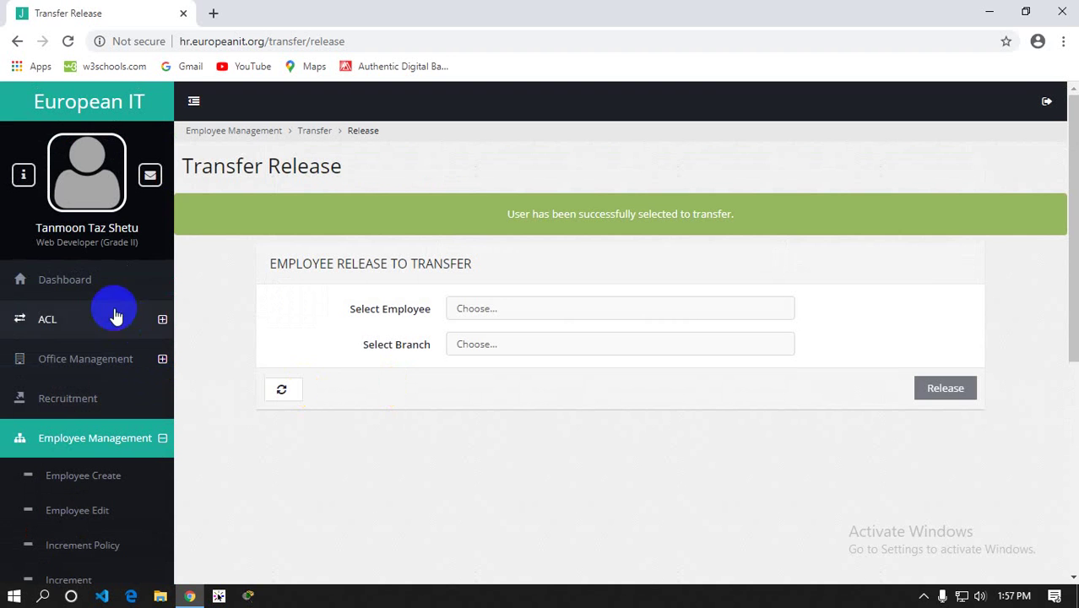
{"action": "left_click", "coordinate": [92, 287]}
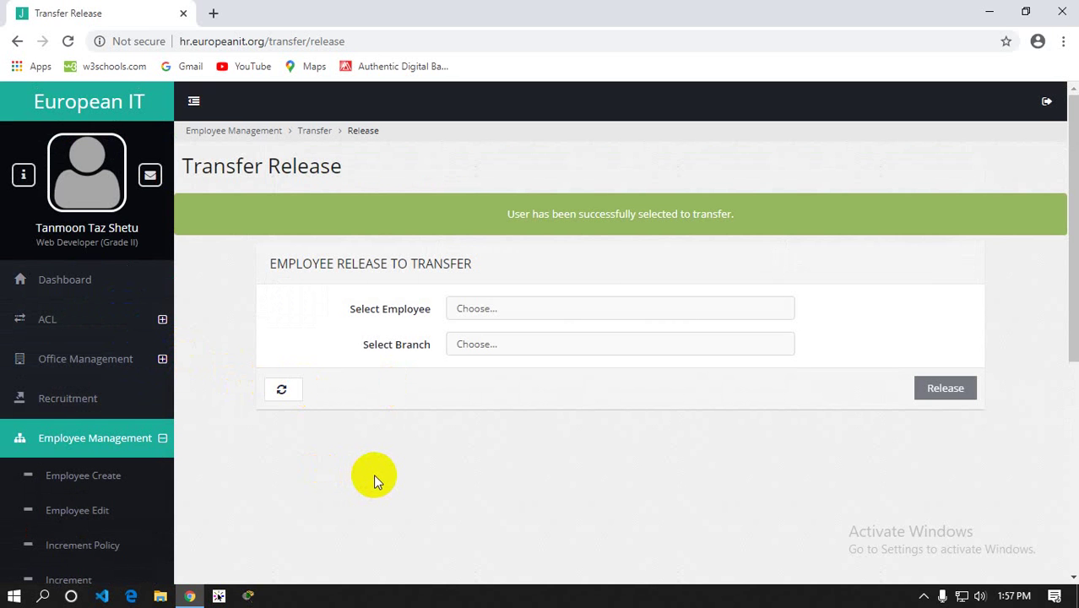
{"action": "scroll", "coordinate": [373, 474], "scroll_direction": "down", "scroll_amount": 3}
{"action": "left_click", "coordinate": [69, 447]}
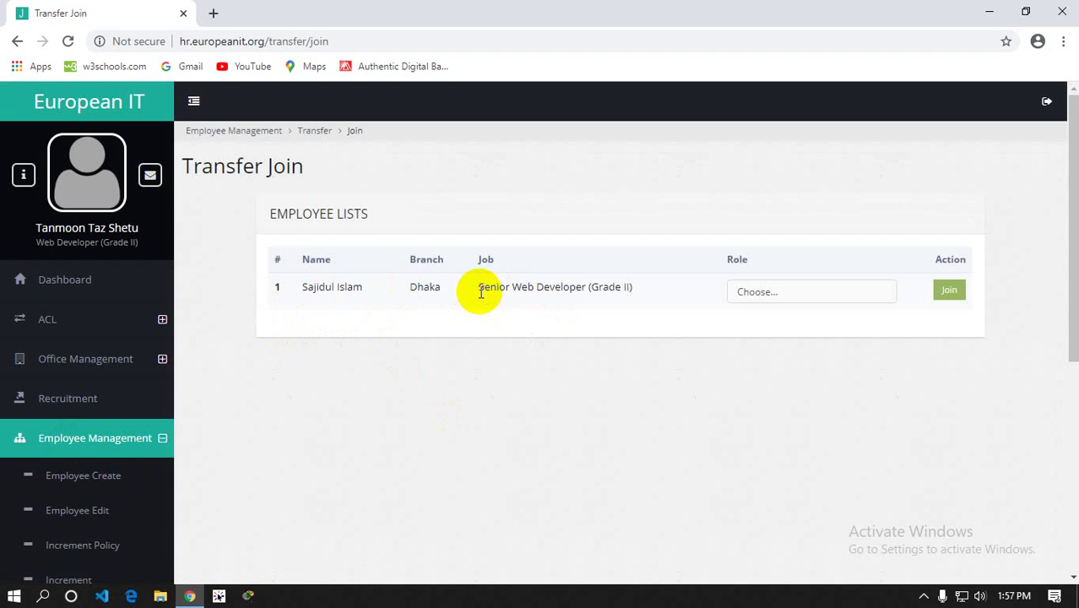
Give the pending Senior Web Developer (Grade II) the General Employee role and join them to Dhaka
{"action": "left_click_drag", "start_coordinate": [478, 288], "coordinate": [645, 294]}
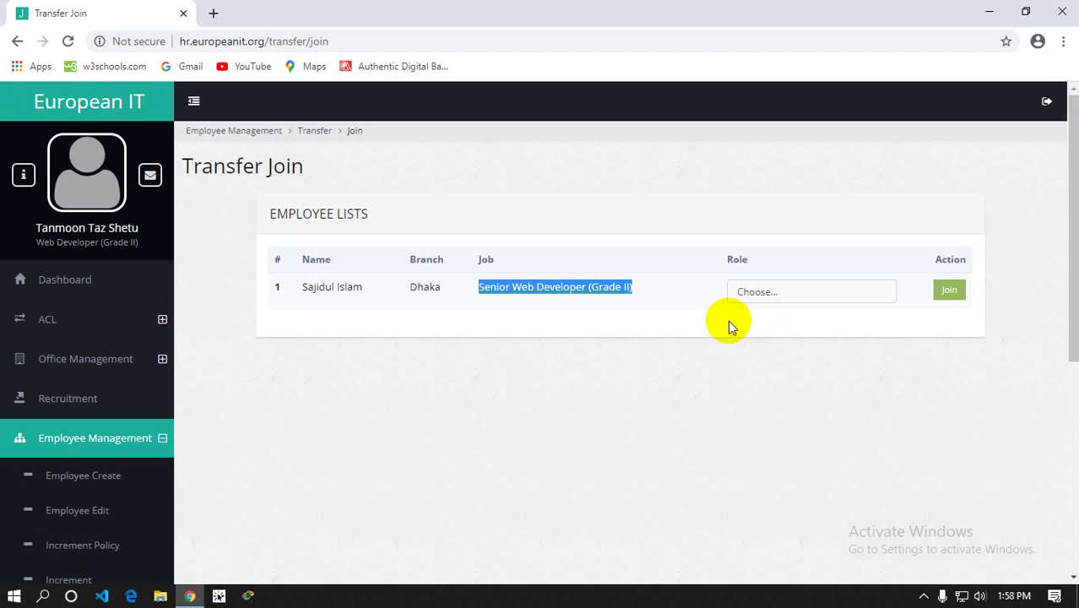
{"action": "left_click", "coordinate": [776, 293]}
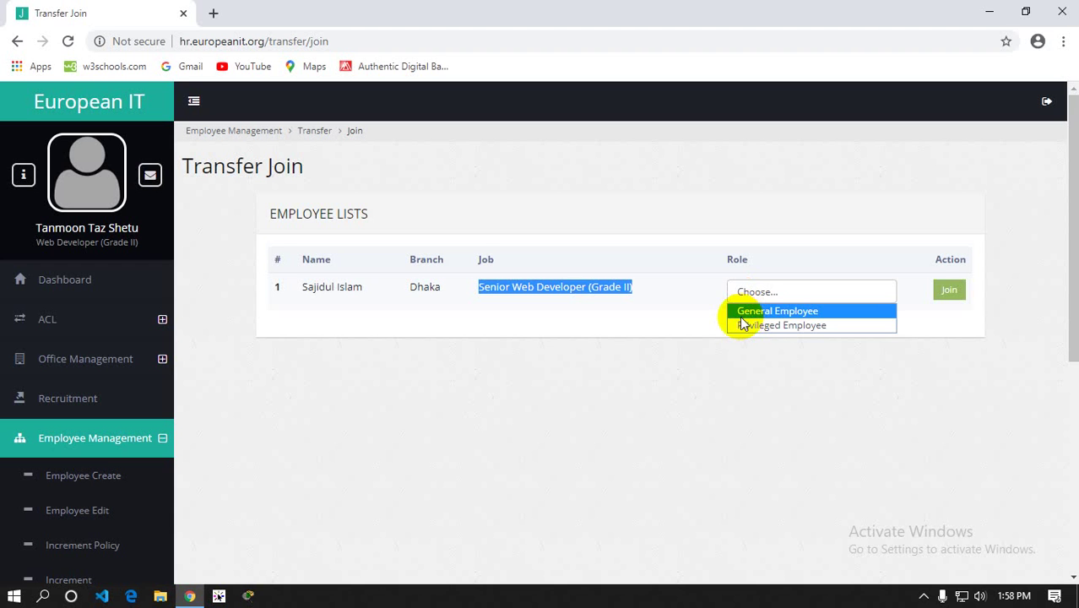
{"action": "left_click", "coordinate": [53, 318]}
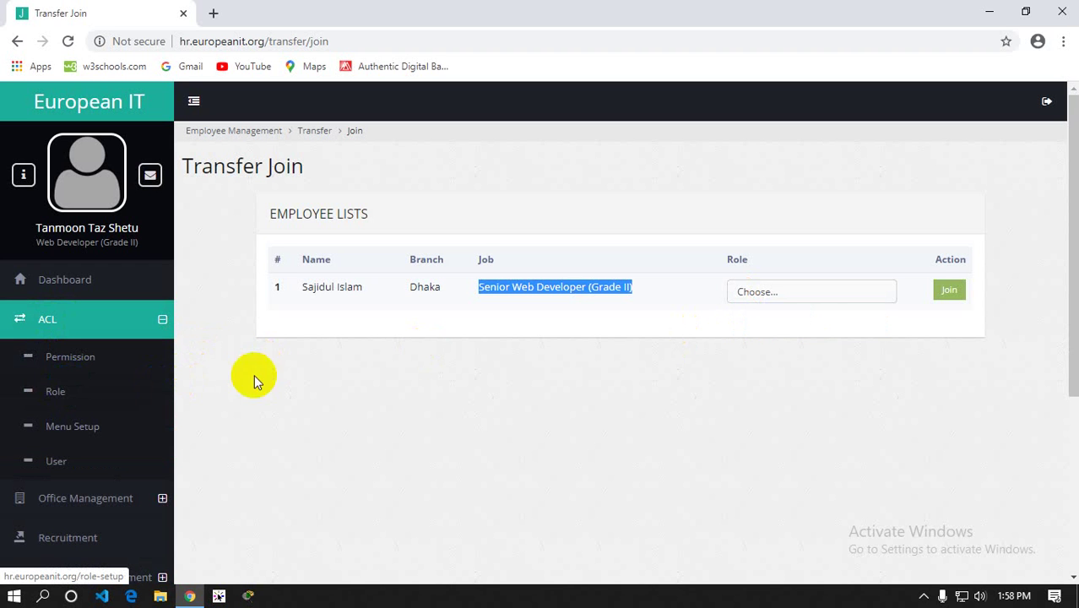
{"action": "left_click", "coordinate": [816, 295]}
{"action": "left_click", "coordinate": [781, 310]}
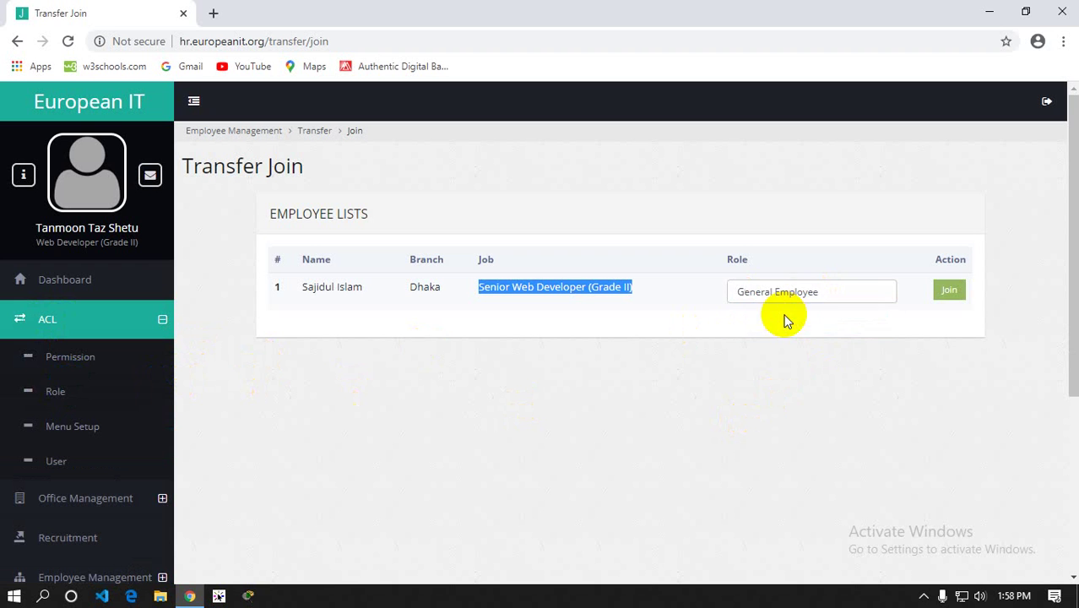
{"action": "left_click", "coordinate": [942, 295]}
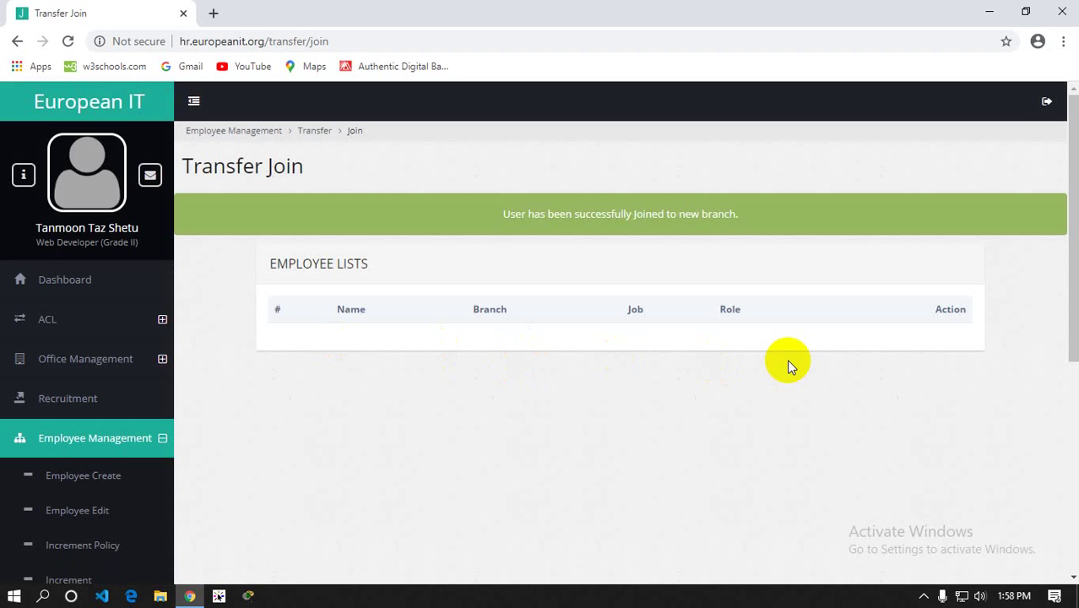
{"action": "scroll", "coordinate": [787, 358], "scroll_direction": "down", "scroll_amount": 1}
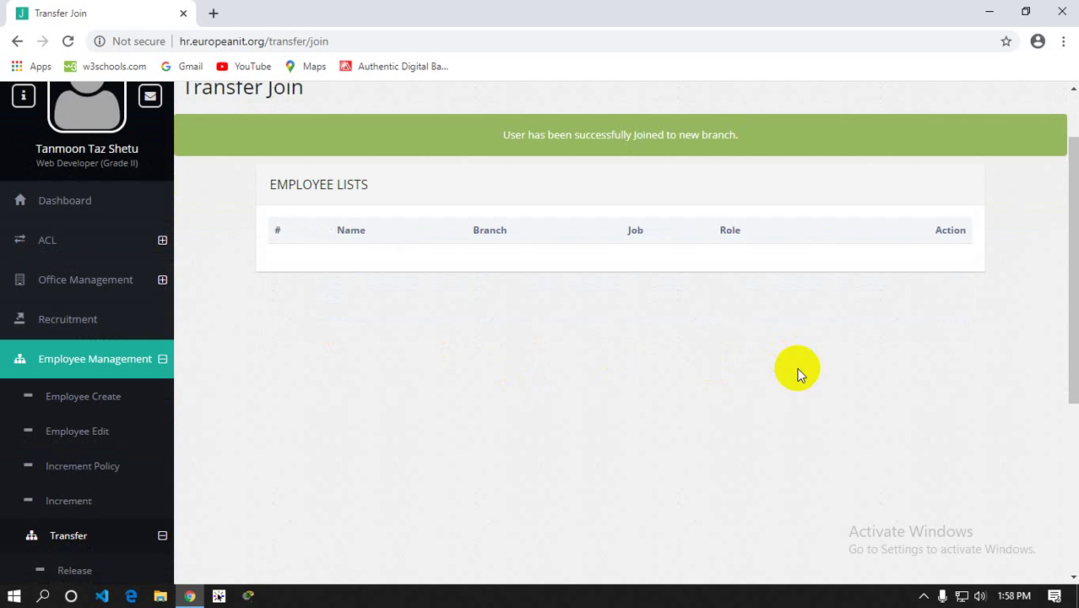
{"action": "scroll", "coordinate": [608, 384], "scroll_direction": "down", "scroll_amount": 1}
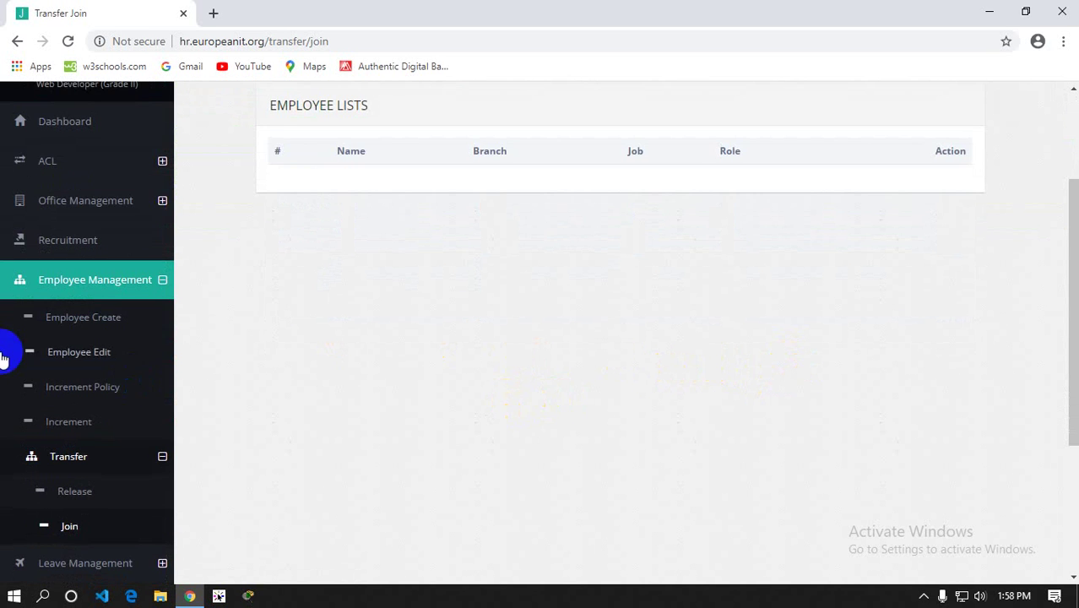
{"action": "scroll", "coordinate": [4, 358], "scroll_direction": "down", "scroll_amount": 2}
Open Leave Management > Application and set the leave start date to 10 March 2020
{"action": "left_click", "coordinate": [62, 411]}
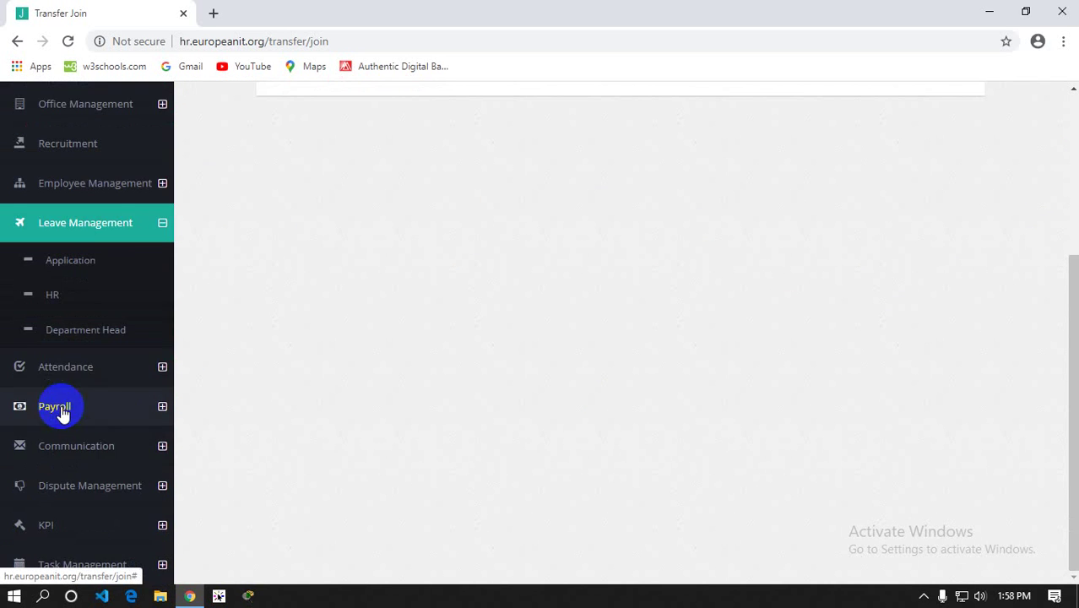
{"action": "left_click", "coordinate": [66, 263]}
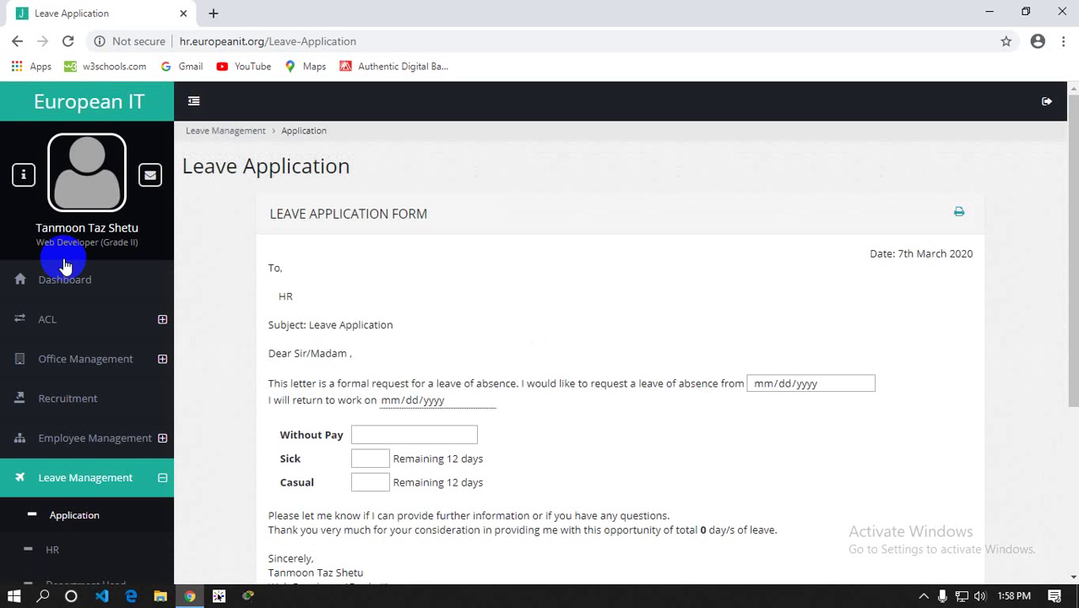
{"action": "scroll", "coordinate": [658, 246], "scroll_direction": "down", "scroll_amount": 2}
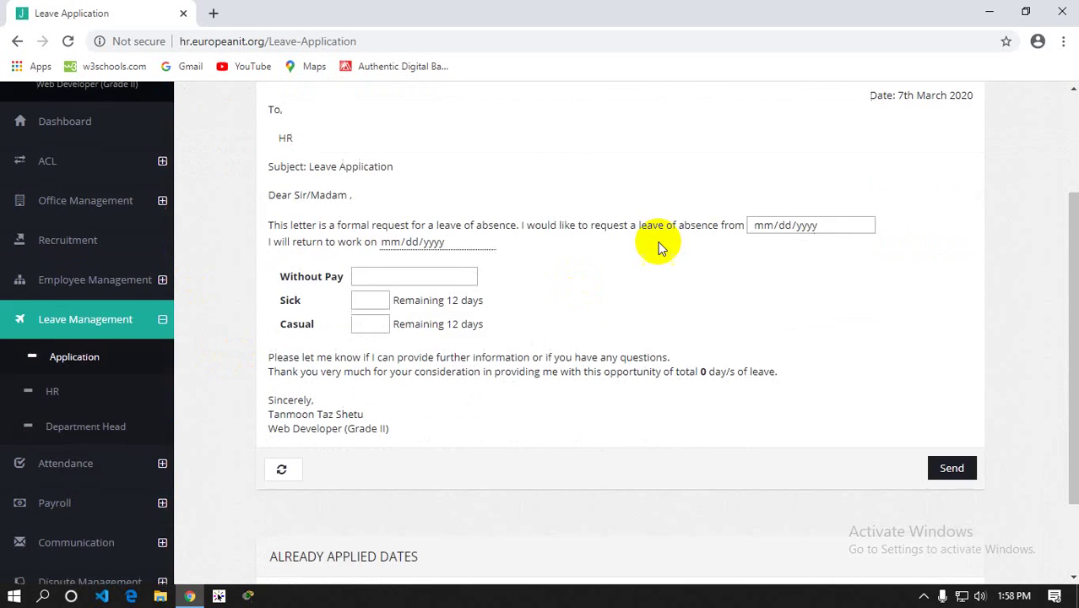
{"action": "scroll", "coordinate": [853, 221], "scroll_direction": "up", "scroll_amount": 2}
{"action": "scroll", "coordinate": [675, 249], "scroll_direction": "down", "scroll_amount": 2}
{"action": "left_click", "coordinate": [861, 225]}
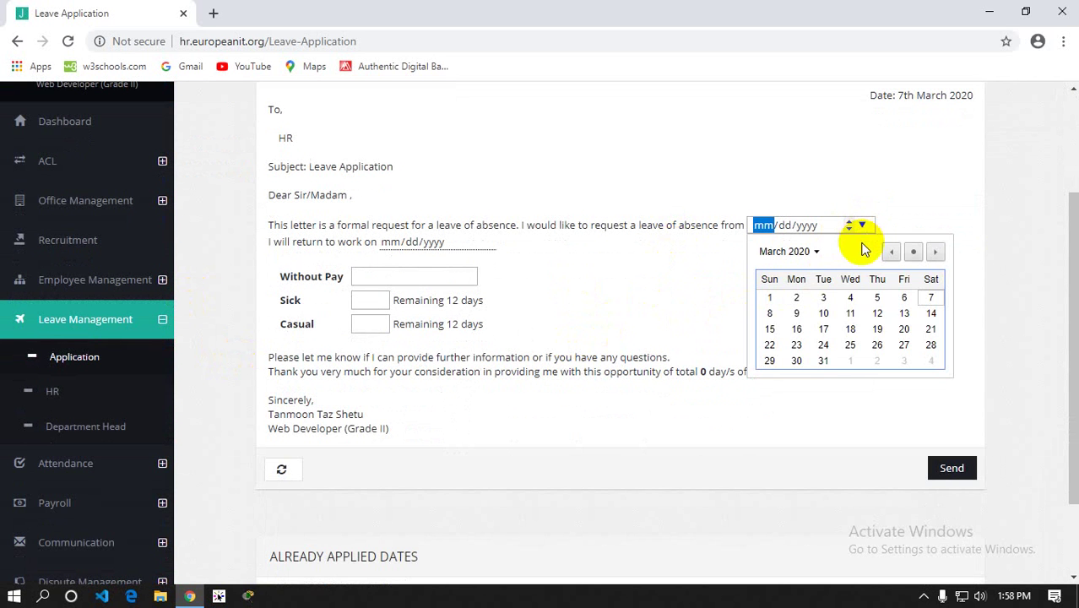
{"action": "left_click", "coordinate": [823, 314]}
Enter 2 casual days, giving a 03/12/2020 return date and a 12-day remaining balance
{"action": "left_click", "coordinate": [363, 301]}
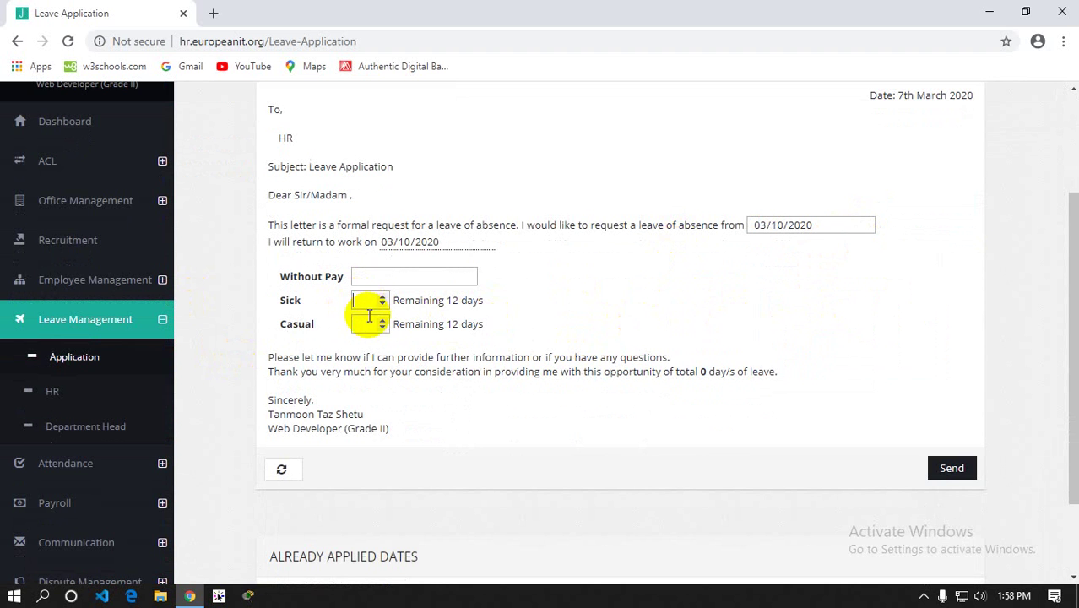
{"action": "left_click", "coordinate": [370, 323]}
{"action": "type", "text": "2"}
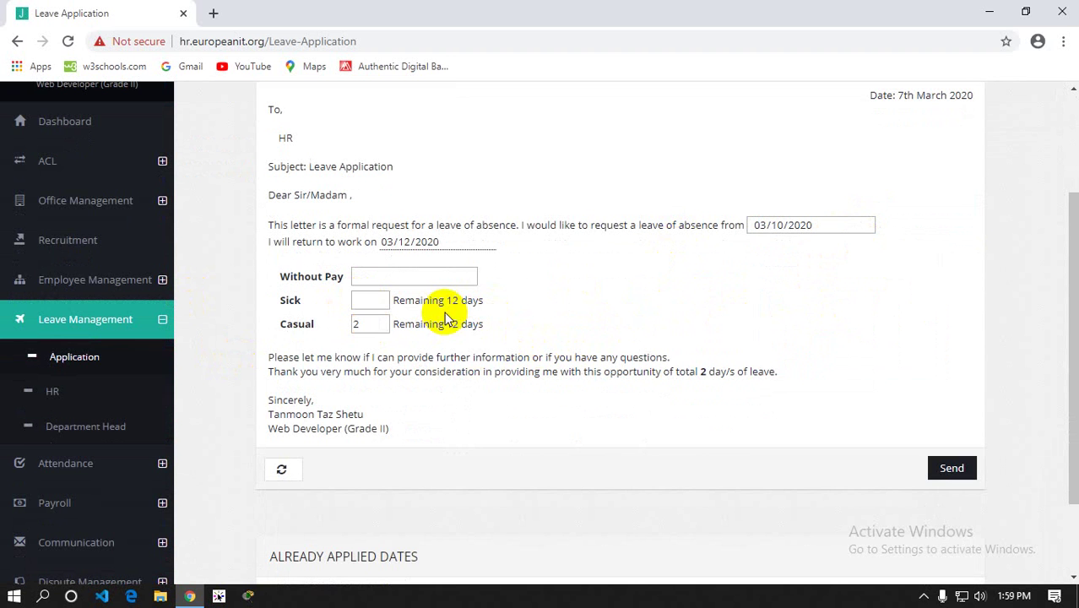
{"action": "left_click_drag", "start_coordinate": [446, 302], "coordinate": [465, 301]}
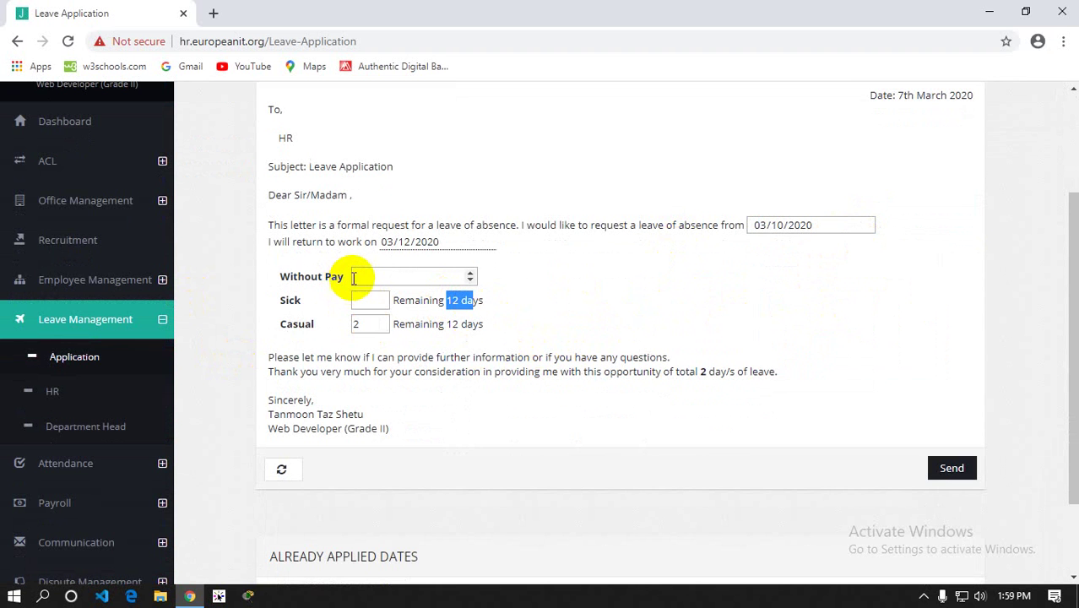
{"action": "left_click", "coordinate": [651, 273]}
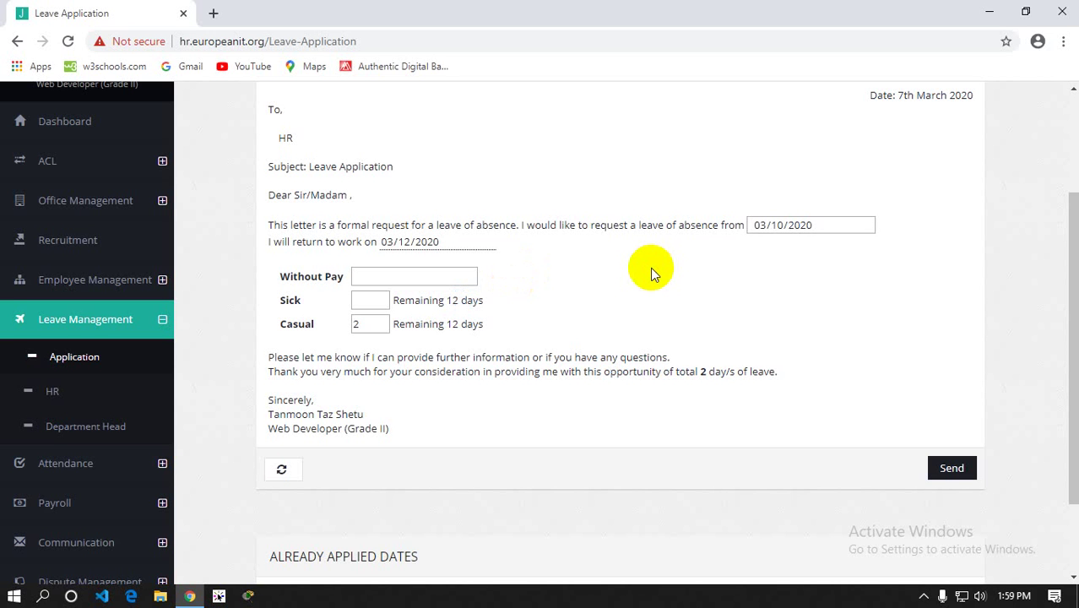
{"action": "scroll", "coordinate": [599, 287], "scroll_direction": "down", "scroll_amount": 2}
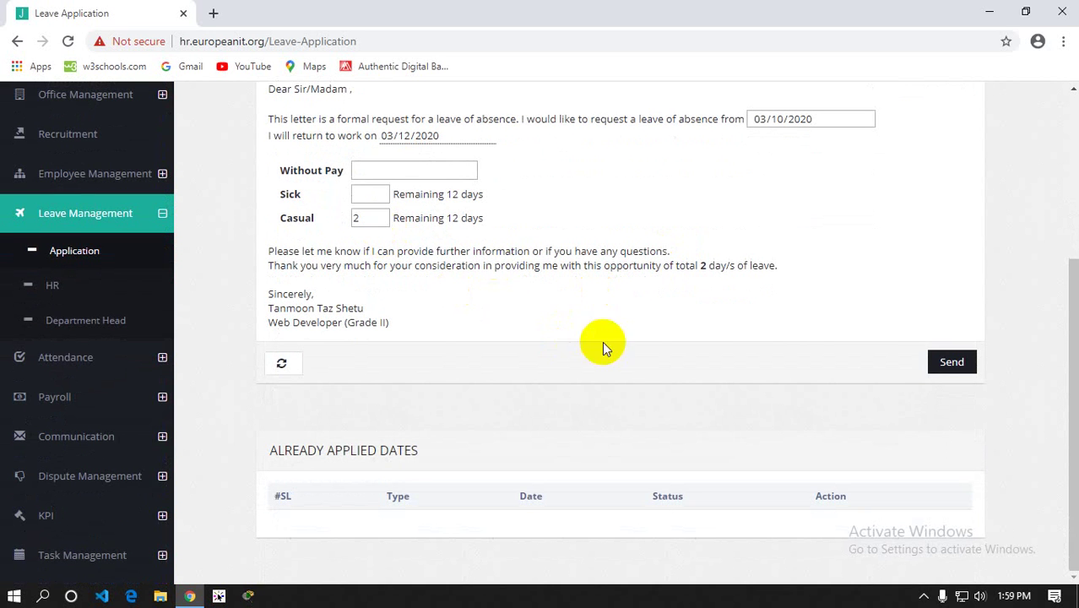
Send the leave application and confirm 10–11 March appear as Pending applied dates
{"action": "left_click", "coordinate": [949, 365]}
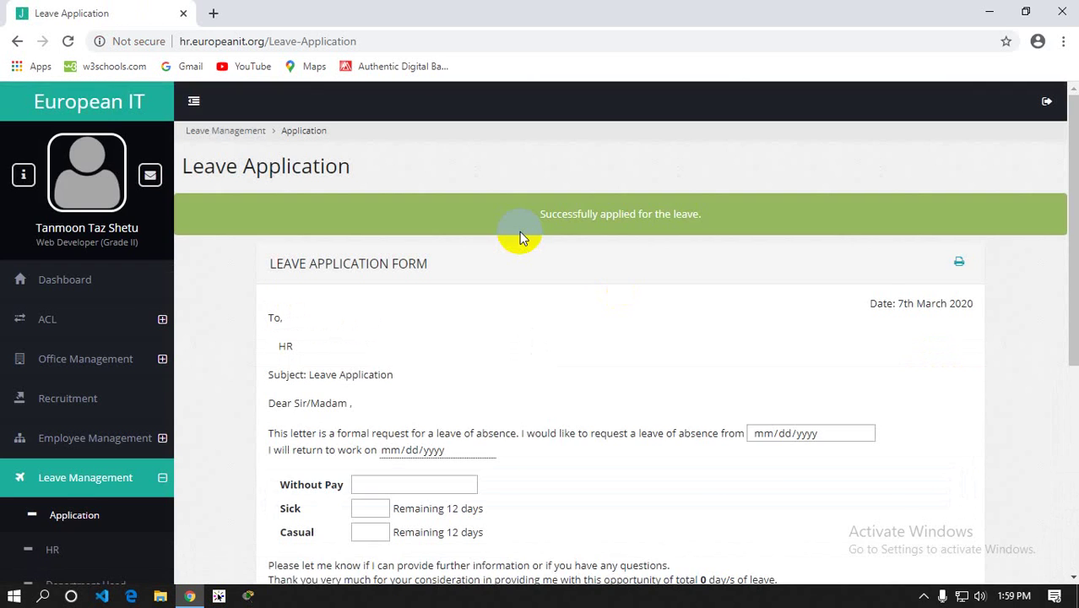
{"action": "scroll", "coordinate": [519, 231], "scroll_direction": "down", "scroll_amount": 5}
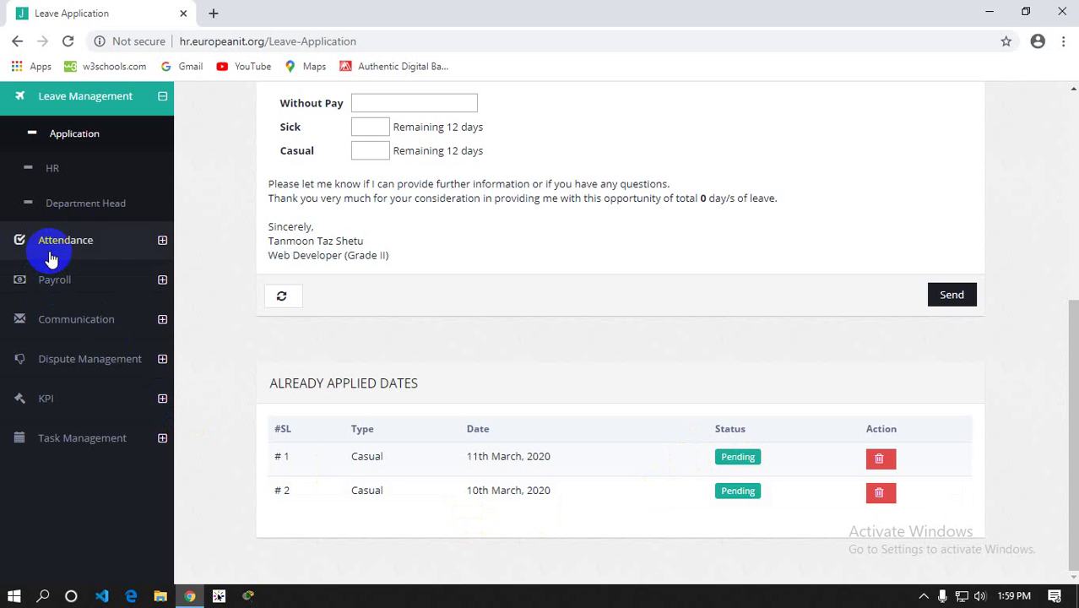
{"action": "left_click", "coordinate": [59, 190]}
In HR leave review, approve only the employee's 11th March casual day and forward it
{"action": "left_click", "coordinate": [53, 166]}
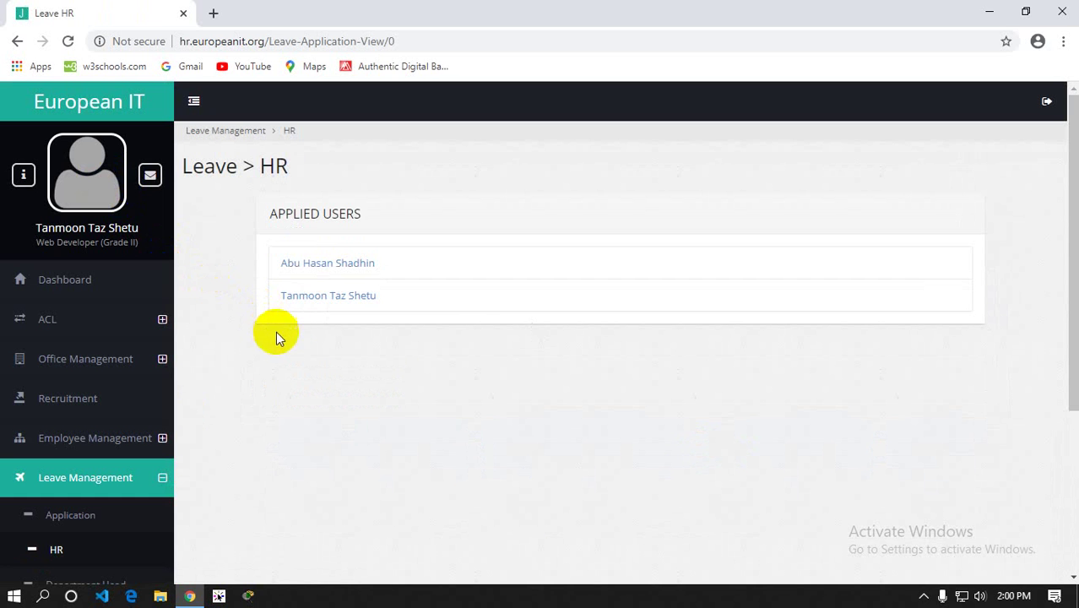
{"action": "left_click", "coordinate": [305, 293]}
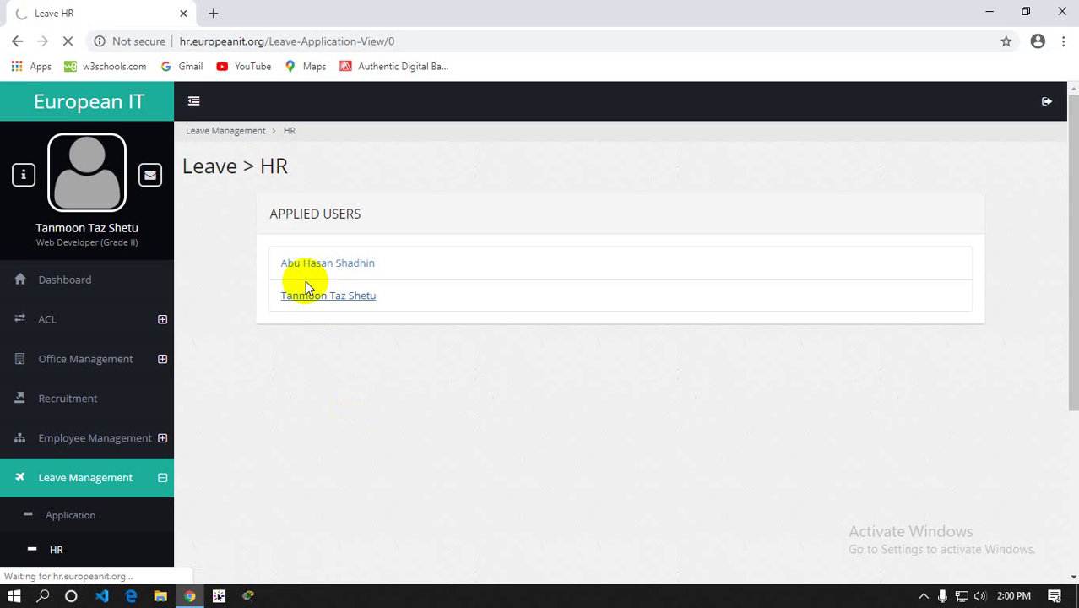
{"action": "scroll", "coordinate": [342, 309], "scroll_direction": "down", "scroll_amount": 3}
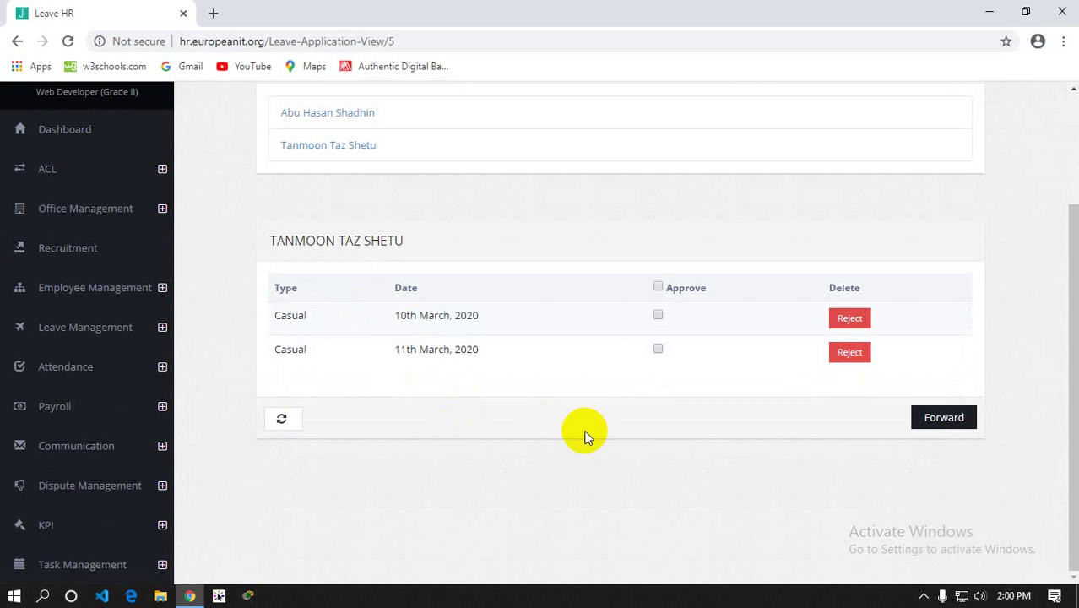
{"action": "left_click", "coordinate": [658, 349]}
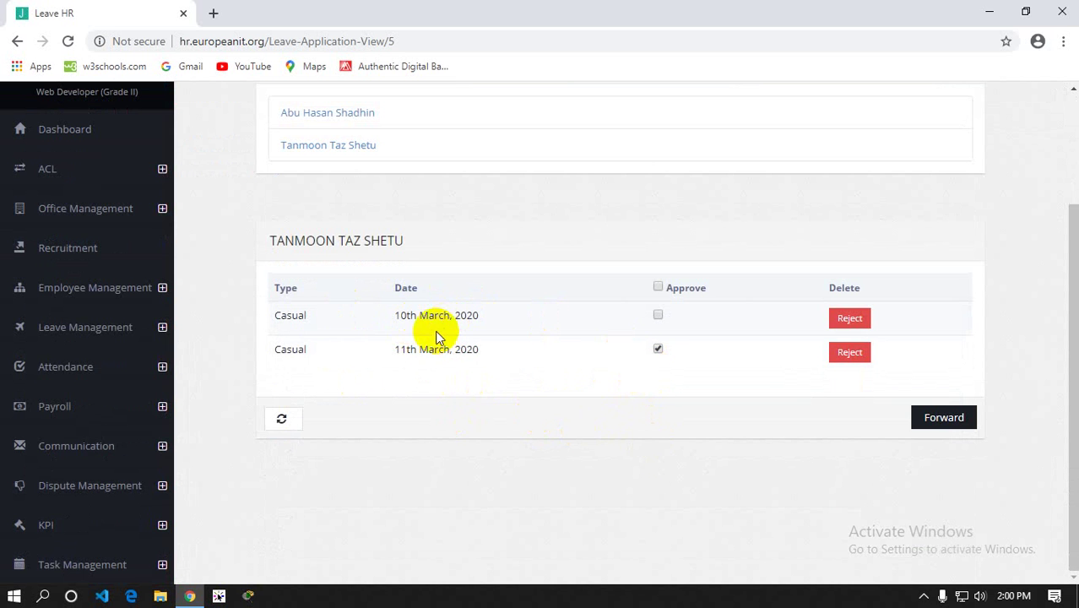
{"action": "left_click", "coordinate": [658, 287]}
{"action": "left_click", "coordinate": [657, 287]}
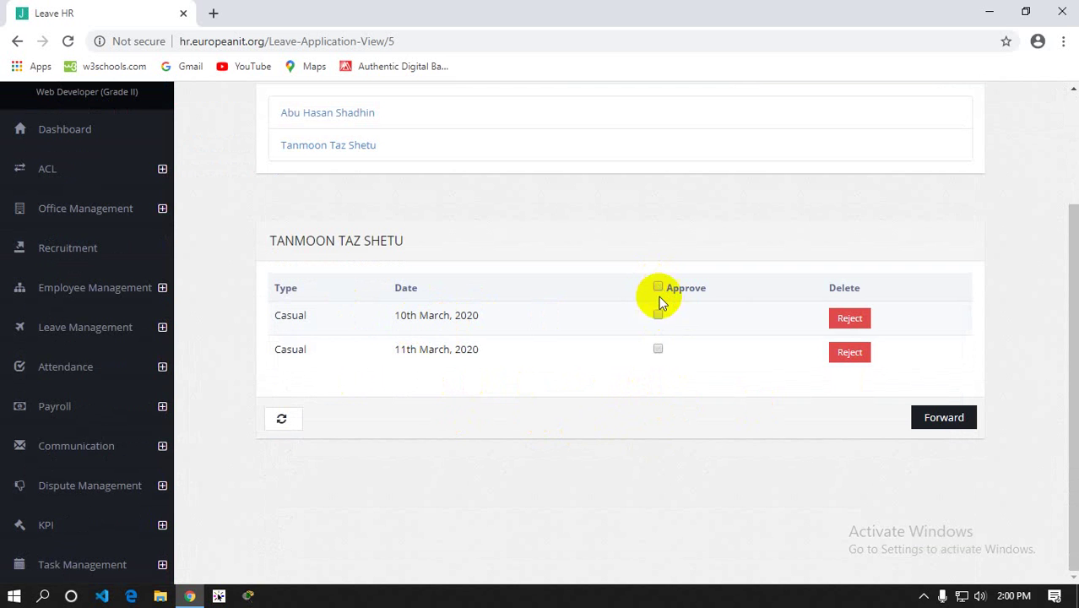
{"action": "left_click", "coordinate": [658, 348]}
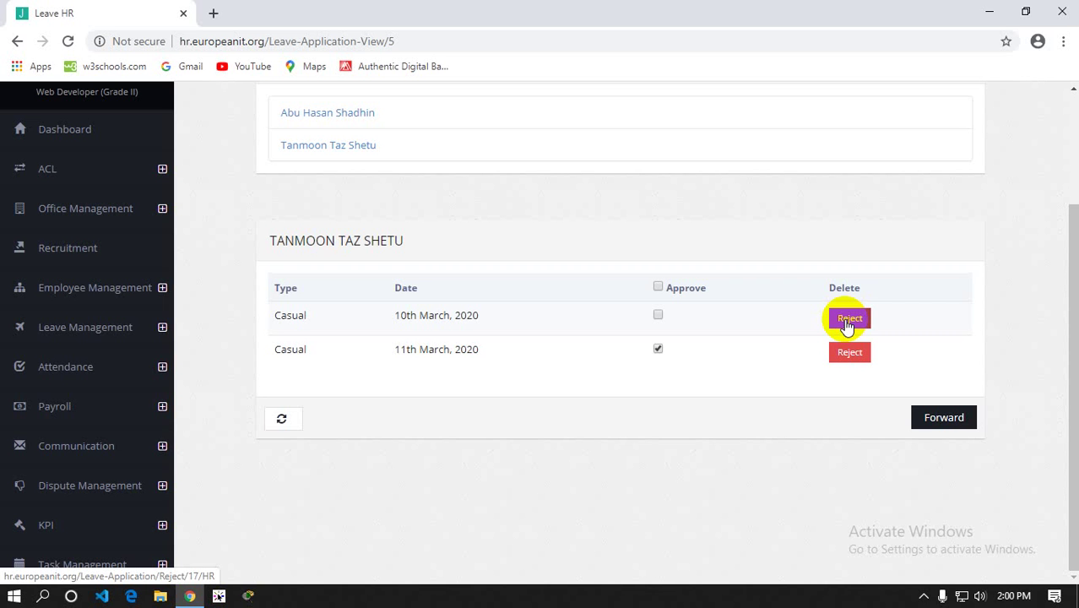
{"action": "left_click", "coordinate": [944, 422]}
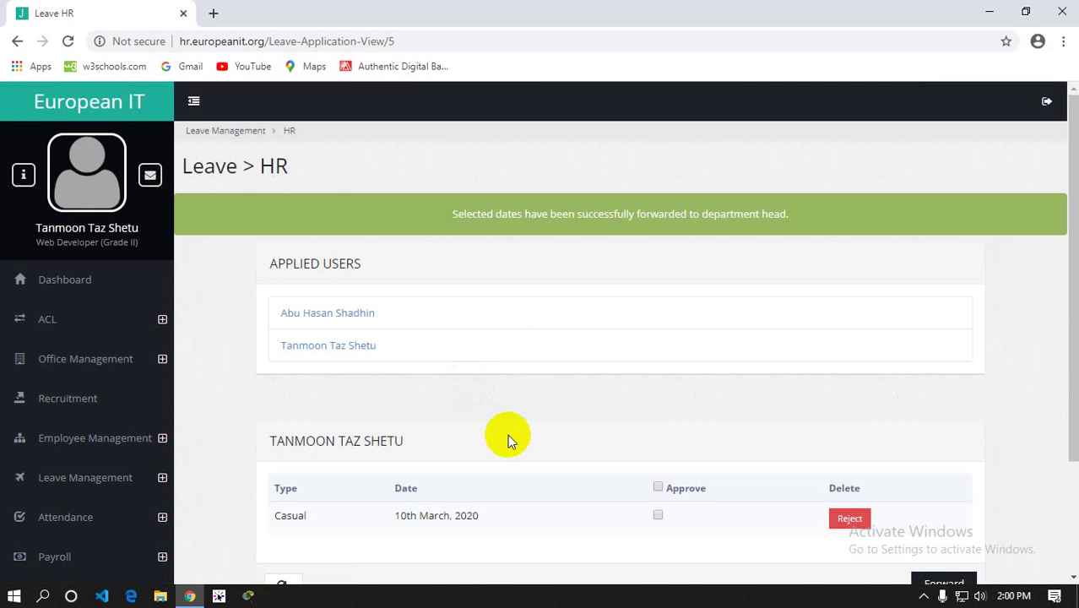
{"action": "scroll", "coordinate": [508, 436], "scroll_direction": "down", "scroll_amount": 1}
{"action": "scroll", "coordinate": [507, 436], "scroll_direction": "down", "scroll_amount": 1}
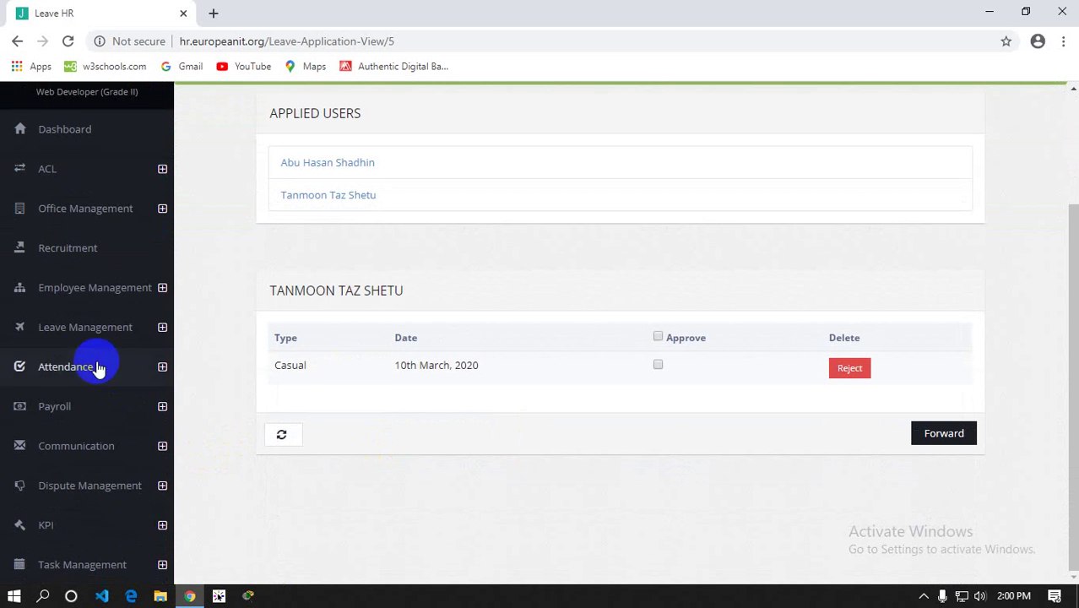
{"action": "left_click", "coordinate": [54, 326]}
Reopen Leave Application to confirm 11th March reads HR Landing and 10th March Pending
{"action": "left_click", "coordinate": [65, 373]}
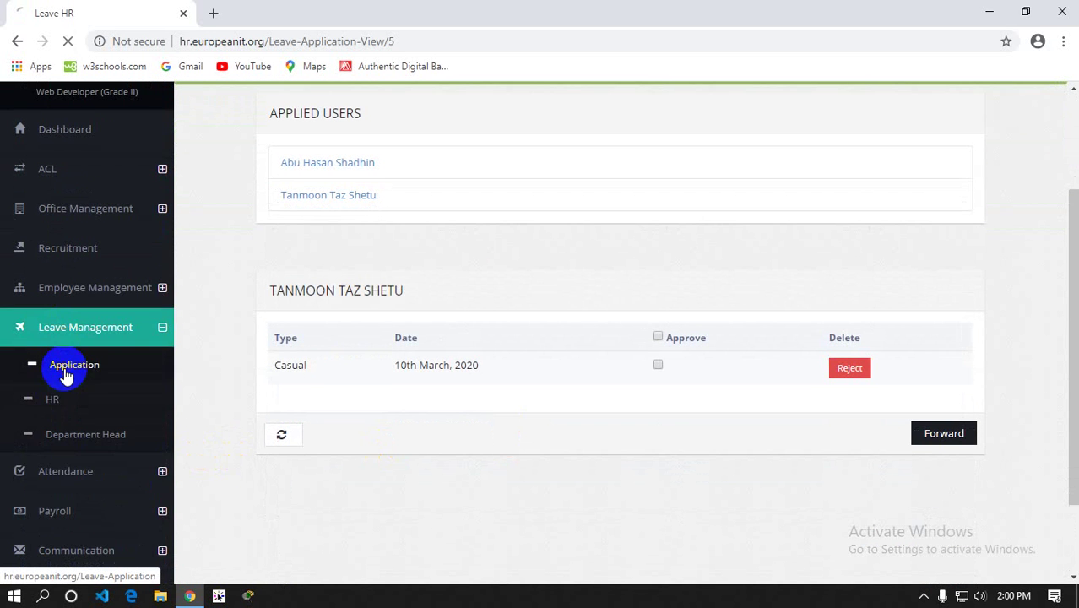
{"action": "scroll", "coordinate": [580, 357], "scroll_direction": "down", "scroll_amount": 4}
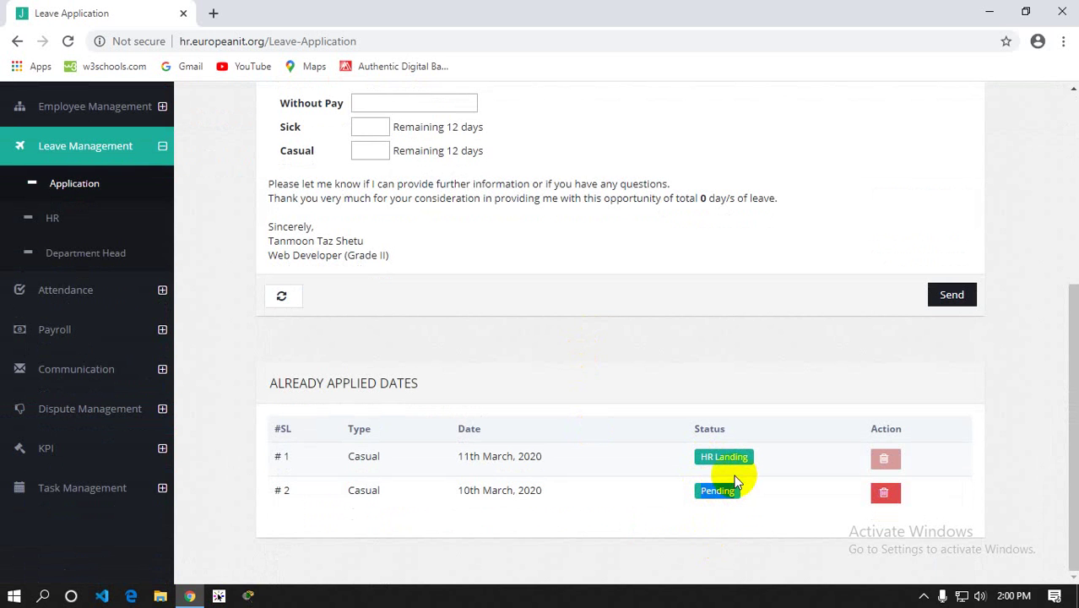
{"action": "left_click", "coordinate": [740, 457]}
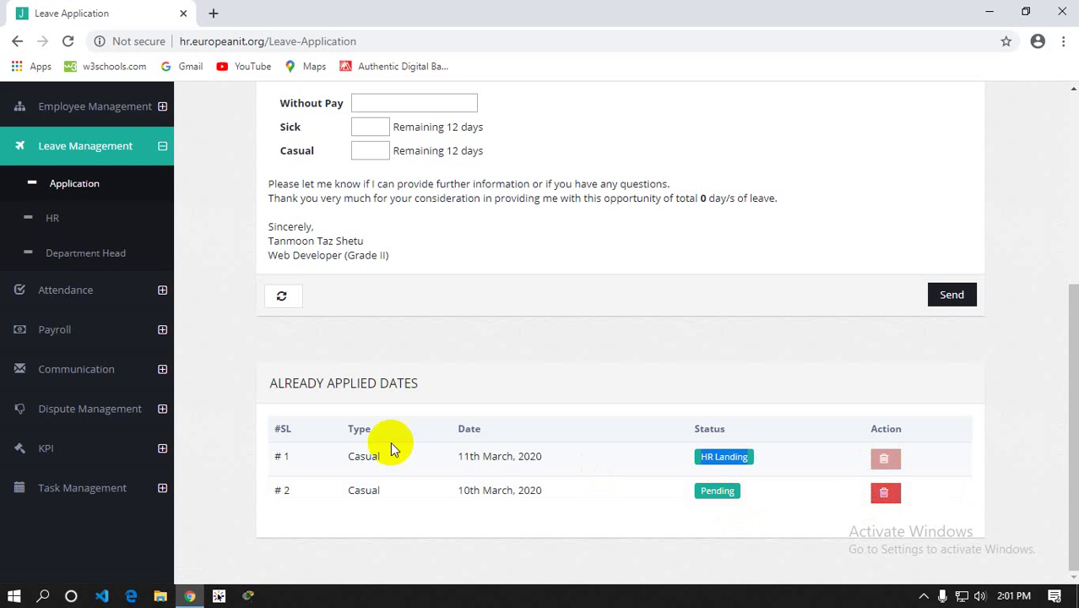
In the Department Head review, reject the employee's 11th March casual leave and confirm with OK
{"action": "left_click", "coordinate": [71, 260]}
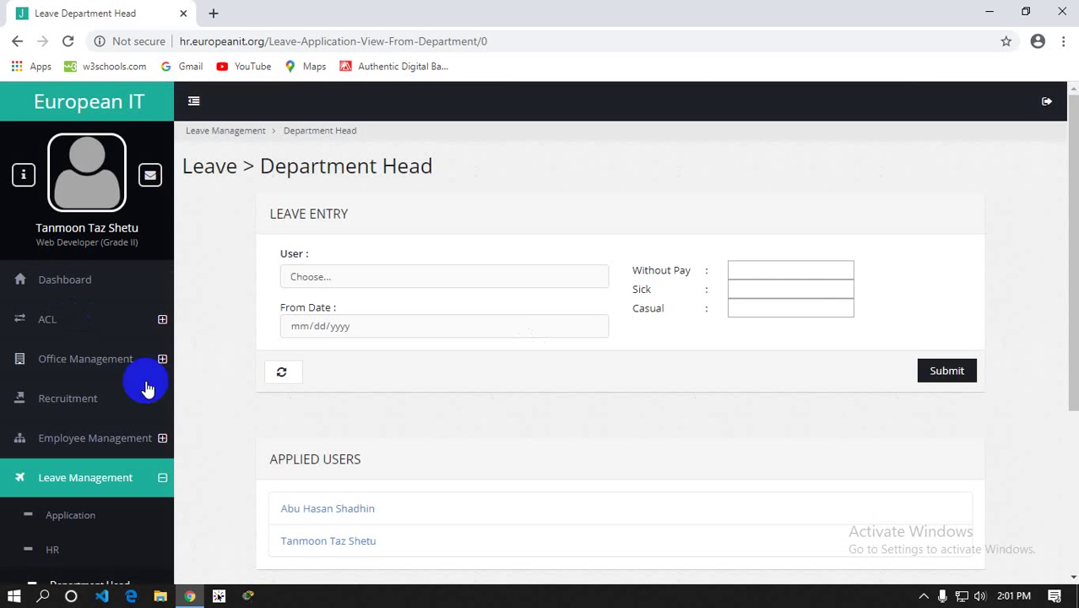
{"action": "scroll", "coordinate": [378, 374], "scroll_direction": "down", "scroll_amount": 3}
{"action": "left_click", "coordinate": [306, 309]}
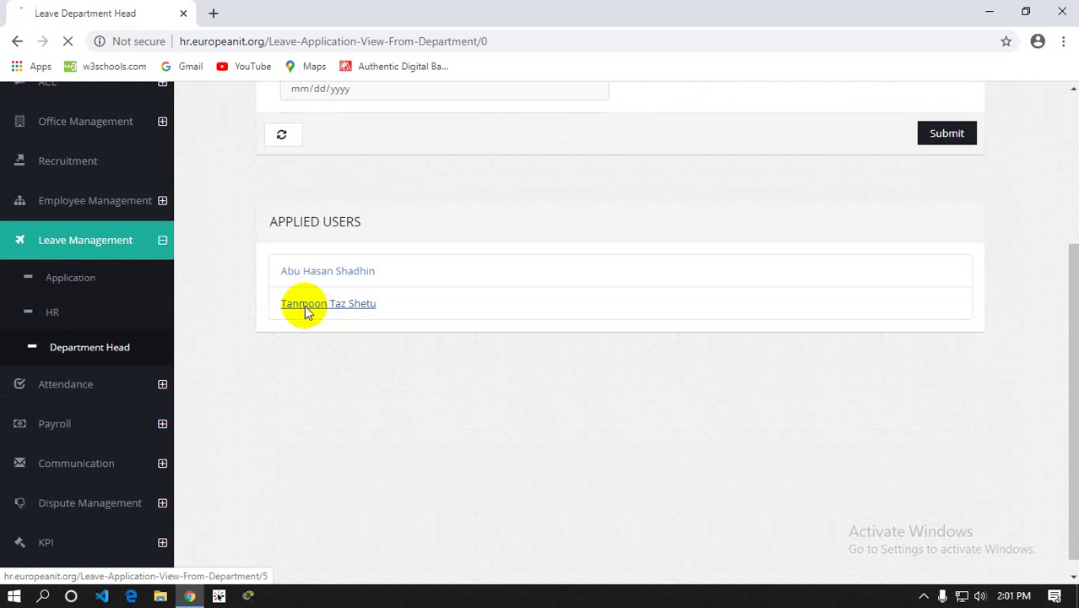
{"action": "scroll", "coordinate": [373, 342], "scroll_direction": "down", "scroll_amount": 3}
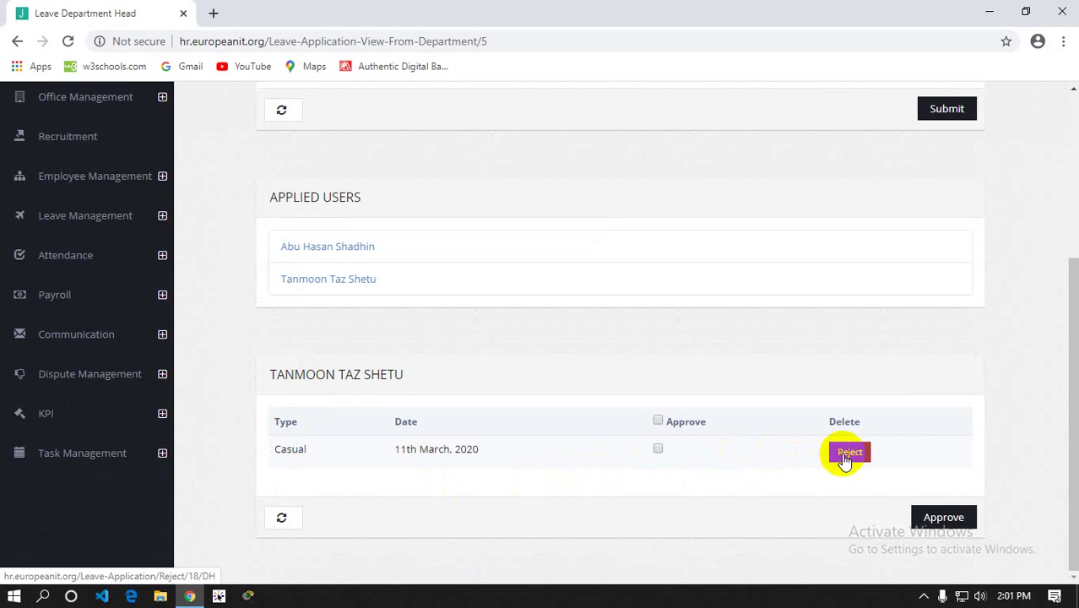
{"action": "left_click", "coordinate": [845, 458]}
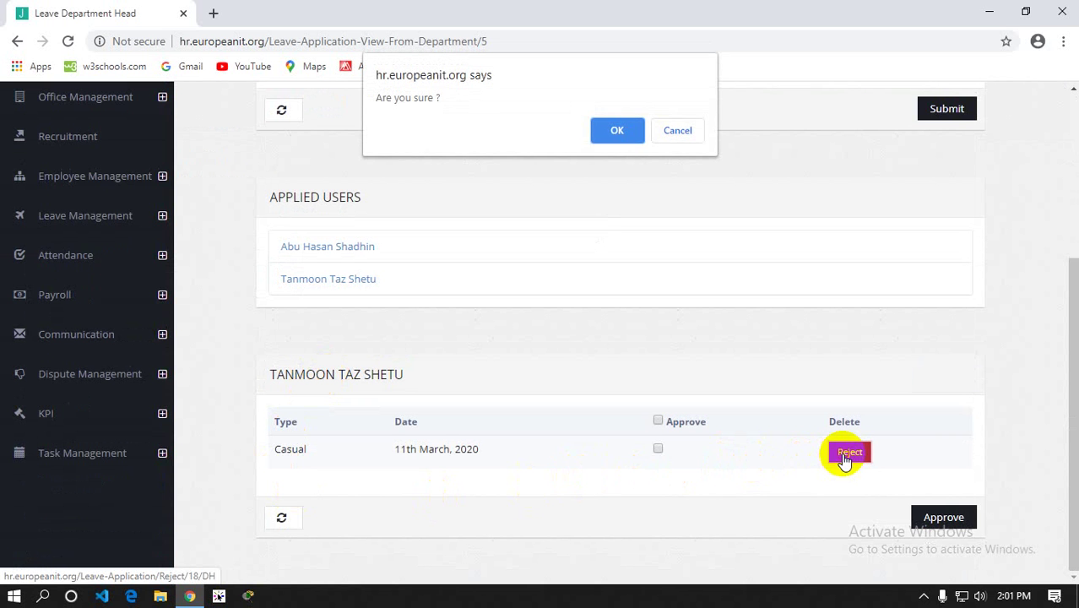
{"action": "left_click", "coordinate": [617, 131]}
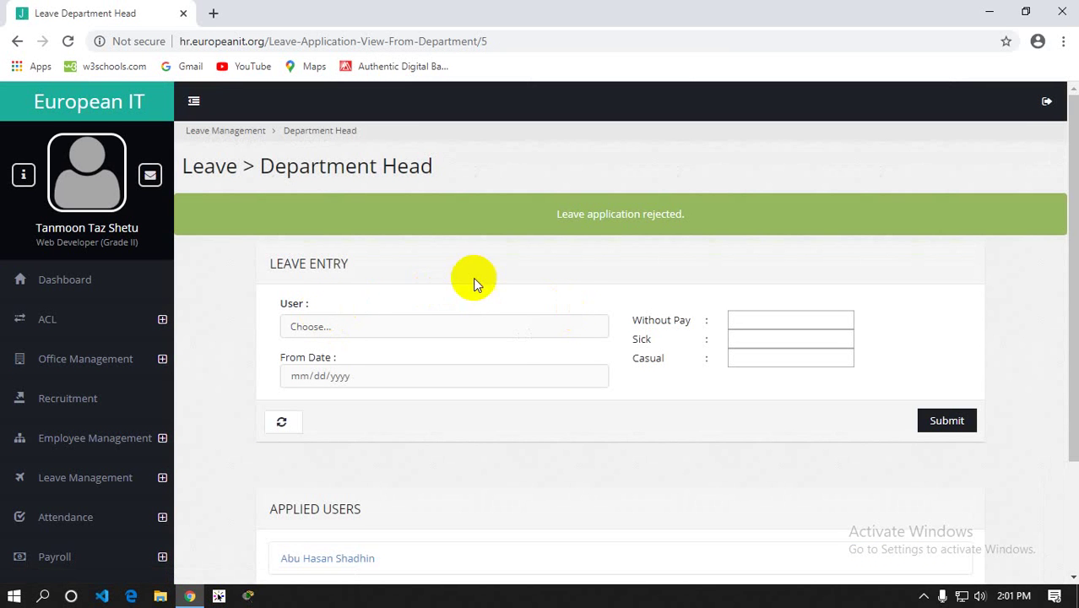
{"action": "left_click_drag", "start_coordinate": [521, 201], "coordinate": [720, 236]}
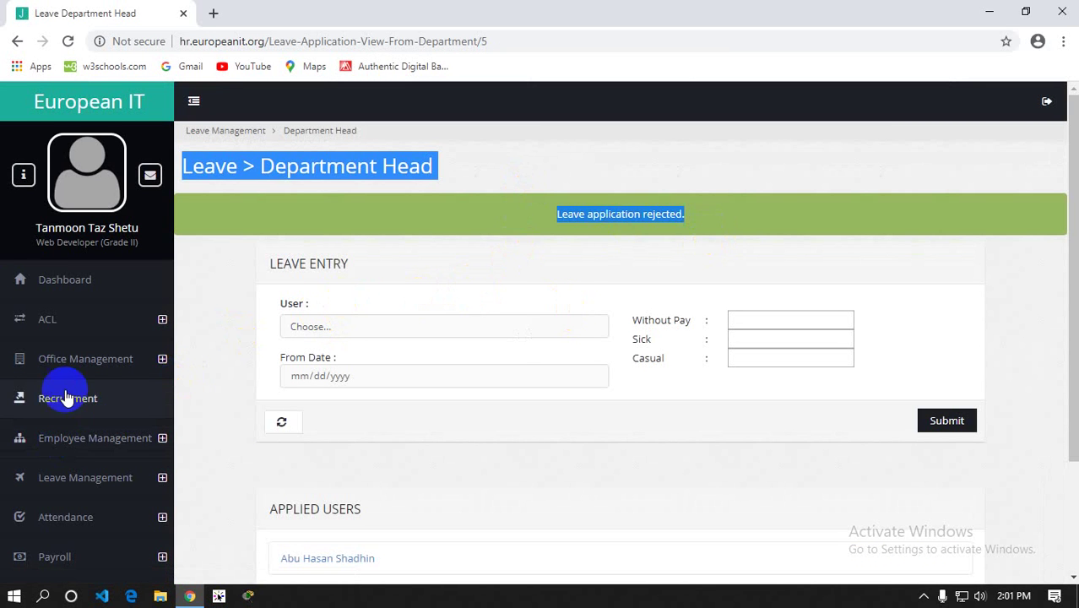
{"action": "scroll", "coordinate": [68, 397], "scroll_direction": "down", "scroll_amount": 2}
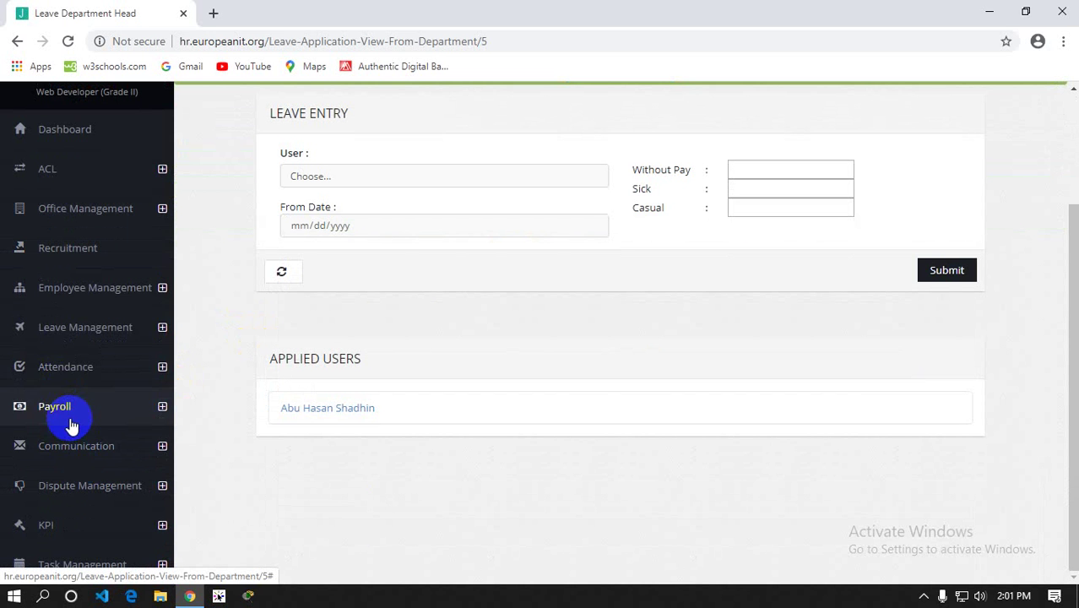
{"action": "left_click", "coordinate": [86, 329]}
{"action": "left_click", "coordinate": [79, 375]}
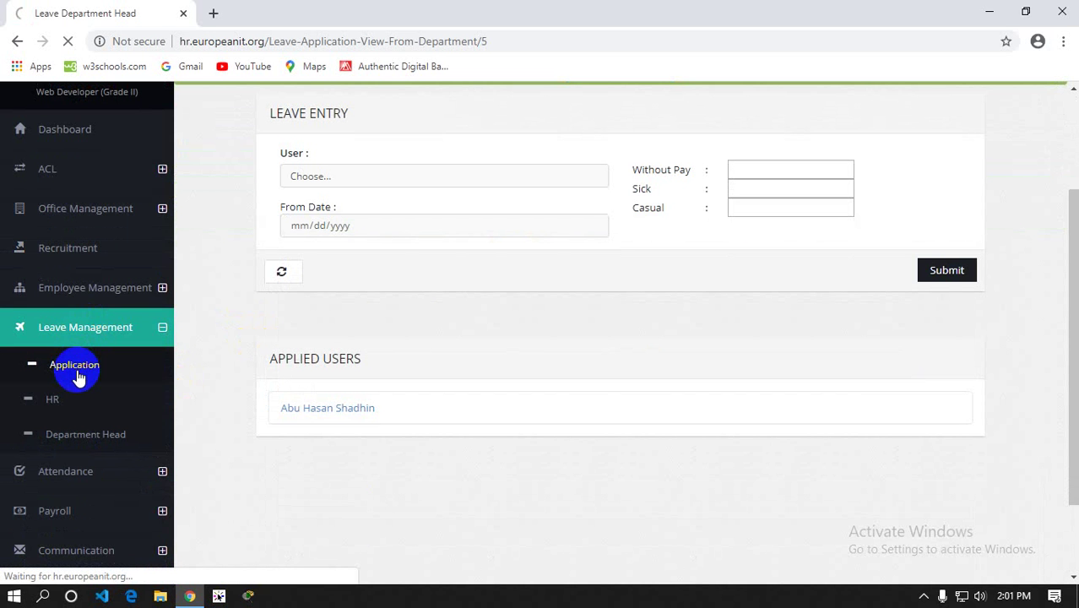
{"action": "scroll", "coordinate": [559, 337], "scroll_direction": "down", "scroll_amount": 4}
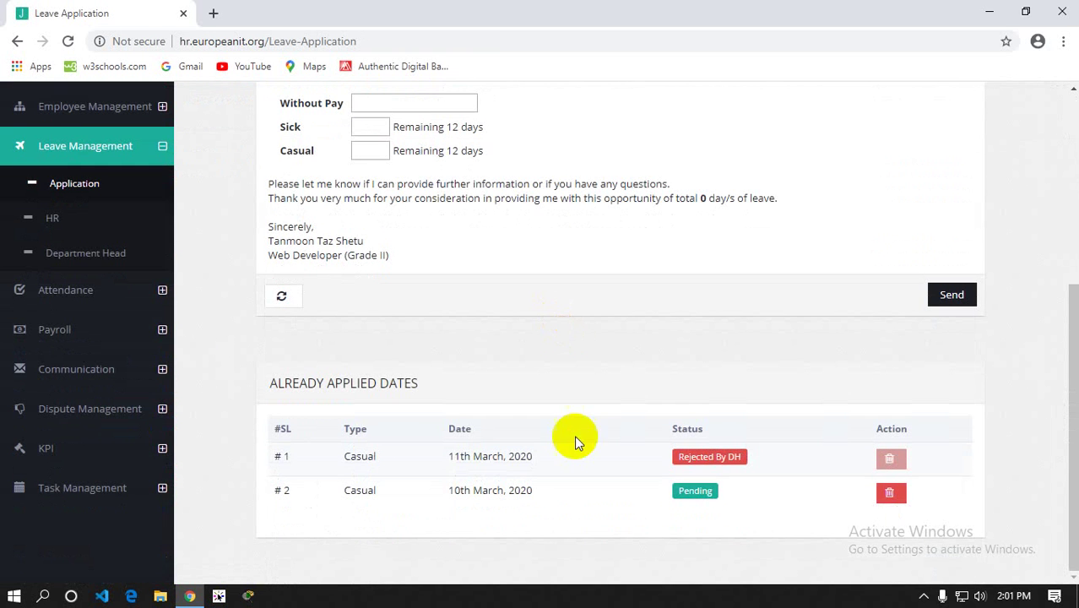
{"action": "left_click", "coordinate": [694, 461]}
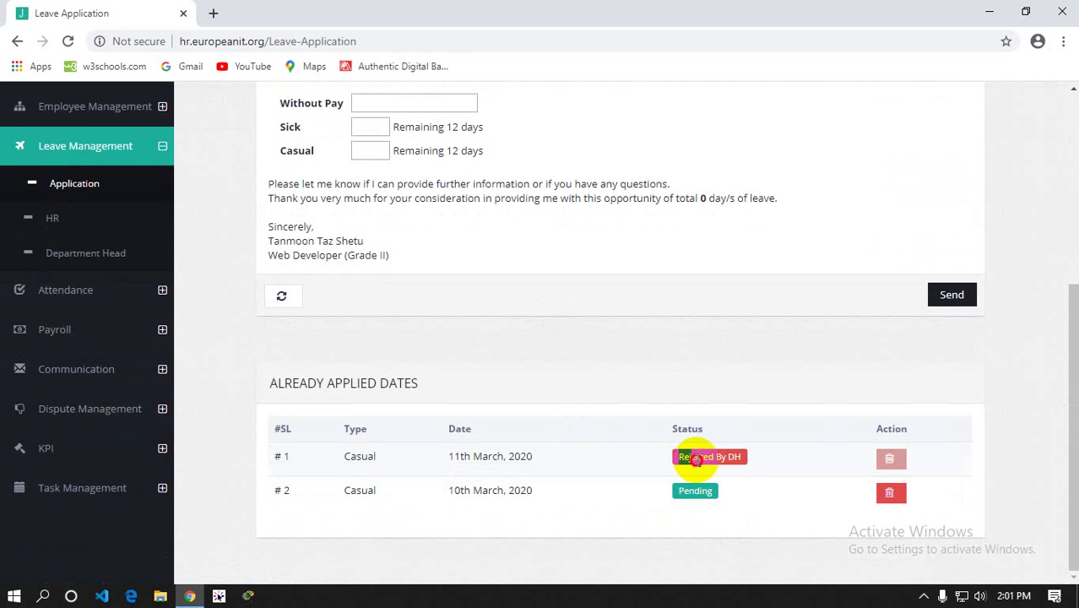
{"action": "left_click_drag", "start_coordinate": [694, 460], "coordinate": [760, 463]}
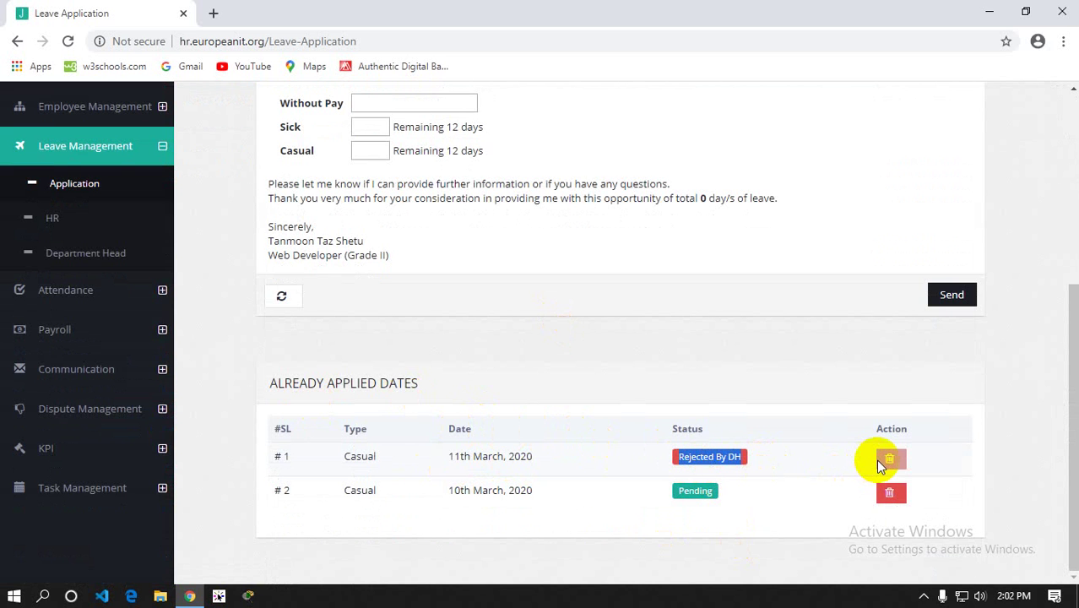
{"action": "left_click_drag", "start_coordinate": [451, 456], "coordinate": [539, 459]}
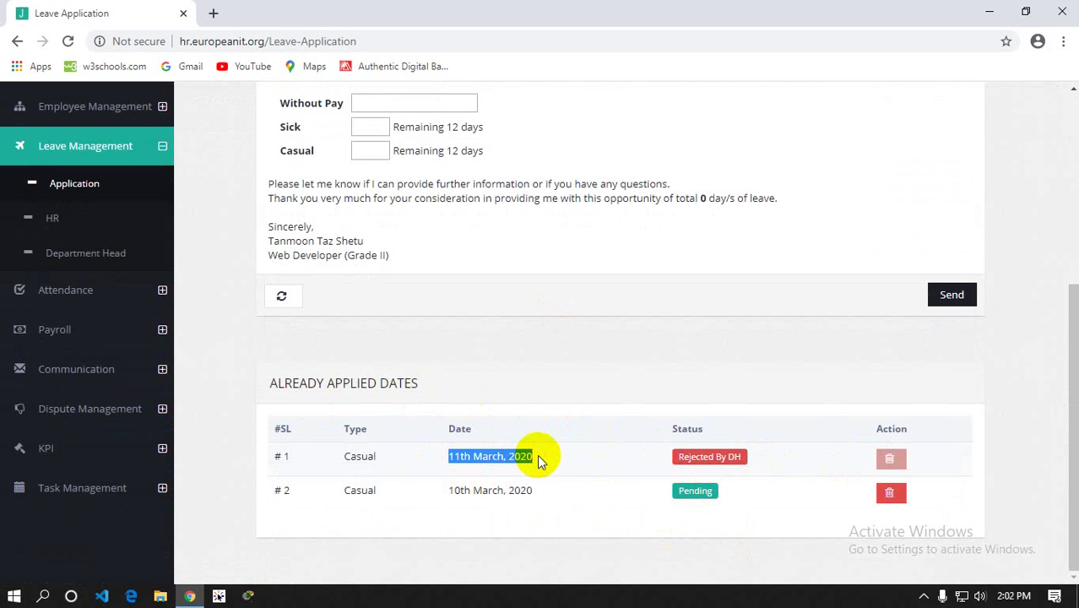
{"action": "scroll", "coordinate": [537, 454], "scroll_direction": "up", "scroll_amount": 3}
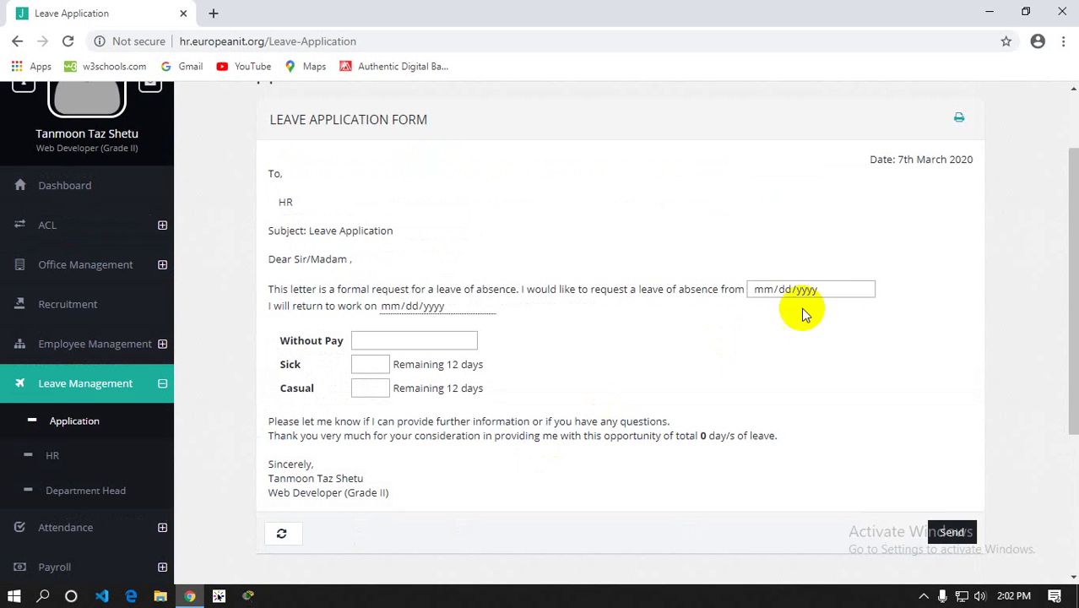
{"action": "left_click", "coordinate": [861, 288]}
{"action": "left_click", "coordinate": [891, 246]}
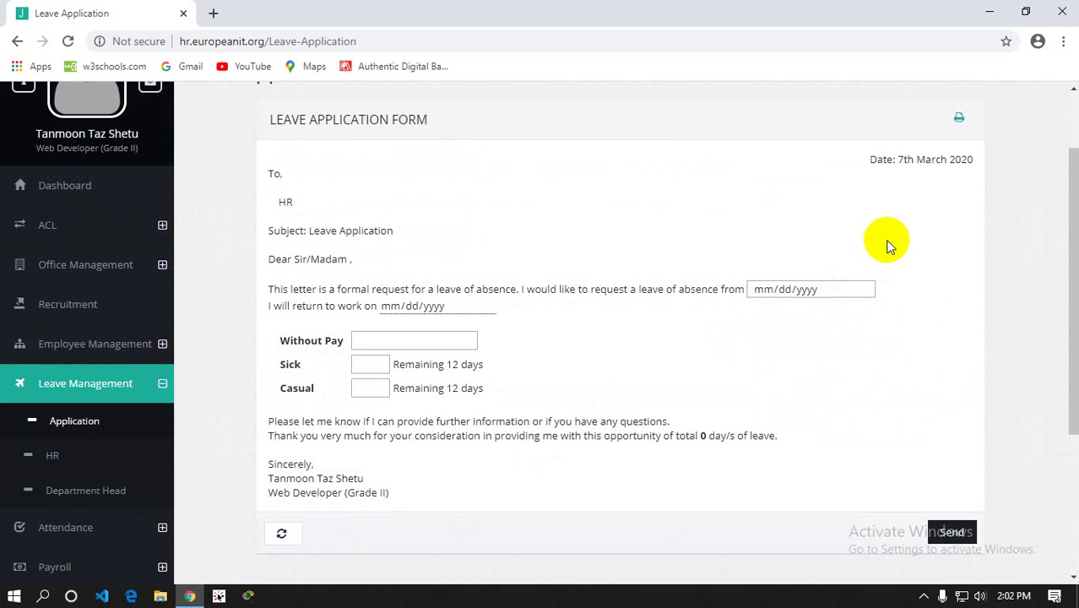
{"action": "scroll", "coordinate": [788, 342], "scroll_direction": "down", "scroll_amount": 3}
{"action": "scroll", "coordinate": [787, 337], "scroll_direction": "down", "scroll_amount": 1}
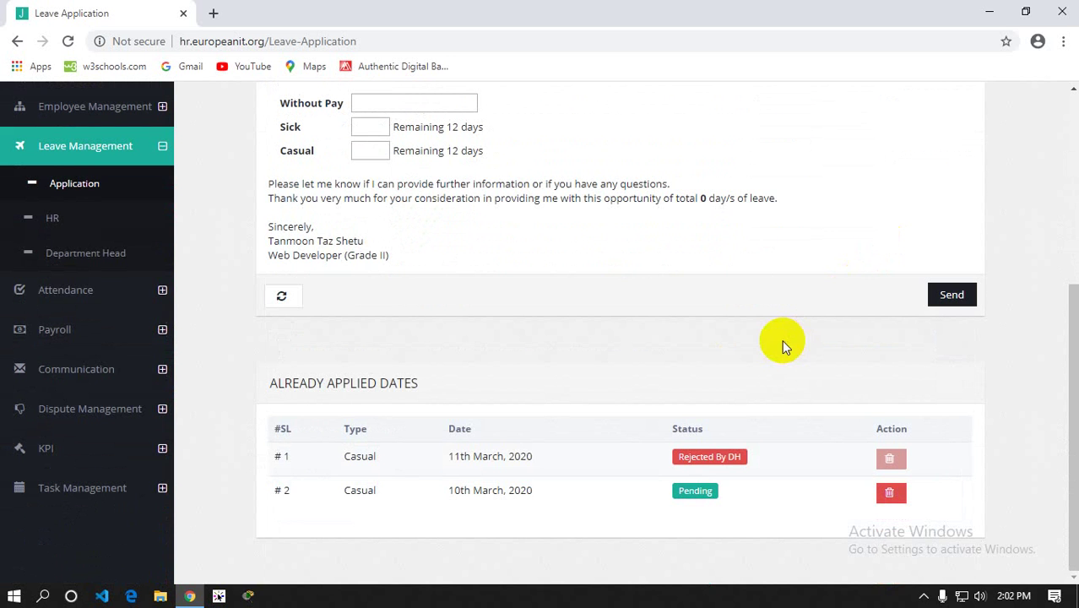
{"action": "left_click", "coordinate": [161, 298]}
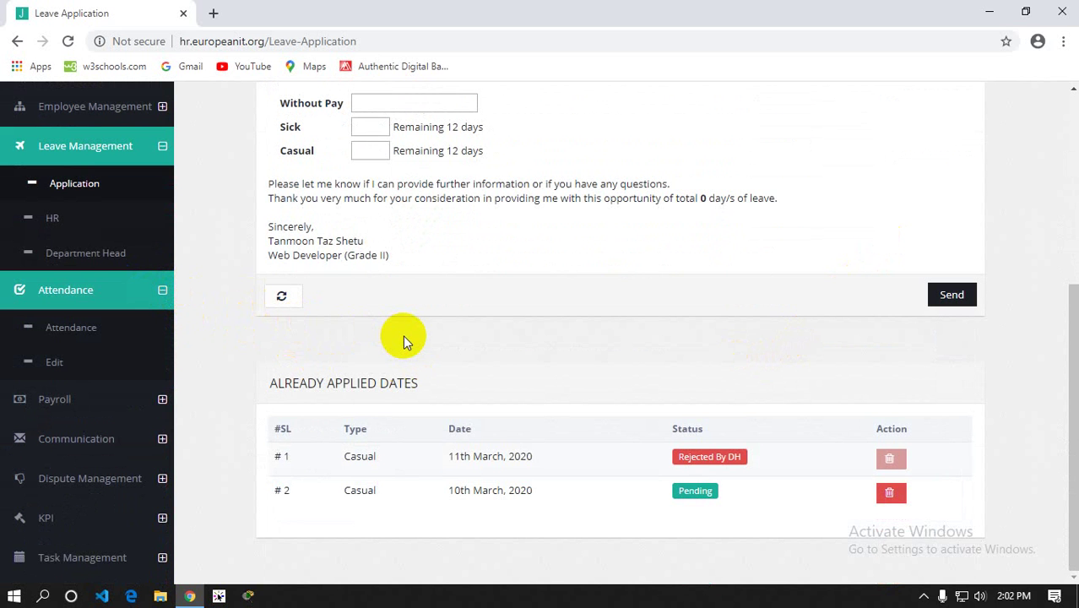
In HR review, tick Approve on the employee's 10th March Casual row and forward it
{"action": "left_click", "coordinate": [49, 220]}
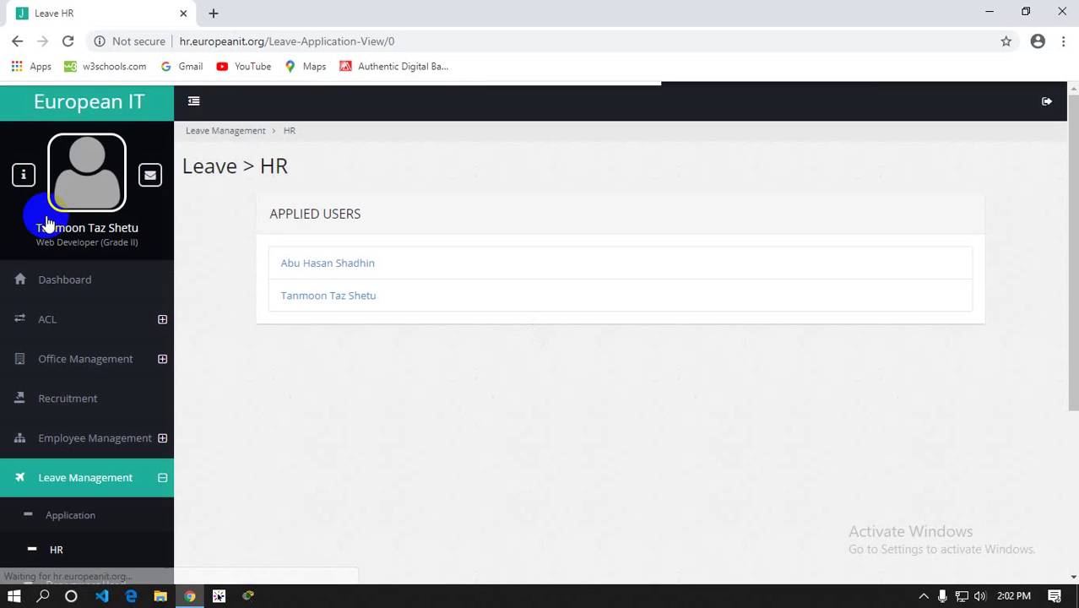
{"action": "left_click", "coordinate": [328, 296]}
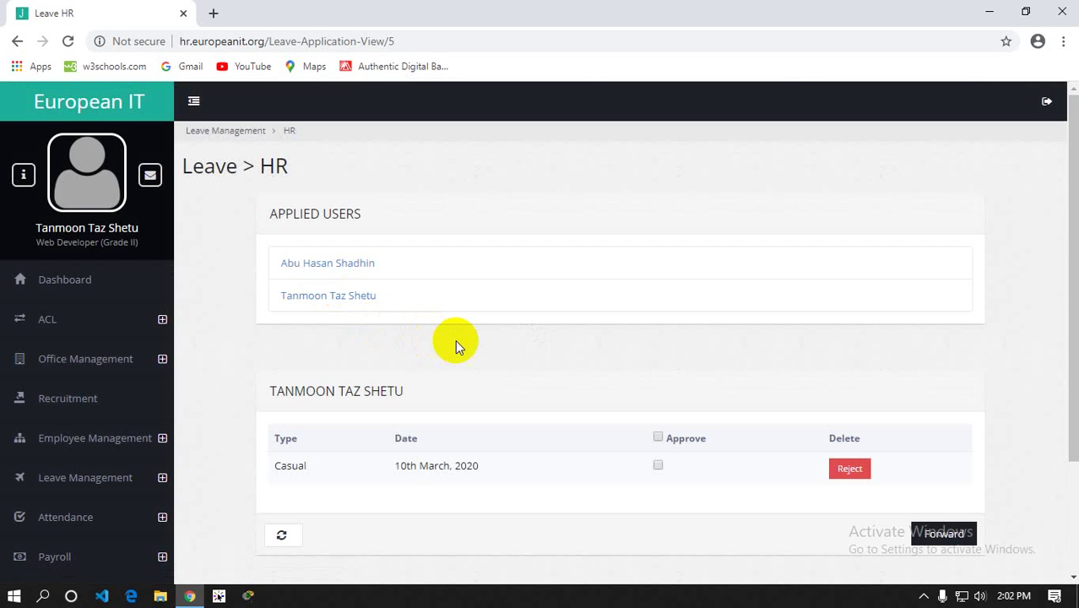
{"action": "scroll", "coordinate": [531, 329], "scroll_direction": "down", "scroll_amount": 3}
{"action": "left_click", "coordinate": [658, 315]}
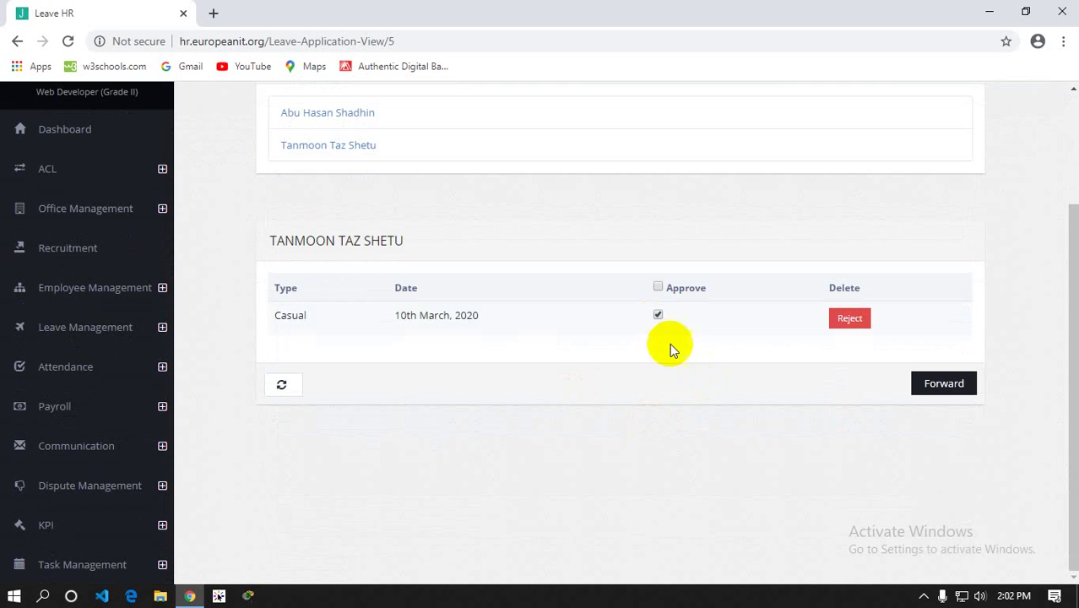
{"action": "left_click", "coordinate": [952, 390]}
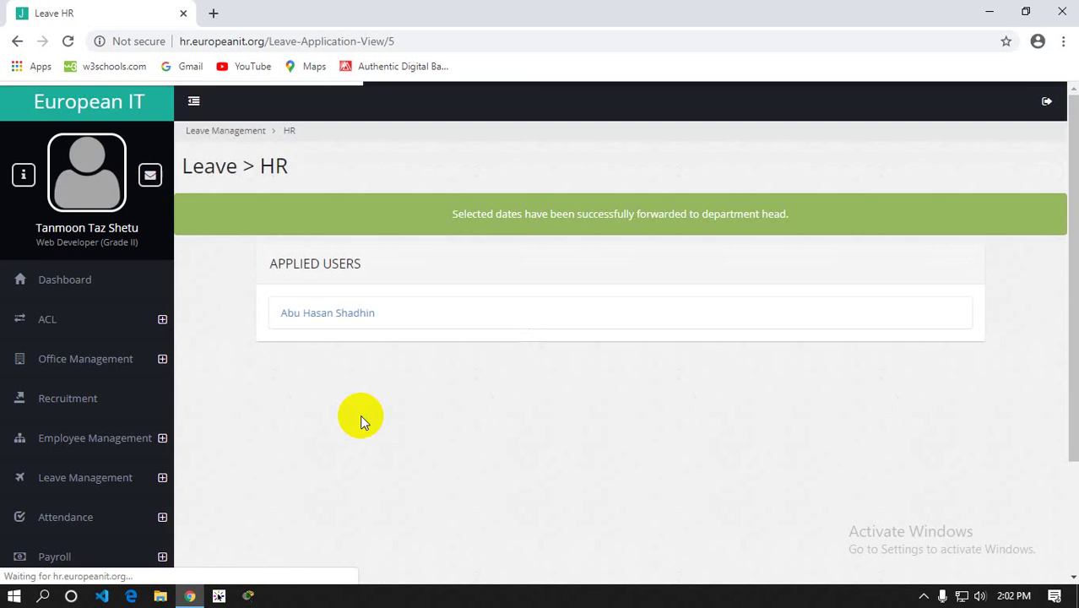
{"action": "scroll", "coordinate": [104, 445], "scroll_direction": "down", "scroll_amount": 3}
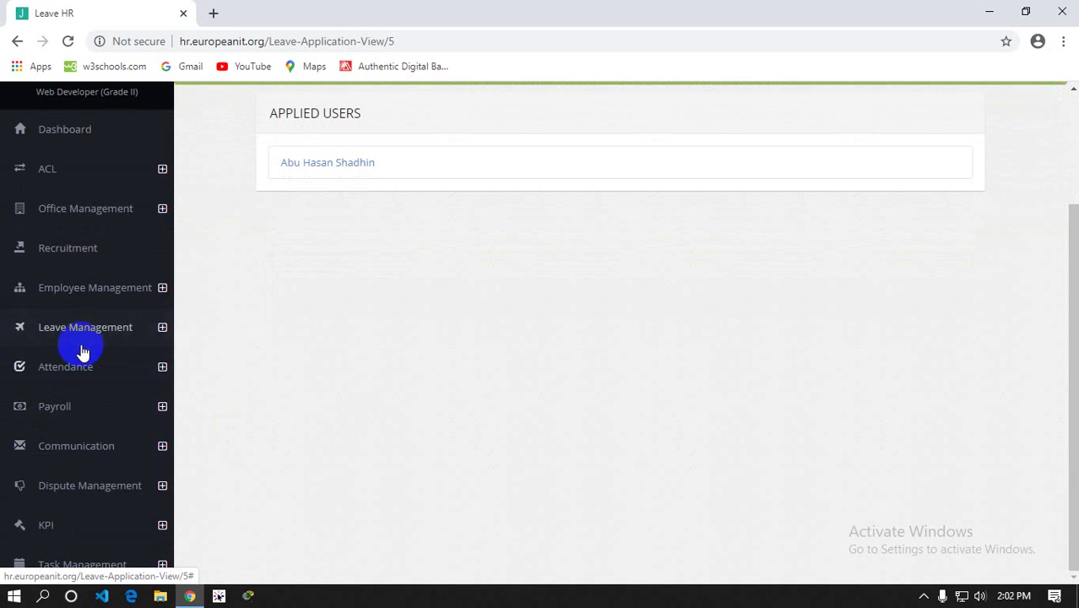
{"action": "left_click", "coordinate": [82, 342]}
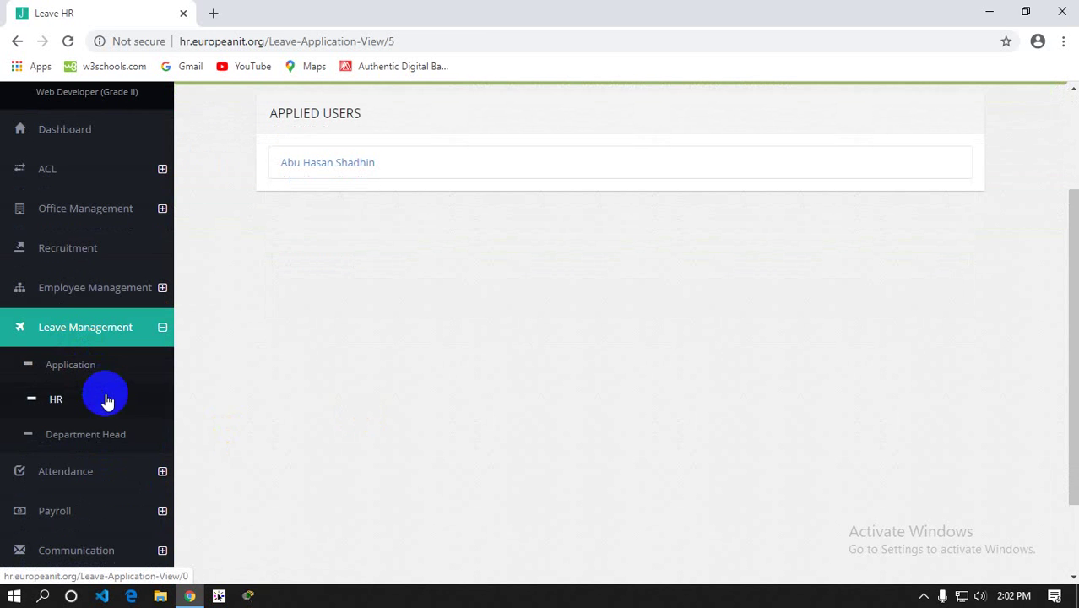
In the Department Head review, tick Approve on the employee's 10th March Casual row and submit
{"action": "left_click", "coordinate": [87, 436]}
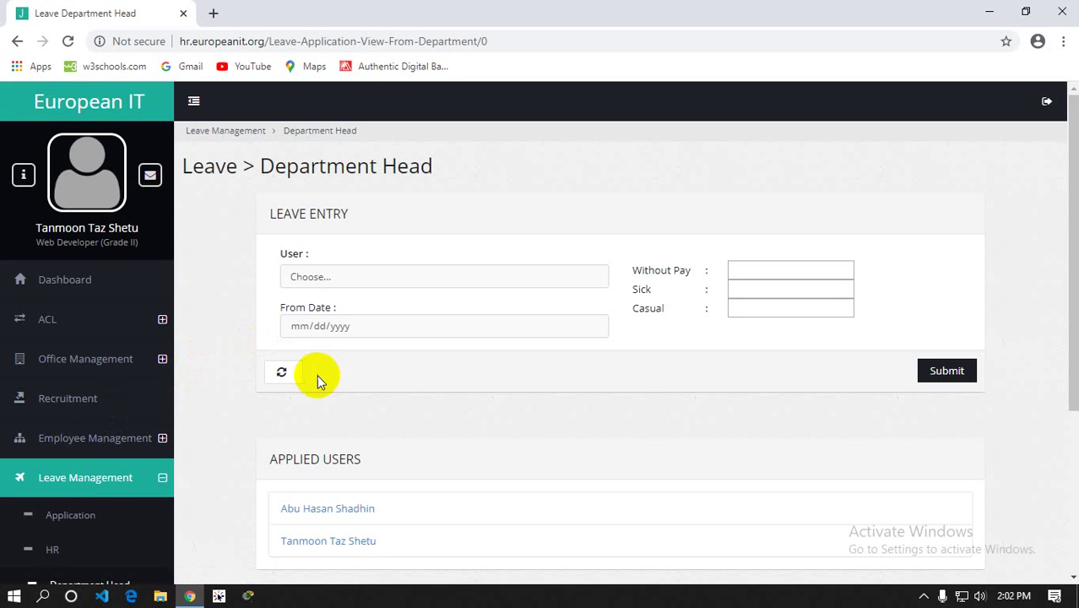
{"action": "scroll", "coordinate": [317, 375], "scroll_direction": "down", "scroll_amount": 3}
{"action": "left_click", "coordinate": [333, 304]}
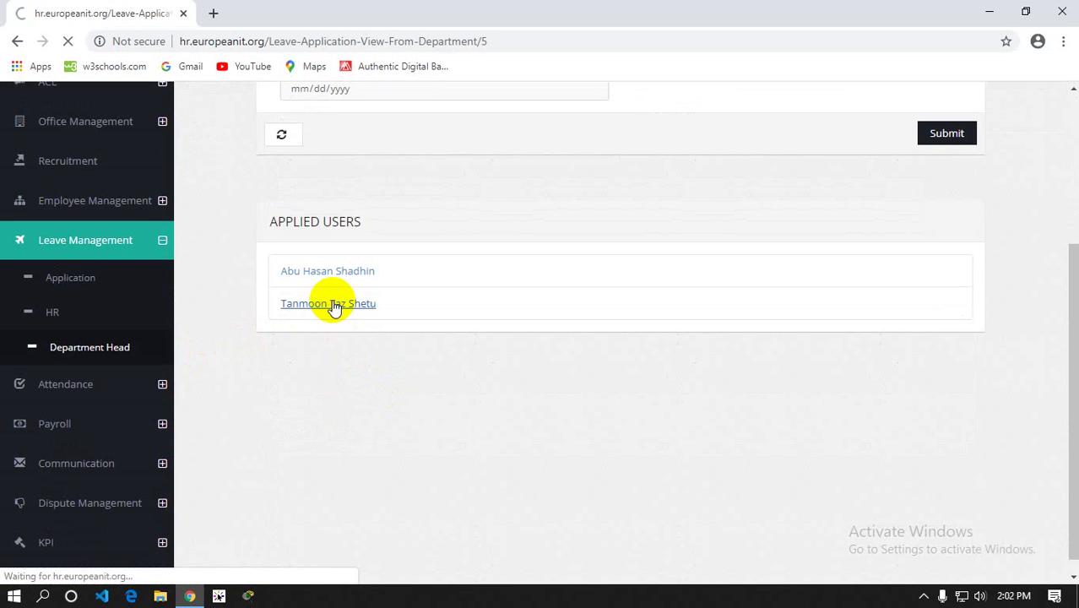
{"action": "scroll", "coordinate": [385, 330], "scroll_direction": "down", "scroll_amount": 5}
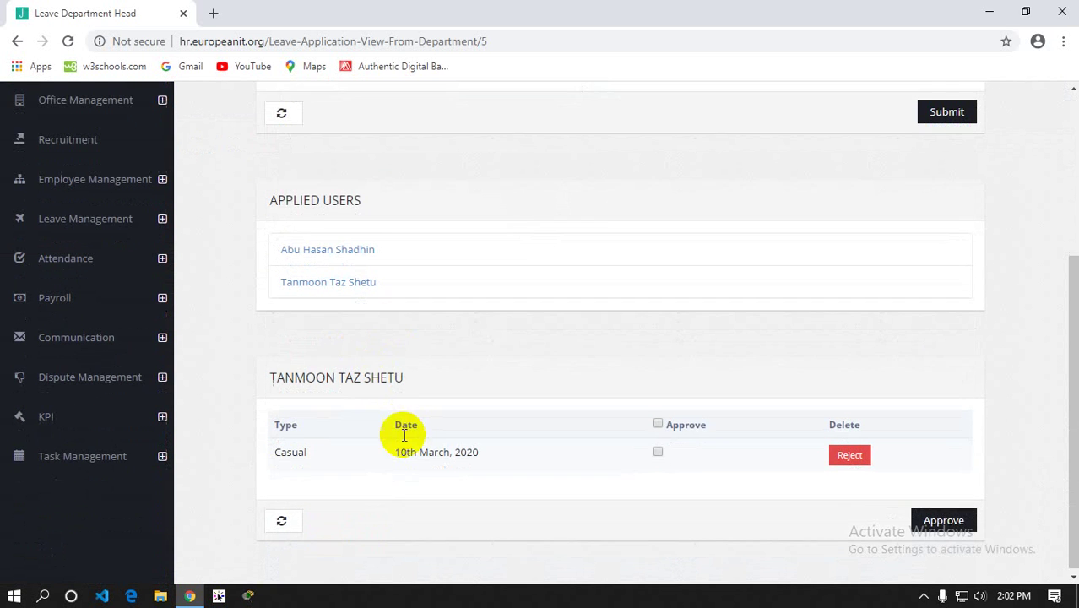
{"action": "left_click", "coordinate": [657, 452]}
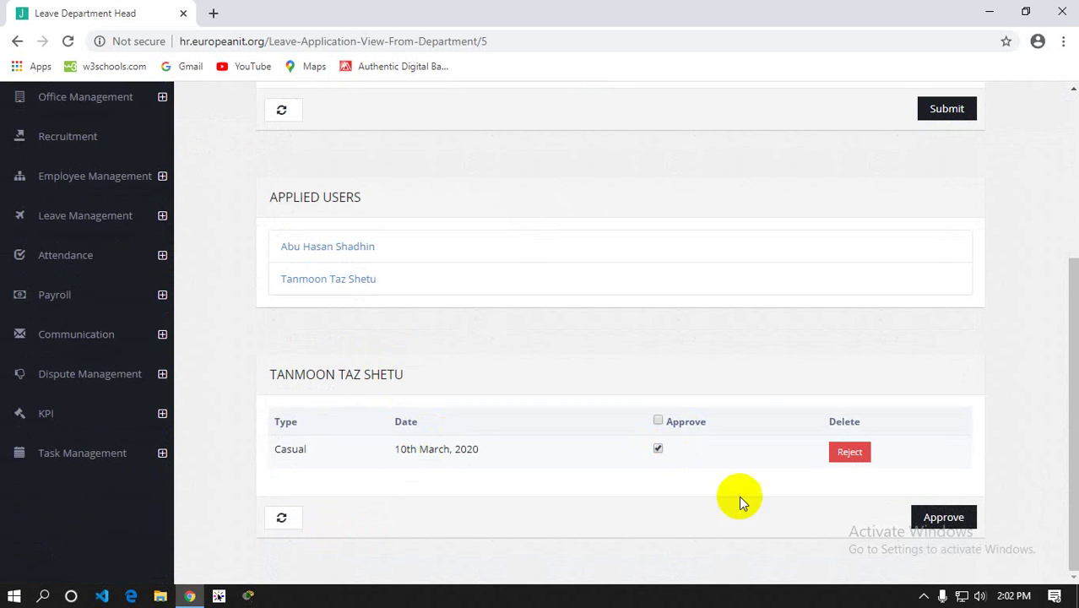
{"action": "left_click", "coordinate": [936, 522]}
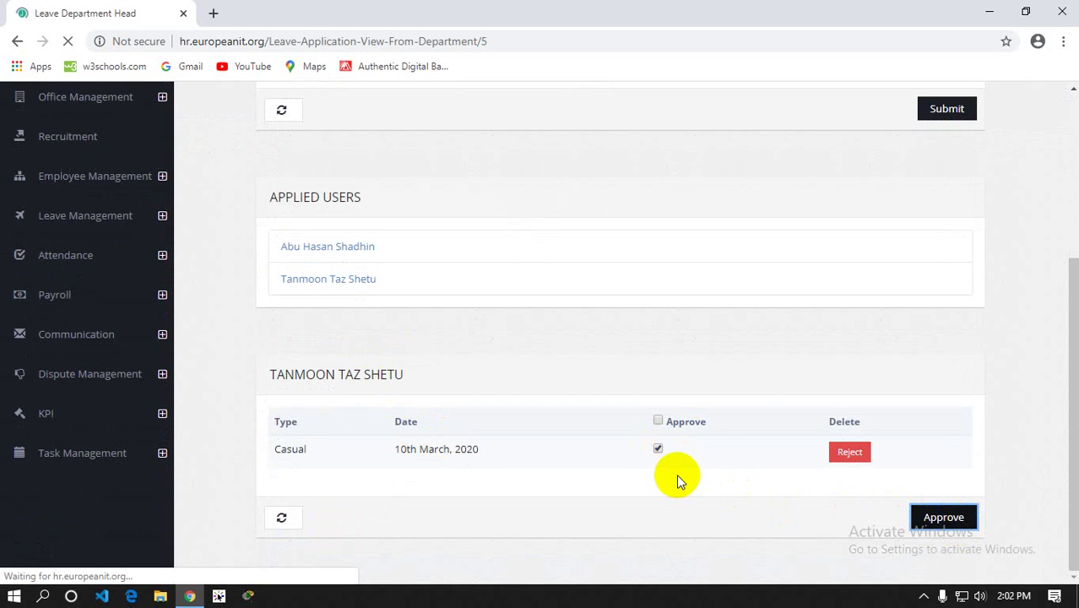
{"action": "scroll", "coordinate": [104, 405], "scroll_direction": "down", "scroll_amount": 3}
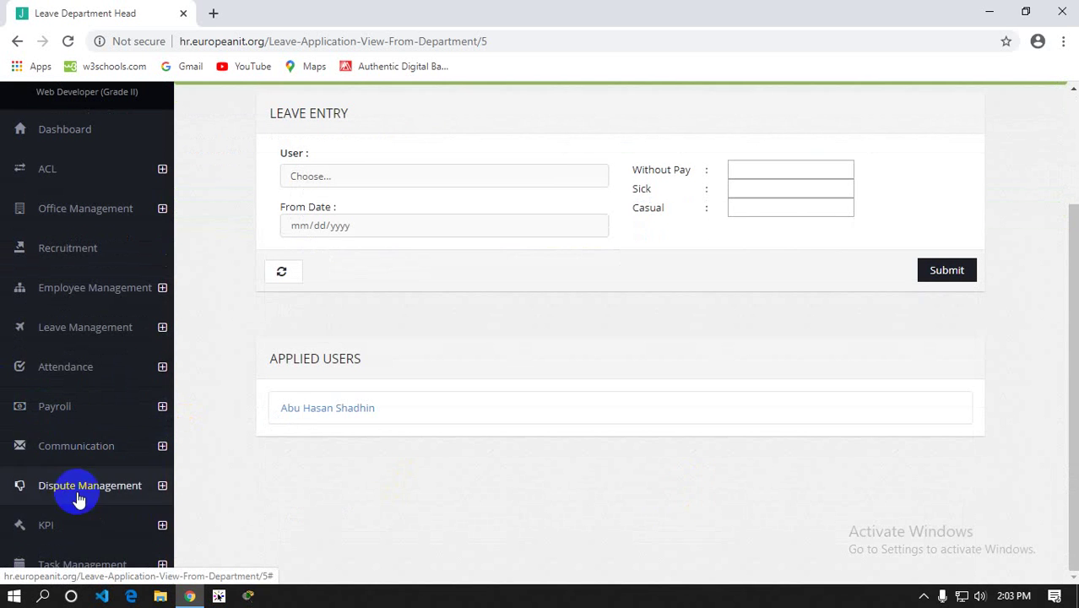
{"action": "left_click", "coordinate": [78, 331]}
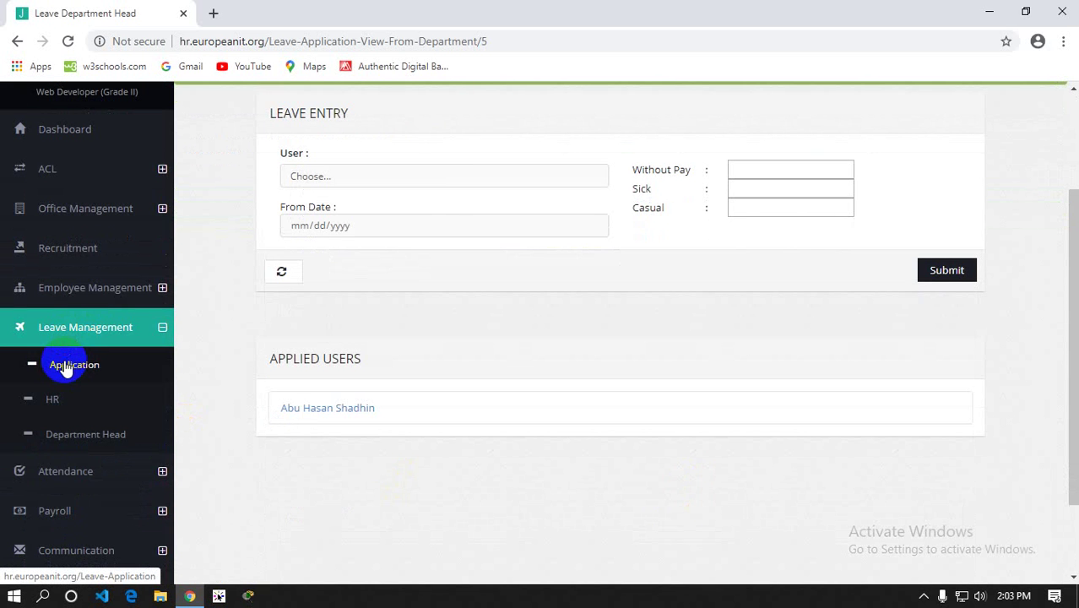
Verify on Leave Application that 10th March is Approved with 11 casual days remaining
{"action": "left_click", "coordinate": [67, 368]}
{"action": "scroll", "coordinate": [543, 363], "scroll_direction": "down", "scroll_amount": 5}
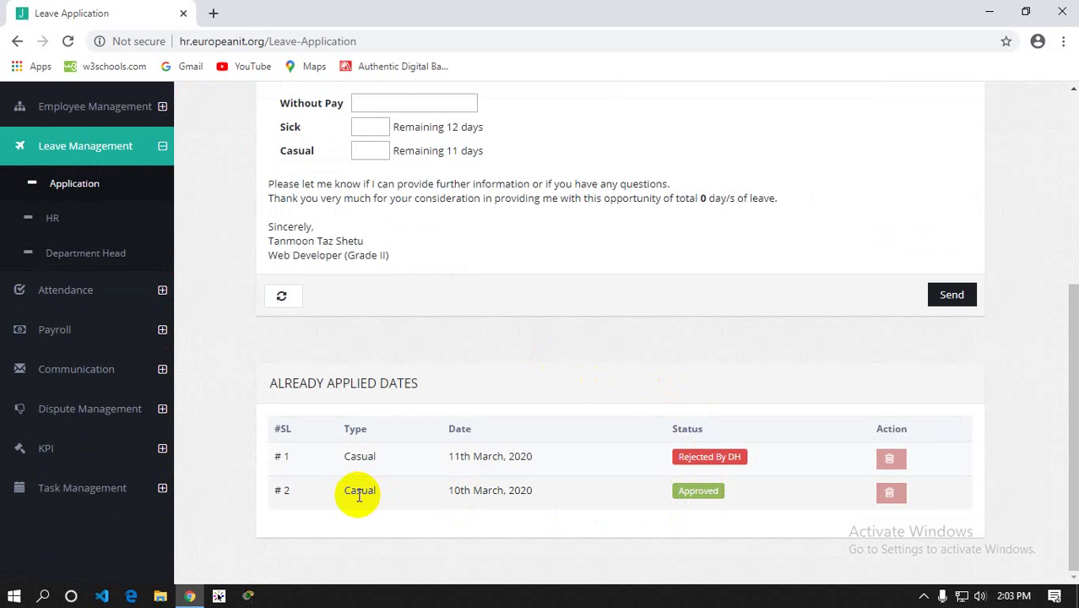
{"action": "scroll", "coordinate": [359, 496], "scroll_direction": "up", "scroll_amount": 3}
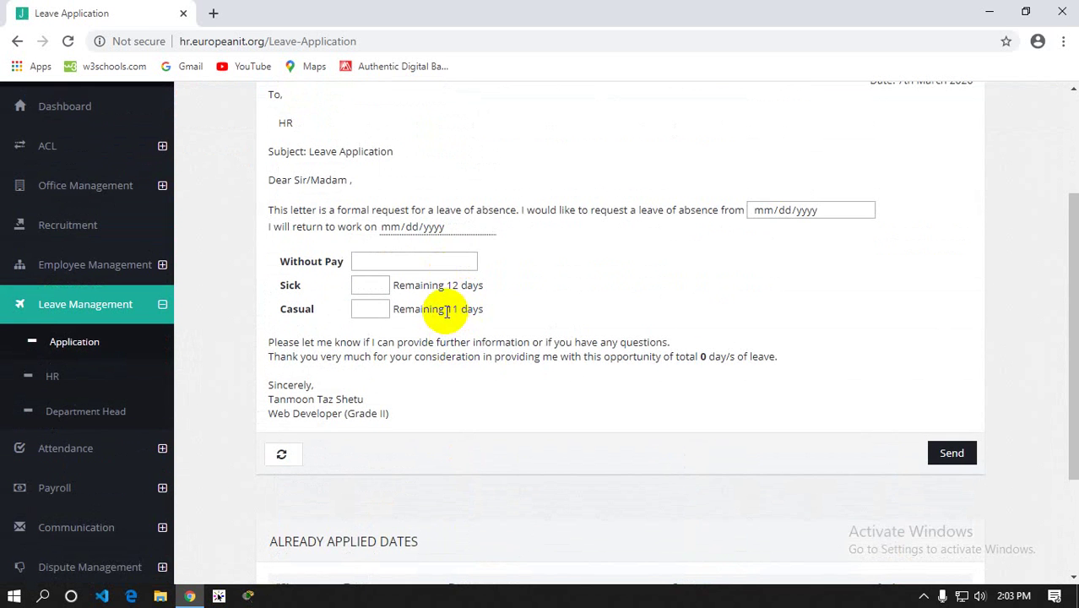
{"action": "double_click", "coordinate": [450, 309]}
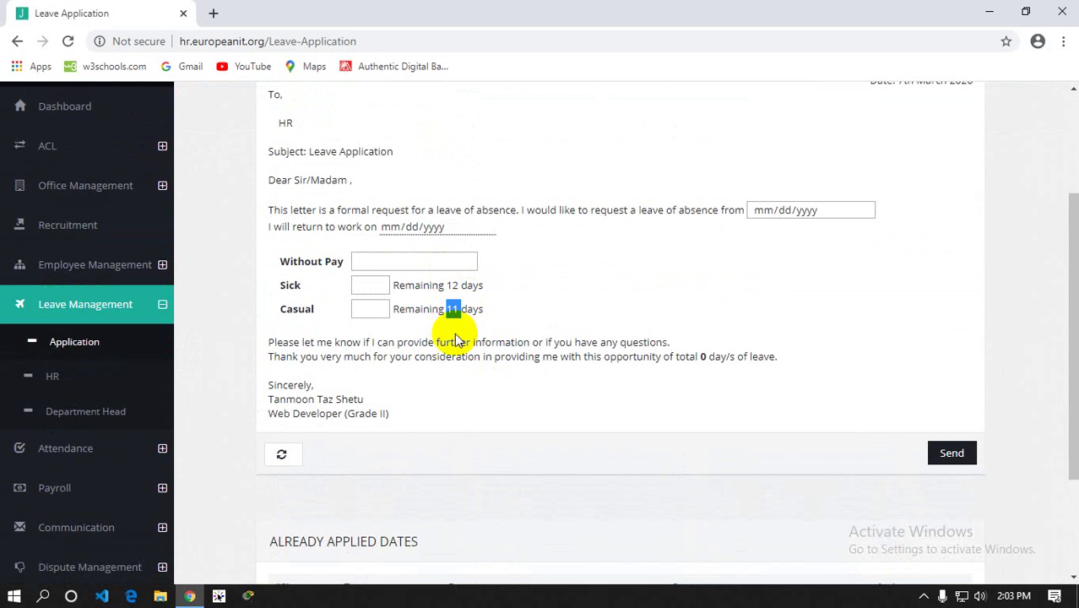
{"action": "scroll", "coordinate": [526, 247], "scroll_direction": "down", "scroll_amount": 3}
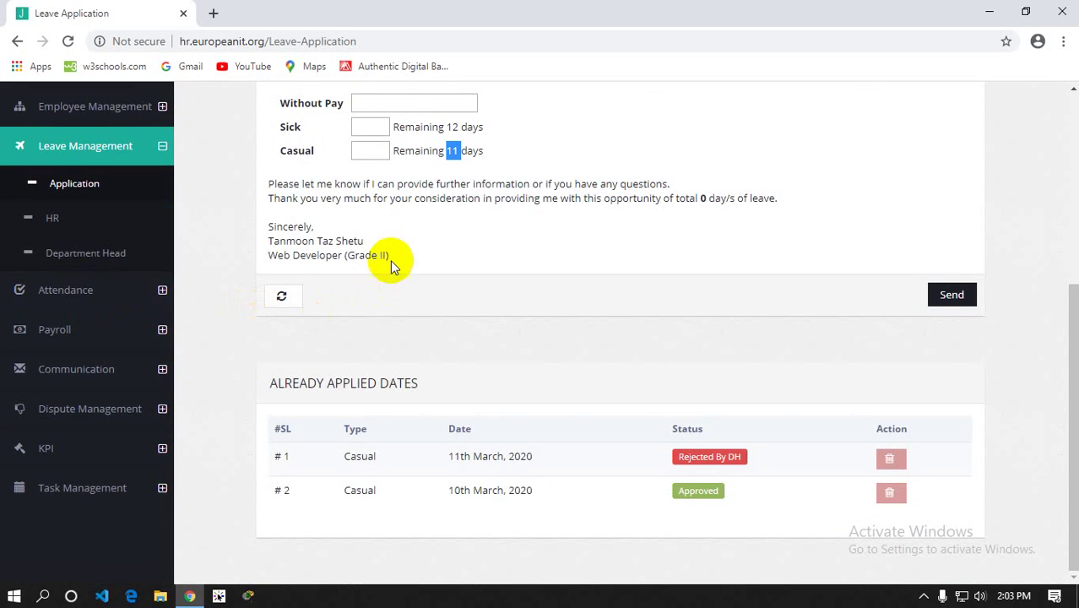
{"action": "scroll", "coordinate": [388, 254], "scroll_direction": "up", "scroll_amount": 1}
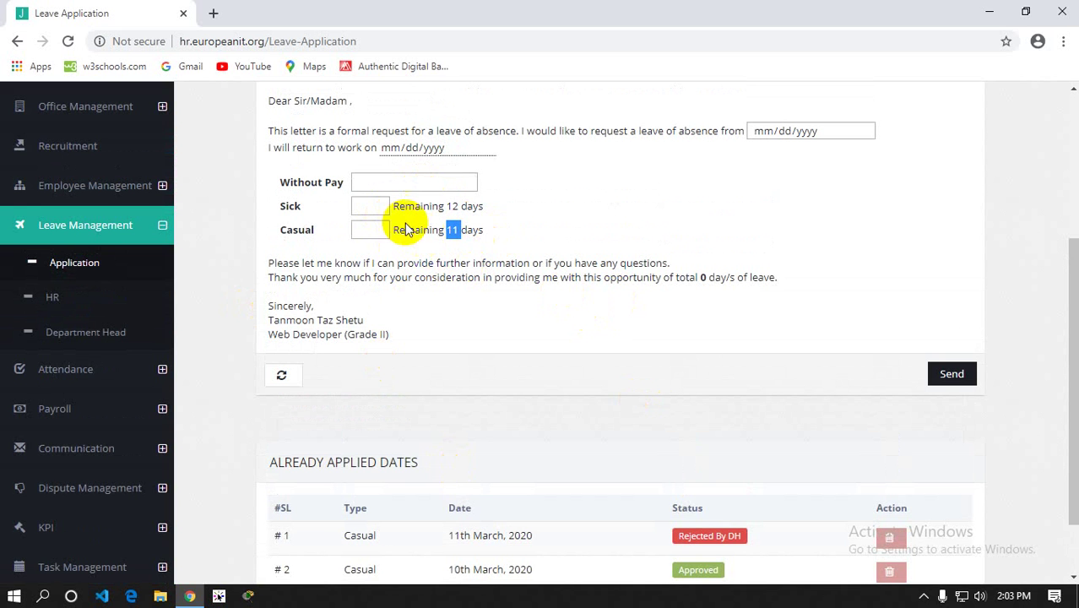
{"action": "left_click", "coordinate": [373, 183]}
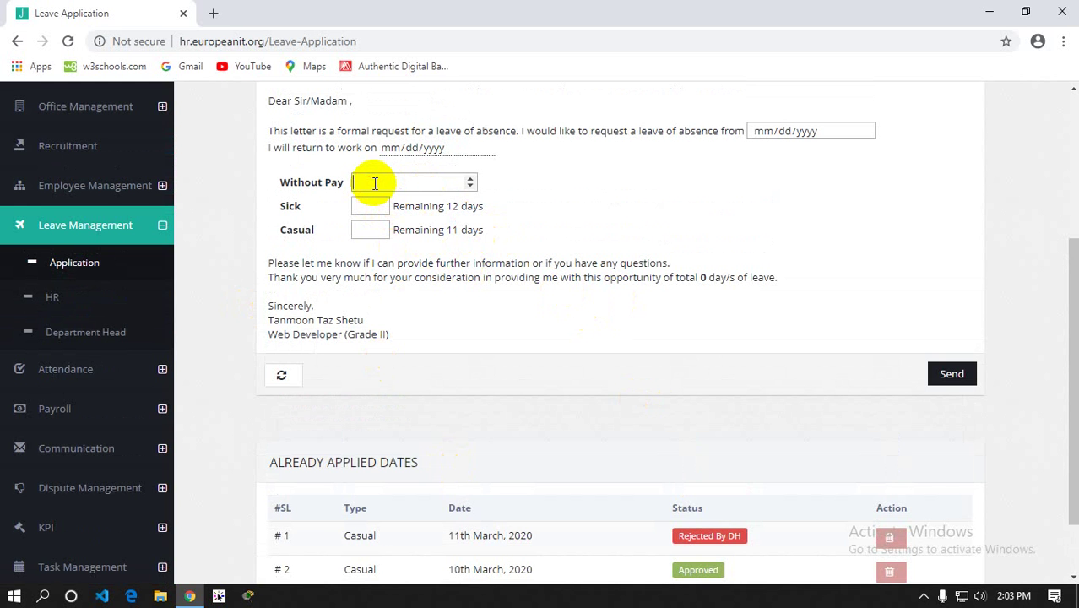
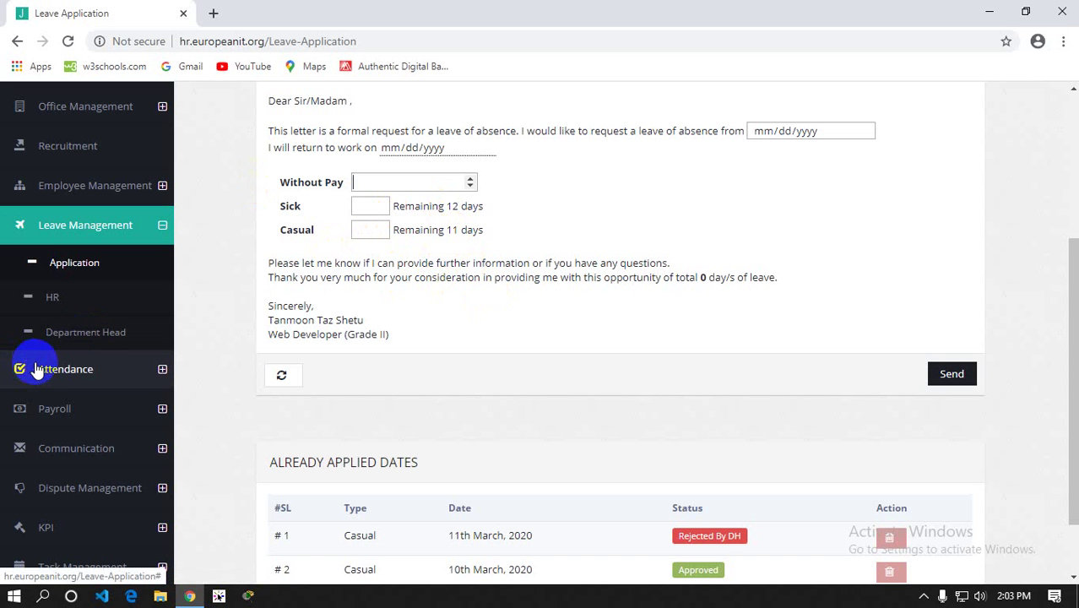
Open the Attendance page from the sidebar's Attendance section
{"action": "scroll", "coordinate": [38, 369], "scroll_direction": "down", "scroll_amount": 1}
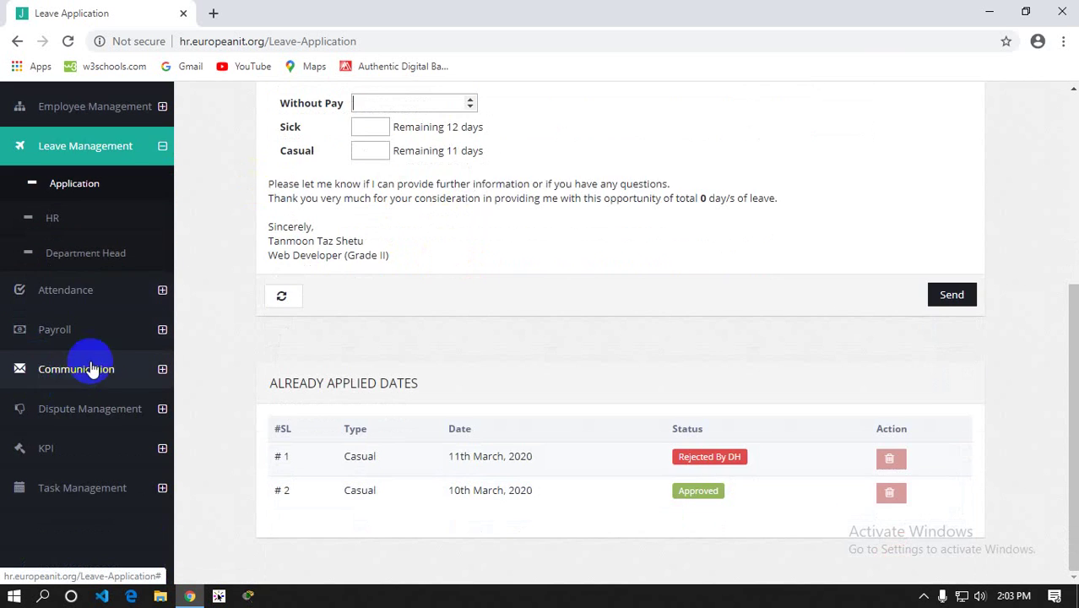
{"action": "left_click", "coordinate": [83, 297]}
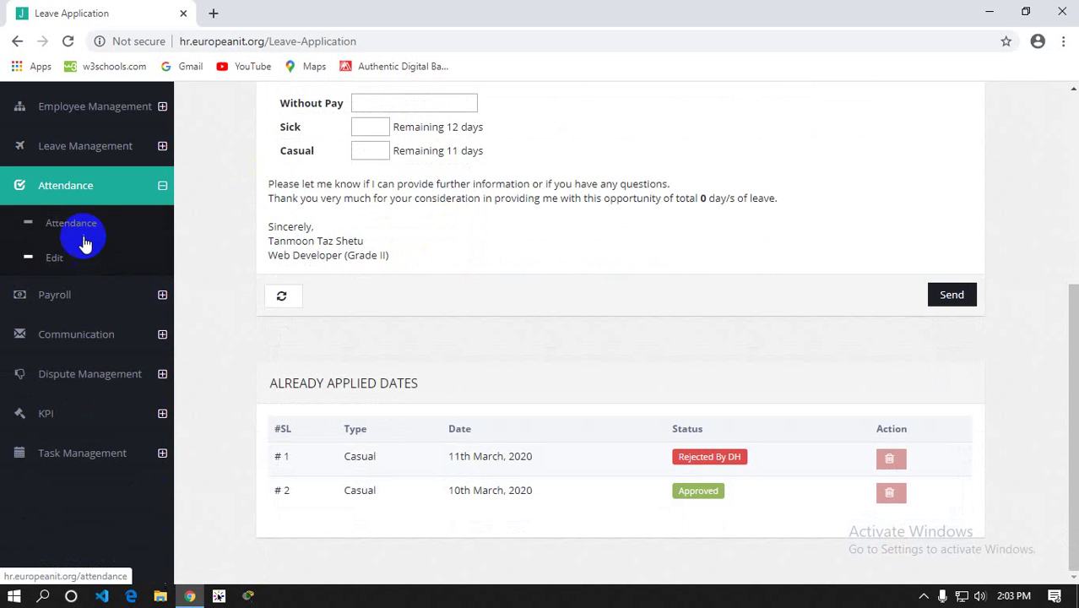
{"action": "left_click", "coordinate": [80, 229]}
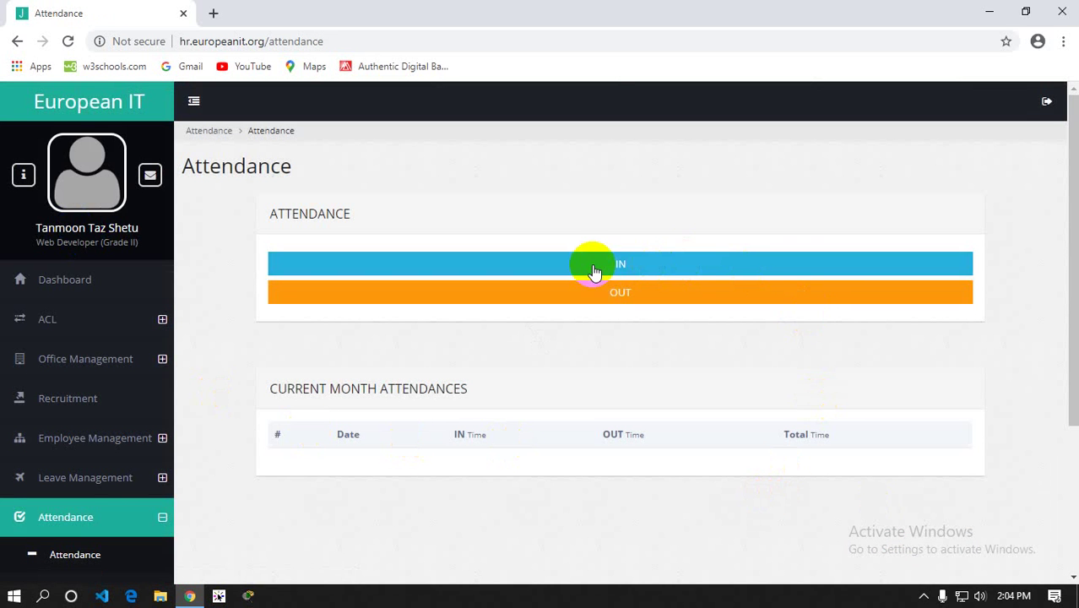
Try clocking IN and OUT; the app shows an 'Unauthorized computer' notice
{"action": "left_click", "coordinate": [613, 289]}
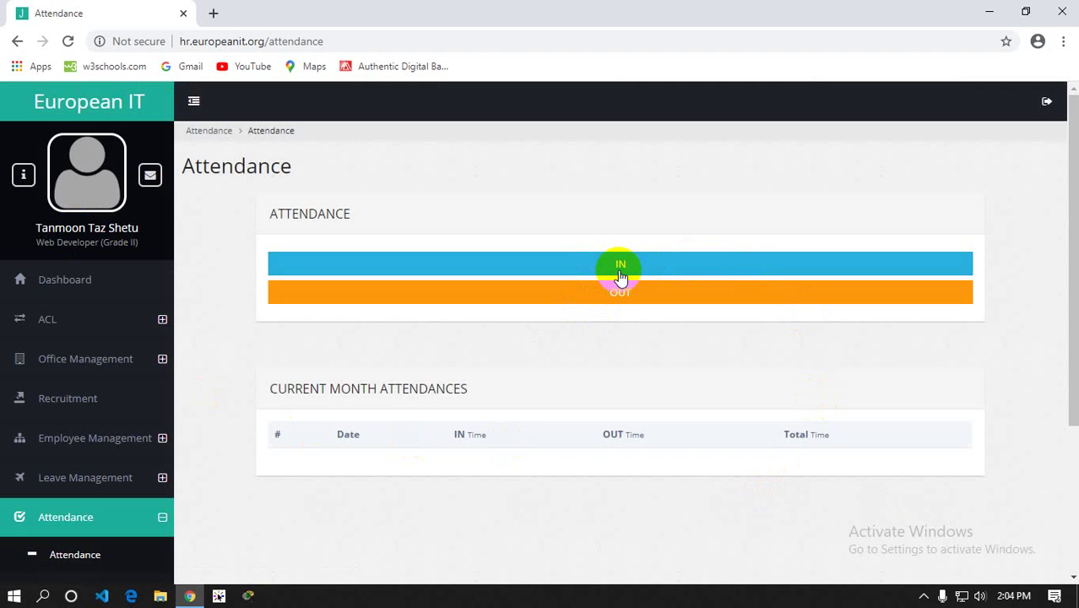
{"action": "left_click", "coordinate": [621, 275]}
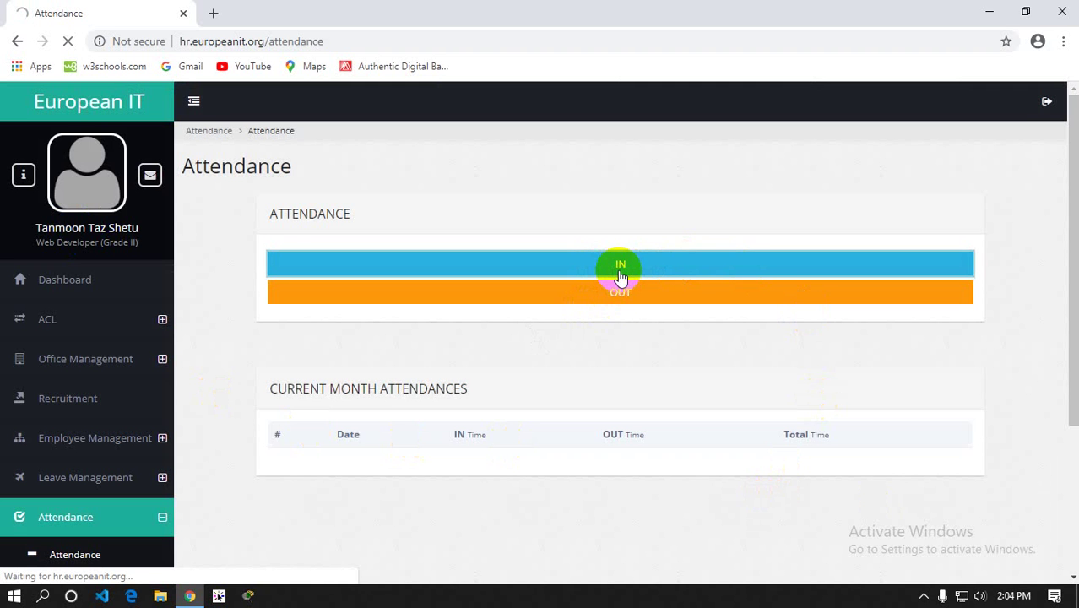
{"action": "left_click", "coordinate": [591, 329]}
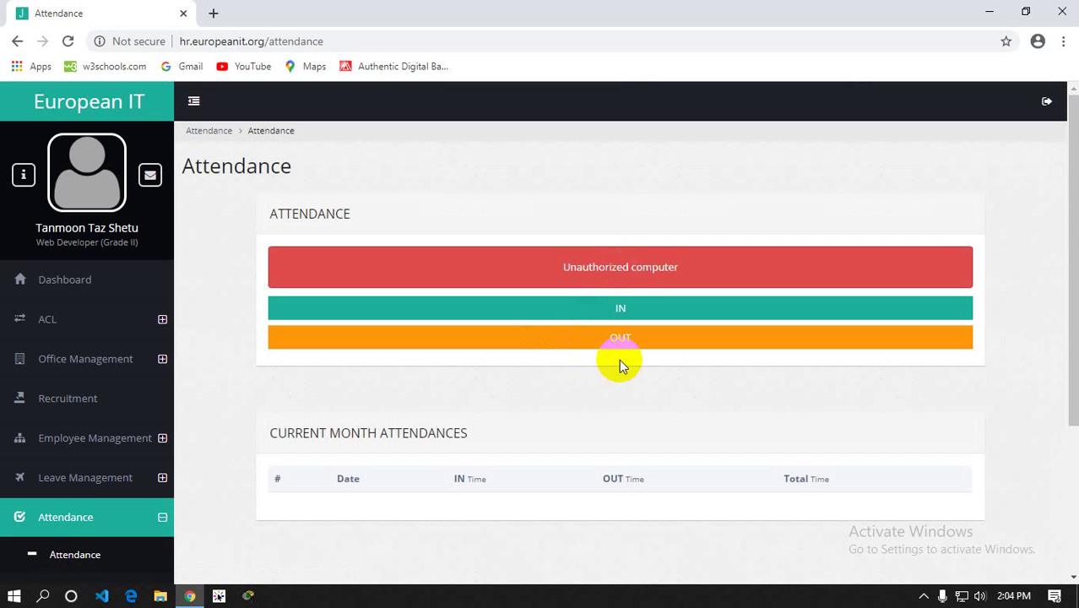
{"action": "scroll", "coordinate": [571, 299], "scroll_direction": "down", "scroll_amount": 1}
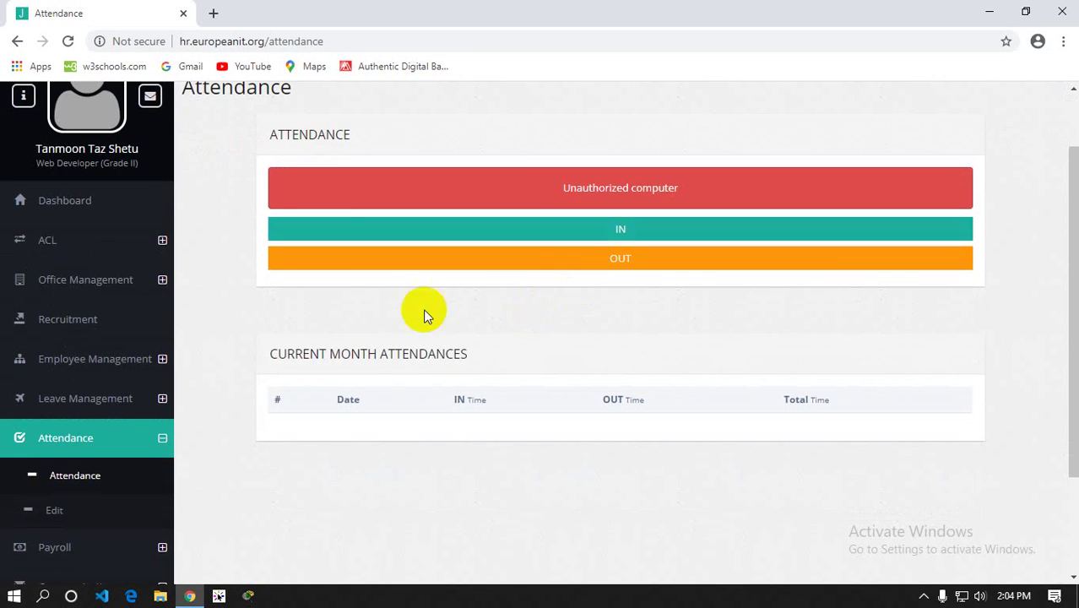
{"action": "scroll", "coordinate": [388, 317], "scroll_direction": "down", "scroll_amount": 1}
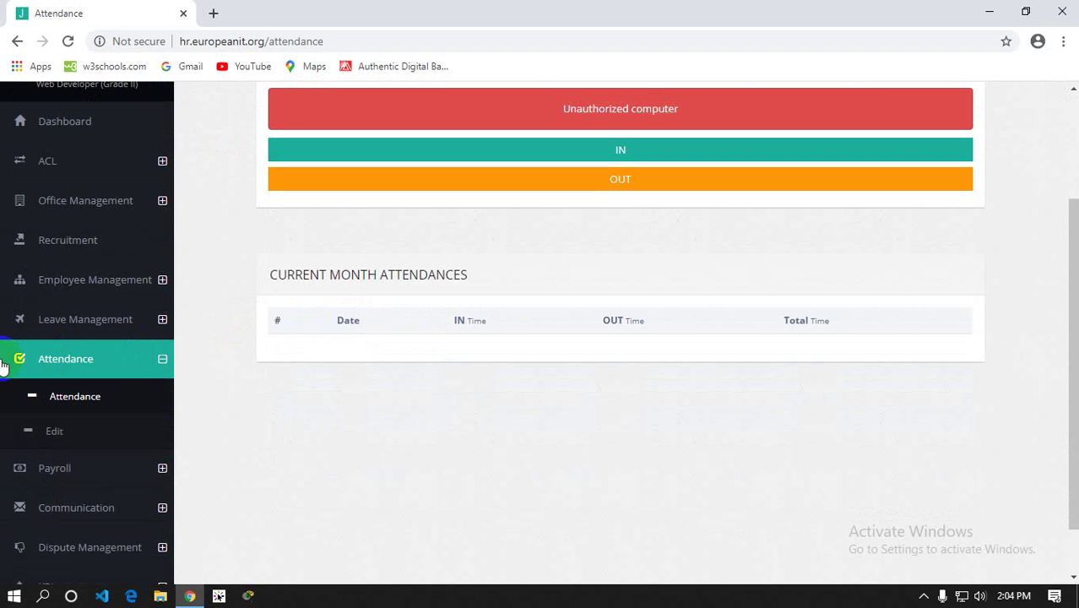
Collapse Attendance and open the Payroll Salary Generate page
{"action": "left_click", "coordinate": [96, 350]}
{"action": "left_click", "coordinate": [92, 412]}
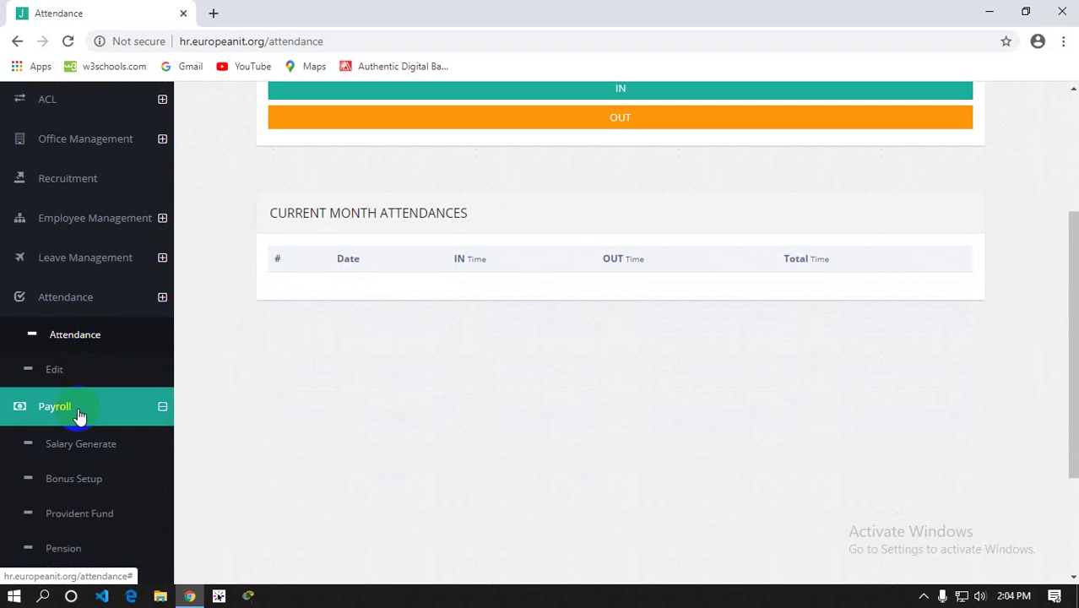
{"action": "left_click", "coordinate": [79, 414]}
{"action": "left_click", "coordinate": [84, 385]}
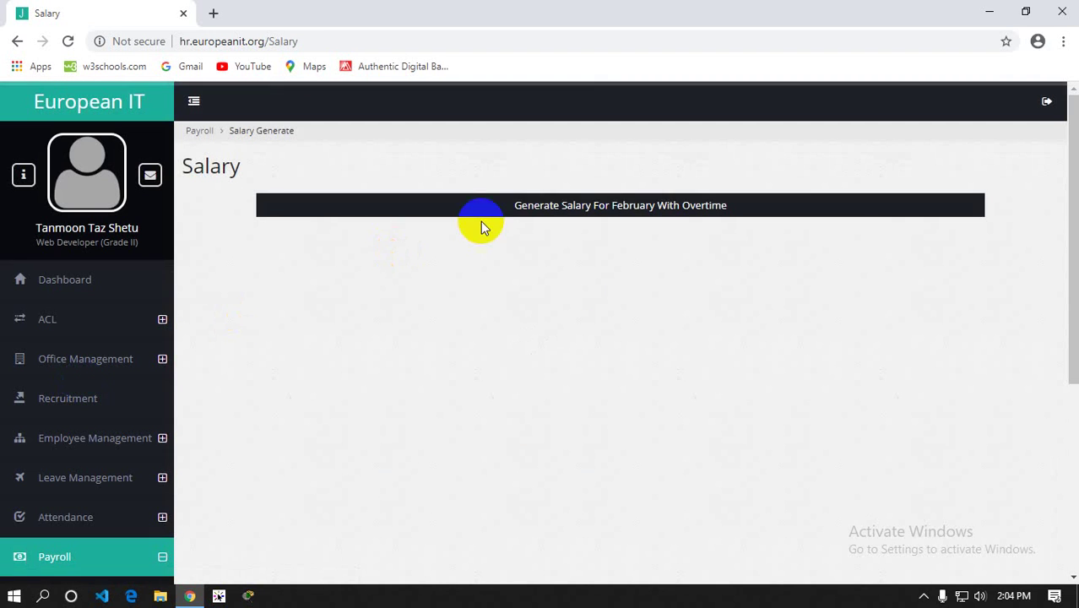
Try the Generate Salary For February With Overtime option
{"action": "left_click", "coordinate": [518, 228]}
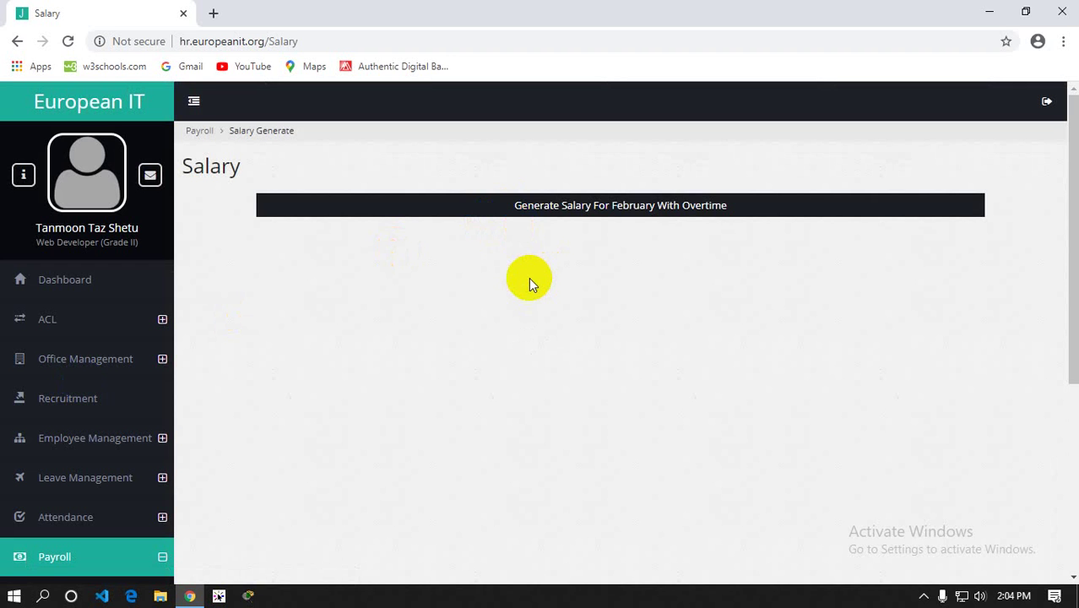
{"action": "left_click", "coordinate": [515, 207]}
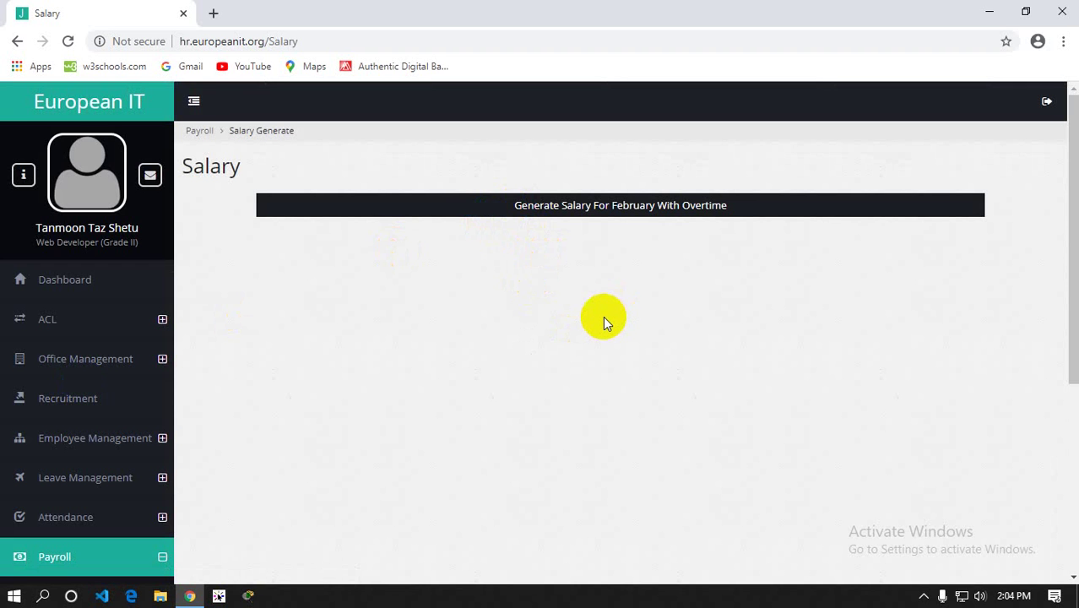
{"action": "double_click", "coordinate": [582, 211]}
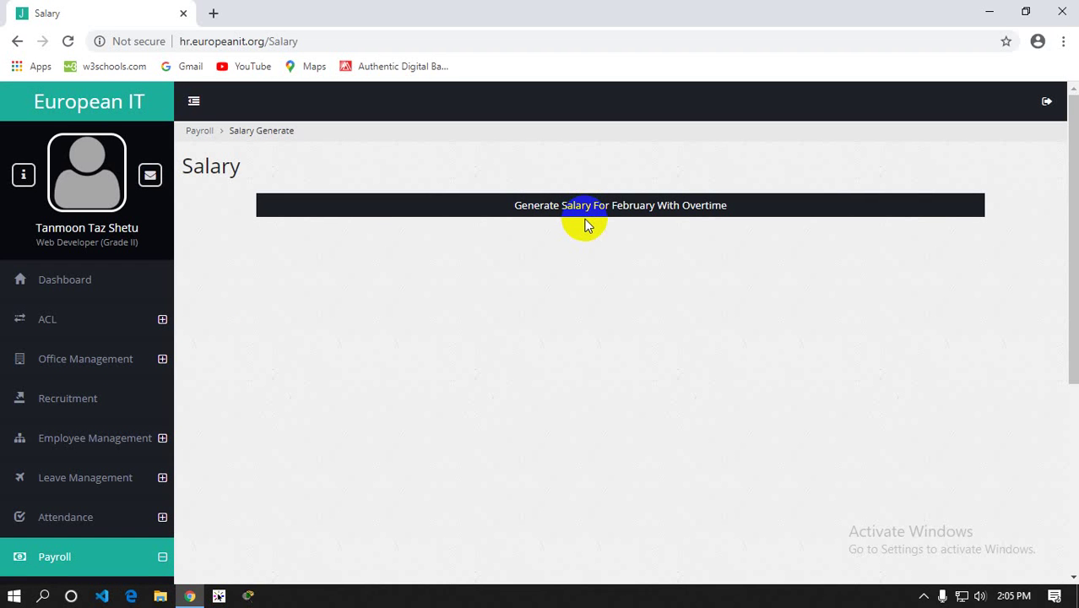
{"action": "left_click", "coordinate": [584, 244]}
{"action": "scroll", "coordinate": [581, 244], "scroll_direction": "down", "scroll_amount": 2}
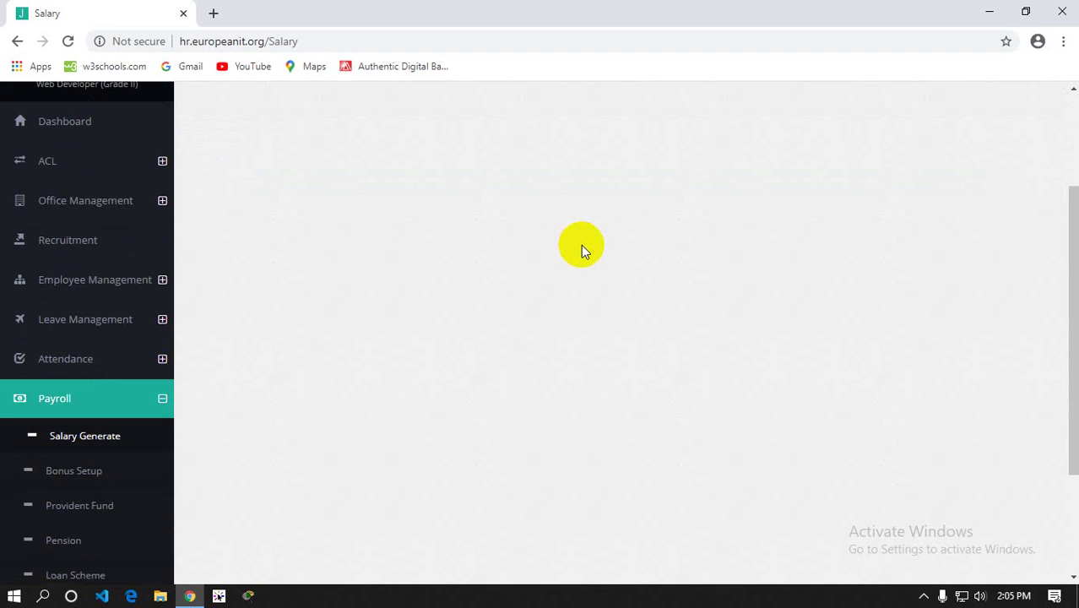
{"action": "scroll", "coordinate": [186, 393], "scroll_direction": "down", "scroll_amount": 2}
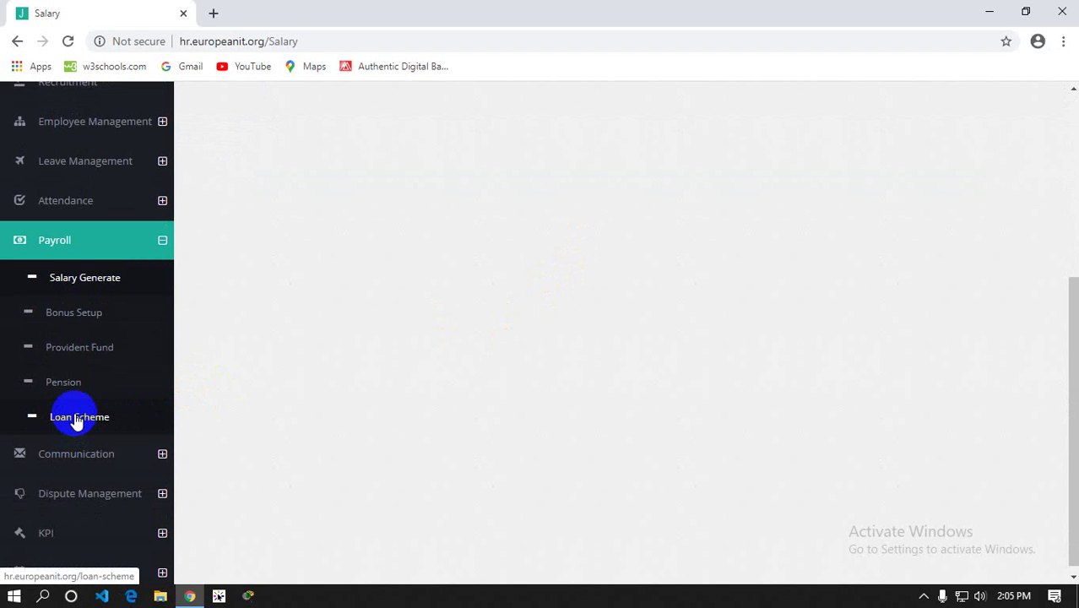
Open Bonus Setup and look over its bonus form and empty employee list
{"action": "left_click", "coordinate": [108, 319]}
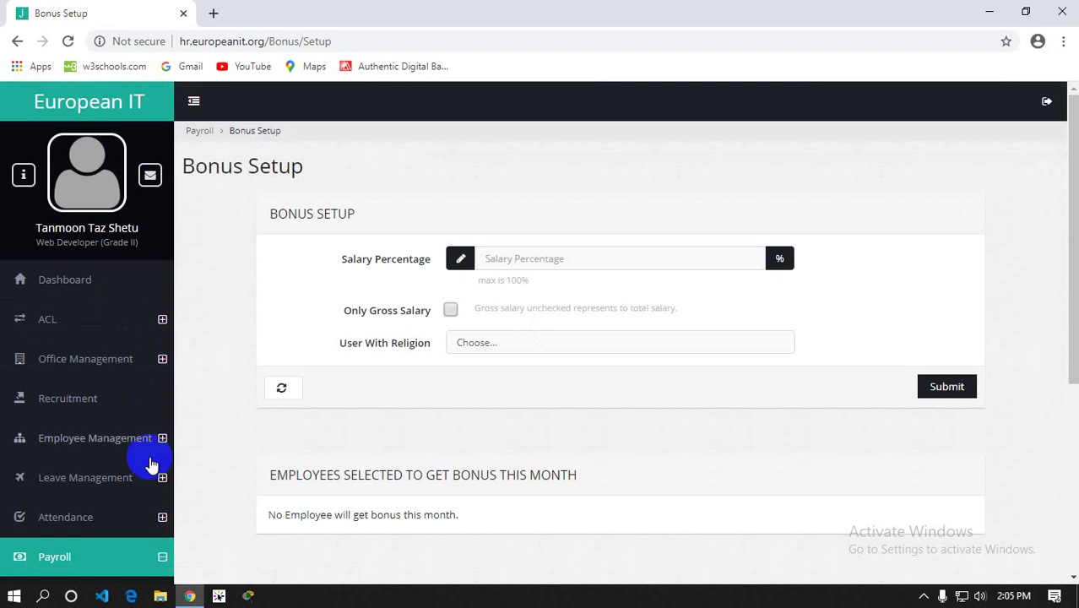
{"action": "scroll", "coordinate": [138, 504], "scroll_direction": "down", "scroll_amount": 4}
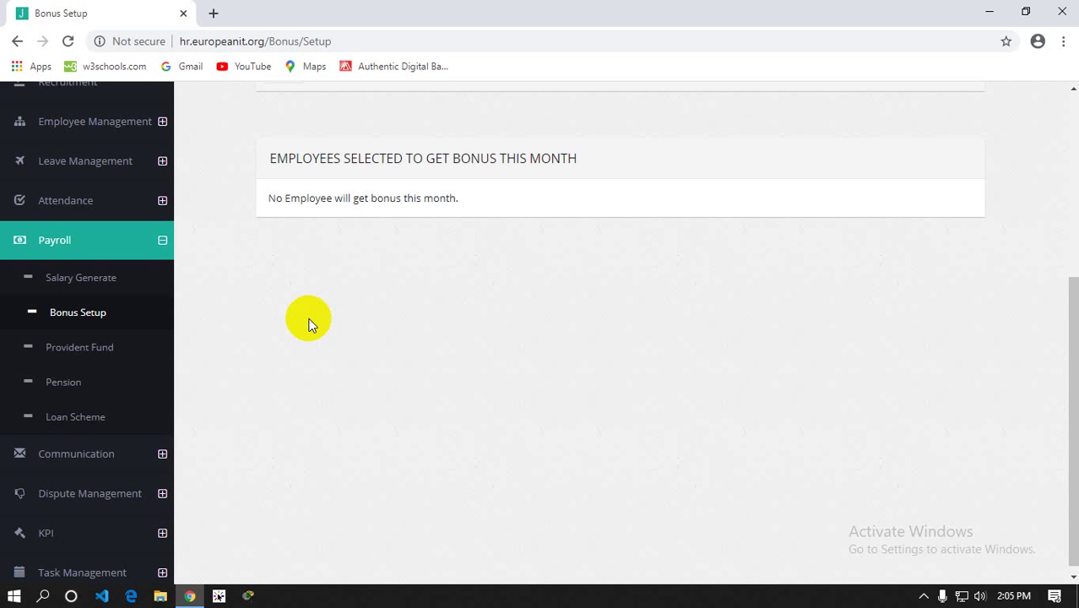
{"action": "scroll", "coordinate": [316, 320], "scroll_direction": "up", "scroll_amount": 3}
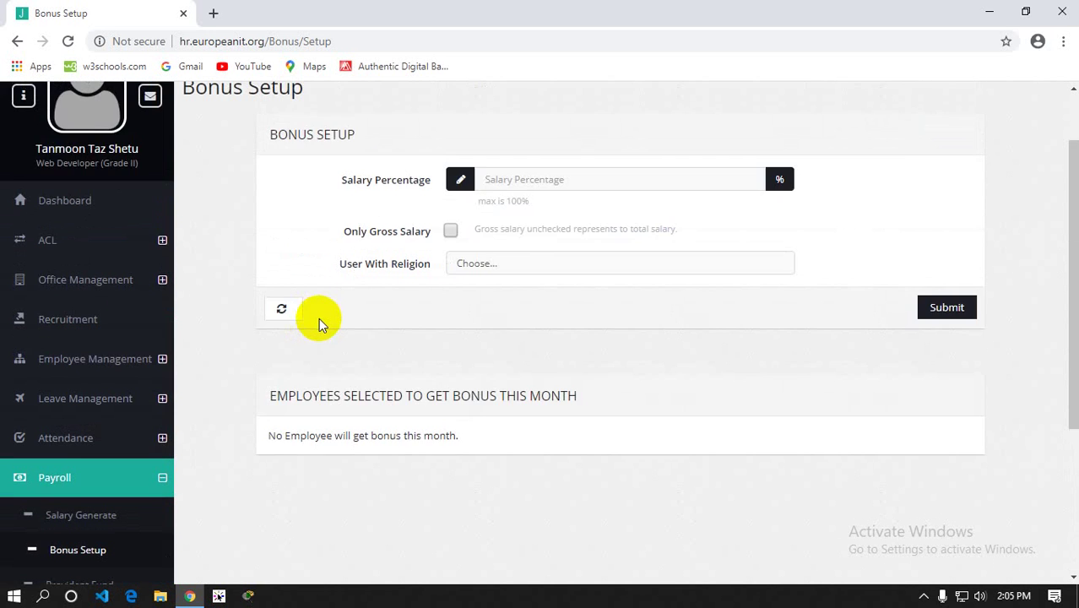
{"action": "scroll", "coordinate": [314, 336], "scroll_direction": "down", "scroll_amount": 3}
{"action": "left_click", "coordinate": [72, 411]}
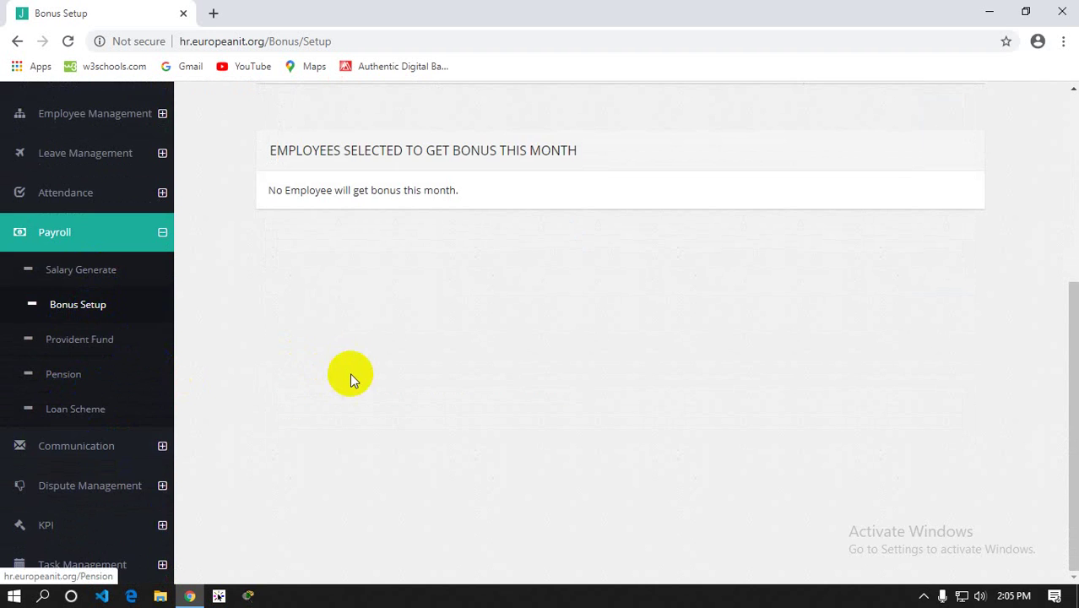
{"action": "scroll", "coordinate": [392, 374], "scroll_direction": "up", "scroll_amount": 4}
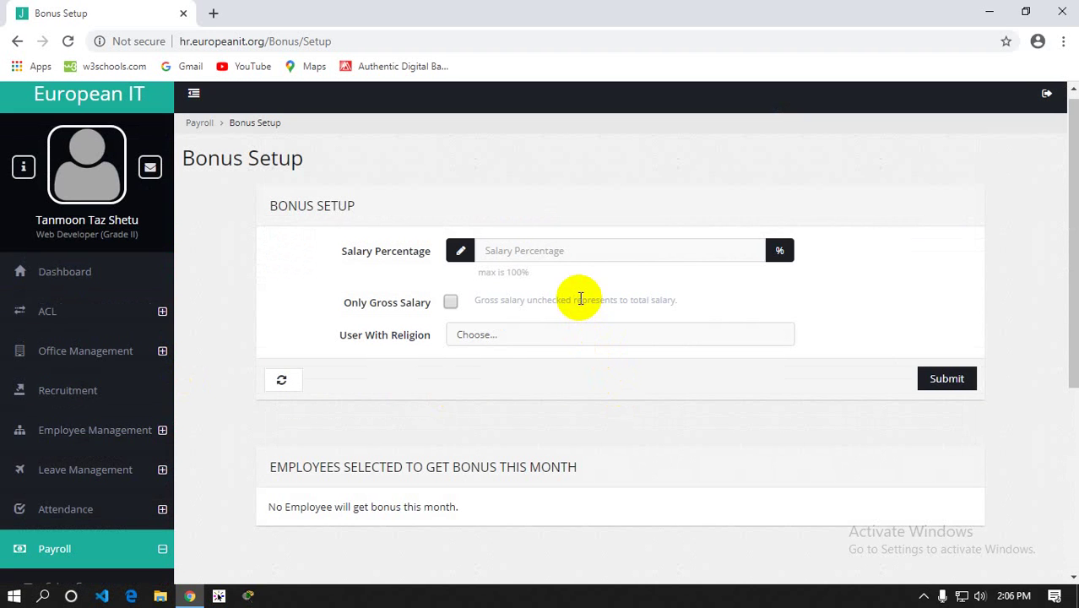
Set the bonus religion to All, then change it to Islam
{"action": "left_click", "coordinate": [524, 336]}
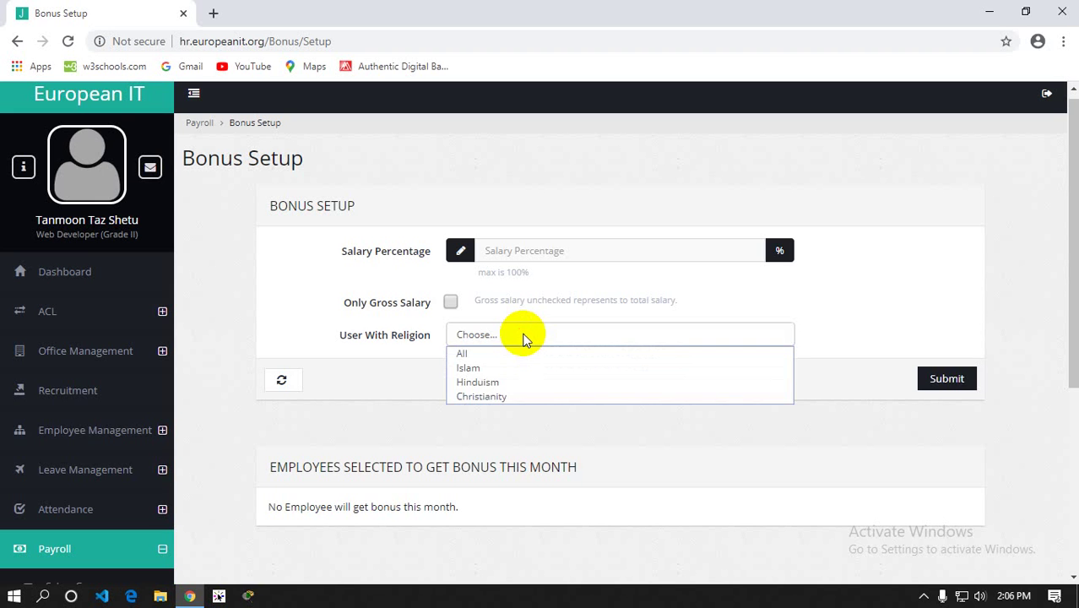
{"action": "left_click", "coordinate": [479, 353]}
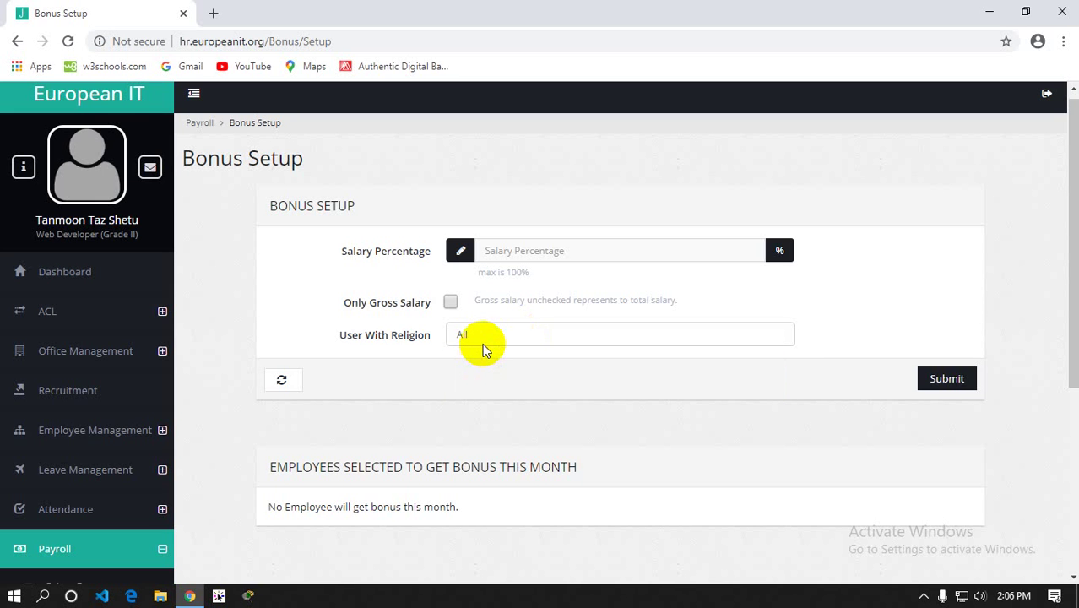
{"action": "left_click", "coordinate": [482, 342]}
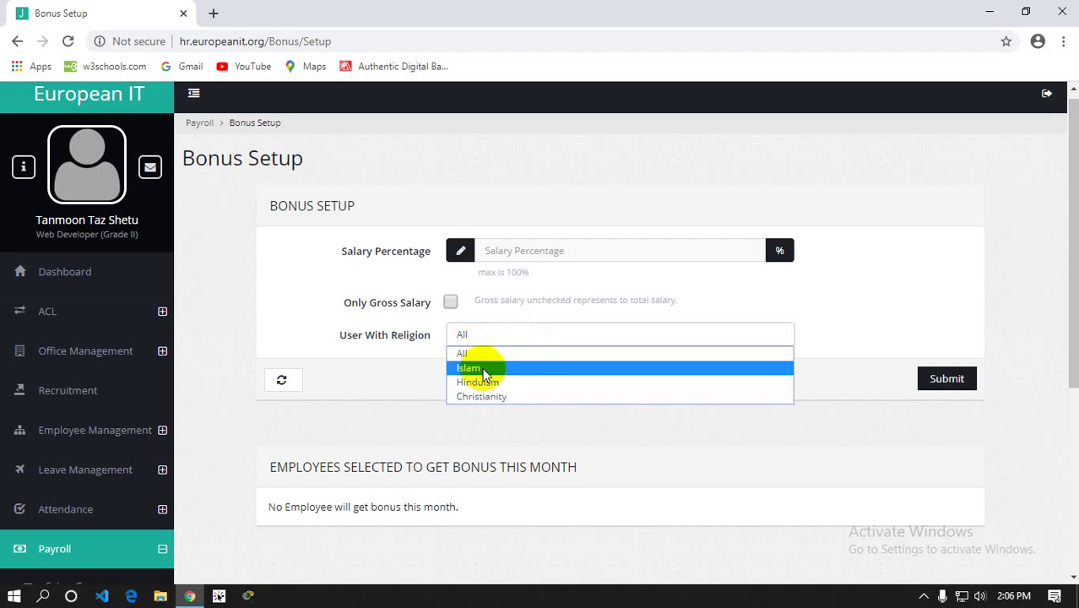
{"action": "left_click", "coordinate": [482, 368]}
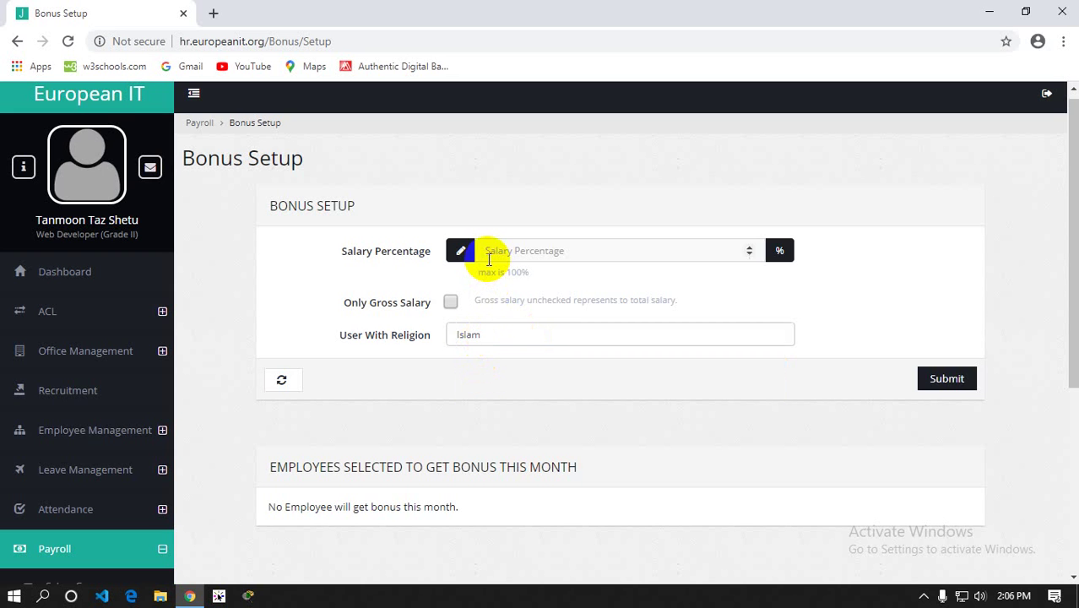
Toggle the gross-salary-only option on and off, leaving the bonus based on total salary
{"action": "left_click", "coordinate": [450, 304]}
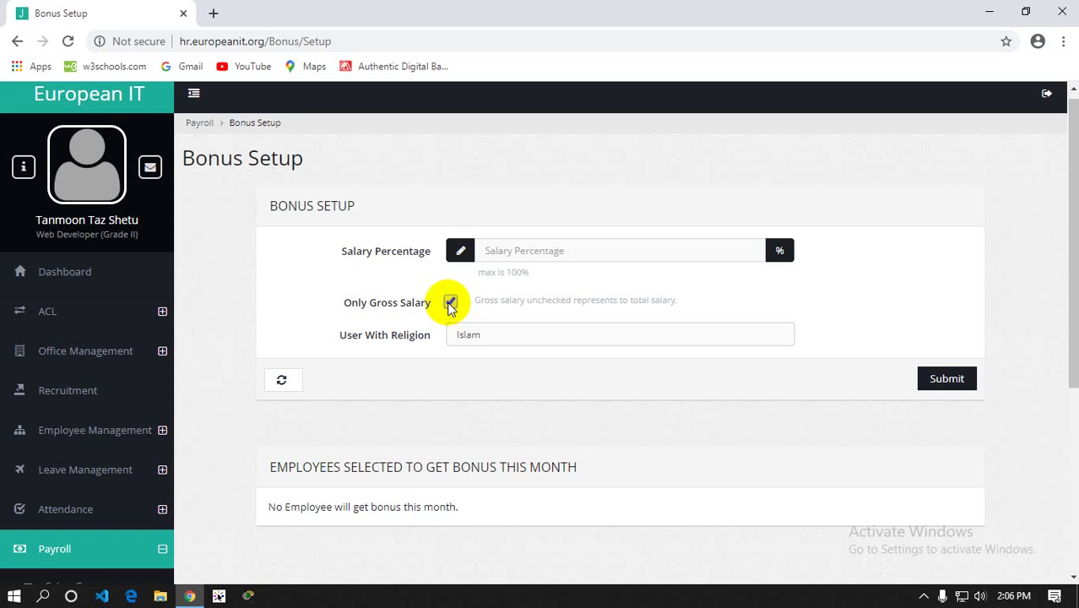
{"action": "left_click", "coordinate": [450, 304]}
{"action": "left_click_drag", "start_coordinate": [477, 305], "coordinate": [686, 305]}
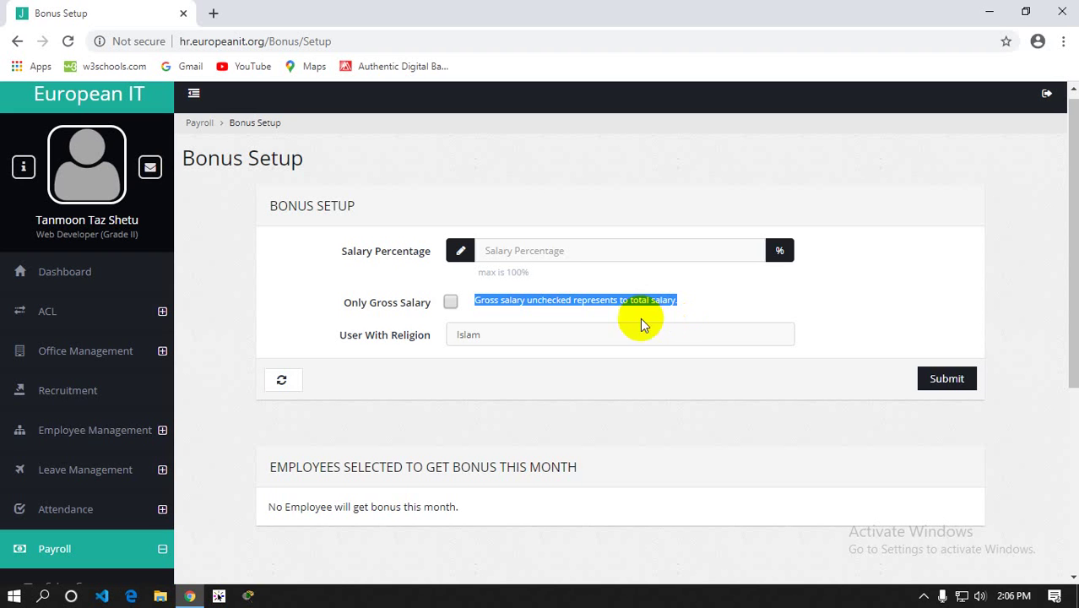
{"action": "left_click", "coordinate": [452, 303]}
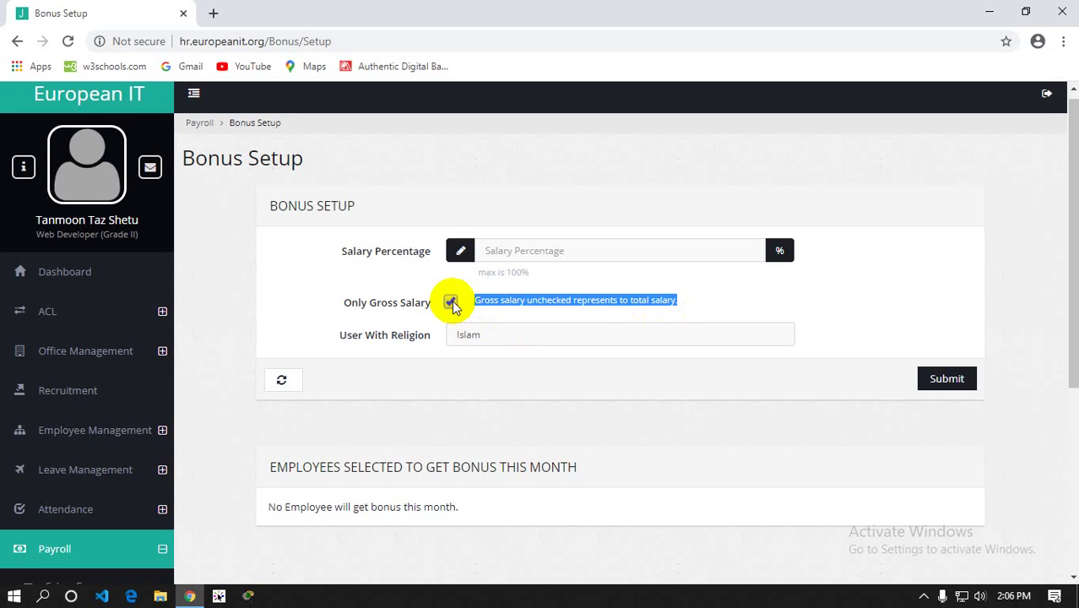
{"action": "left_click", "coordinate": [452, 304]}
Enter 50 as the bonus salary percentage
{"action": "left_click", "coordinate": [515, 252]}
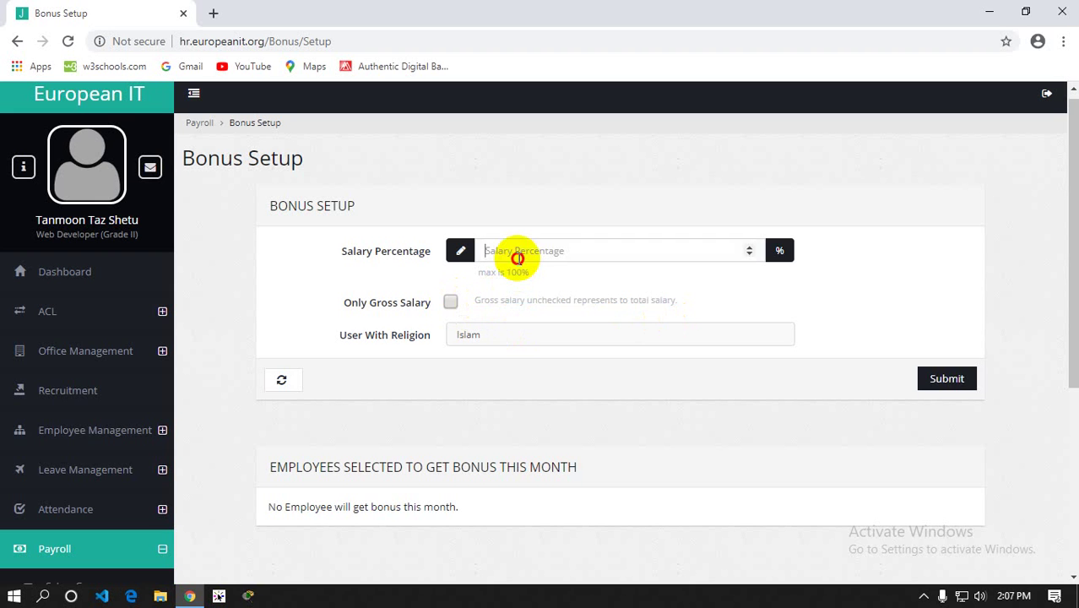
{"action": "type", "text": "50"}
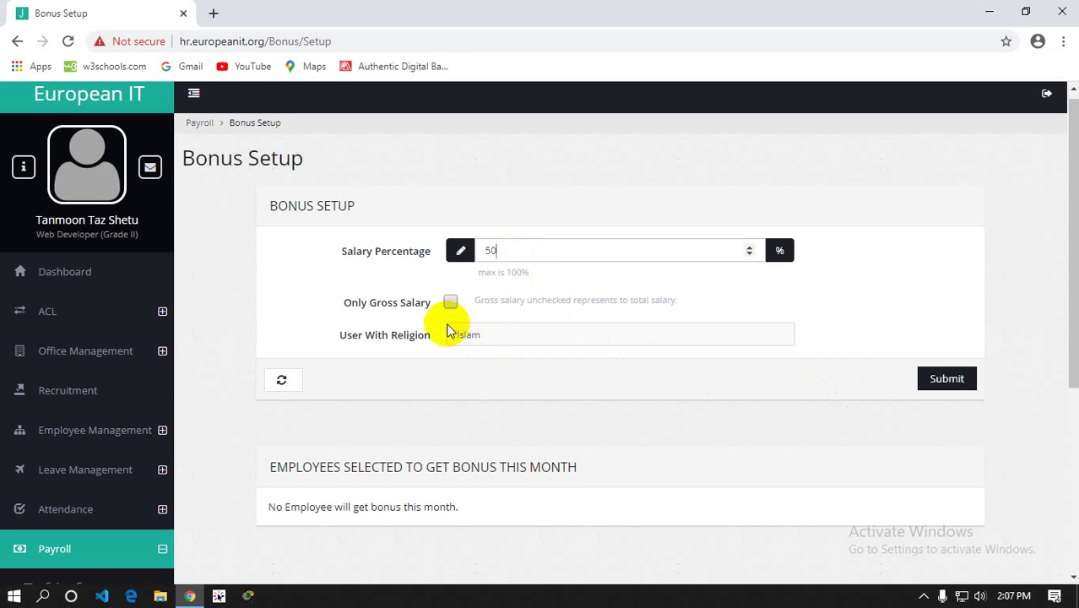
{"action": "scroll", "coordinate": [331, 367], "scroll_direction": "down", "scroll_amount": 4}
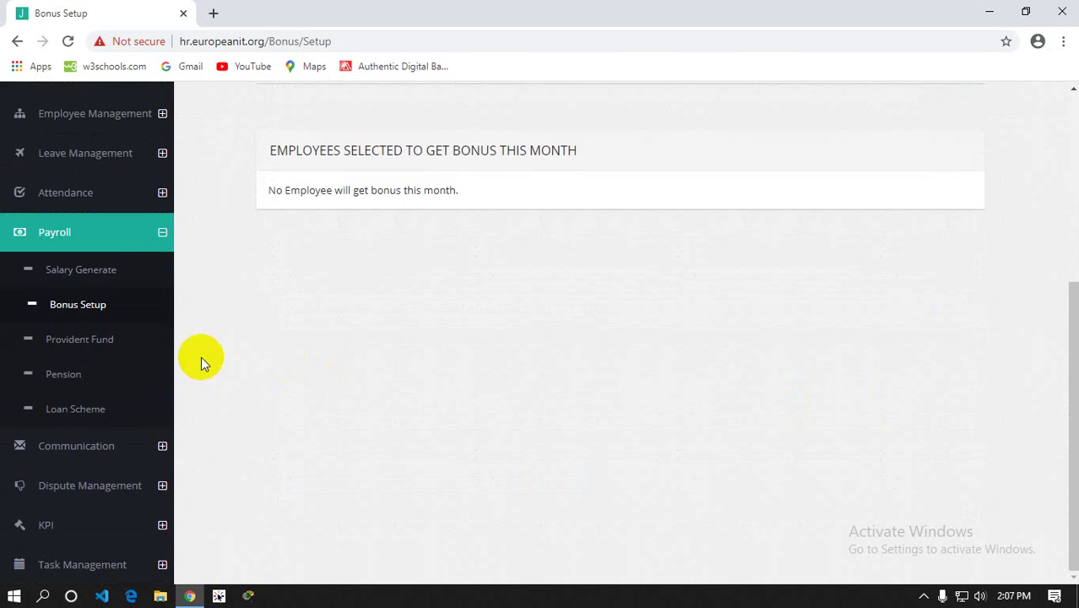
{"action": "scroll", "coordinate": [211, 345], "scroll_direction": "up", "scroll_amount": 1}
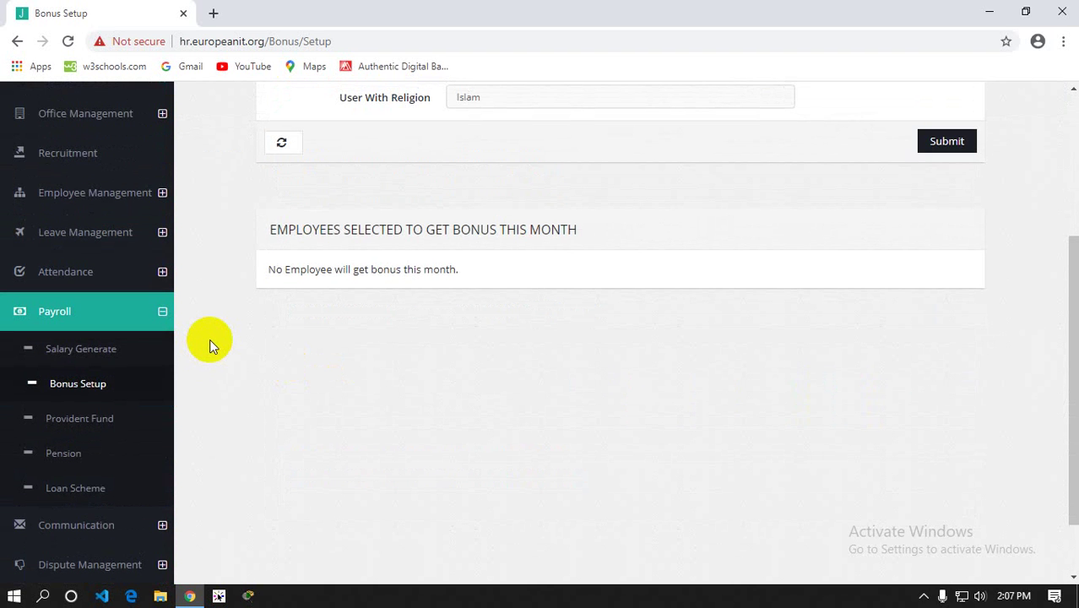
Review the 50/50 Provident Fund shares, then bring up the Pension settings
{"action": "scroll", "coordinate": [210, 339], "scroll_direction": "down", "scroll_amount": 1}
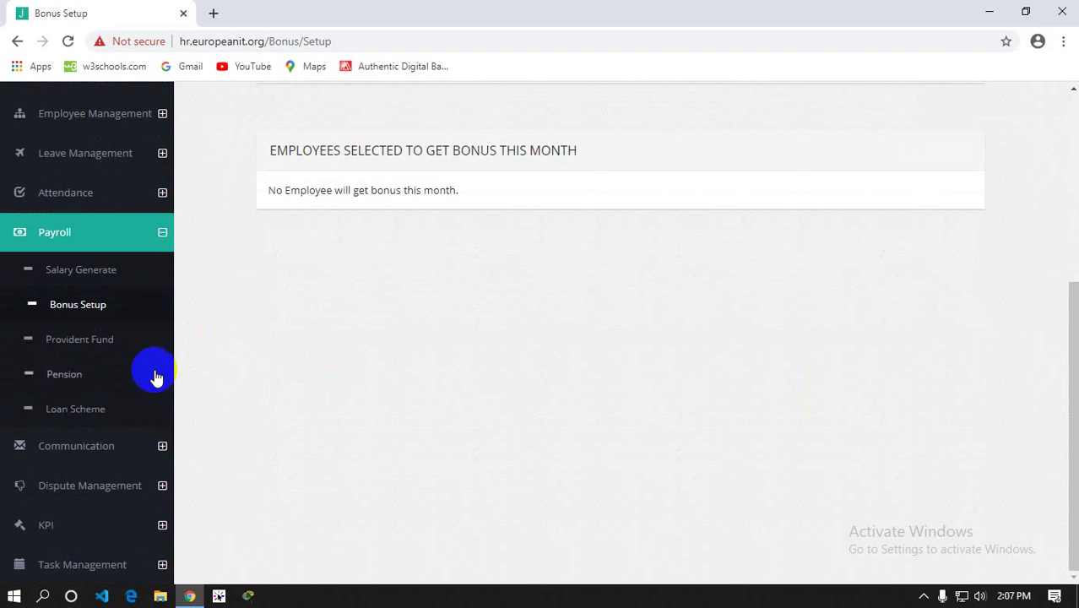
{"action": "left_click", "coordinate": [73, 339]}
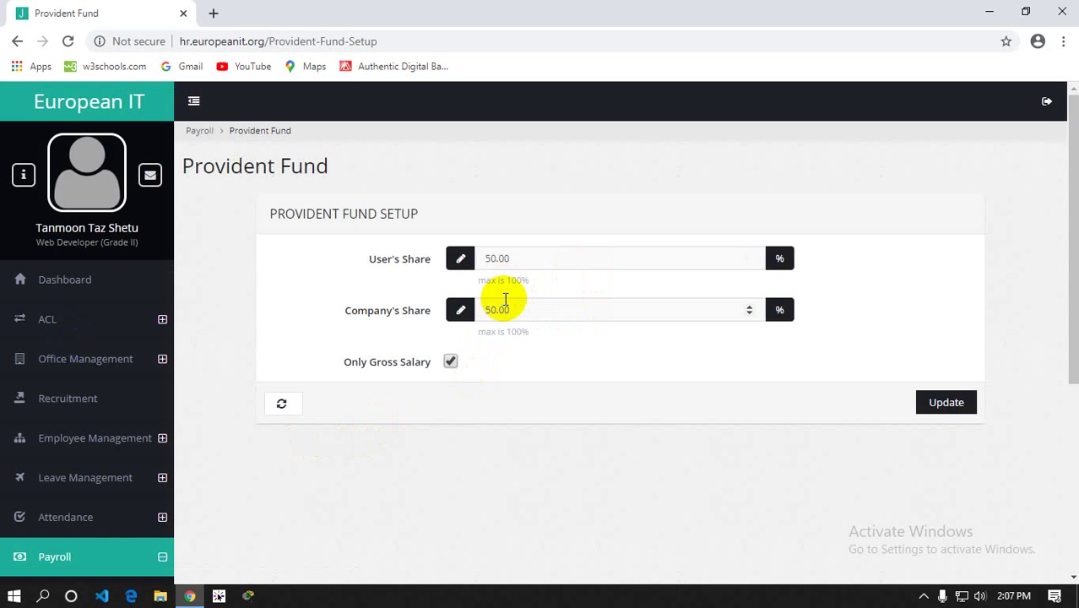
{"action": "scroll", "coordinate": [505, 299], "scroll_direction": "down", "scroll_amount": 1}
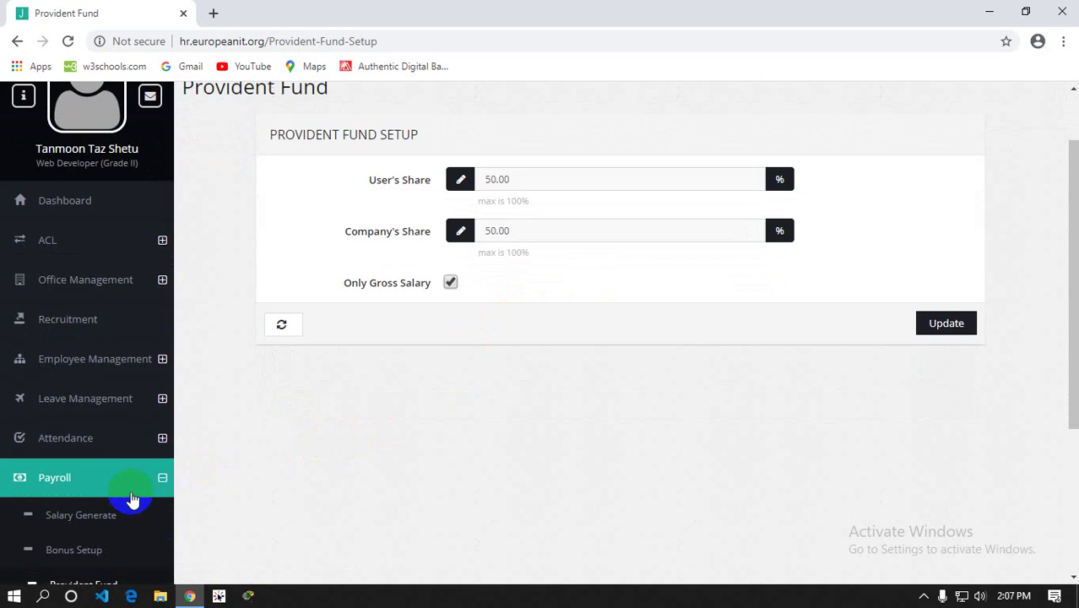
{"action": "scroll", "coordinate": [118, 467], "scroll_direction": "down", "scroll_amount": 3}
{"action": "left_click", "coordinate": [67, 374]}
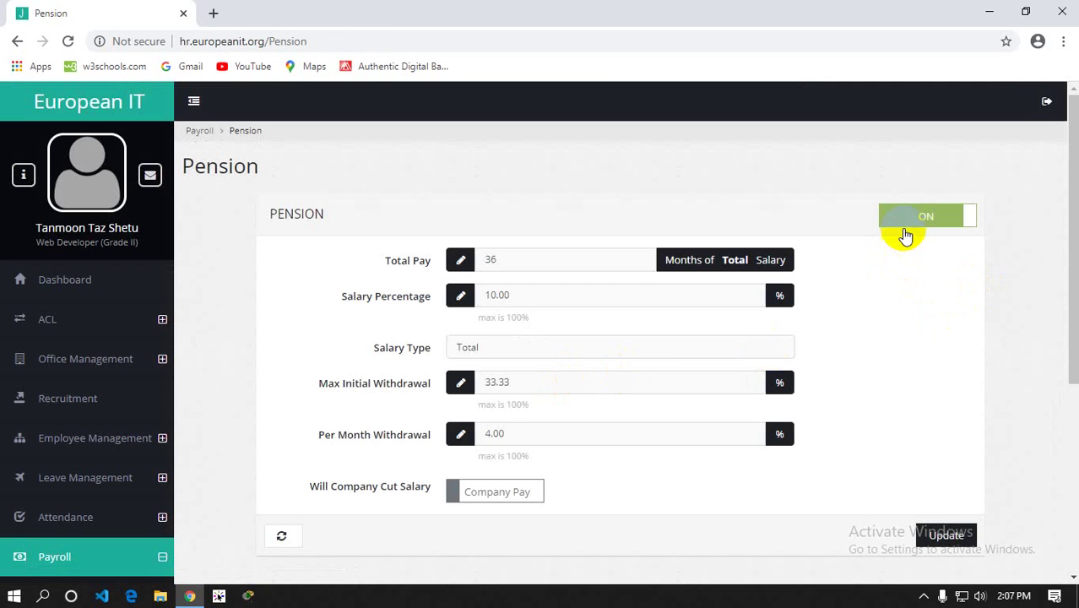
Deactivate the pension system, then reactivate it, confirming both times
{"action": "left_click", "coordinate": [903, 217]}
{"action": "left_click", "coordinate": [612, 132]}
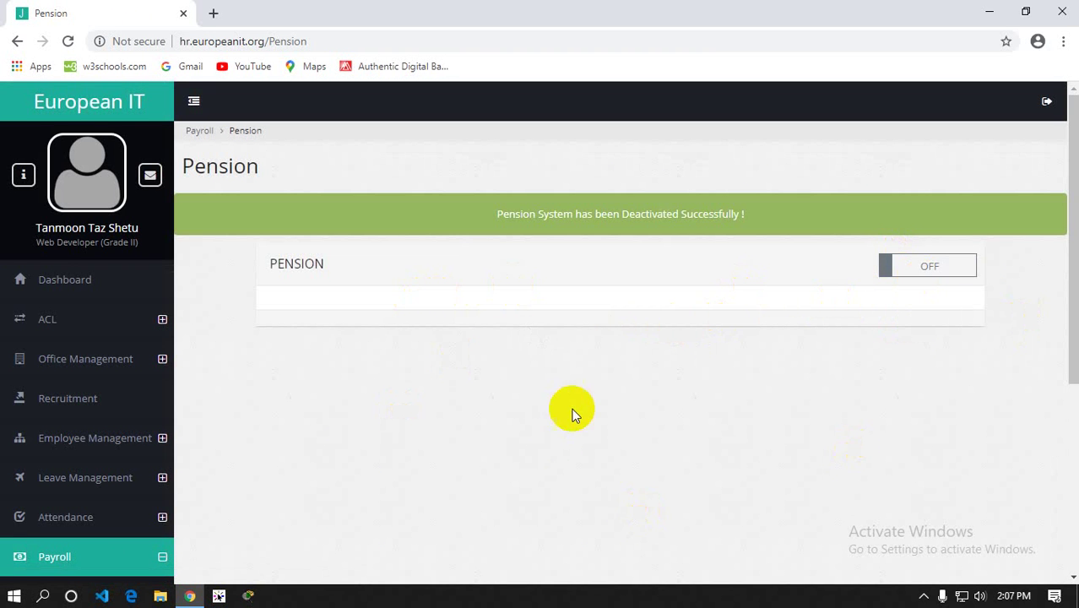
{"action": "scroll", "coordinate": [558, 436], "scroll_direction": "down", "scroll_amount": 2}
{"action": "scroll", "coordinate": [558, 434], "scroll_direction": "down", "scroll_amount": 1}
{"action": "scroll", "coordinate": [558, 434], "scroll_direction": "up", "scroll_amount": 3}
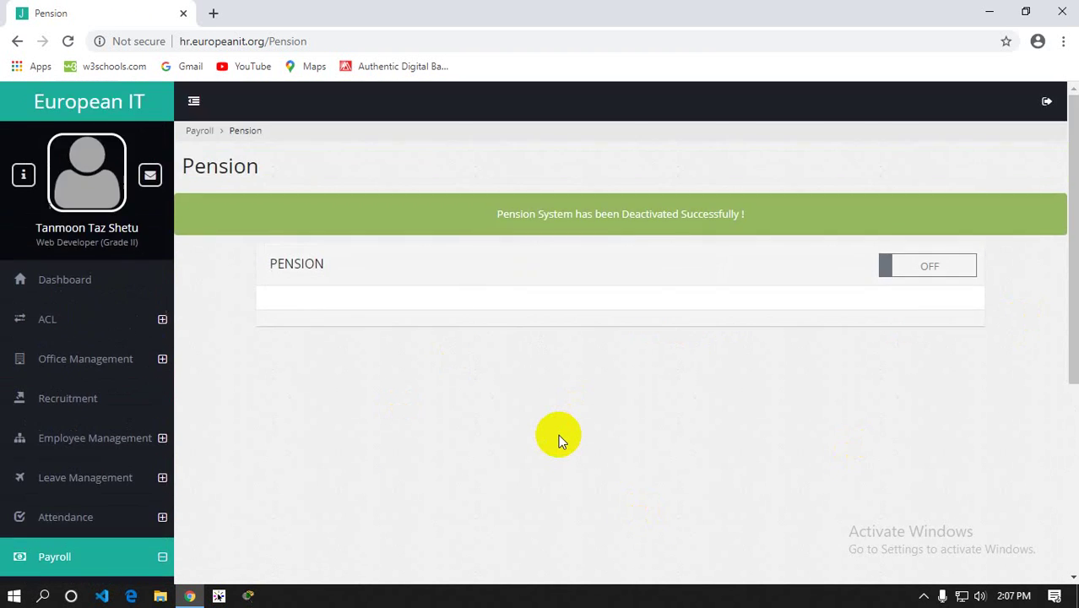
{"action": "left_click", "coordinate": [904, 266]}
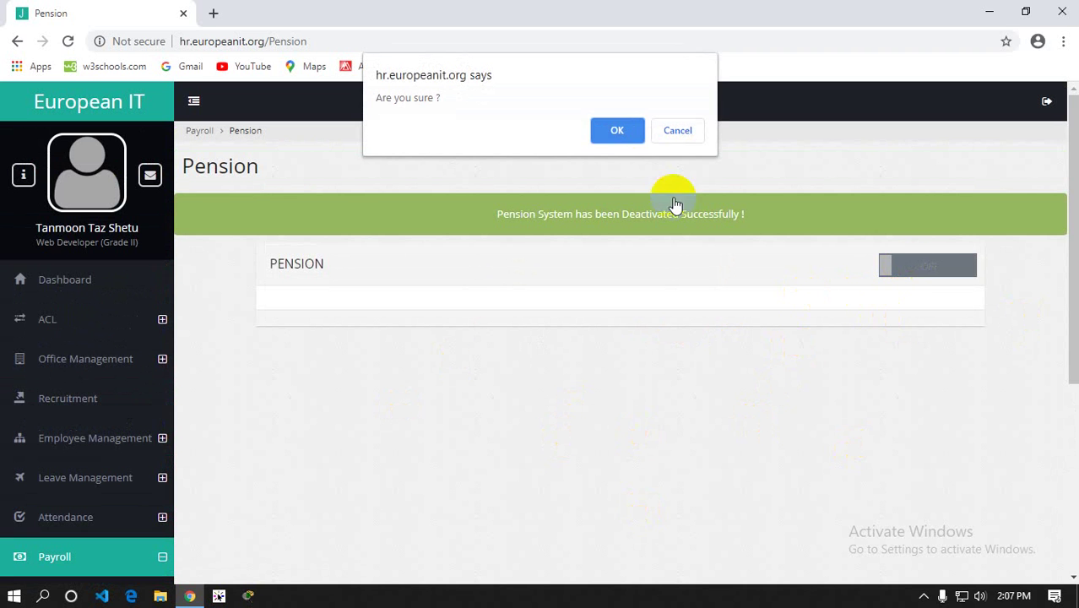
{"action": "left_click", "coordinate": [616, 129]}
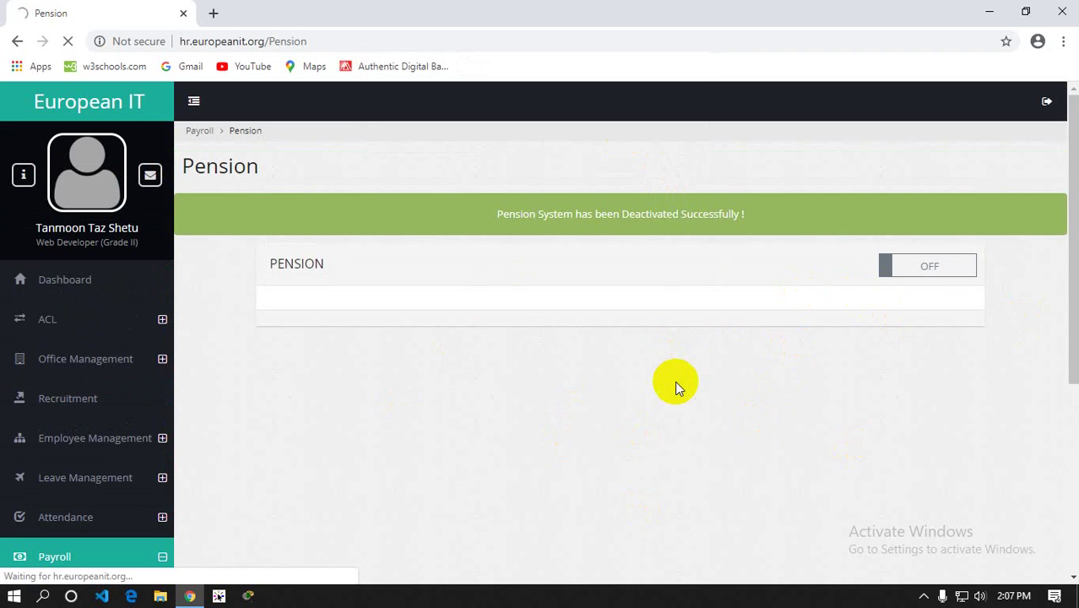
{"action": "scroll", "coordinate": [663, 385], "scroll_direction": "down", "scroll_amount": 2}
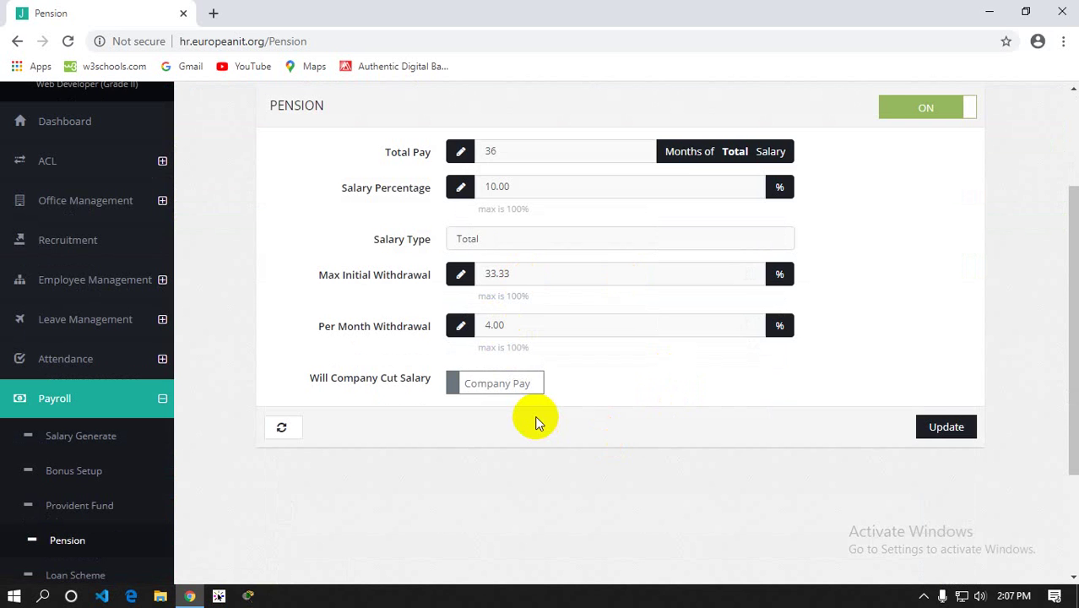
{"action": "scroll", "coordinate": [525, 253], "scroll_direction": "up", "scroll_amount": 1}
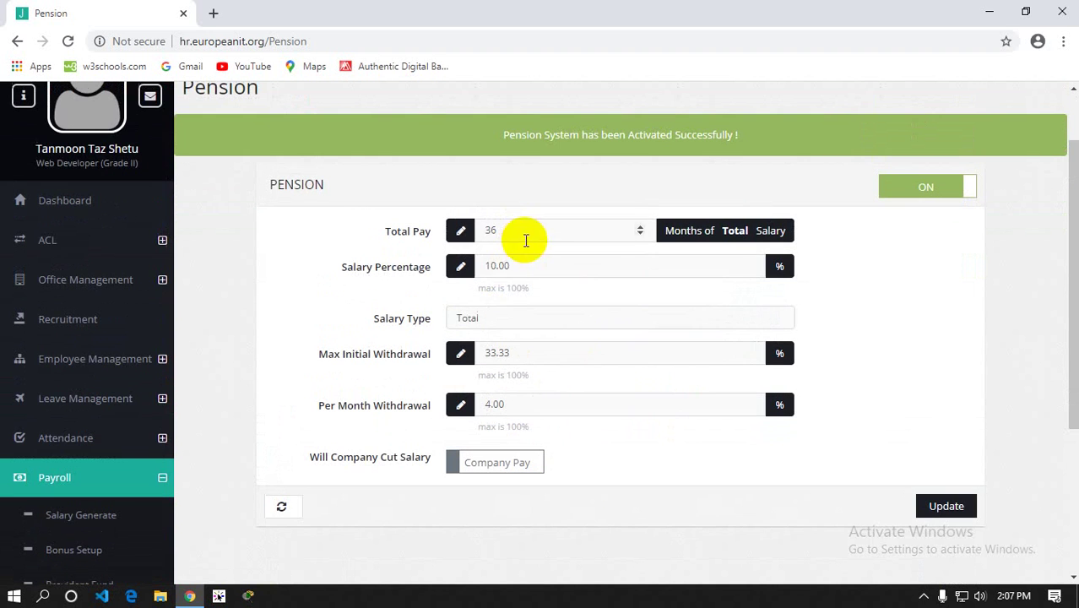
Change the pension salary type to Gross, then back to Total, confirming each
{"action": "left_click", "coordinate": [495, 264]}
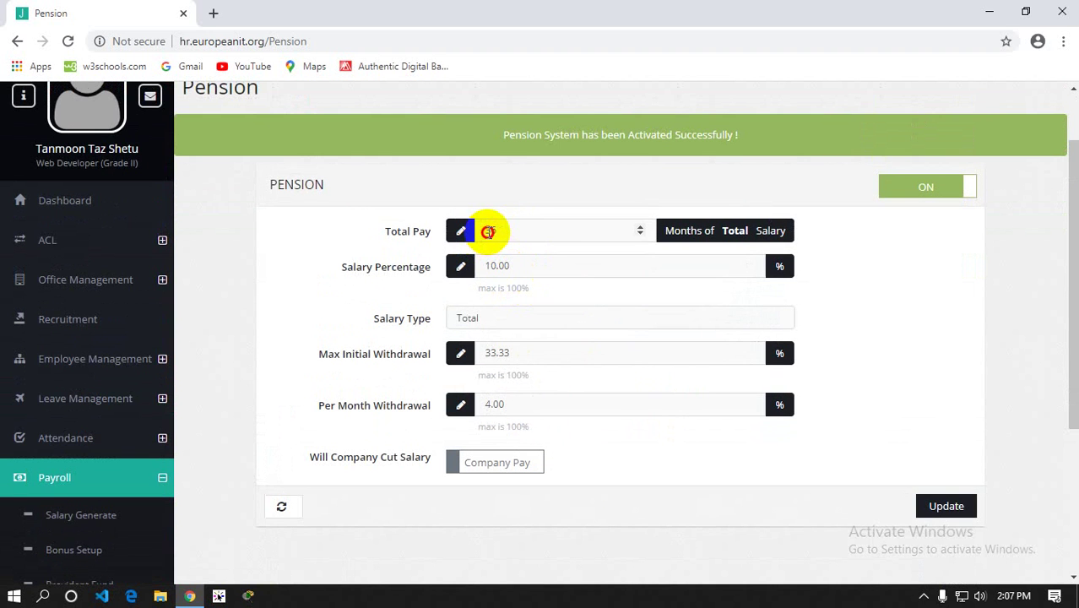
{"action": "double_click", "coordinate": [492, 230]}
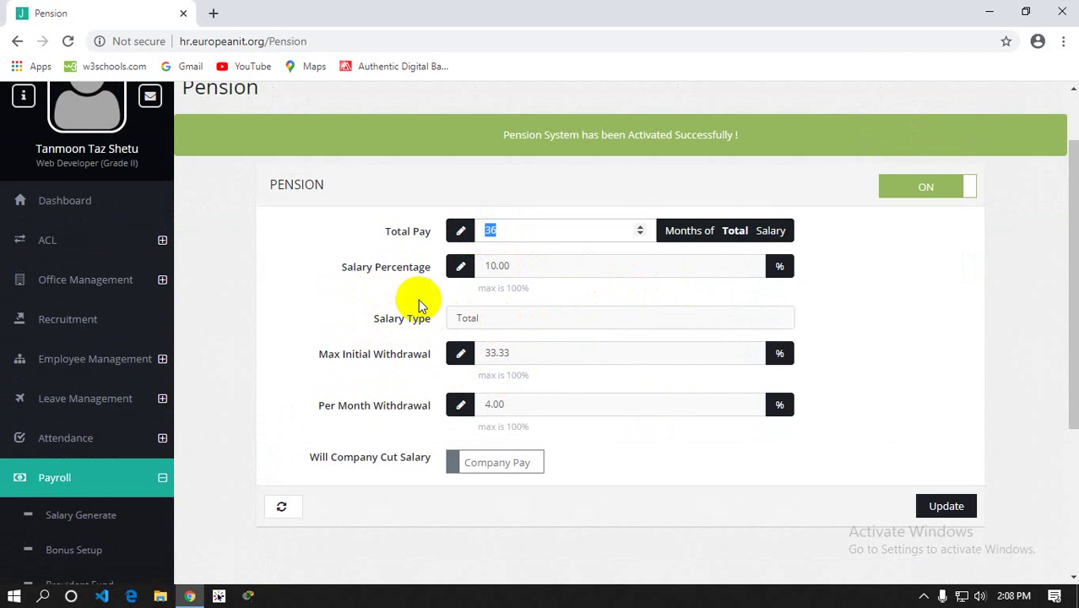
{"action": "left_click", "coordinate": [718, 230]}
{"action": "double_click", "coordinate": [719, 230]}
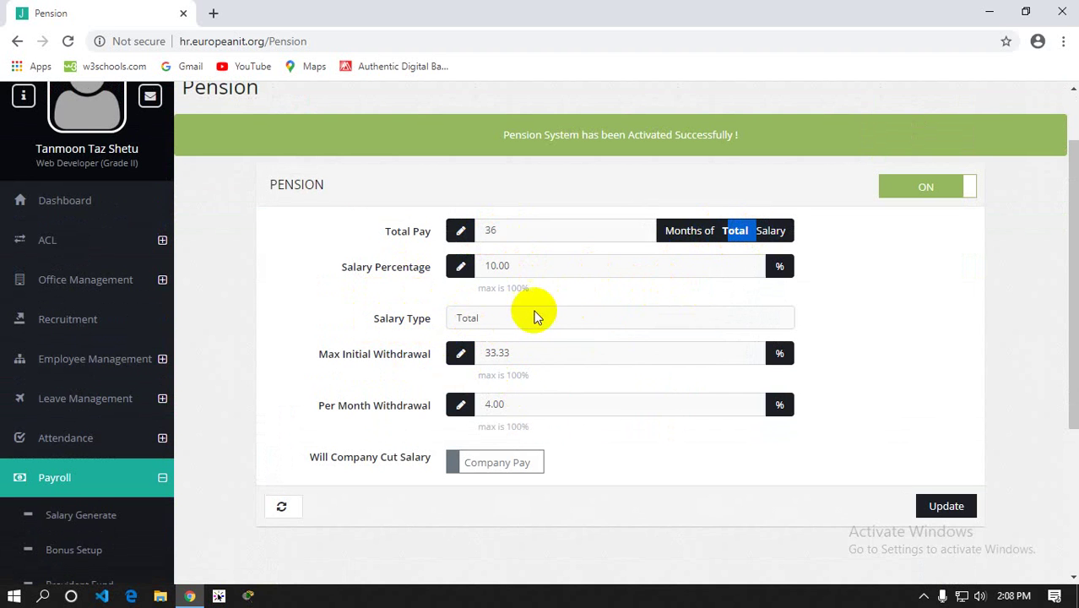
{"action": "left_click", "coordinate": [506, 319]}
{"action": "left_click", "coordinate": [500, 338]}
{"action": "left_click", "coordinate": [611, 129]}
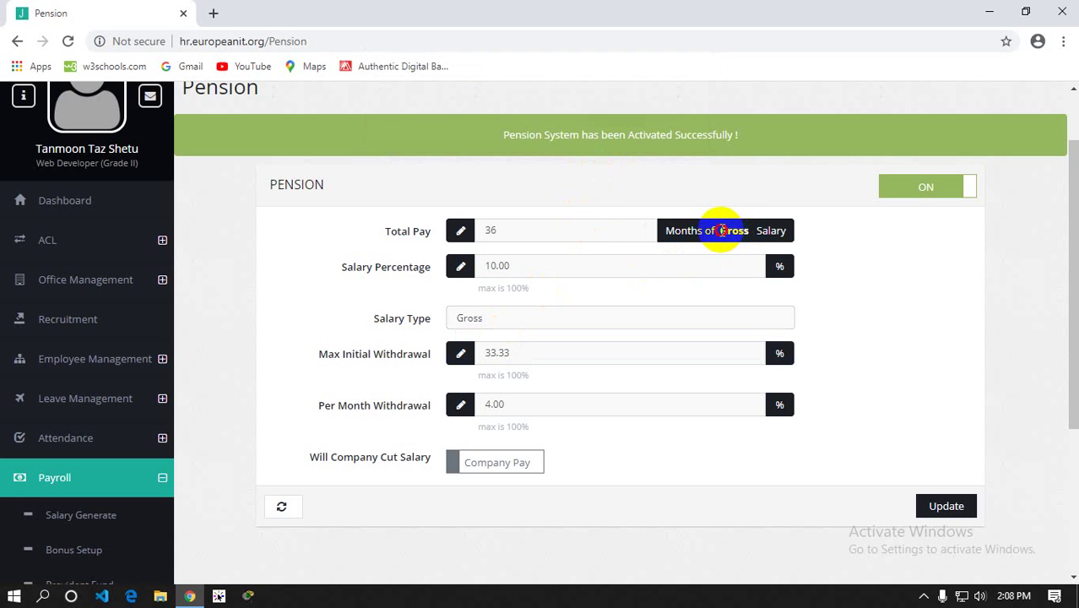
{"action": "double_click", "coordinate": [734, 230]}
{"action": "left_click", "coordinate": [507, 322]}
{"action": "left_click", "coordinate": [516, 349]}
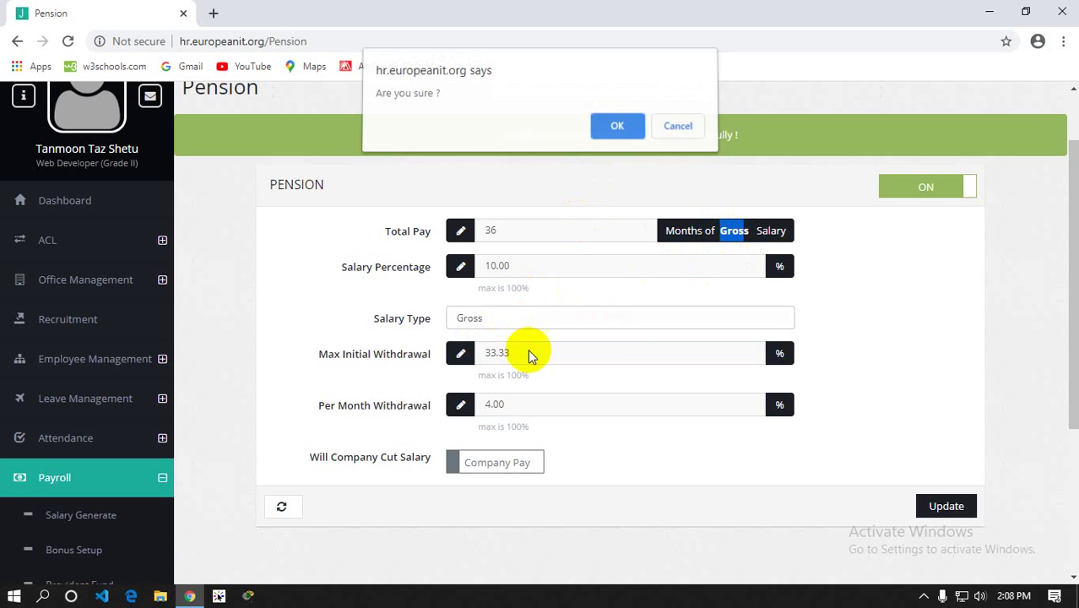
{"action": "left_click", "coordinate": [617, 129]}
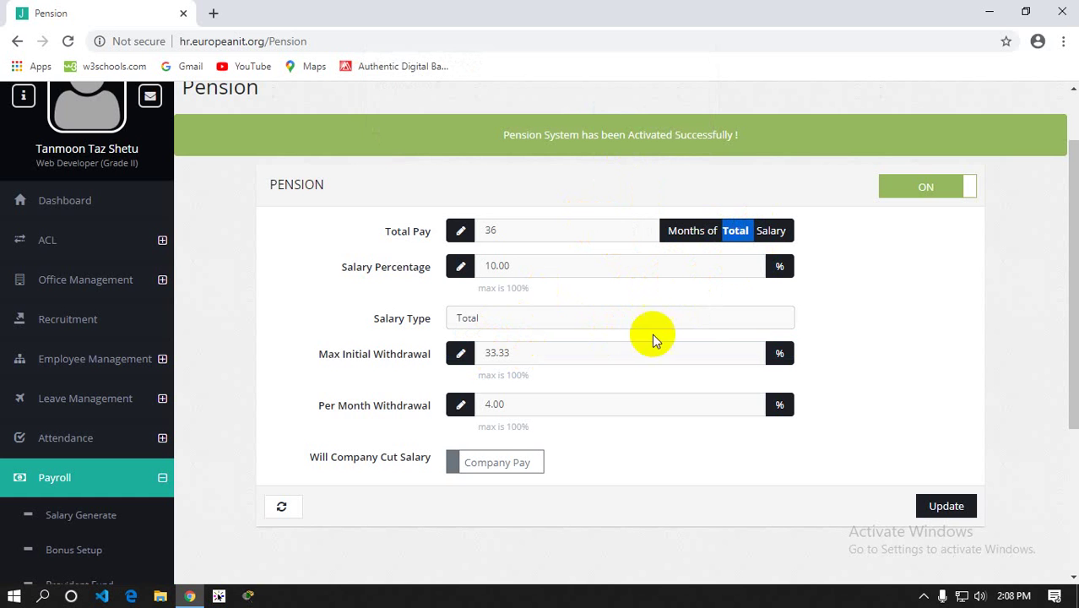
{"action": "scroll", "coordinate": [488, 381], "scroll_direction": "down", "scroll_amount": 2}
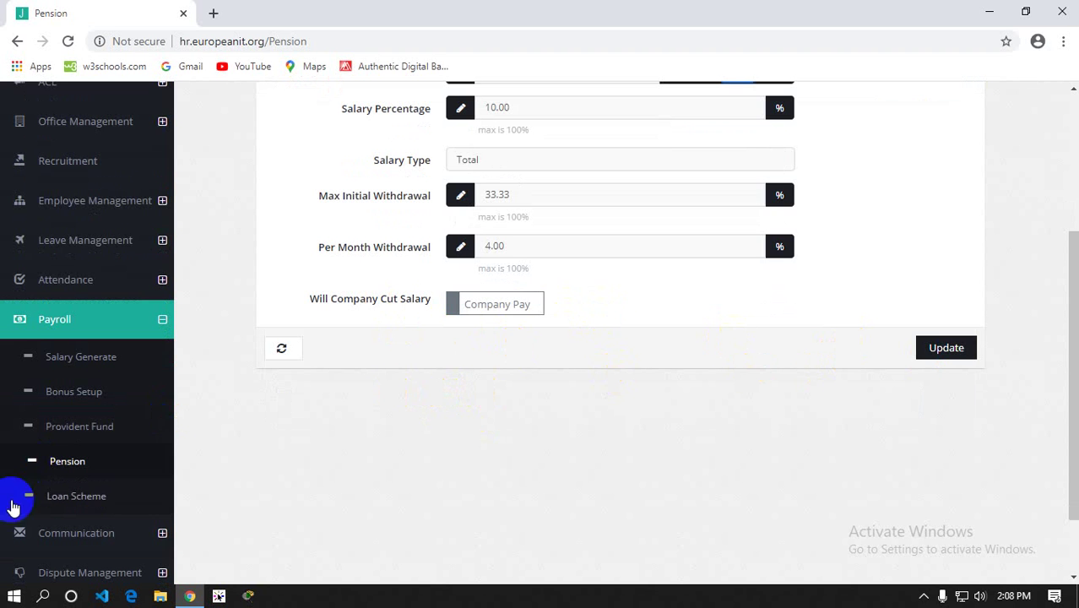
{"action": "left_click", "coordinate": [85, 495]}
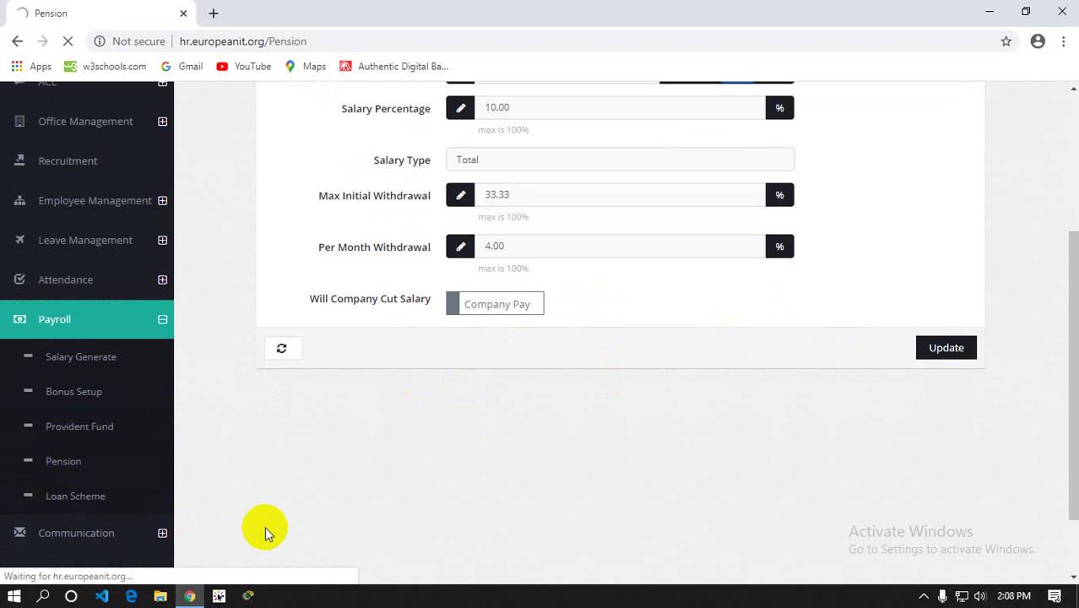
Look over the loan types table: Advance Payment, Home Loan and Car Loan
{"action": "scroll", "coordinate": [318, 453], "scroll_direction": "down", "scroll_amount": 1}
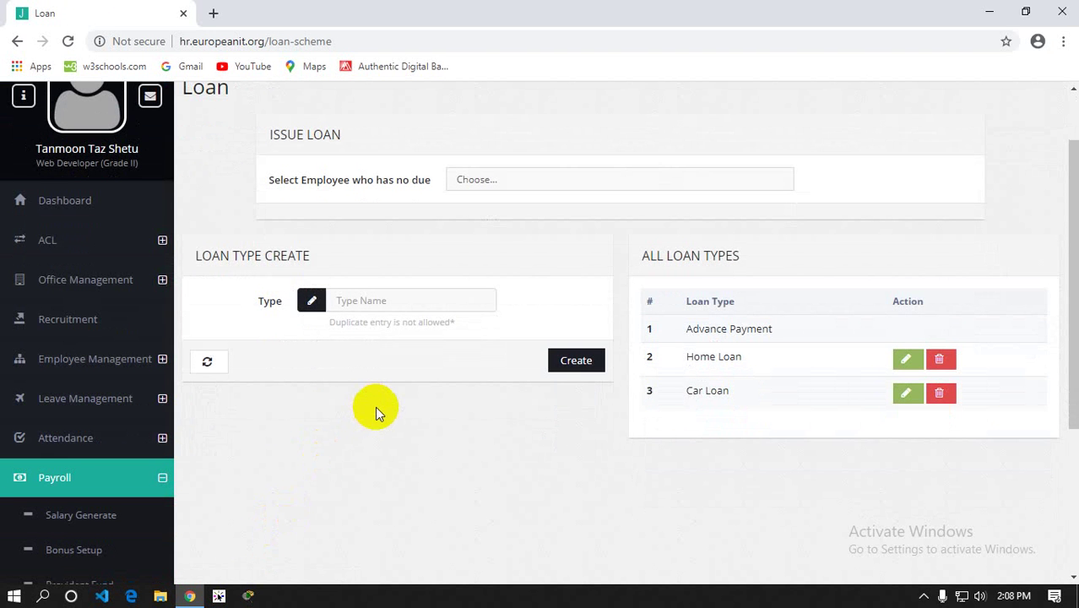
{"action": "left_click", "coordinate": [347, 306]}
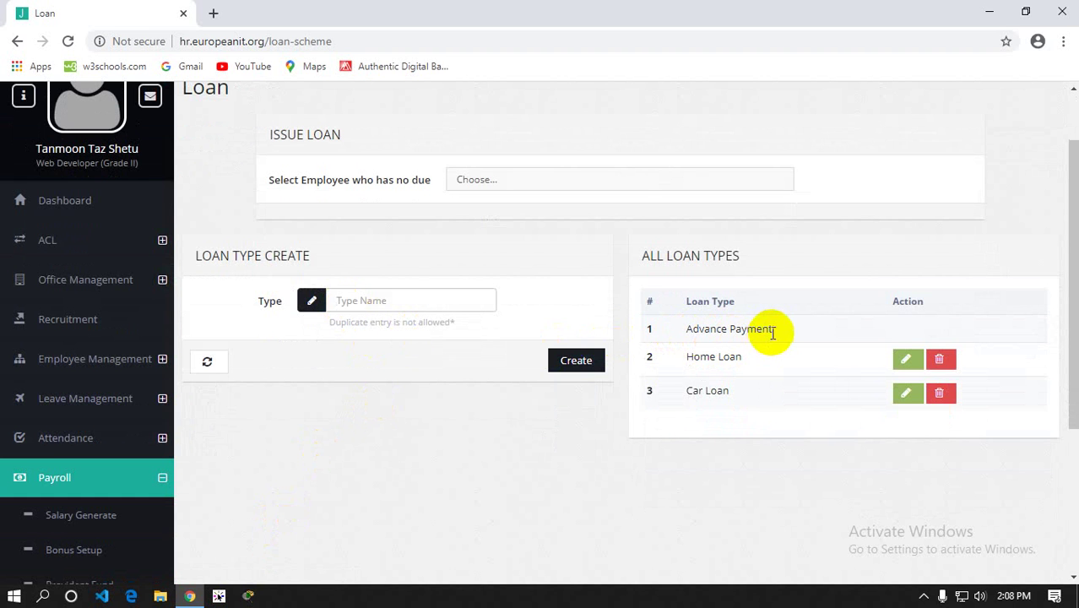
{"action": "left_click_drag", "start_coordinate": [771, 334], "coordinate": [681, 335]}
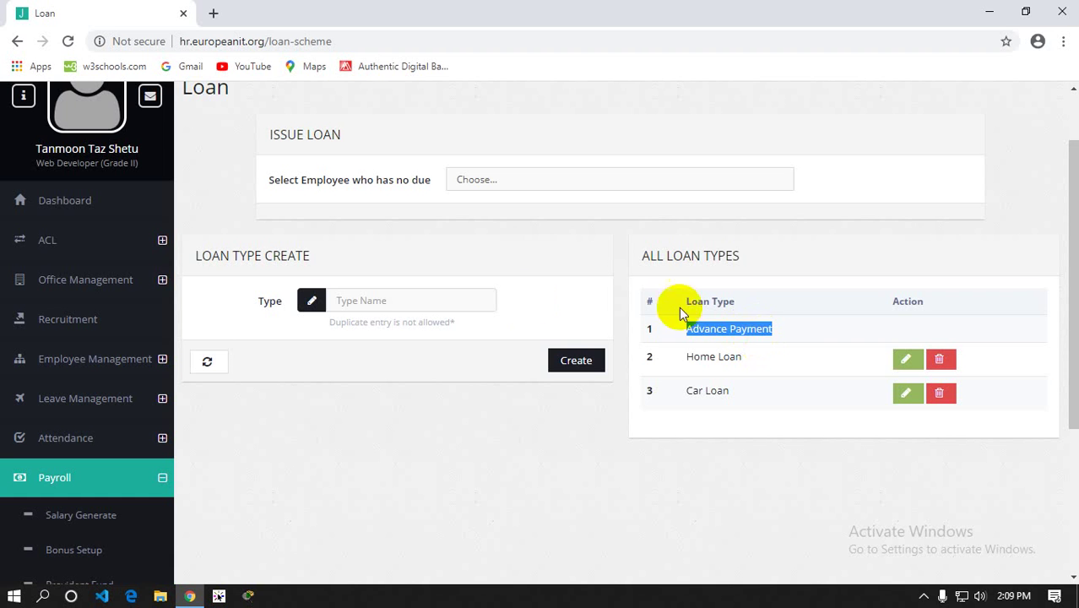
Choose an employee with no dues and check the 0.5 maximum loan amount and loan types
{"action": "left_click", "coordinate": [543, 180]}
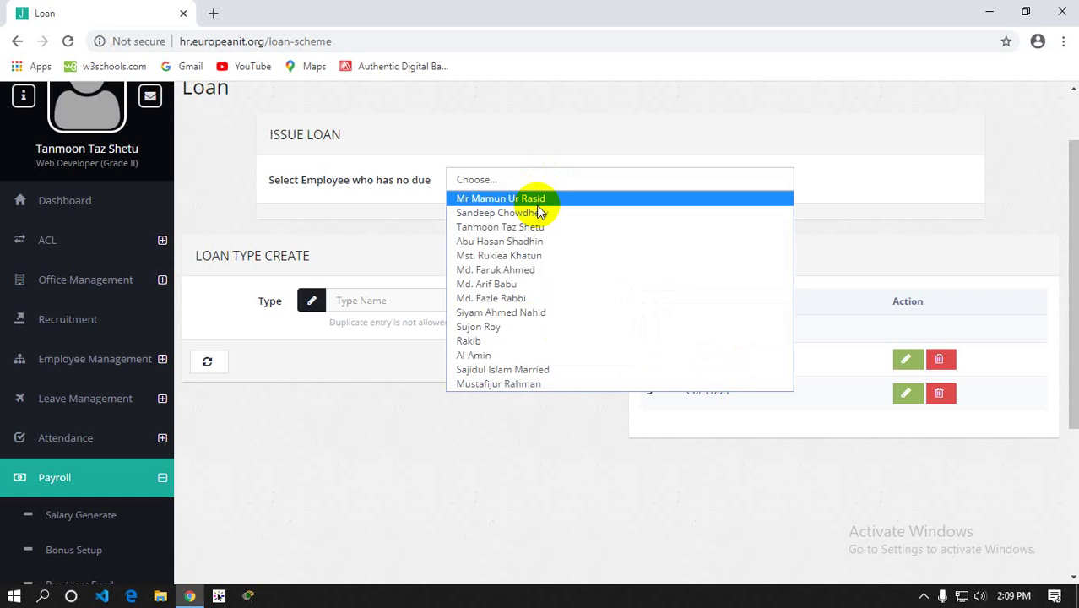
{"action": "left_click", "coordinate": [536, 198]}
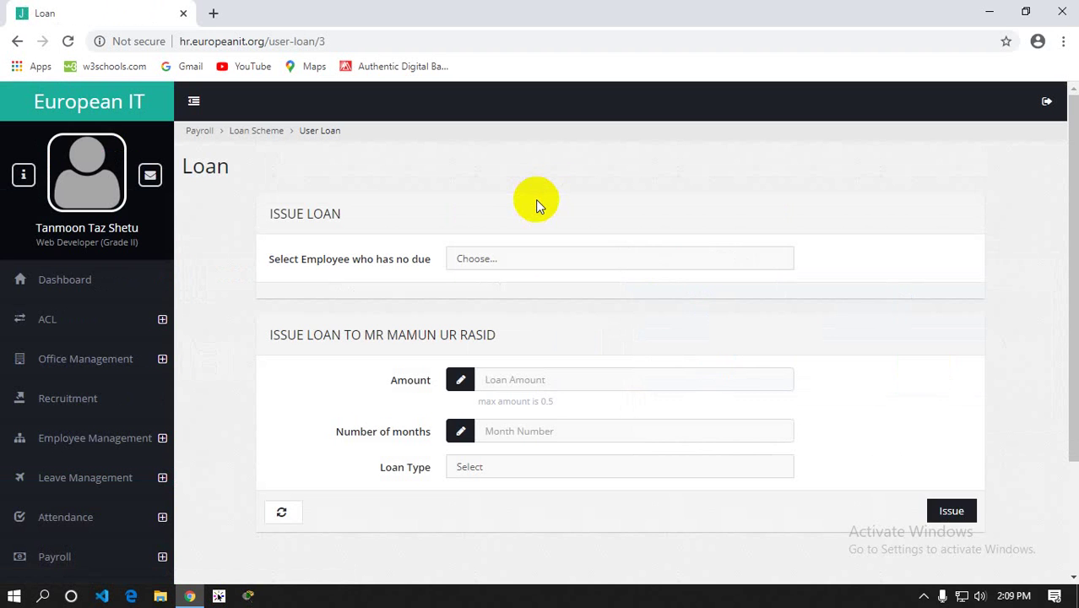
{"action": "scroll", "coordinate": [535, 199], "scroll_direction": "down", "scroll_amount": 1}
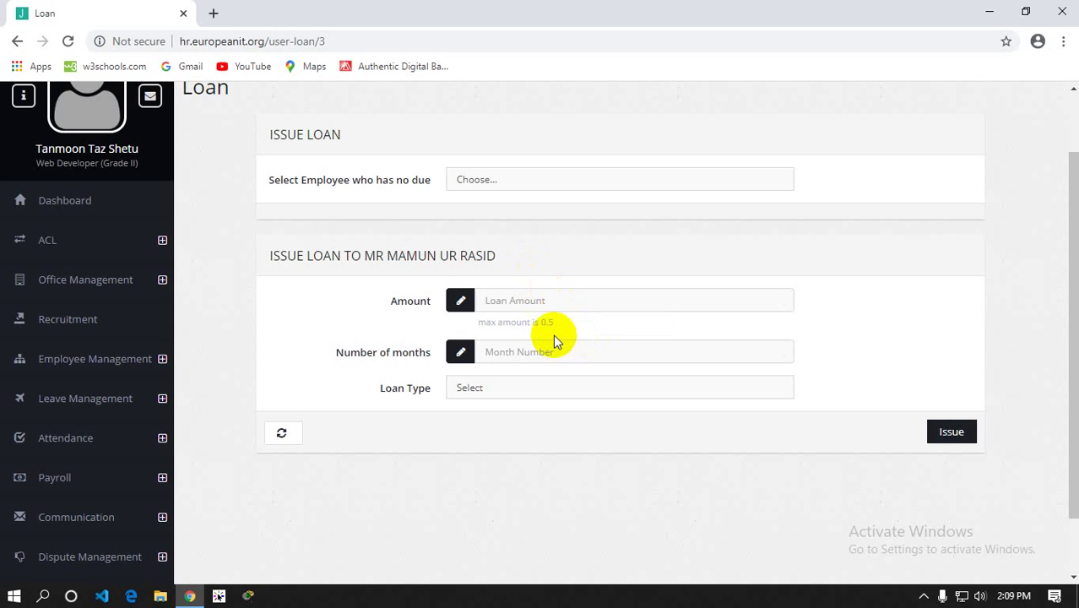
{"action": "double_click", "coordinate": [550, 322]}
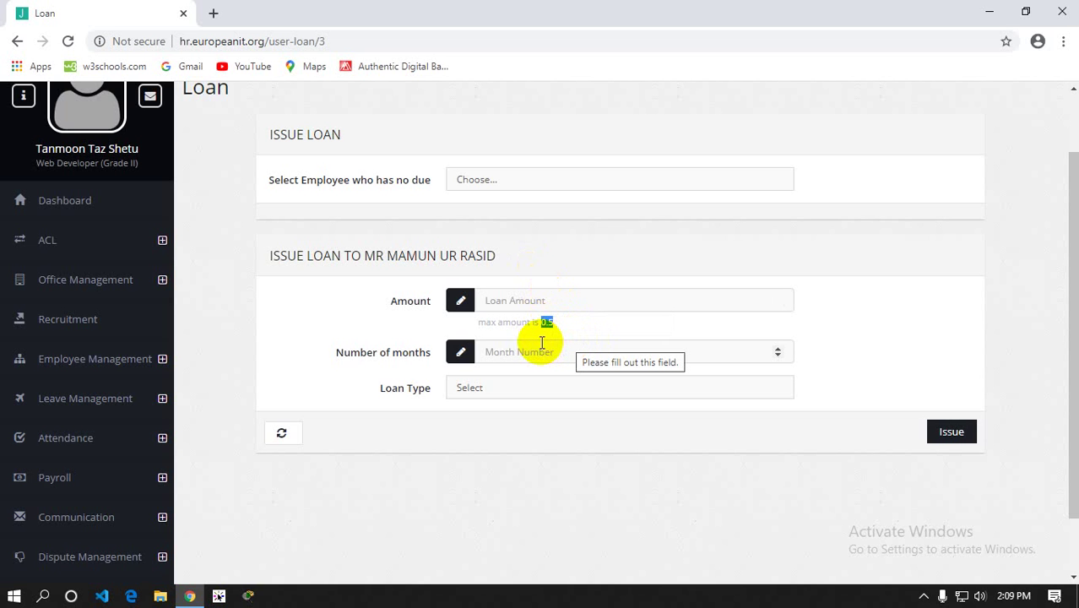
{"action": "left_click", "coordinate": [498, 389]}
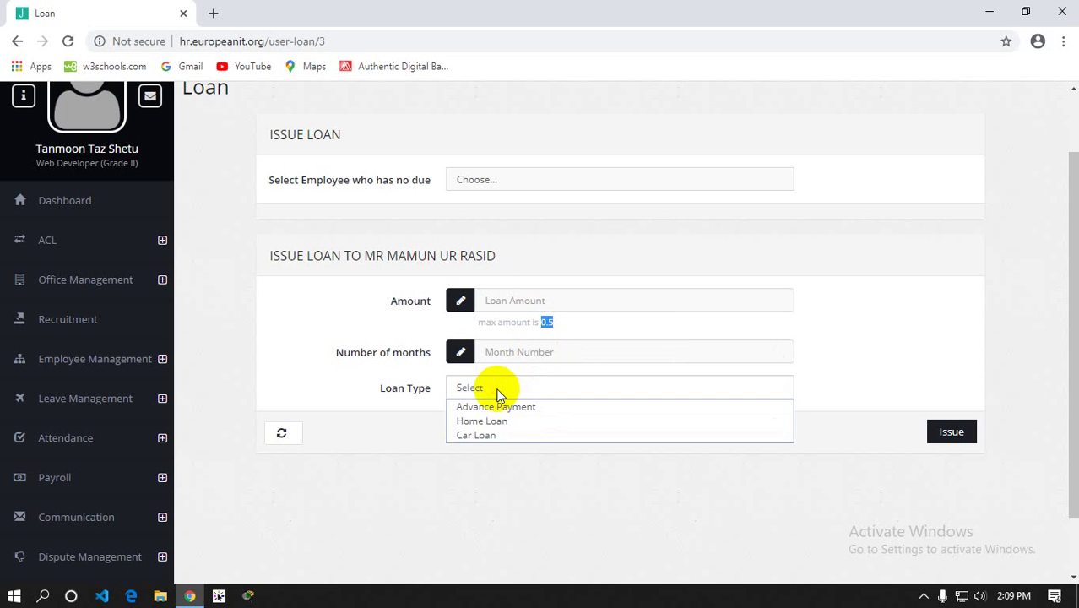
{"action": "left_click", "coordinate": [335, 395]}
Enter 12 as the number of months for the loan
{"action": "left_click", "coordinate": [517, 349]}
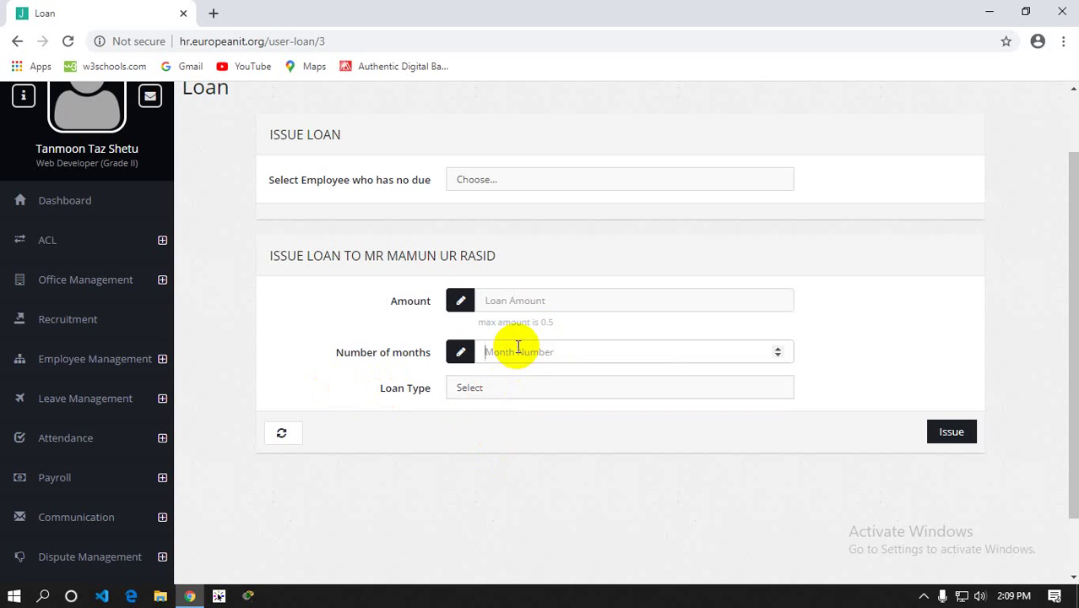
{"action": "type", "text": "12"}
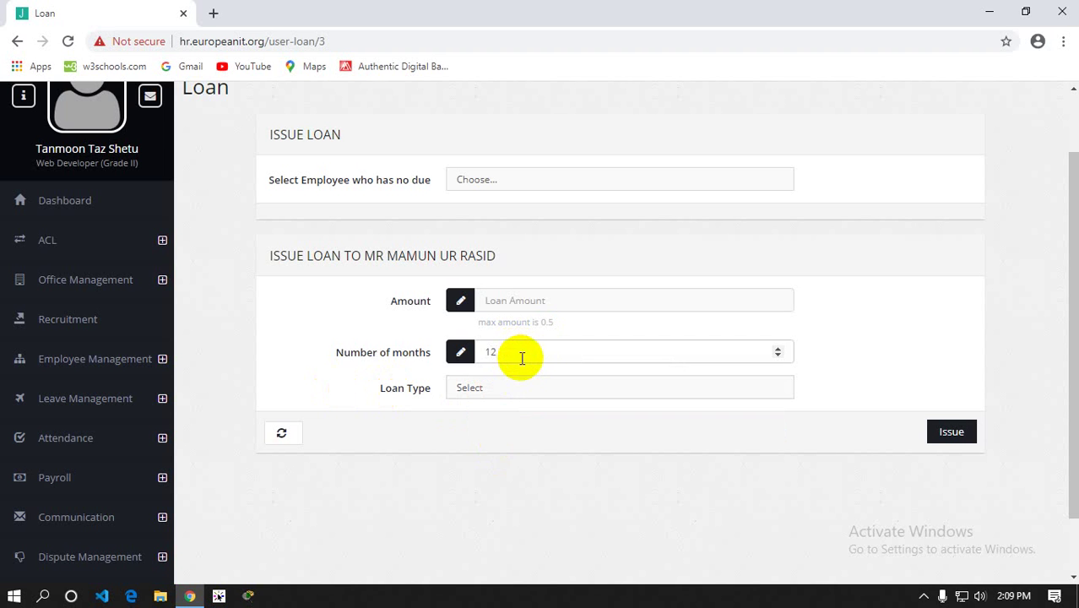
{"action": "scroll", "coordinate": [202, 306], "scroll_direction": "down", "scroll_amount": 1}
{"action": "scroll", "coordinate": [202, 305], "scroll_direction": "down", "scroll_amount": 1}
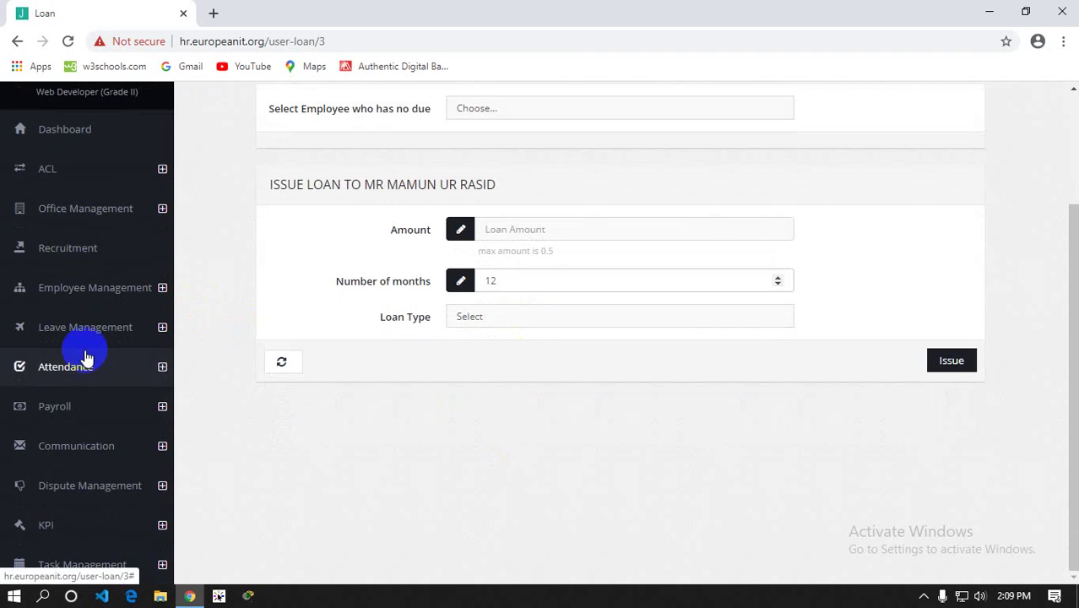
{"action": "left_click", "coordinate": [93, 367]}
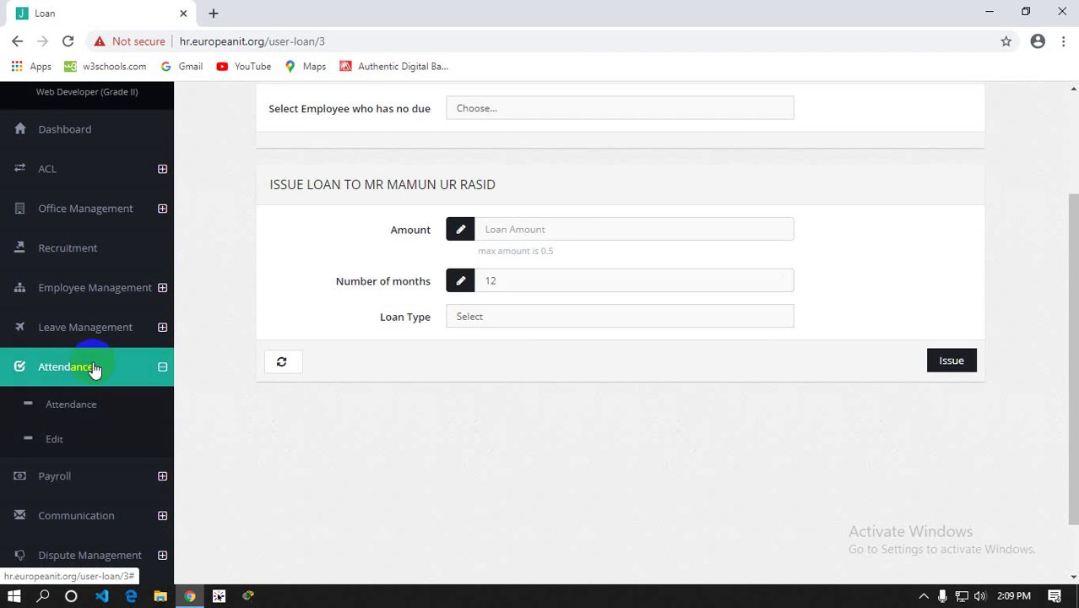
Expand Communication and open the Global messaging page
{"action": "left_click", "coordinate": [91, 369]}
{"action": "left_click", "coordinate": [91, 414]}
{"action": "scroll", "coordinate": [90, 421], "scroll_direction": "down", "scroll_amount": 2}
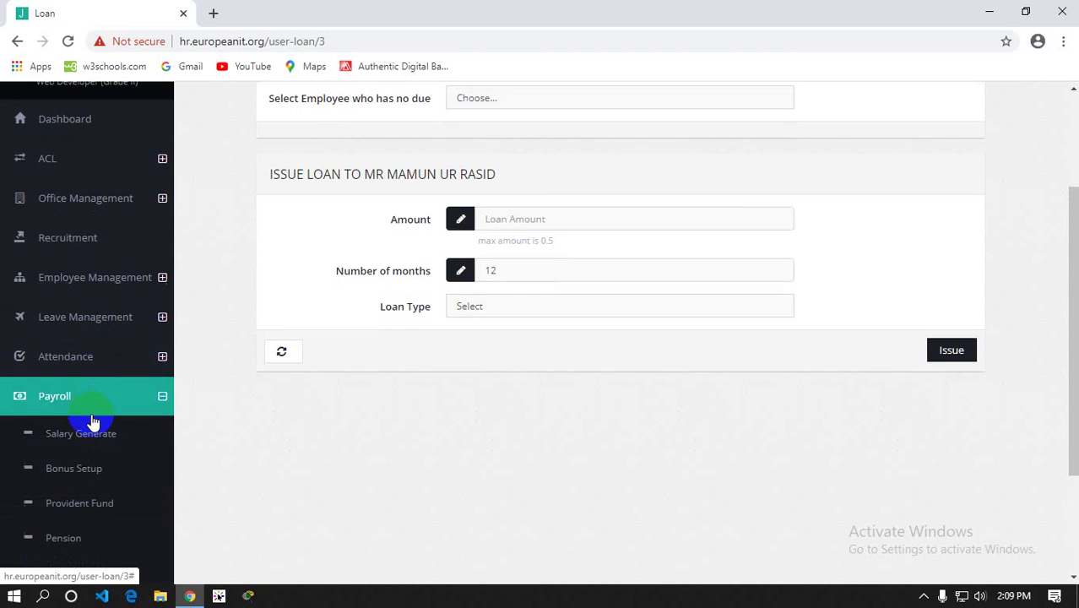
{"action": "left_click", "coordinate": [96, 469]}
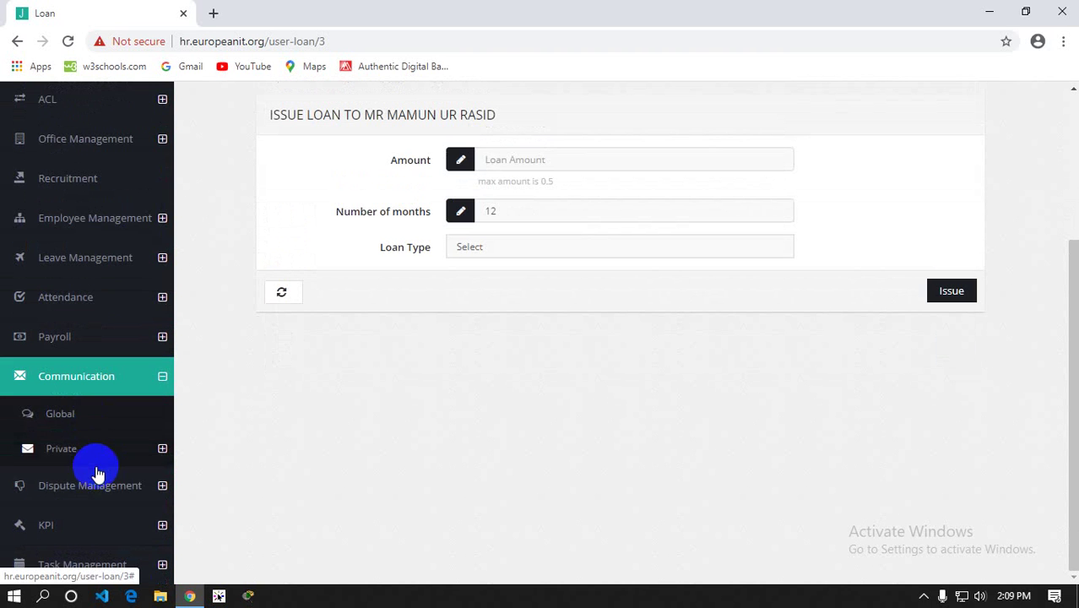
{"action": "left_click", "coordinate": [69, 426]}
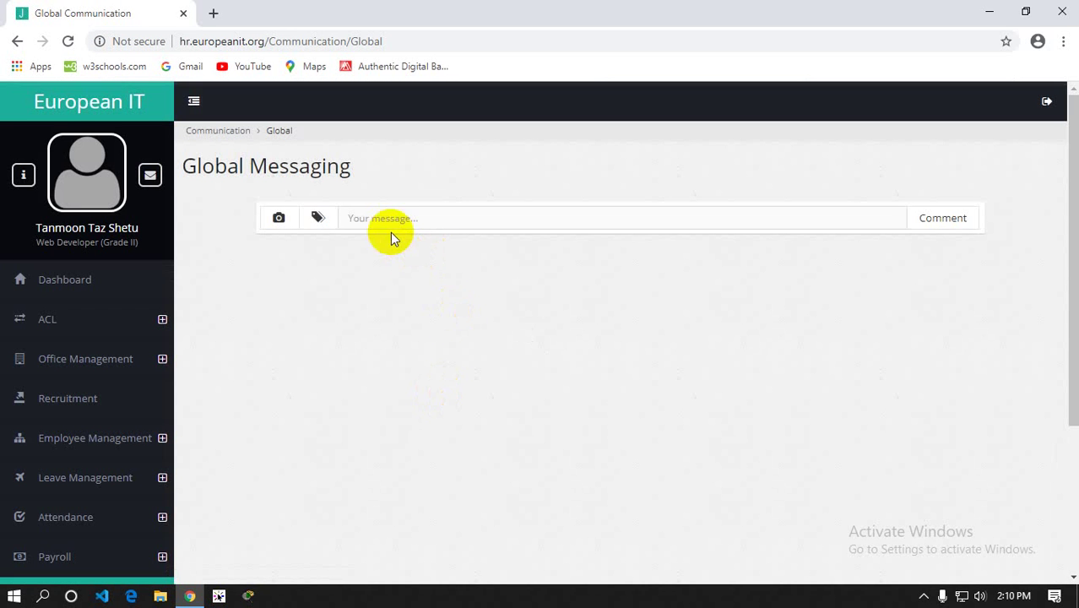
{"action": "left_click", "coordinate": [375, 218]}
{"action": "scroll", "coordinate": [85, 472], "scroll_direction": "down", "scroll_amount": 3}
Go to the Private Inbox and start a new message with COMPOSE
{"action": "left_click", "coordinate": [85, 447]}
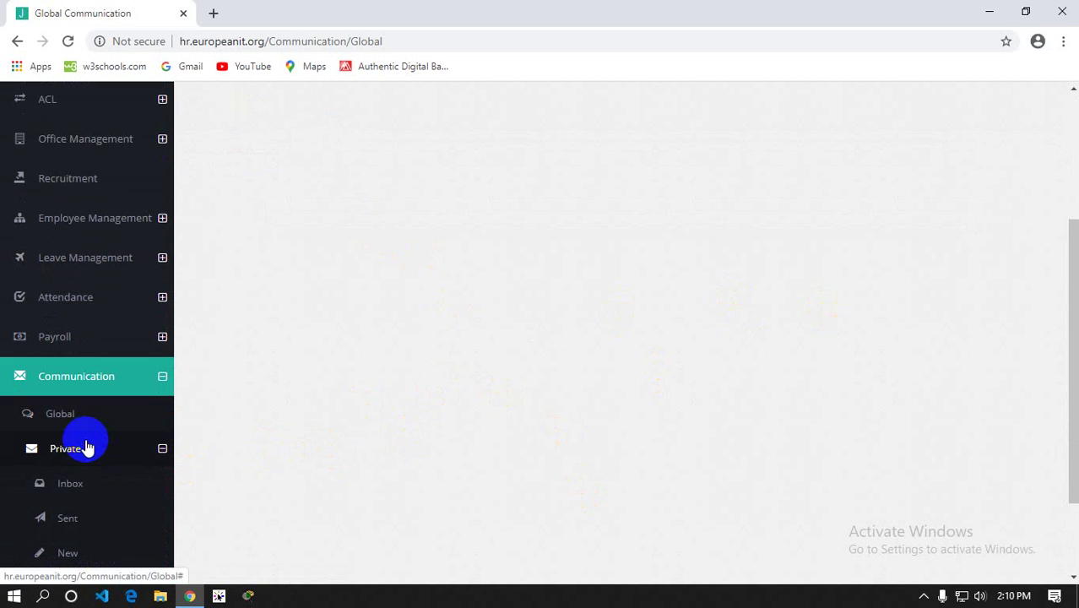
{"action": "left_click", "coordinate": [76, 484]}
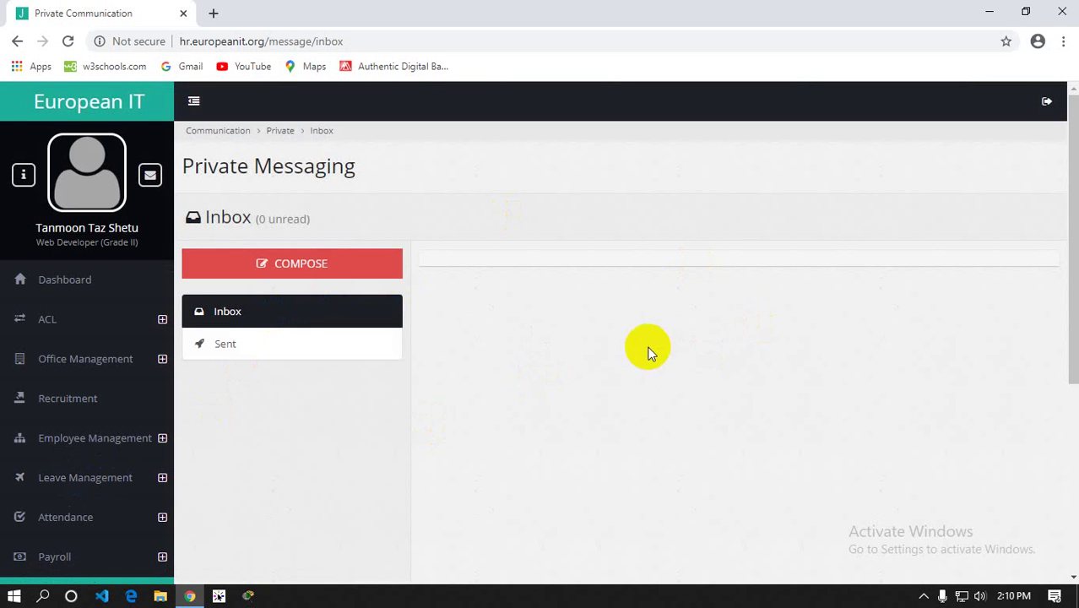
{"action": "left_click", "coordinate": [294, 276]}
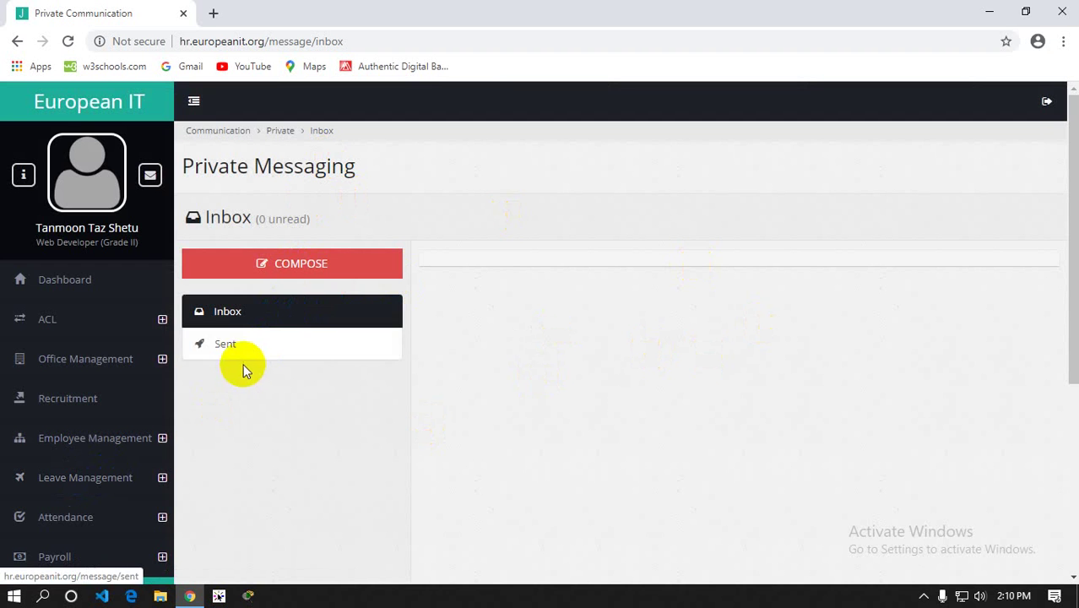
{"action": "scroll", "coordinate": [118, 425], "scroll_direction": "down", "scroll_amount": 3}
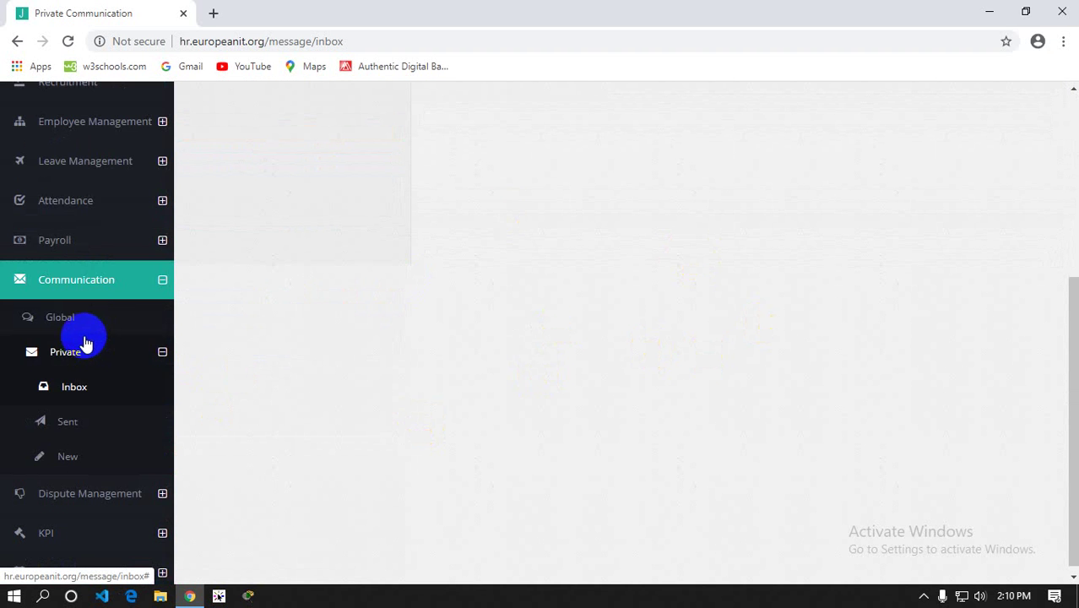
{"action": "scroll", "coordinate": [303, 110], "scroll_direction": "up", "scroll_amount": 1}
{"action": "left_click", "coordinate": [303, 110]}
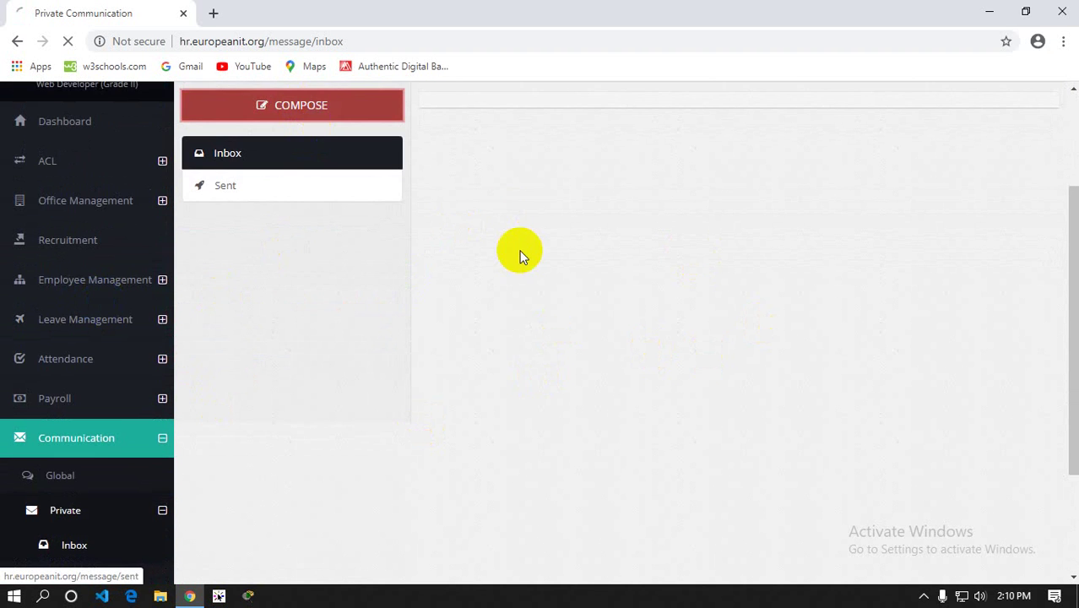
{"action": "scroll", "coordinate": [518, 255], "scroll_direction": "down", "scroll_amount": 1}
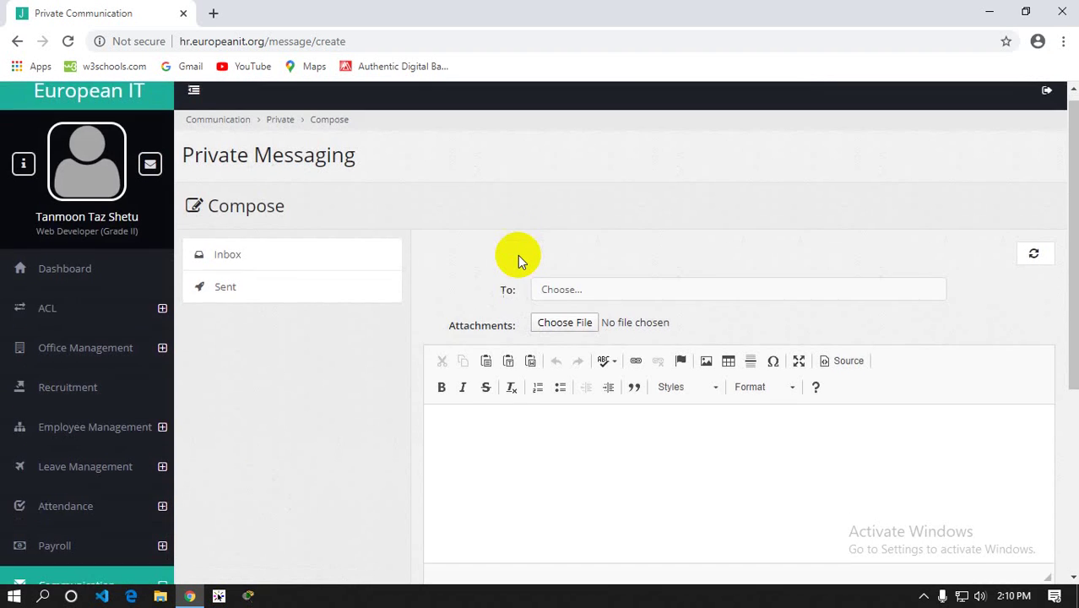
Open the To recipient list and close it without choosing anyone
{"action": "left_click", "coordinate": [638, 221]}
{"action": "left_click", "coordinate": [638, 221]}
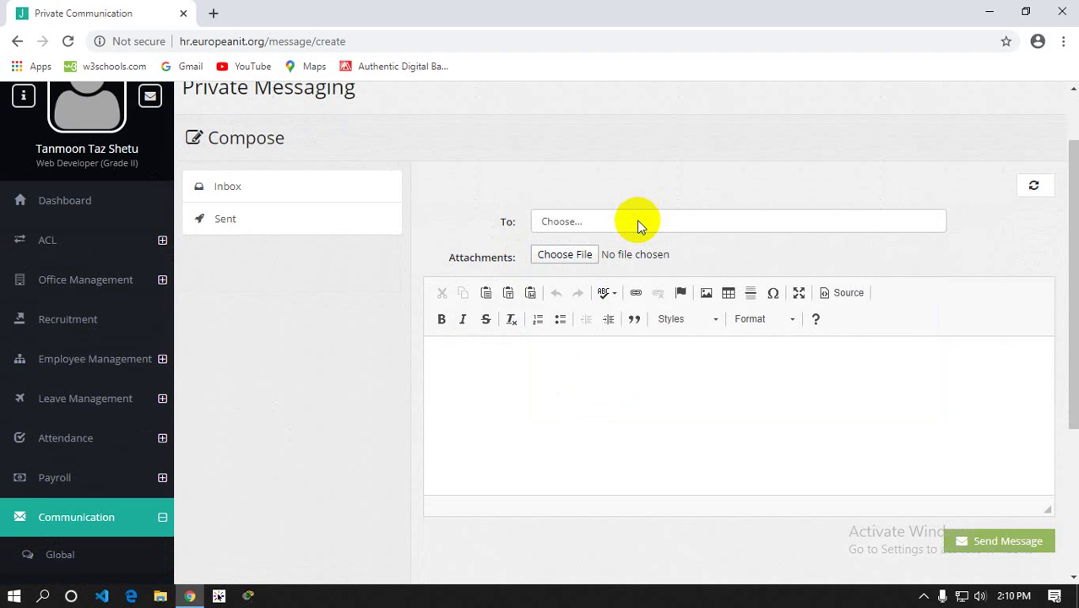
{"action": "left_click", "coordinate": [639, 224]}
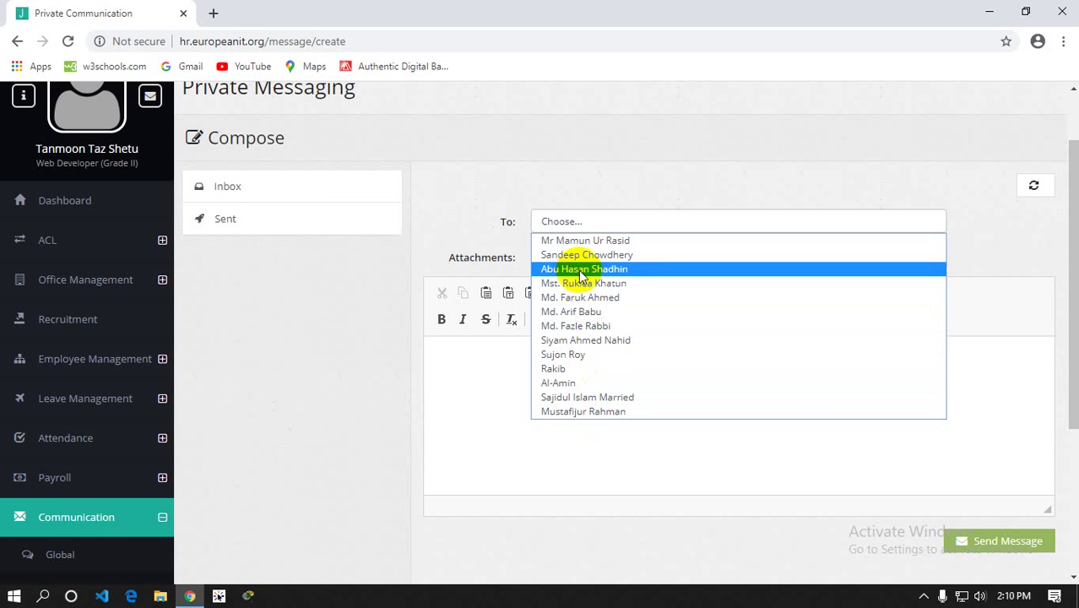
{"action": "left_click", "coordinate": [345, 277]}
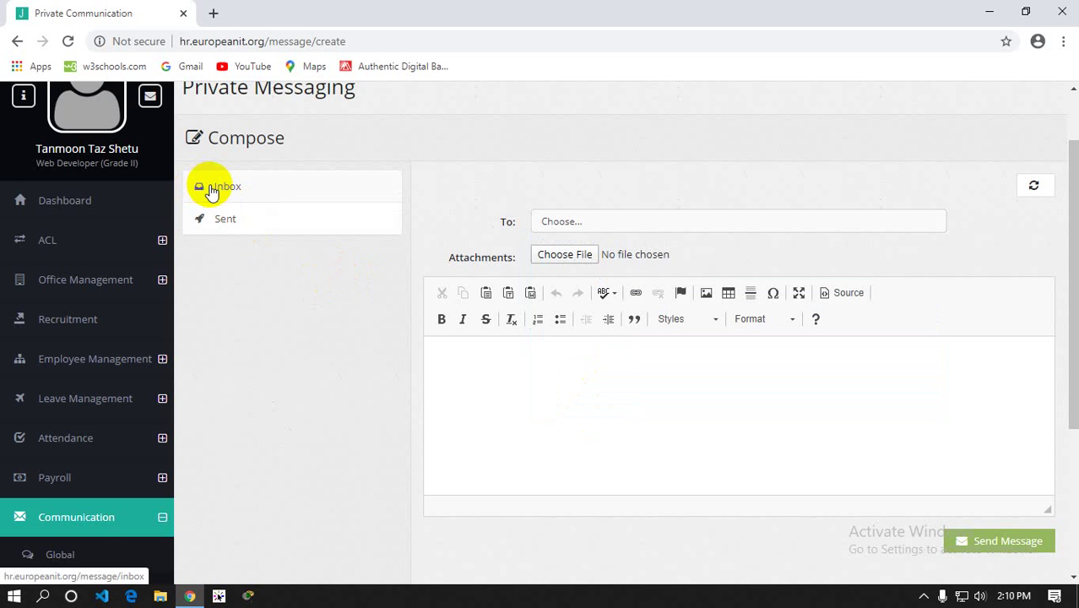
View the Outbox of sent private messages
{"action": "scroll", "coordinate": [174, 279], "scroll_direction": "down", "scroll_amount": 3}
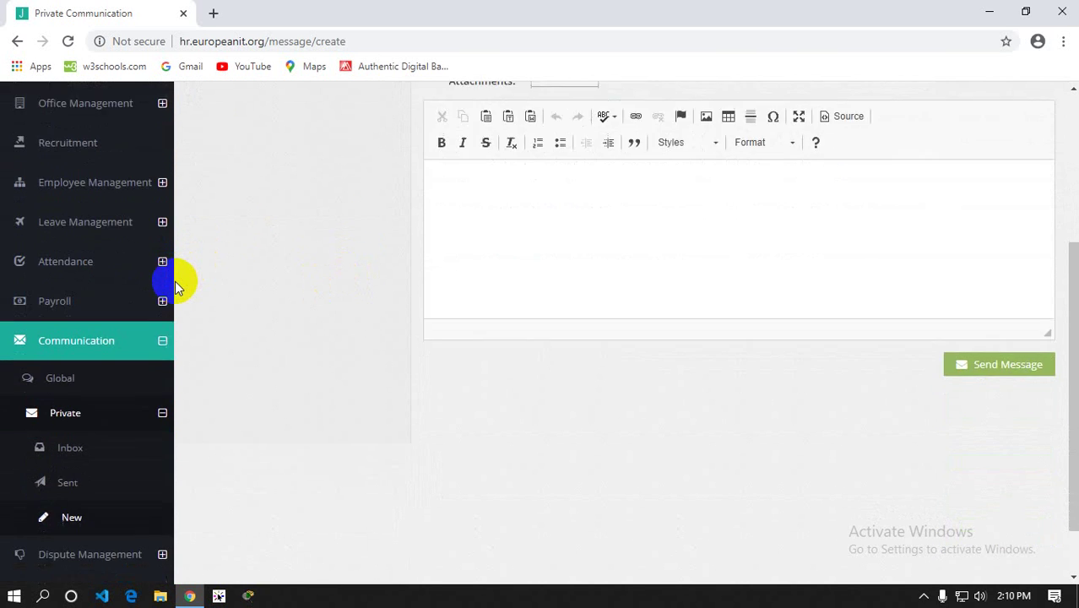
{"action": "scroll", "coordinate": [175, 280], "scroll_direction": "down", "scroll_amount": 1}
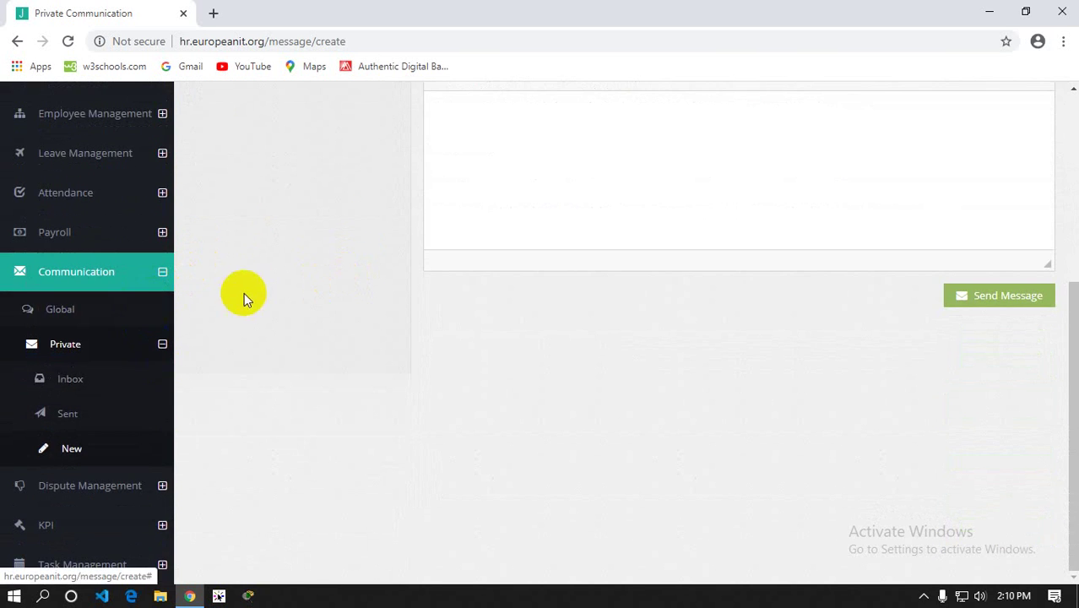
{"action": "scroll", "coordinate": [244, 292], "scroll_direction": "up", "scroll_amount": 4}
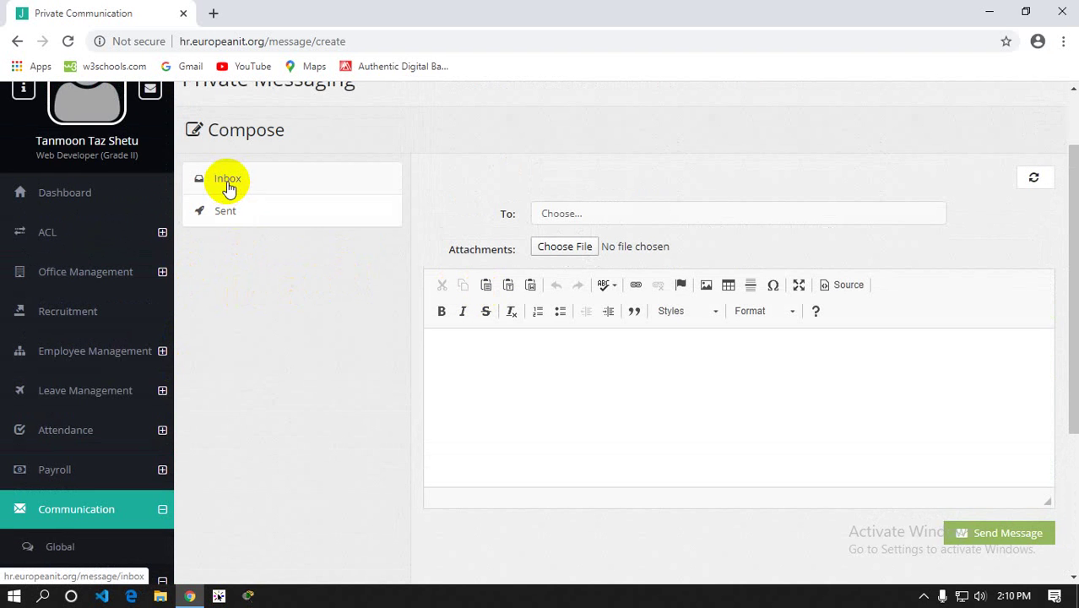
{"action": "left_click", "coordinate": [225, 213]}
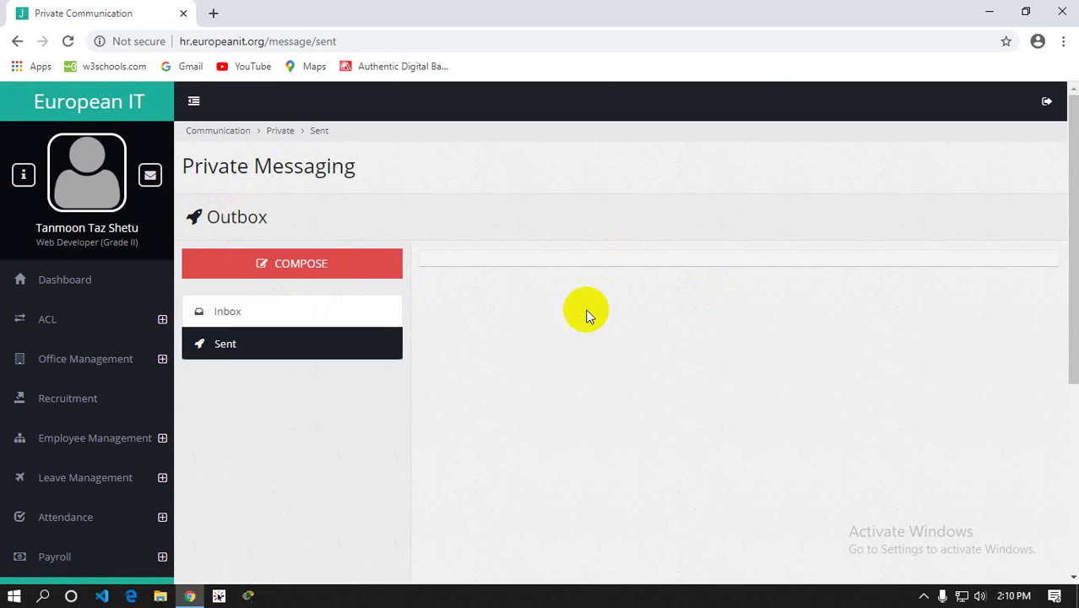
{"action": "scroll", "coordinate": [636, 323], "scroll_direction": "down", "scroll_amount": 4}
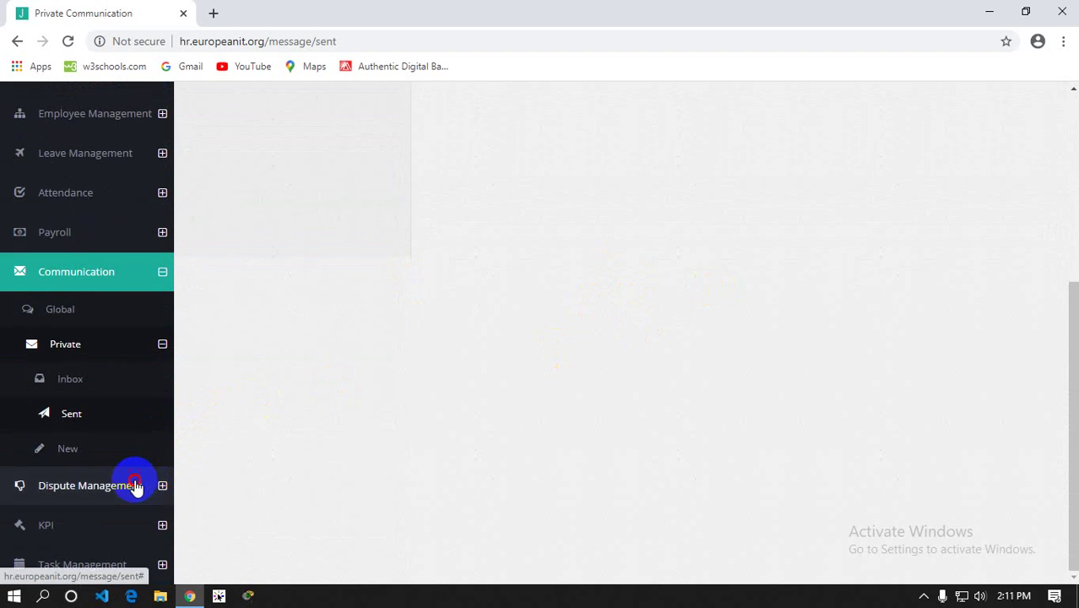
{"action": "left_click", "coordinate": [138, 487]}
File a complaint against a chosen employee with description 'lorem', sending it to the Department Head
{"action": "left_click", "coordinate": [70, 390]}
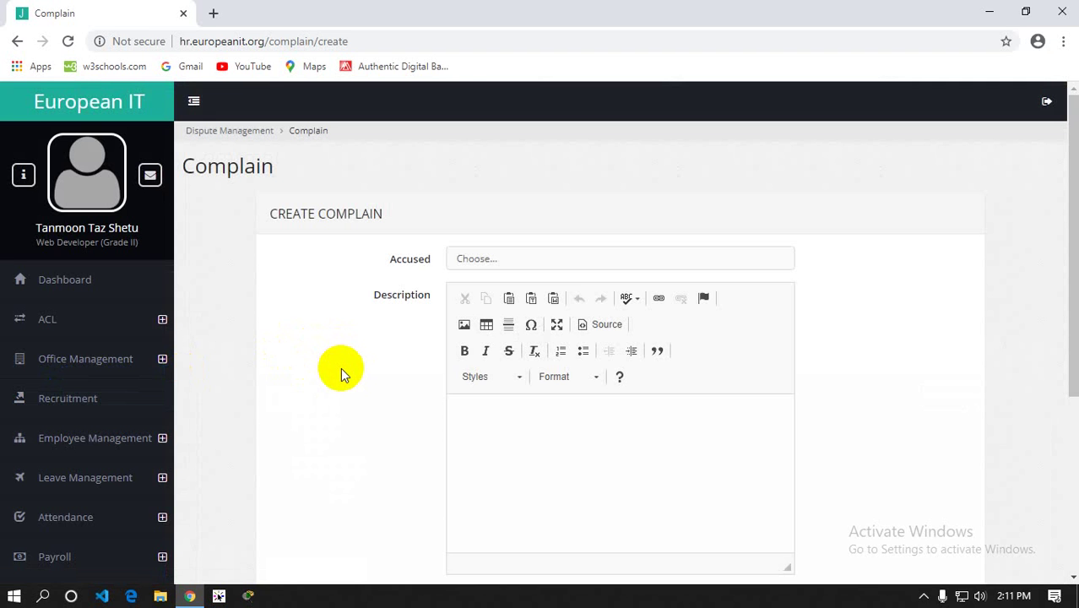
{"action": "scroll", "coordinate": [340, 371], "scroll_direction": "down", "scroll_amount": 1}
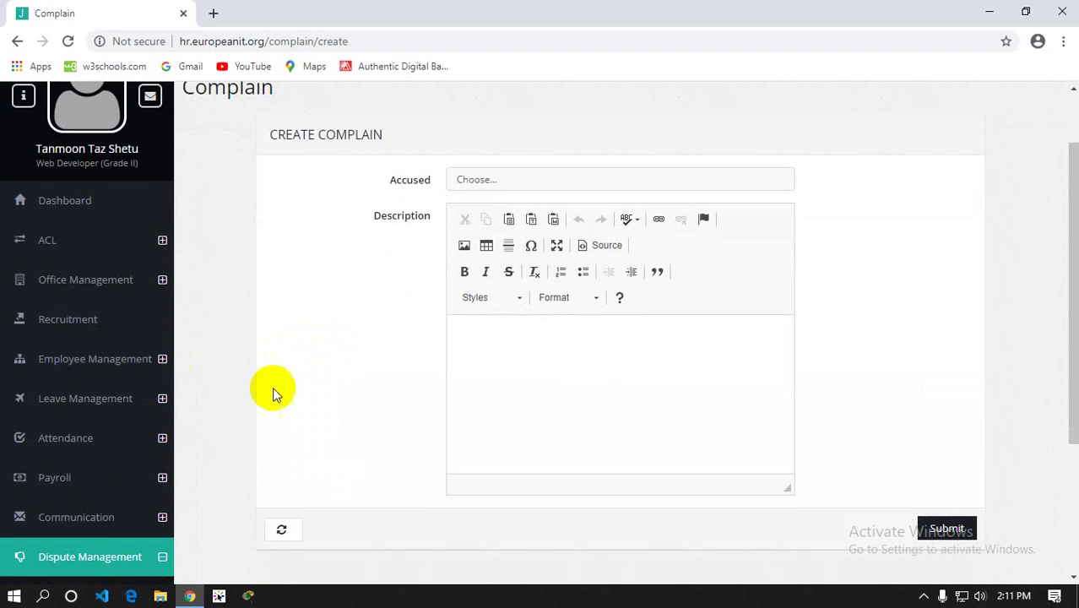
{"action": "scroll", "coordinate": [125, 339], "scroll_direction": "down", "scroll_amount": 2}
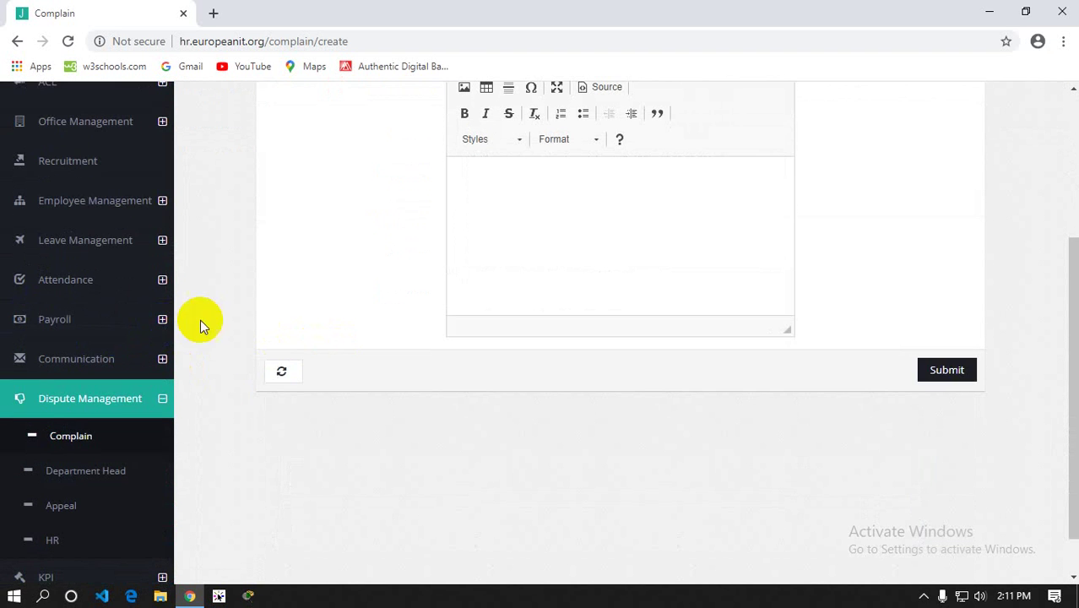
{"action": "scroll", "coordinate": [447, 269], "scroll_direction": "up", "scroll_amount": 2}
{"action": "left_click", "coordinate": [488, 186]}
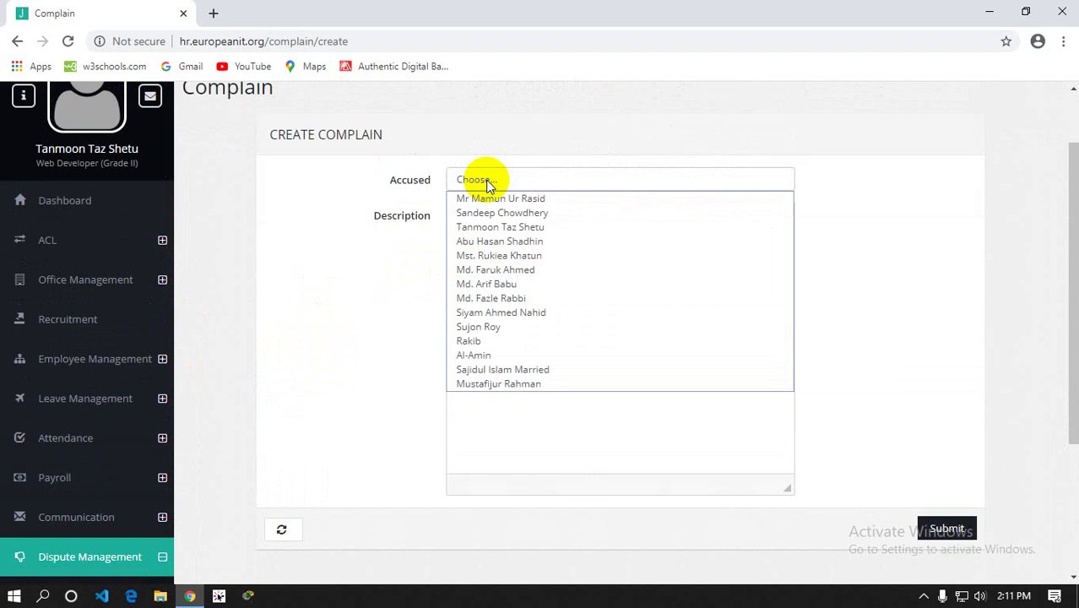
{"action": "left_click", "coordinate": [505, 227]}
{"action": "left_click", "coordinate": [516, 352]}
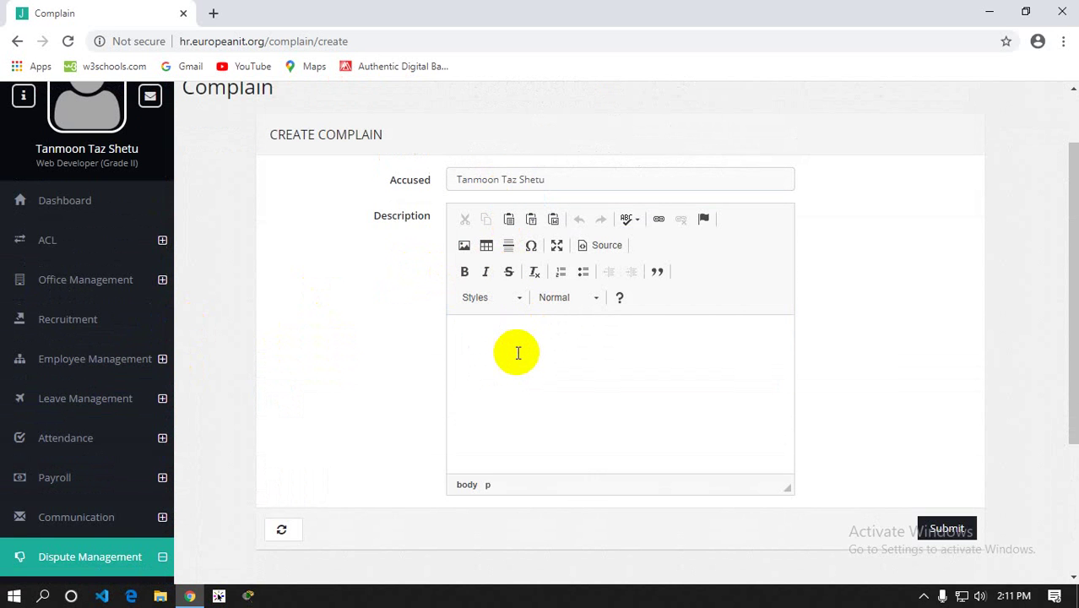
{"action": "type", "text": "lorem"}
{"action": "left_click", "coordinate": [922, 530]}
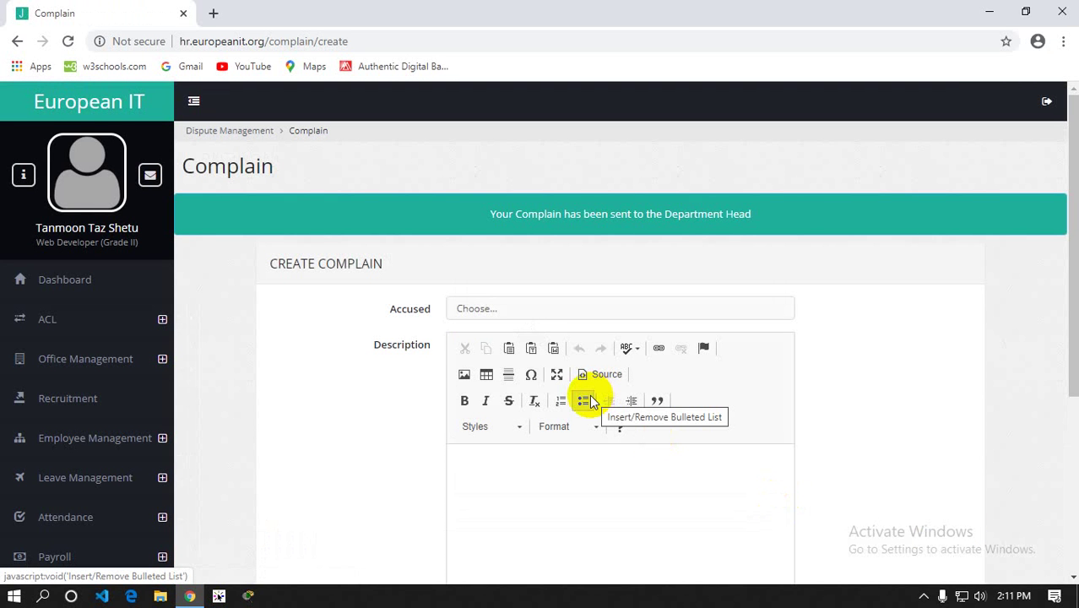
{"action": "scroll", "coordinate": [419, 393], "scroll_direction": "down", "scroll_amount": 3}
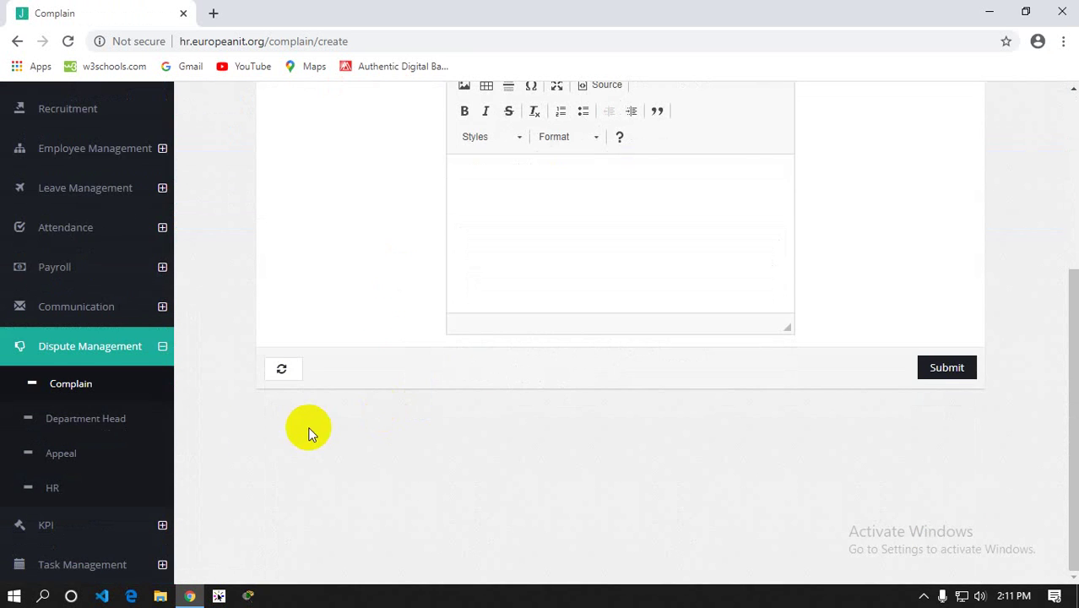
{"action": "left_click", "coordinate": [59, 418]}
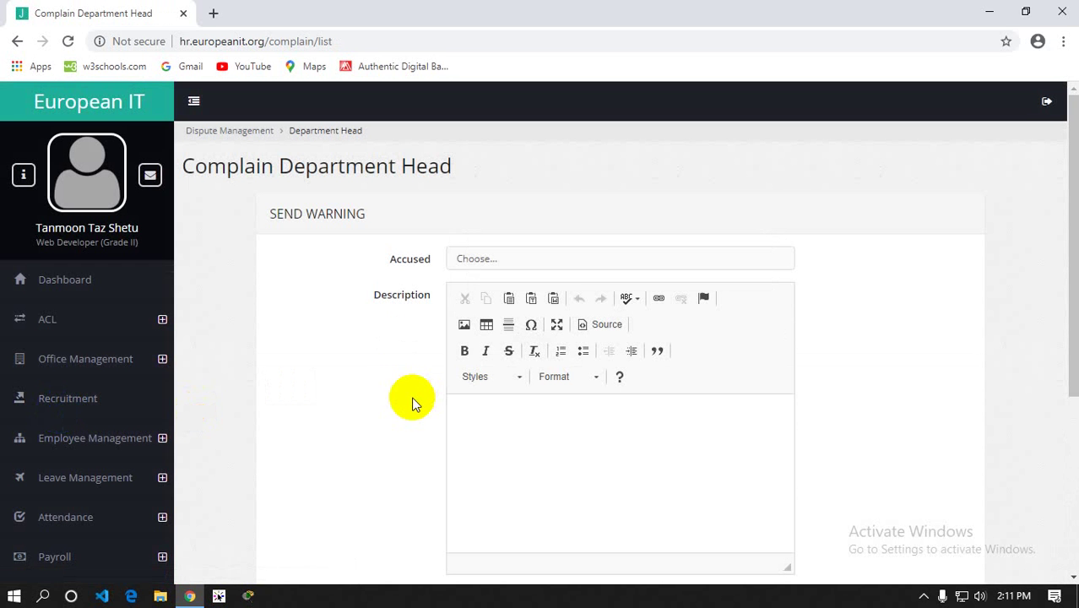
Forward the lorem complaint from the Department Head's Complains table to HR
{"action": "scroll", "coordinate": [415, 402], "scroll_direction": "down", "scroll_amount": 3}
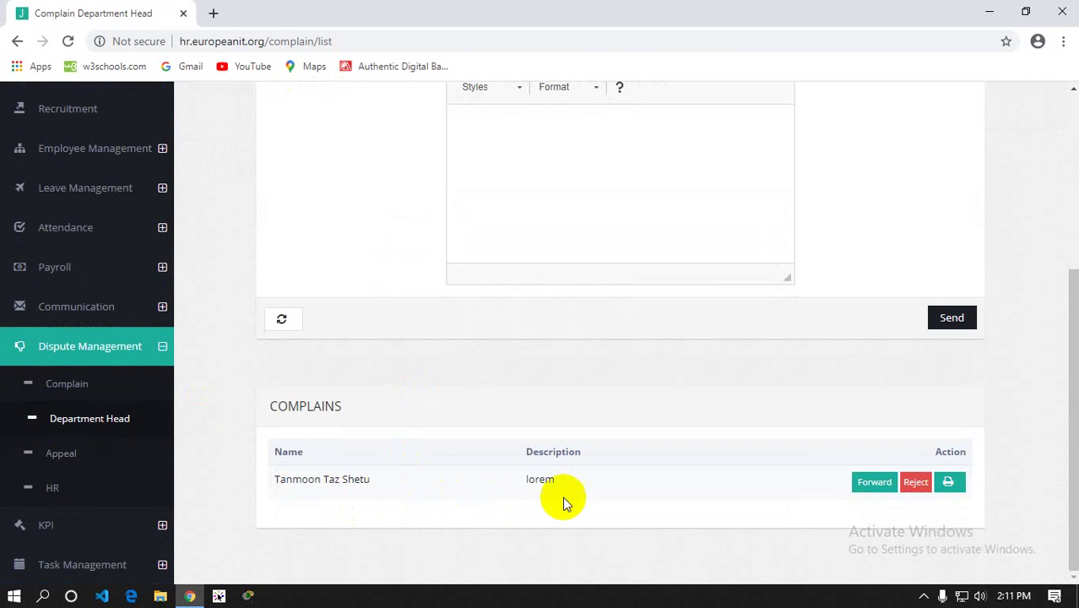
{"action": "scroll", "coordinate": [521, 492], "scroll_direction": "up", "scroll_amount": 2}
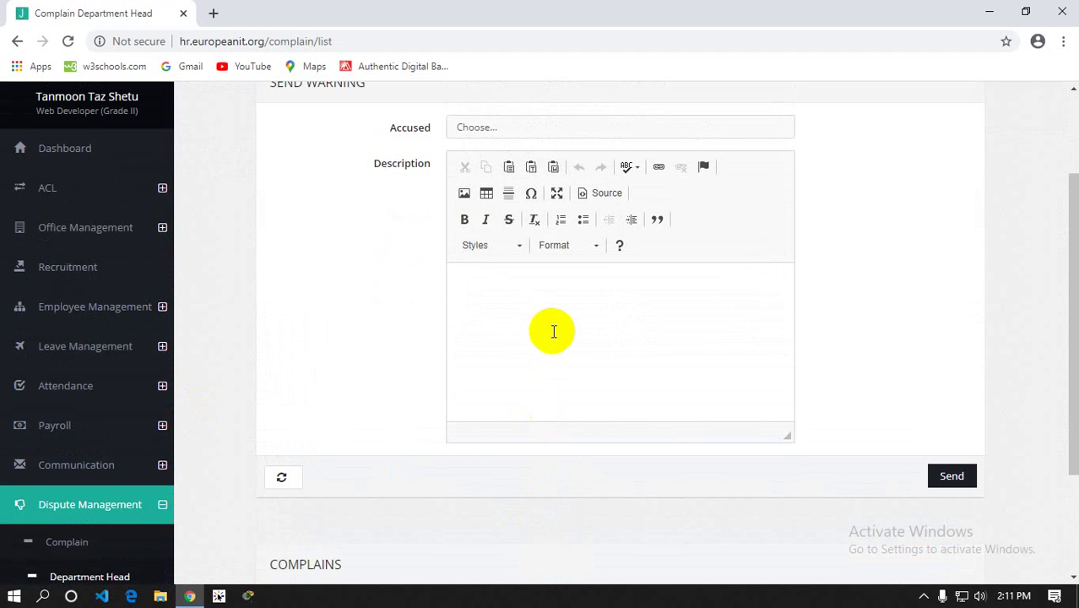
{"action": "scroll", "coordinate": [553, 331], "scroll_direction": "down", "scroll_amount": 2}
{"action": "scroll", "coordinate": [561, 368], "scroll_direction": "up", "scroll_amount": 4}
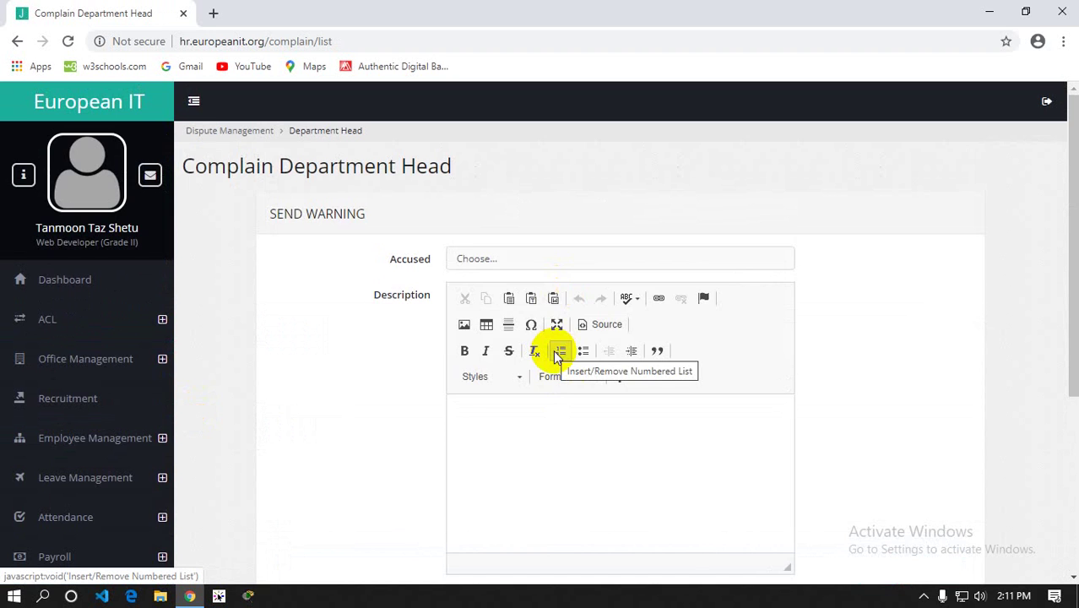
{"action": "scroll", "coordinate": [553, 349], "scroll_direction": "down", "scroll_amount": 4}
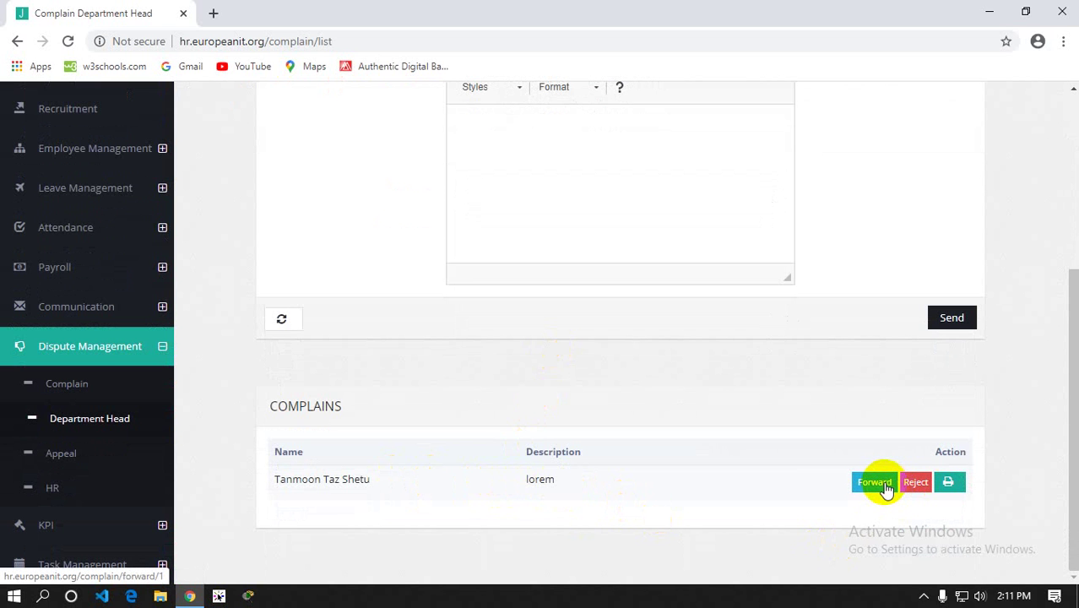
{"action": "left_click", "coordinate": [881, 483]}
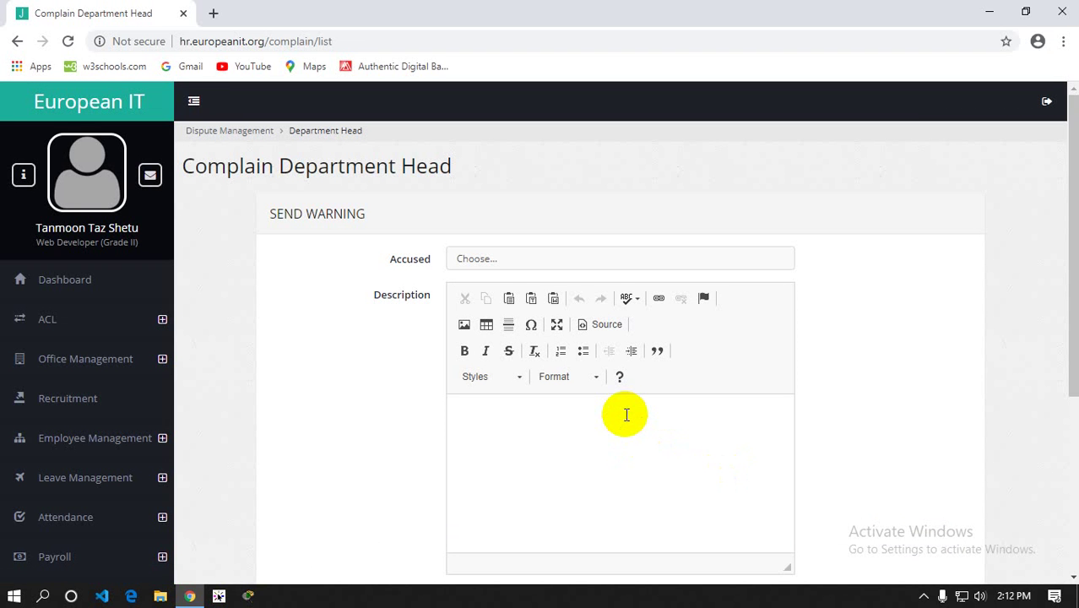
{"action": "scroll", "coordinate": [26, 469], "scroll_direction": "down", "scroll_amount": 3}
{"action": "left_click", "coordinate": [53, 457]}
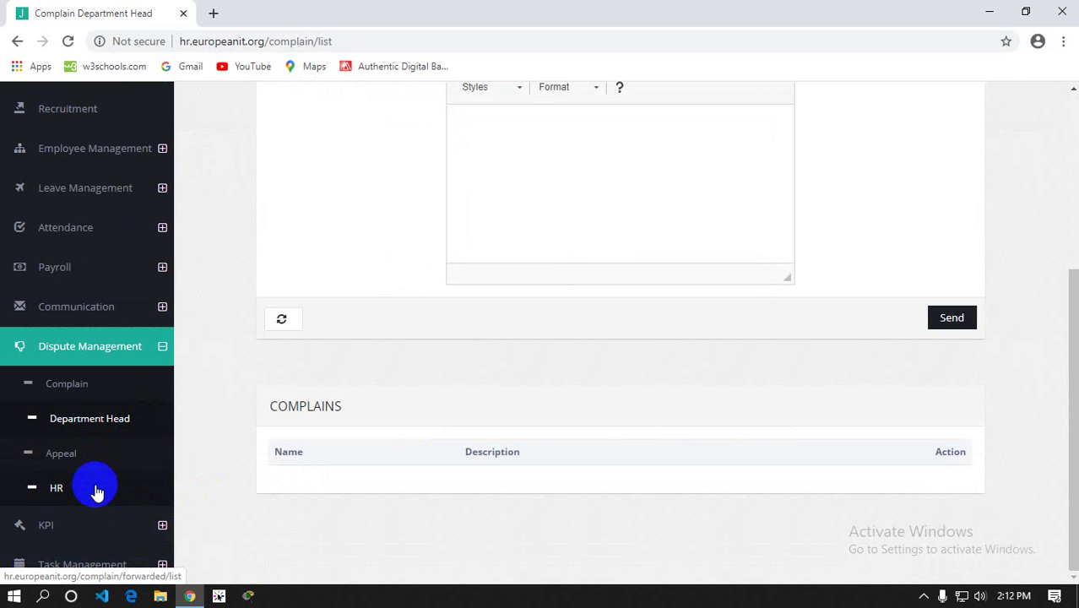
Appeal the lorem complaint with the appeal text 'NA'
{"action": "left_click", "coordinate": [66, 454]}
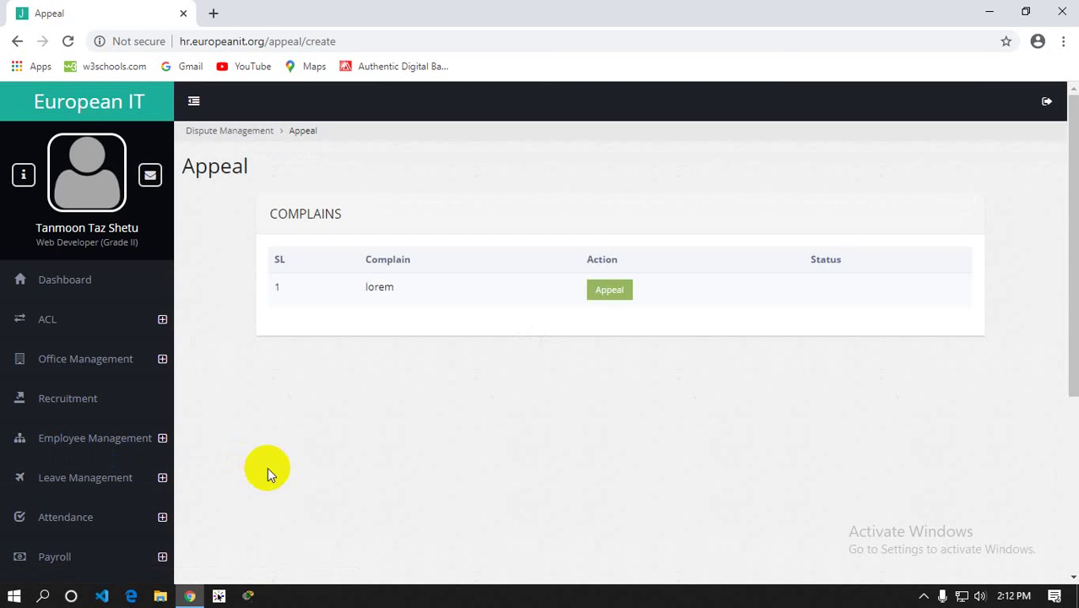
{"action": "scroll", "coordinate": [338, 452], "scroll_direction": "down", "scroll_amount": 2}
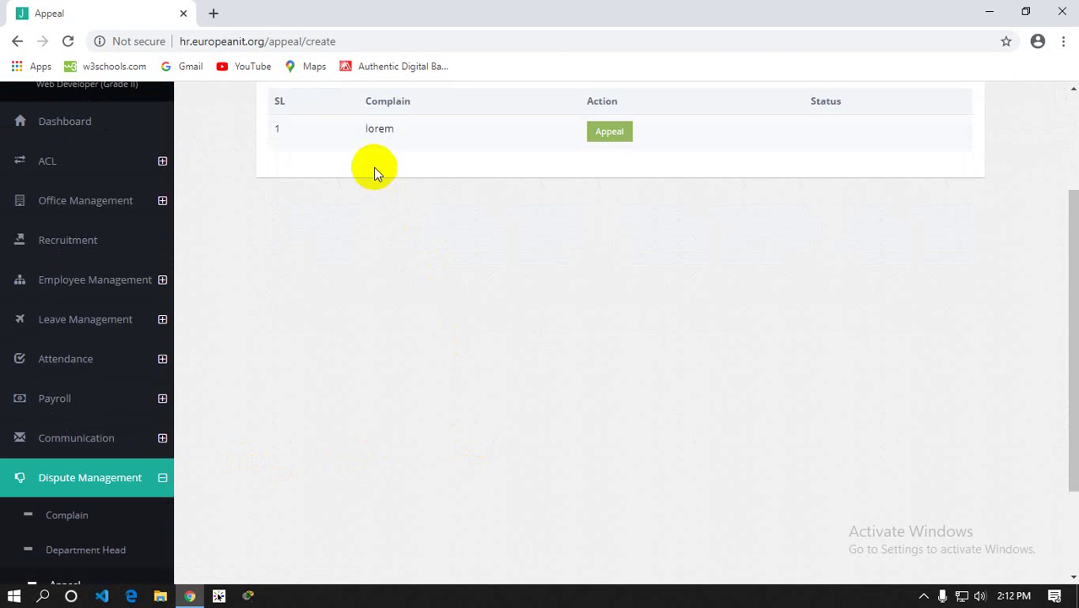
{"action": "scroll", "coordinate": [373, 168], "scroll_direction": "up", "scroll_amount": 1}
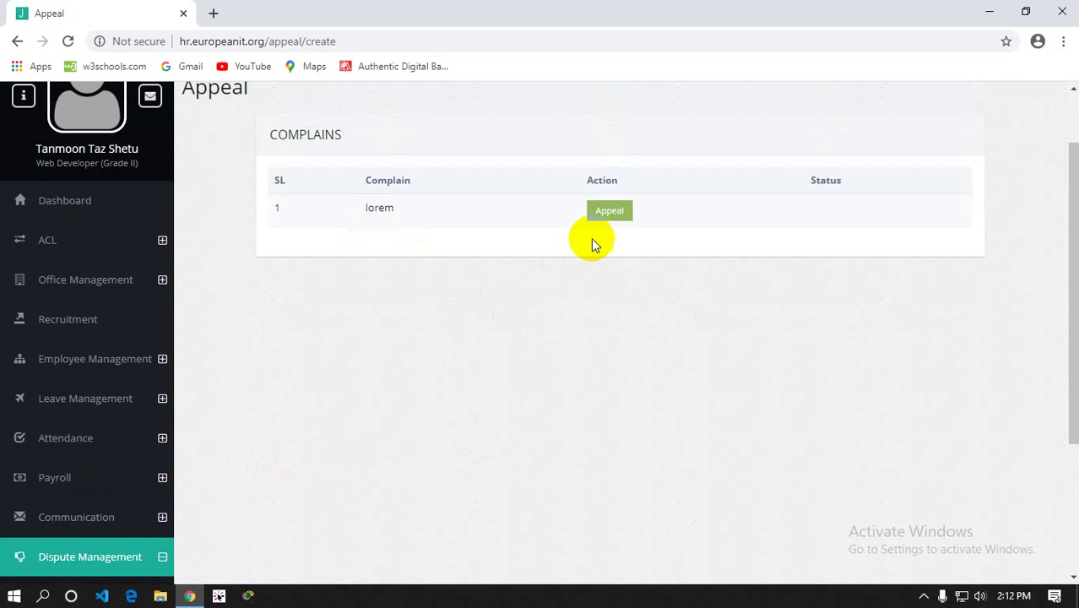
{"action": "left_click", "coordinate": [601, 212]}
{"action": "left_click", "coordinate": [415, 241]}
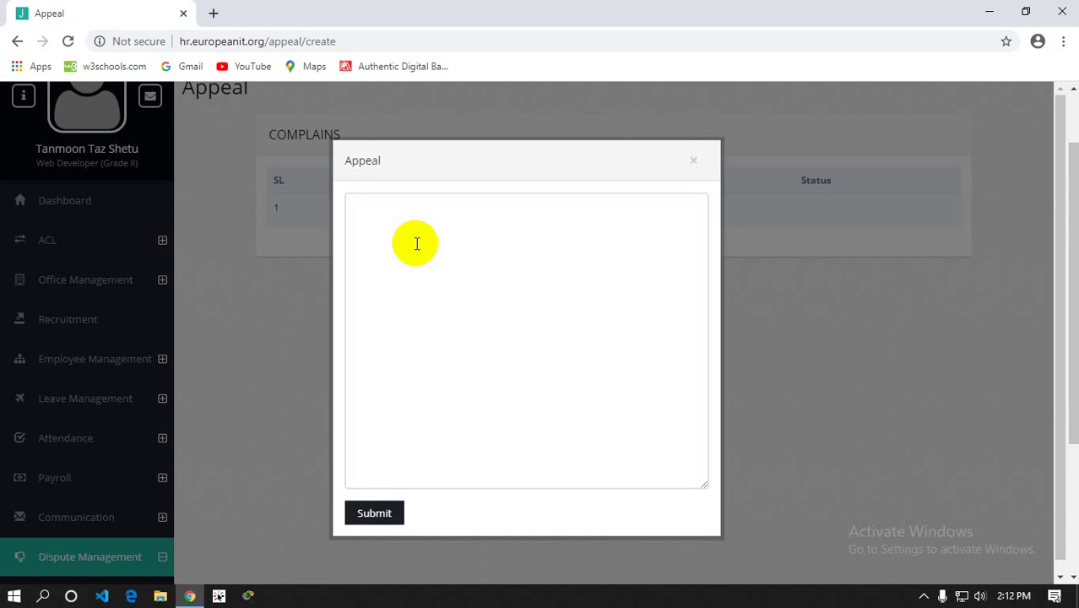
{"action": "type", "text": "NA"}
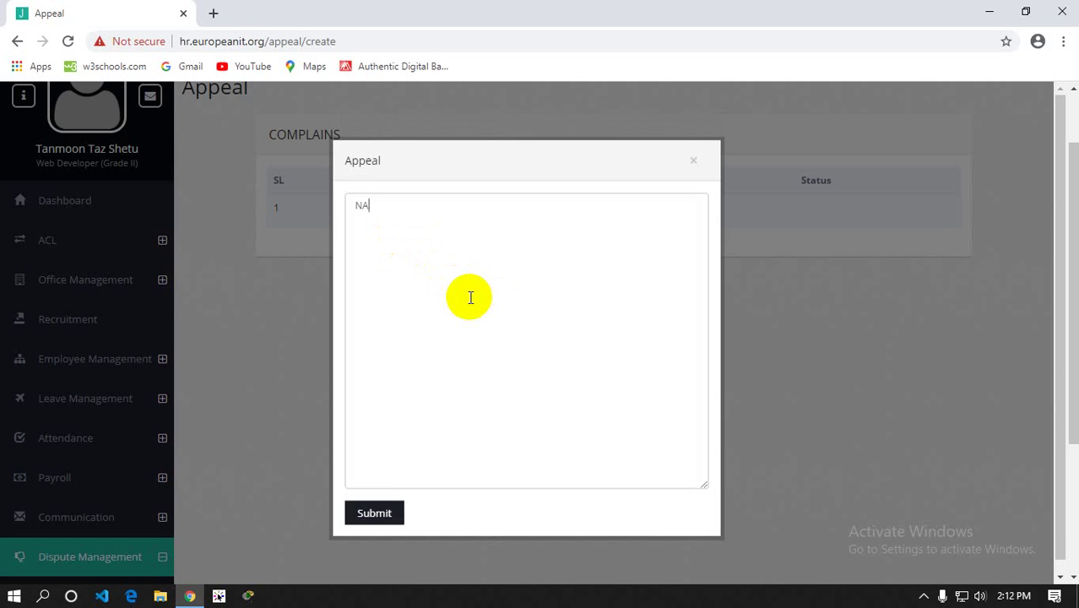
{"action": "left_click", "coordinate": [377, 516]}
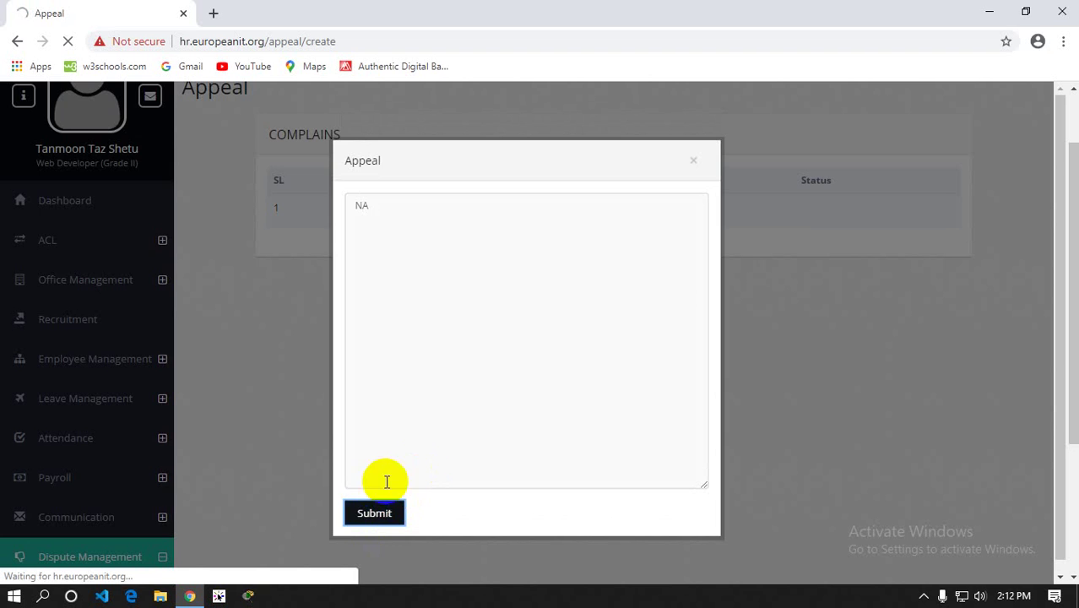
Bring up HR's list of appealed complaints under Dispute Management > HR
{"action": "scroll", "coordinate": [330, 445], "scroll_direction": "down", "scroll_amount": 2}
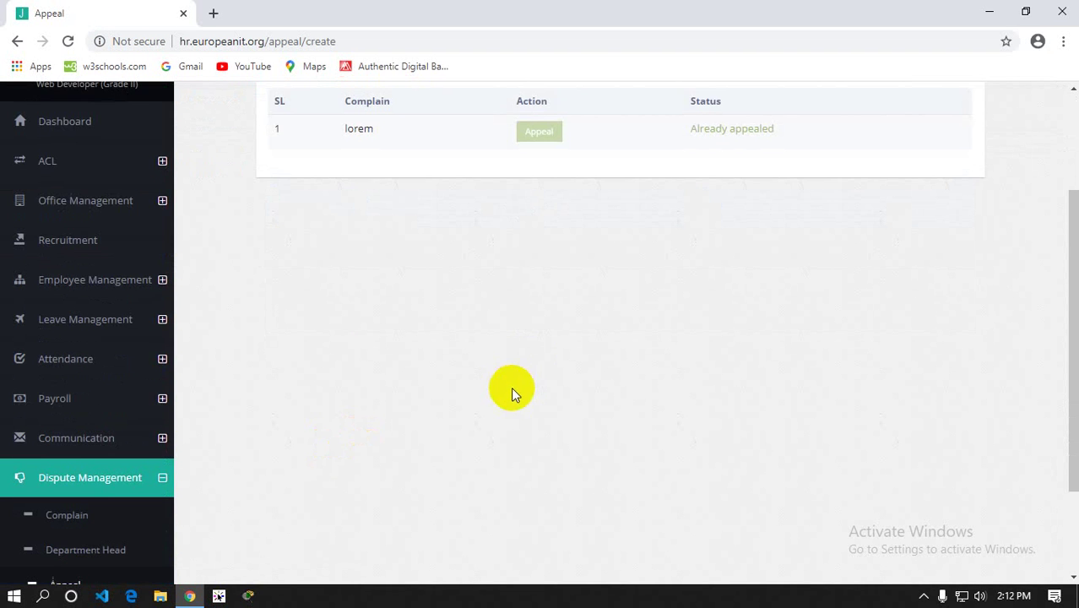
{"action": "scroll", "coordinate": [538, 338], "scroll_direction": "down", "scroll_amount": 2}
{"action": "left_click", "coordinate": [65, 488]}
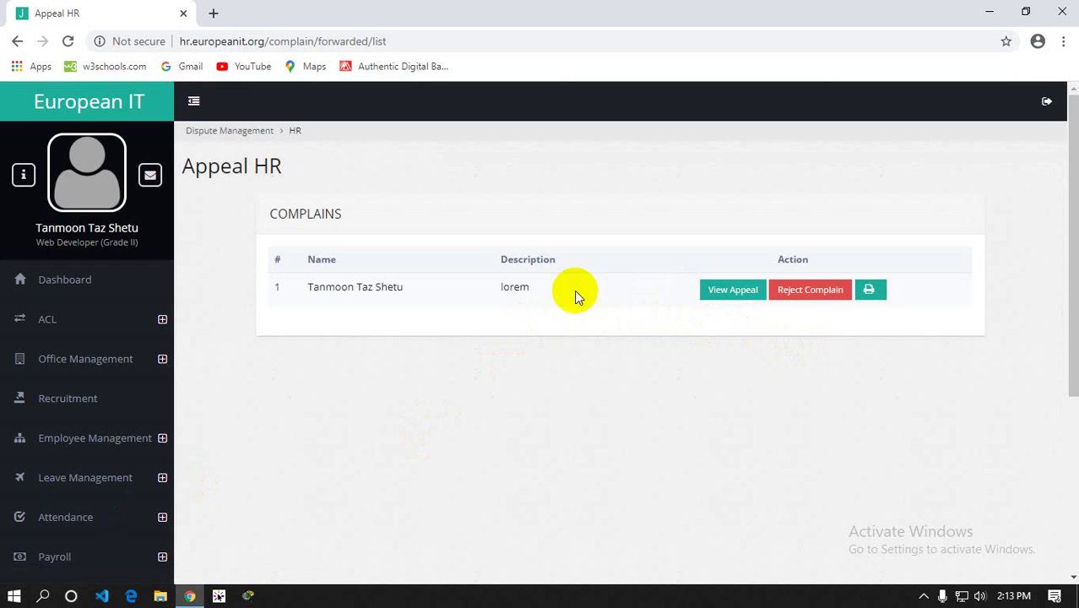
View the lorem complaint's appeal details and reject the appeal to reach the hearing type choices
{"action": "left_click", "coordinate": [719, 296]}
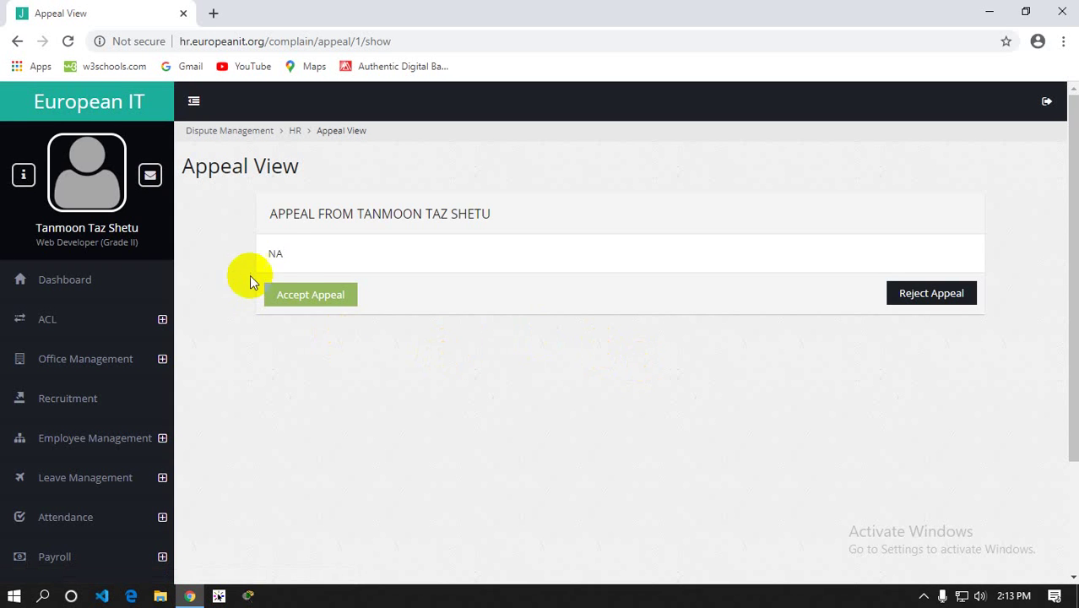
{"action": "left_click", "coordinate": [17, 42]}
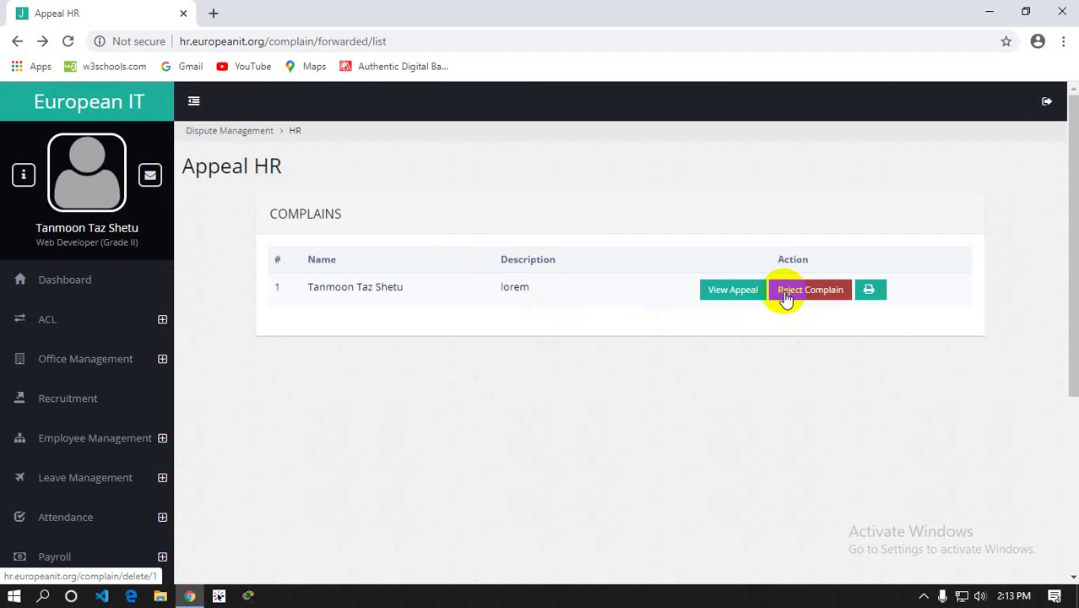
{"action": "left_click", "coordinate": [717, 295]}
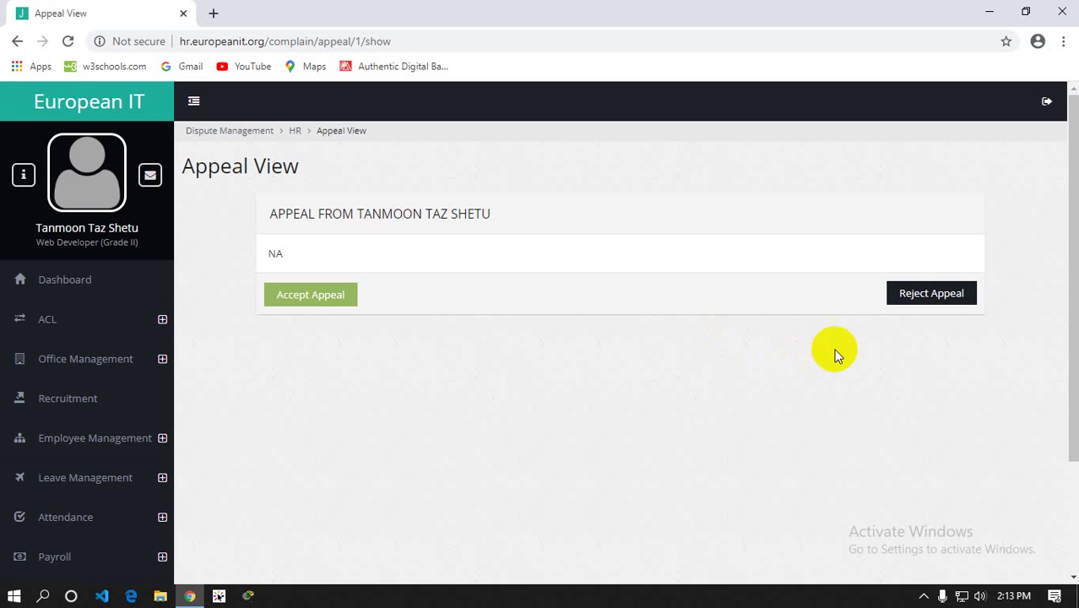
{"action": "left_click", "coordinate": [908, 293]}
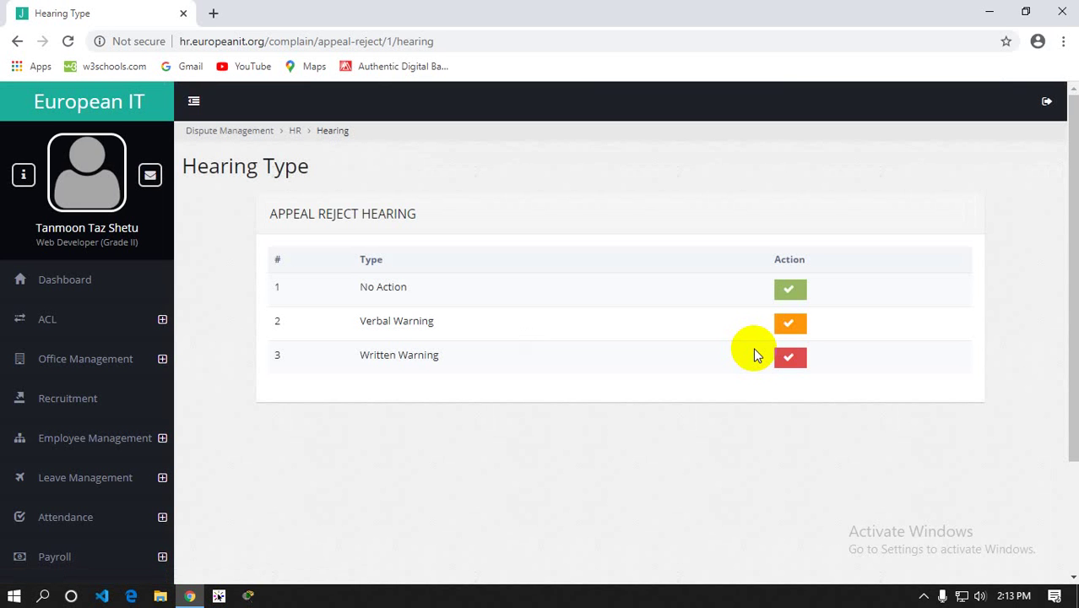
Navigate from the hearing options to the KPI Setup page via the sidebar
{"action": "scroll", "coordinate": [754, 355], "scroll_direction": "down", "scroll_amount": 1}
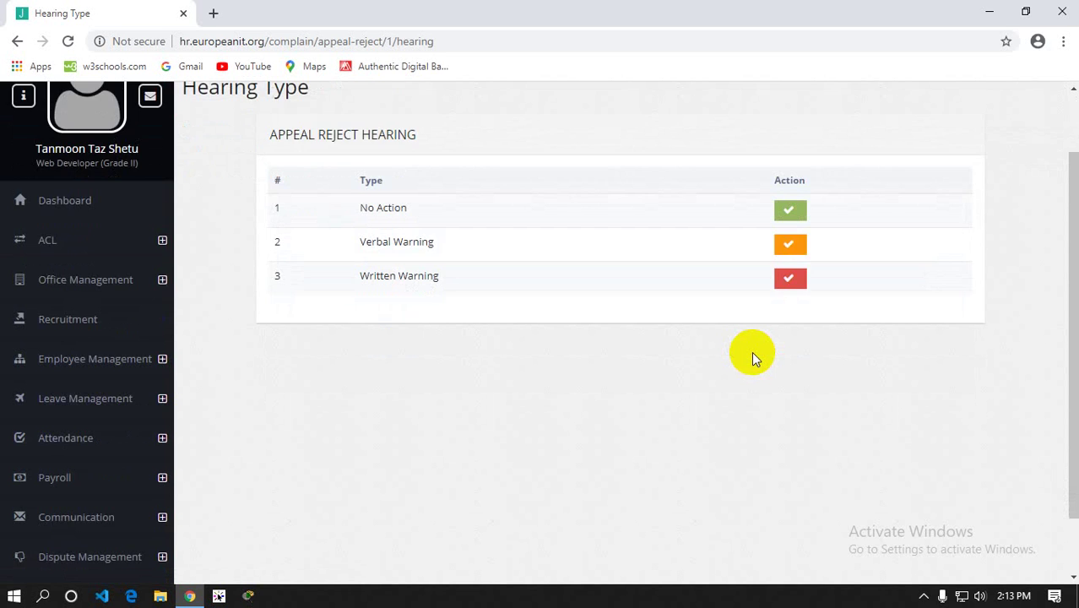
{"action": "scroll", "coordinate": [751, 351], "scroll_direction": "down", "scroll_amount": 1}
{"action": "scroll", "coordinate": [751, 351], "scroll_direction": "up", "scroll_amount": 2}
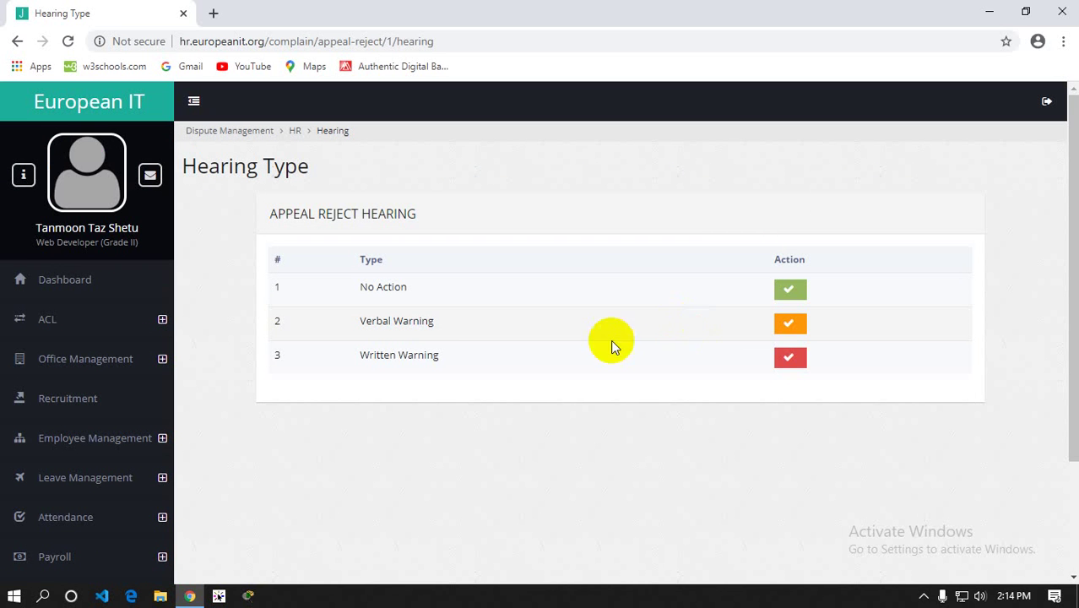
{"action": "scroll", "coordinate": [112, 386], "scroll_direction": "down", "scroll_amount": 2}
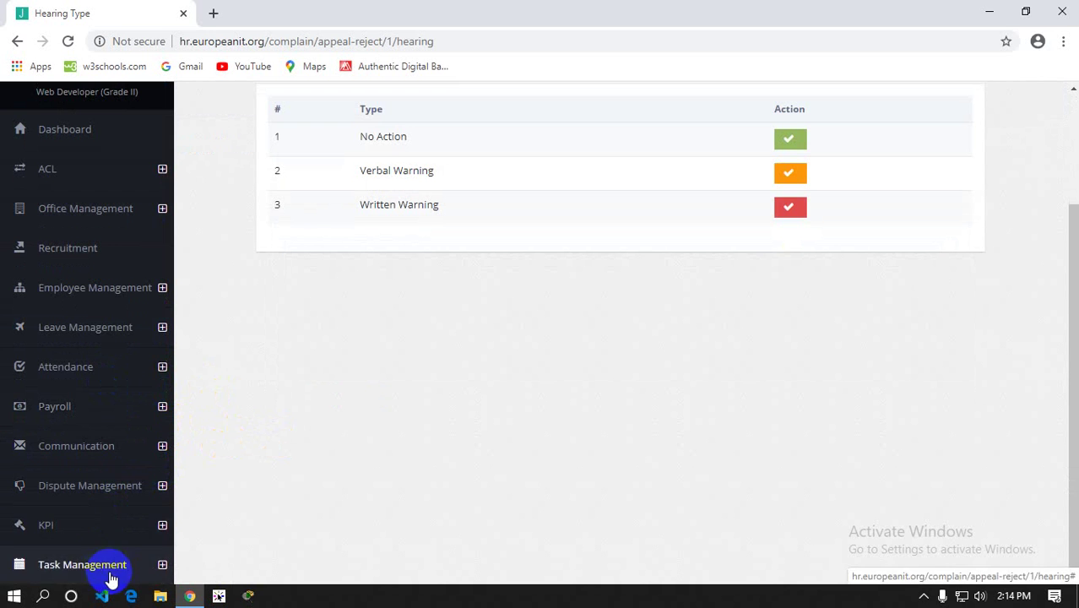
{"action": "scroll", "coordinate": [554, 431], "scroll_direction": "up", "scroll_amount": 2}
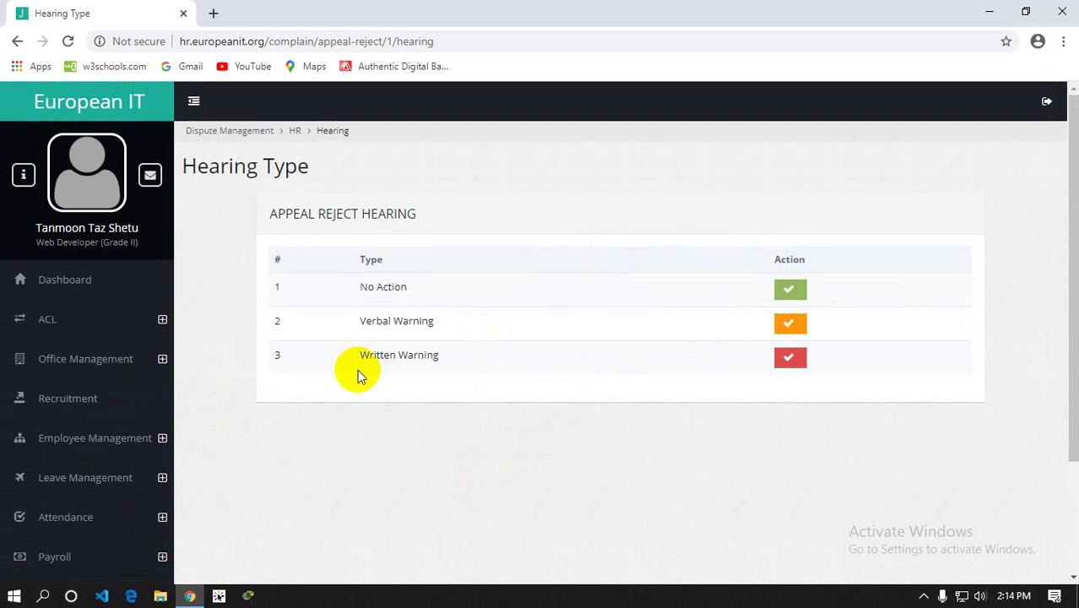
{"action": "scroll", "coordinate": [357, 375], "scroll_direction": "down", "scroll_amount": 2}
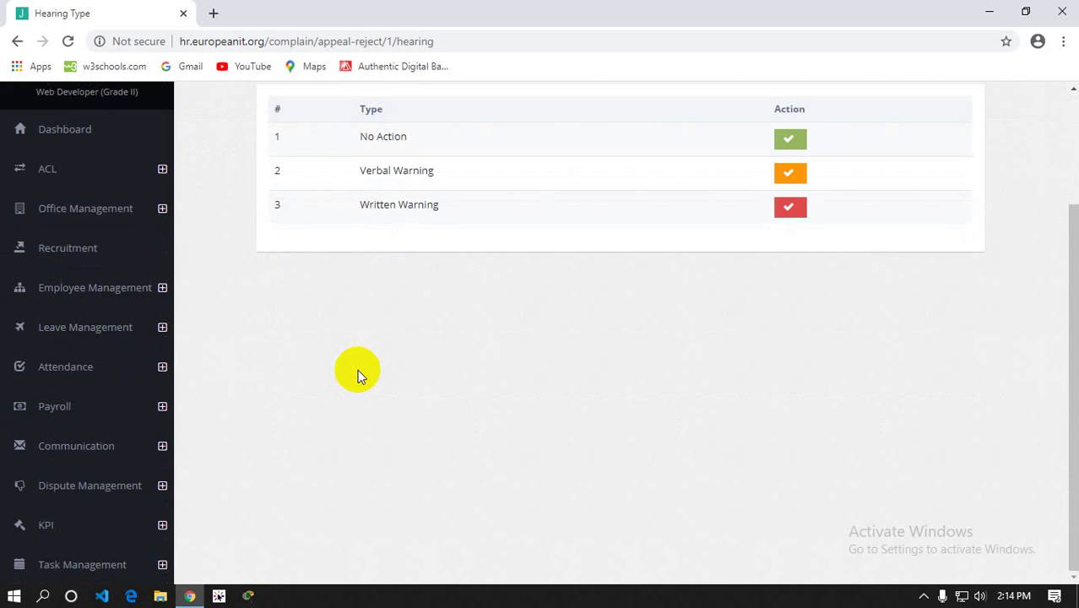
{"action": "left_click", "coordinate": [103, 527]}
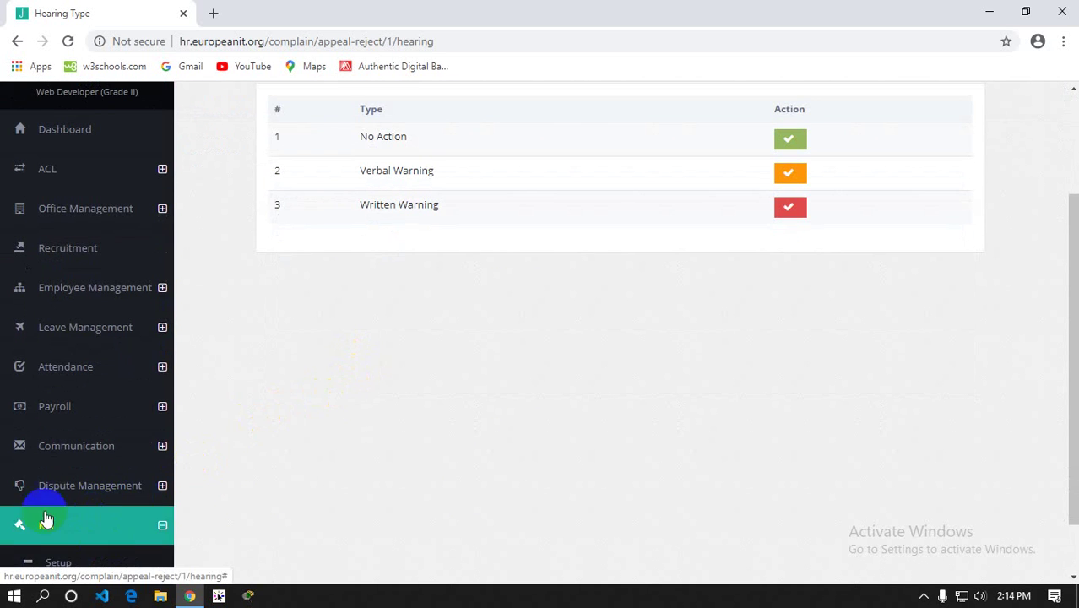
{"action": "scroll", "coordinate": [43, 518], "scroll_direction": "down", "scroll_amount": 1}
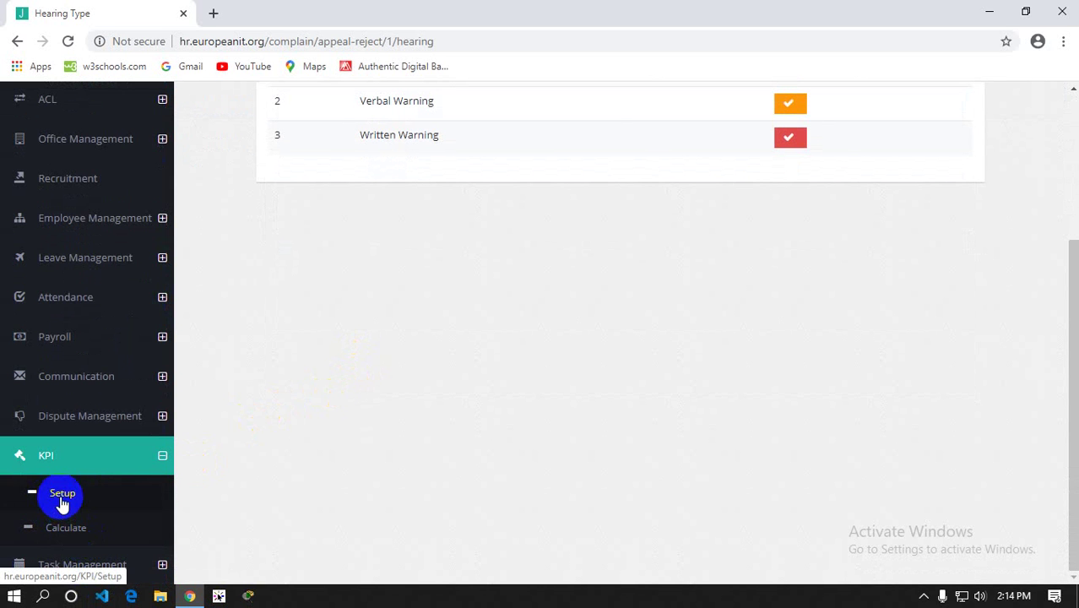
{"action": "left_click", "coordinate": [68, 508]}
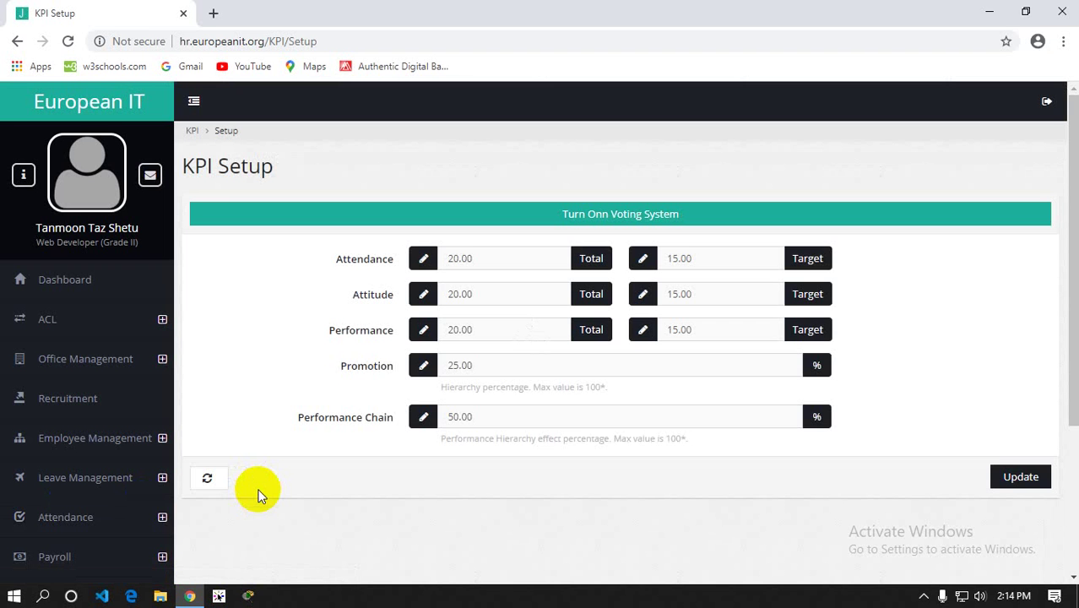
Review Attendance total 20.00 and target 15.00, then switch the KPI voting system on
{"action": "scroll", "coordinate": [270, 511], "scroll_direction": "down", "scroll_amount": 3}
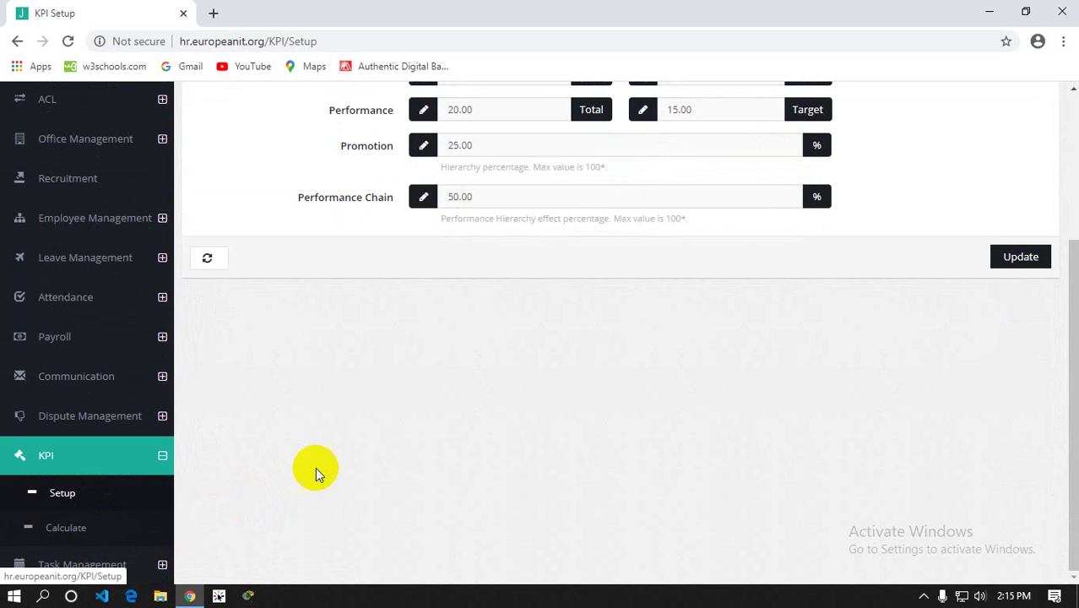
{"action": "scroll", "coordinate": [316, 470], "scroll_direction": "up", "scroll_amount": 2}
{"action": "scroll", "coordinate": [470, 268], "scroll_direction": "up", "scroll_amount": 1}
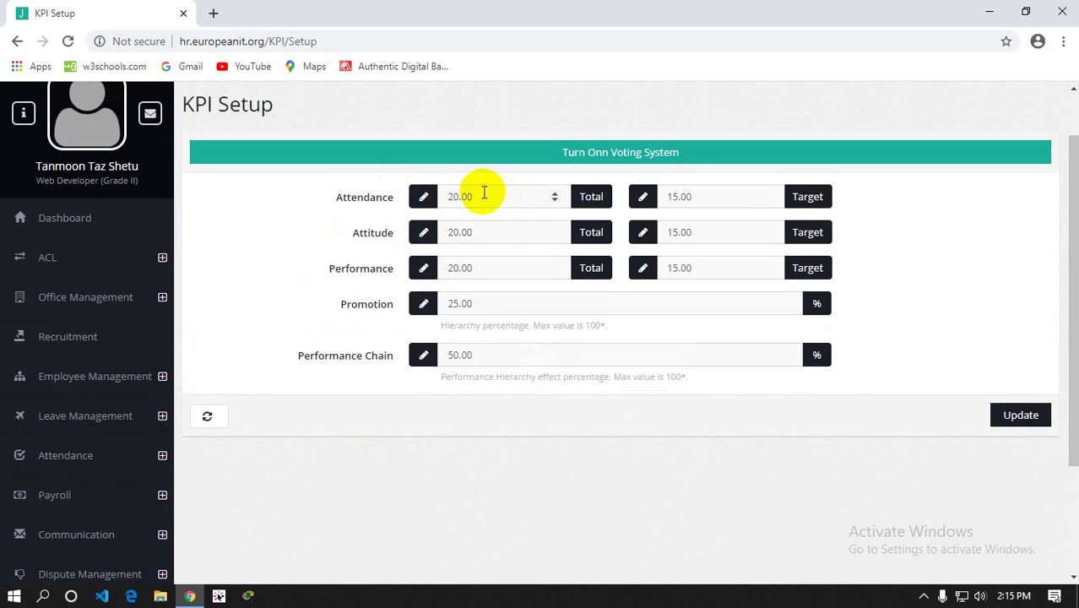
{"action": "left_click_drag", "start_coordinate": [482, 196], "coordinate": [451, 198]}
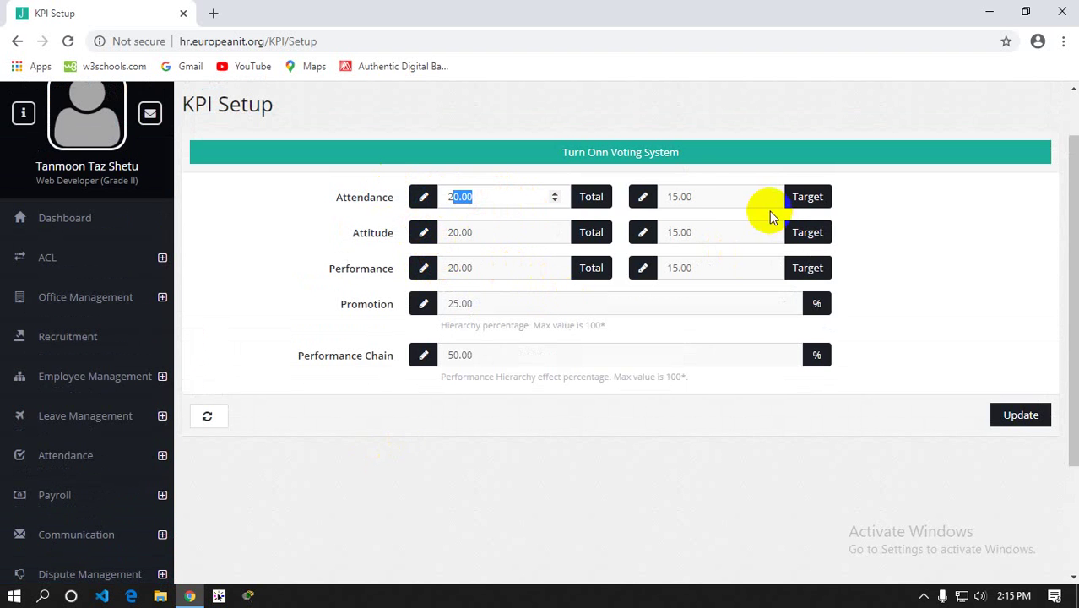
{"action": "left_click_drag", "start_coordinate": [694, 197], "coordinate": [664, 198]}
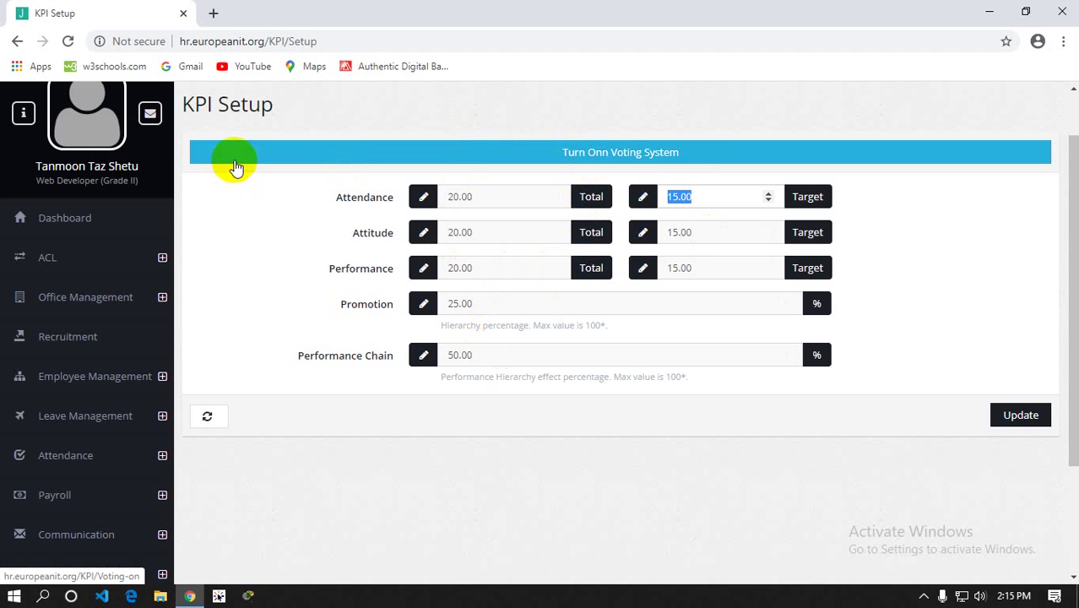
{"action": "left_click", "coordinate": [691, 154]}
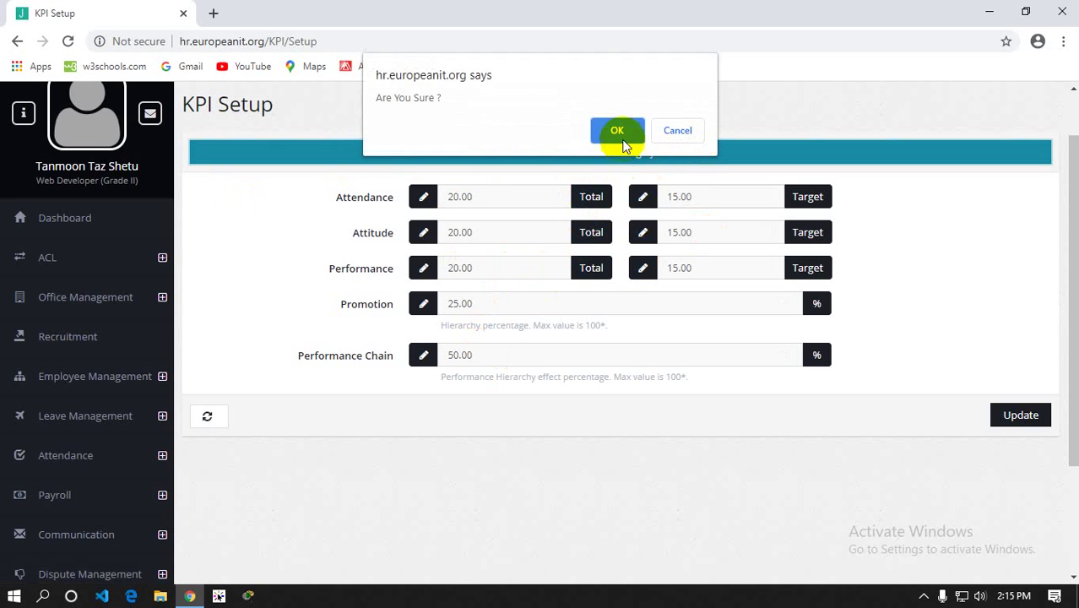
{"action": "left_click", "coordinate": [618, 133]}
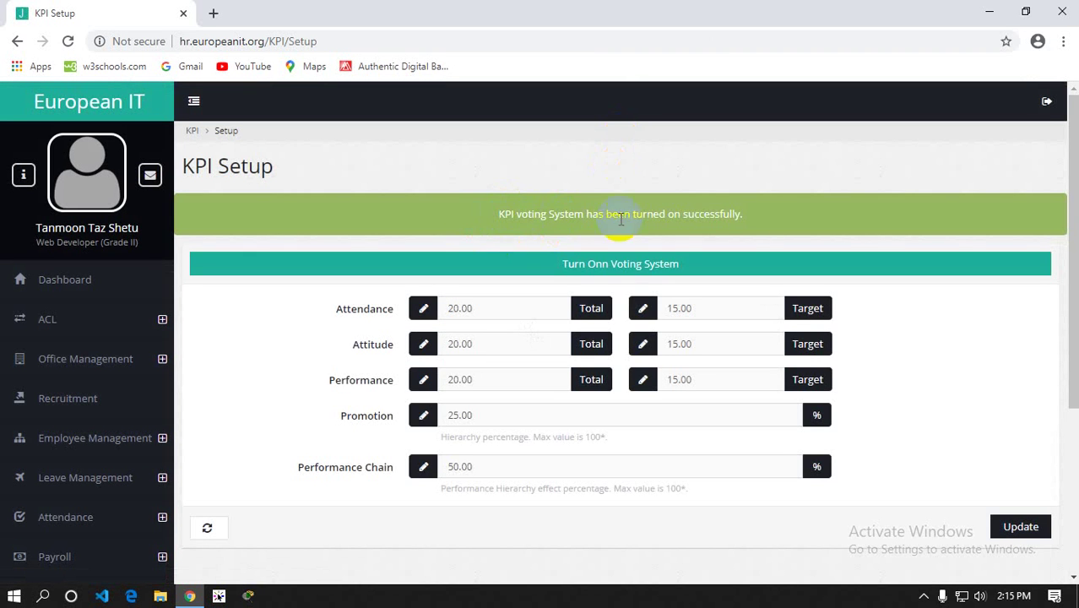
{"action": "scroll", "coordinate": [125, 265], "scroll_direction": "down", "scroll_amount": 3}
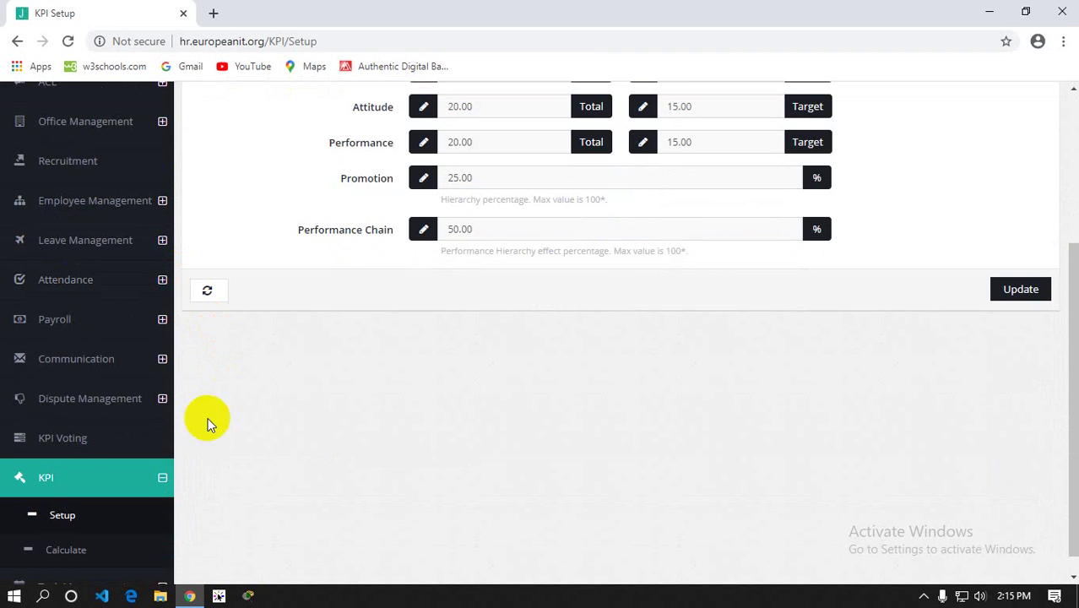
On the KPI Vote page, score the first four colleagues 6, 10, 3 and 8
{"action": "left_click", "coordinate": [69, 446]}
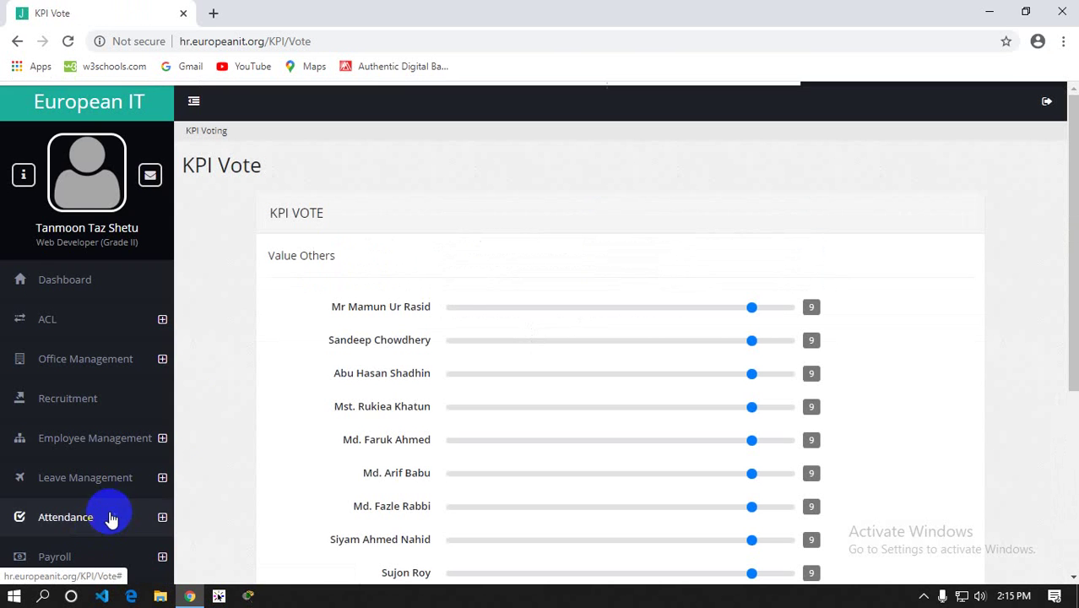
{"action": "scroll", "coordinate": [464, 269], "scroll_direction": "down", "scroll_amount": 1}
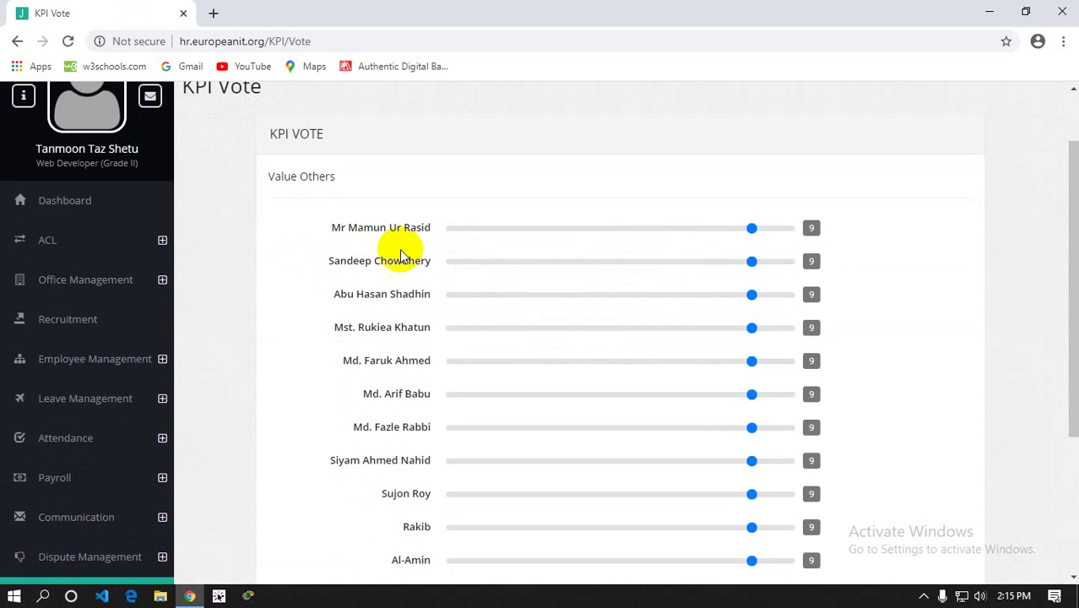
{"action": "scroll", "coordinate": [399, 253], "scroll_direction": "down", "scroll_amount": 4}
{"action": "scroll", "coordinate": [401, 270], "scroll_direction": "up", "scroll_amount": 5}
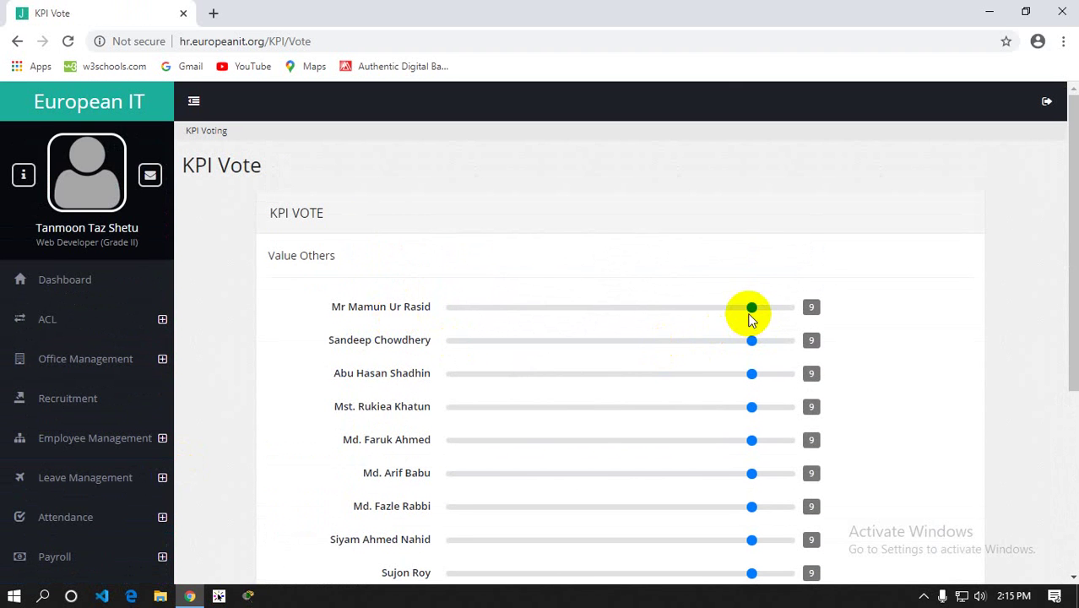
{"action": "left_click_drag", "start_coordinate": [753, 311], "coordinate": [640, 312]}
{"action": "left_click_drag", "start_coordinate": [750, 340], "coordinate": [790, 342]}
{"action": "left_click_drag", "start_coordinate": [750, 383], "coordinate": [525, 374]}
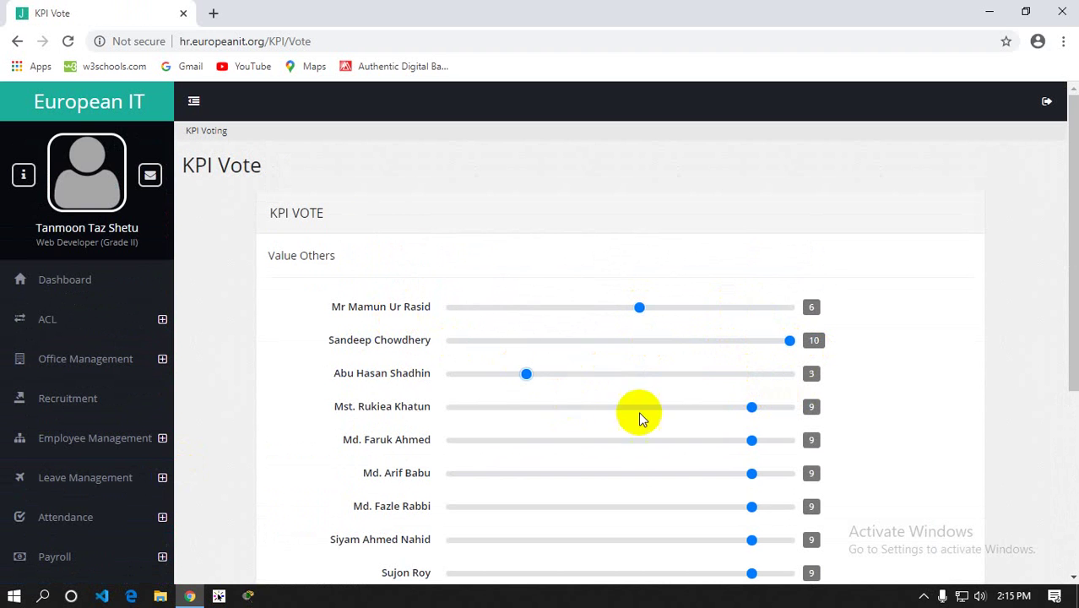
{"action": "left_click_drag", "start_coordinate": [751, 408], "coordinate": [707, 418]}
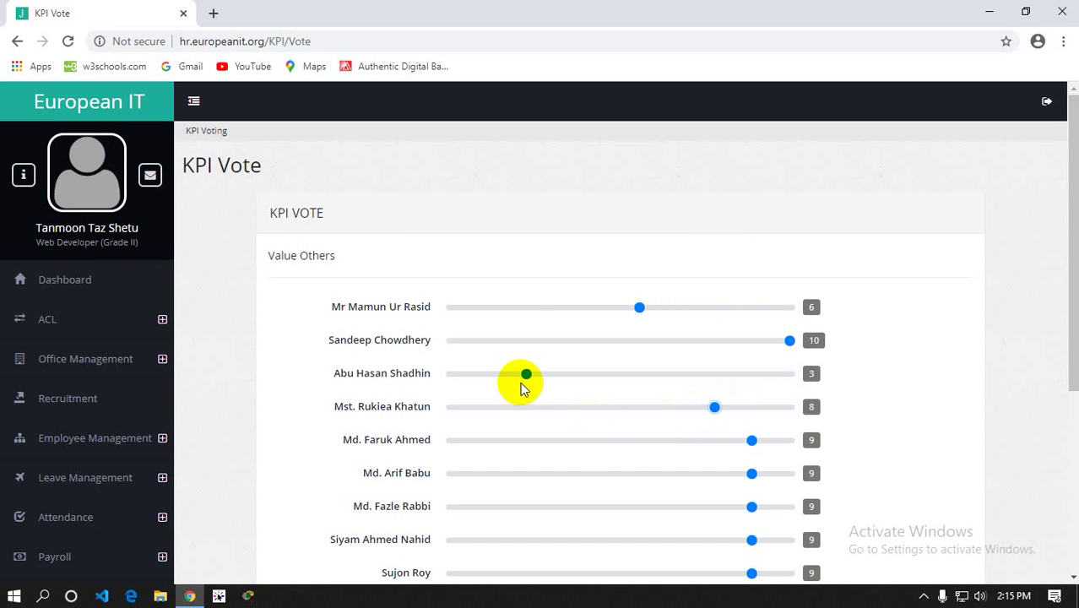
Return to the KPI Setup page
{"action": "scroll", "coordinate": [520, 382], "scroll_direction": "down", "scroll_amount": 2}
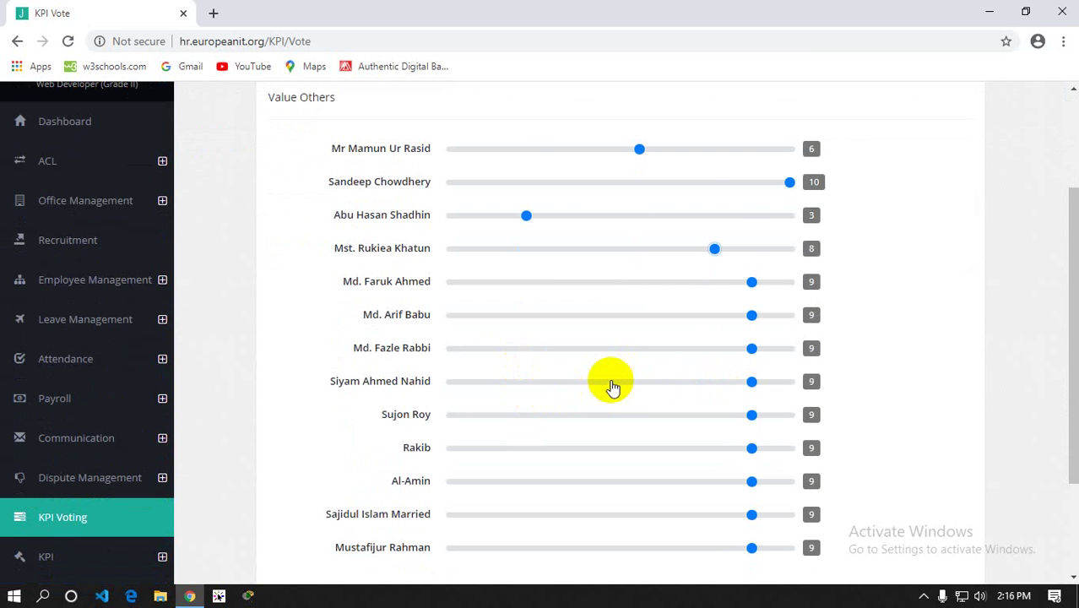
{"action": "scroll", "coordinate": [613, 387], "scroll_direction": "down", "scroll_amount": 1}
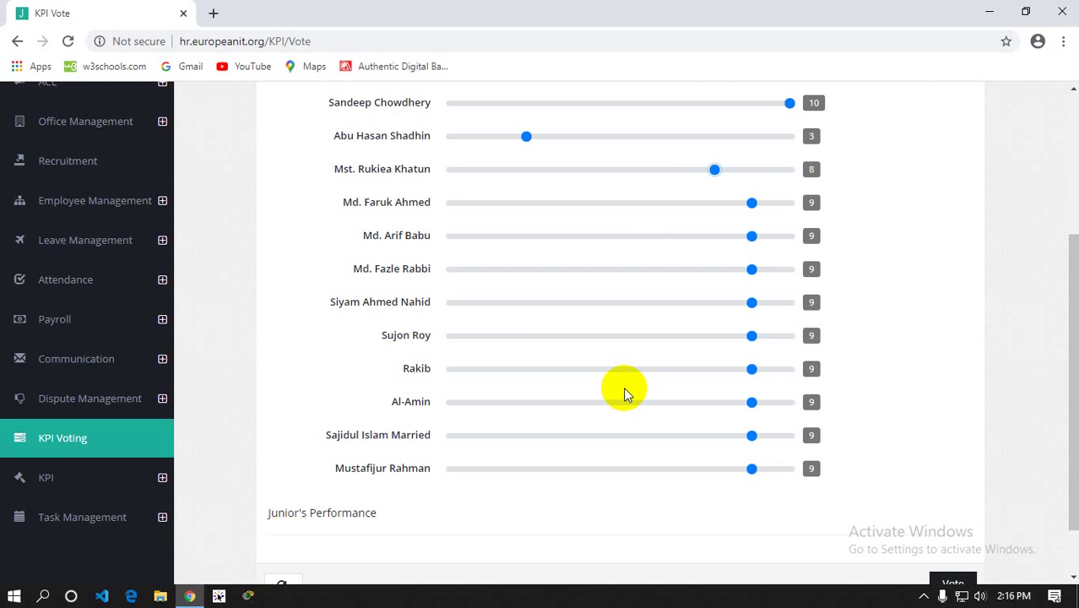
{"action": "scroll", "coordinate": [624, 390], "scroll_direction": "down", "scroll_amount": 1}
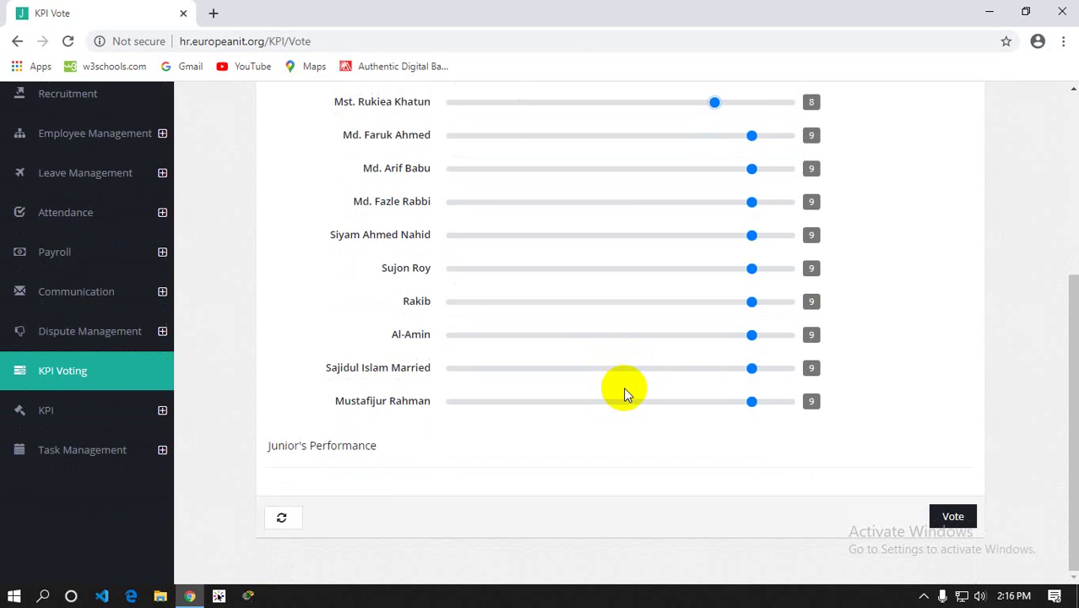
{"action": "left_click", "coordinate": [93, 420]}
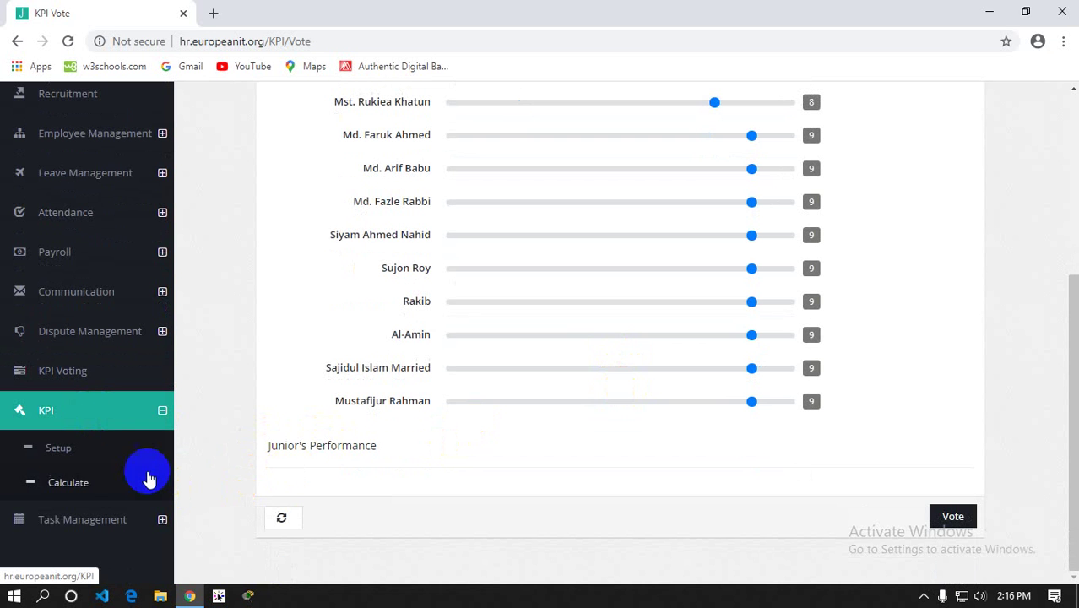
{"action": "left_click", "coordinate": [73, 449]}
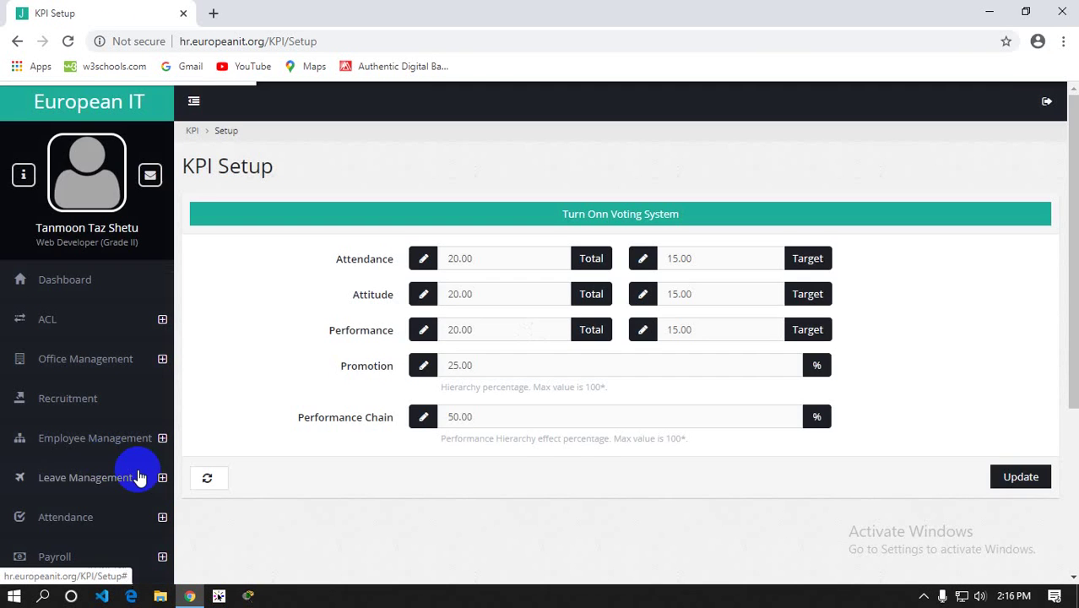
Show the KPI Calculate page and highlight its '15 Employee Exist Without Assessment' notice
{"action": "scroll", "coordinate": [110, 483], "scroll_direction": "down", "scroll_amount": 3}
{"action": "left_click", "coordinate": [74, 530]}
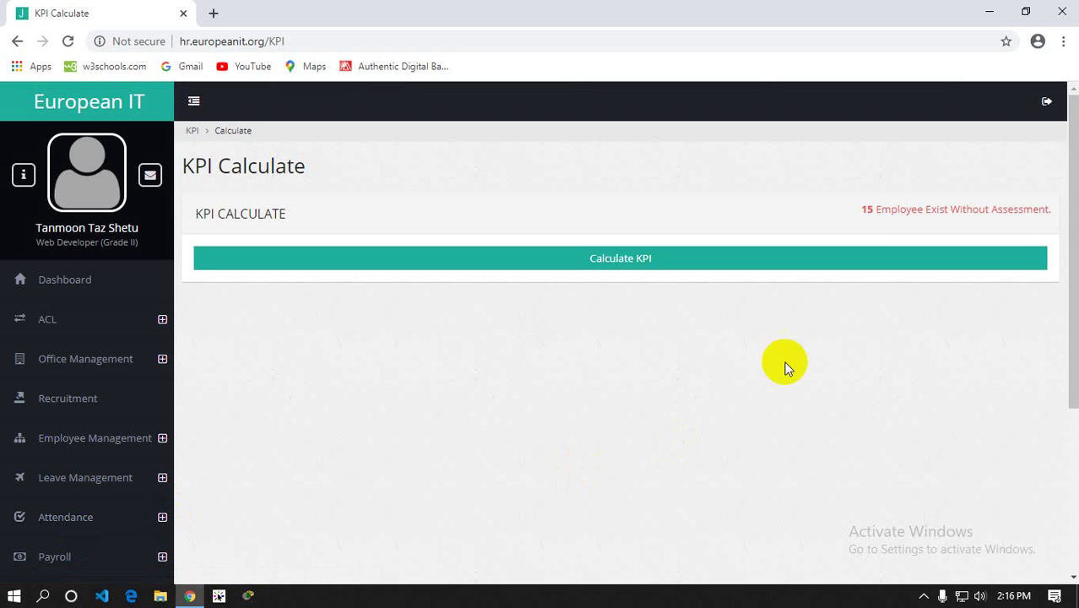
{"action": "double_click", "coordinate": [863, 216]}
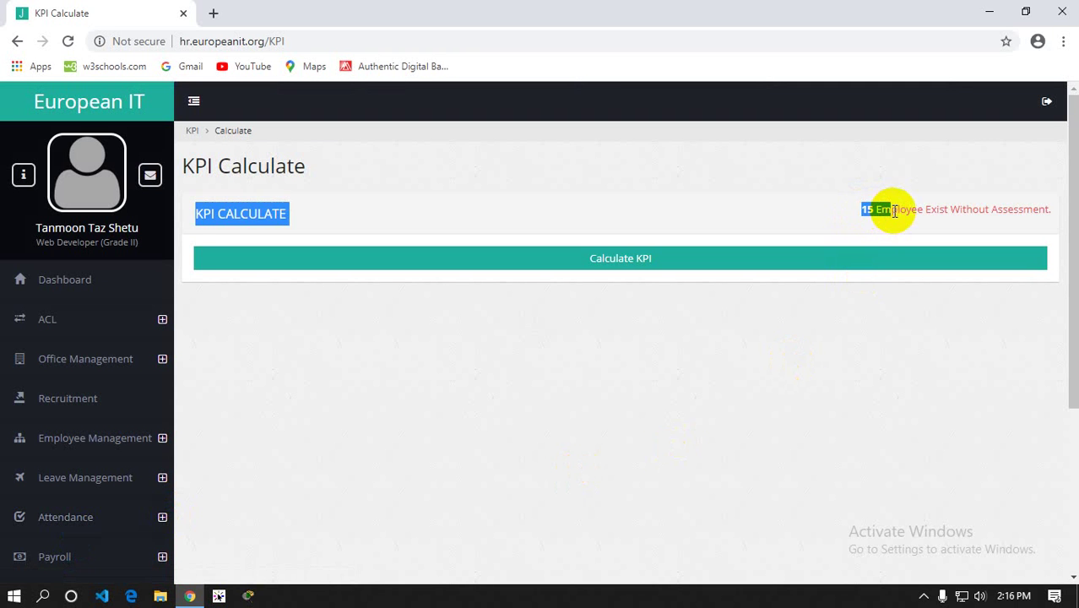
{"action": "left_click", "coordinate": [844, 216]}
{"action": "left_click_drag", "start_coordinate": [863, 213], "coordinate": [1040, 210]}
{"action": "left_click", "coordinate": [1048, 216]}
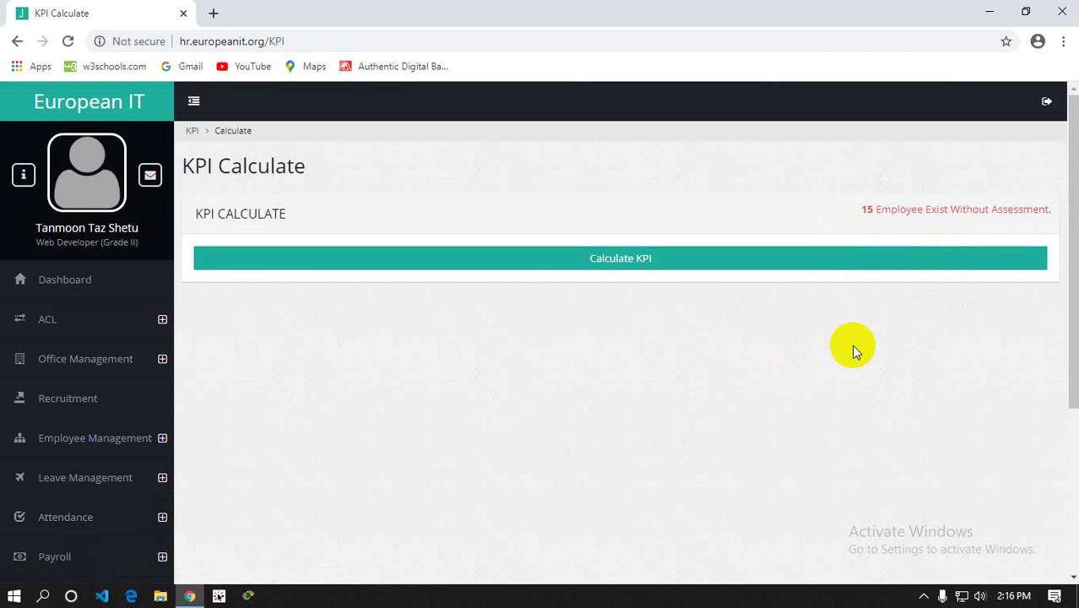
{"action": "left_click_drag", "start_coordinate": [862, 210], "coordinate": [950, 209]}
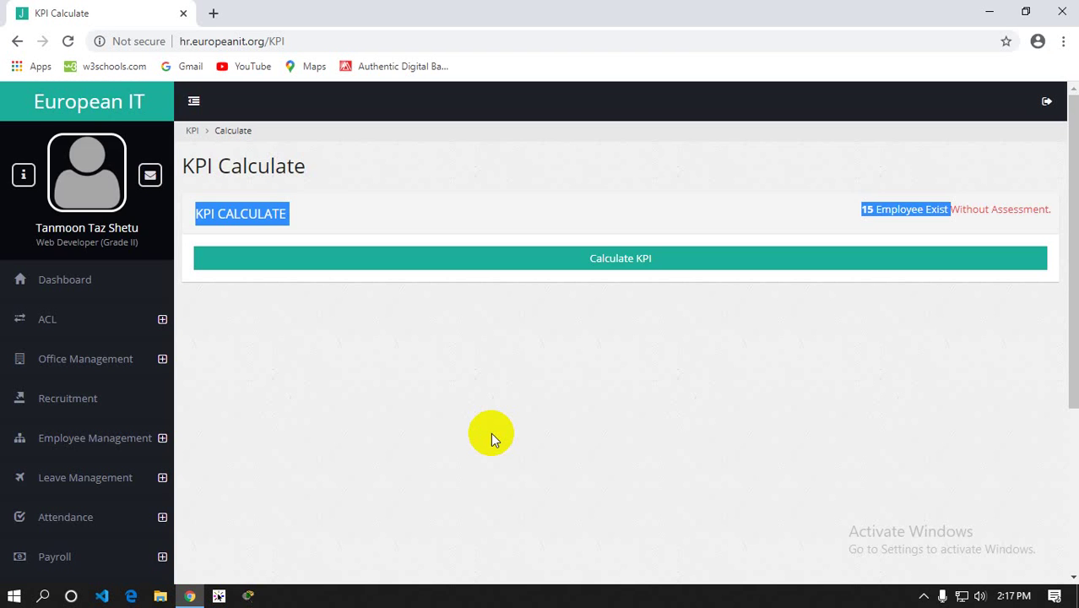
Go back to the KPI Setup page
{"action": "scroll", "coordinate": [491, 434], "scroll_direction": "down", "scroll_amount": 2}
{"action": "scroll", "coordinate": [181, 471], "scroll_direction": "down", "scroll_amount": 2}
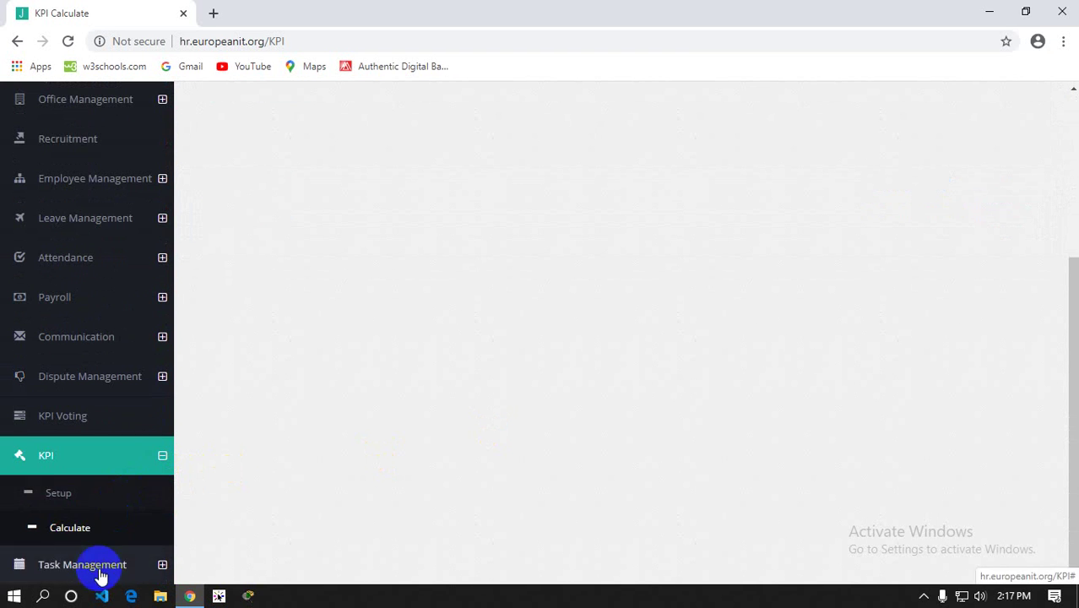
{"action": "left_click", "coordinate": [64, 496]}
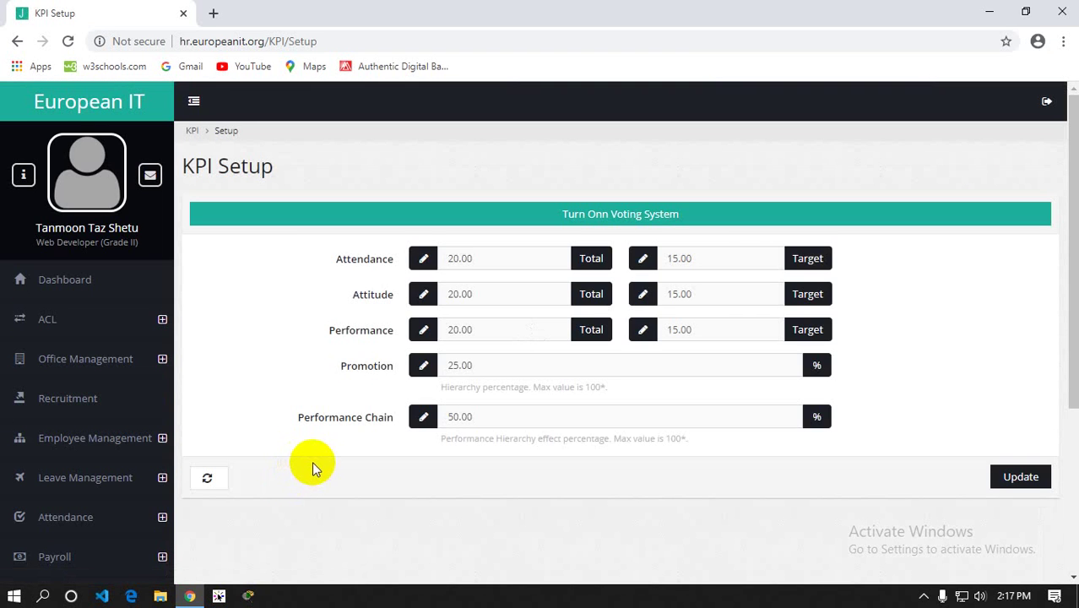
Point out Performance Chain at 50.00 and Promotion at 25.00 on KPI Setup
{"action": "scroll", "coordinate": [331, 457], "scroll_direction": "down", "scroll_amount": 1}
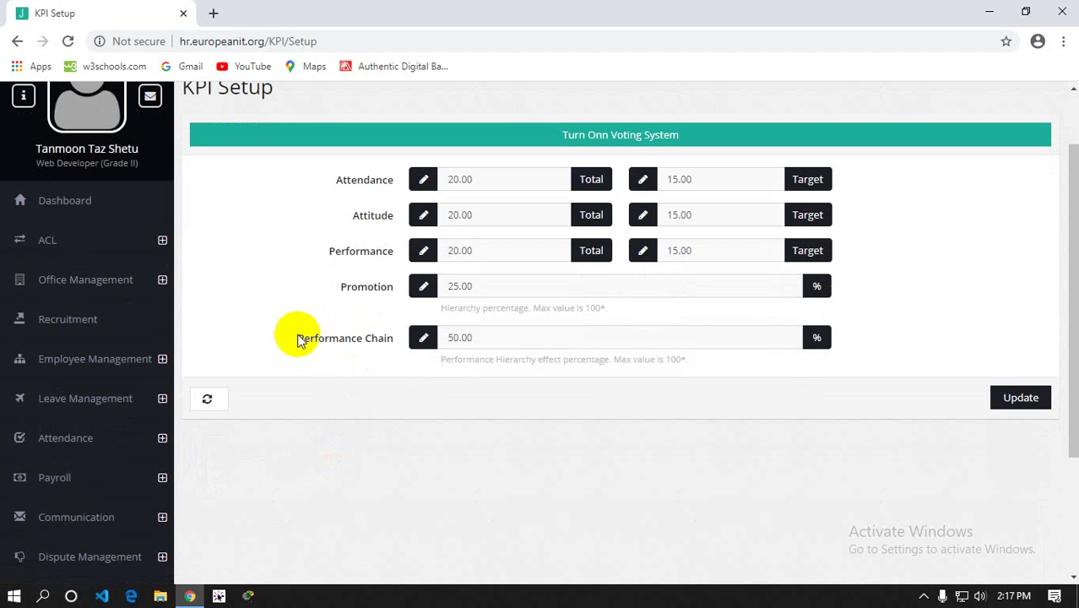
{"action": "left_click_drag", "start_coordinate": [300, 340], "coordinate": [379, 338]}
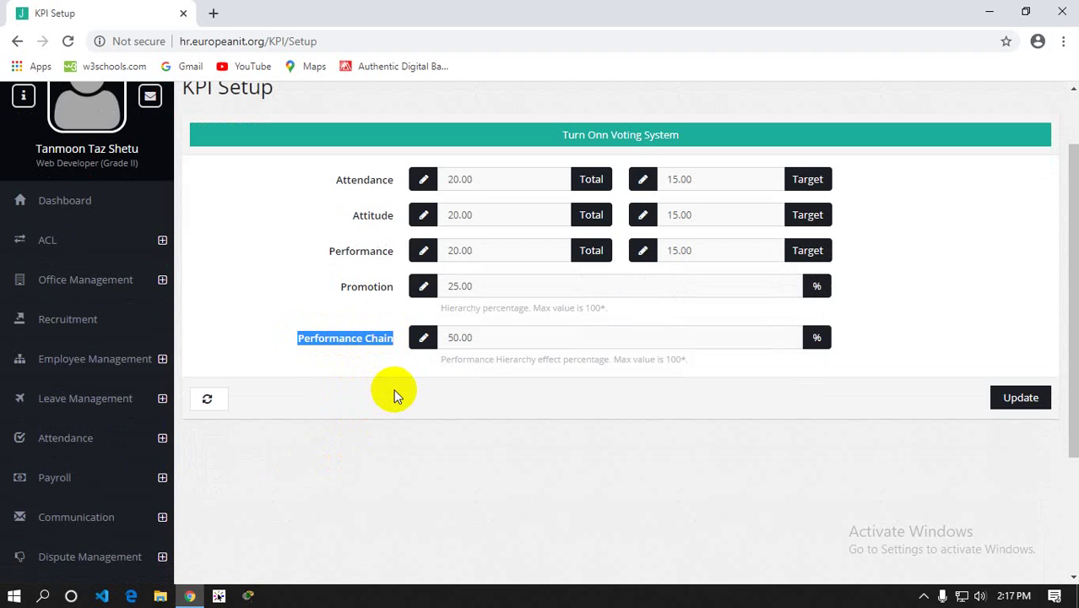
{"action": "left_click_drag", "start_coordinate": [463, 337], "coordinate": [433, 367]}
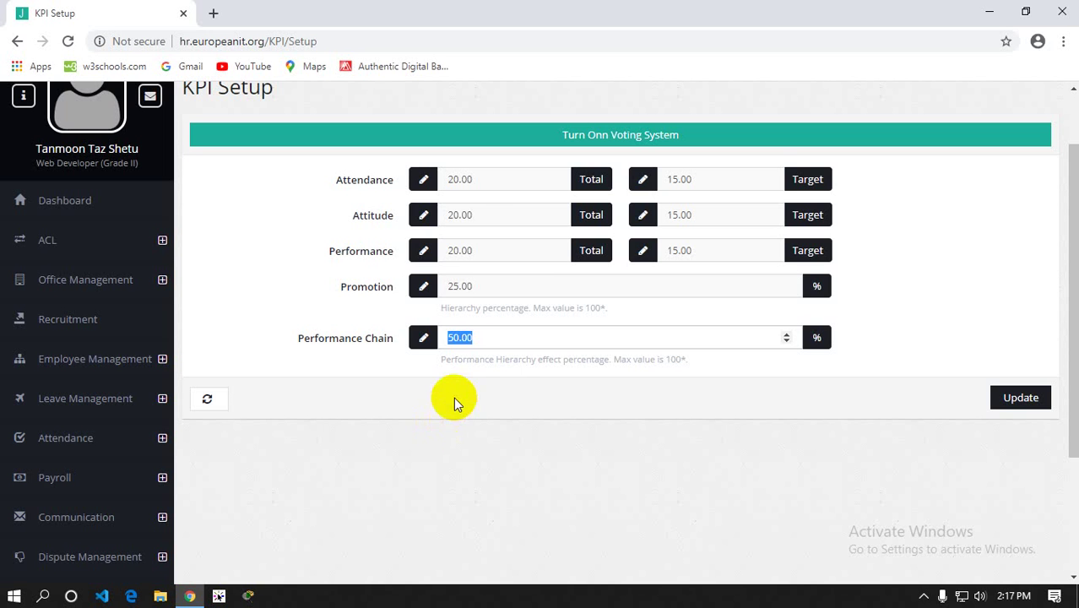
{"action": "left_click", "coordinate": [477, 285]}
{"action": "left_click_drag", "start_coordinate": [477, 285], "coordinate": [433, 285]}
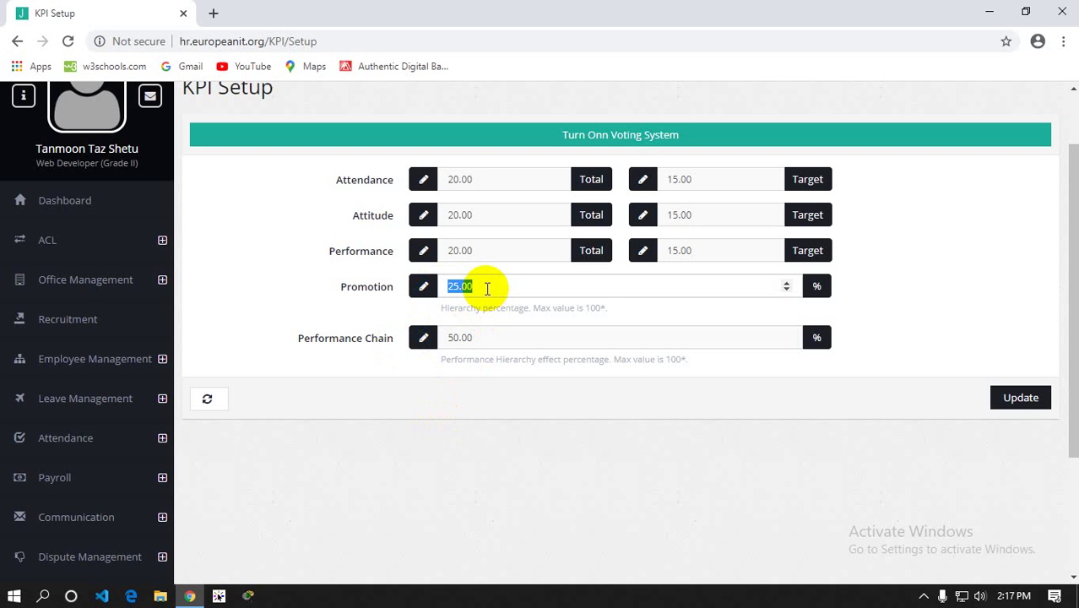
{"action": "scroll", "coordinate": [23, 439], "scroll_direction": "down", "scroll_amount": 2}
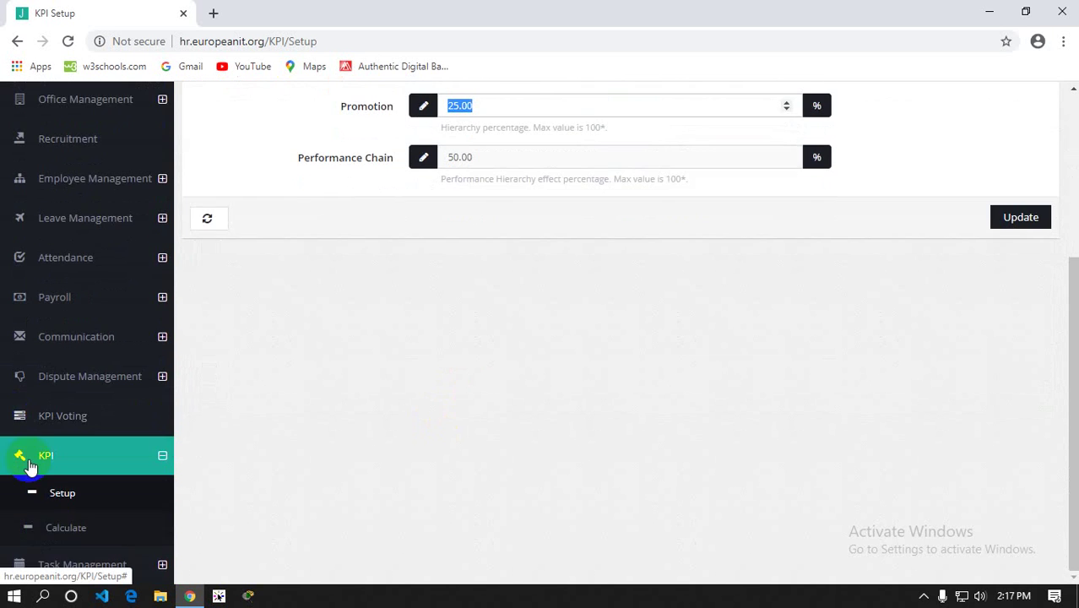
{"action": "left_click", "coordinate": [61, 564]}
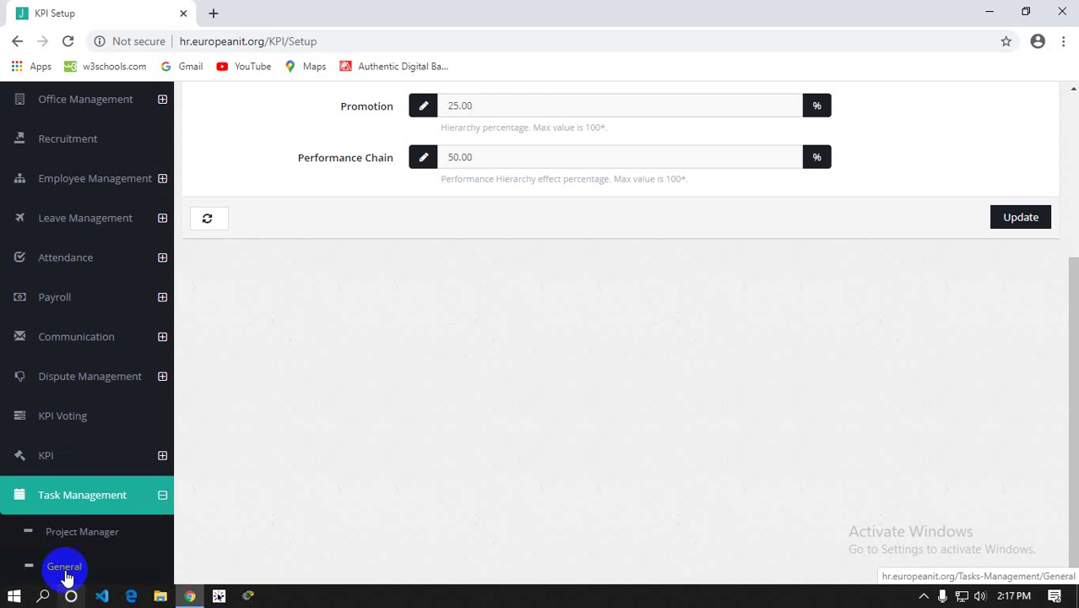
Open the task Project Manager and check the new task's Deadline calendar
{"action": "left_click", "coordinate": [75, 542]}
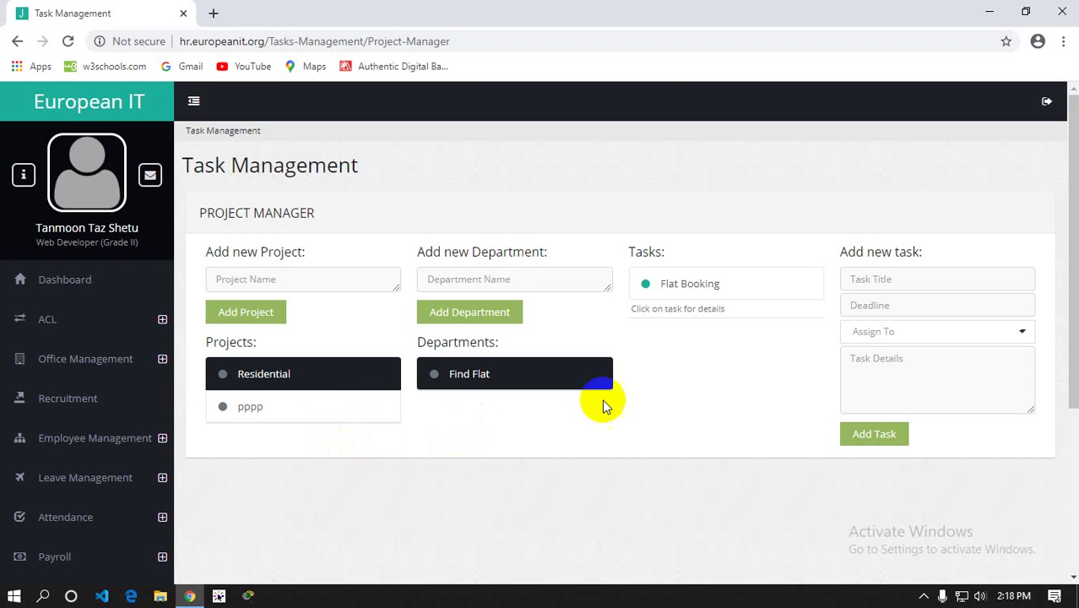
{"action": "left_click", "coordinate": [870, 306]}
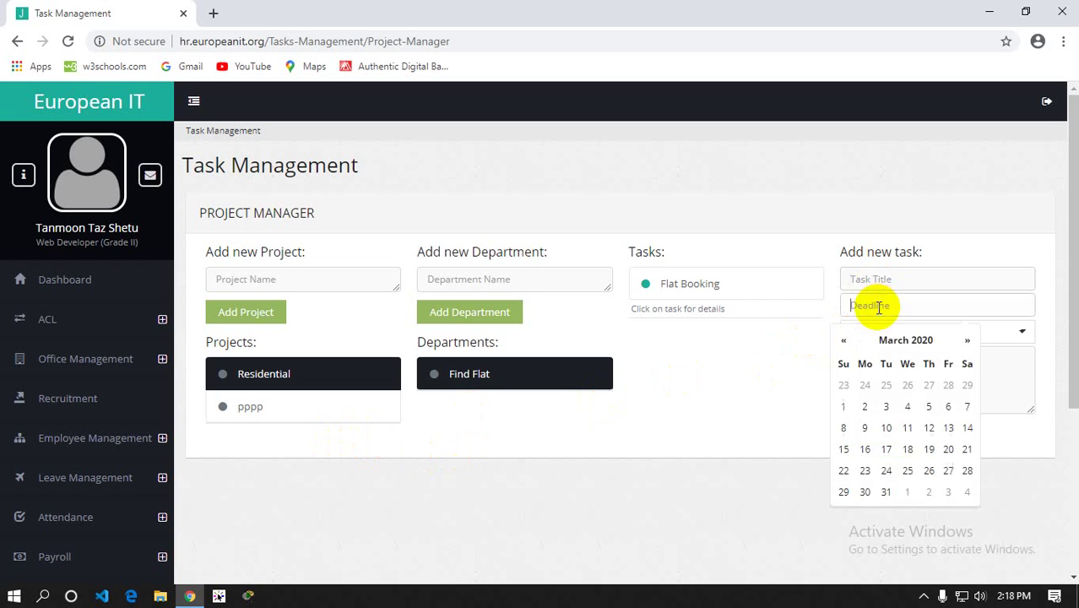
{"action": "left_click", "coordinate": [759, 358]}
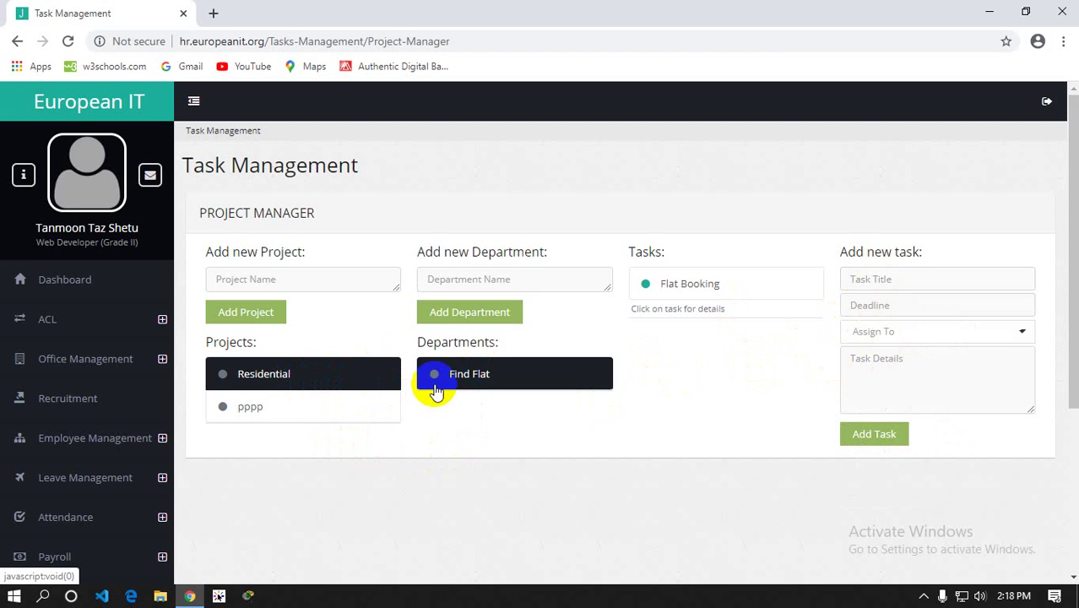
Switch from the pppp project back to Residential and select its Find Flat department
{"action": "left_click", "coordinate": [260, 412]}
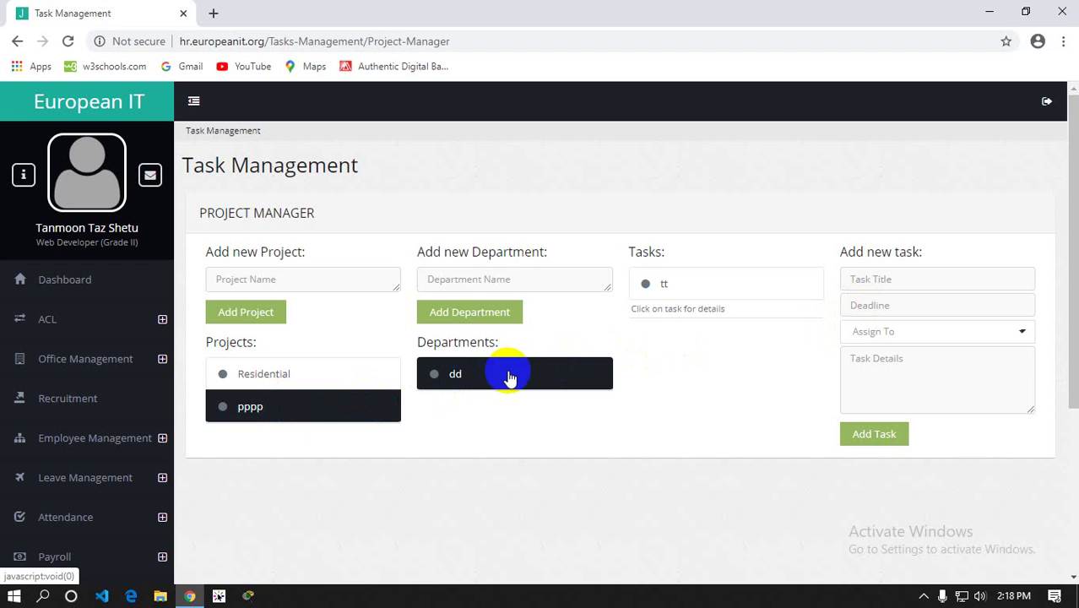
{"action": "left_click", "coordinate": [276, 376]}
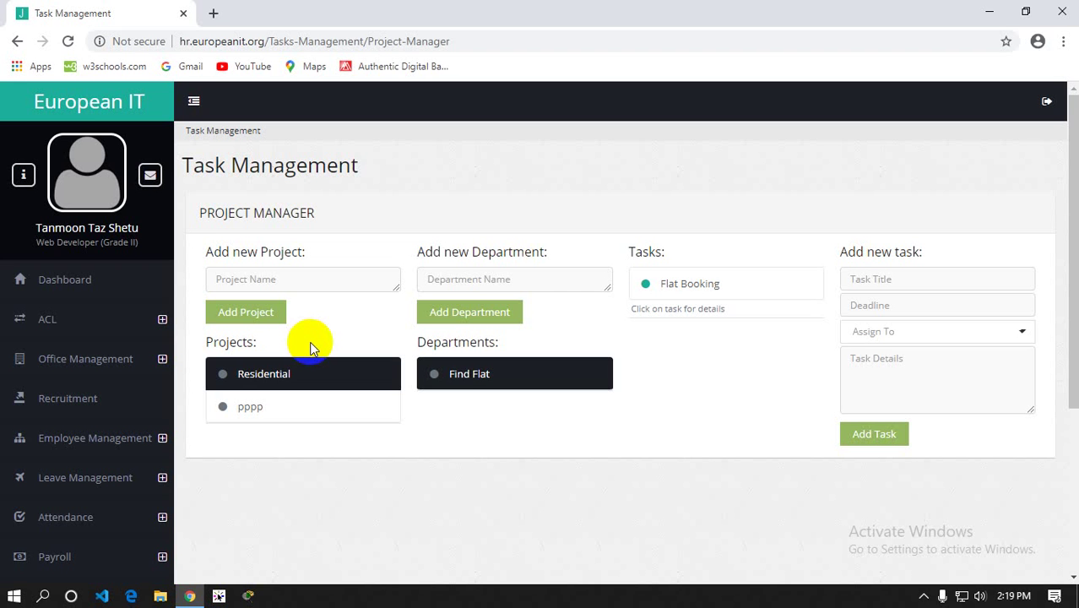
{"action": "left_click", "coordinate": [466, 376]}
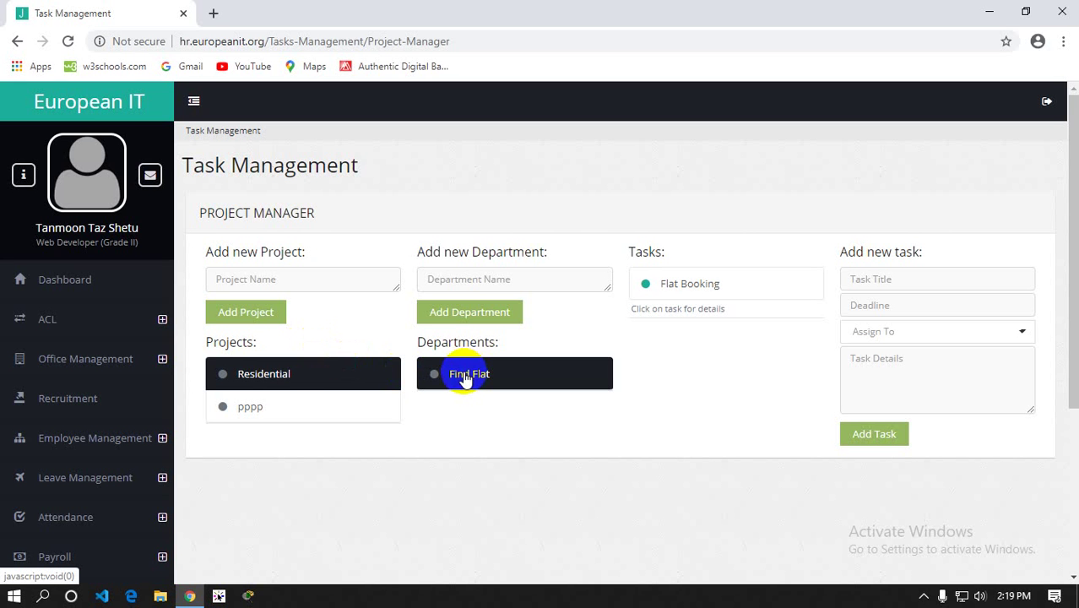
{"action": "scroll", "coordinate": [304, 406], "scroll_direction": "down", "scroll_amount": 3}
On the general board for the dd department, move the tt card through In Progress to Completed
{"action": "left_click", "coordinate": [65, 568]}
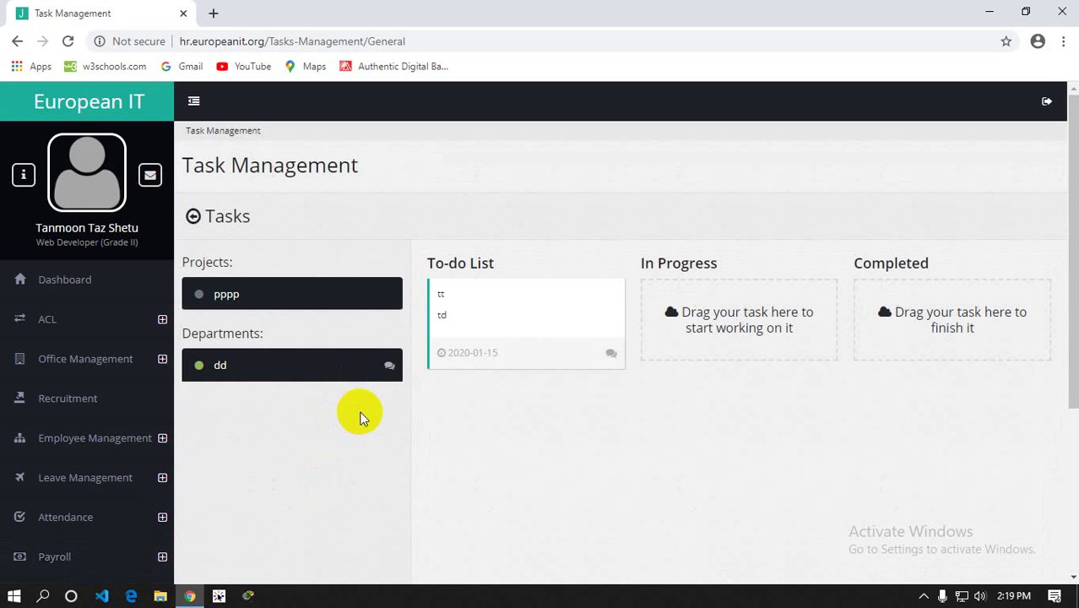
{"action": "left_click", "coordinate": [258, 375]}
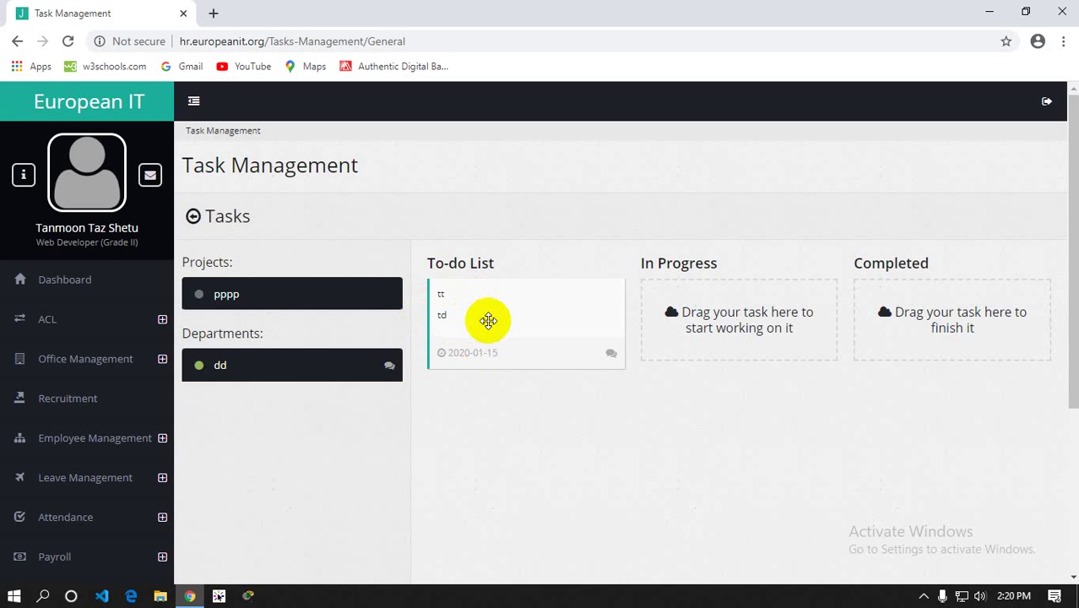
{"action": "left_click_drag", "start_coordinate": [474, 311], "coordinate": [701, 309]}
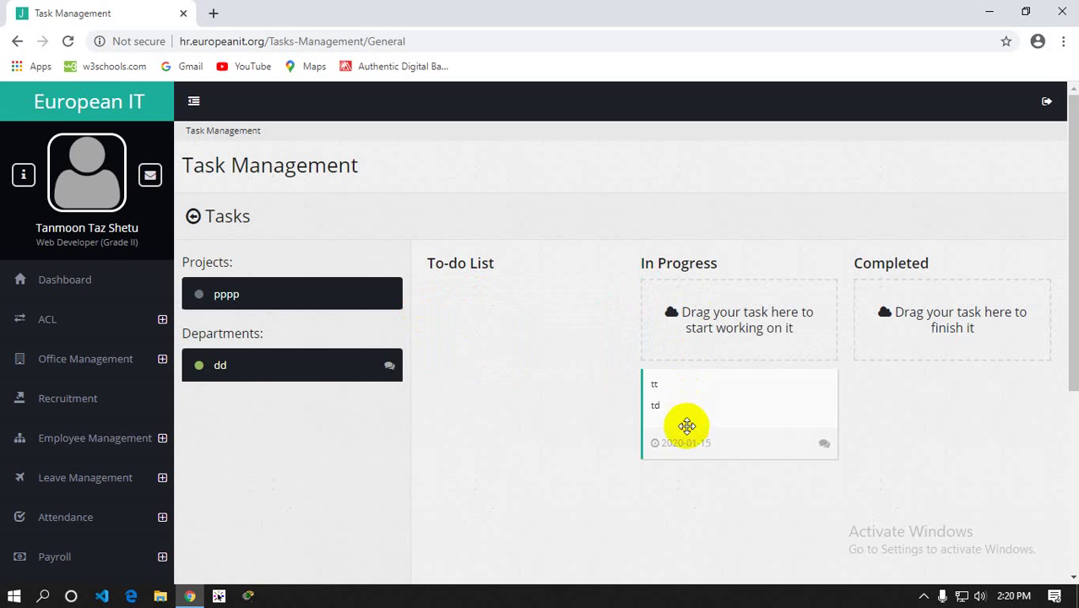
{"action": "left_click_drag", "start_coordinate": [697, 405], "coordinate": [924, 314]}
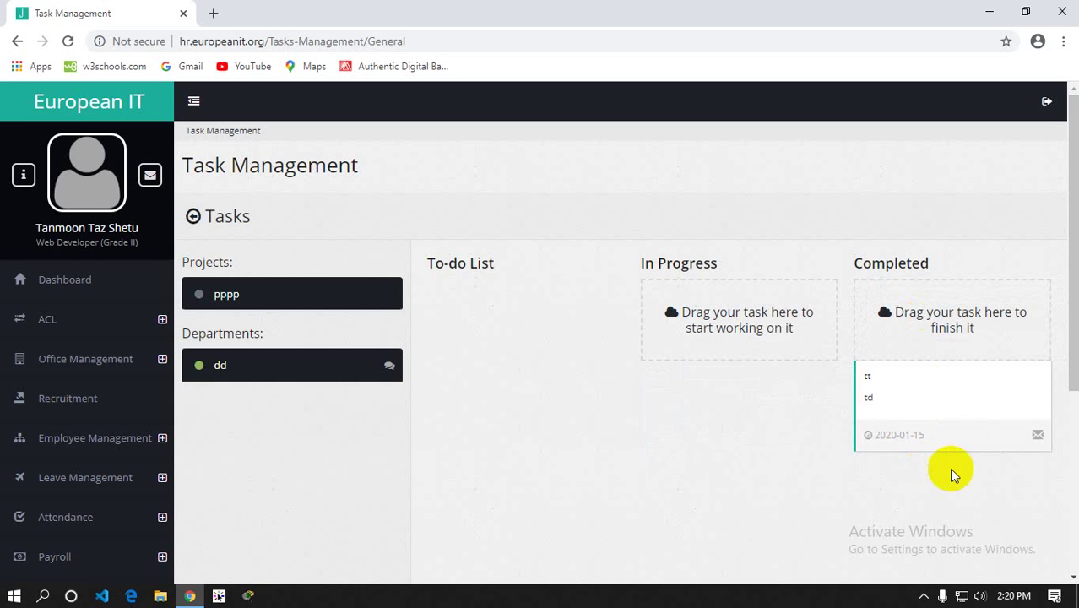
Open the Submit Report page for task tt, click into the report body, then close it unsubmitted
{"action": "left_click", "coordinate": [1038, 437]}
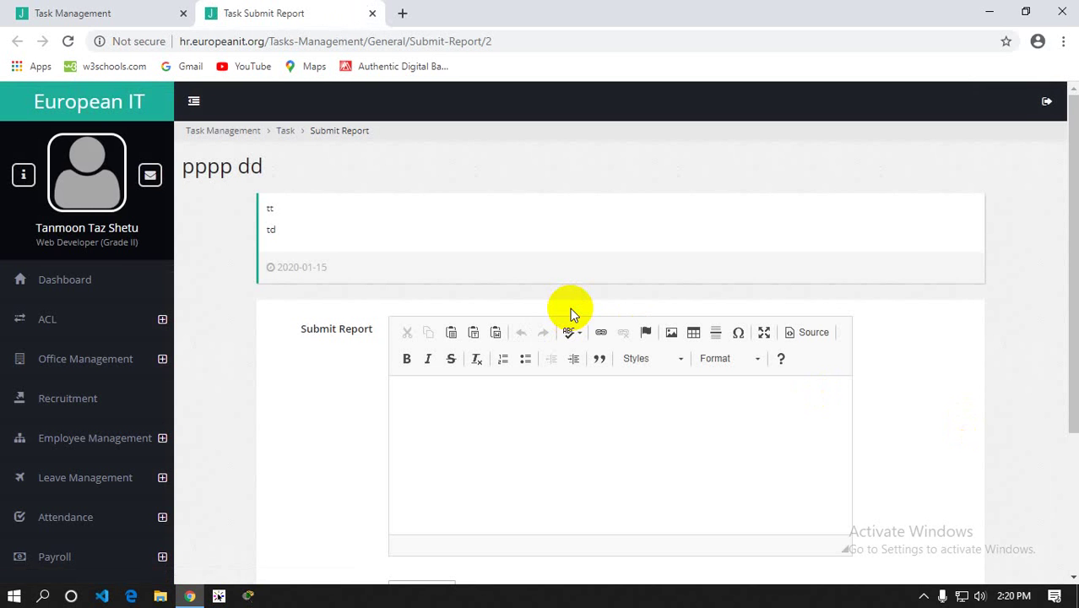
{"action": "scroll", "coordinate": [570, 314], "scroll_direction": "down", "scroll_amount": 3}
{"action": "left_click", "coordinate": [474, 238]}
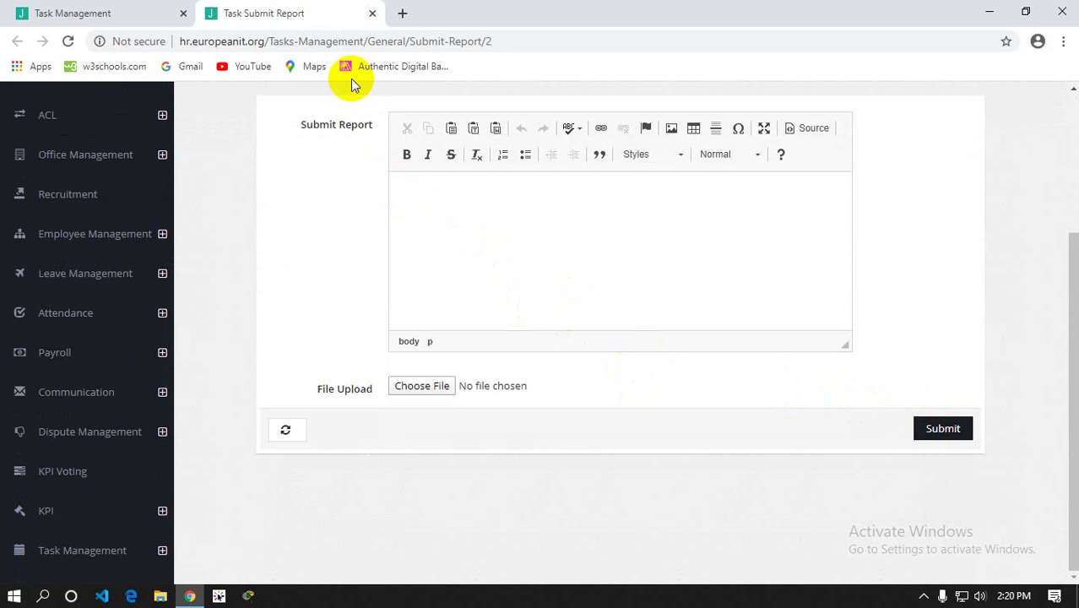
{"action": "left_click", "coordinate": [372, 13]}
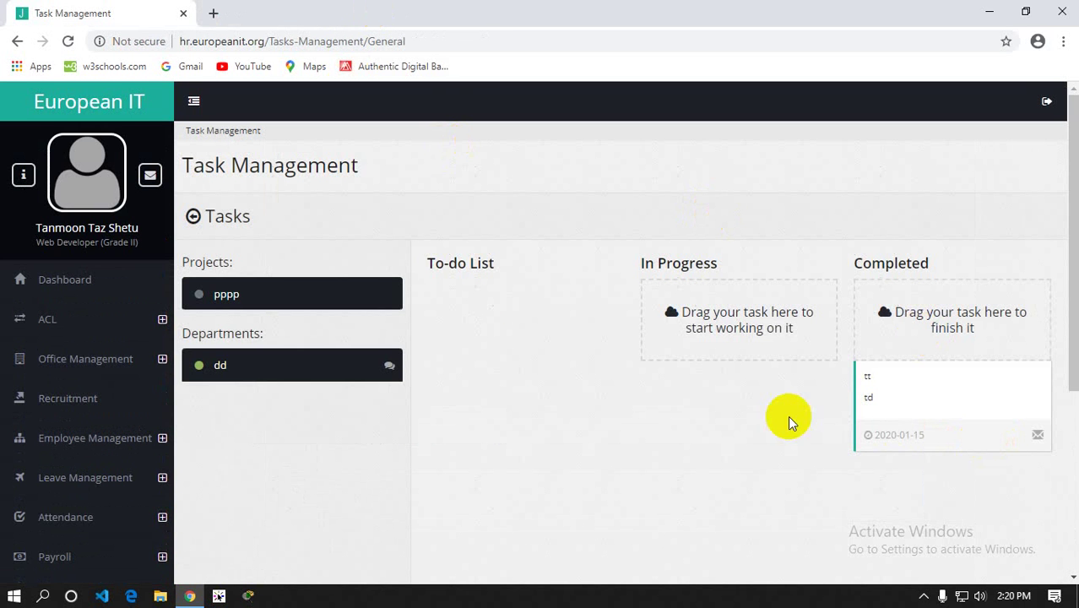
{"action": "scroll", "coordinate": [82, 473], "scroll_direction": "down", "scroll_amount": 4}
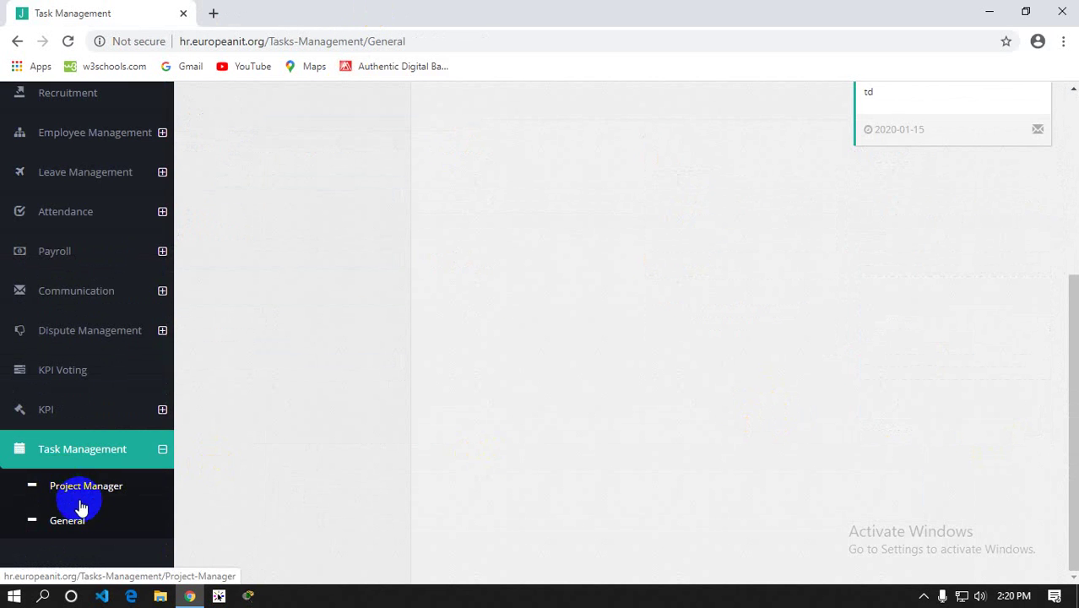
Open the details of task tt under project pppp on the Project Manager page
{"action": "left_click", "coordinate": [82, 492]}
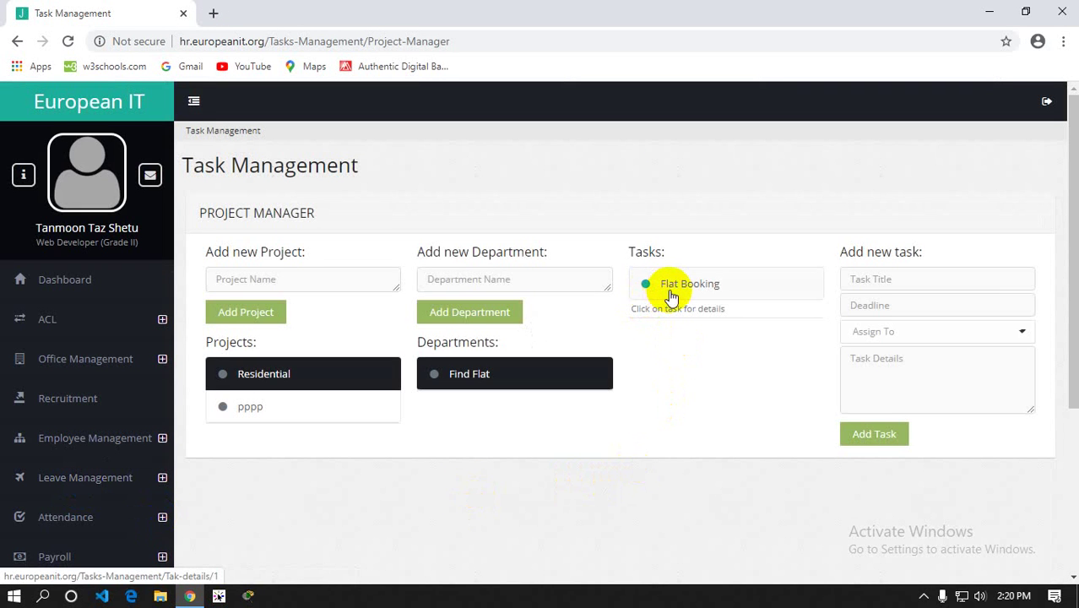
{"action": "left_click", "coordinate": [291, 410]}
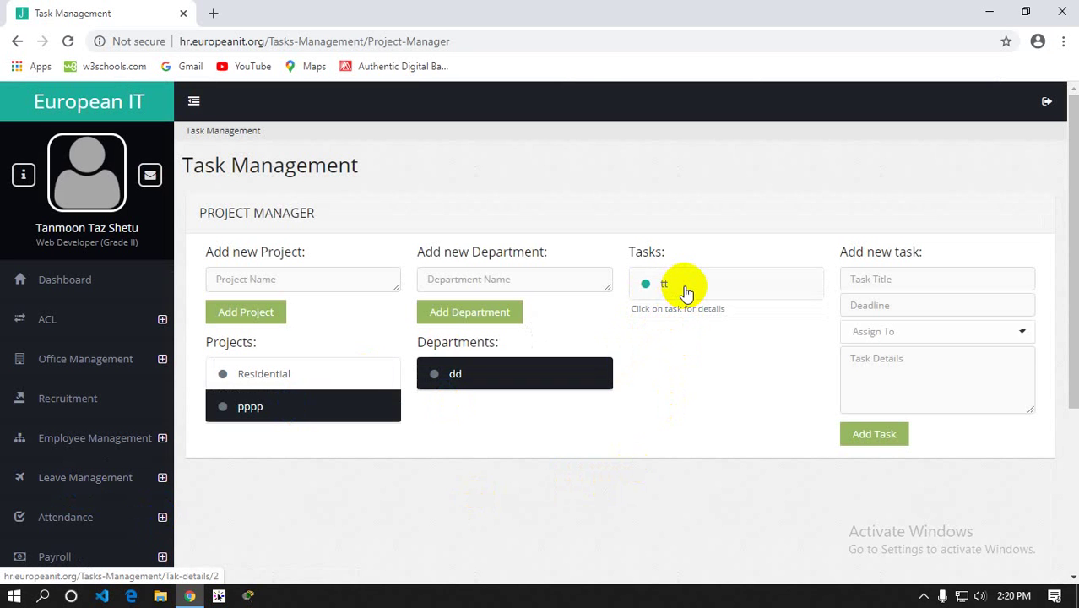
{"action": "left_click", "coordinate": [685, 290]}
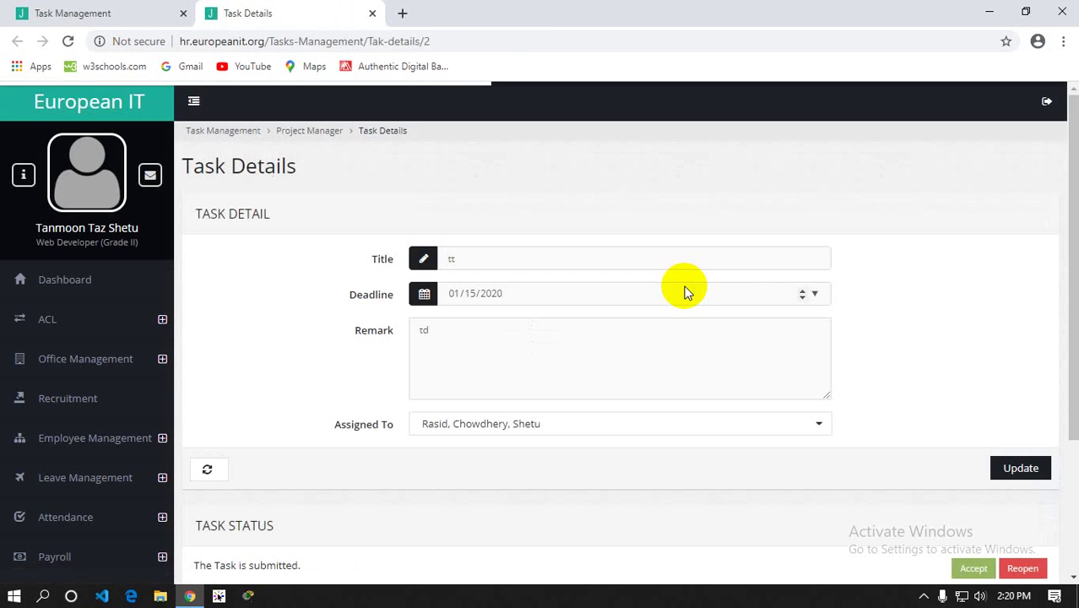
{"action": "scroll", "coordinate": [680, 316], "scroll_direction": "down", "scroll_amount": 3}
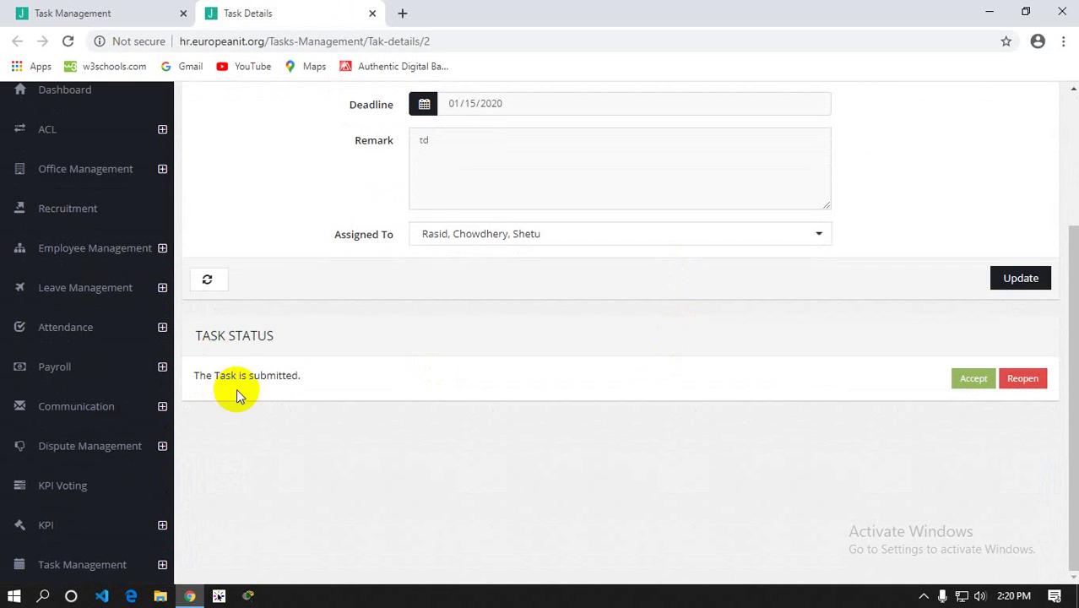
{"action": "key", "text": "ctrl+shift+Tab"}
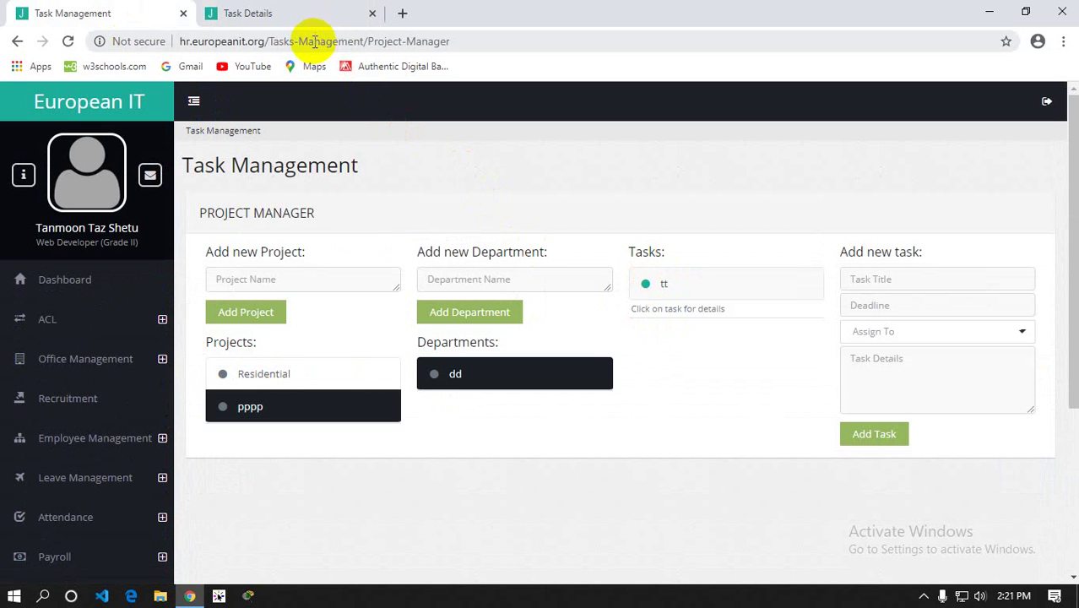
{"action": "left_click", "coordinate": [296, 15]}
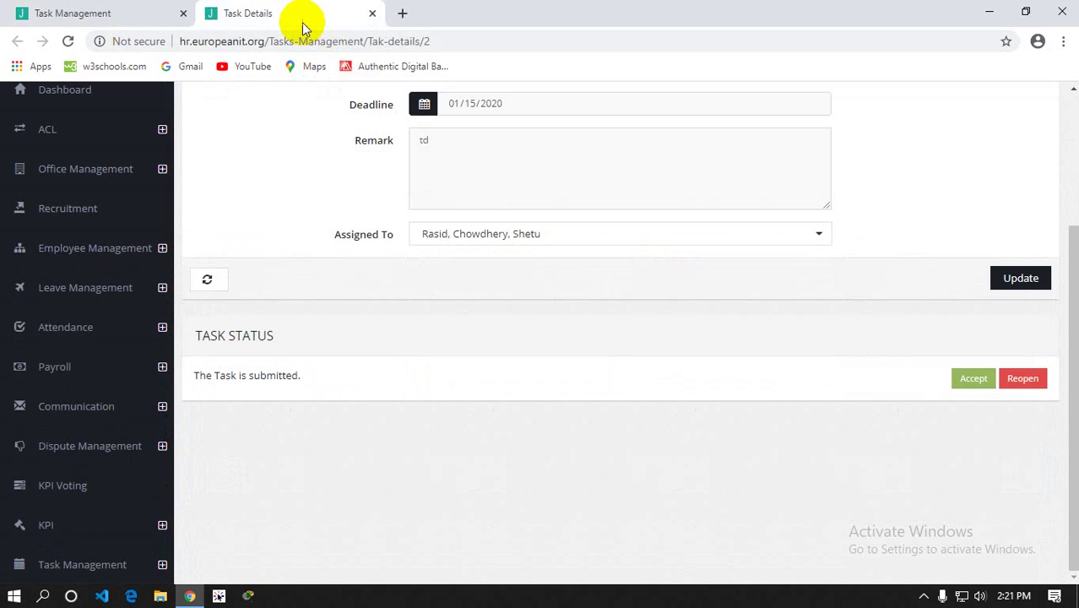
Accept task tt and confirm with OK so it reads Already Accepted Task
{"action": "left_click", "coordinate": [970, 380]}
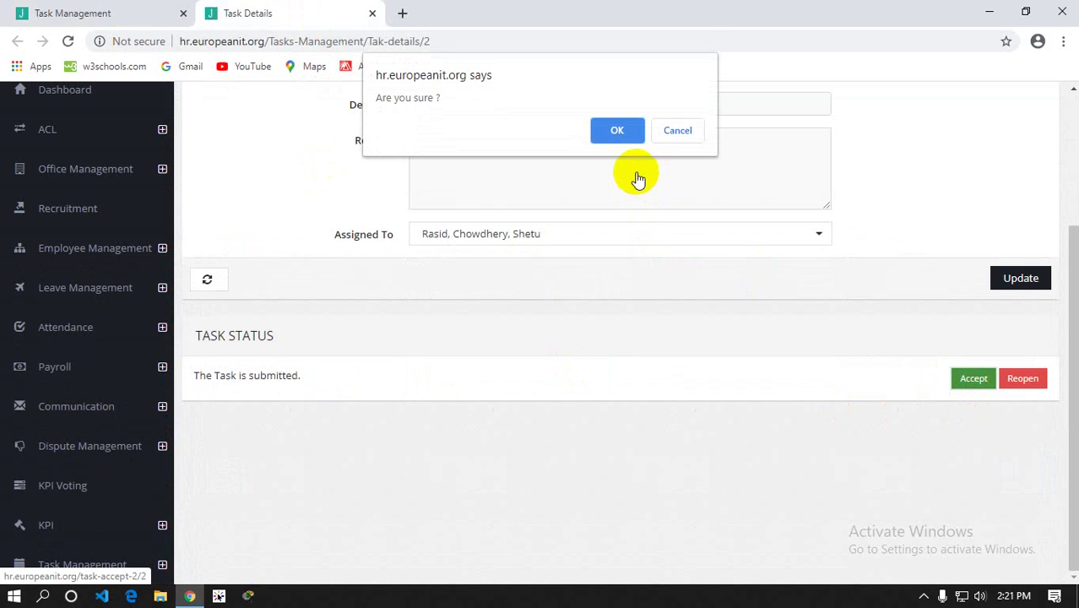
{"action": "left_click", "coordinate": [624, 132]}
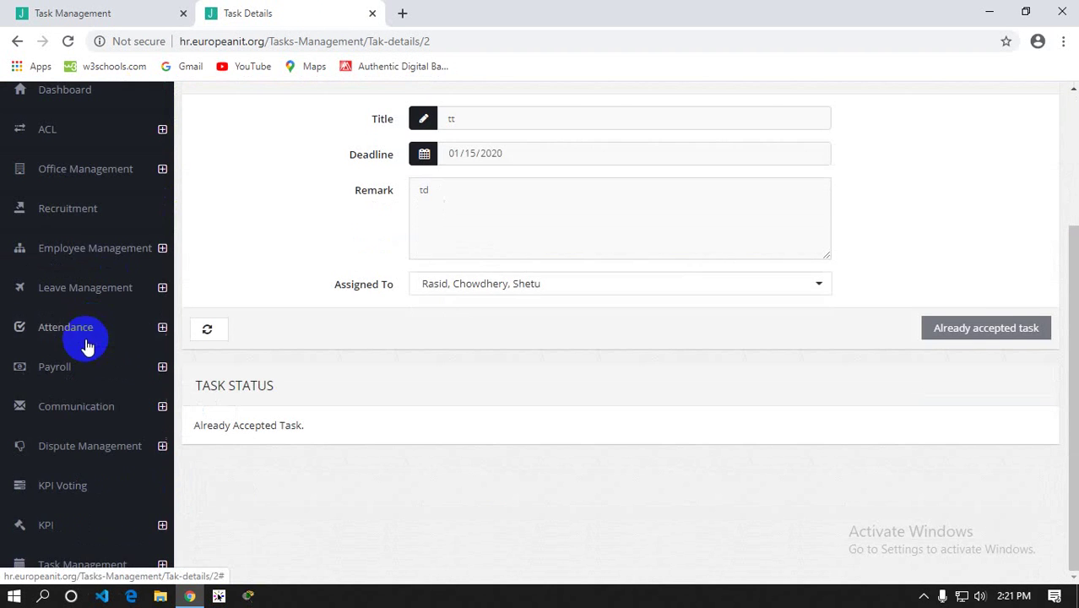
{"action": "left_click", "coordinate": [93, 568]}
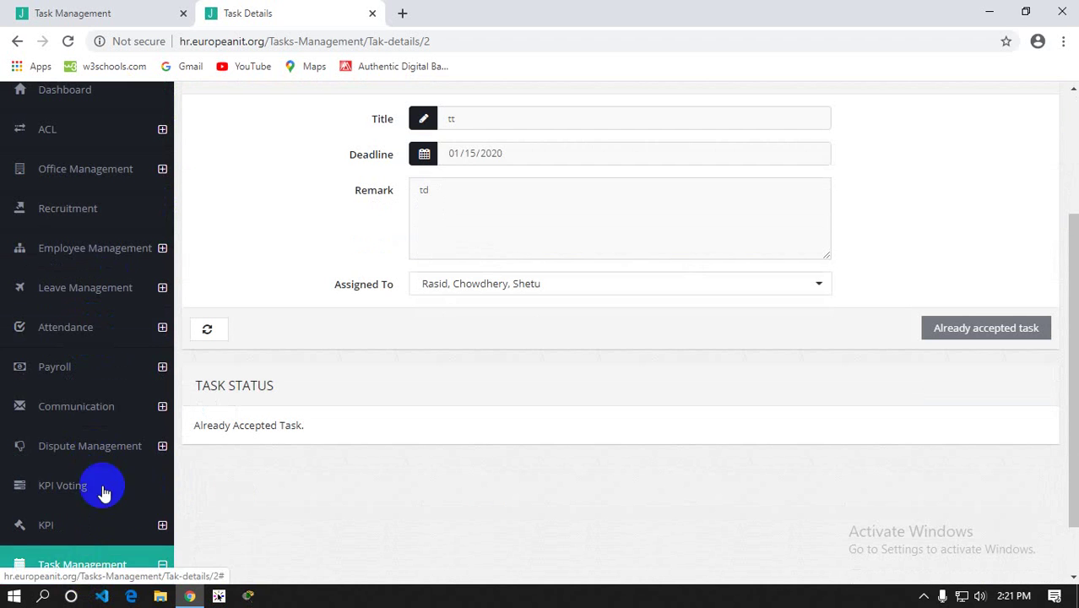
{"action": "scroll", "coordinate": [103, 492], "scroll_direction": "down", "scroll_amount": 1}
{"action": "left_click", "coordinate": [67, 562]}
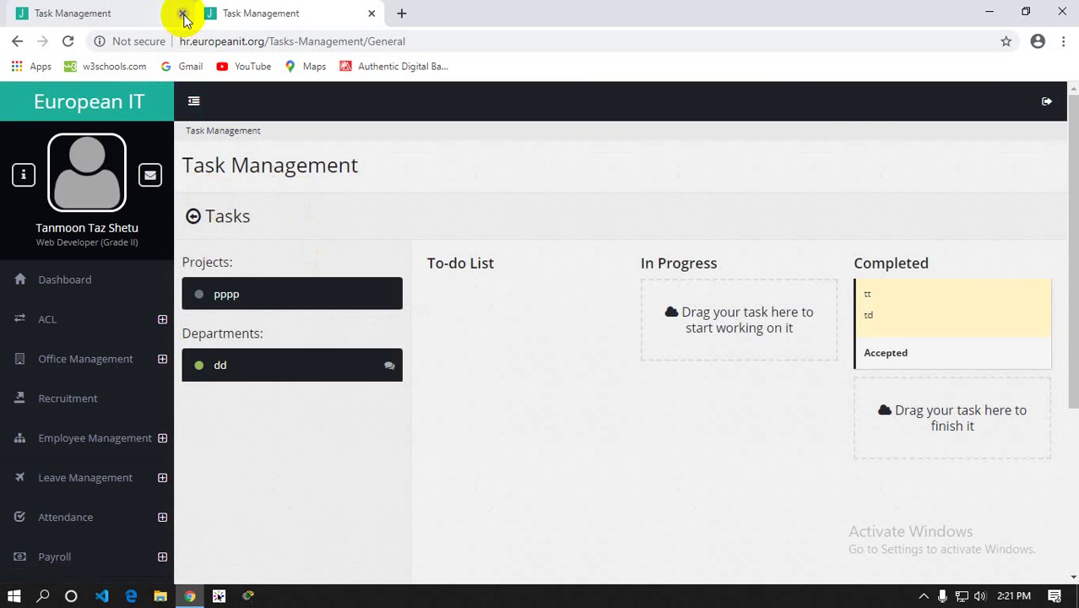
Close the older Task Management tab and try dragging the accepted tt card out of Completed
{"action": "left_click", "coordinate": [183, 14]}
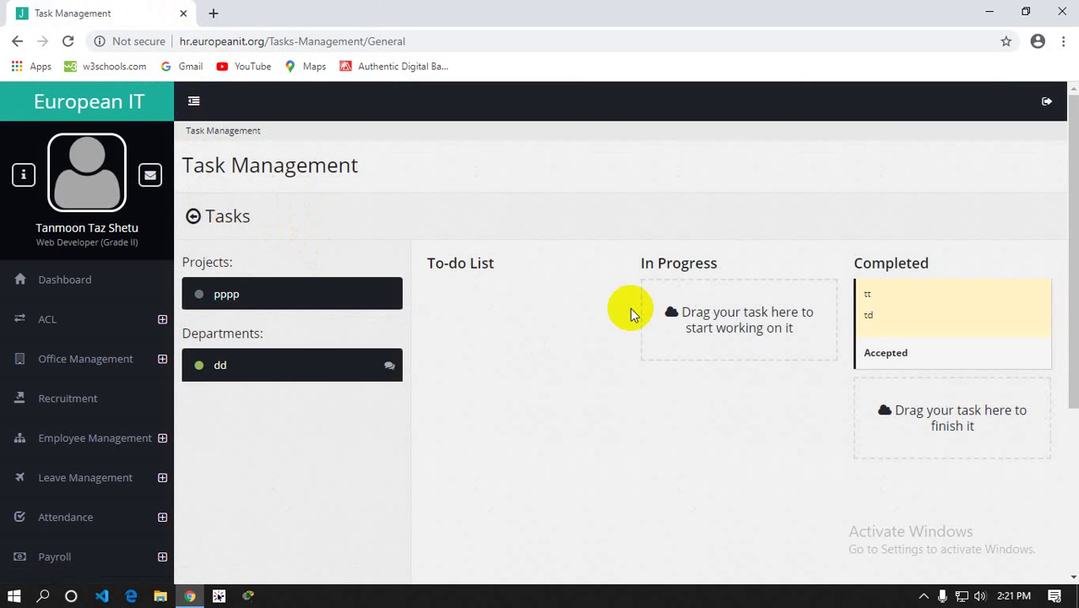
{"action": "left_click_drag", "start_coordinate": [910, 318], "coordinate": [880, 362]}
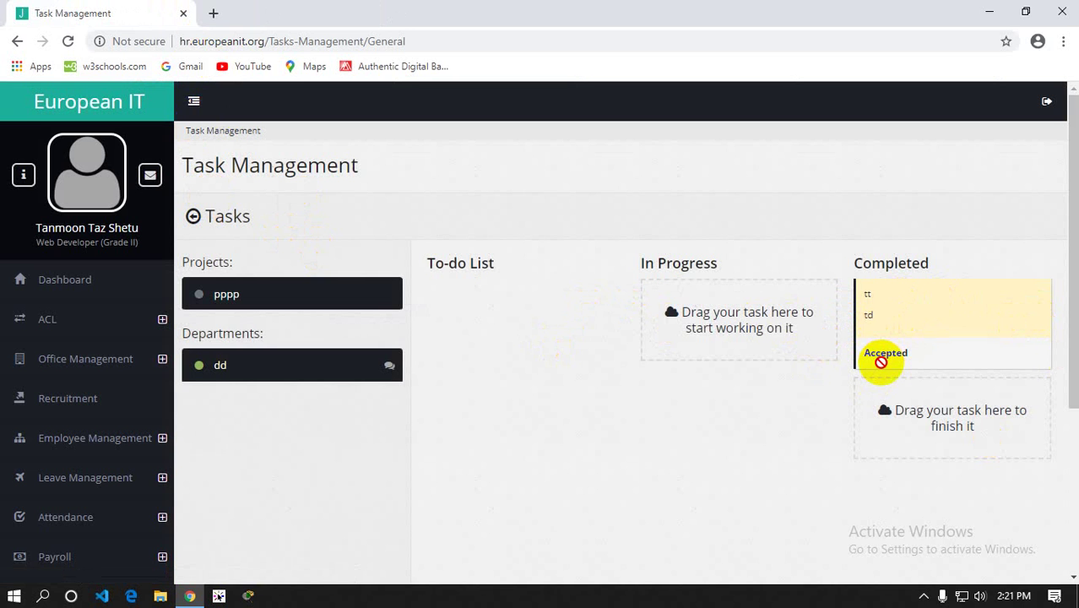
{"action": "left_click_drag", "start_coordinate": [881, 362], "coordinate": [903, 339]}
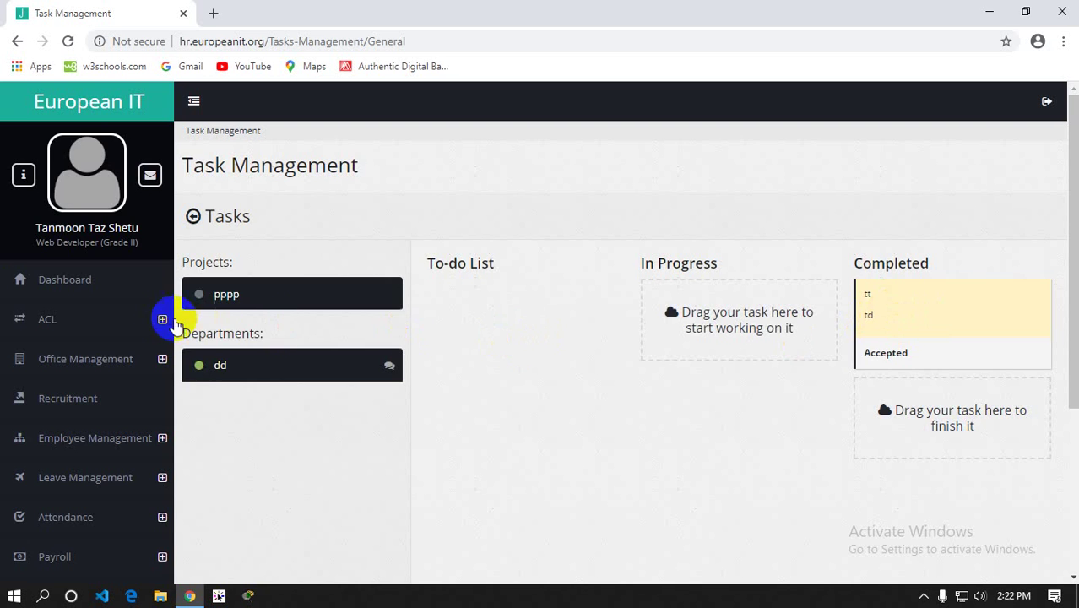
Collapse the Task Management group in the sidebar
{"action": "scroll", "coordinate": [111, 335], "scroll_direction": "down", "scroll_amount": 3}
{"action": "scroll", "coordinate": [111, 336], "scroll_direction": "down", "scroll_amount": 1}
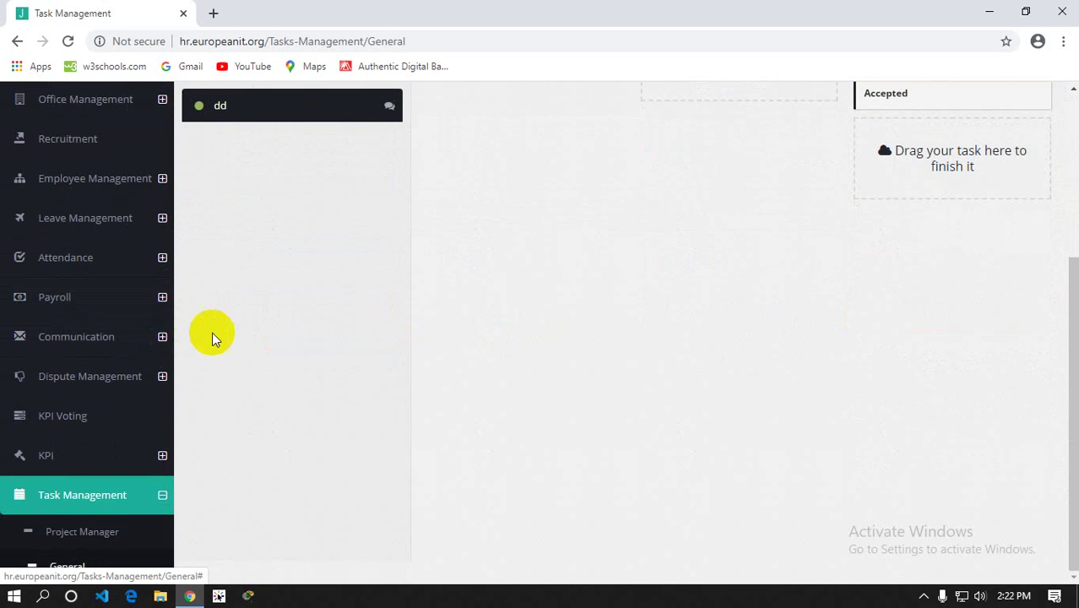
{"action": "left_click", "coordinate": [139, 501]}
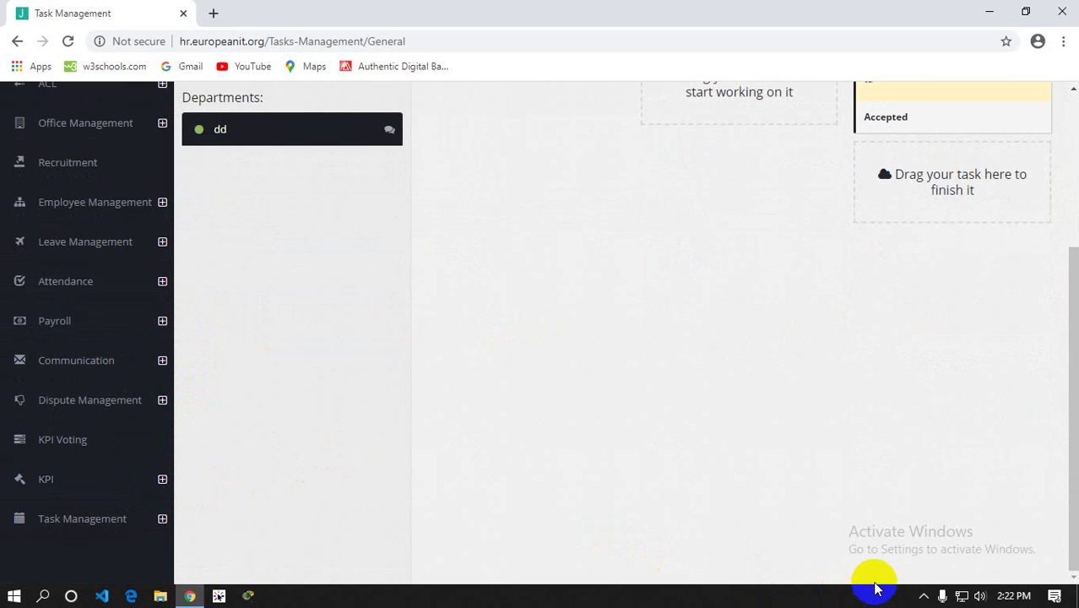
{"action": "left_click", "coordinate": [924, 596]}
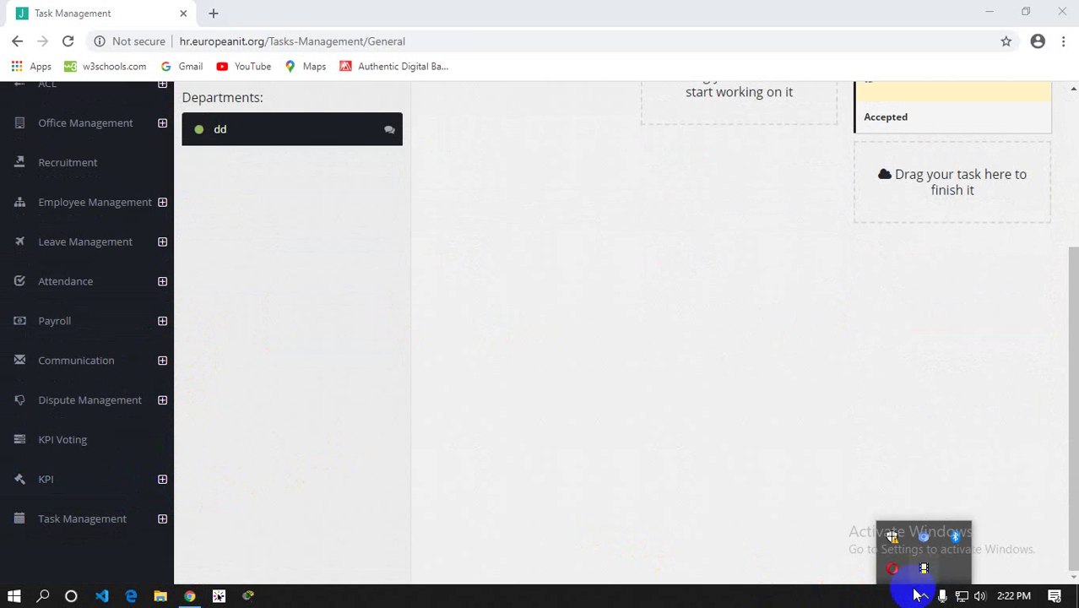
{"action": "left_click", "coordinate": [823, 605]}
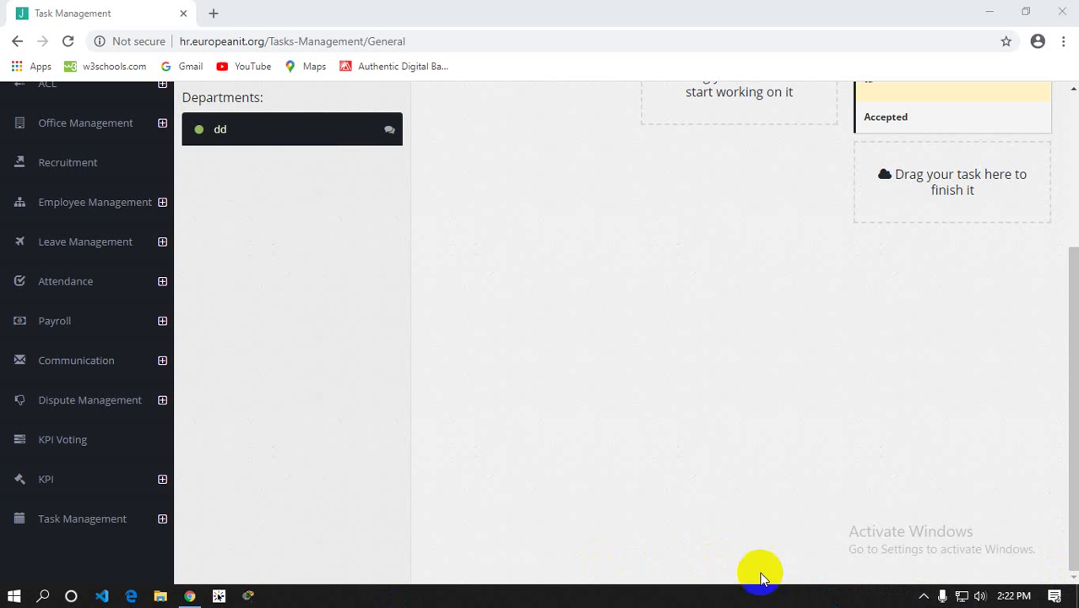
{"action": "left_click", "coordinate": [943, 596]}
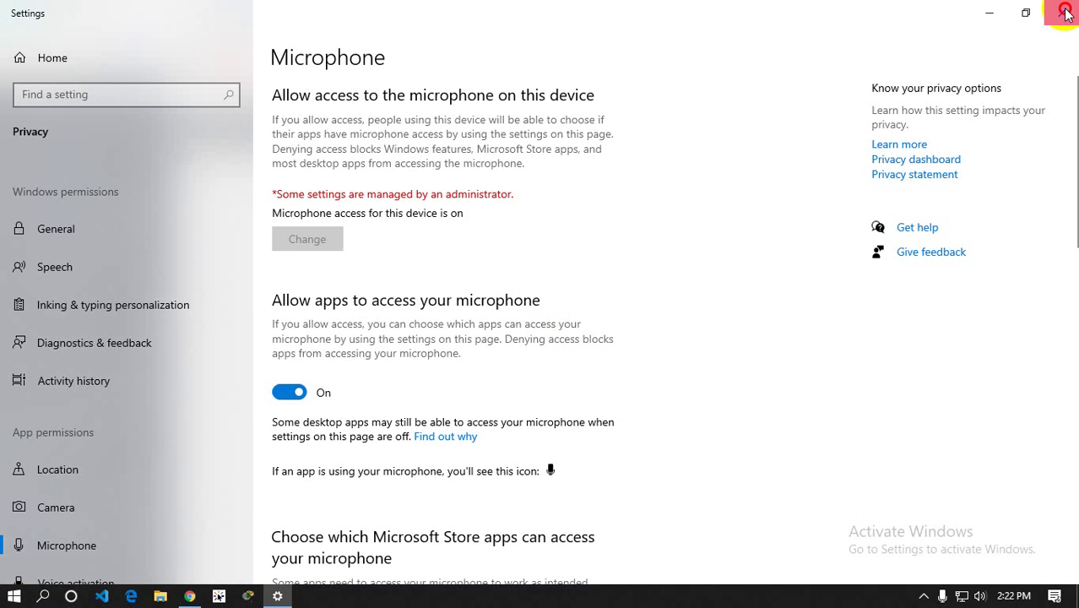
{"action": "left_click", "coordinate": [1062, 9]}
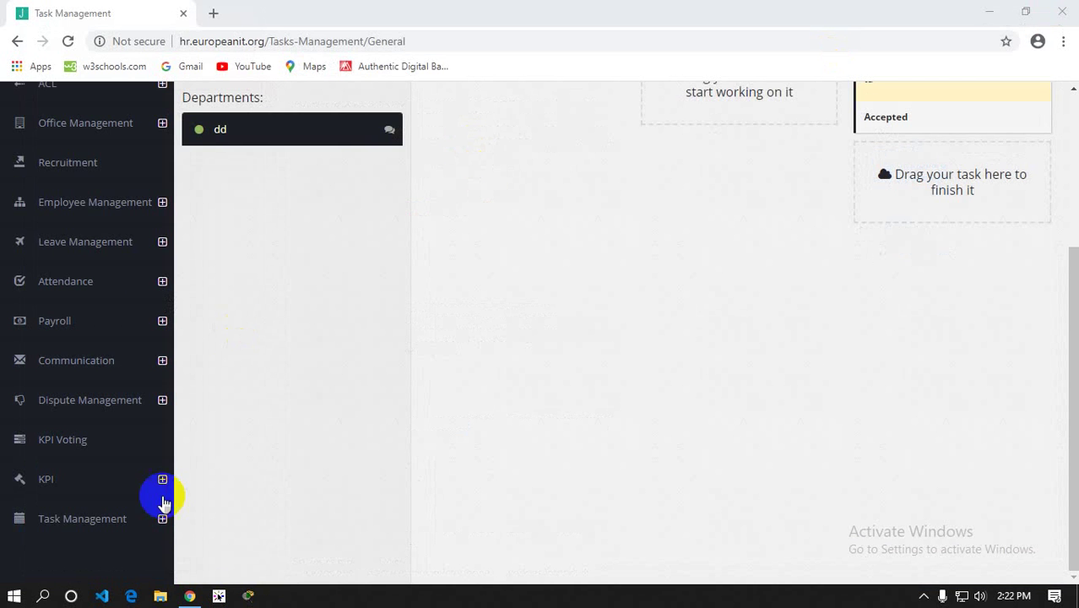